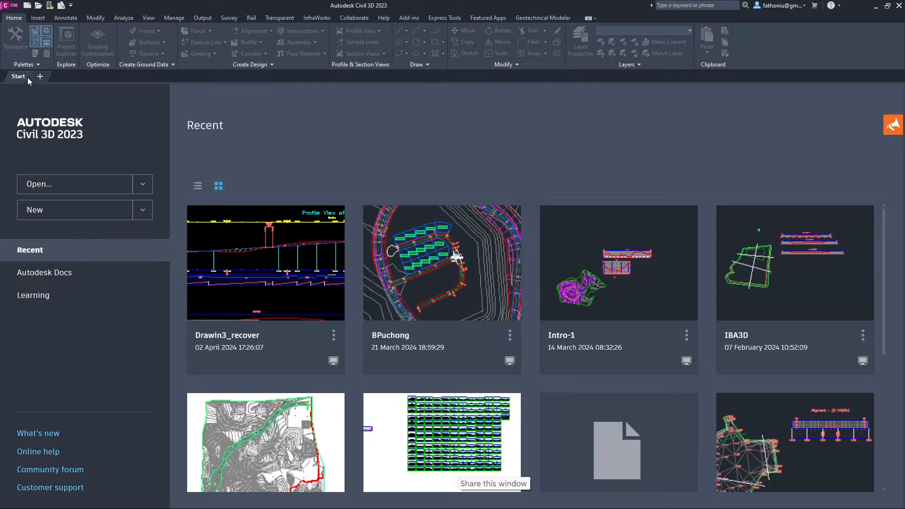
Create a new blank drawing, Drawing1, beside the Start page.
left_click(38, 76)
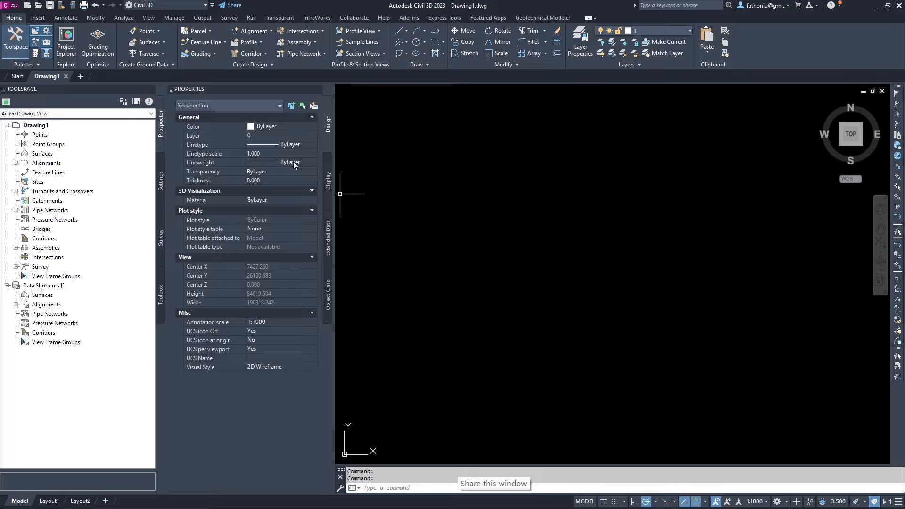
mouse_move(47, 75)
Open the Open InfraWorks Model dialog from the InfraWorks ribbon tab.
left_click(319, 18)
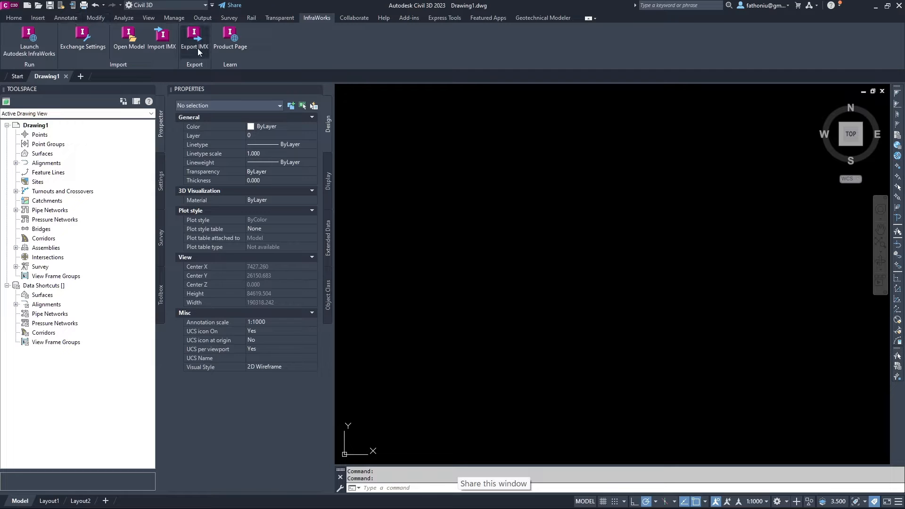
left_click(129, 45)
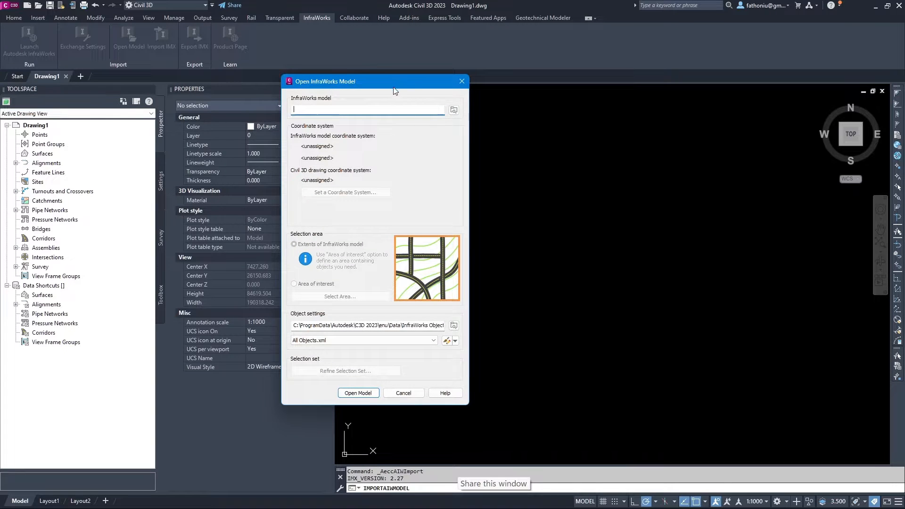
Choose BukitPuchong.sqlite from Documents > Autodesk InfraWorks Models > Autodesk 360 > 1753886 as the model.
left_click_drag(434, 94, 633, 118)
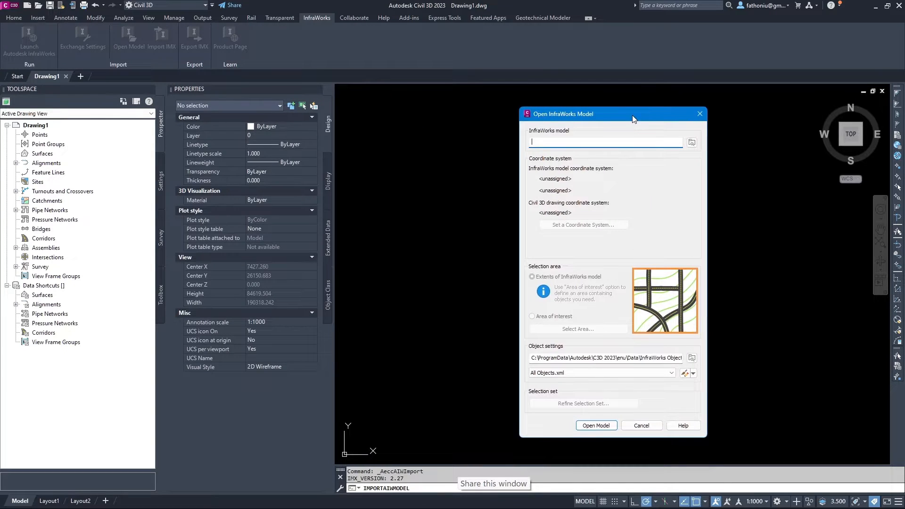
left_click(692, 142)
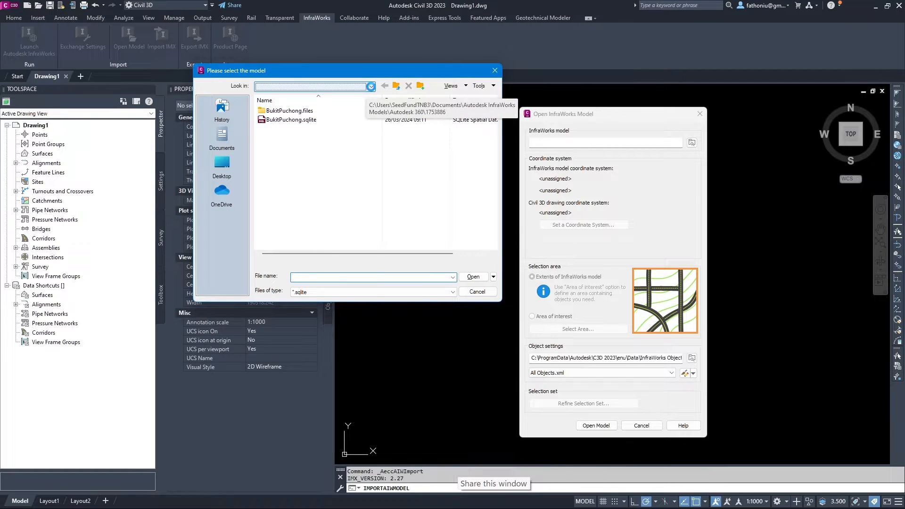
left_click(371, 87)
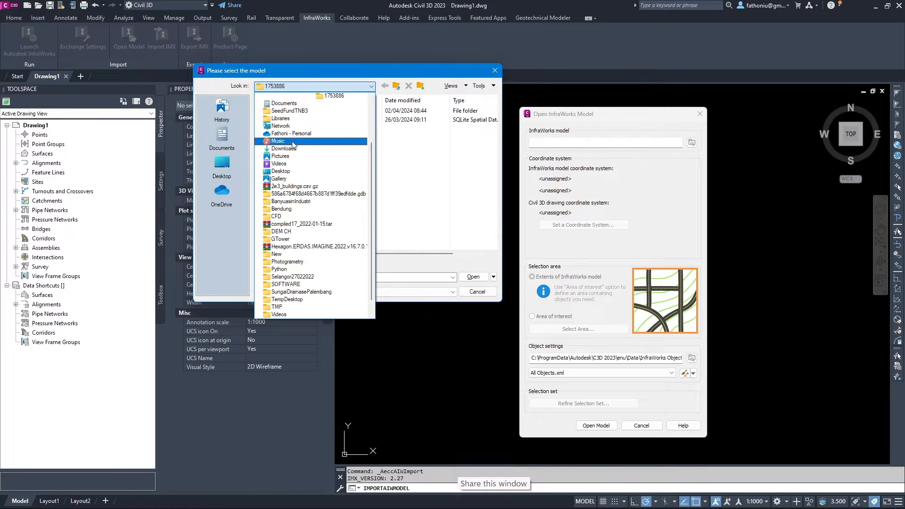
left_click(222, 151)
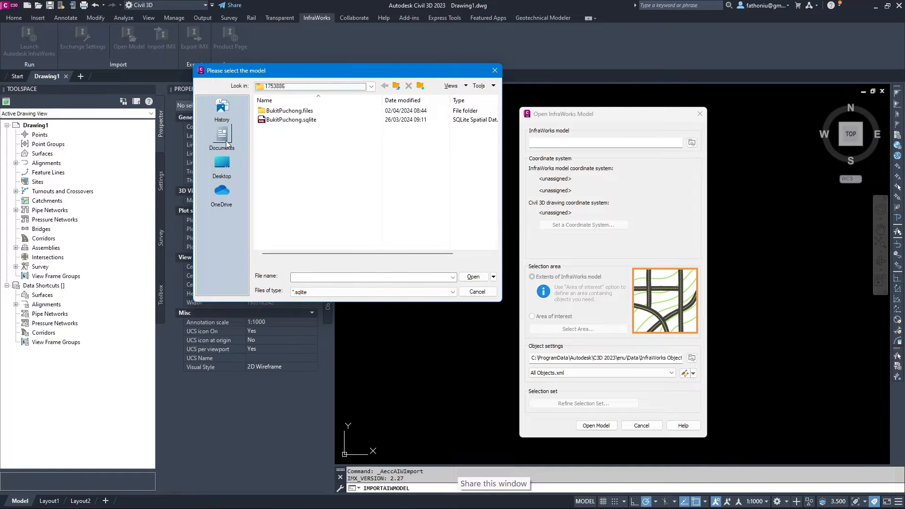
left_click(226, 145)
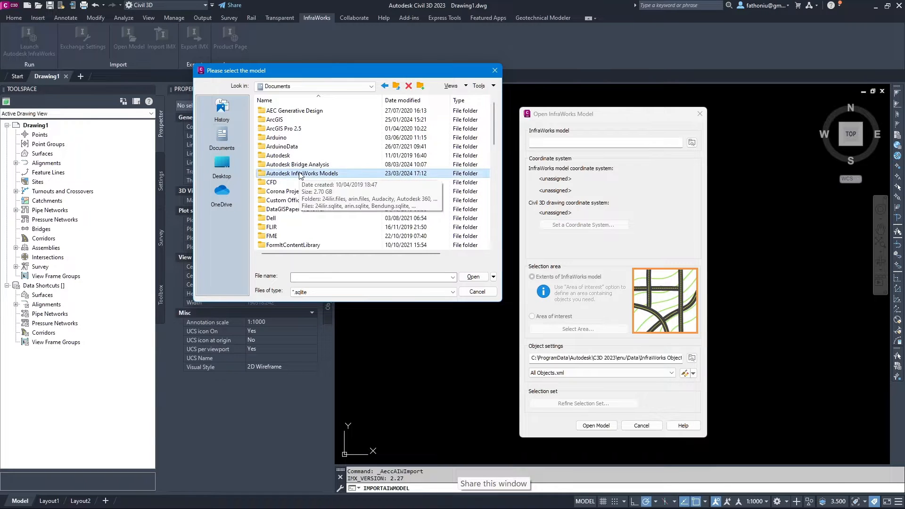
double_click(299, 174)
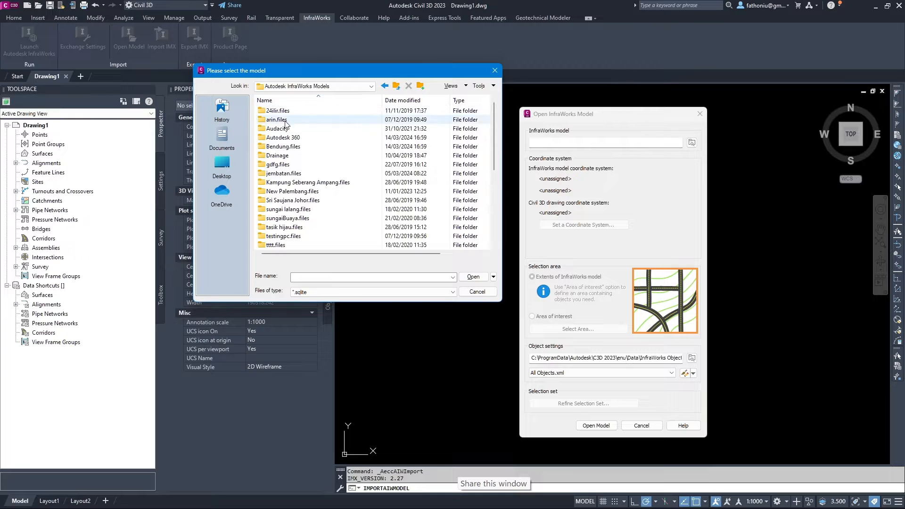
double_click(284, 139)
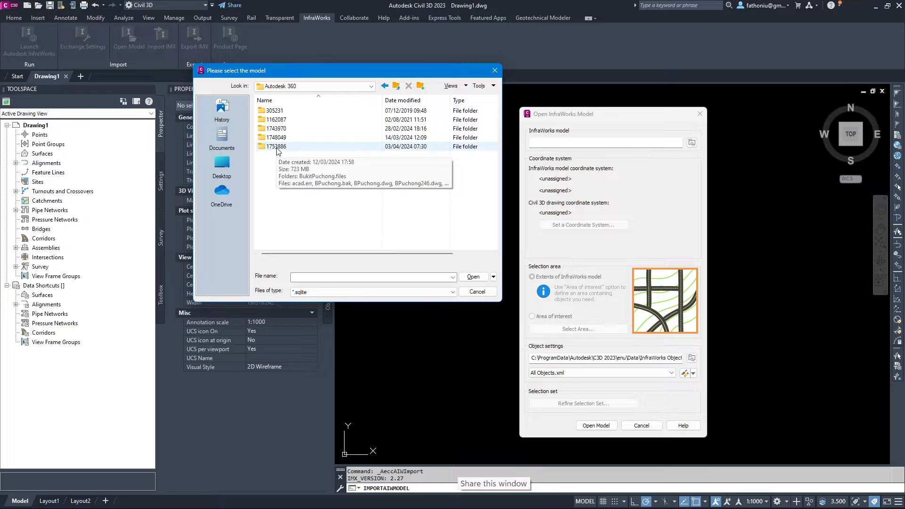
double_click(278, 148)
left_click(298, 121)
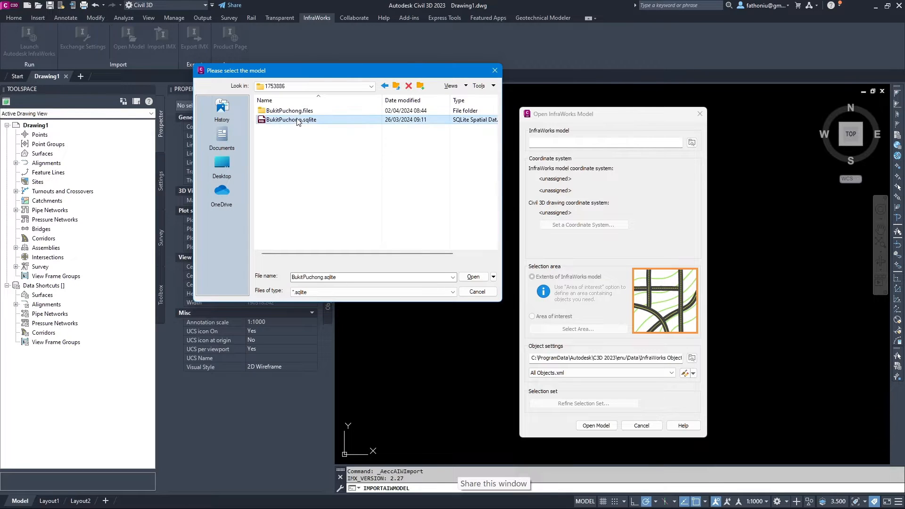
left_click(474, 278)
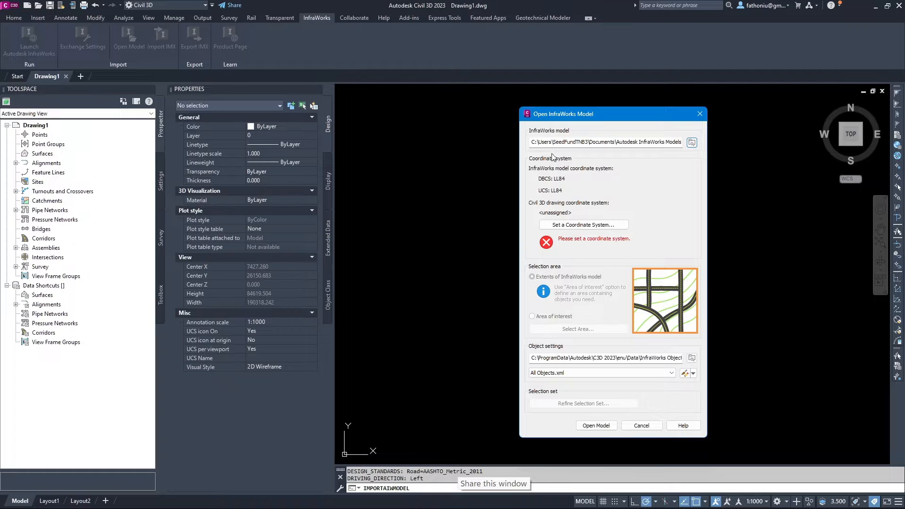
Assign UTM84-47N as the drawing coordinate system, then open Refine Selection Set.
left_click(584, 225)
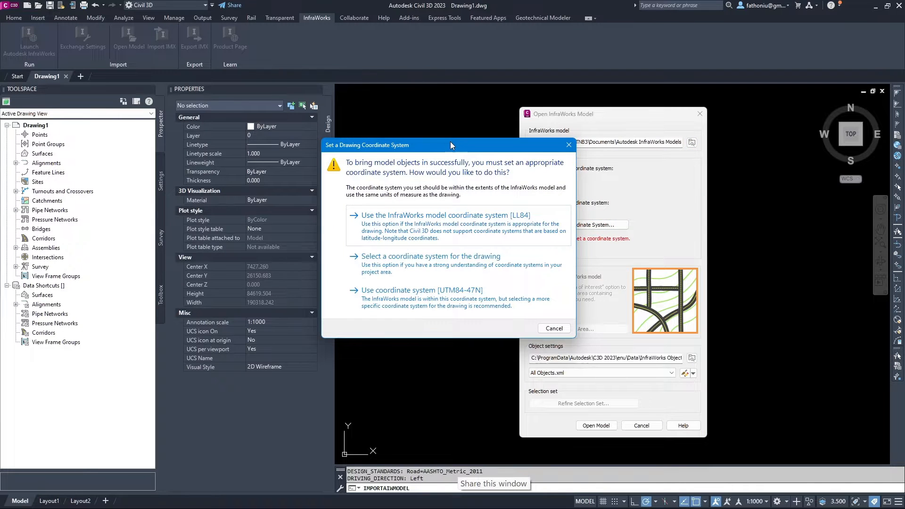
mouse_move(451, 142)
left_mouse_down()
mouse_move(408, 97)
mouse_move(394, 125)
mouse_move(508, 157)
left_mouse_up()
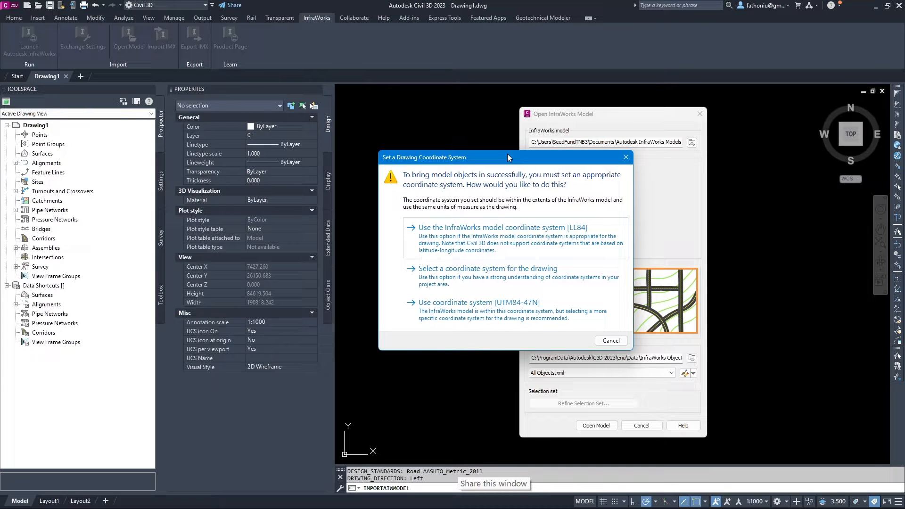
left_click_drag(507, 155, 400, 114)
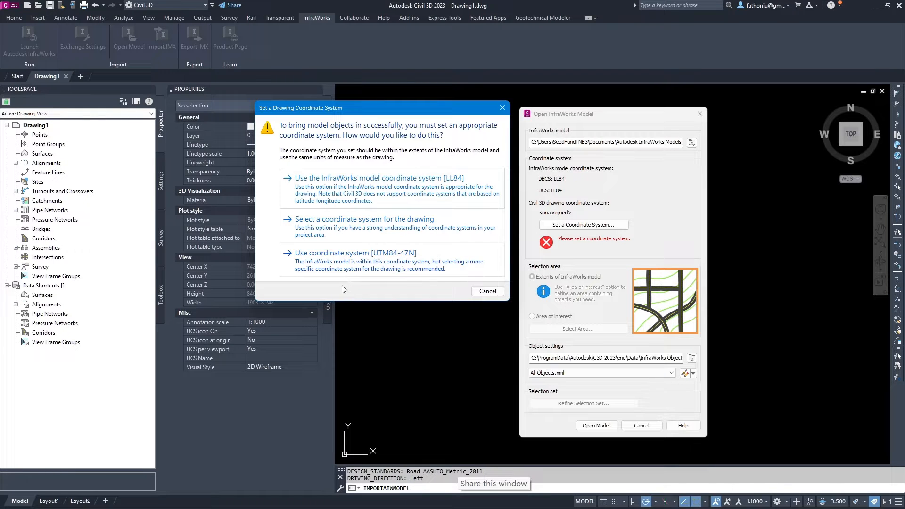
left_click(388, 258)
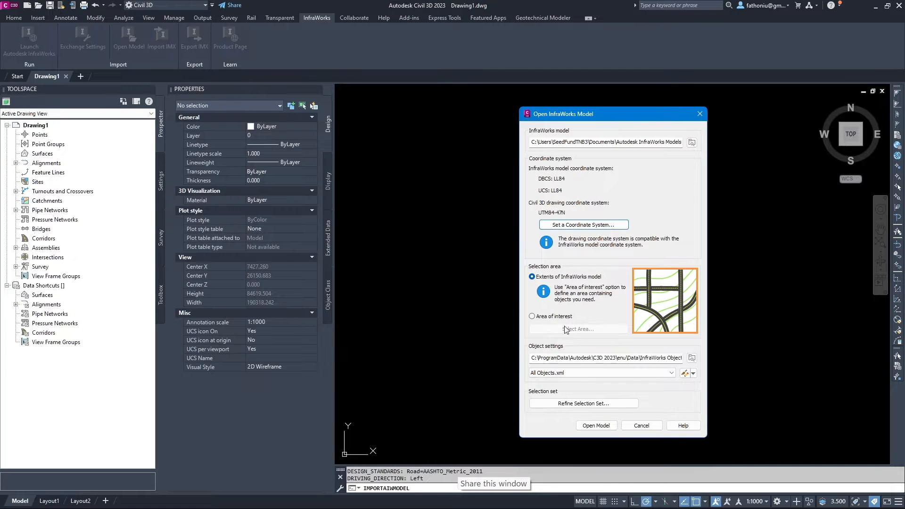
left_click(583, 404)
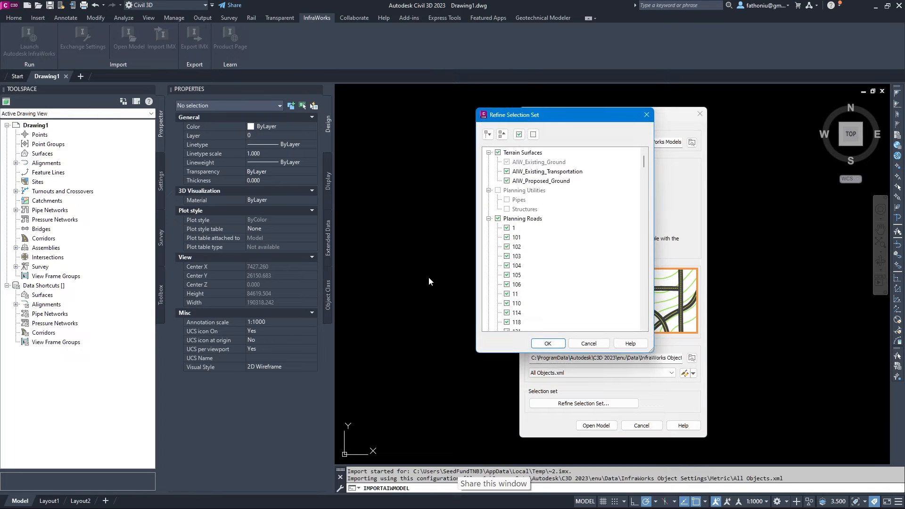
Untick AIW_Existing_Transportation, AIW_Proposed_Ground and the Planning Roads group in the import list.
left_click_drag(552, 113, 419, 89)
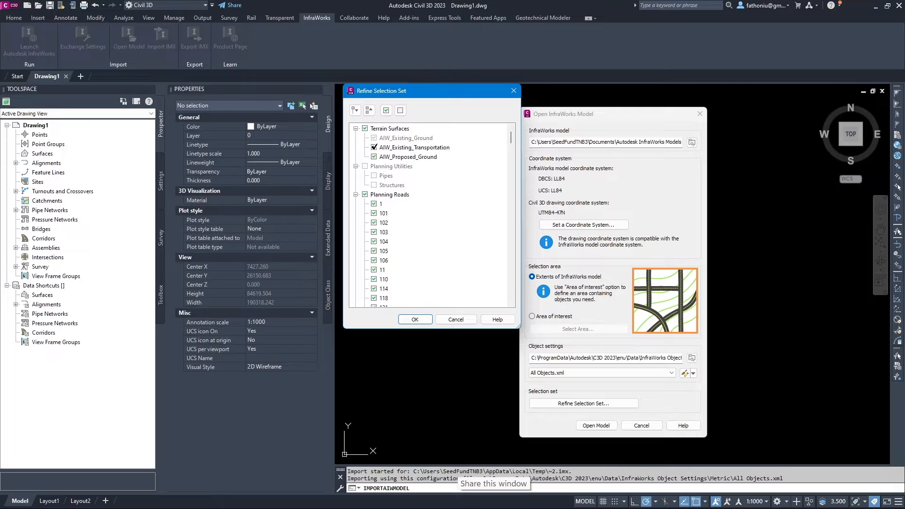
left_click(374, 147)
left_click(374, 157)
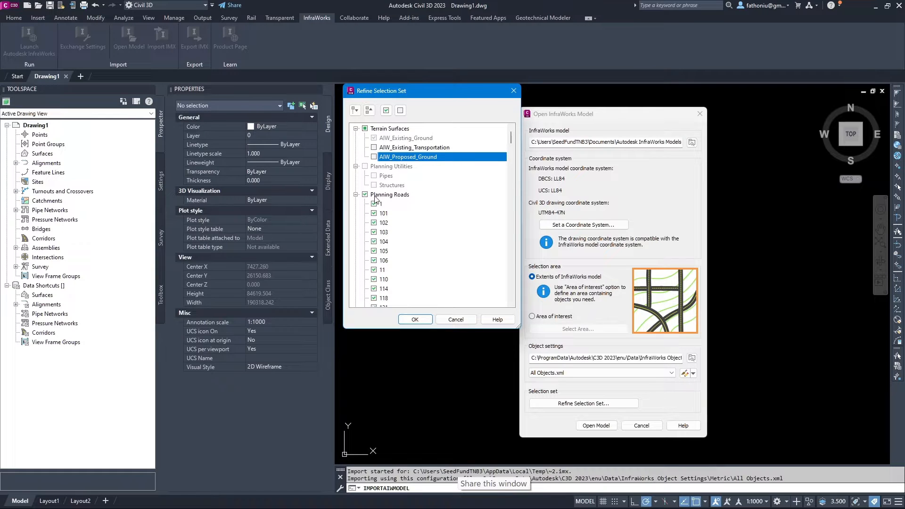
left_click(365, 194)
scroll(407, 205, "down", 1)
scroll(409, 203, "down", 10)
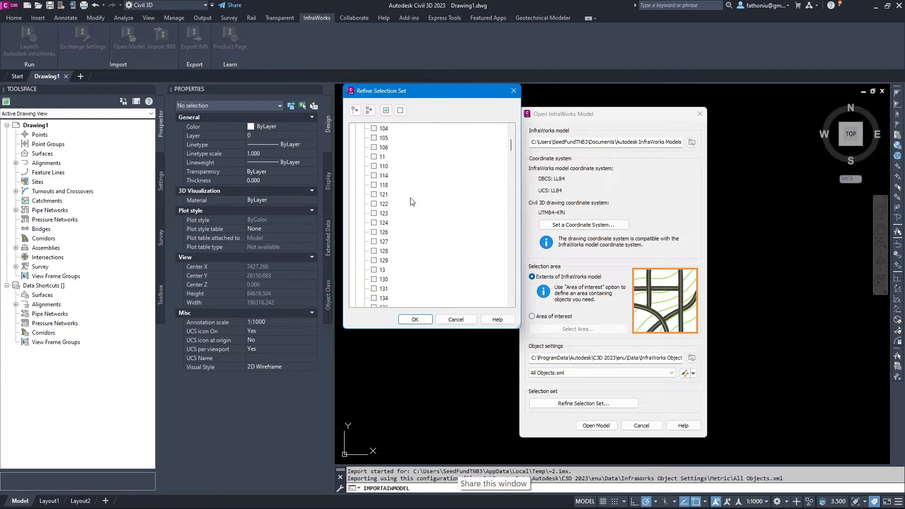
scroll(415, 198, "down", 15)
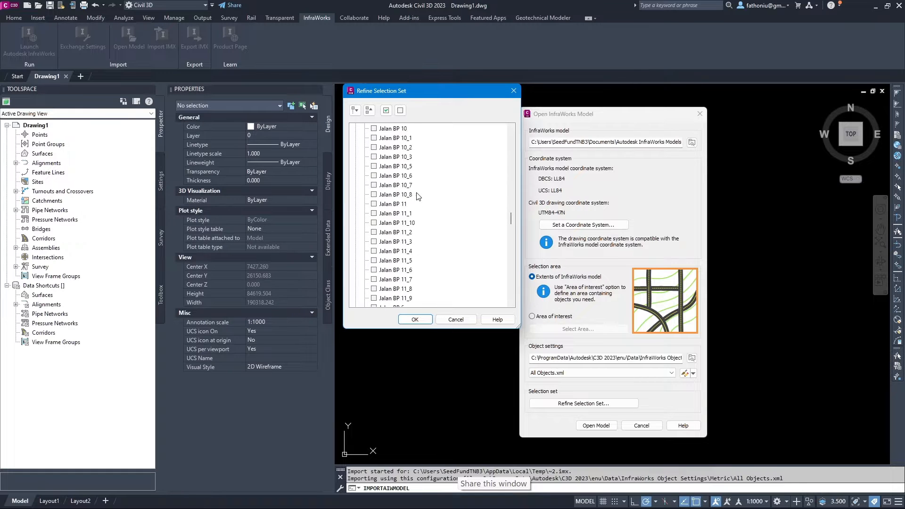
scroll(426, 193, "up", 5)
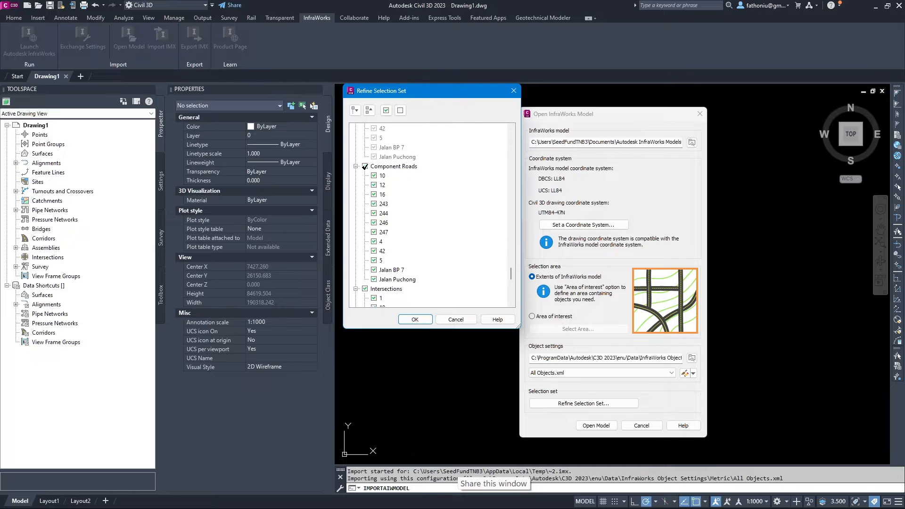
Untick Component Roads, Intersections, Coverages (Terrain Modifying) and Water Areas, collapsing the road groups.
left_click(366, 166)
left_click(356, 167)
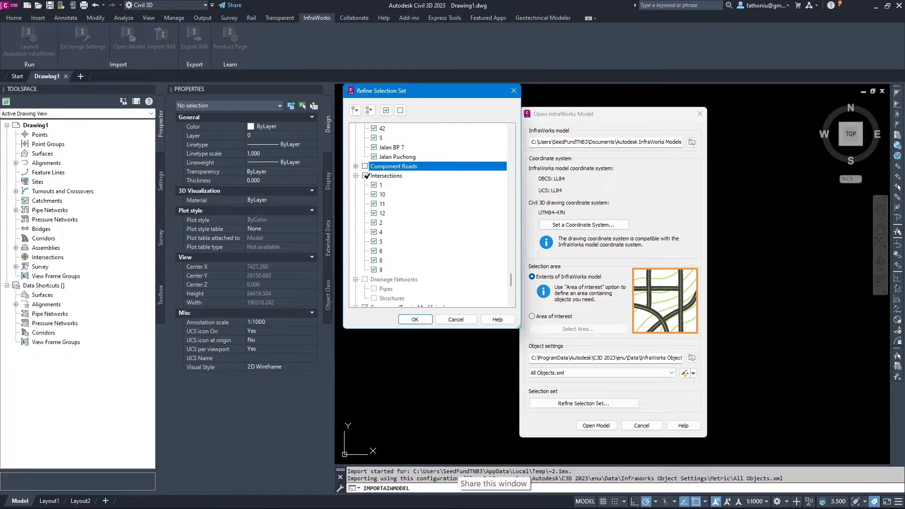
left_click(365, 176)
left_click(356, 175)
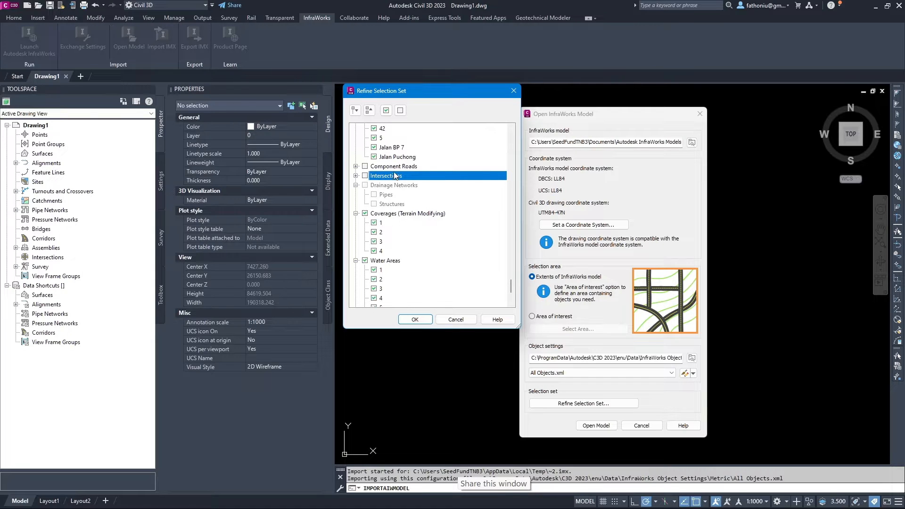
left_click(365, 213)
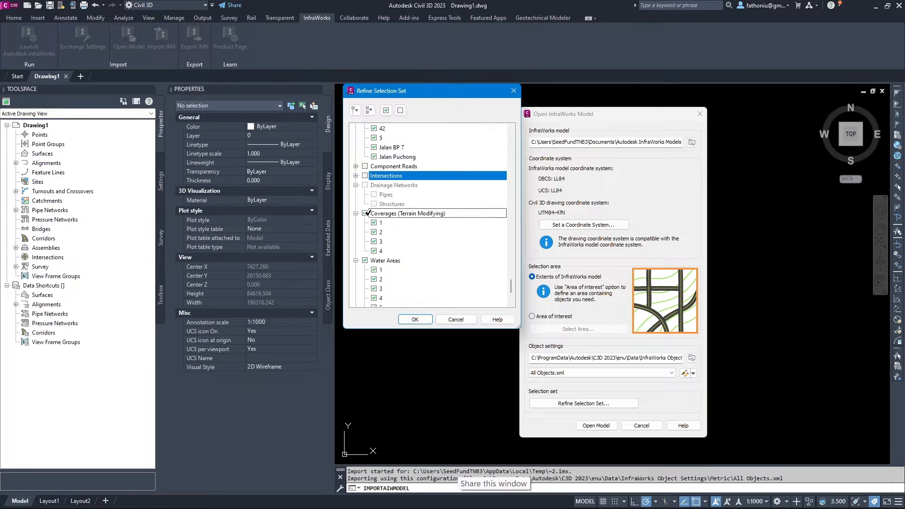
scroll(394, 230, "down", 3)
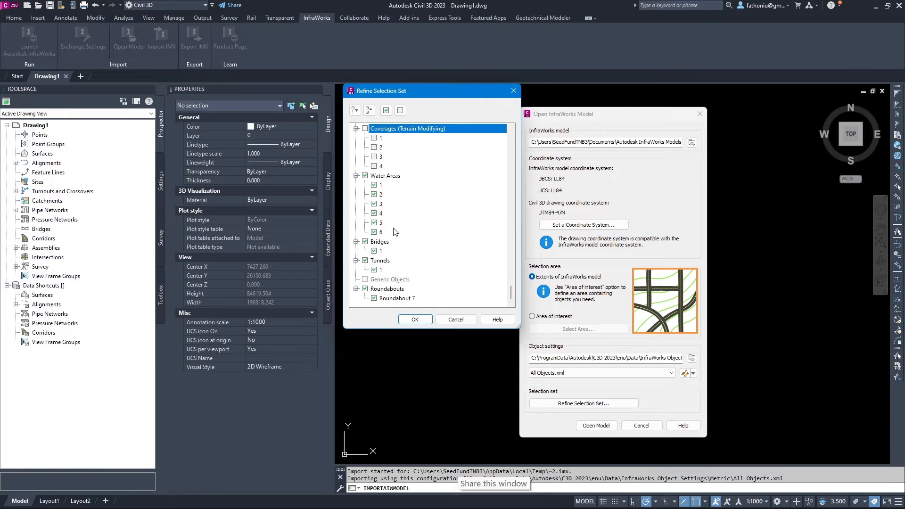
left_click(365, 175)
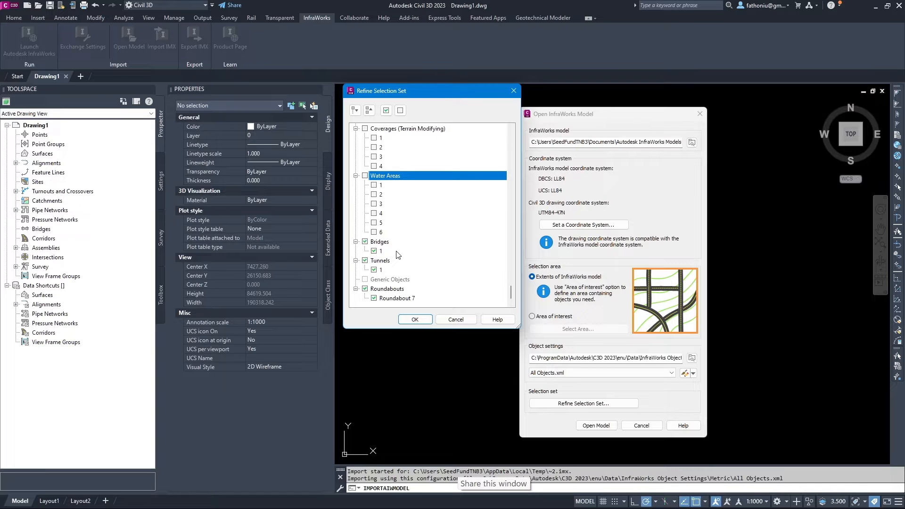
Exclude Tunnels and Roundabouts from the import, then confirm the refined selection with OK.
left_click(365, 261)
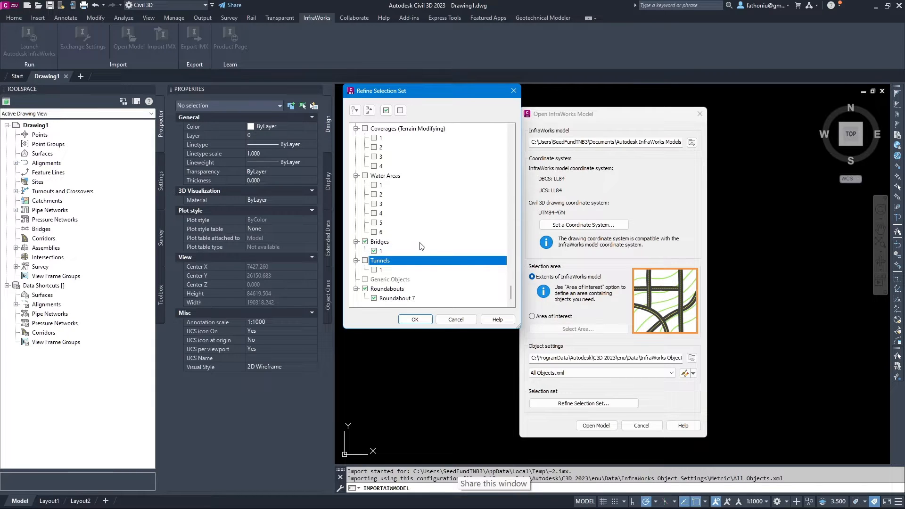
left_click(356, 261)
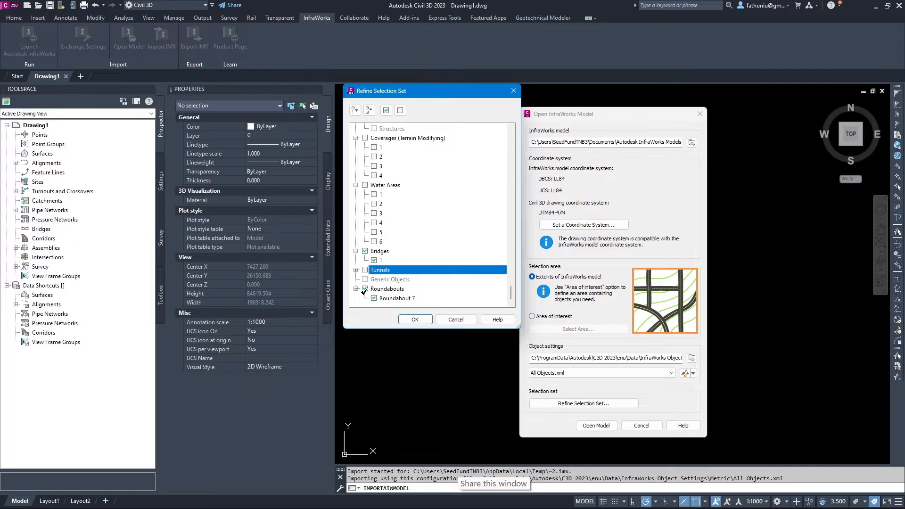
left_click(365, 289)
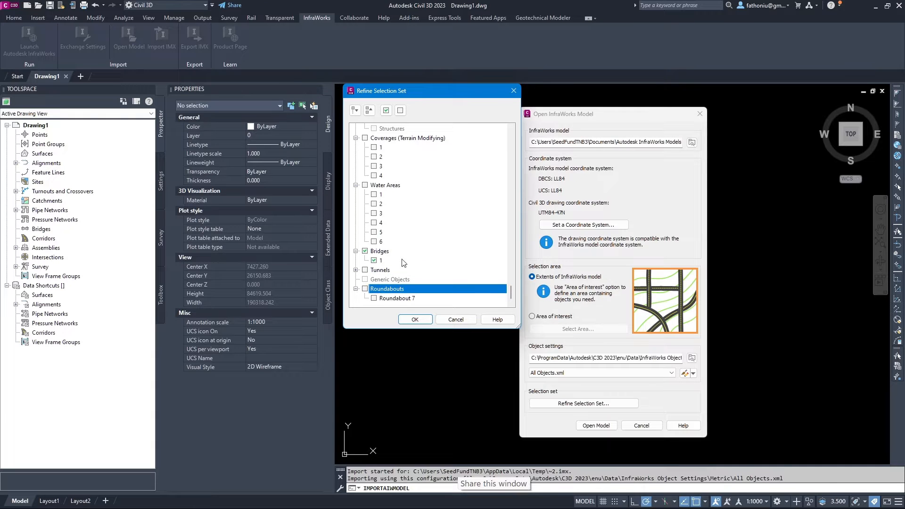
scroll(404, 263, "up", 12)
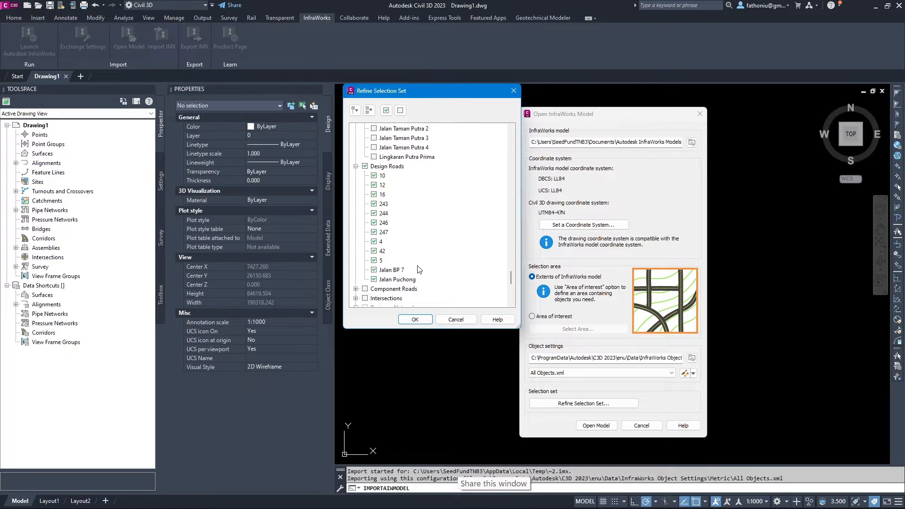
left_click(415, 320)
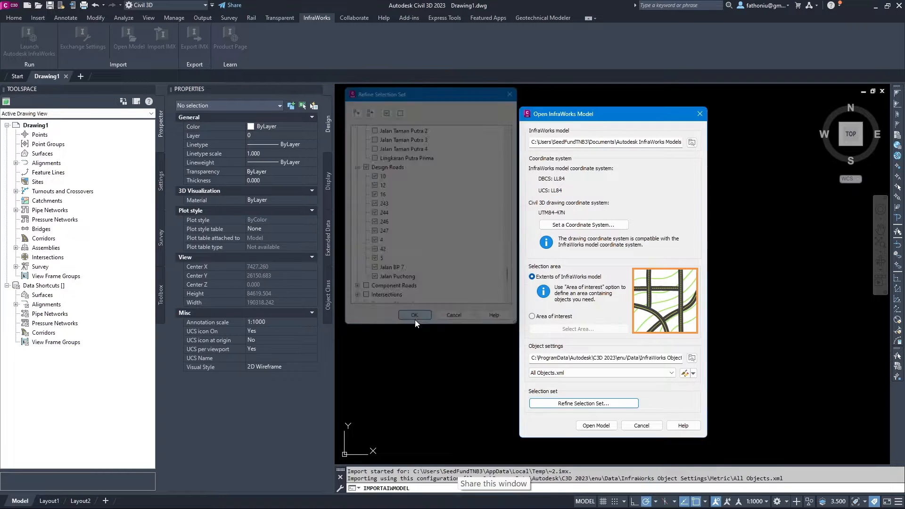
Import the BukitPuchong InfraWorks model into Drawing1 and look over the contoured surface.
left_click(596, 425)
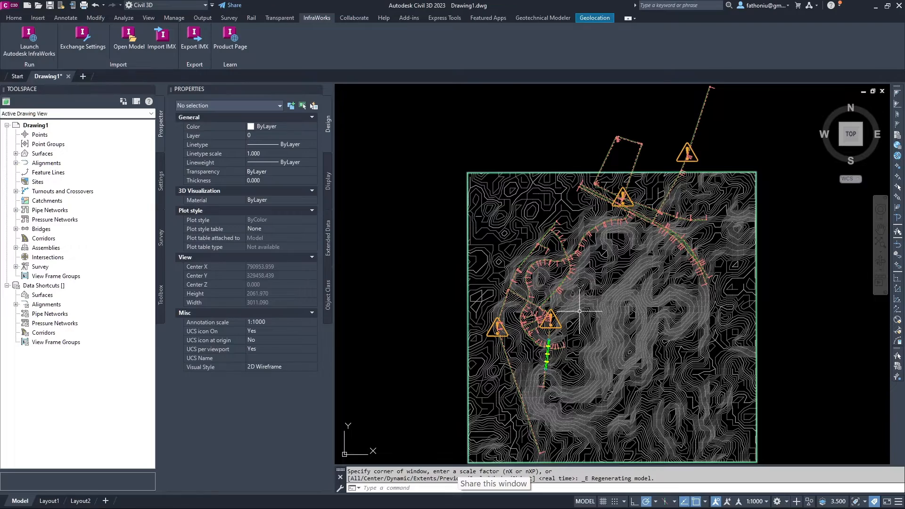
scroll(579, 312, "up", 2)
scroll(532, 276, "up", 2)
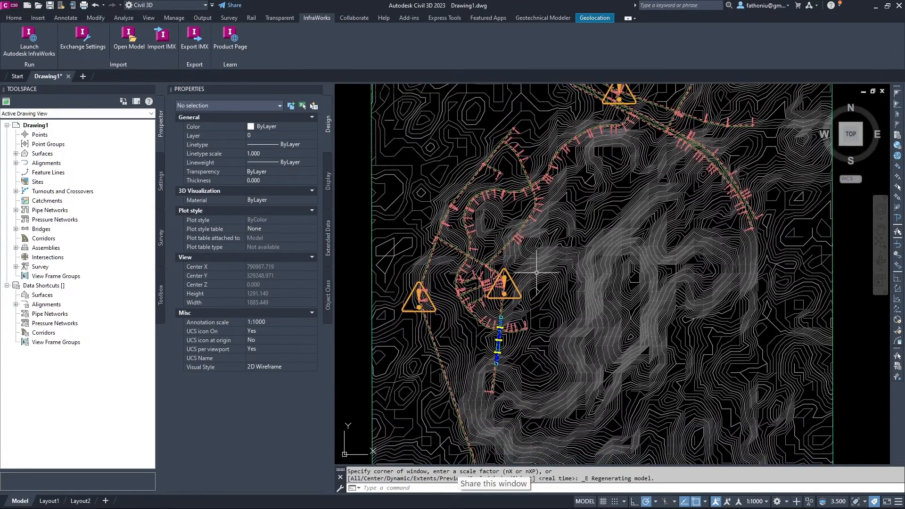
scroll(531, 277, "down", 2)
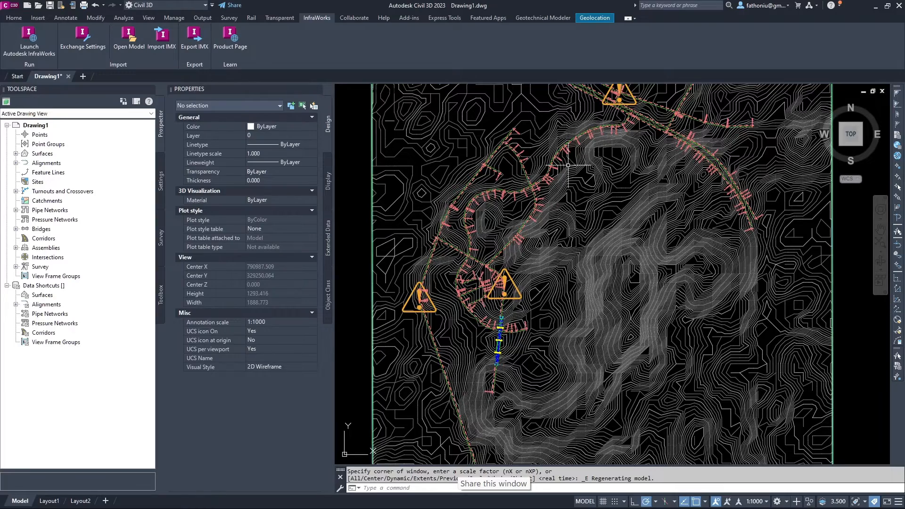
scroll(523, 235, "up", 2)
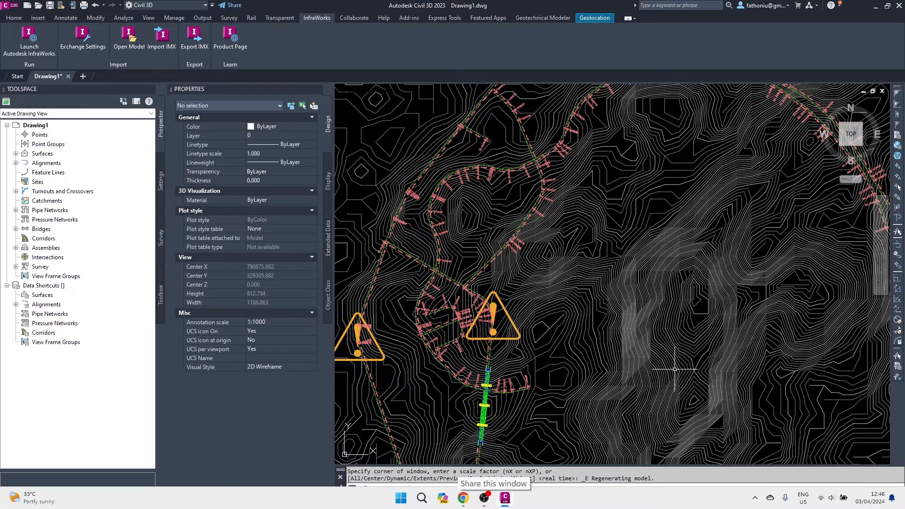
scroll(691, 321, "down", 4)
scroll(543, 301, "down", 10)
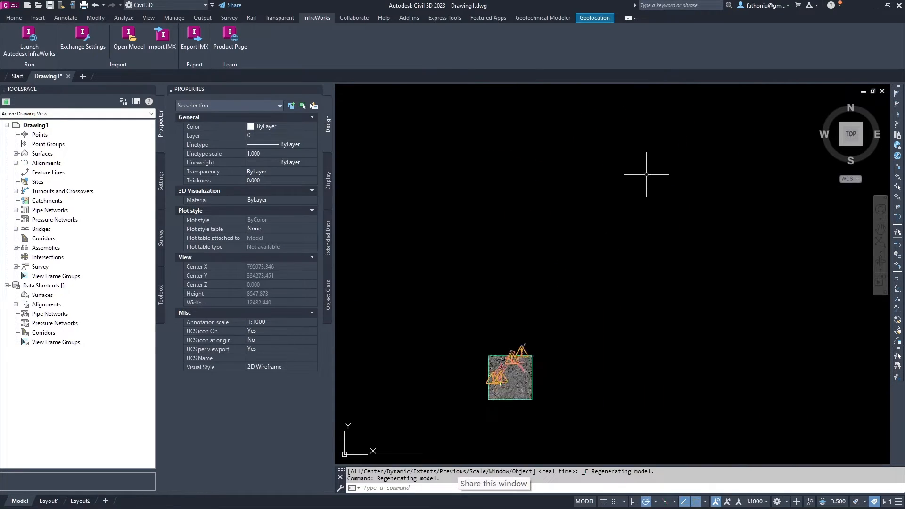
scroll(613, 246, "up", 6)
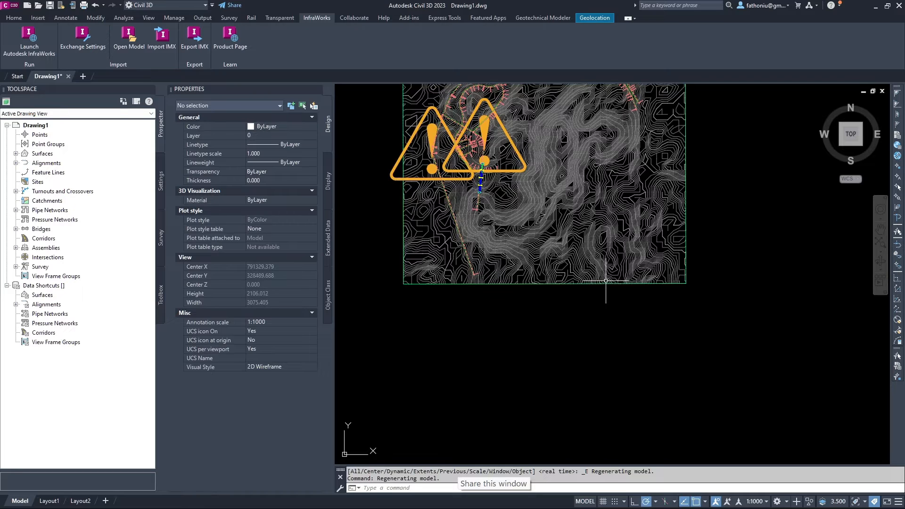
middle_click_drag(678, 196, 655, 302)
scroll(650, 258, "up", 4)
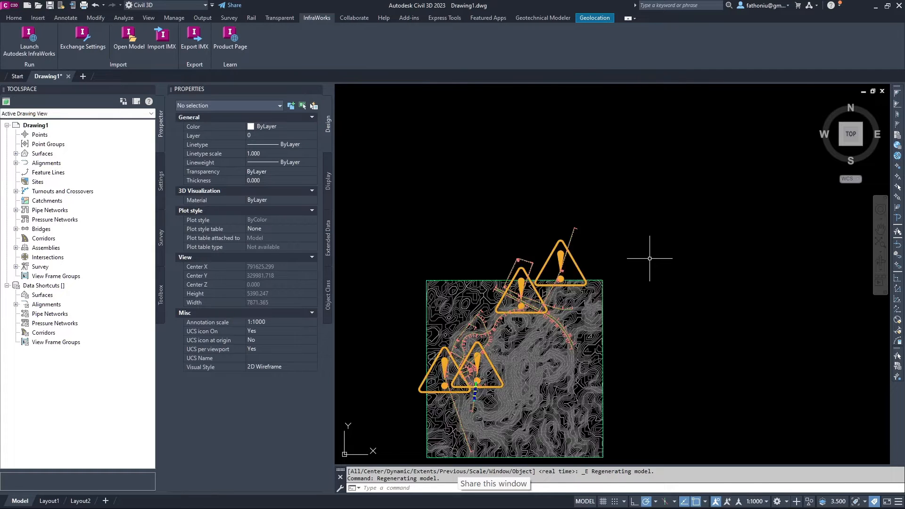
scroll(650, 259, "down", 4)
middle_click_drag(650, 258, 613, 281)
scroll(651, 292, "down", 6)
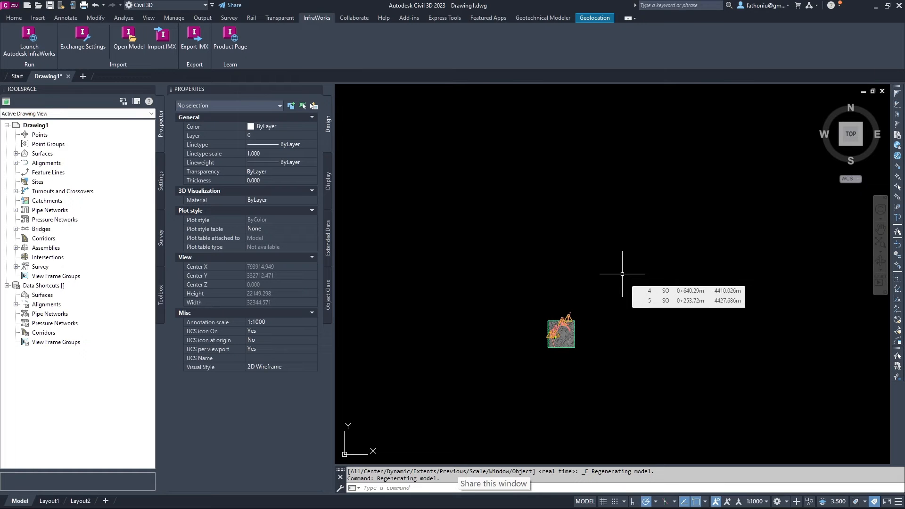
Zoom to extents with Z, E to show the whole AIW_Existing_Ground surface.
type("z")
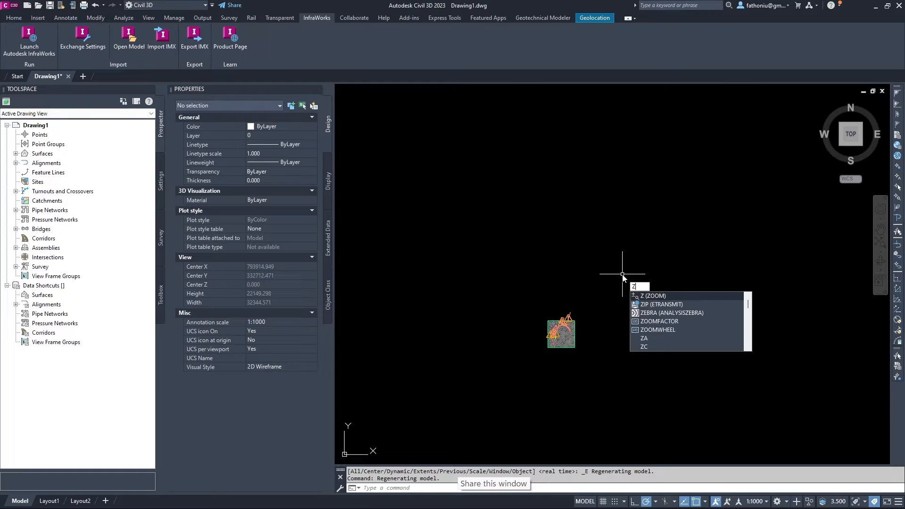
key("Return")
type("e")
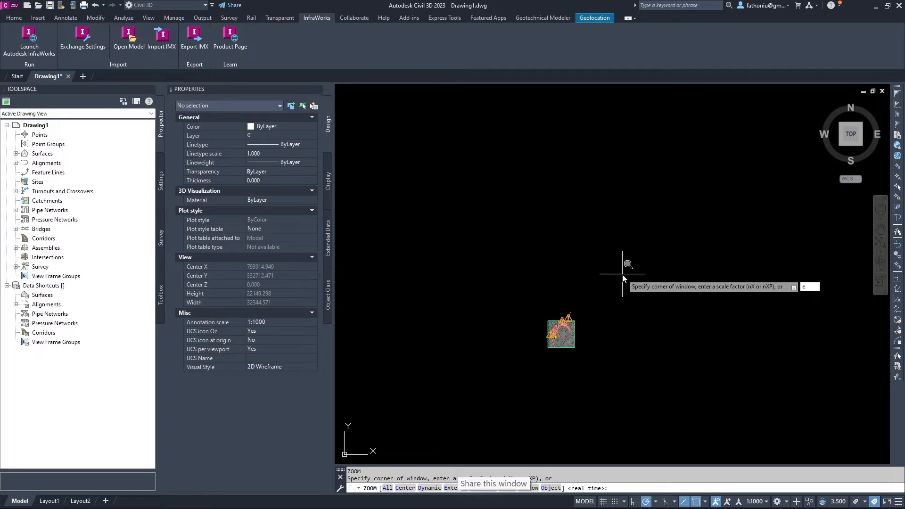
key("Return")
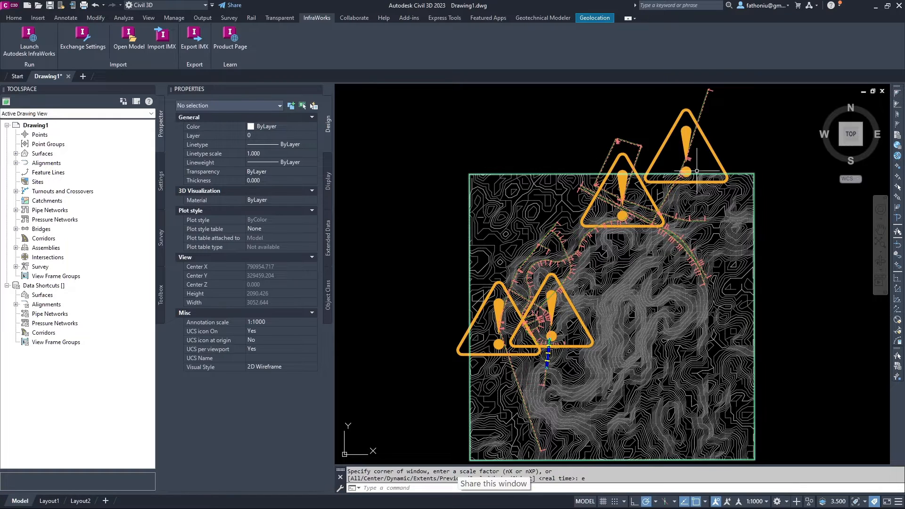
left_click(767, 503)
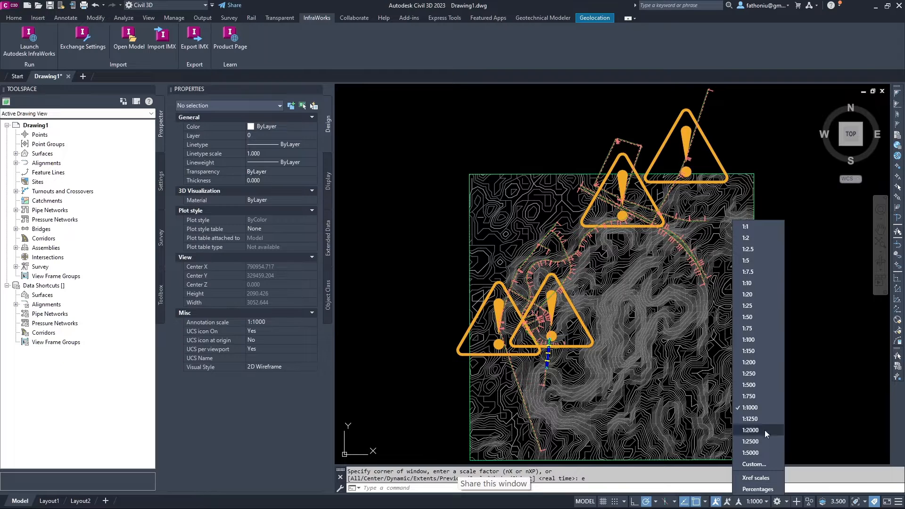
left_click(767, 502)
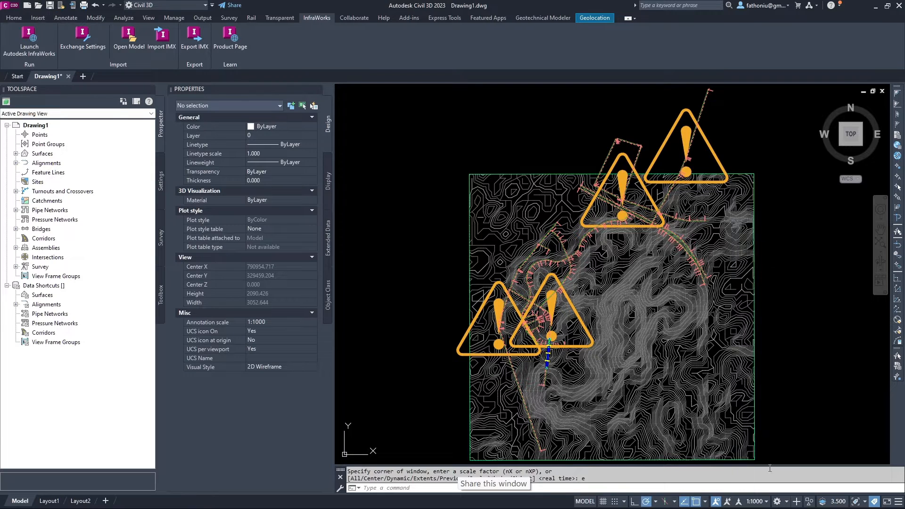
Set the annotation scale to 1:50 and centre the green road corridor in view.
left_click(765, 503)
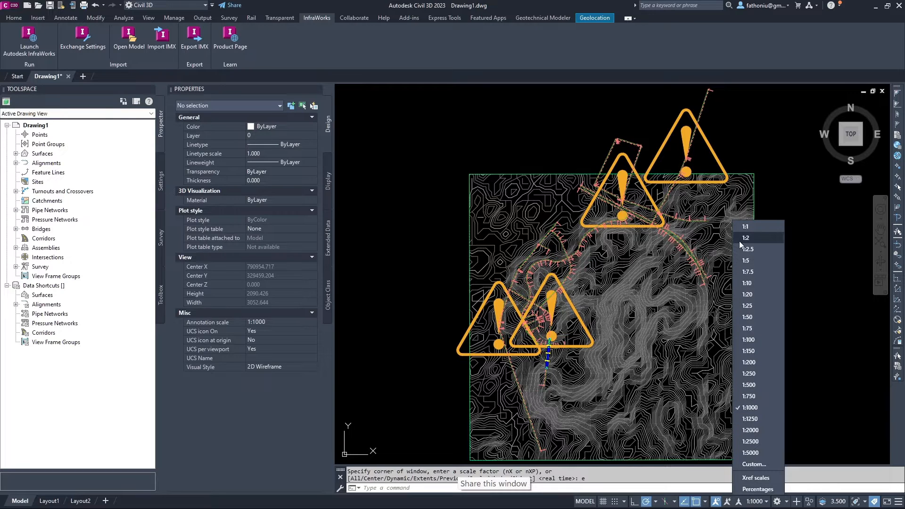
left_click(754, 315)
scroll(635, 258, "up", 5)
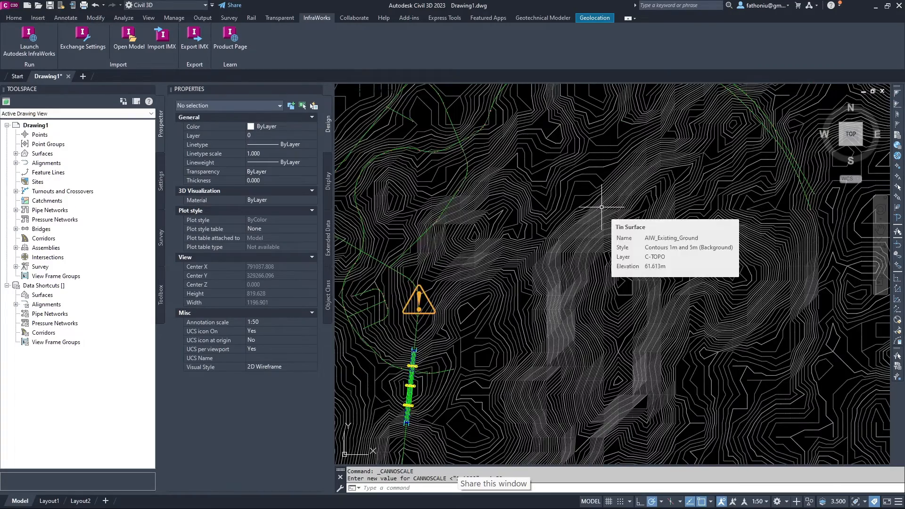
scroll(542, 230, "down", 2)
scroll(460, 261, "up", 2)
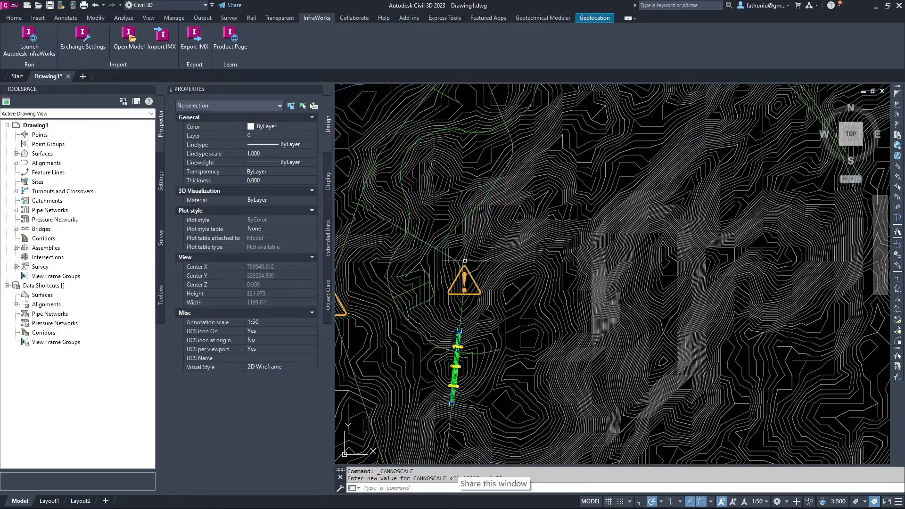
middle_click_drag(470, 282, 515, 242)
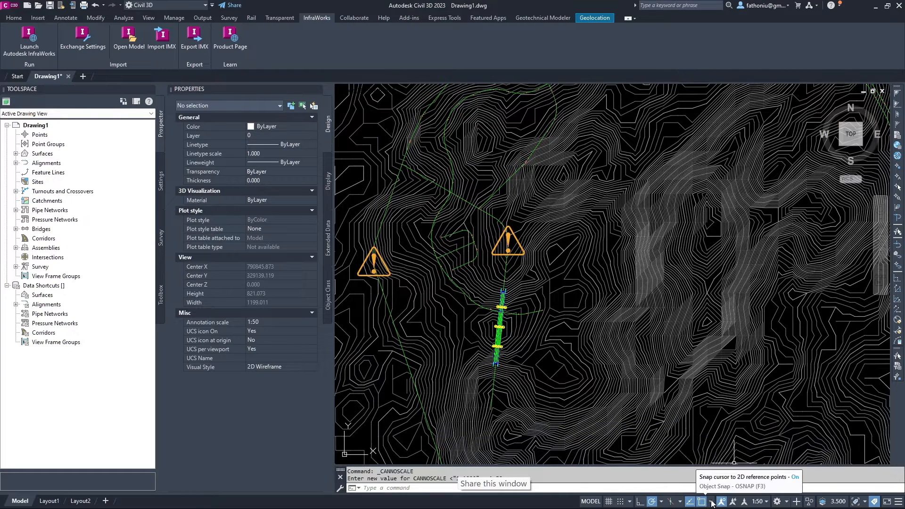
Zoom in on the alignment and change the annotation scale to 1:100.
left_click(768, 503)
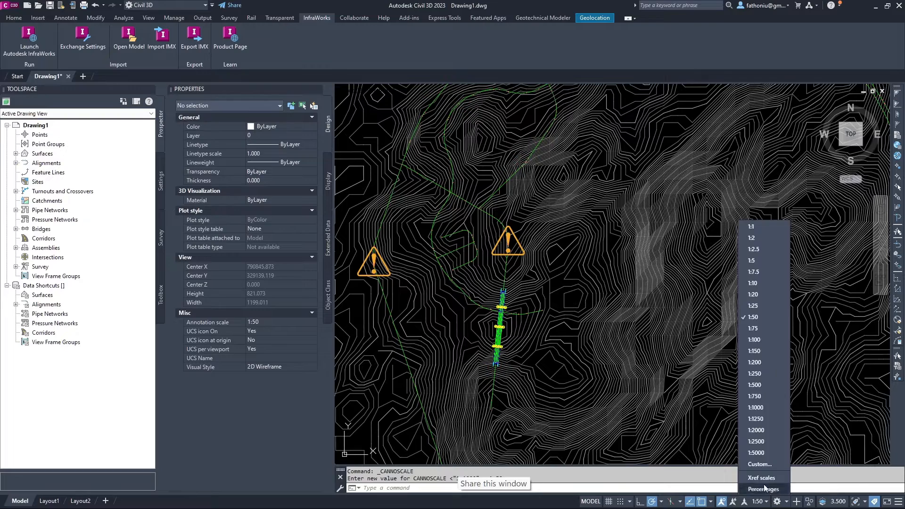
left_click(752, 317)
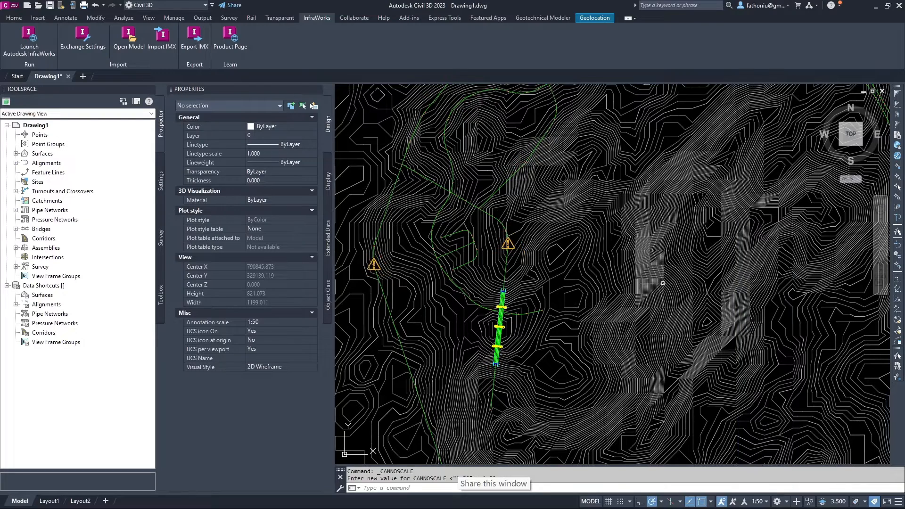
scroll(503, 264, "up", 2)
scroll(511, 209, "up", 6)
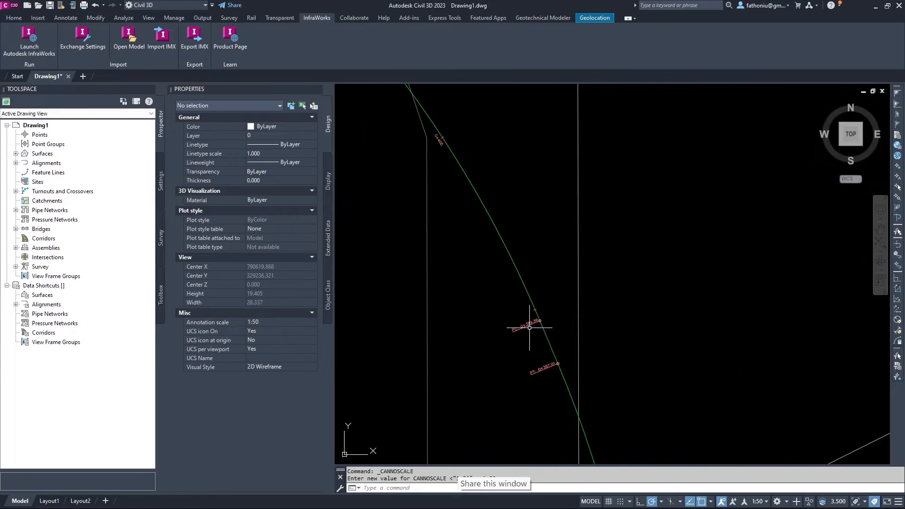
scroll(531, 325, "down", 2)
scroll(572, 200, "up", 4)
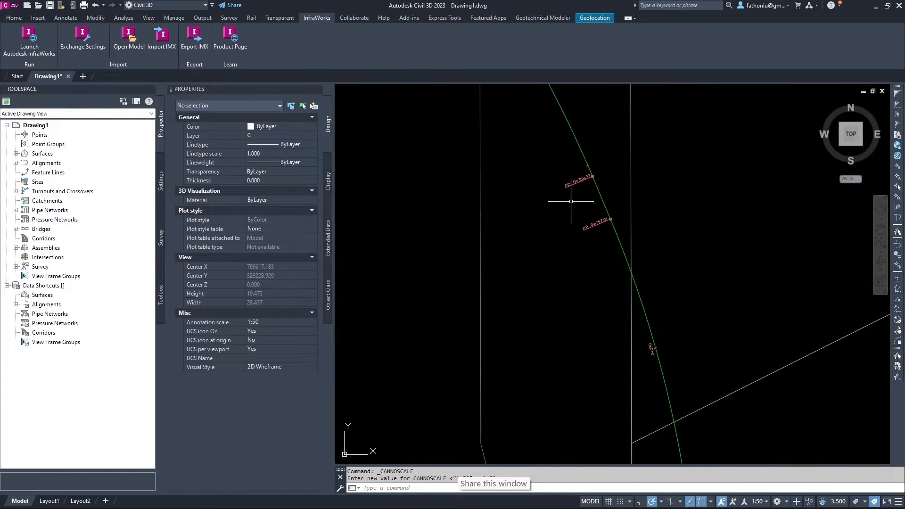
left_click(765, 502)
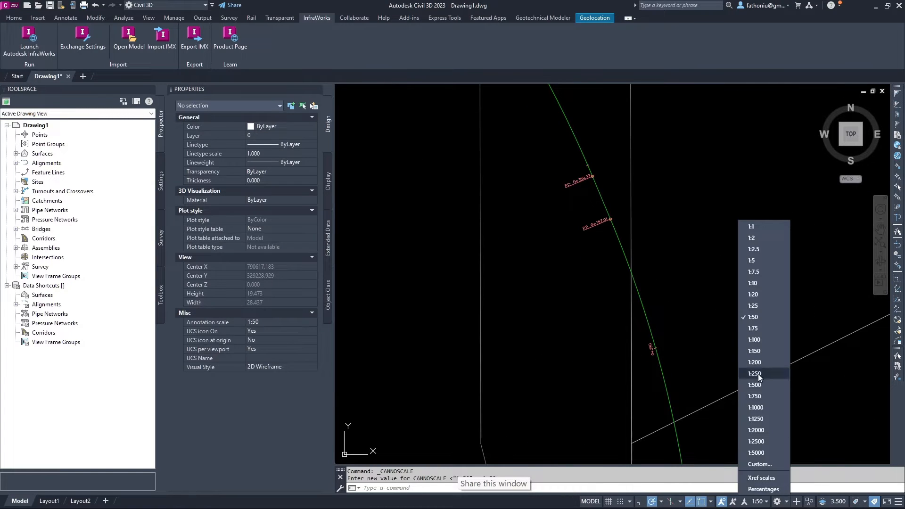
left_click(753, 340)
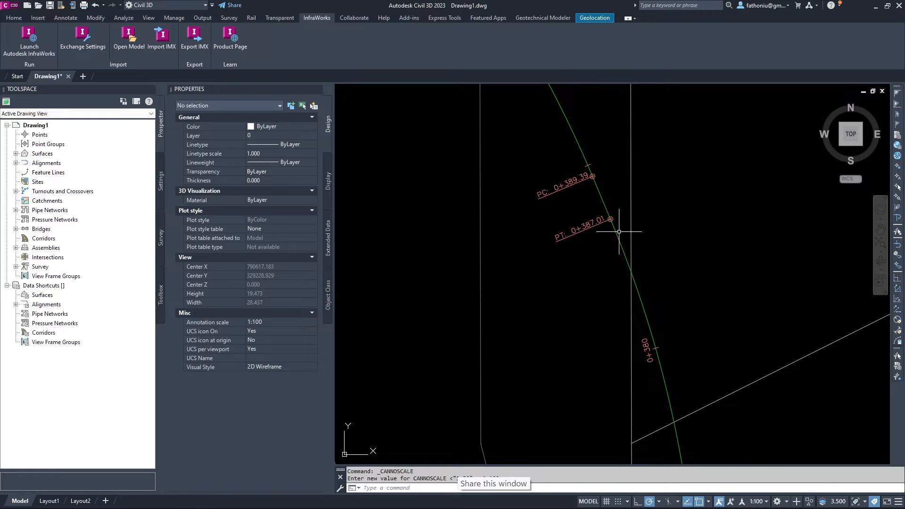
left_click(765, 502)
Zoom out to the full surface, then zoom in where the two green alignments cross.
left_click(766, 502)
scroll(679, 377, "down", 10)
scroll(675, 410, "down", 8)
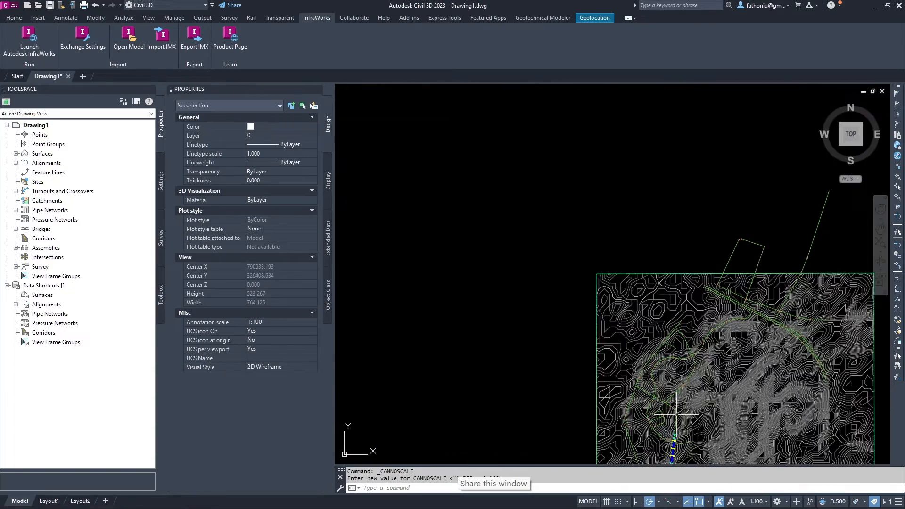
scroll(646, 359, "up", 5)
scroll(642, 305, "up", 8)
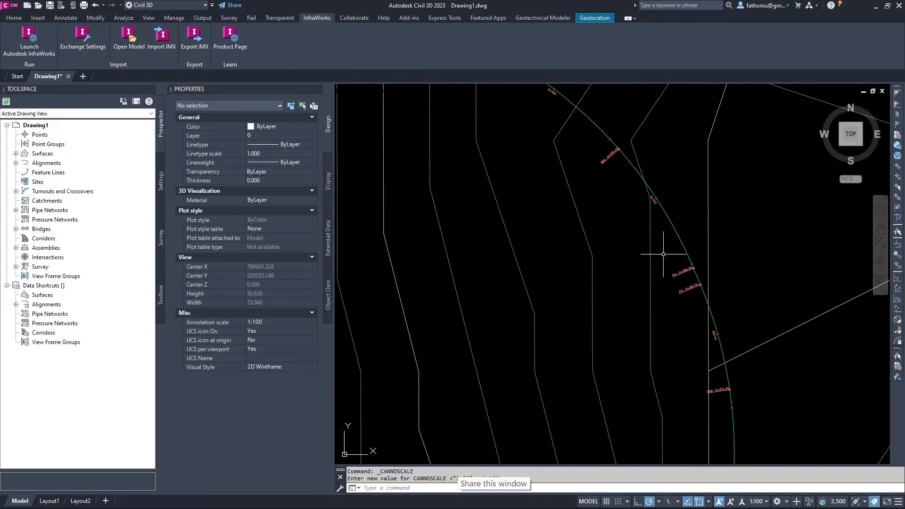
scroll(573, 234, "up", 2)
scroll(573, 234, "up", 4)
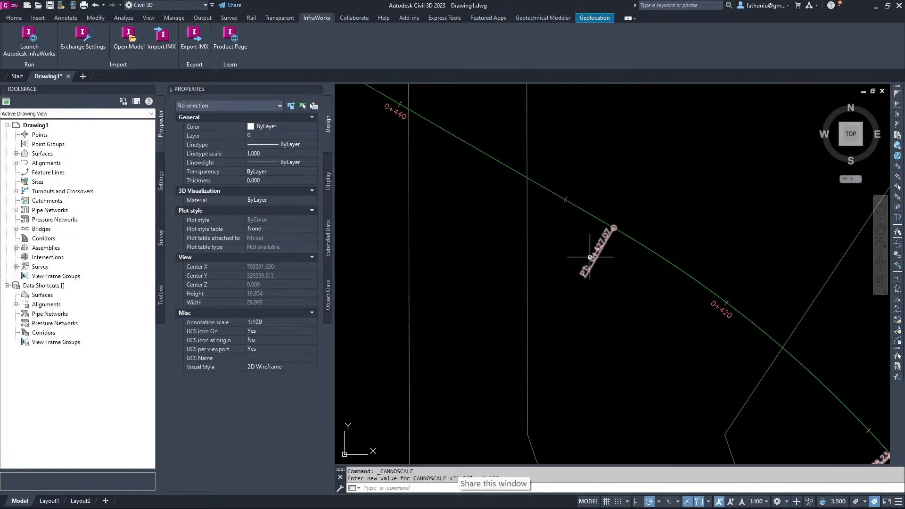
scroll(638, 283, "up", 2)
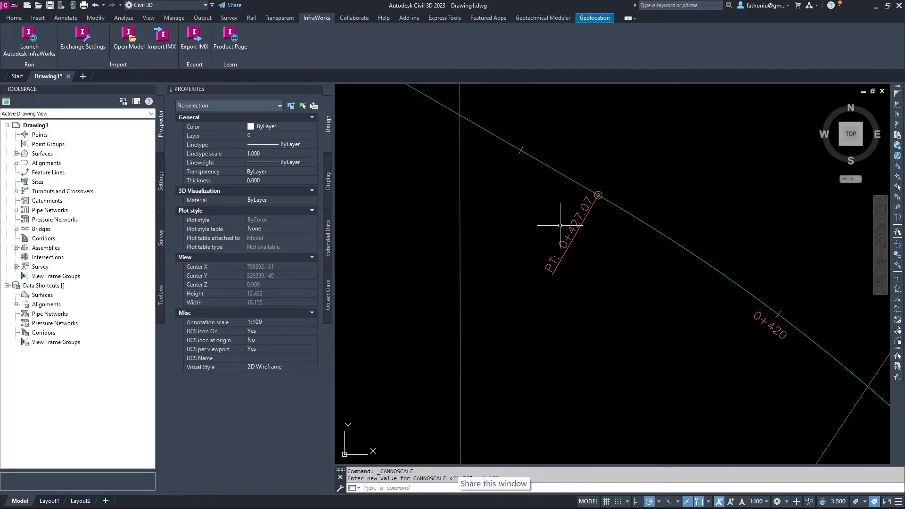
scroll(558, 231, "down", 6)
scroll(558, 231, "down", 12)
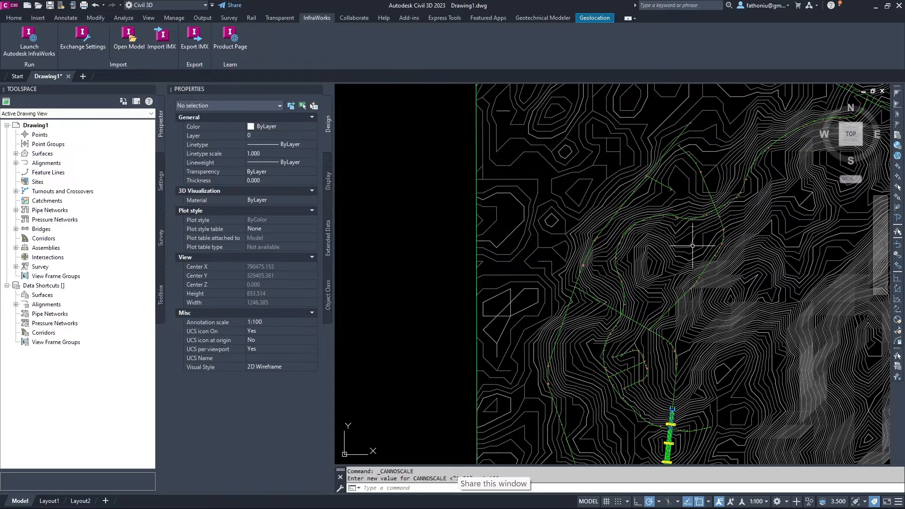
mouse_move(725, 250)
middle_mouse_down()
mouse_move(701, 222)
mouse_move(643, 188)
mouse_move(576, 289)
middle_mouse_up()
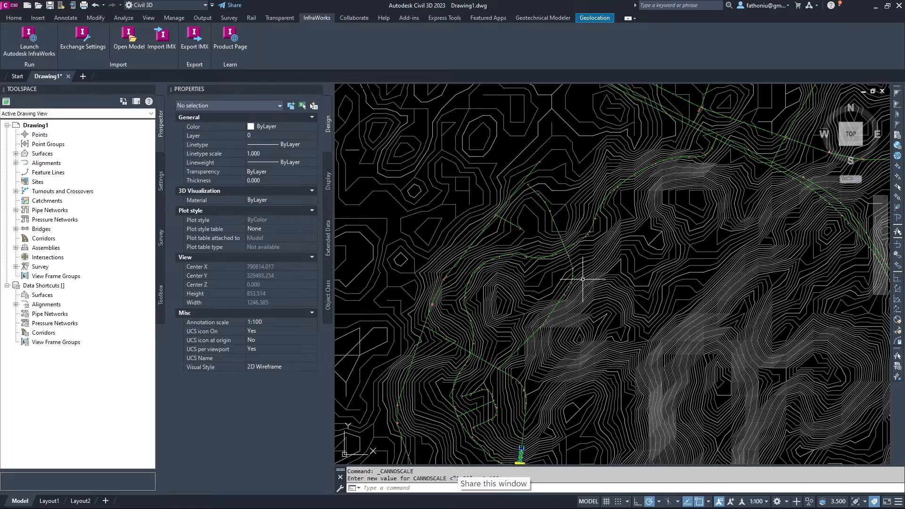
scroll(643, 227, "down", 2)
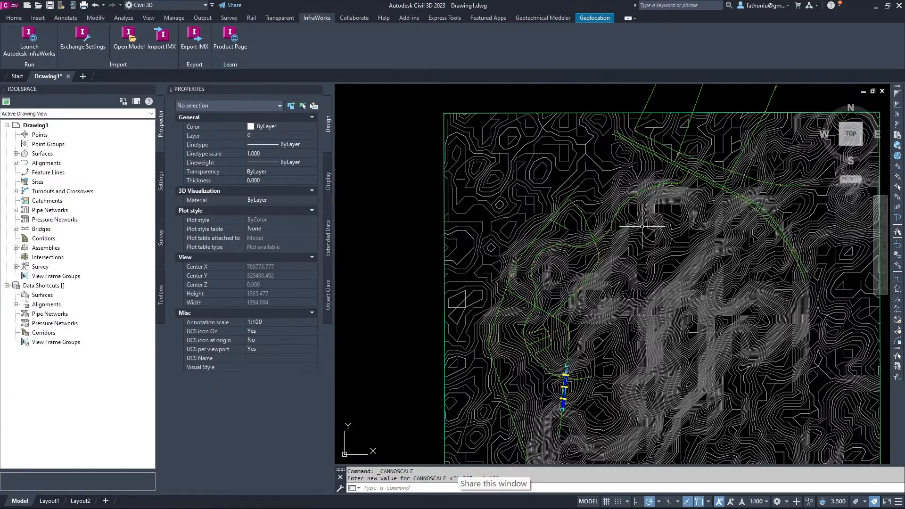
scroll(582, 252, "up", 6)
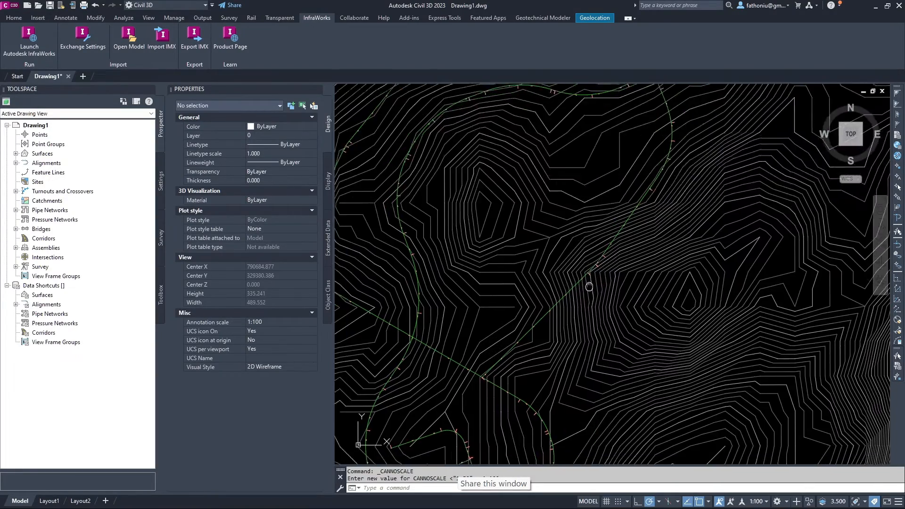
scroll(608, 306, "up", 2)
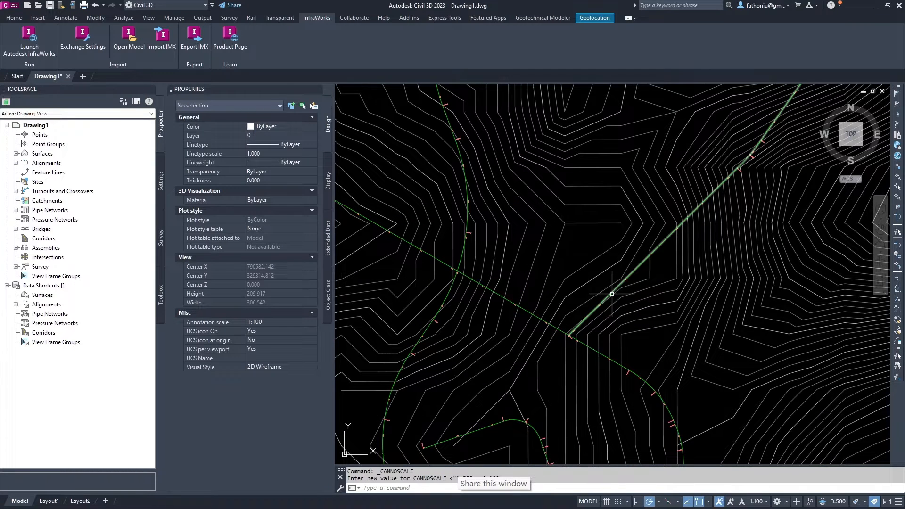
Check alignment 244's name in Properties and keep its Proposed style.
left_click(611, 292)
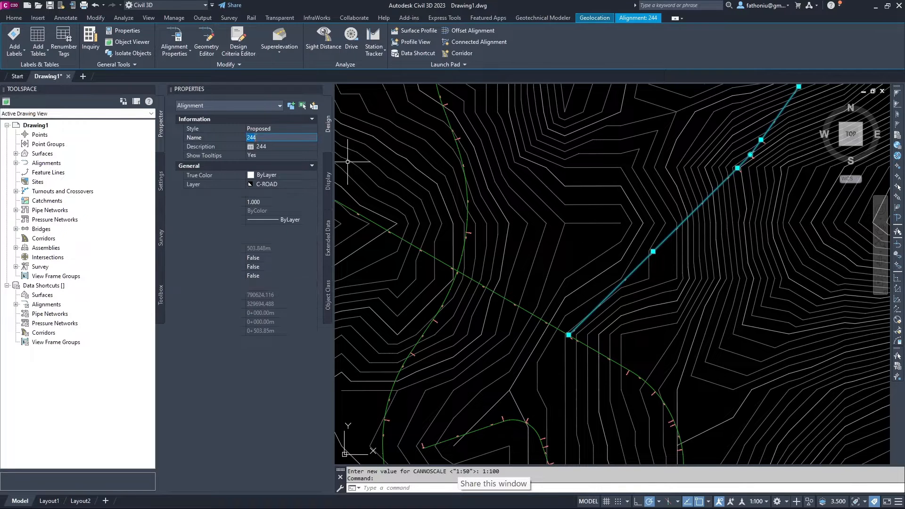
left_click(254, 138)
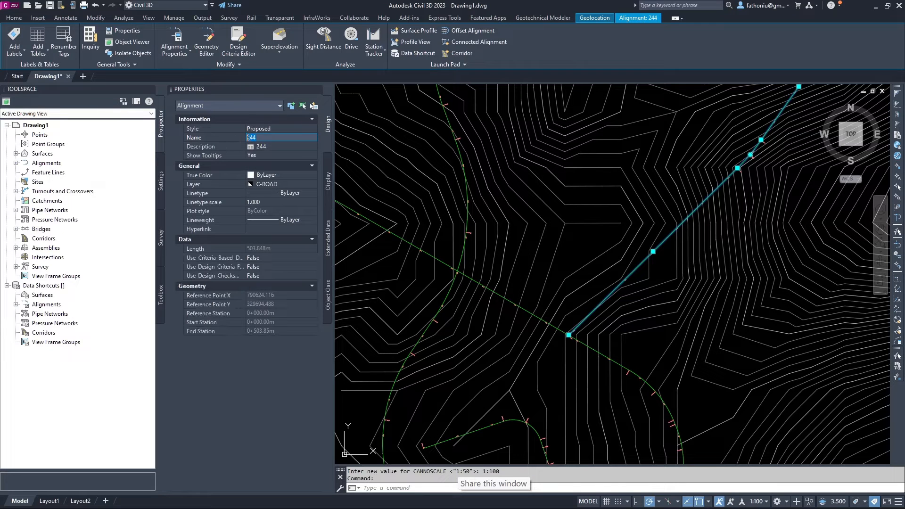
left_click(260, 131)
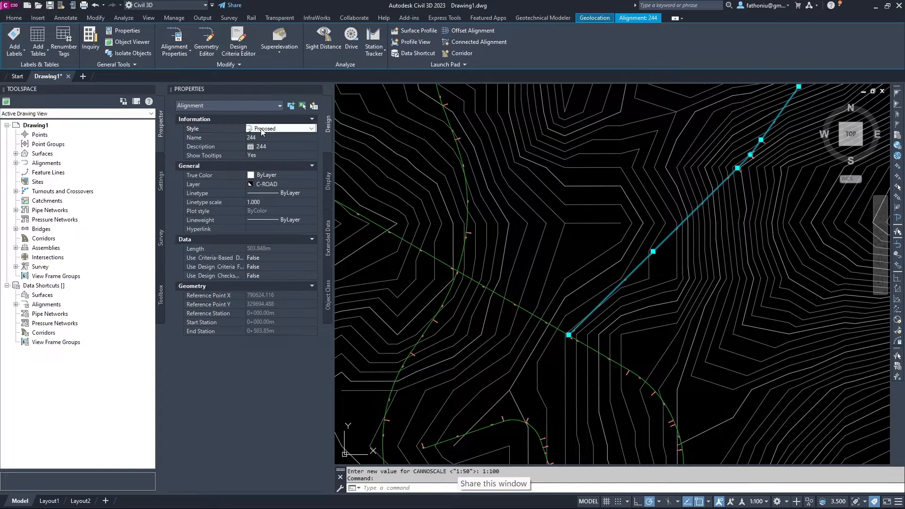
left_click(262, 130)
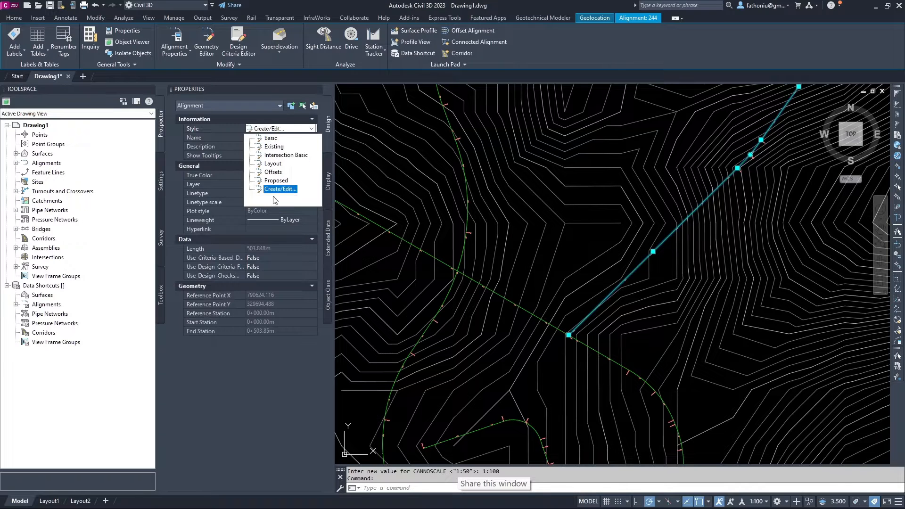
left_click(282, 181)
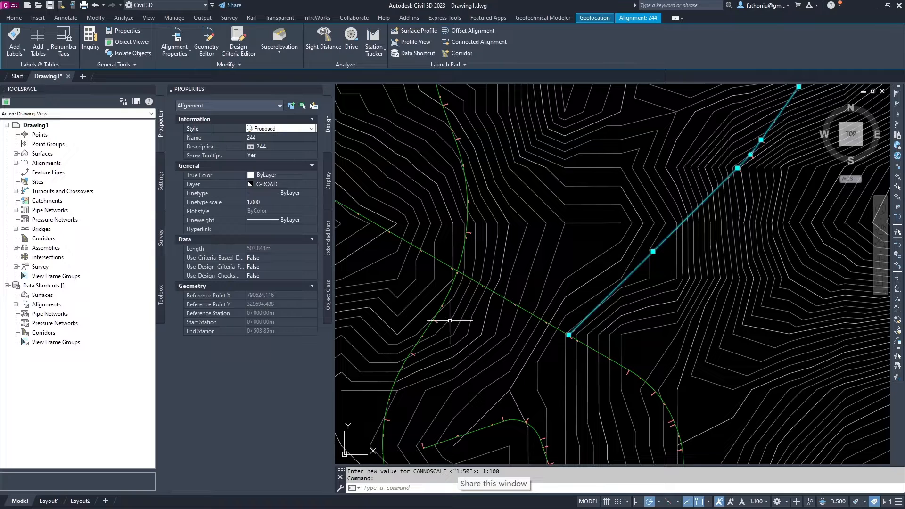
key("Escape")
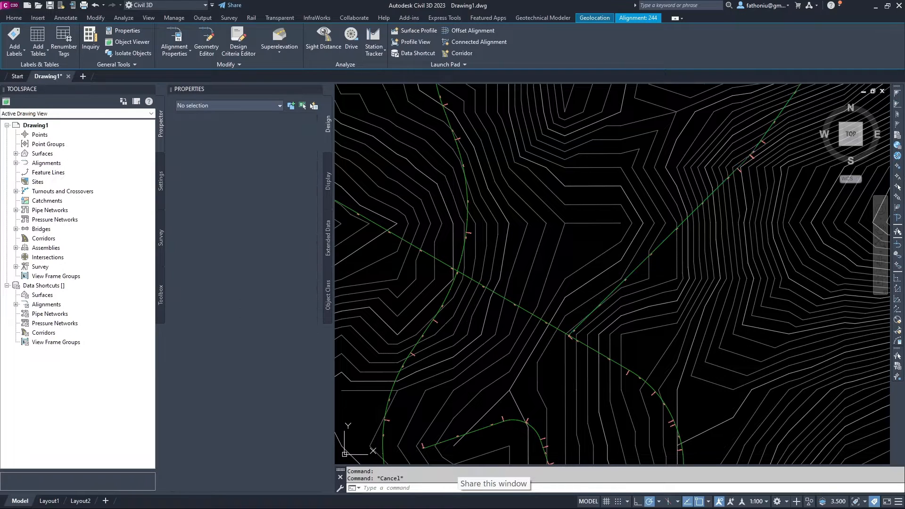
Select alignment 246 to show its Proposed style and 657.695 m length.
left_click(557, 328)
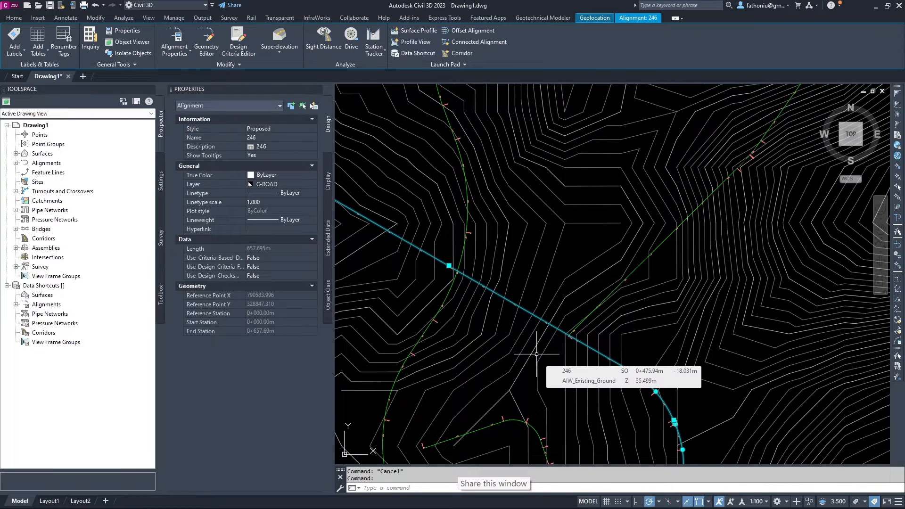
scroll(545, 330, "up", 2)
scroll(411, 257, "down", 2)
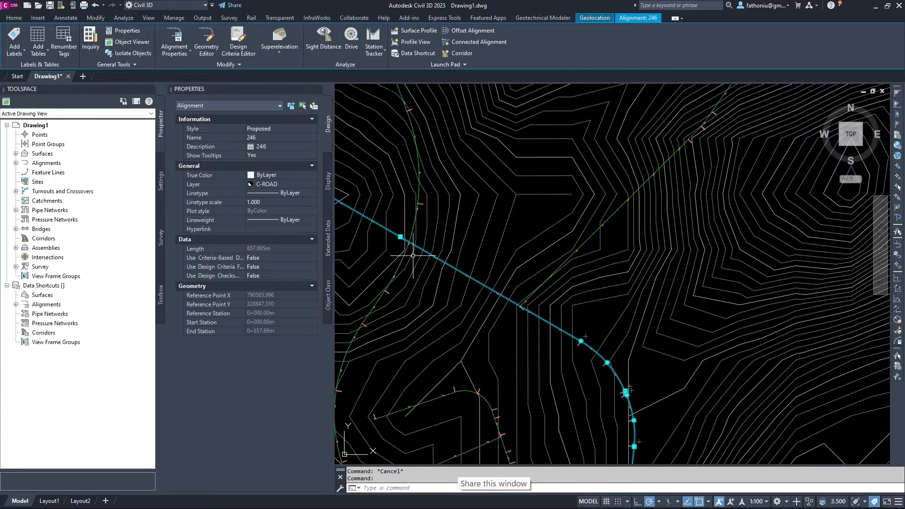
left_click(18, 20)
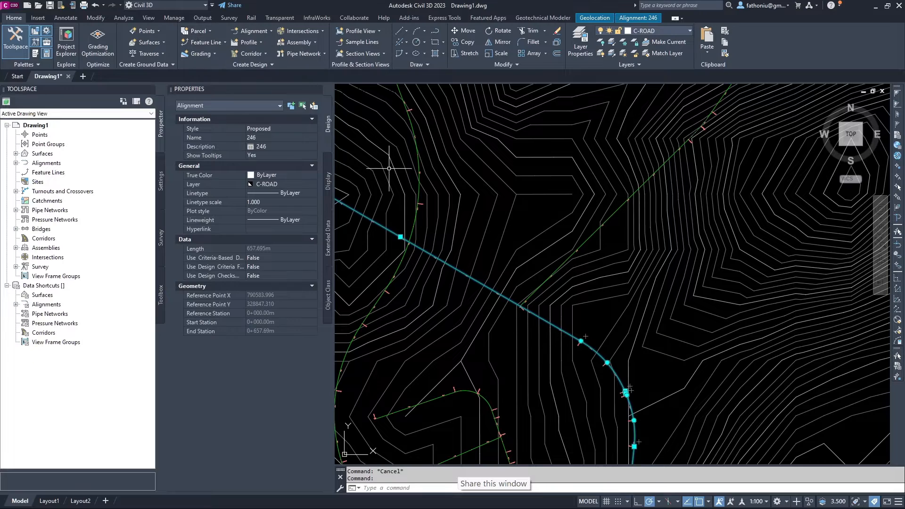
left_click(390, 152)
left_click(387, 156)
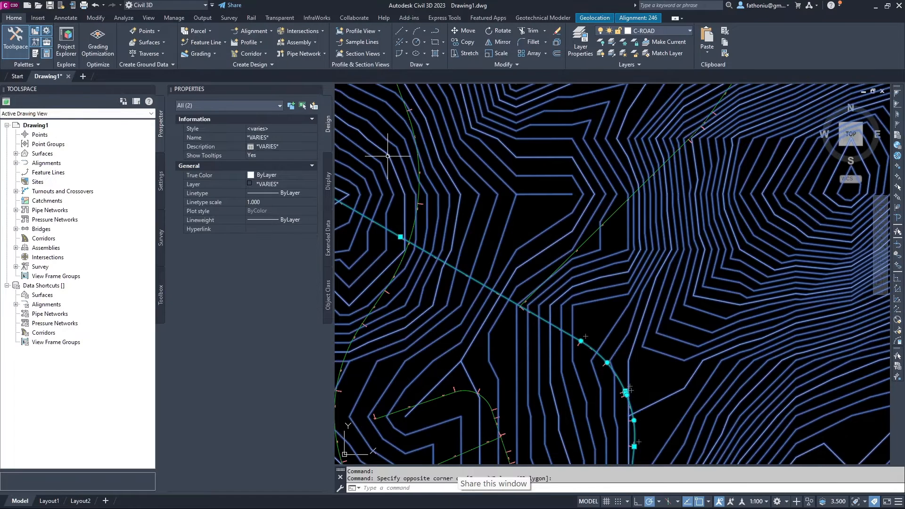
right_click(388, 156)
key("Escape")
key("Escape")
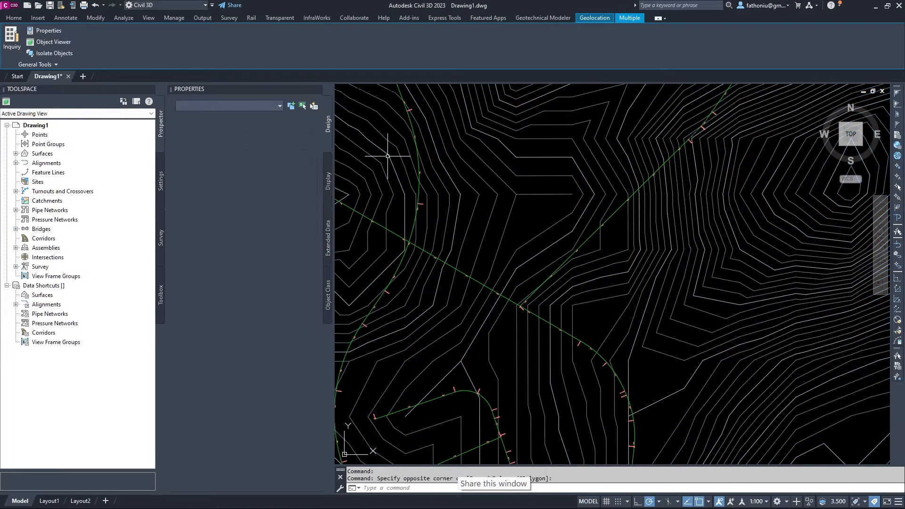
left_click(388, 155)
right_click(388, 155)
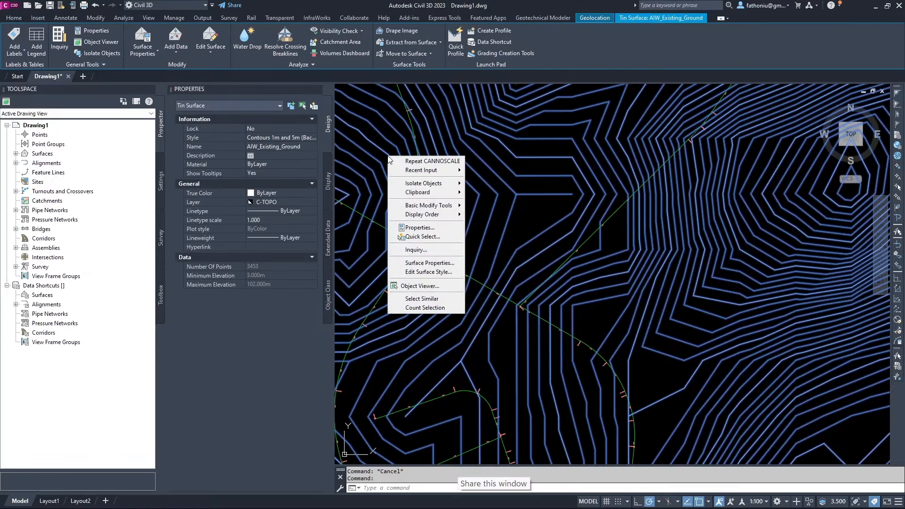
key("Escape")
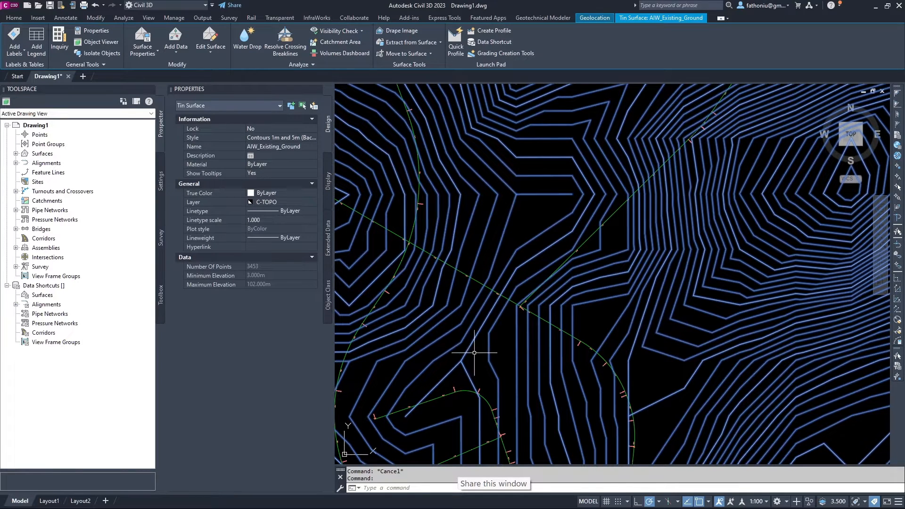
key("Escape")
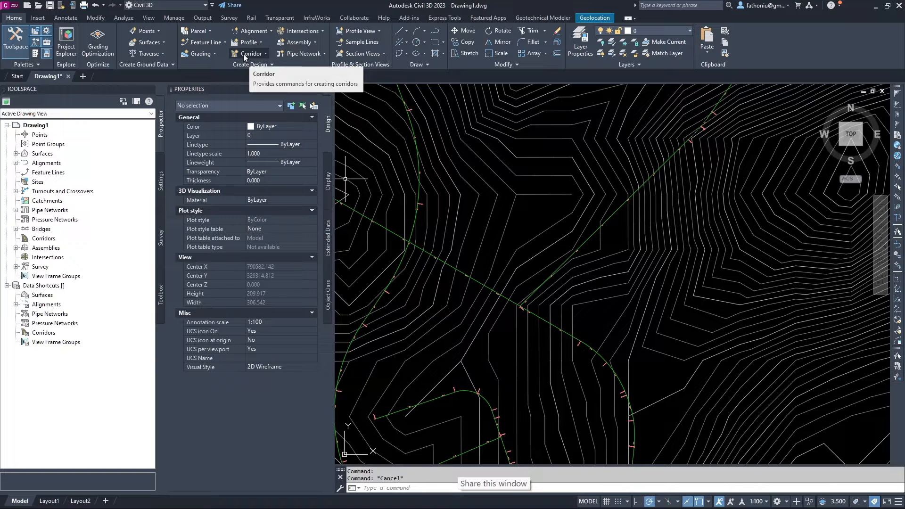
left_click(300, 35)
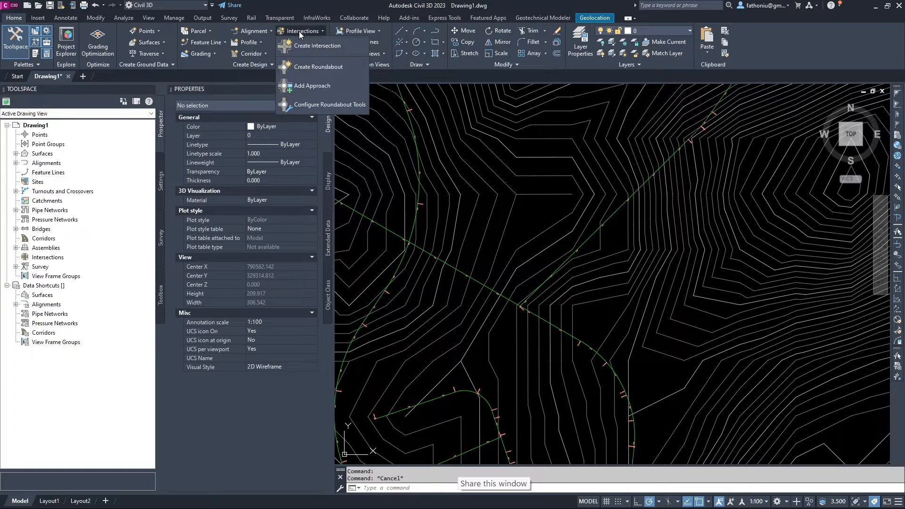
left_click(299, 34)
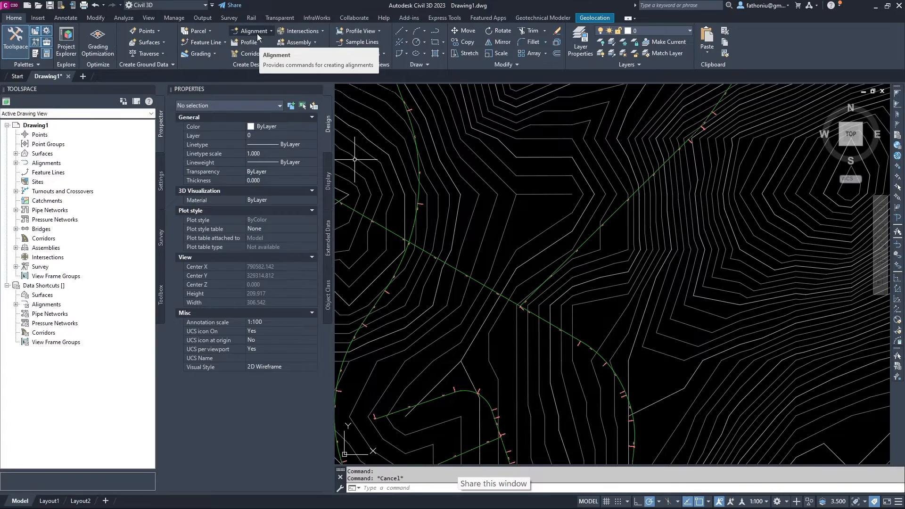
scroll(576, 293, "down", 10)
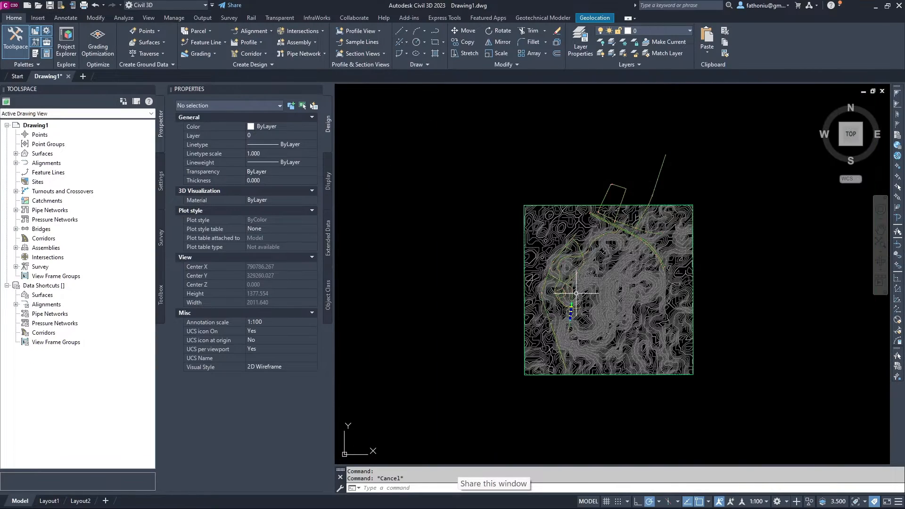
scroll(533, 214, "up", 5)
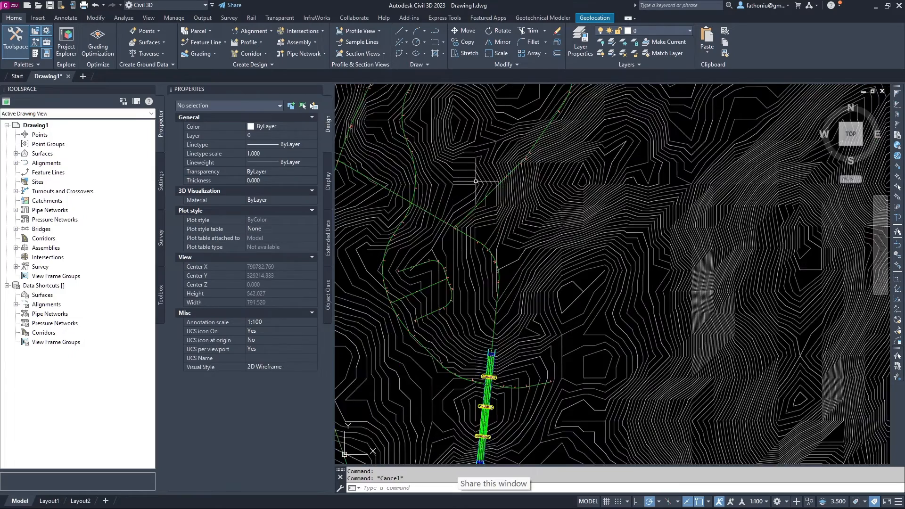
scroll(476, 181, "up", 3)
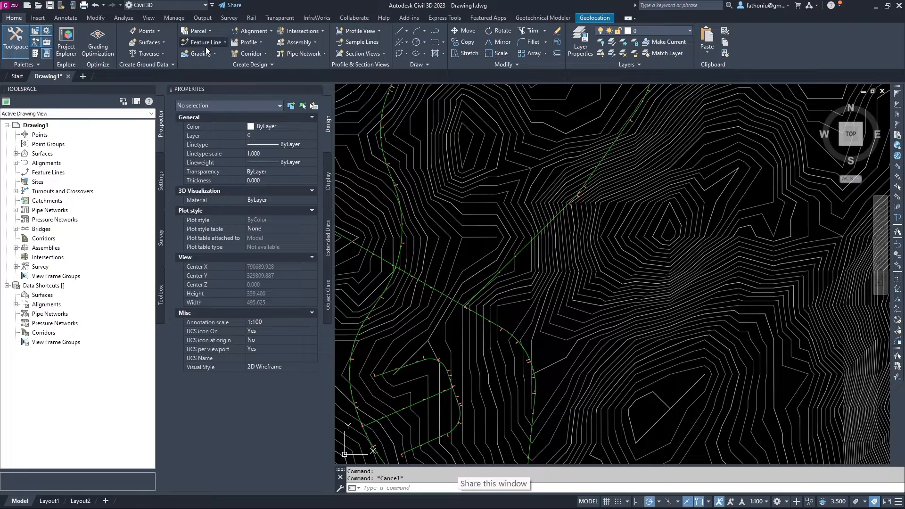
Open the Civil Metric Subassemblies palette, dock it beside Properties, and narrow both panels.
left_click(35, 54)
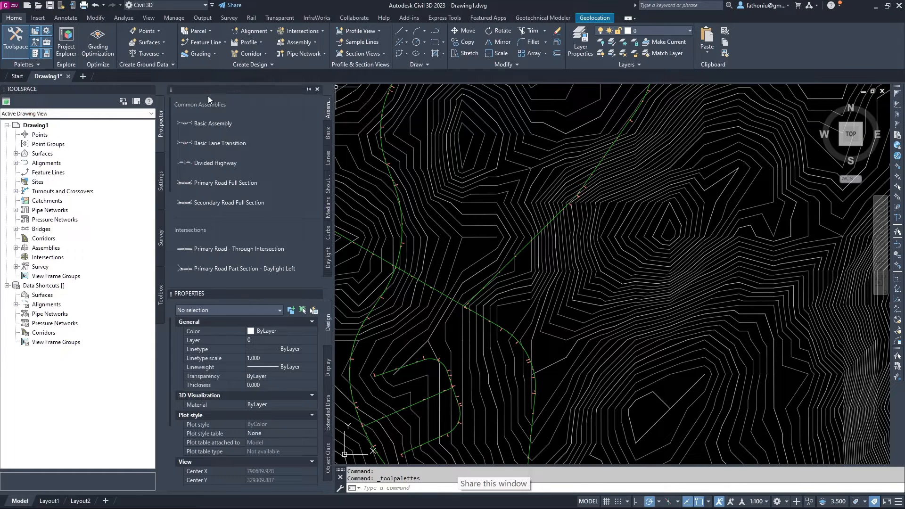
left_click_drag(348, 93, 347, 89)
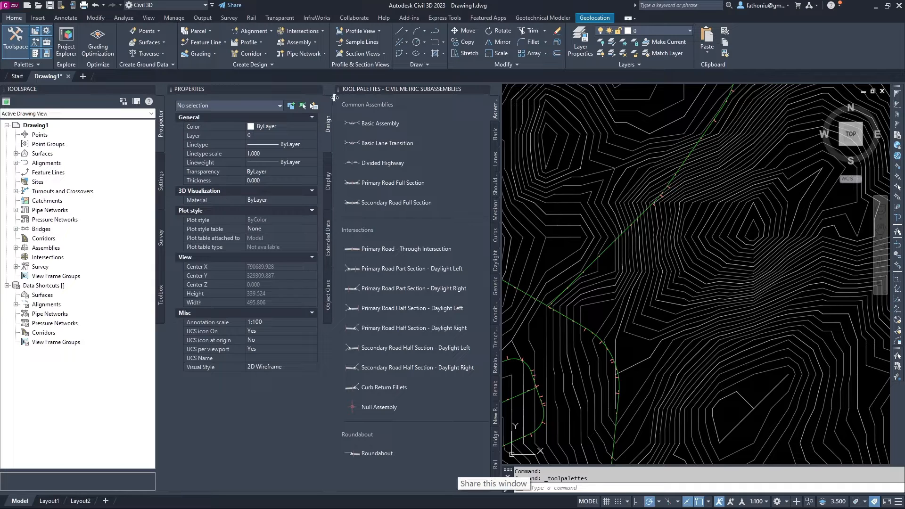
left_click_drag(334, 98, 304, 98)
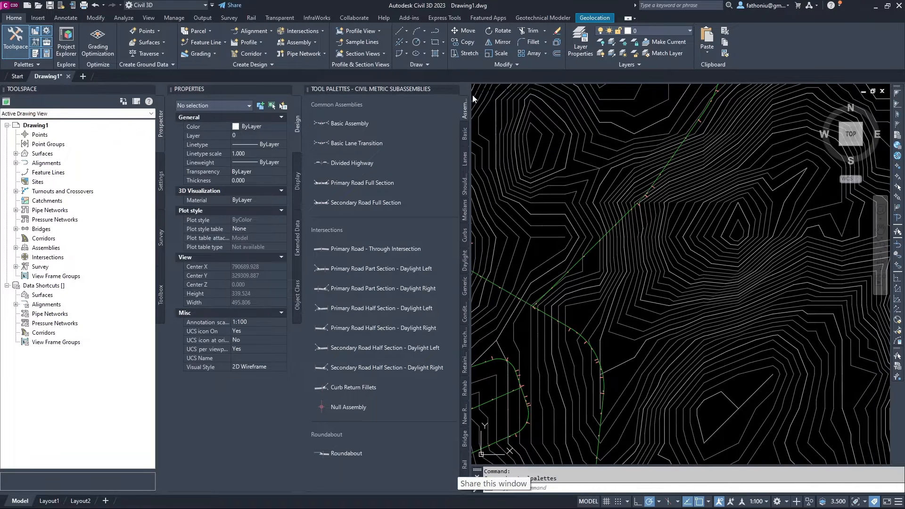
left_click_drag(473, 99, 440, 100)
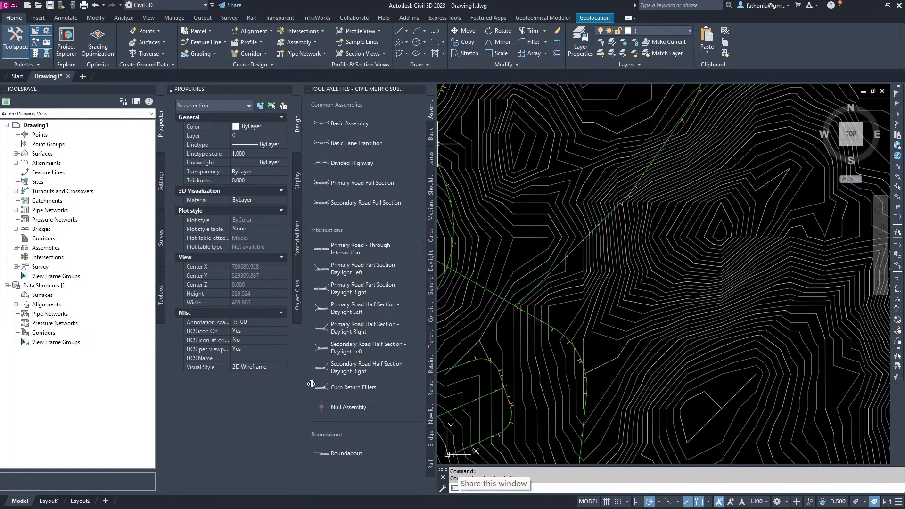
Browse the palette's common and intersection assemblies.
left_click(341, 268)
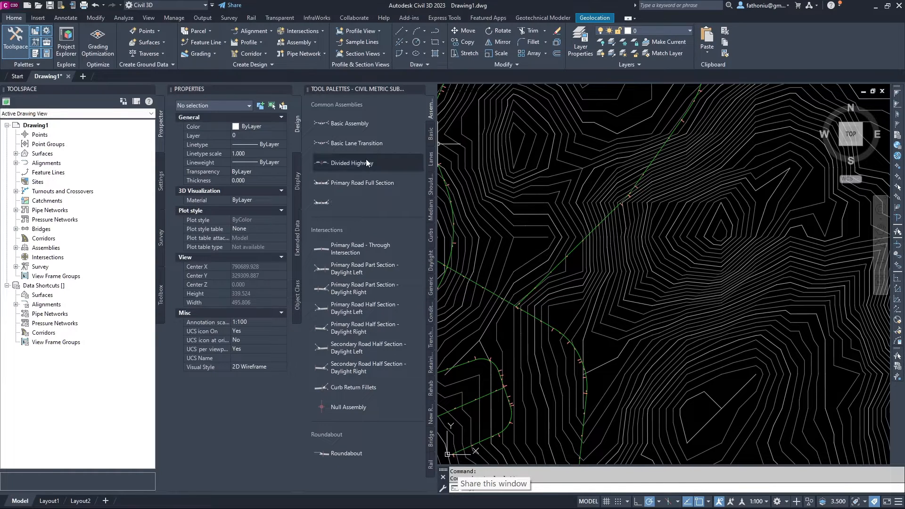
left_click(352, 123)
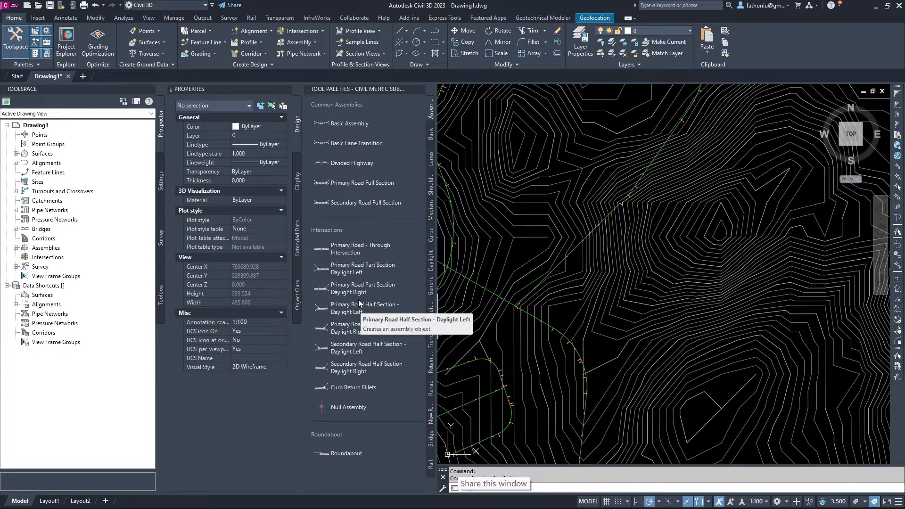
scroll(527, 291, "up", 15)
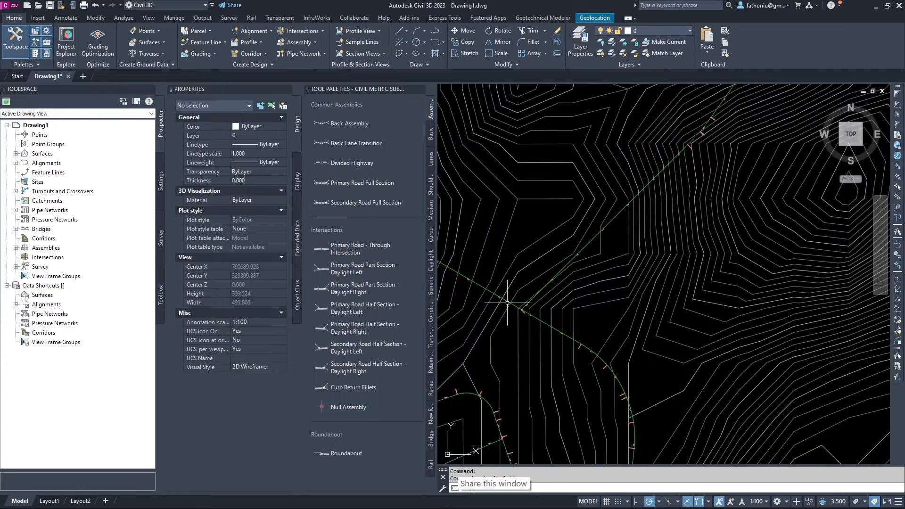
Zoom in where alignment 244 meets the crossing green line and select alignment 244.
mouse_move(598, 372)
middle_mouse_down()
mouse_move(614, 355)
mouse_move(576, 281)
middle_mouse_up()
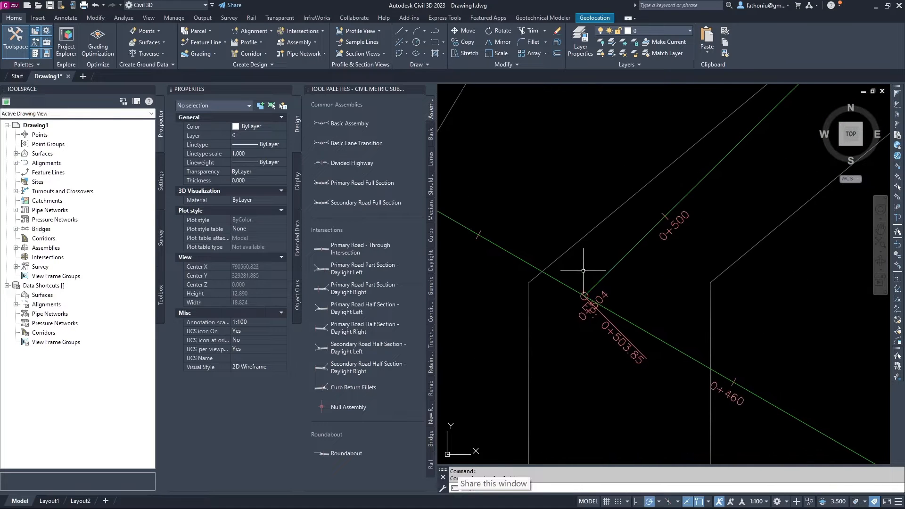
scroll(607, 283, "up", 5)
scroll(609, 292, "up", 12)
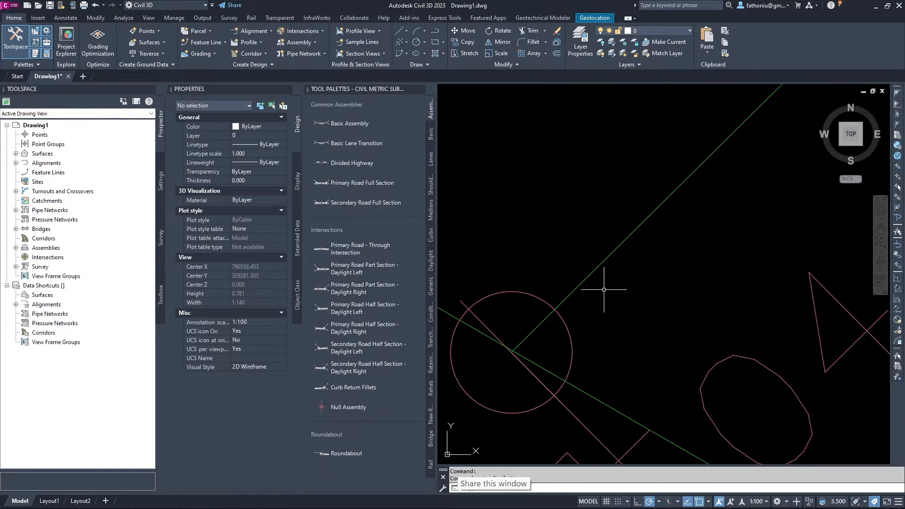
middle_click_drag(606, 303, 614, 296)
scroll(614, 295, "up", 6)
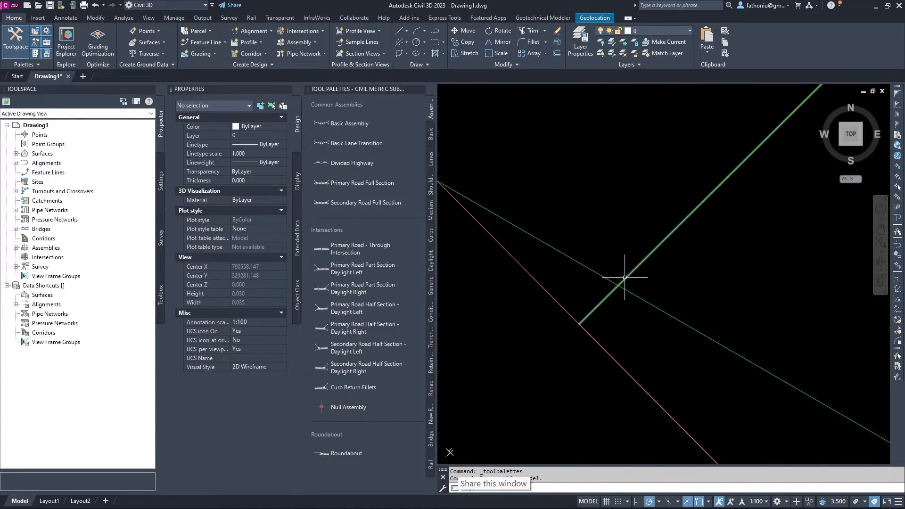
scroll(576, 322, "up", 2)
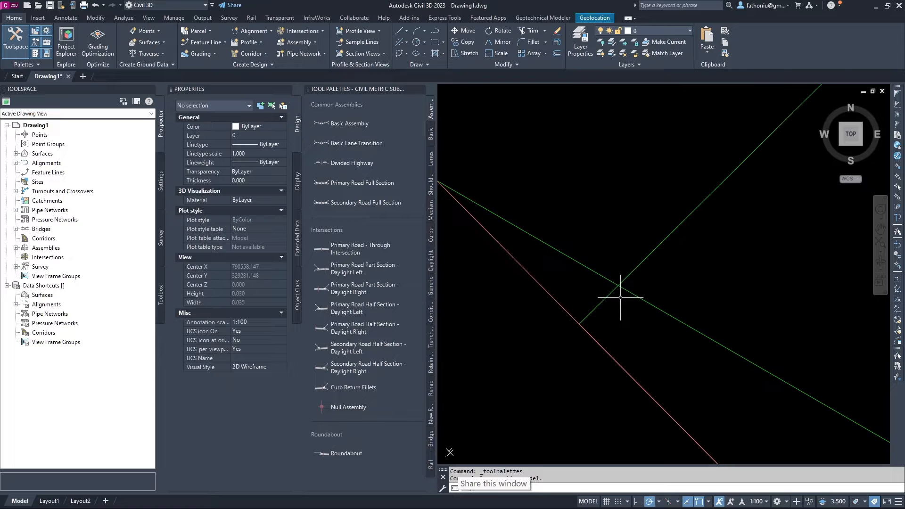
left_click(594, 307)
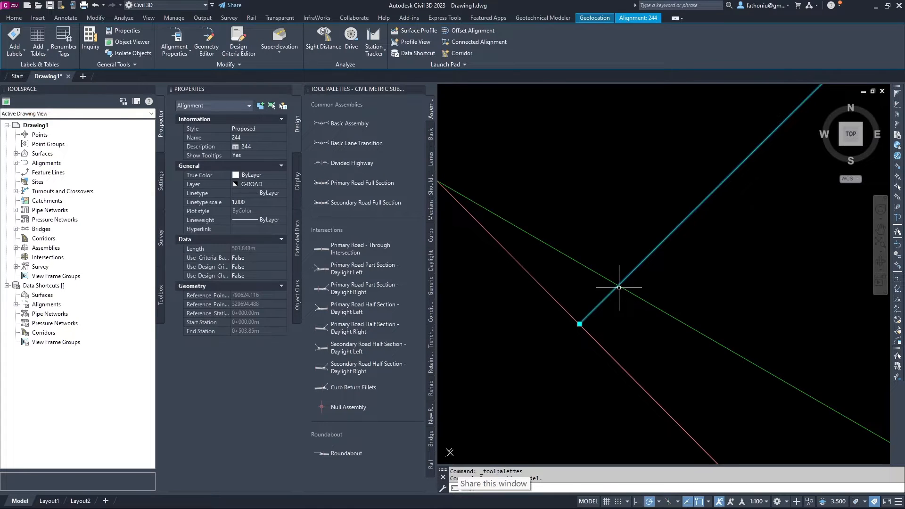
Enable the Intersection object snap alongside Endpoint, Midpoint and Center in Drafting Settings.
left_click(708, 502)
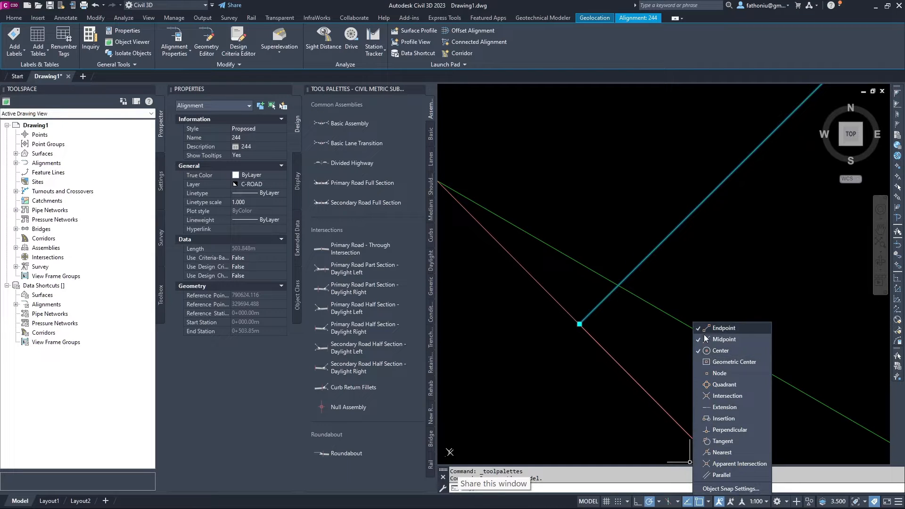
left_click(711, 506)
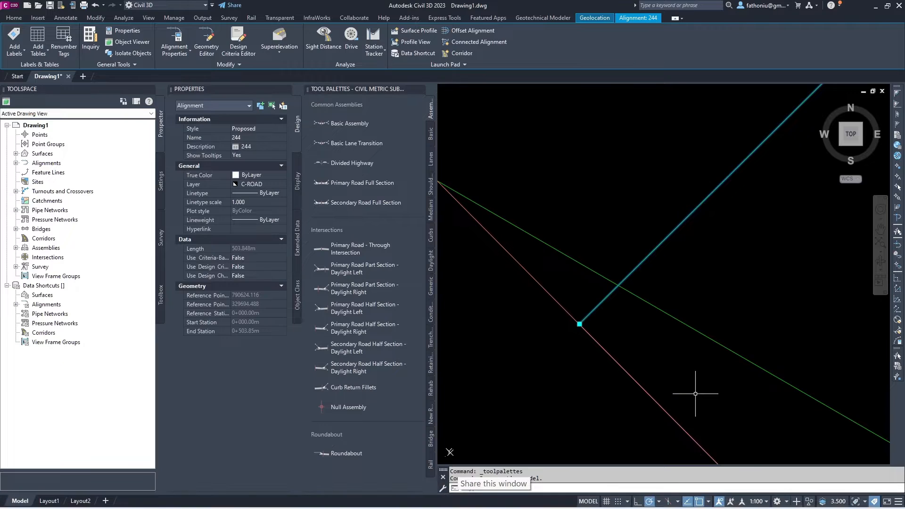
type("o")
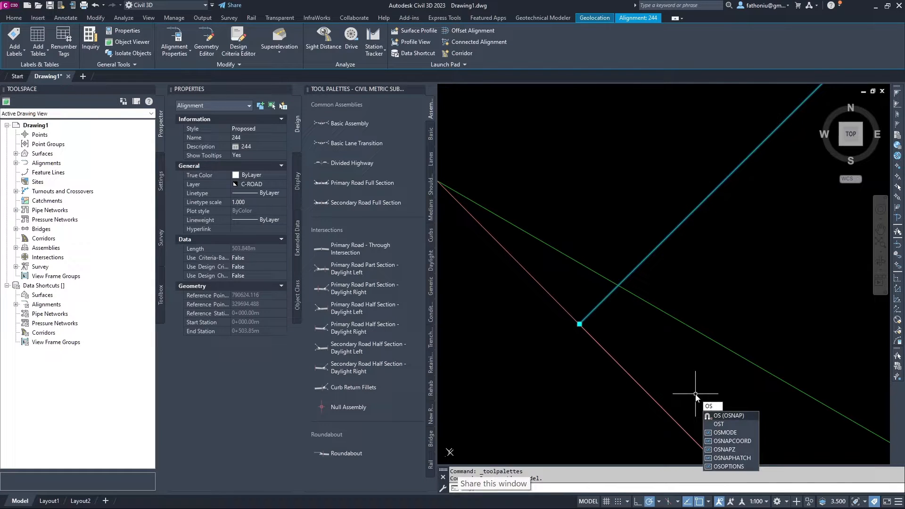
left_click(727, 416)
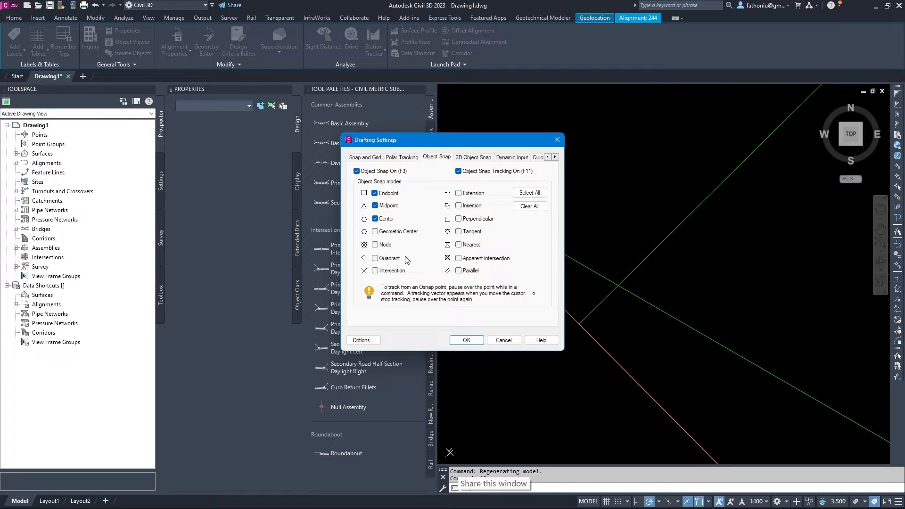
left_click(376, 271)
left_click(557, 140)
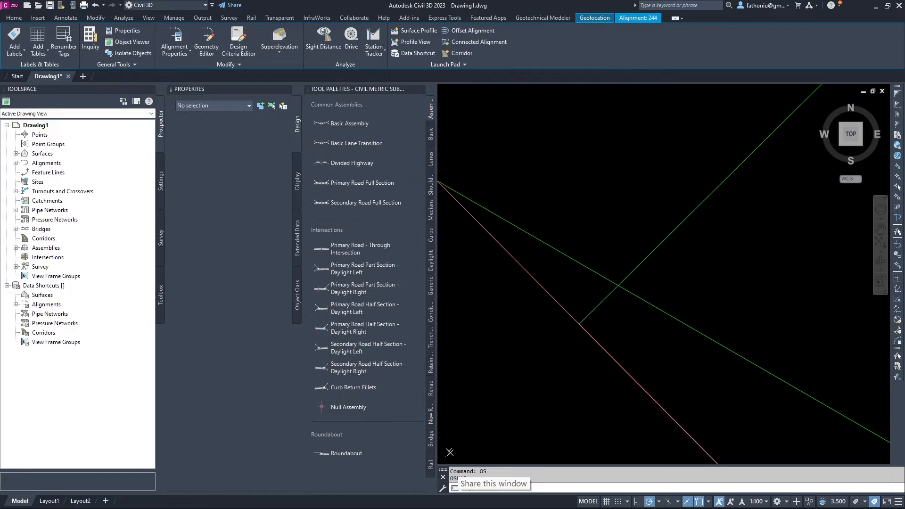
left_click(709, 502)
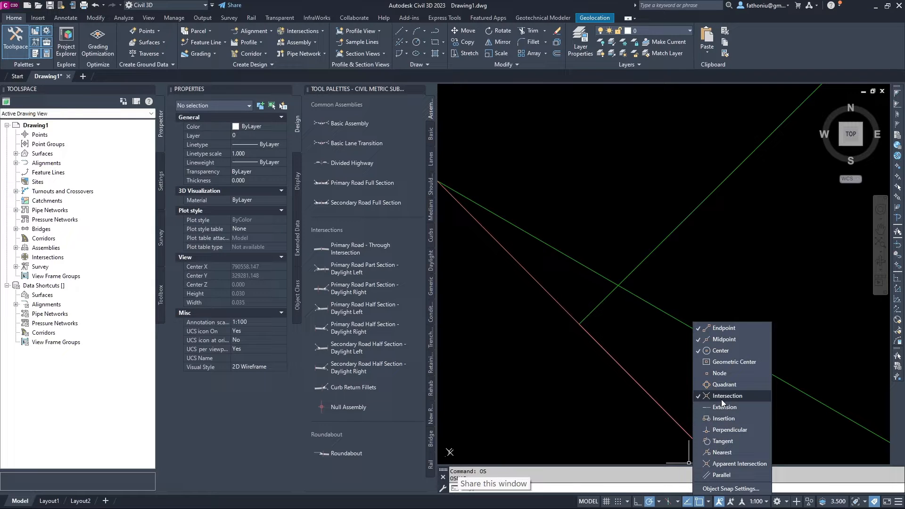
Snap alignment 244's end grip to the green line intersection, making it 503.844 m long.
left_click(600, 304)
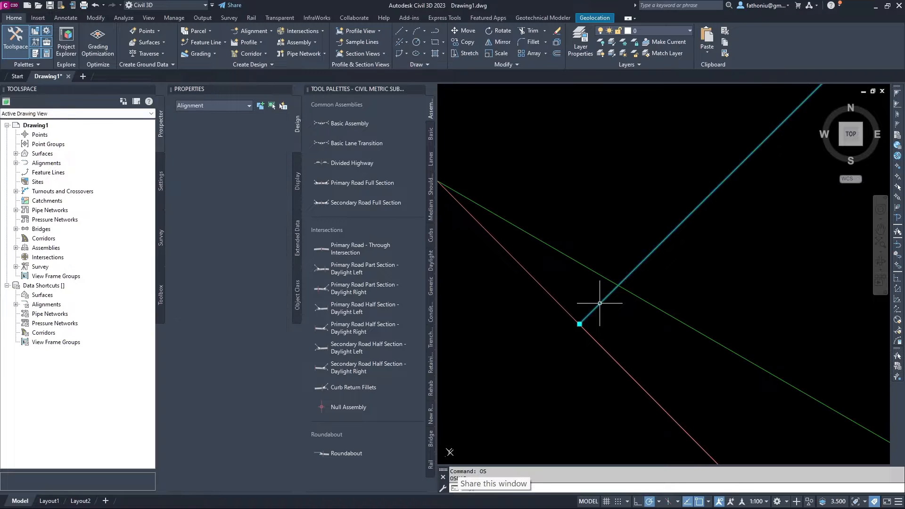
left_click(580, 323)
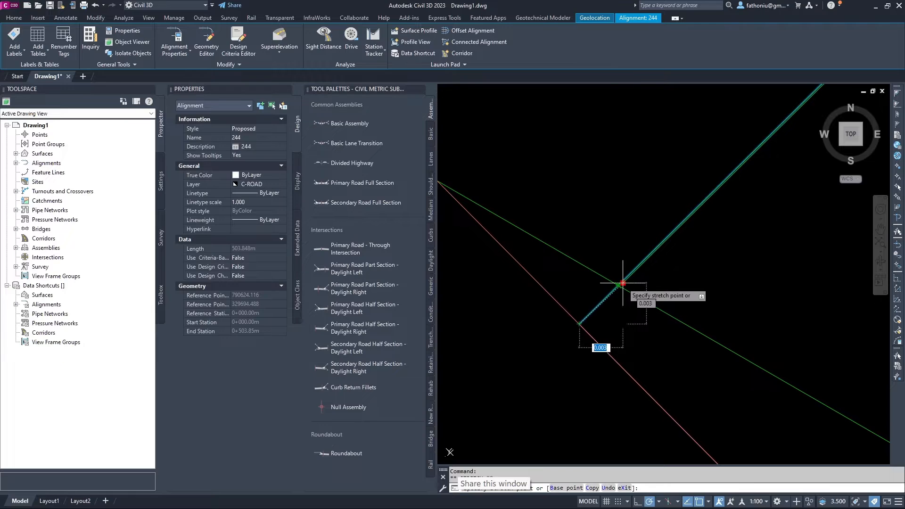
scroll(619, 285, "up", 6)
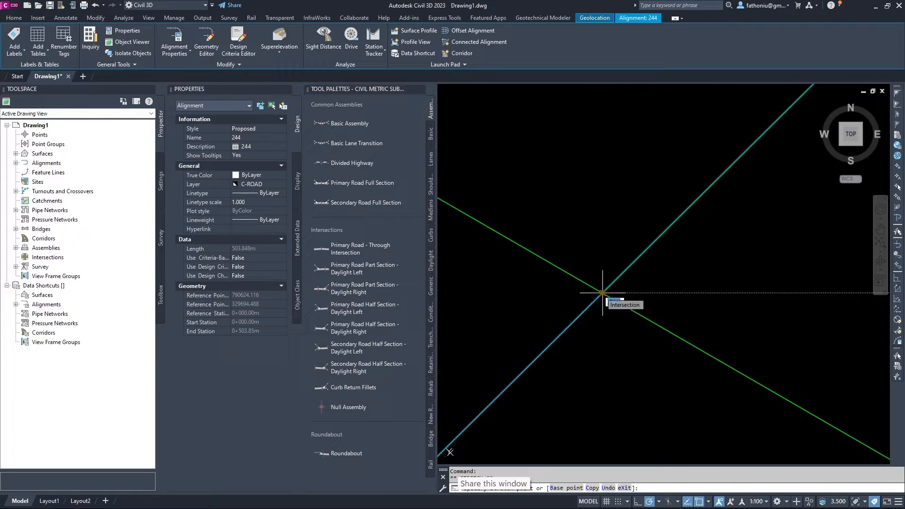
left_click(603, 293)
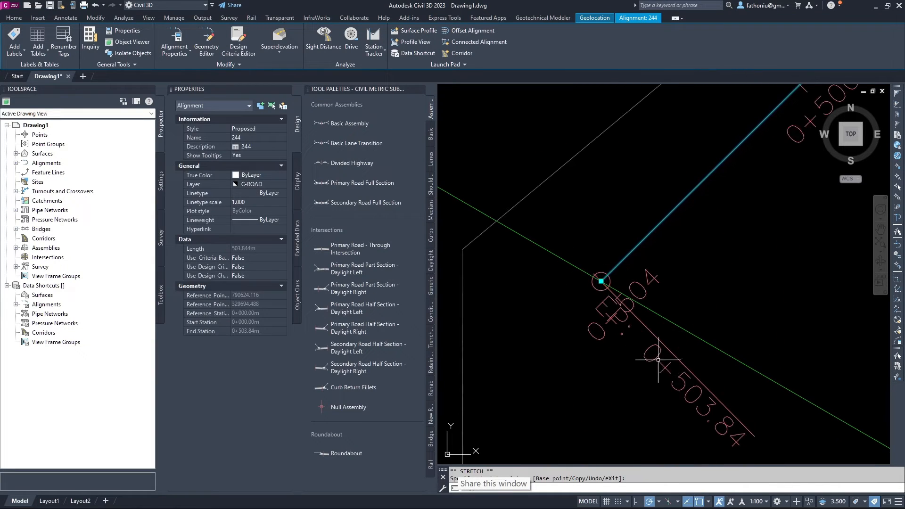
scroll(566, 291, "down", 1)
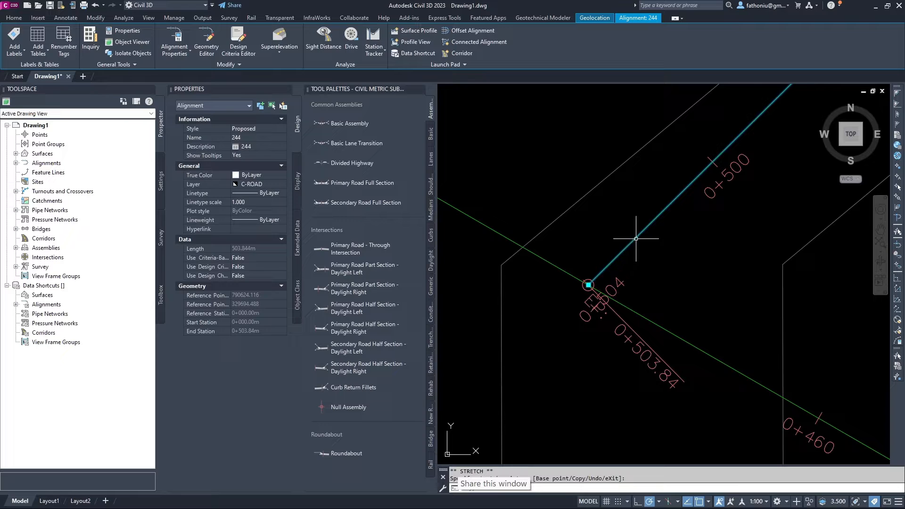
scroll(598, 273, "up", 5)
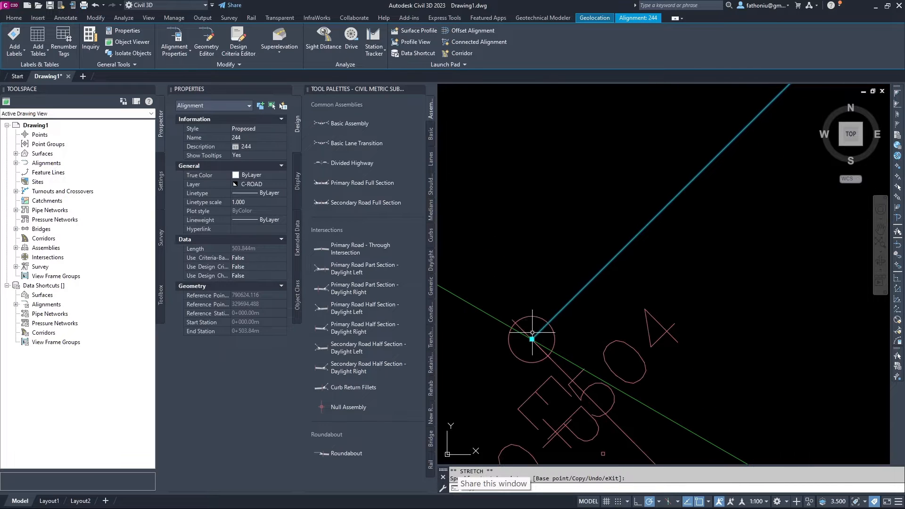
middle_click_drag(579, 328, 718, 261)
scroll(707, 262, "down", 4)
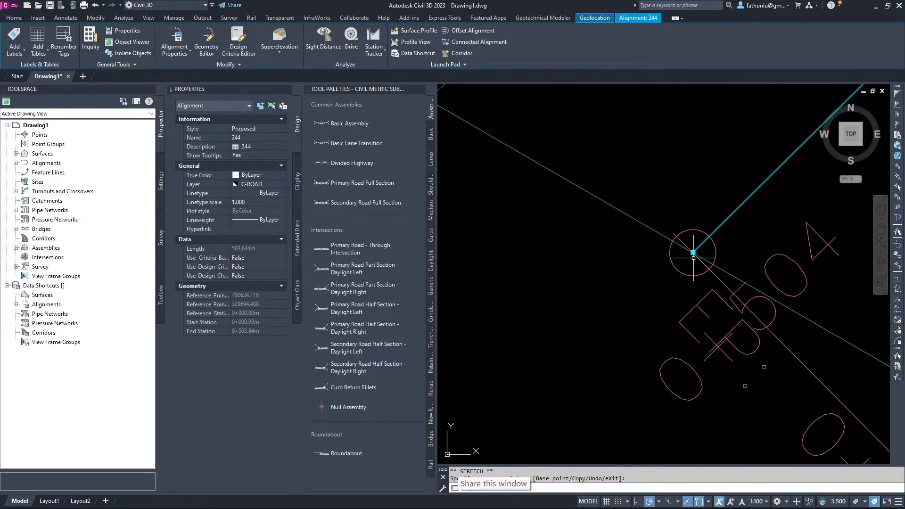
left_click(615, 294)
key("Escape")
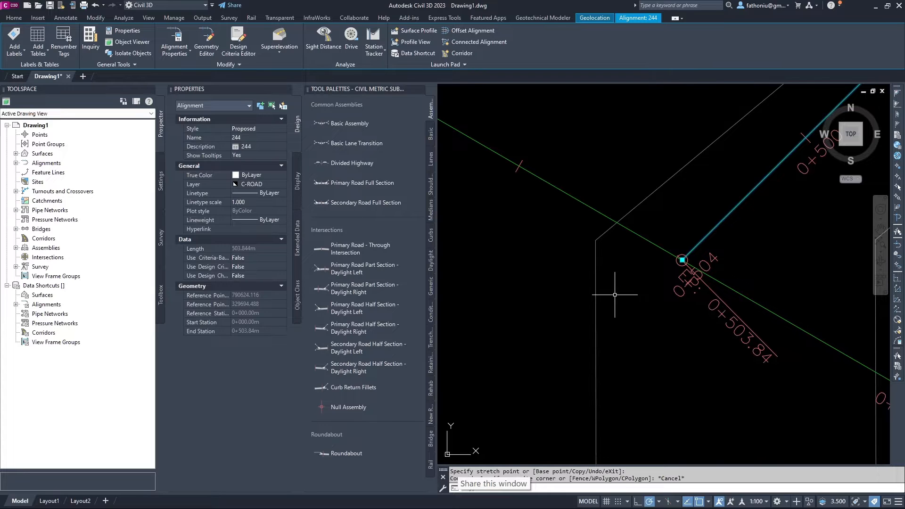
key("Escape")
scroll(618, 288, "down", 3)
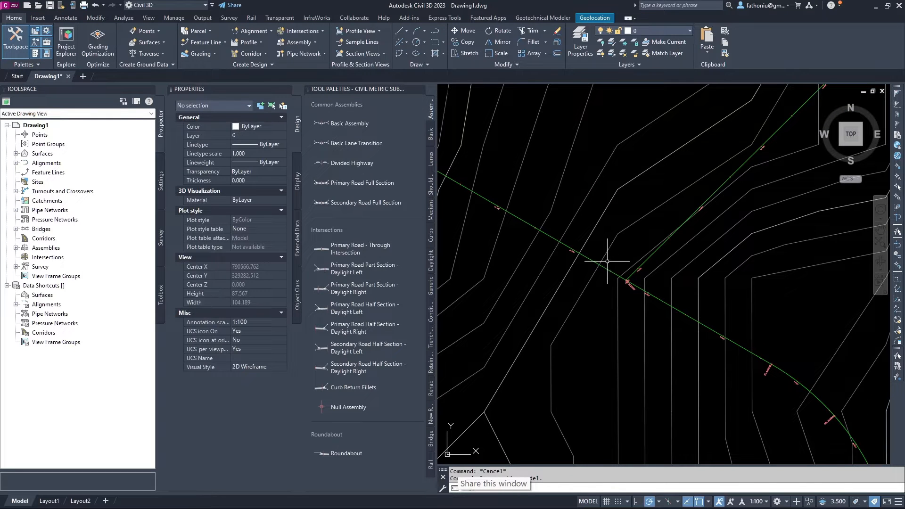
mouse_move(608, 261)
left_click(15, 163)
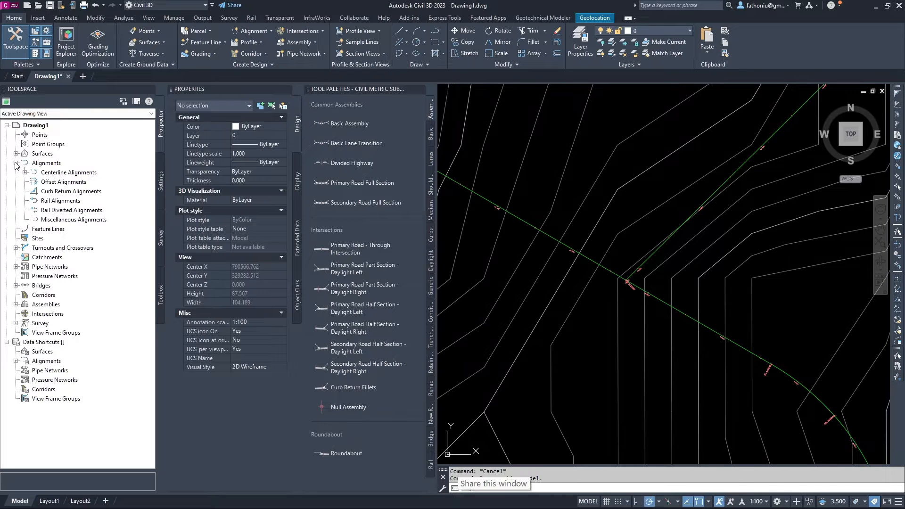
left_click(25, 173)
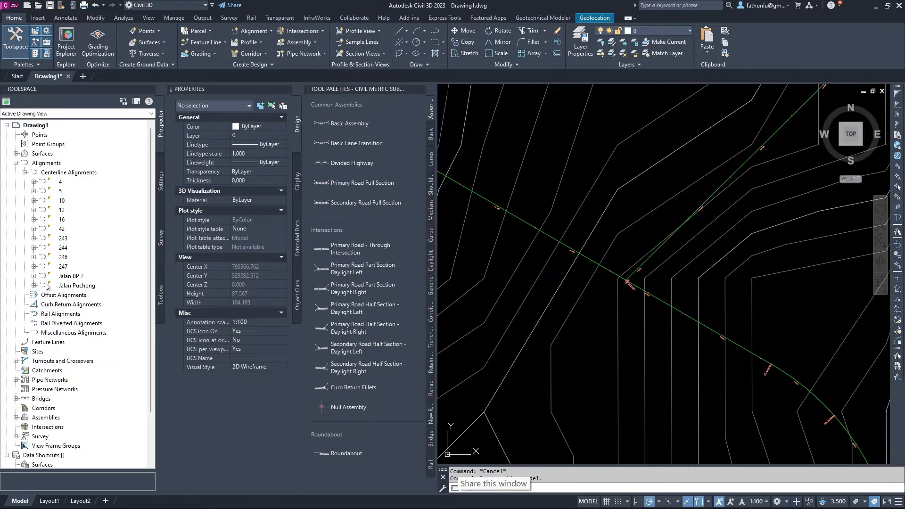
mouse_move(46, 287)
scroll(45, 286, "down", 2)
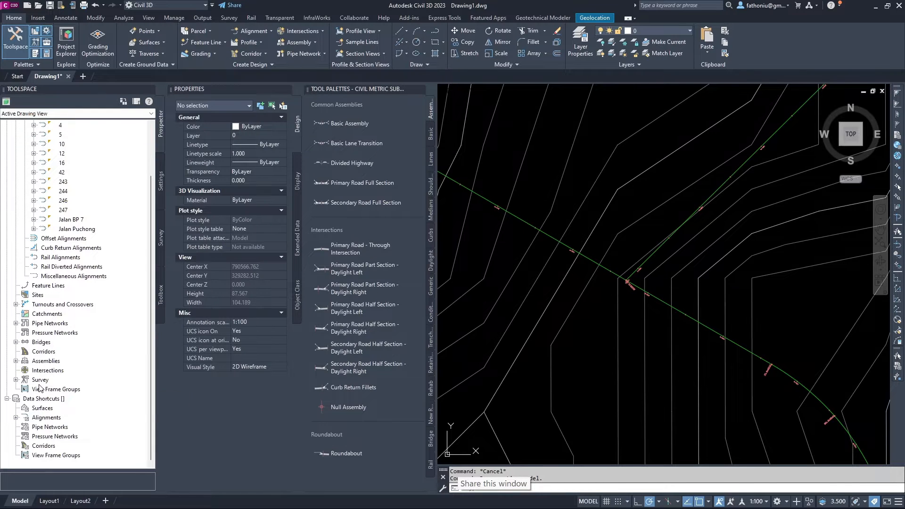
scroll(57, 335, "up", 2)
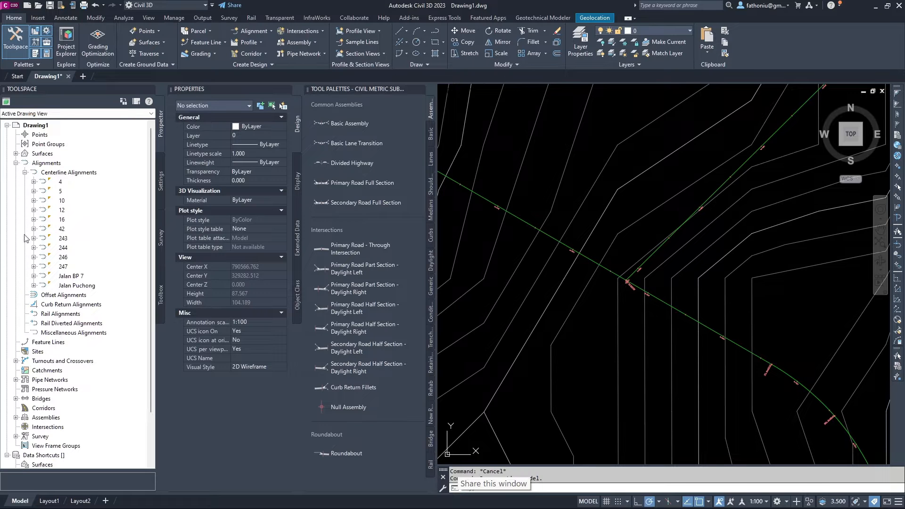
left_click(16, 163)
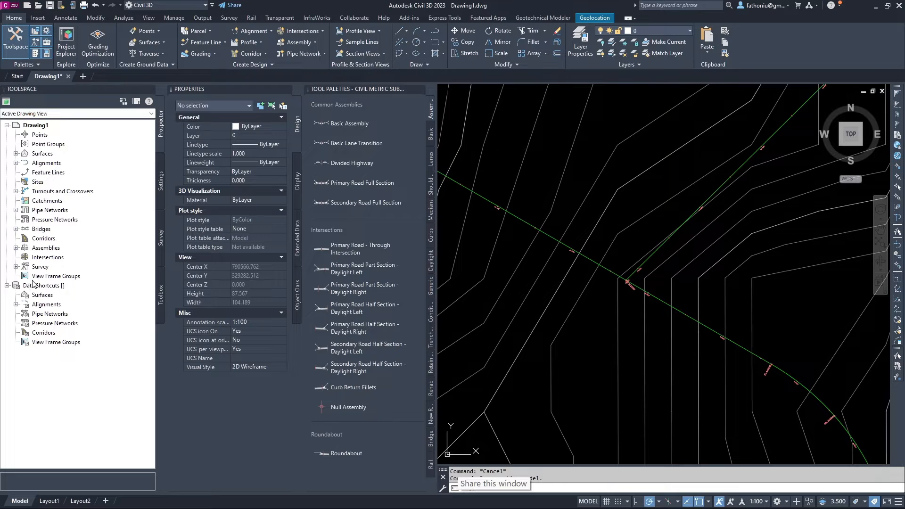
left_click(16, 163)
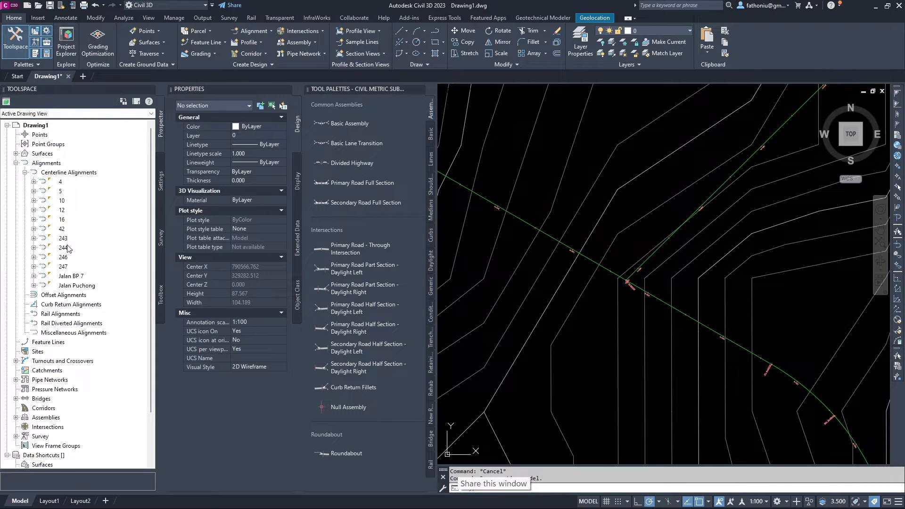
left_click(34, 248)
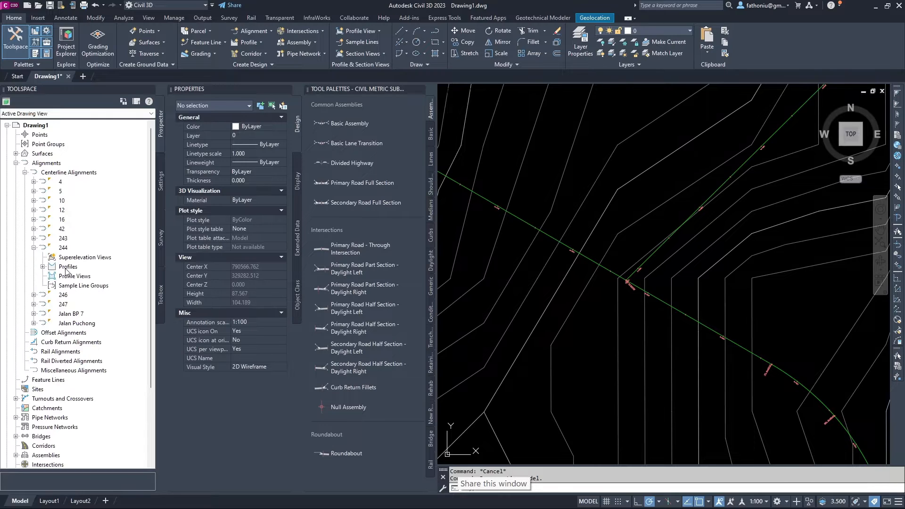
left_click(43, 267)
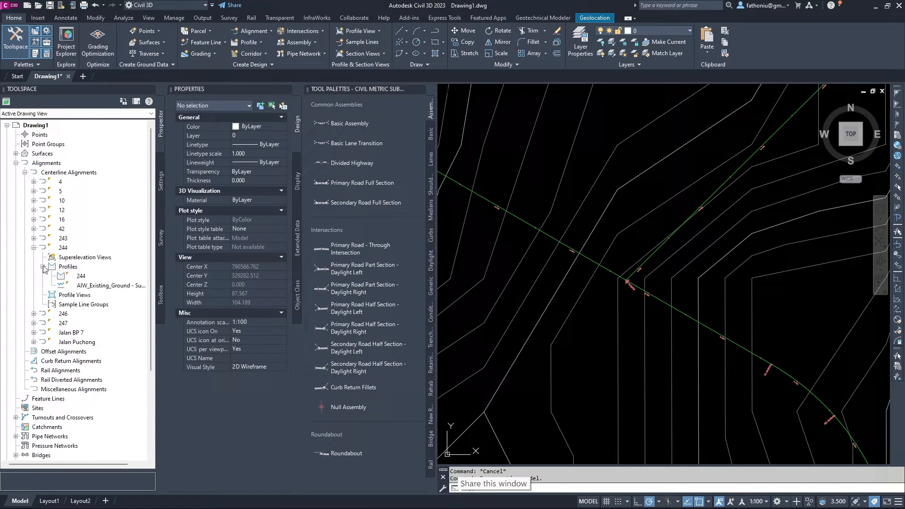
left_click(68, 267)
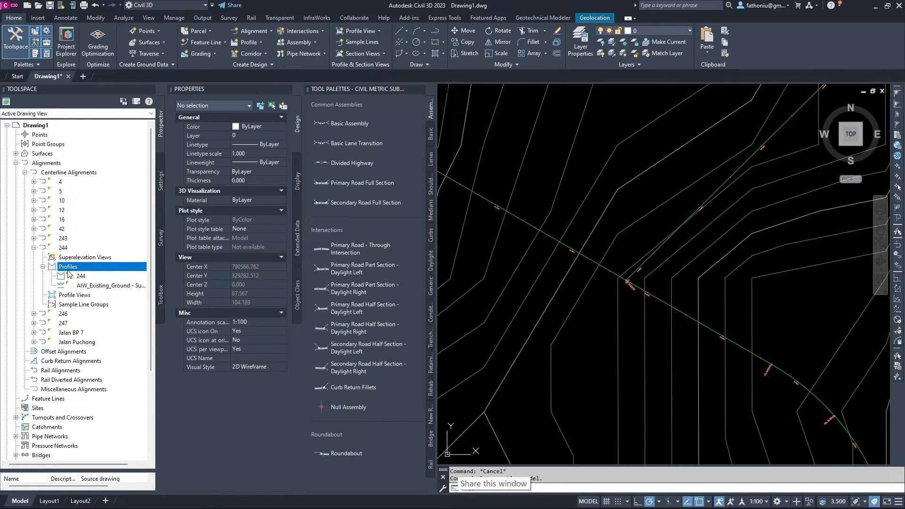
right_click(64, 295)
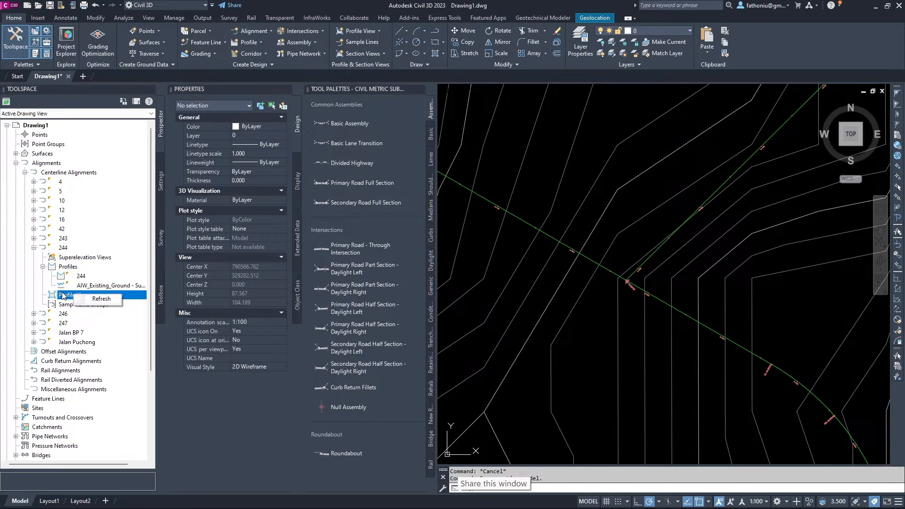
right_click(68, 267)
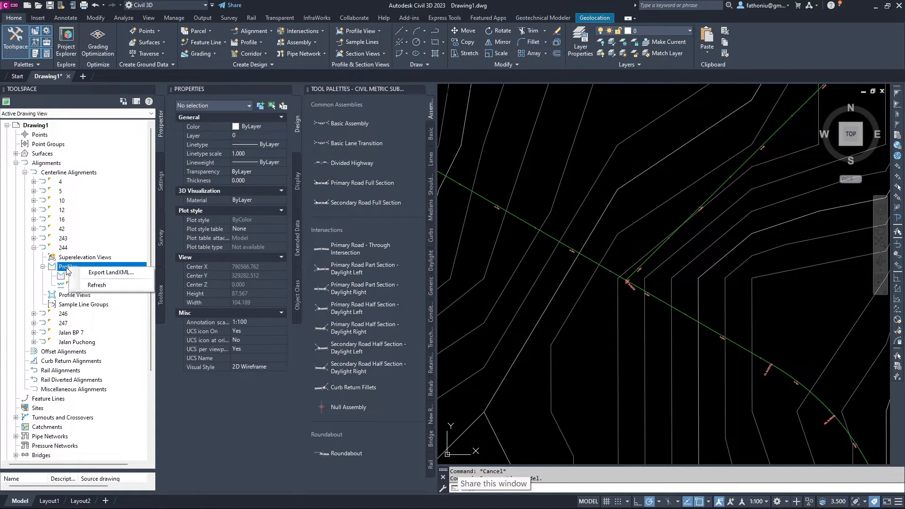
left_click(73, 285)
left_click(65, 276)
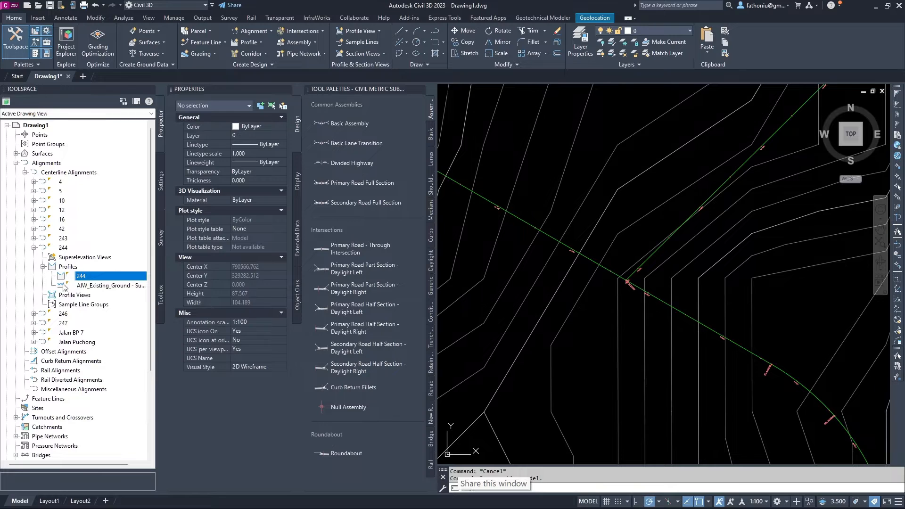
left_click(67, 296)
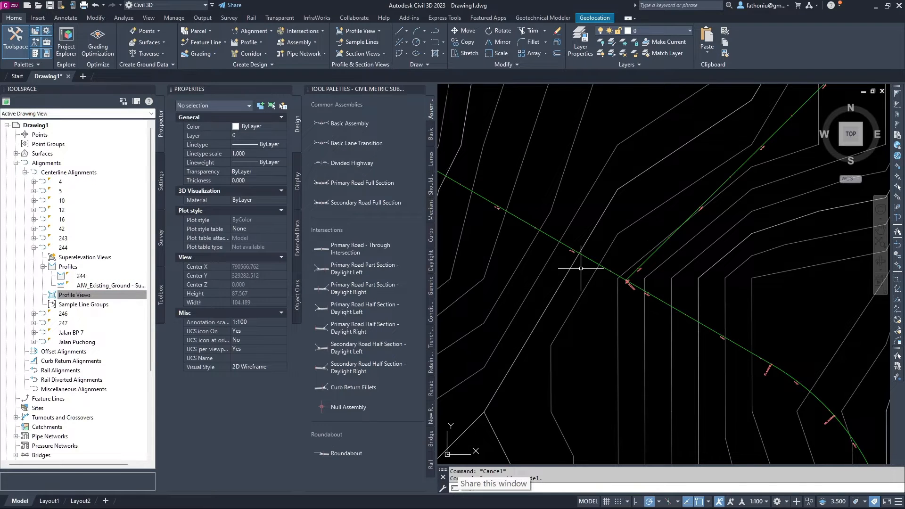
Select alignment 244 and launch Profile View creation from its Launch Pad.
left_click(649, 256)
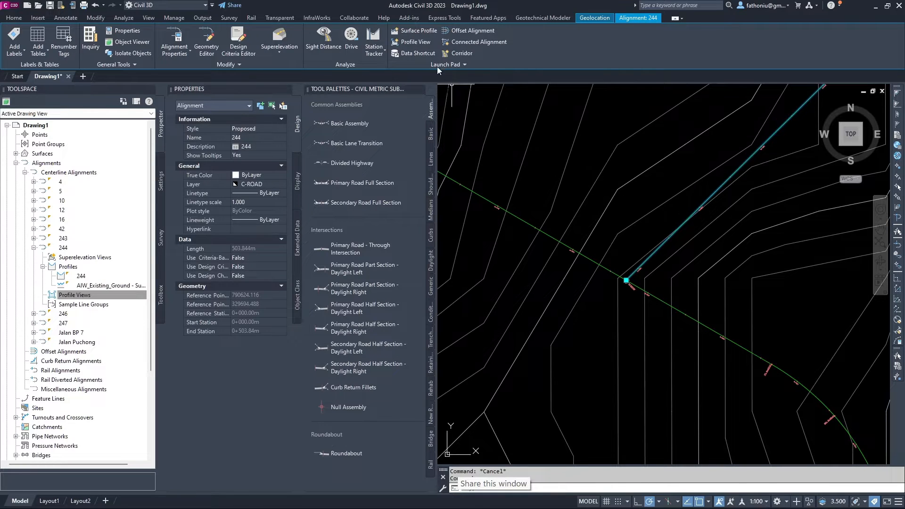
left_click(417, 43)
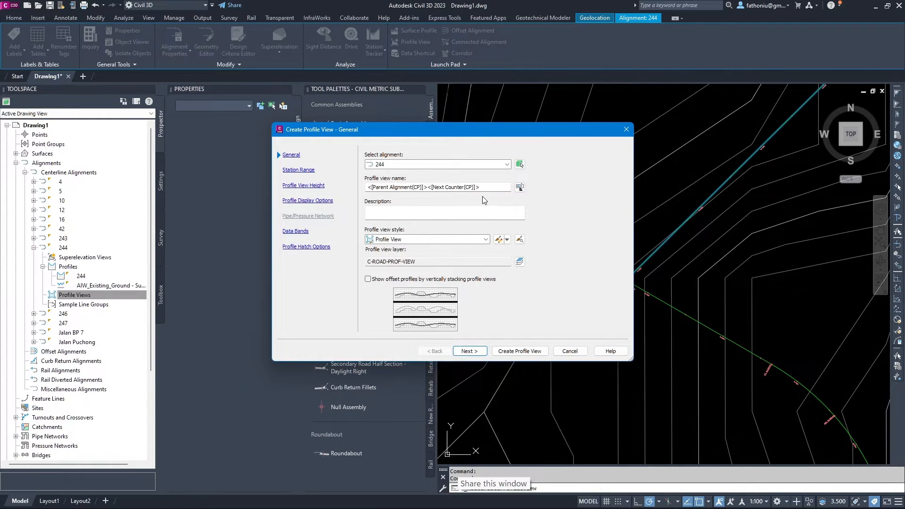
Choose the Profile View style and keep the EG-FG Elevations and Stations band set.
left_click(485, 240)
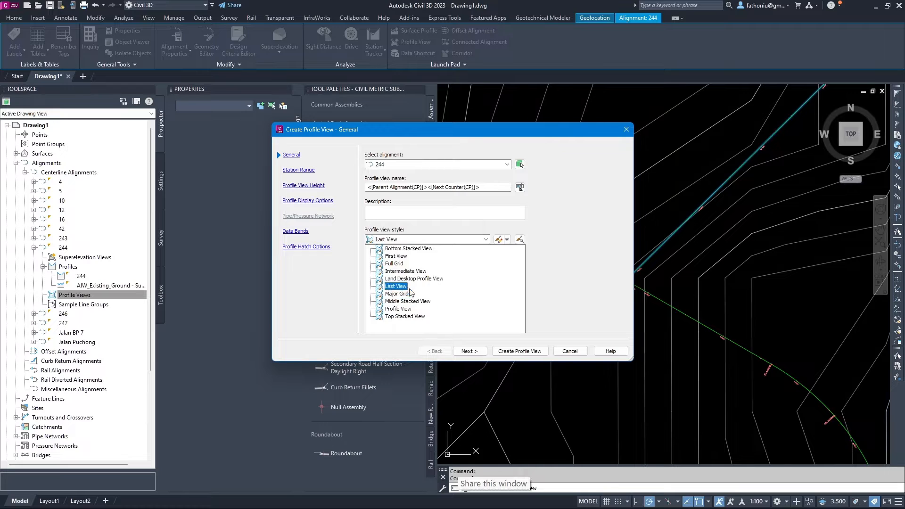
left_click(398, 309)
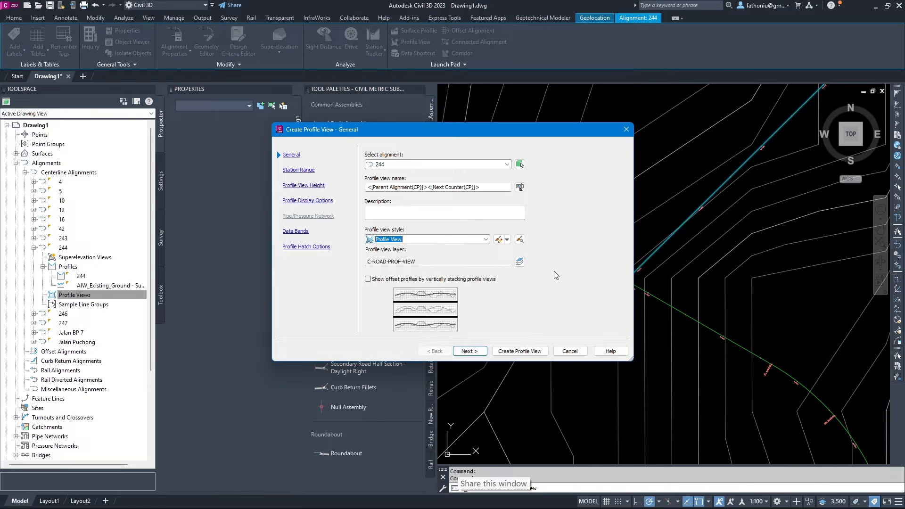
left_click(300, 170)
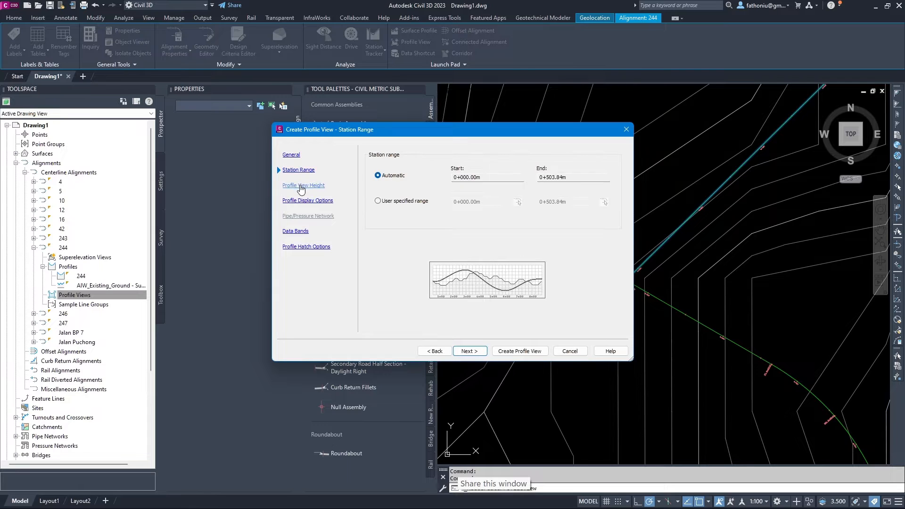
left_click(301, 187)
left_click(301, 201)
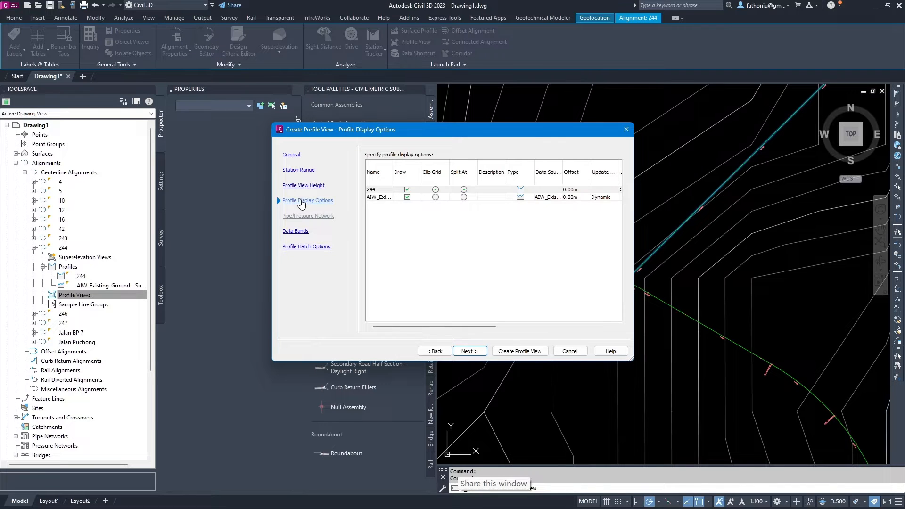
left_click(296, 232)
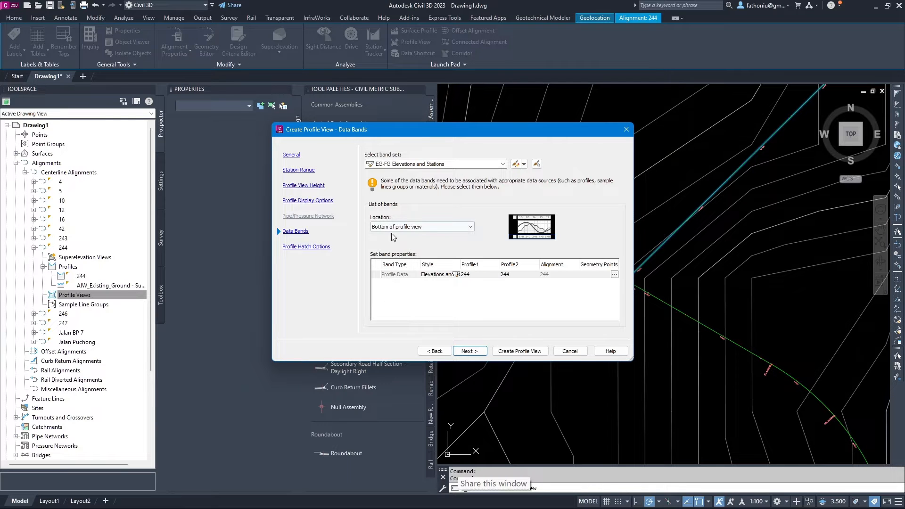
left_click(503, 164)
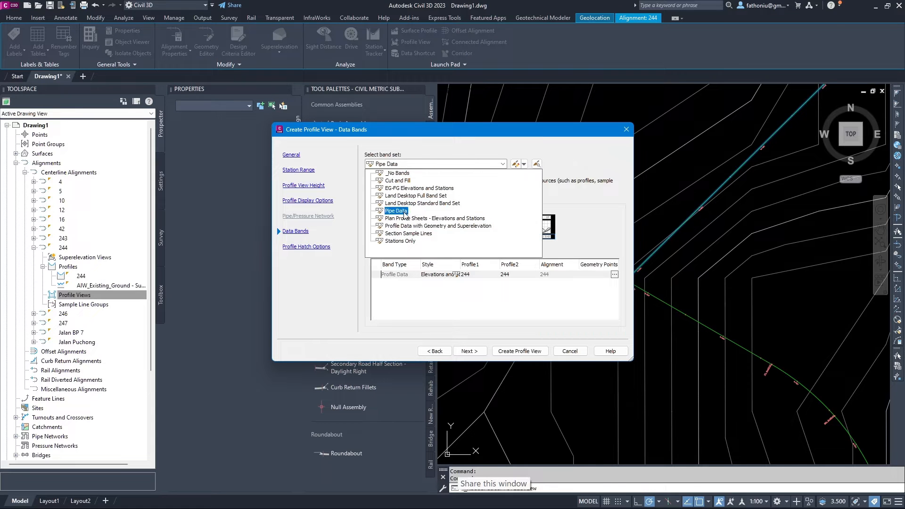
left_click(453, 162)
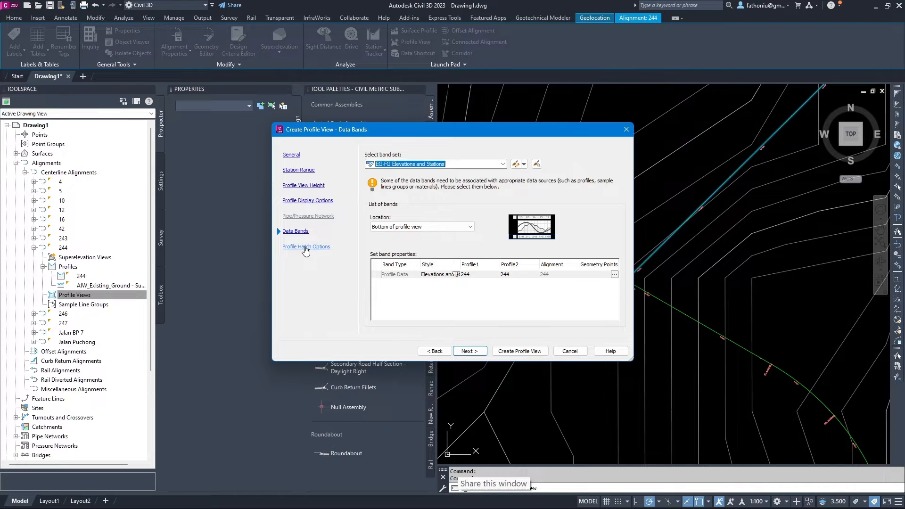
Add Cut Area and Fill Area hatches between 244 and AIW_Existing_Ground, then create the view.
left_click(305, 249)
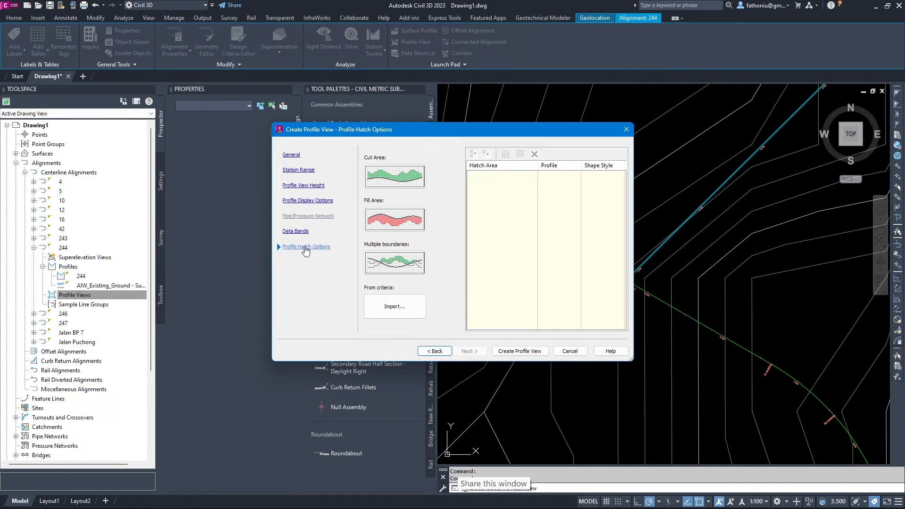
left_click(401, 178)
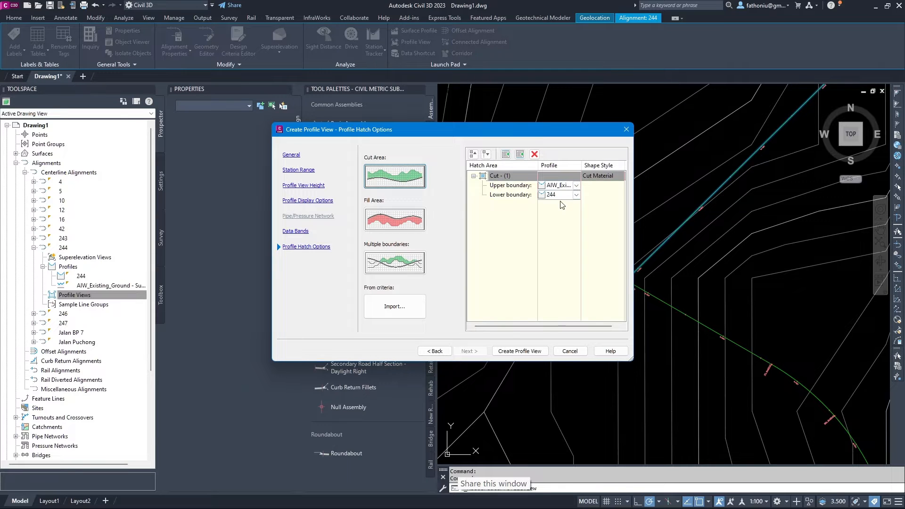
left_click(407, 221)
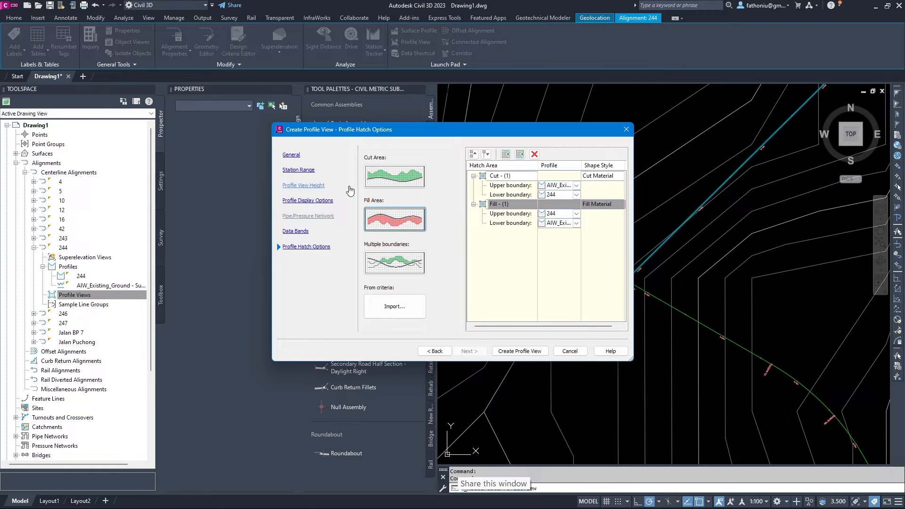
left_click(520, 351)
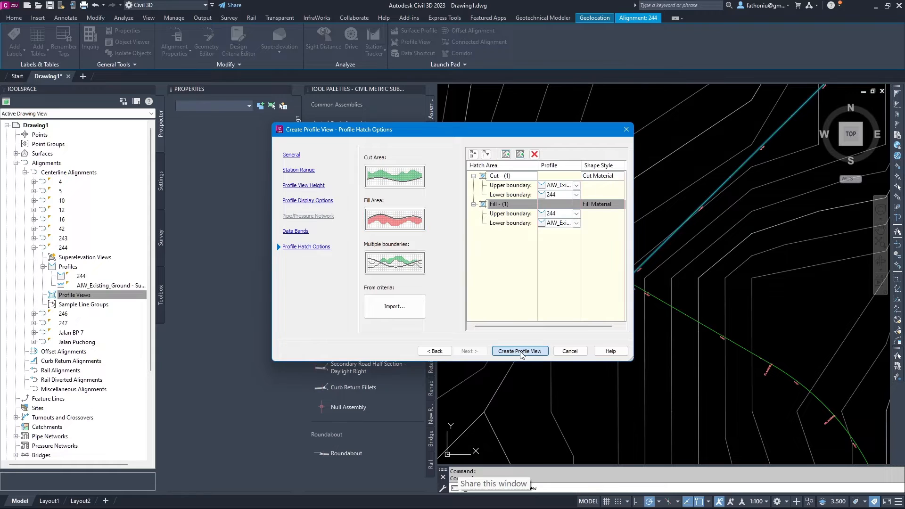
scroll(520, 352, "down", 6)
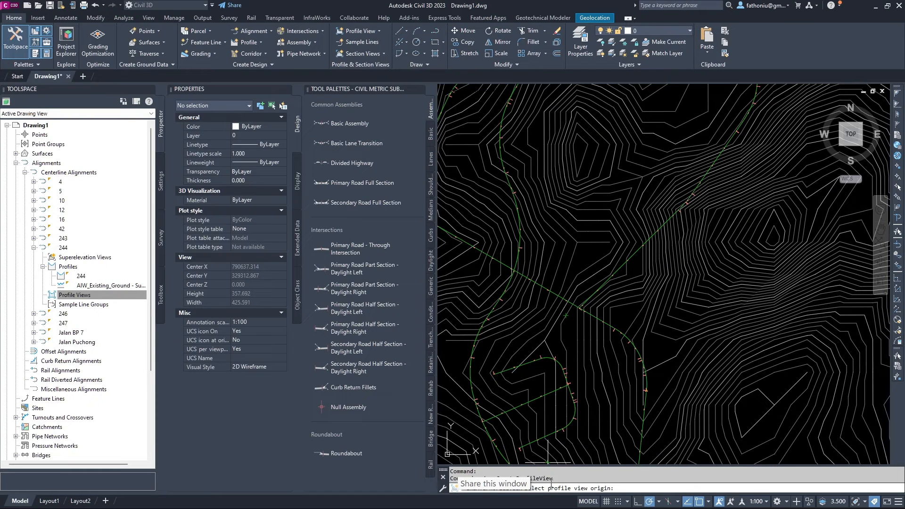
Place the profile view's origin in empty space beside the contour surface.
left_click(505, 498)
left_click(505, 498)
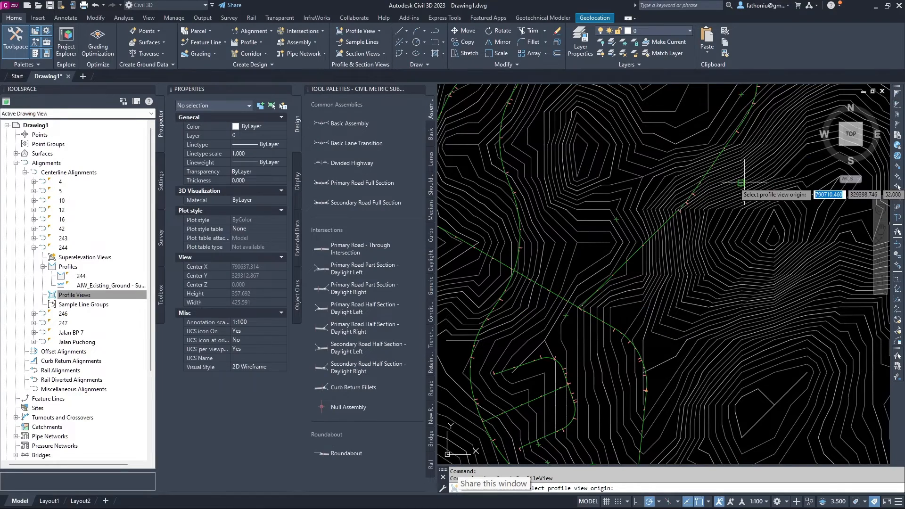
scroll(733, 164, "down", 8)
middle_click_drag(825, 120, 698, 192)
left_click(599, 182)
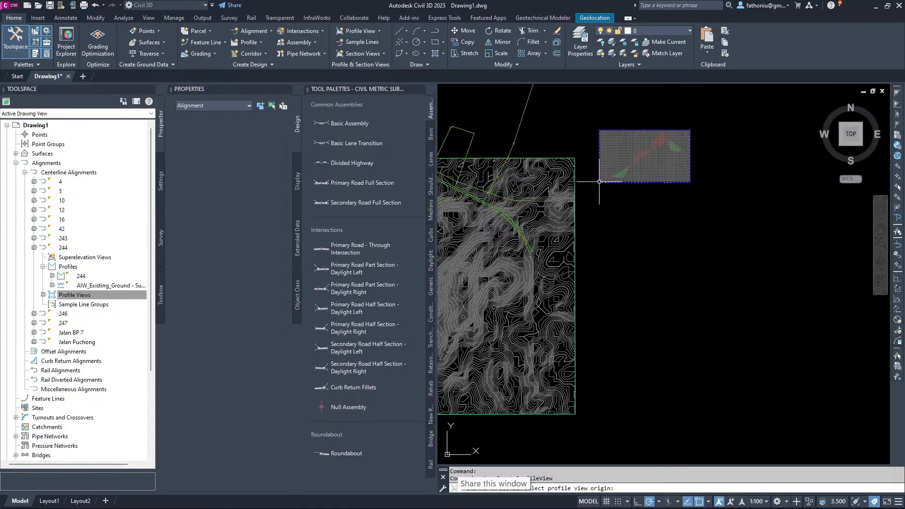
Zoom in on the new profile view and select it, showing the surface edge alongside.
scroll(634, 147, "up", 4)
scroll(636, 150, "up", 2)
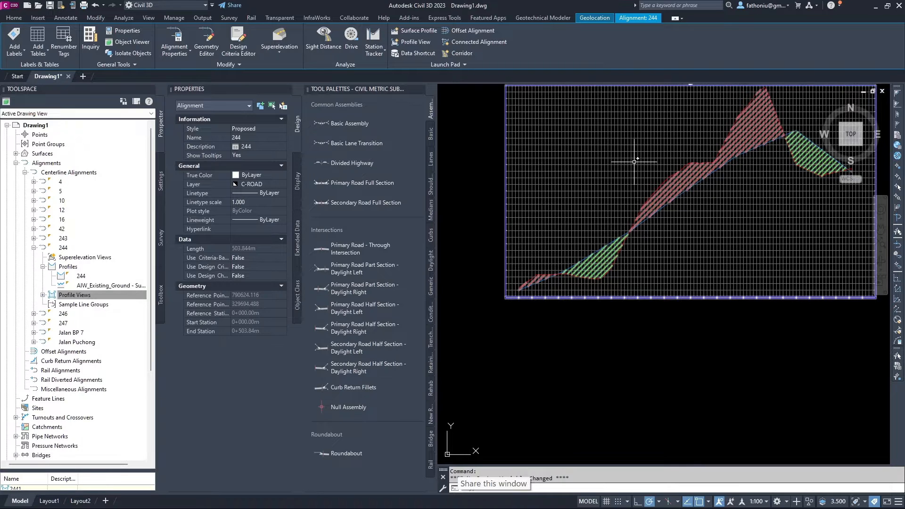
middle_click_drag(633, 162, 611, 155)
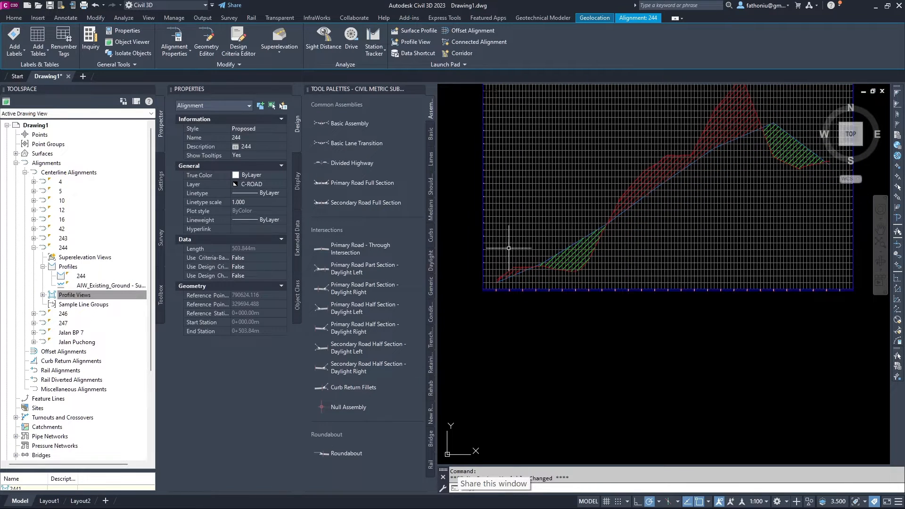
left_click(511, 137)
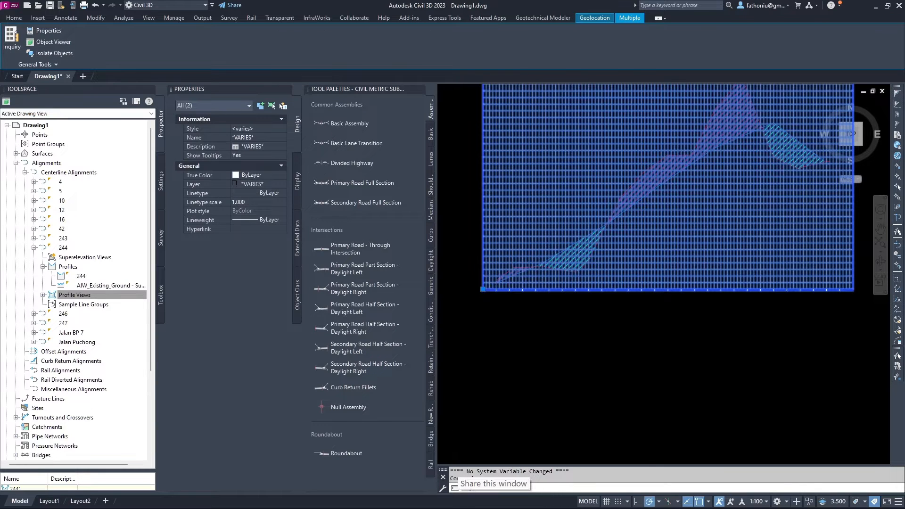
scroll(481, 291, "up", 2)
scroll(507, 138, "down", 4)
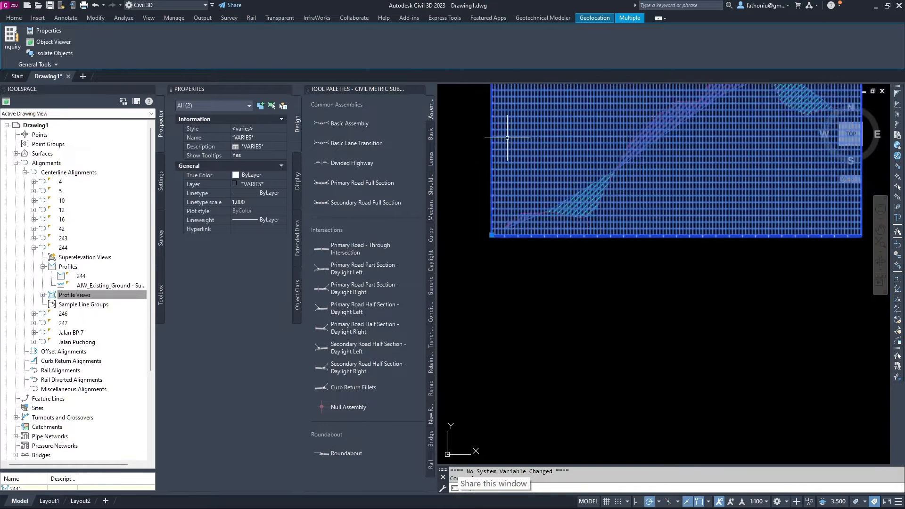
middle_click_drag(513, 156, 522, 225)
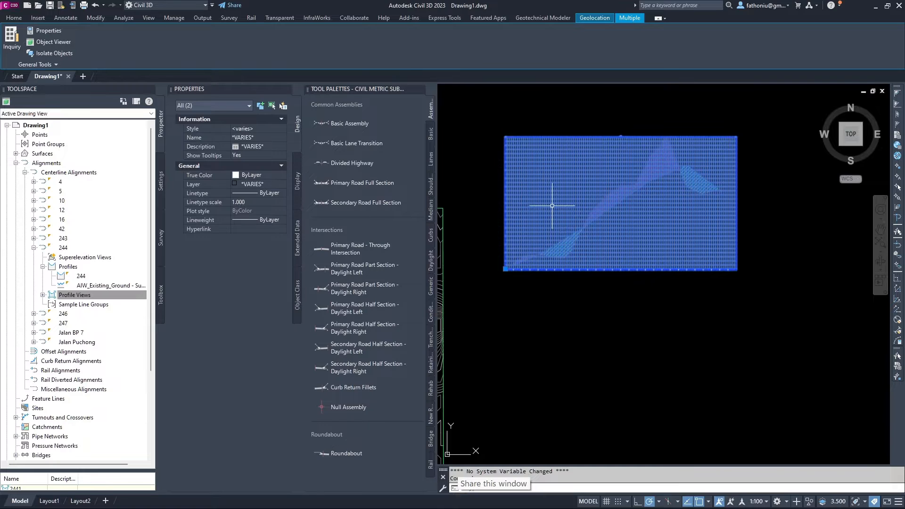
middle_click_drag(550, 202, 606, 202)
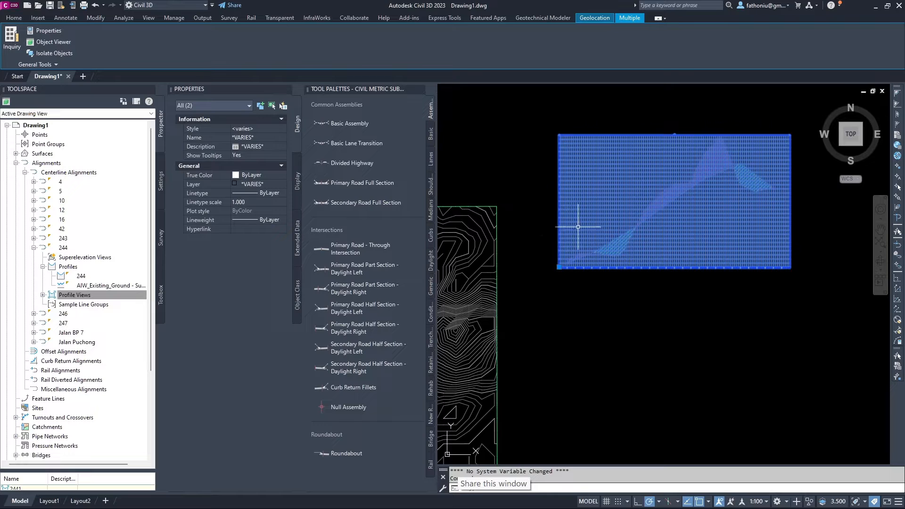
Show the selected profile view's properties, then clear the selection.
right_click(596, 203)
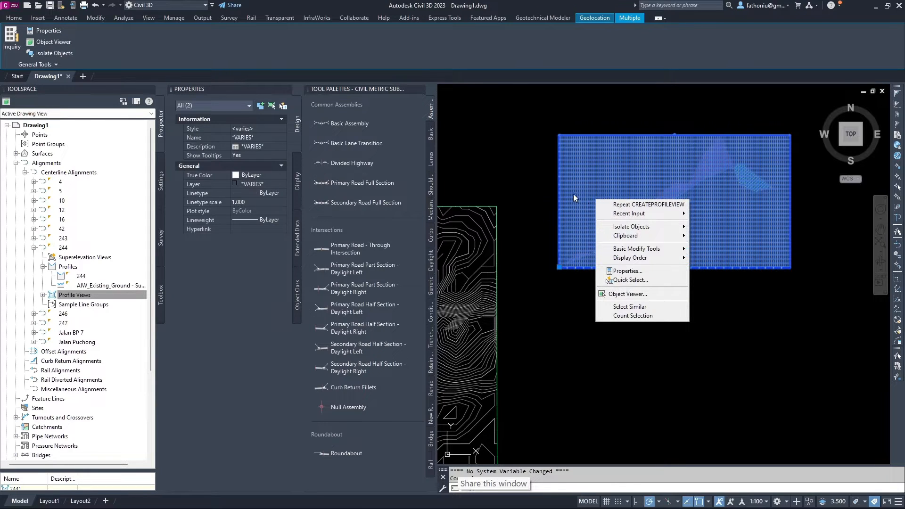
left_click(574, 195)
right_click(578, 193)
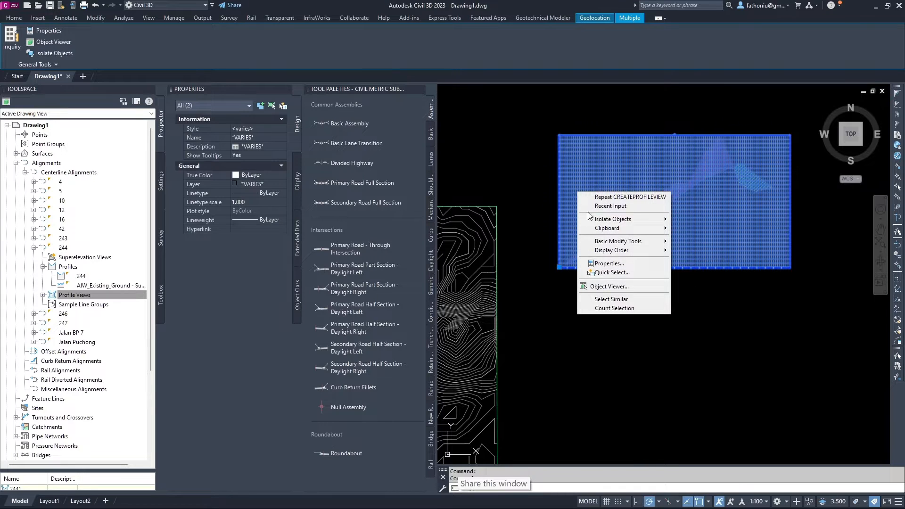
left_click(613, 267)
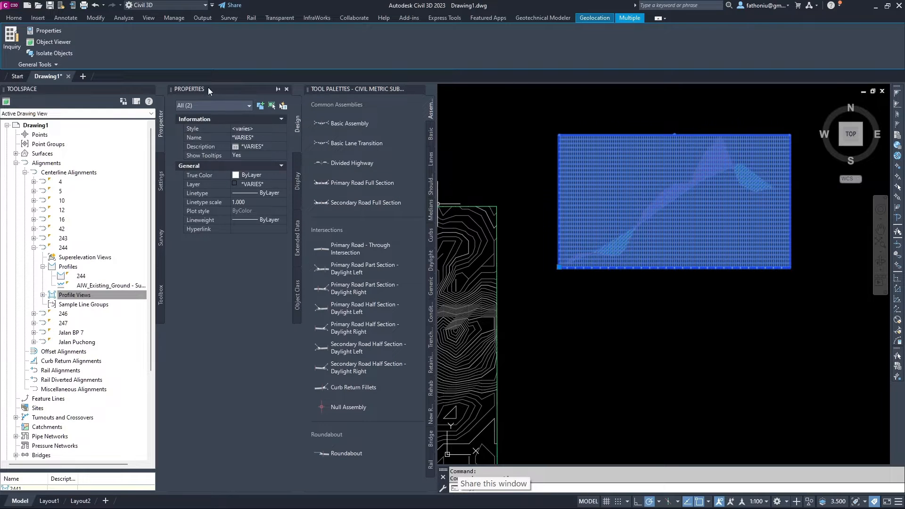
key("Escape")
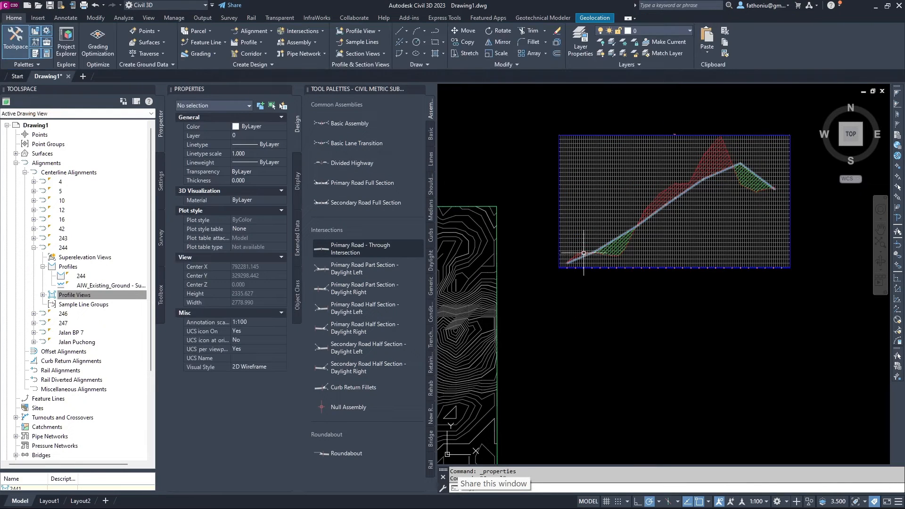
Select profile view 2441 and open its view style settings.
left_click(560, 266)
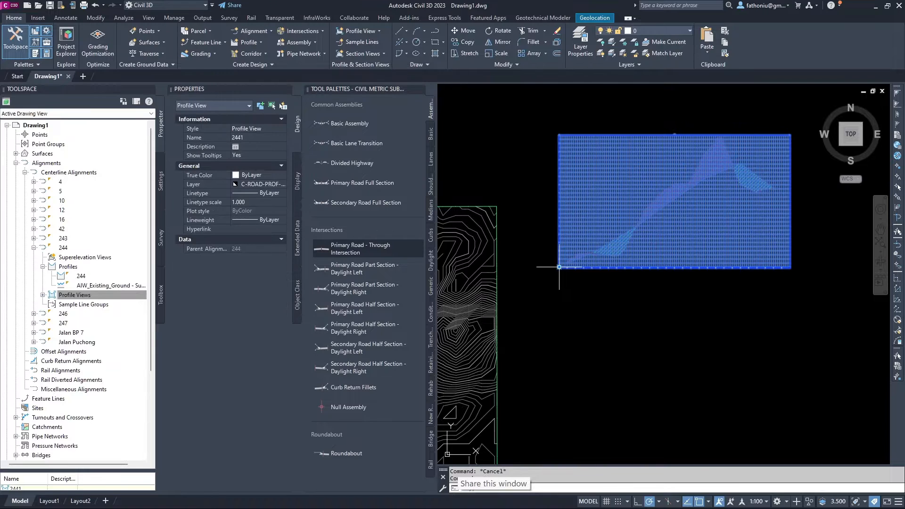
right_click(560, 267)
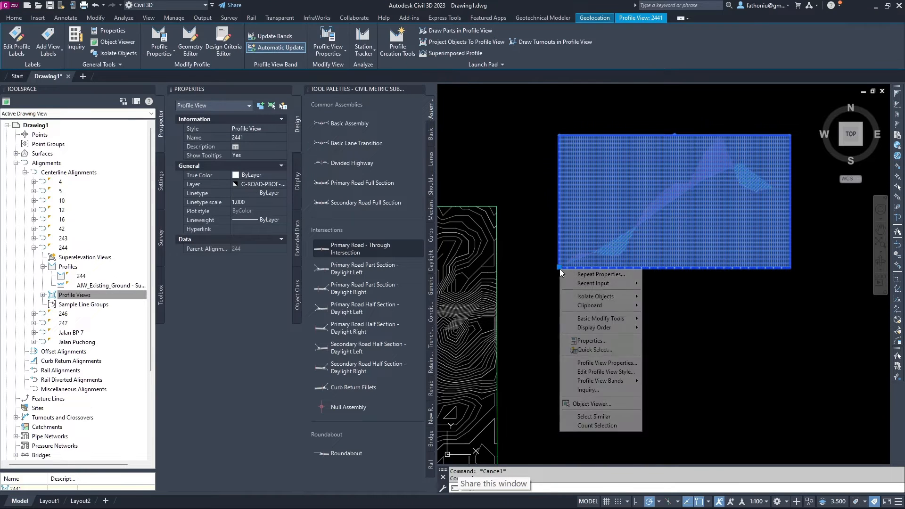
left_click(596, 372)
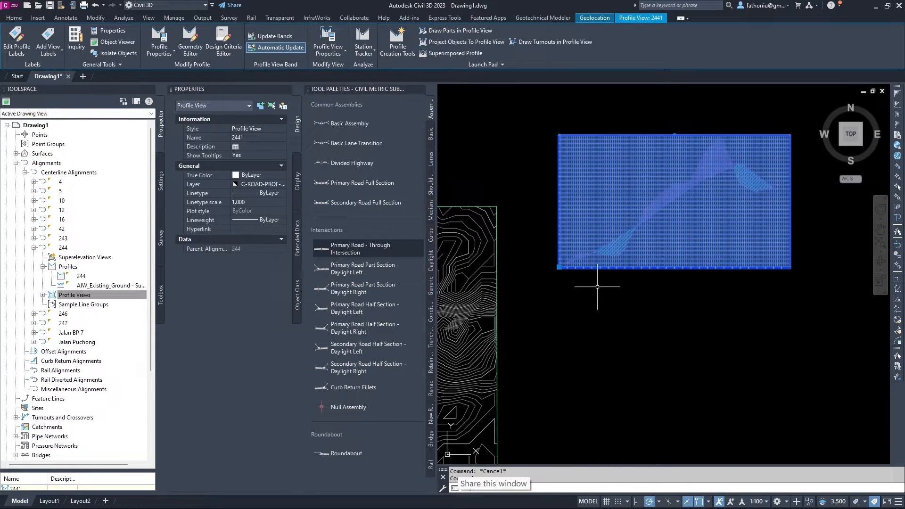
right_click(559, 267)
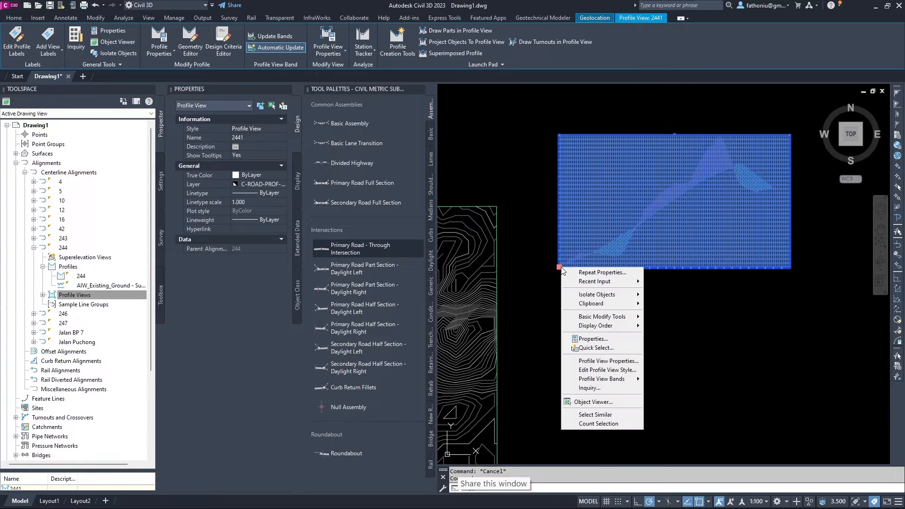
left_click(592, 372)
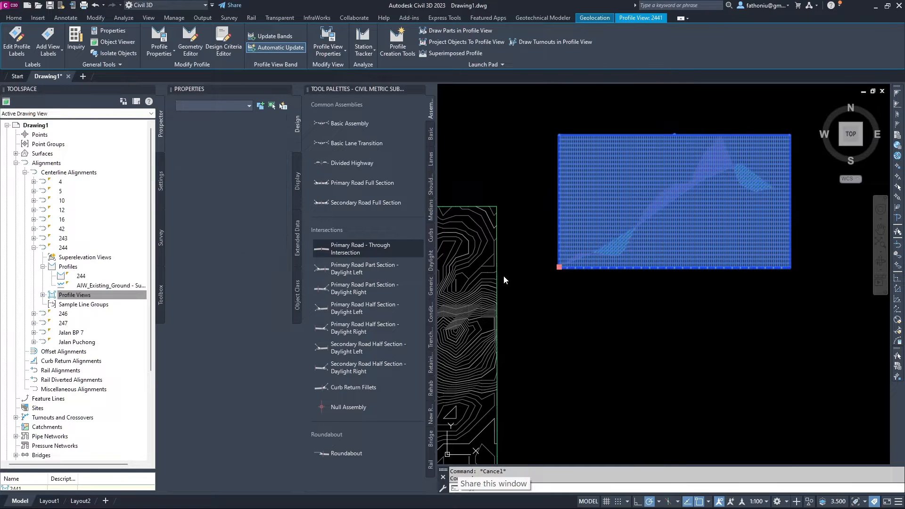
Set the style's vertical exaggeration to 1 and apply it.
left_click(316, 144)
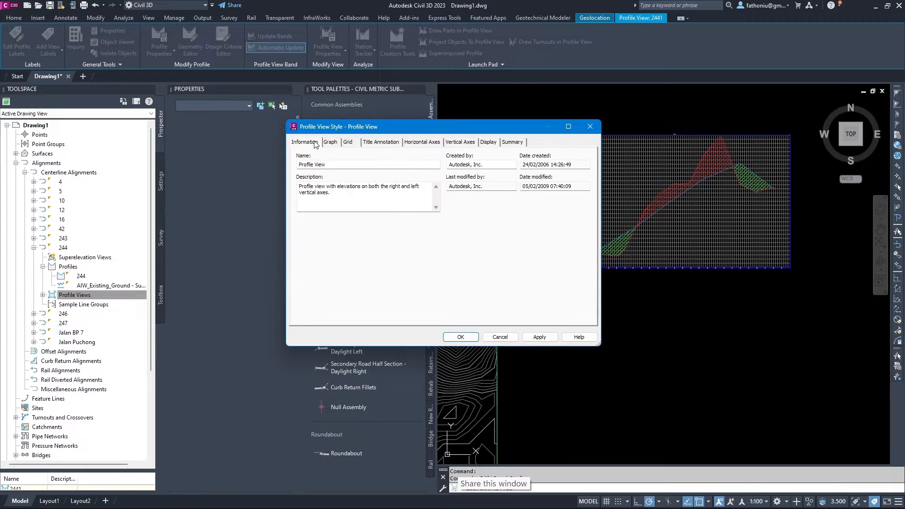
left_click(334, 144)
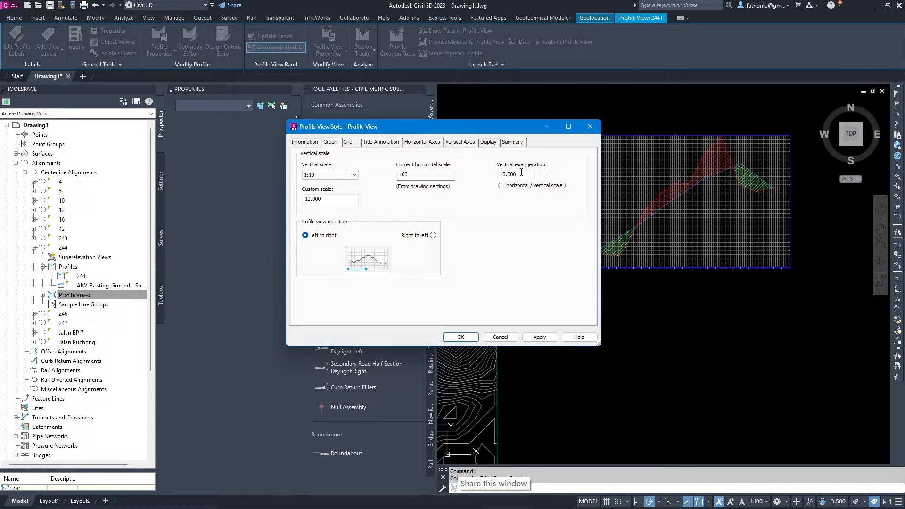
left_click_drag(522, 172, 498, 173)
type("1")
left_click(540, 338)
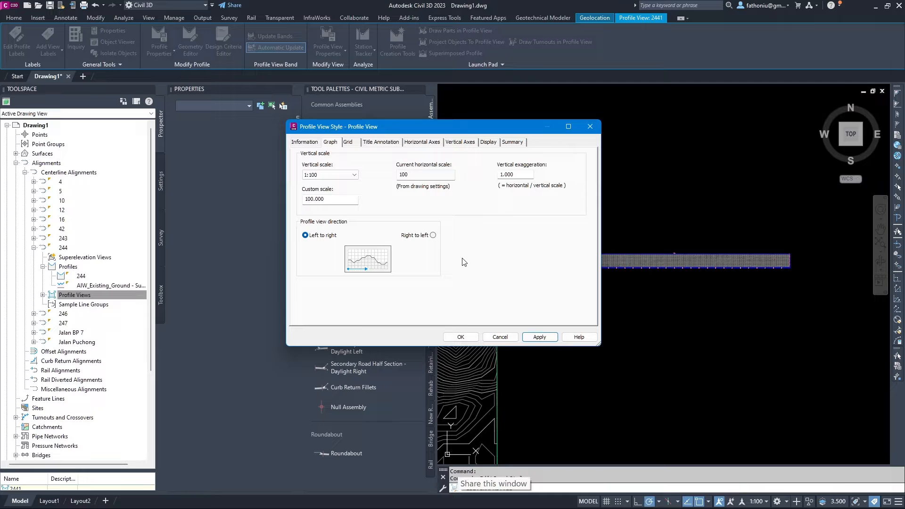
Turn on the Left Axis Title and hide all four major/minor horizontal and vertical grid rows.
left_click(486, 143)
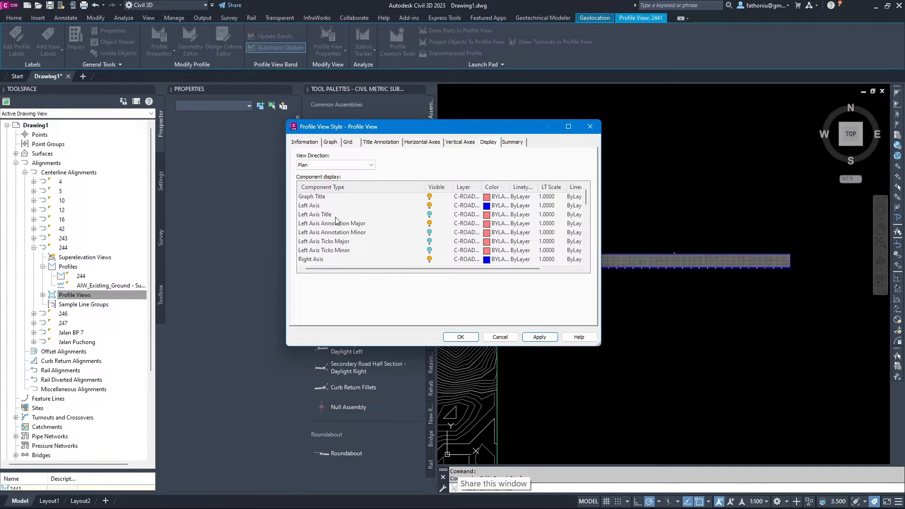
left_click(429, 216)
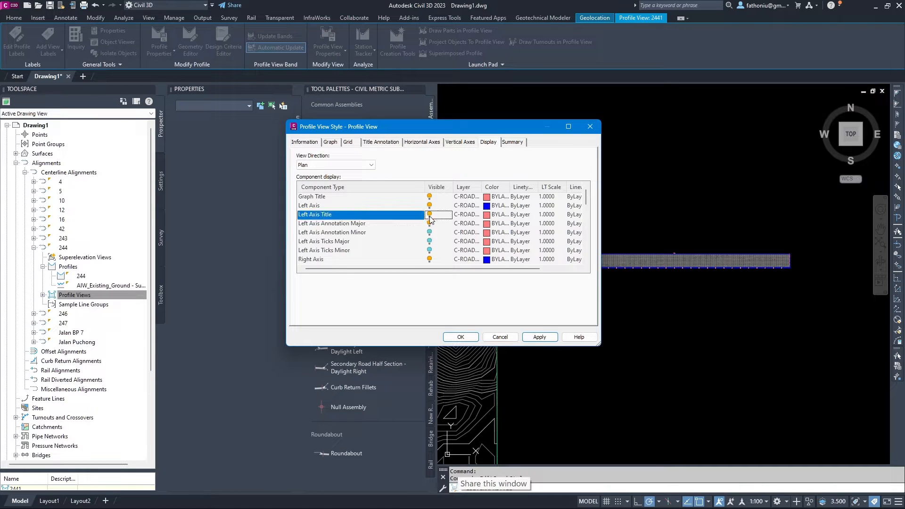
scroll(404, 230, "down", 3)
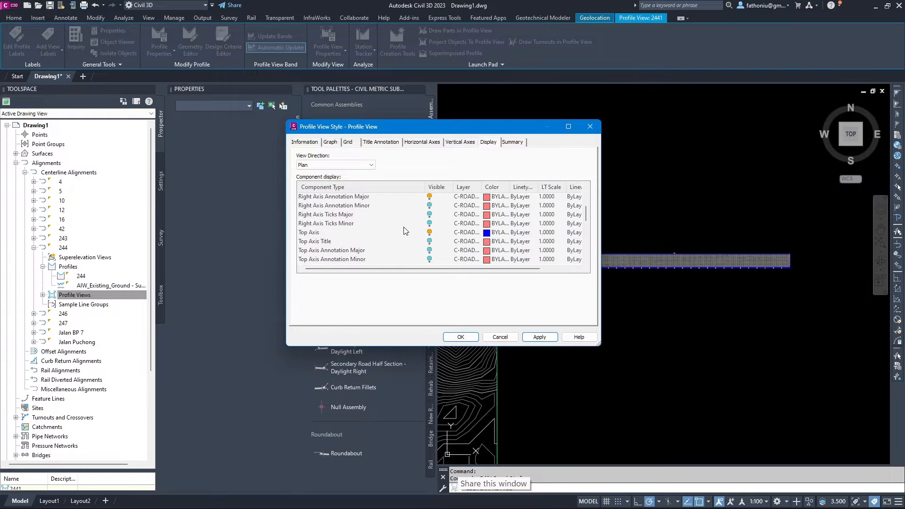
scroll(404, 230, "down", 6)
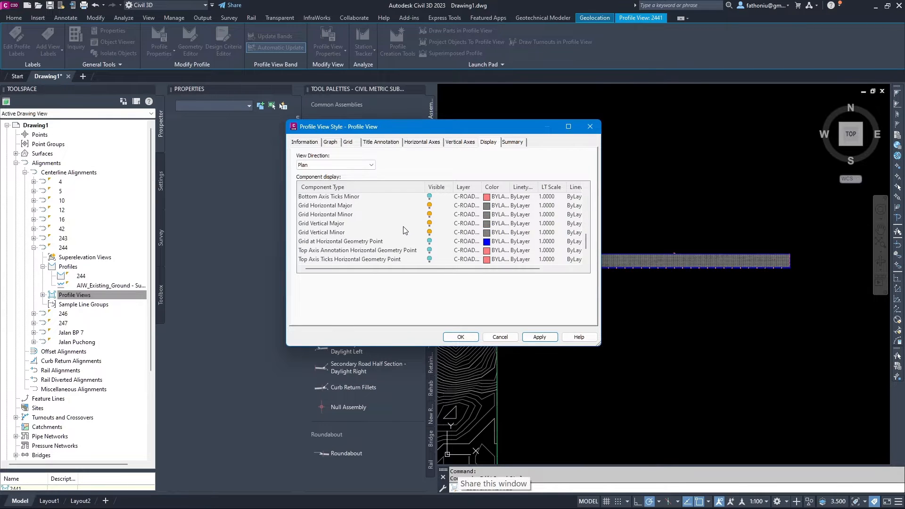
left_click(429, 207)
left_click(430, 215)
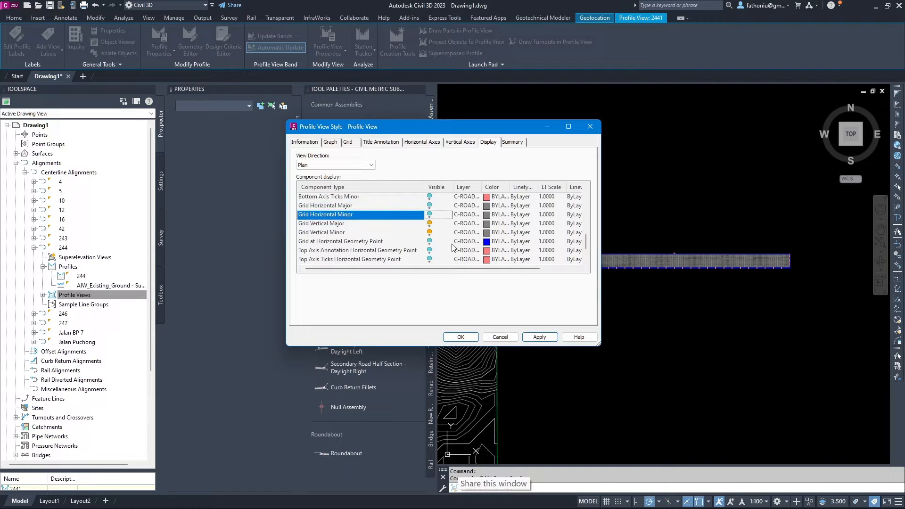
left_click(430, 224)
left_click(429, 232)
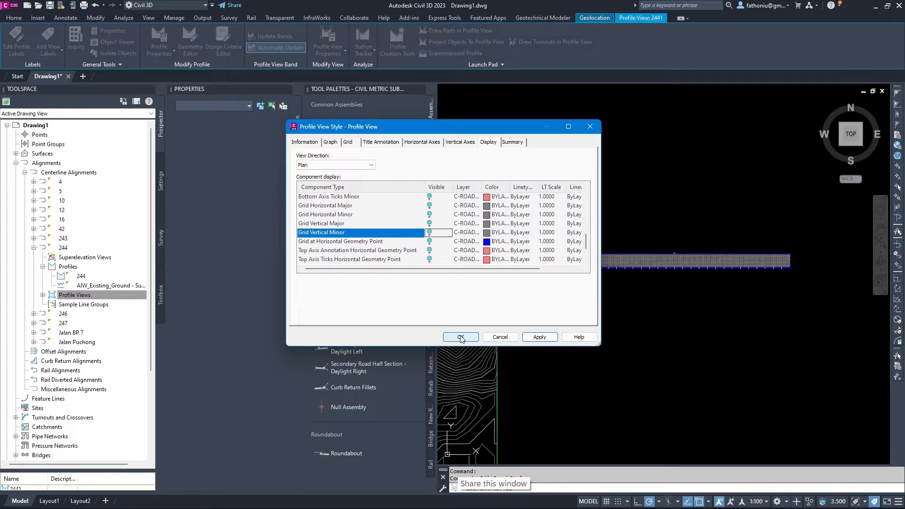
left_click(460, 337)
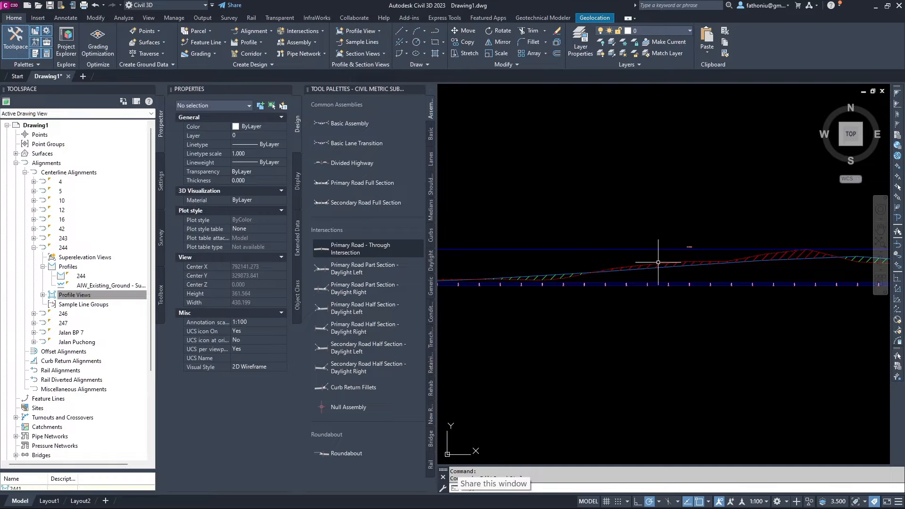
Zoom out from the profile view and back in on alignment 246 over the contour surface.
scroll(655, 264, "down", 15)
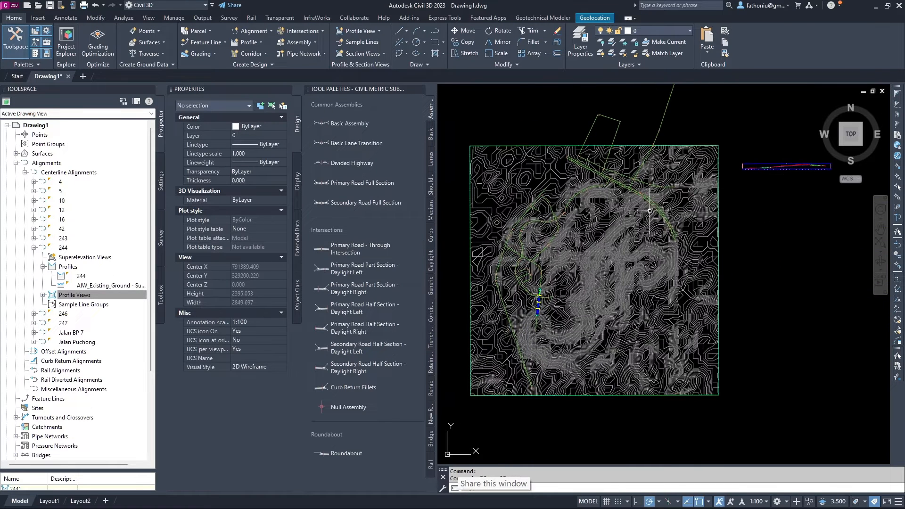
scroll(641, 261, "down", 5)
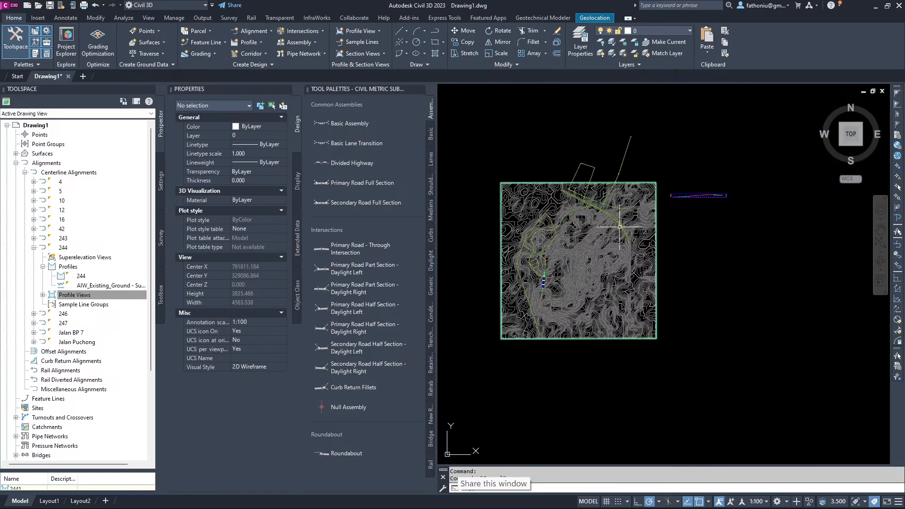
scroll(542, 250, "up", 7)
scroll(513, 257, "up", 2)
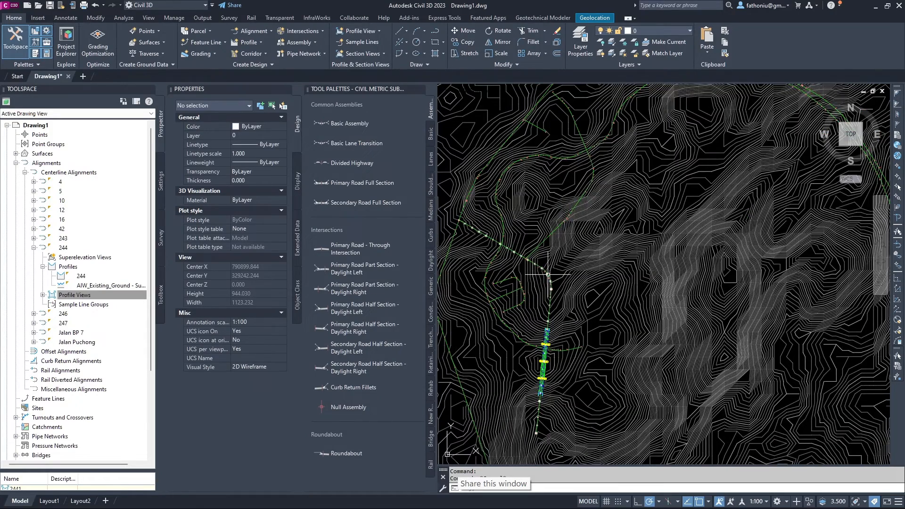
scroll(536, 236, "down", 2)
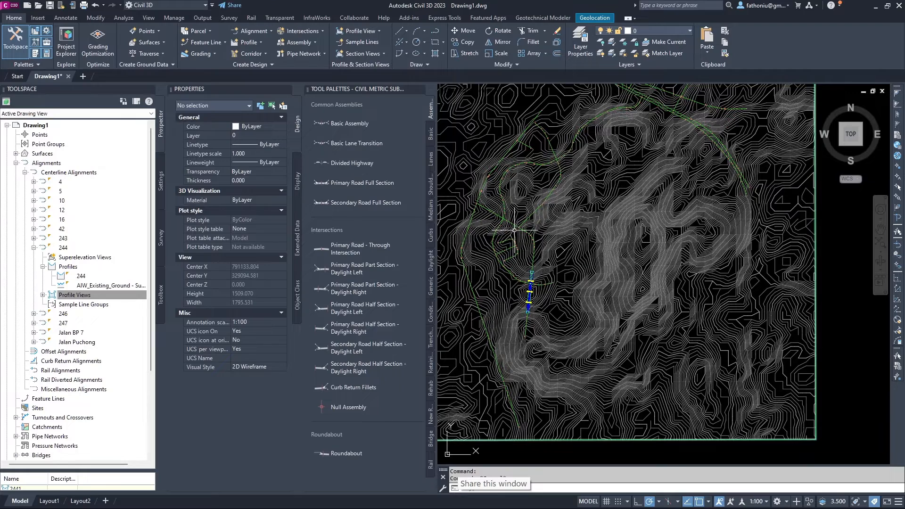
scroll(520, 227, "up", 4)
scroll(498, 224, "up", 2)
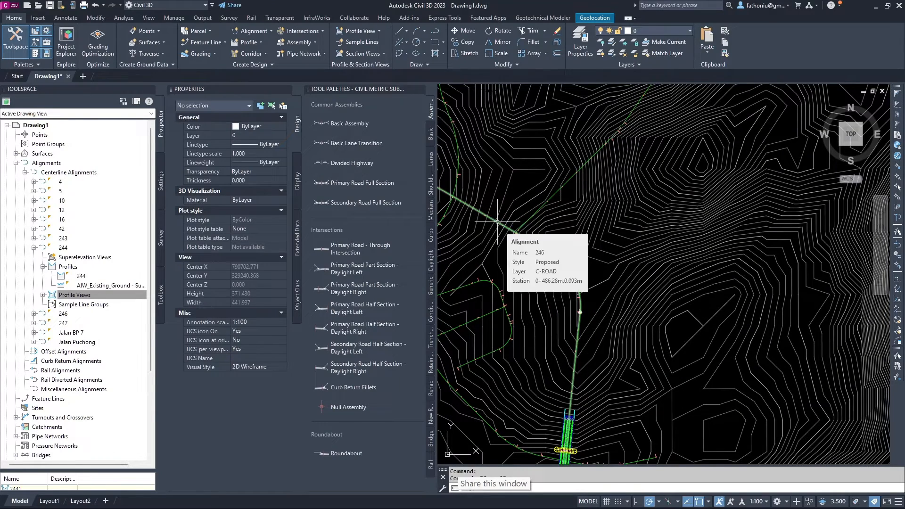
Create a profile view for alignment 246 with Cut Area and Fill Area hatching.
left_click(497, 222)
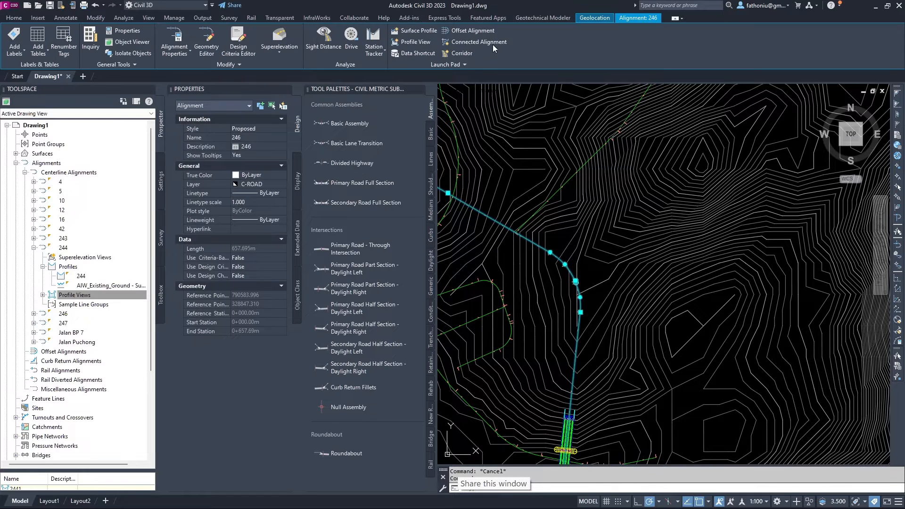
left_click(415, 41)
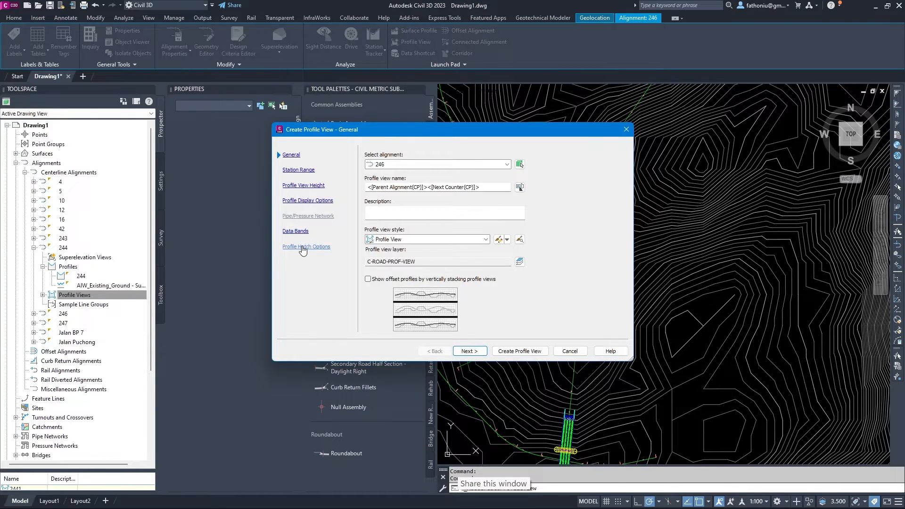
left_click(306, 247)
left_click(394, 176)
left_click(394, 219)
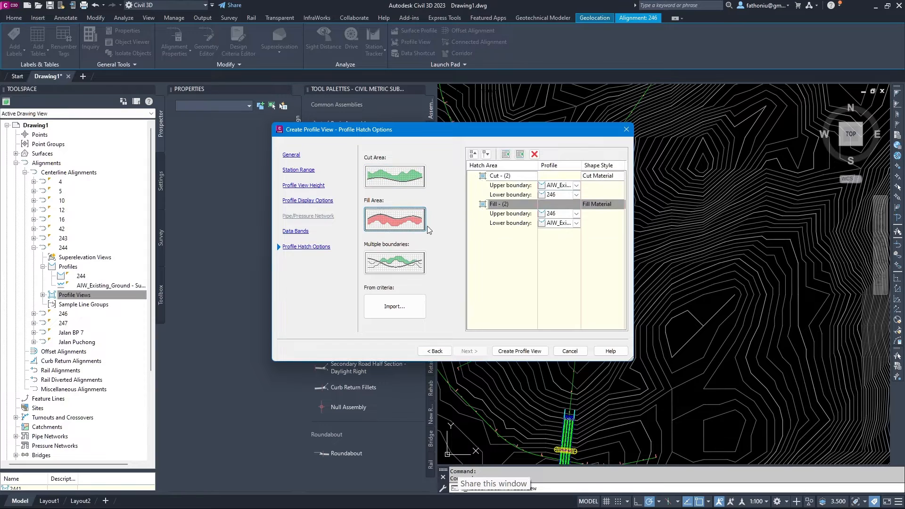
left_click(519, 351)
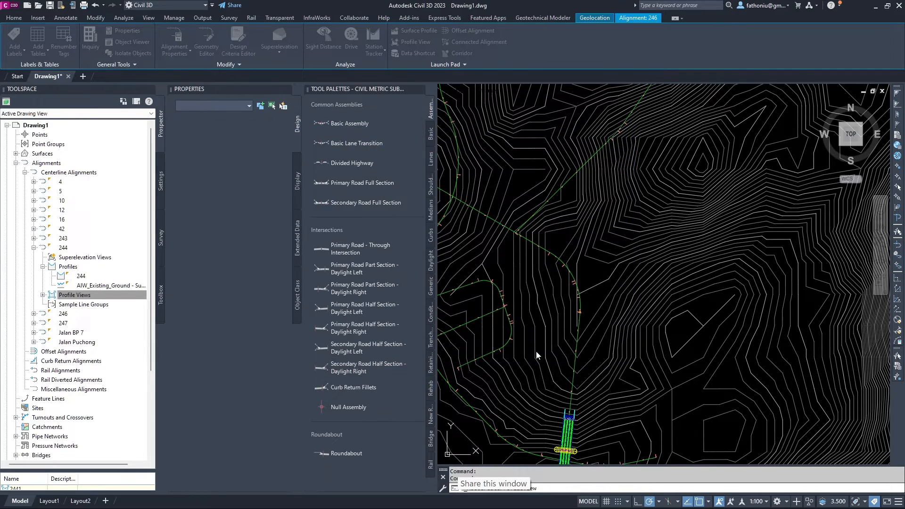
scroll(657, 239, "down", 8)
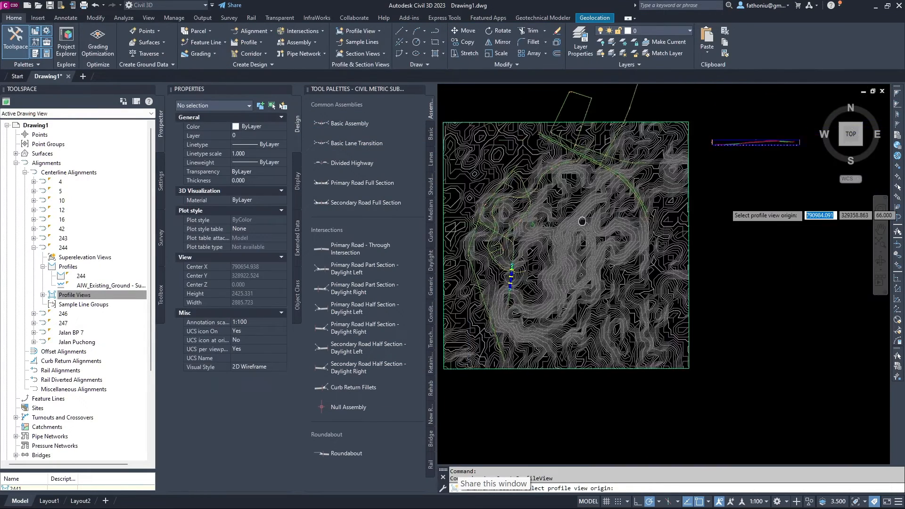
scroll(651, 164, "up", 4)
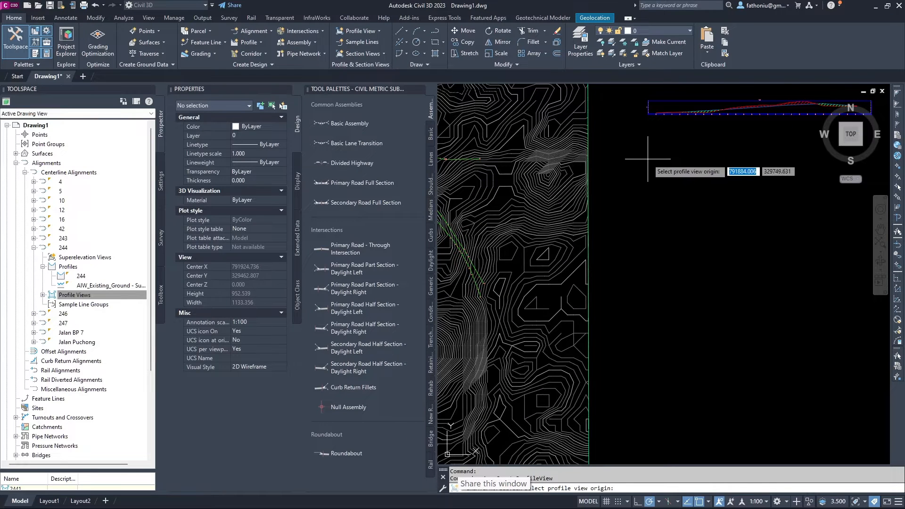
left_click(647, 159)
Inspect the new profile view, clear the selection, and pan back toward the contour surface.
scroll(714, 196, "up", 2)
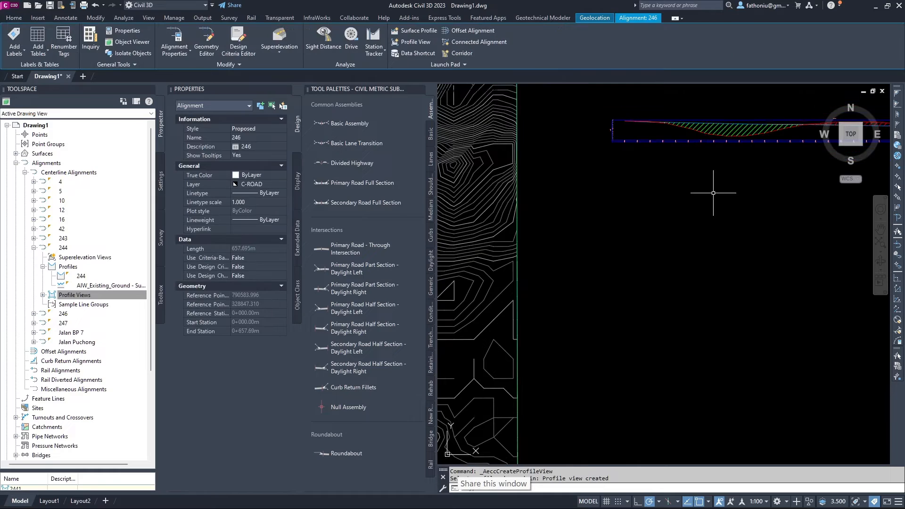
middle_click_drag(714, 196, 657, 219)
scroll(584, 219, "down", 2)
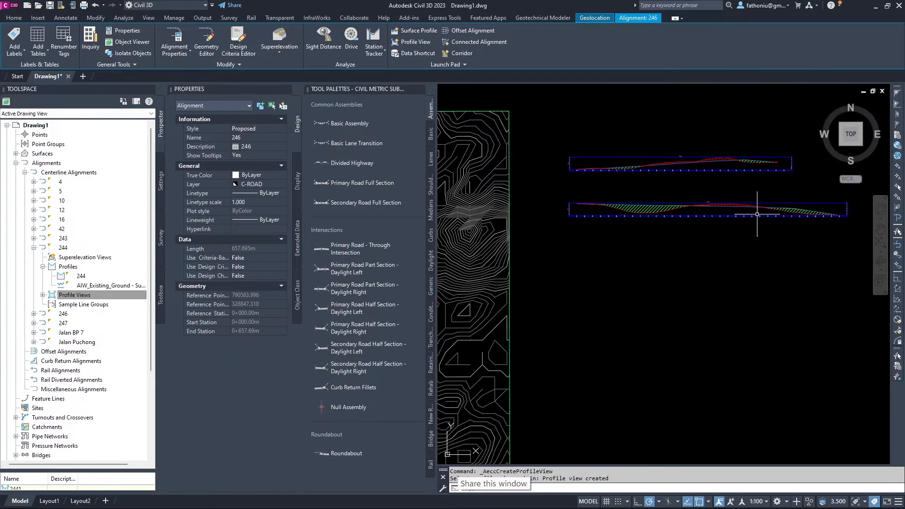
scroll(647, 208, "up", 3)
scroll(643, 235, "down", 1)
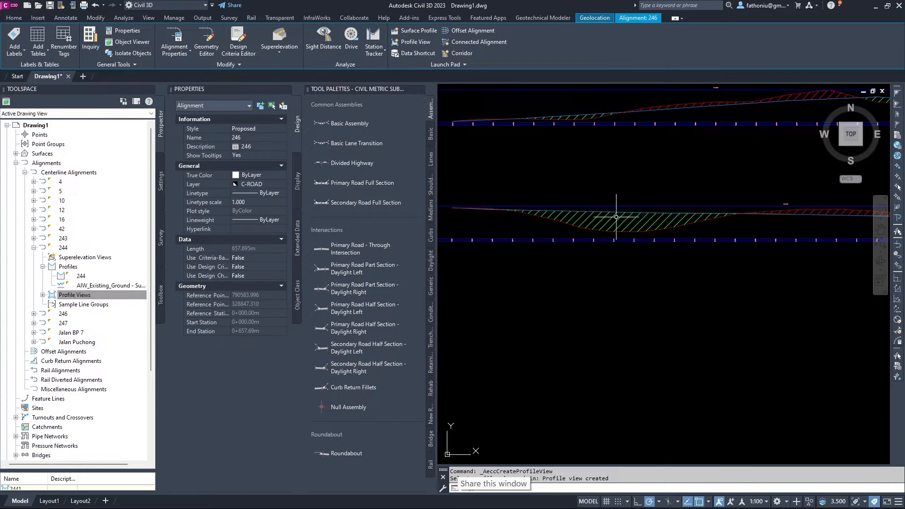
scroll(683, 220, "up", 3)
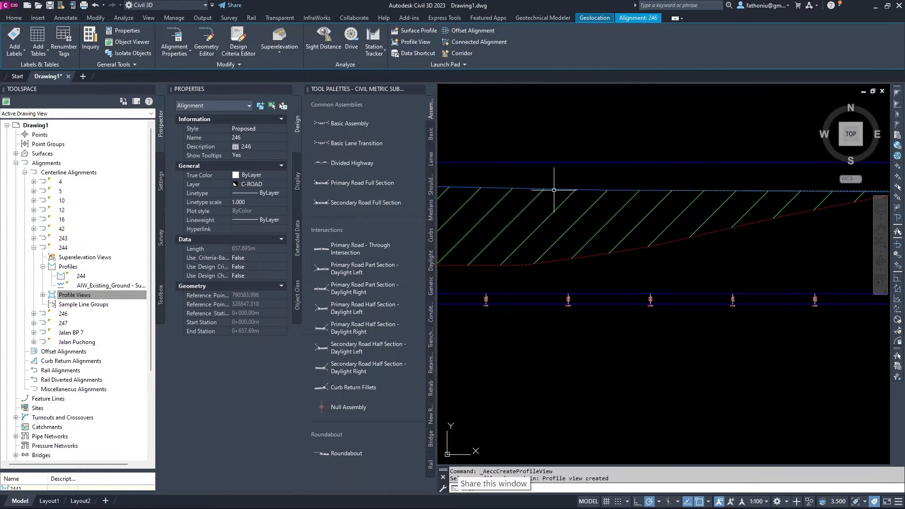
scroll(630, 207, "down", 2)
scroll(626, 293, "down", 3)
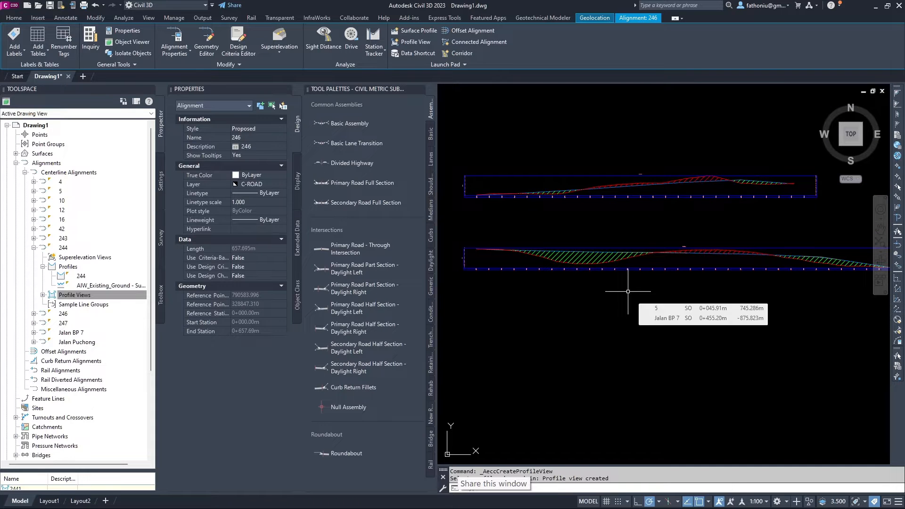
key("Escape")
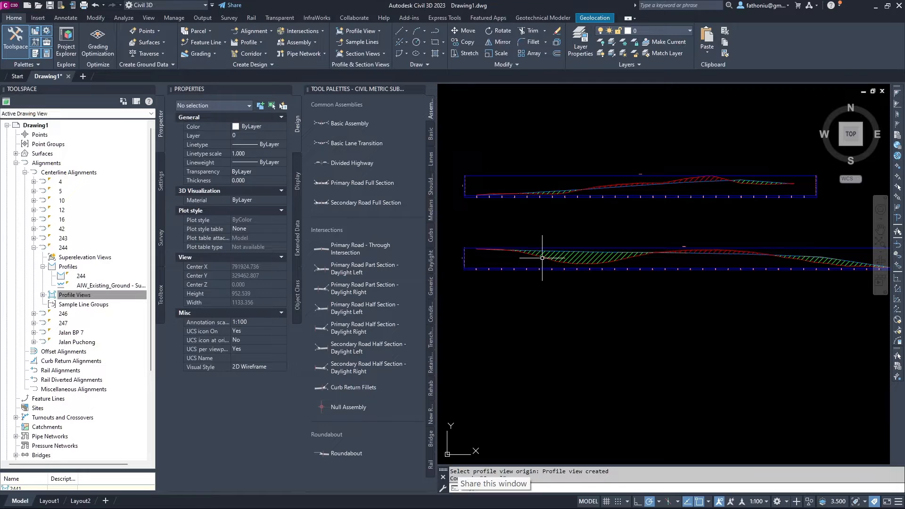
scroll(593, 260, "down", 4)
middle_click_drag(593, 259, 736, 200)
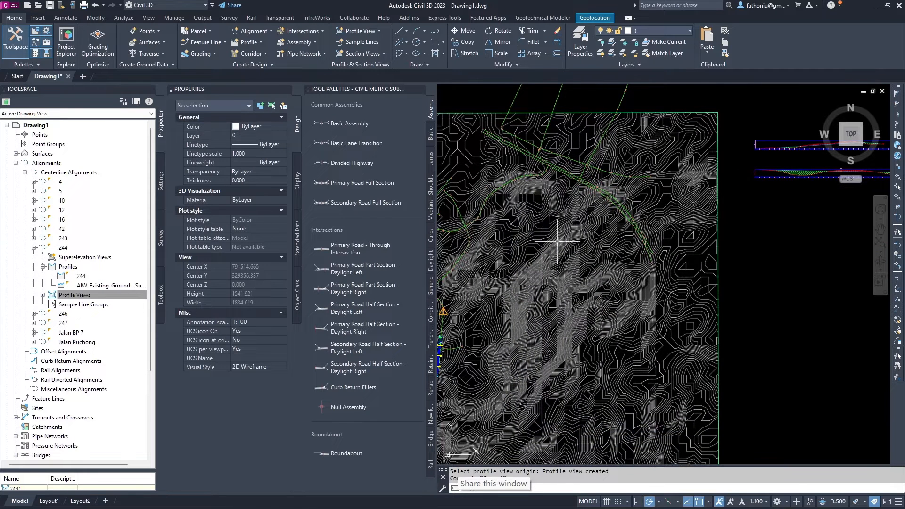
scroll(510, 255, "down", 3)
Change the annotation scale from 1:100 to 1:150 and check the resized alignment labels.
scroll(557, 259, "up", 1)
scroll(557, 259, "up", 10)
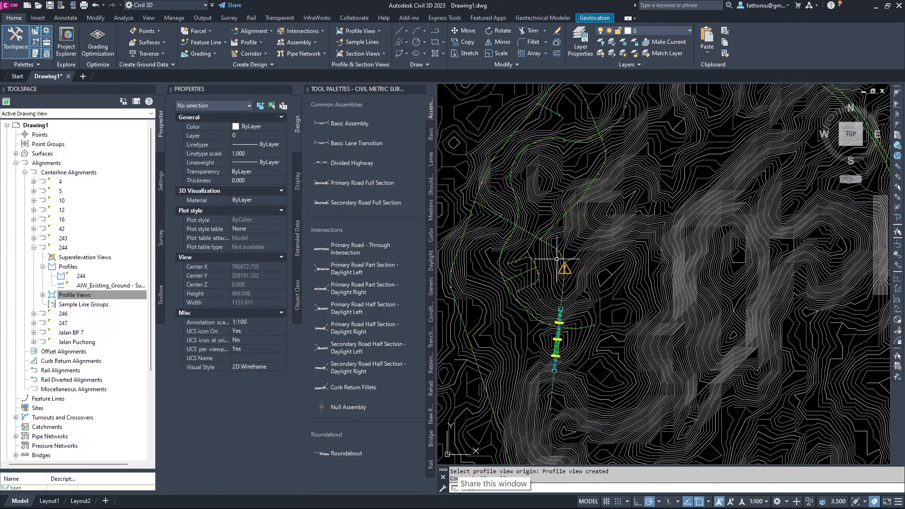
scroll(544, 251, "up", 6)
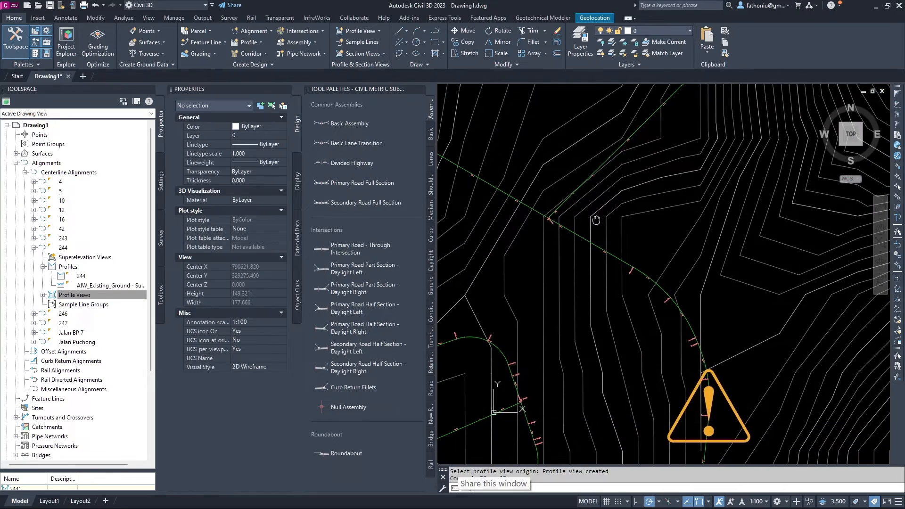
left_click(763, 503)
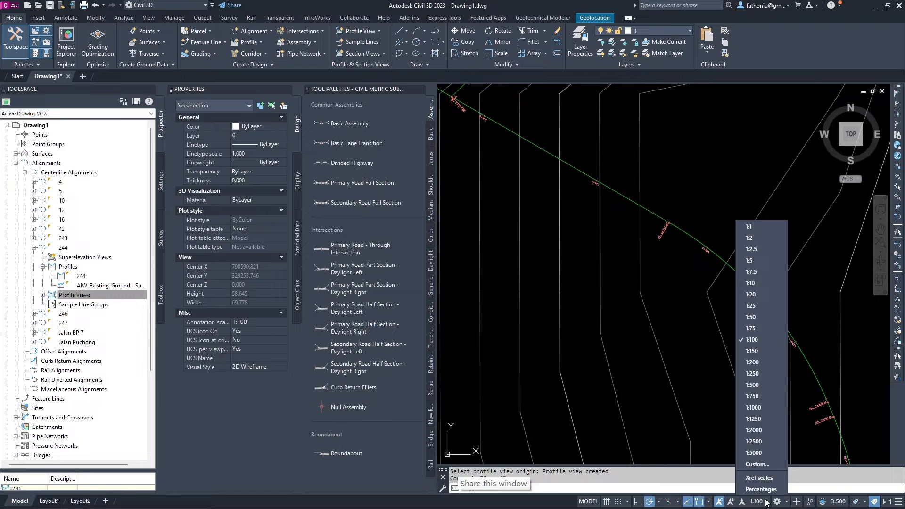
left_click(751, 351)
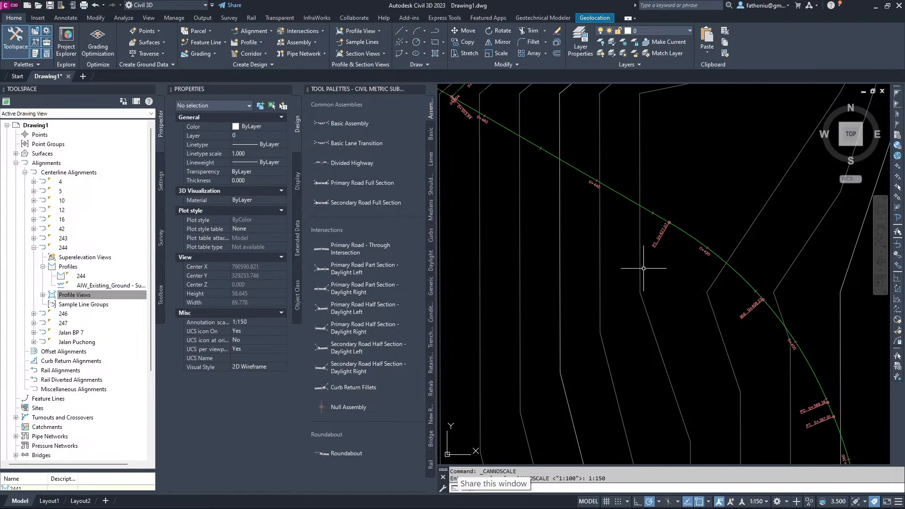
scroll(643, 268, "down", 2)
scroll(626, 258, "down", 2)
scroll(571, 191, "up", 4)
scroll(534, 209, "up", 4)
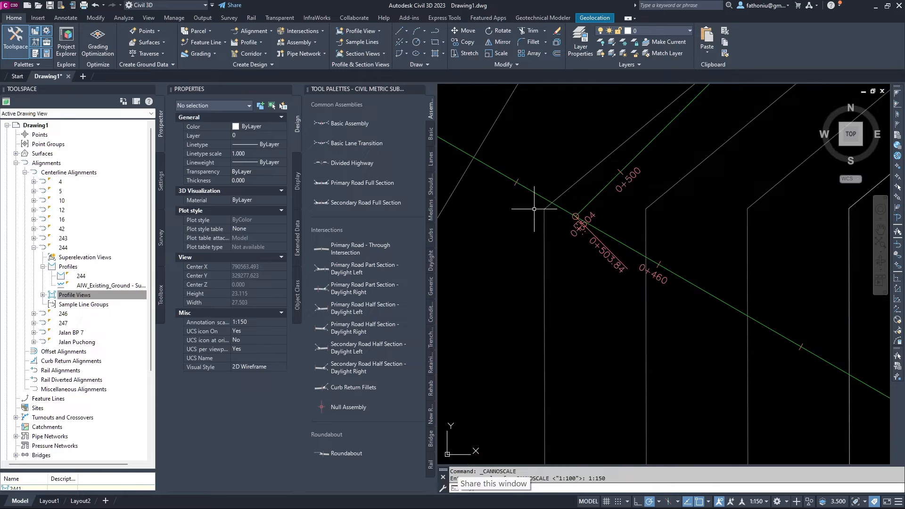
scroll(587, 181, "up", 4)
scroll(587, 181, "down", 2)
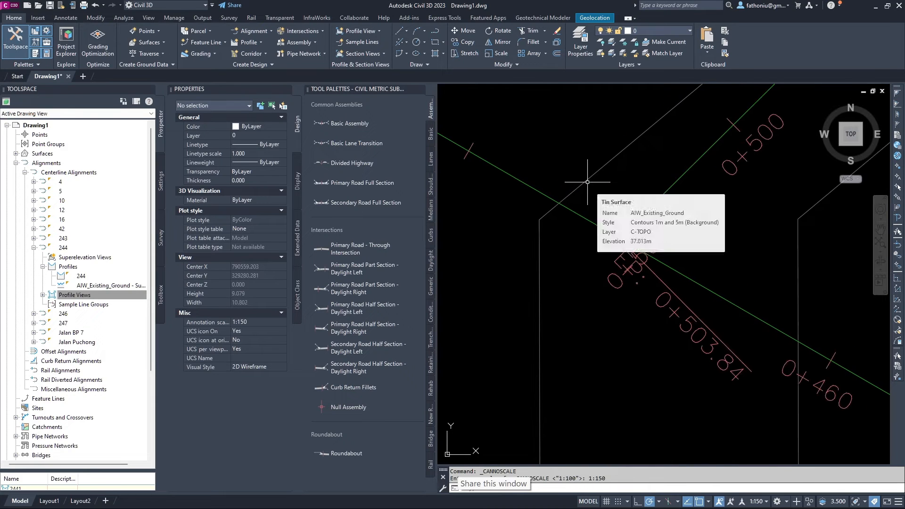
mouse_move(587, 184)
middle_mouse_down()
mouse_move(614, 204)
mouse_move(627, 255)
middle_mouse_up()
scroll(616, 202, "down", 2)
scroll(626, 223, "down", 2)
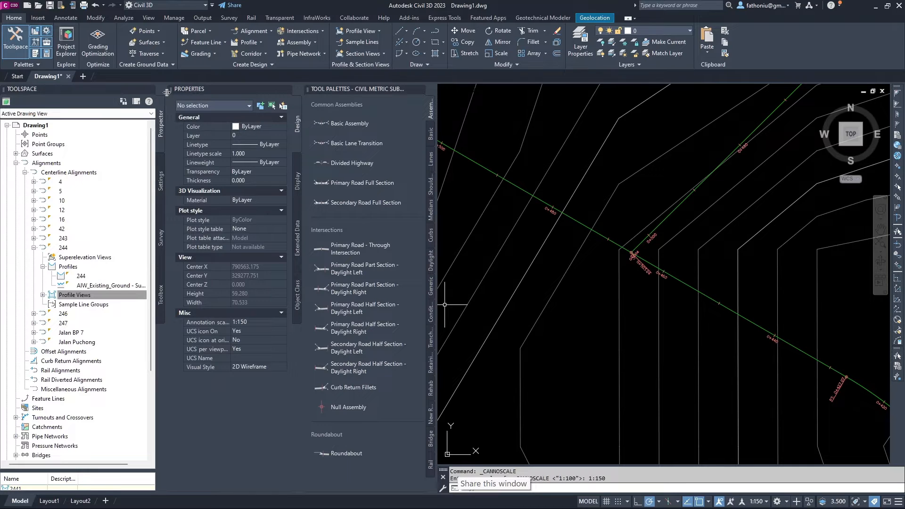
Dock the Properties palette under the Toolspace and cancel stray selection windows.
left_click_drag(167, 93, 167, 113)
left_click_drag(49, 309, 49, 305)
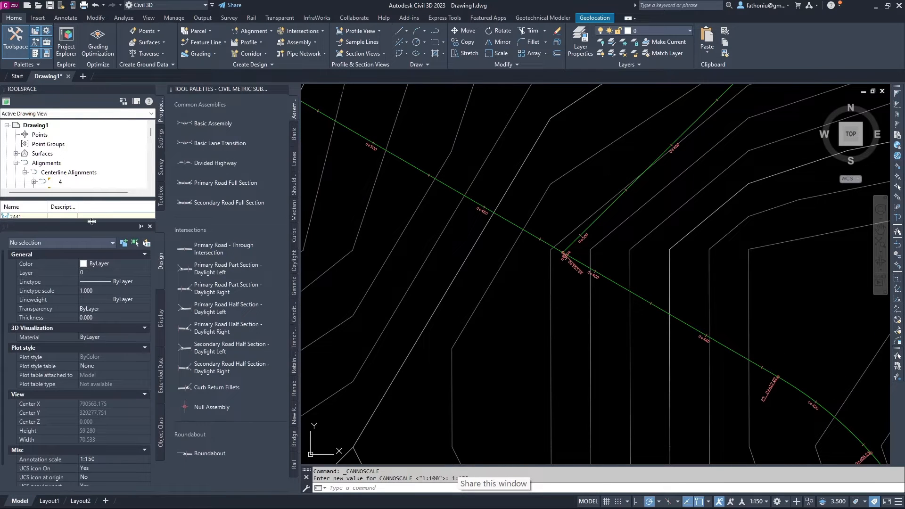
left_click_drag(90, 219, 91, 288)
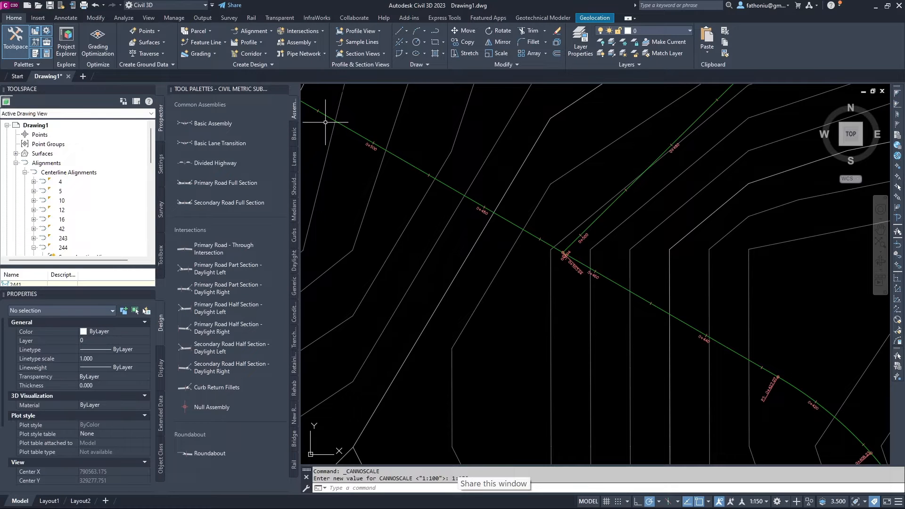
left_click(340, 164)
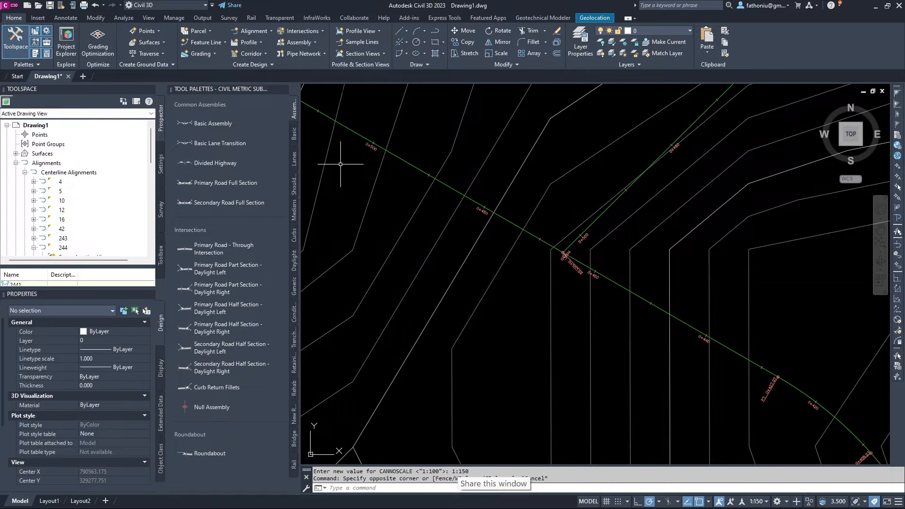
key("Escape")
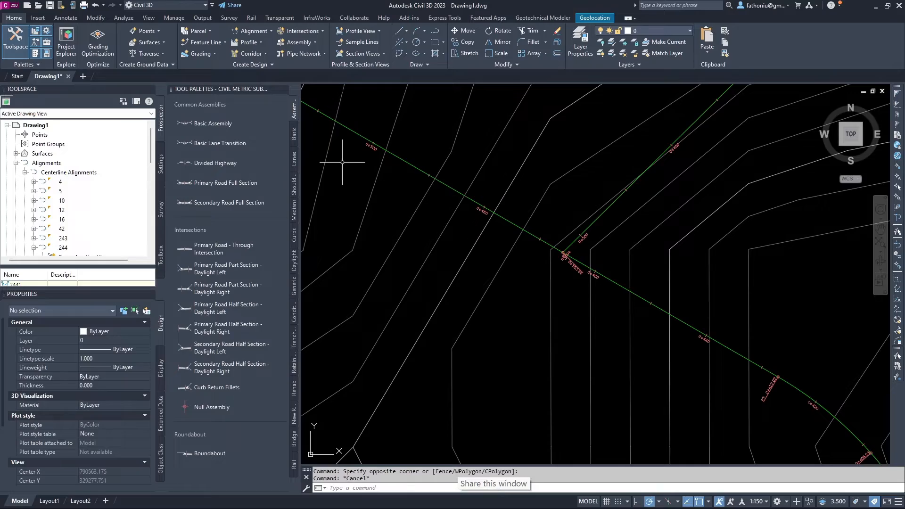
left_click(369, 165)
key("Escape")
scroll(393, 194, "down", 5)
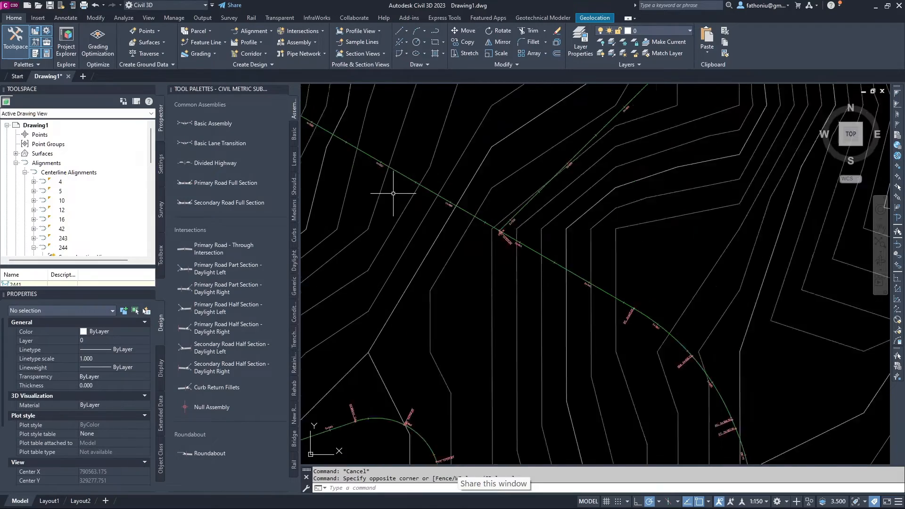
Zoom out to the whole site, dismiss the context menu, and enter VIEW at the command line.
scroll(394, 193, "down", 5)
scroll(395, 191, "up", 3)
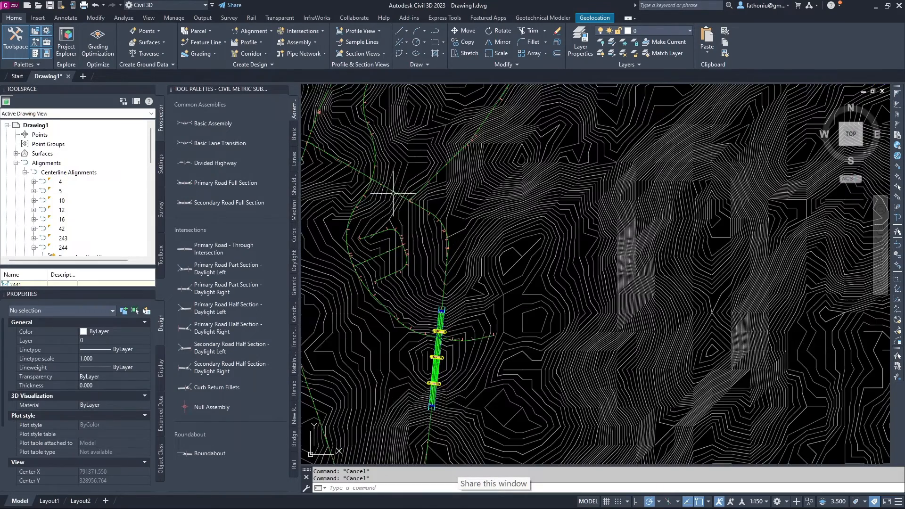
middle_click_drag(381, 153, 423, 216)
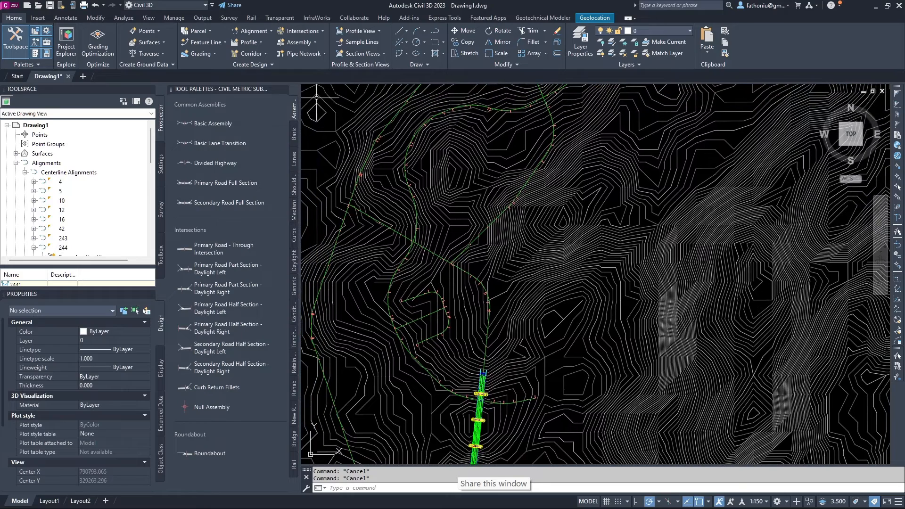
scroll(318, 96, "down", 8)
middle_click_drag(384, 259, 440, 360)
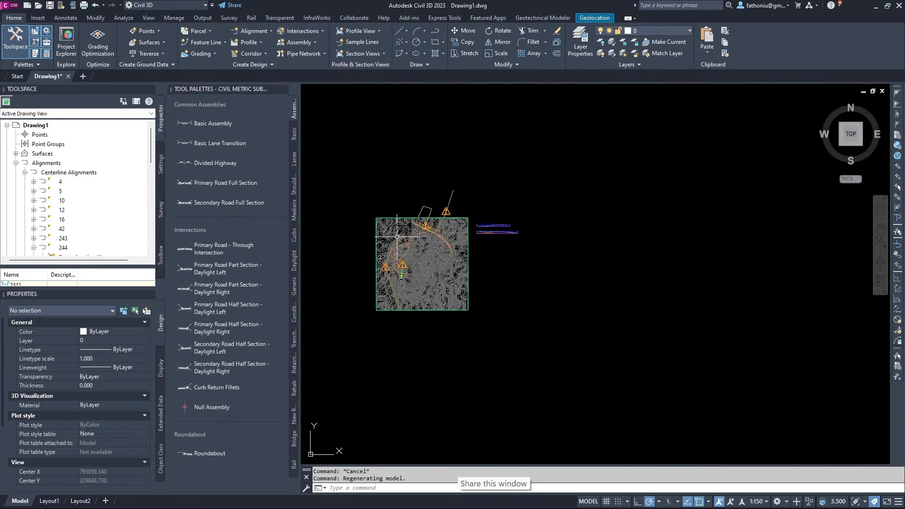
left_click(333, 94)
right_click(336, 105)
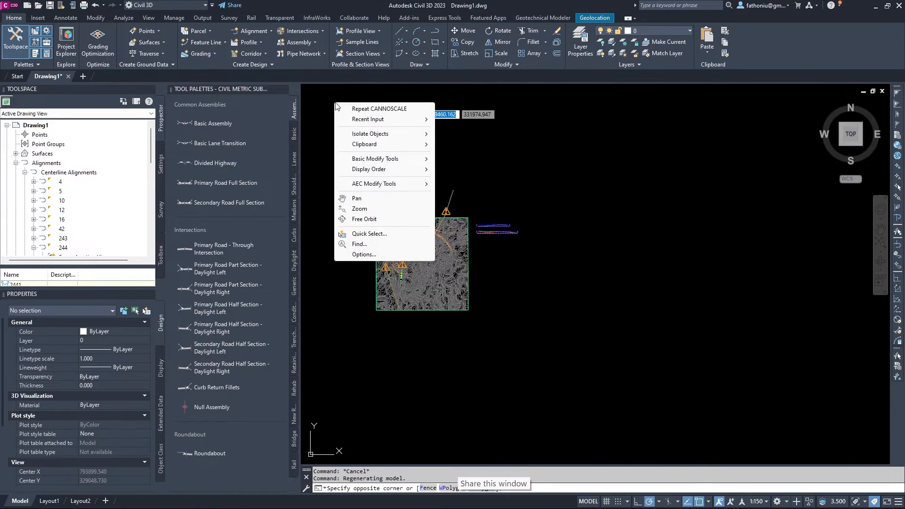
left_click(491, 146)
scroll(491, 146, "up", 5)
scroll(483, 149, "down", 5)
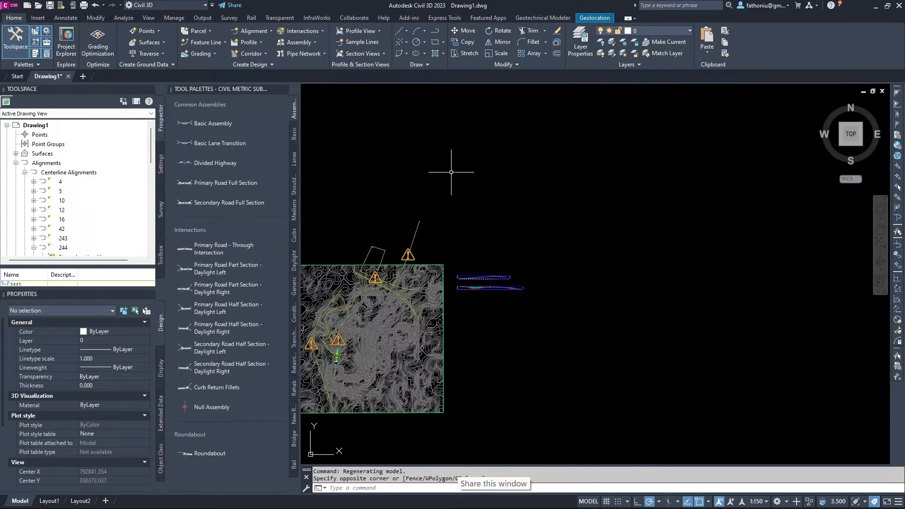
middle_click_drag(441, 147, 549, 142)
type("v")
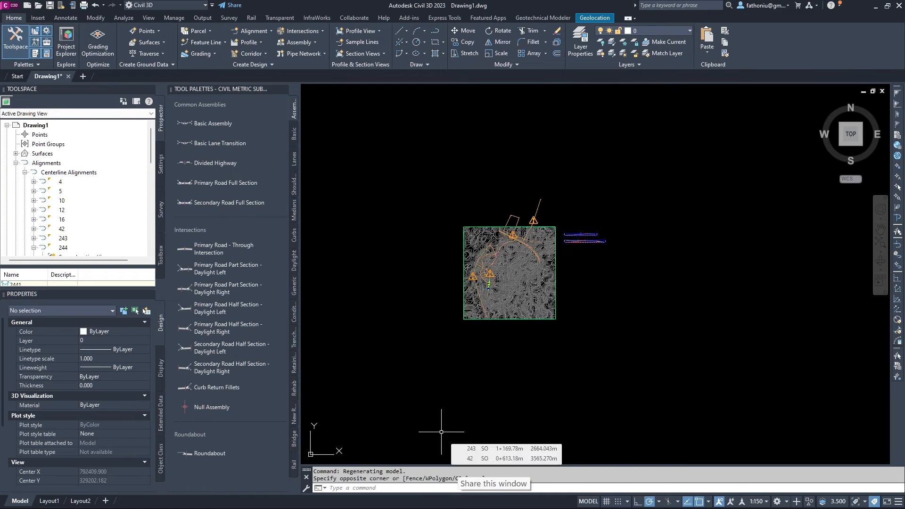
type("iew")
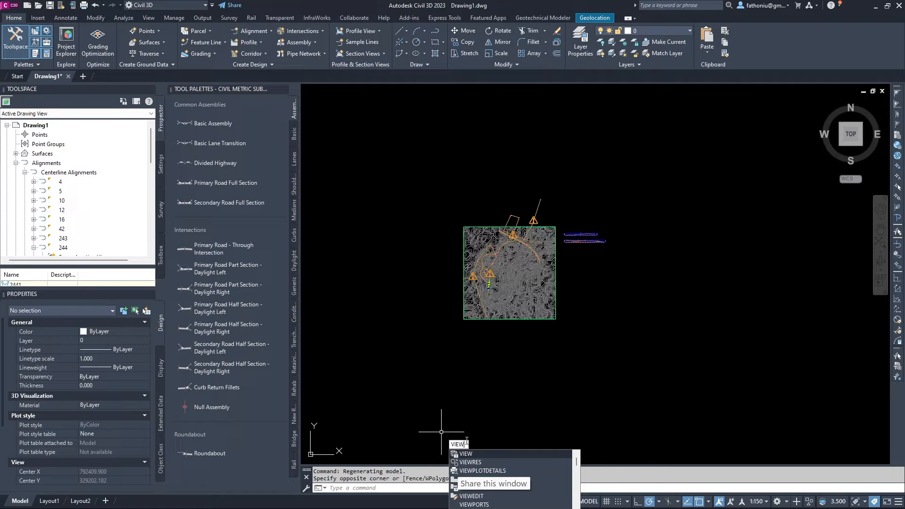
Split model space into the Two: Horizontal standard viewport layout via VIEWPORTS.
left_click(474, 504)
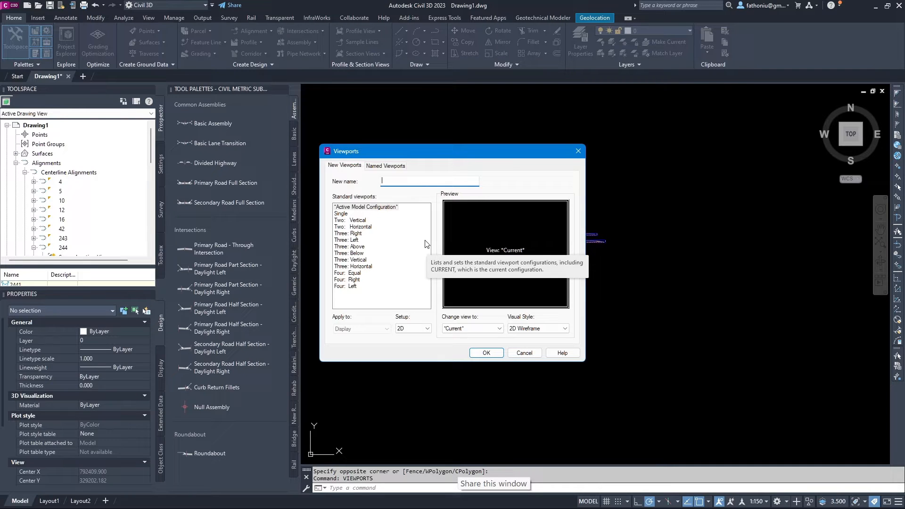
left_click(386, 166)
left_click(338, 168)
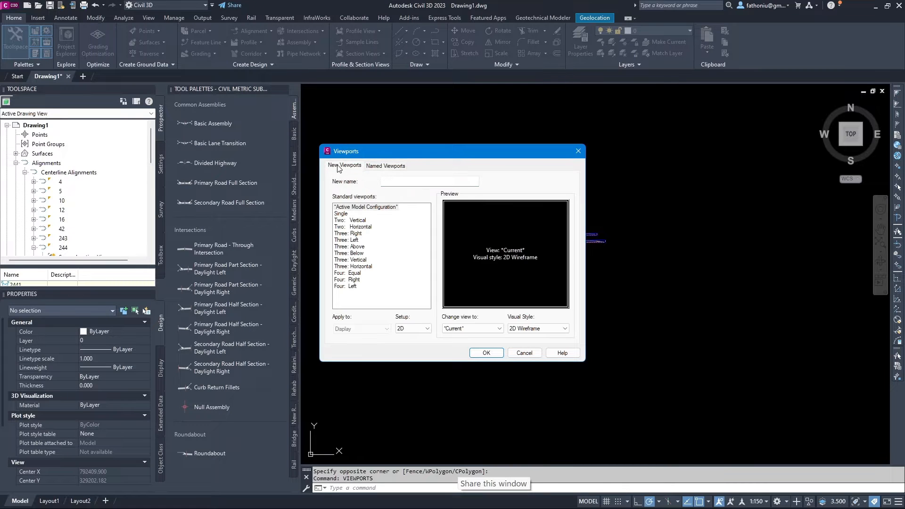
left_click(350, 220)
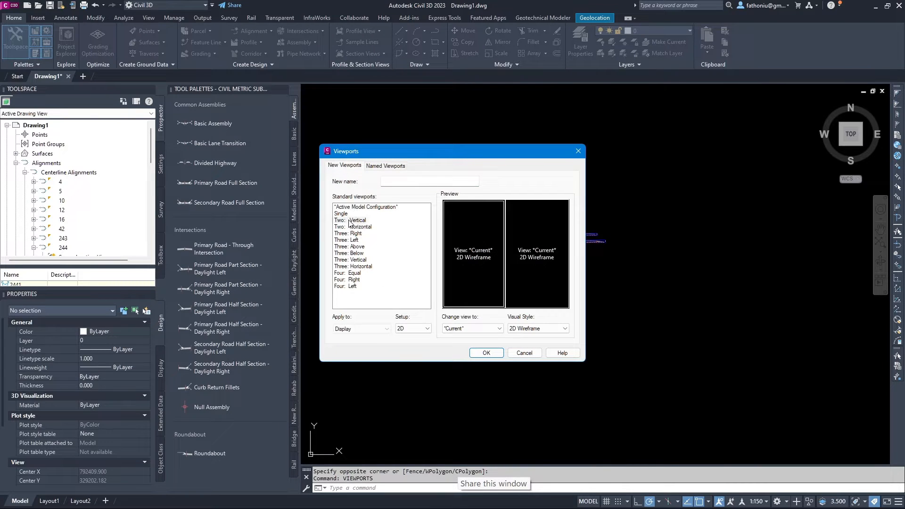
left_click(349, 228)
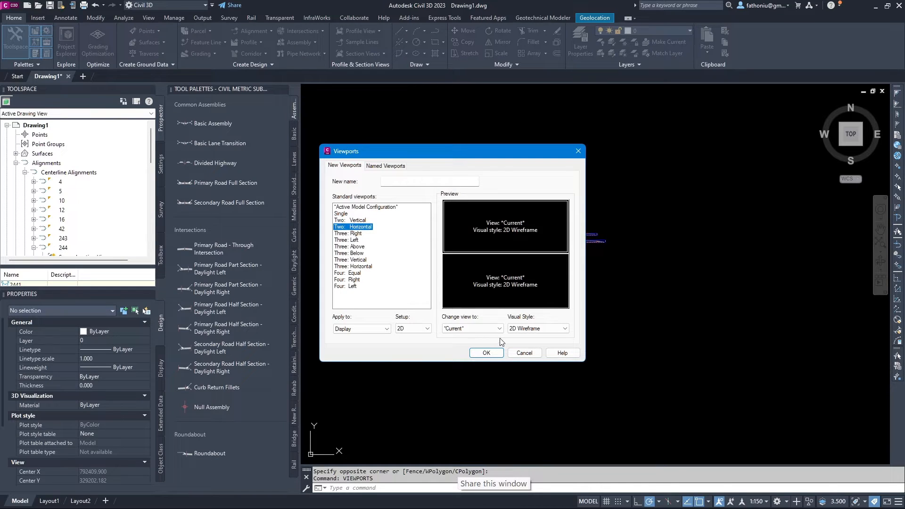
left_click(491, 353)
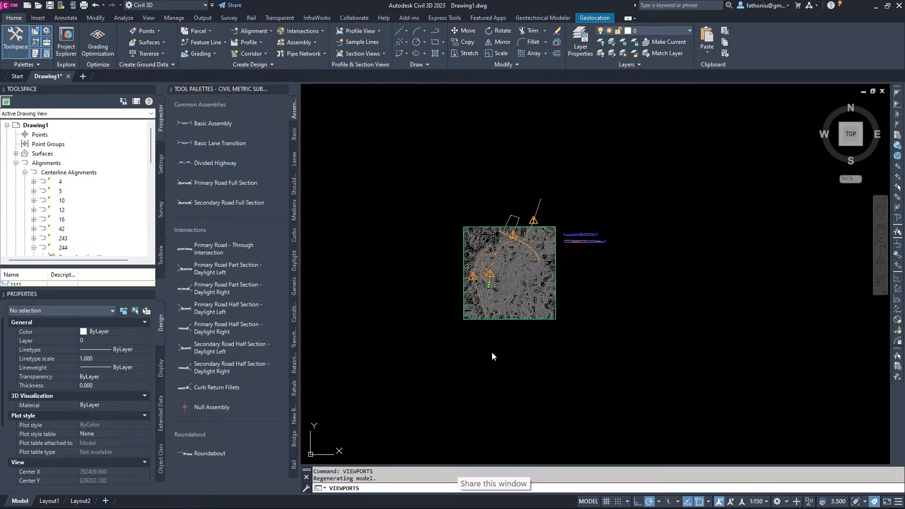
Zoom the upper viewport in on the alignment end near 0+503.84.
scroll(439, 358, "up", 4)
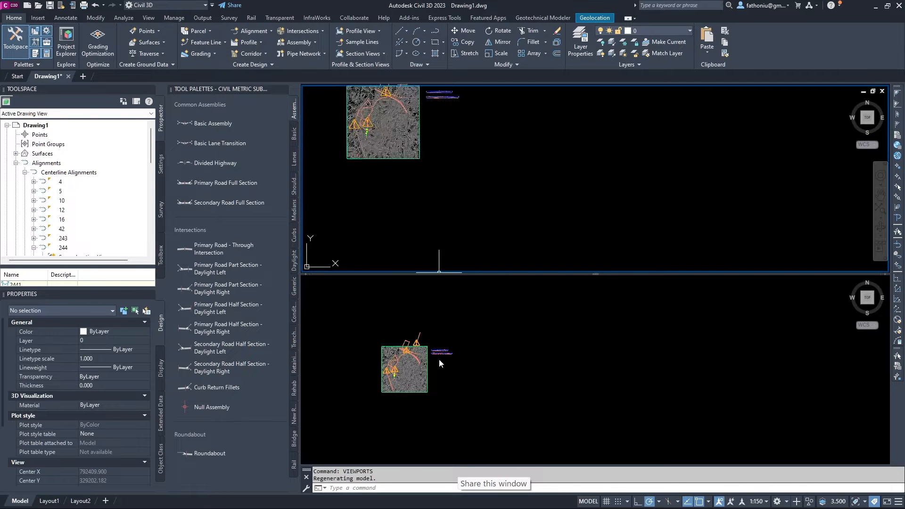
scroll(438, 357, "down", 4)
left_click(415, 231)
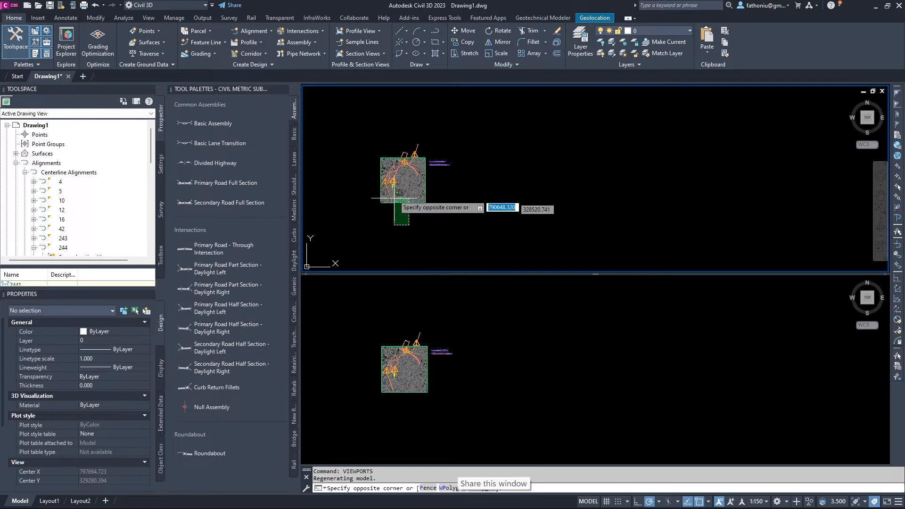
scroll(415, 207, "up", 4)
mouse_move(492, 206)
middle_mouse_down()
mouse_move(606, 231)
mouse_move(592, 217)
mouse_move(577, 225)
middle_mouse_up()
scroll(457, 167, "up", 4)
scroll(579, 203, "up", 4)
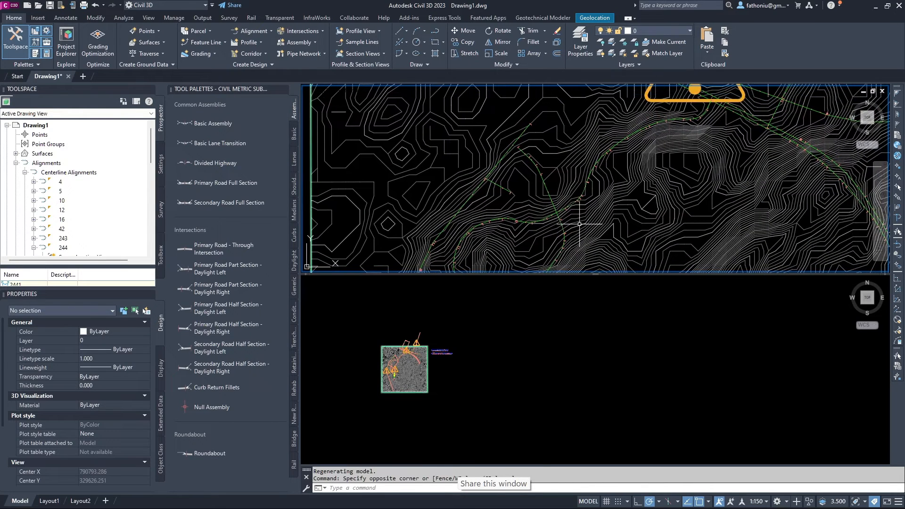
scroll(576, 225, "up", 3)
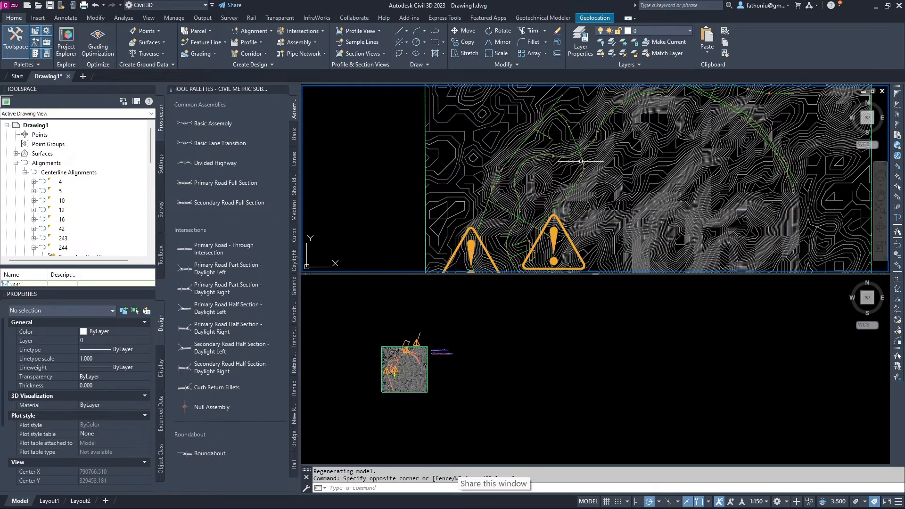
scroll(530, 222, "up", 3)
scroll(531, 225, "up", 4)
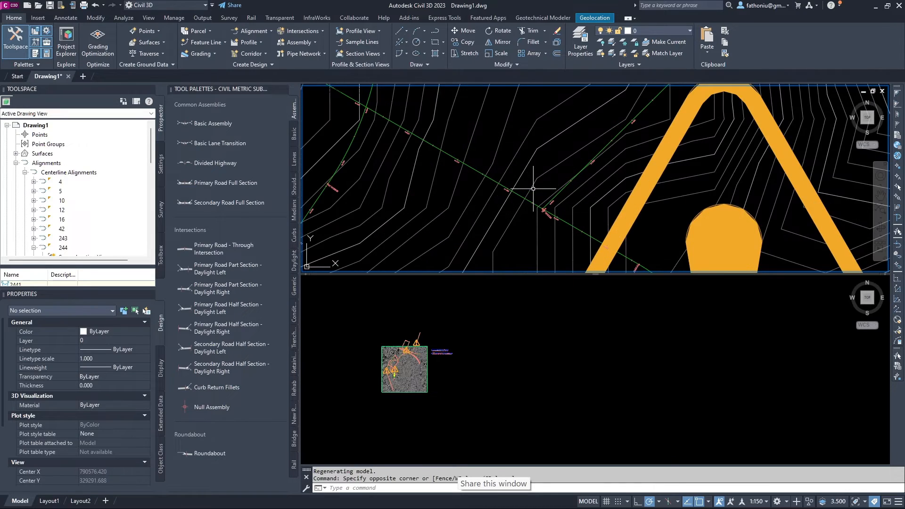
Reapply the 1:150 annotation scale and center the 0+503.84 labels in the upper viewport.
left_click(766, 503)
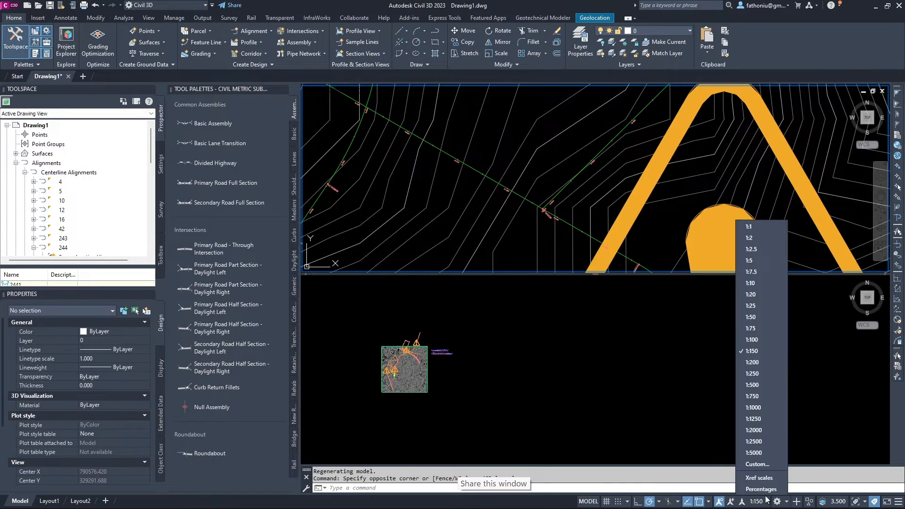
left_click(755, 357)
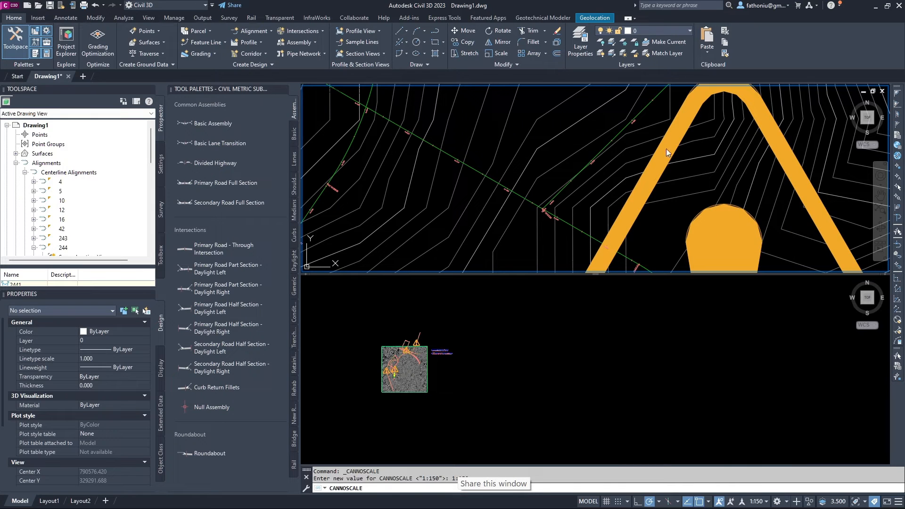
scroll(573, 206, "up", 3)
scroll(548, 193, "up", 2)
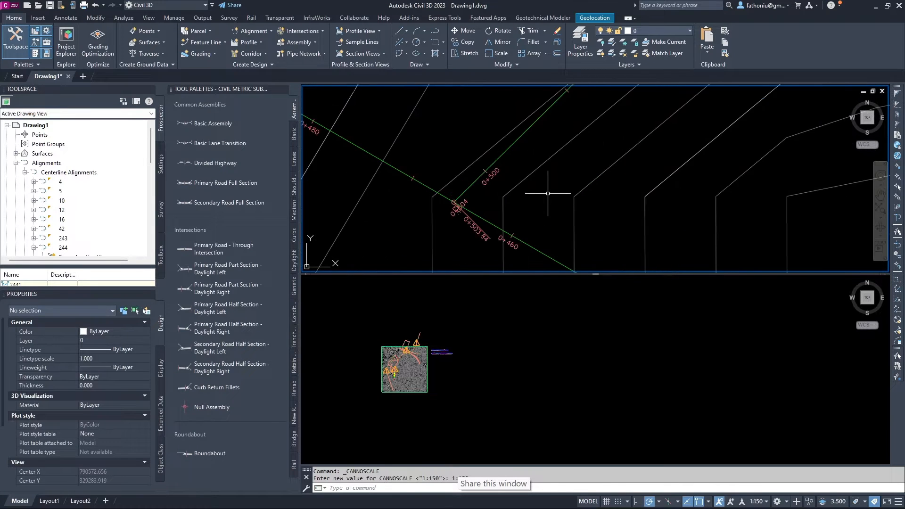
middle_click_drag(548, 193, 618, 198)
scroll(439, 353, "up", 6)
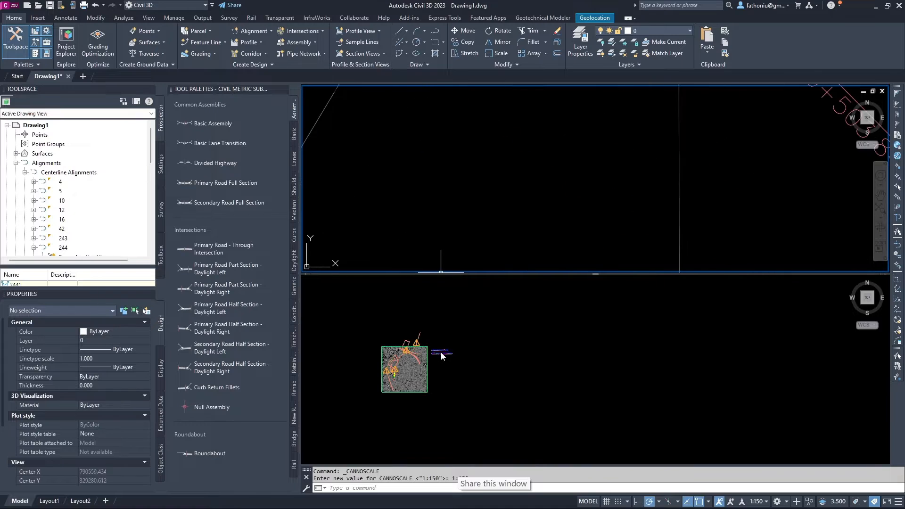
scroll(440, 353, "down", 4)
Activate the lower viewport and zoom toward the two profile views.
left_click(442, 353)
scroll(439, 347, "up", 4)
scroll(439, 348, "up", 10)
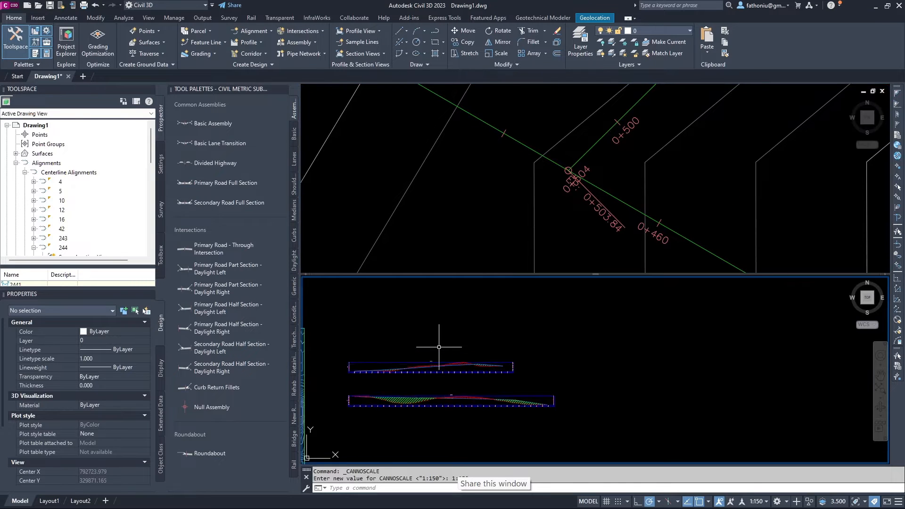
Center the profile views below, enlarge the plan viewport, and make it active.
middle_click_drag(439, 348, 585, 278)
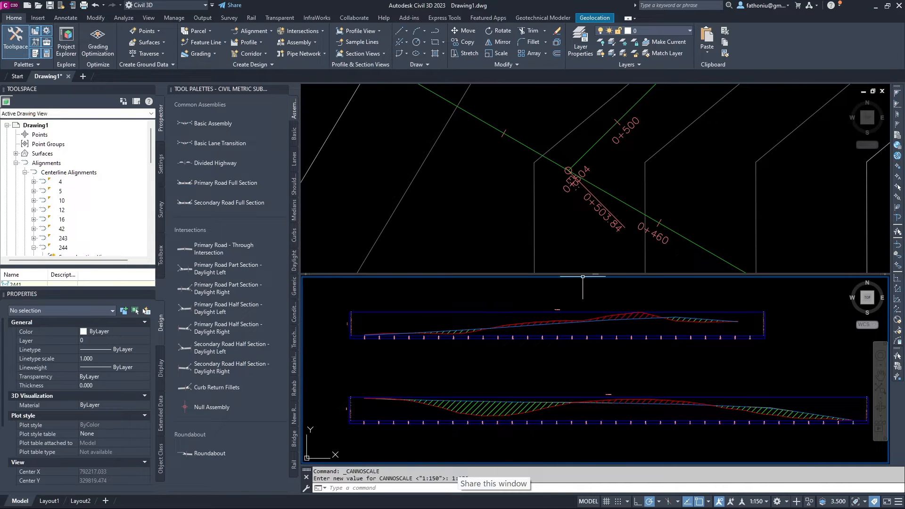
left_click_drag(580, 275, 580, 314)
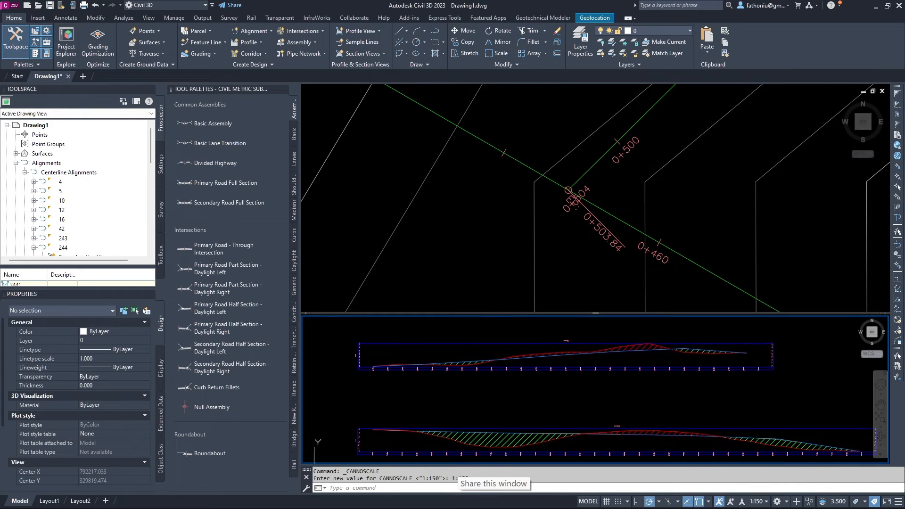
left_click(489, 215)
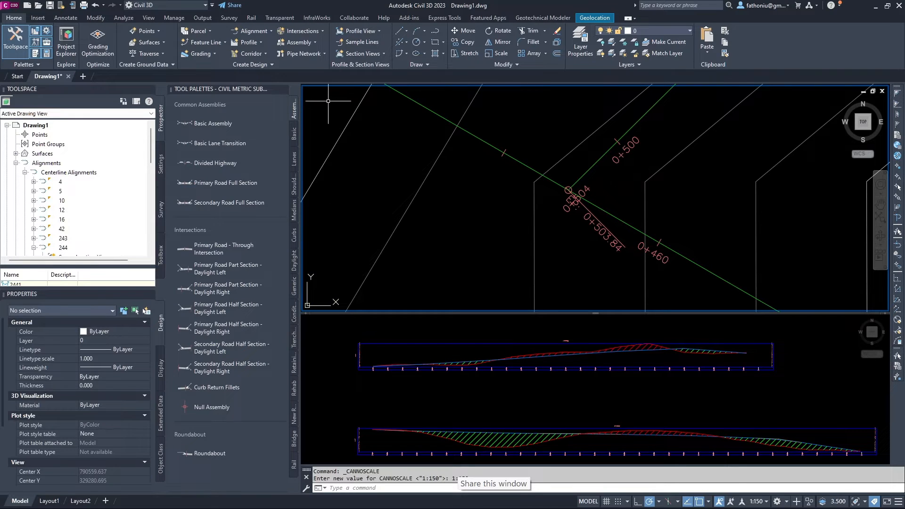
left_click(397, 489)
type("v")
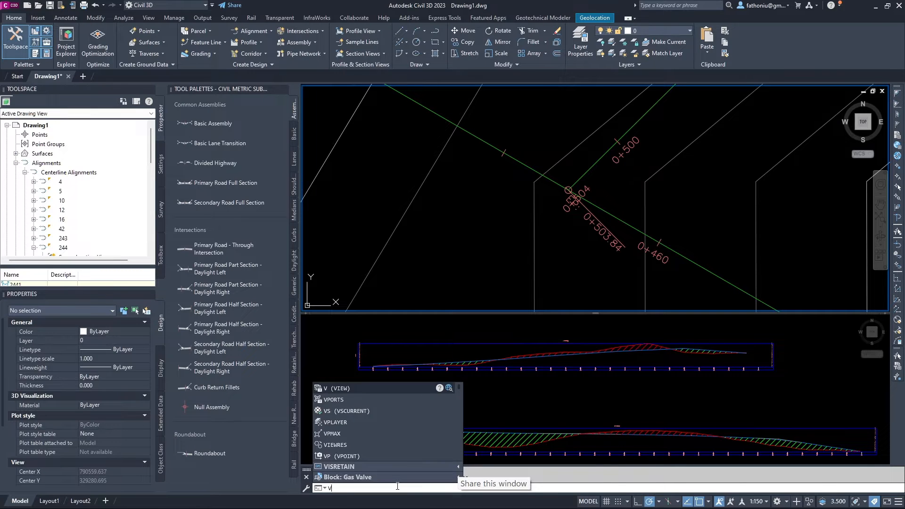
type("pie")
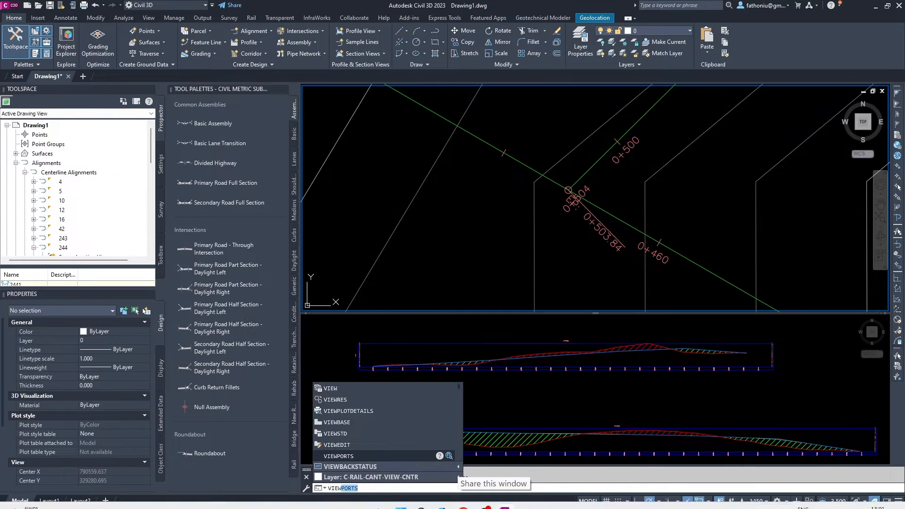
Cancel the partial command, adjust both viewports, and collapse Alignments in Prospector.
key("Escape")
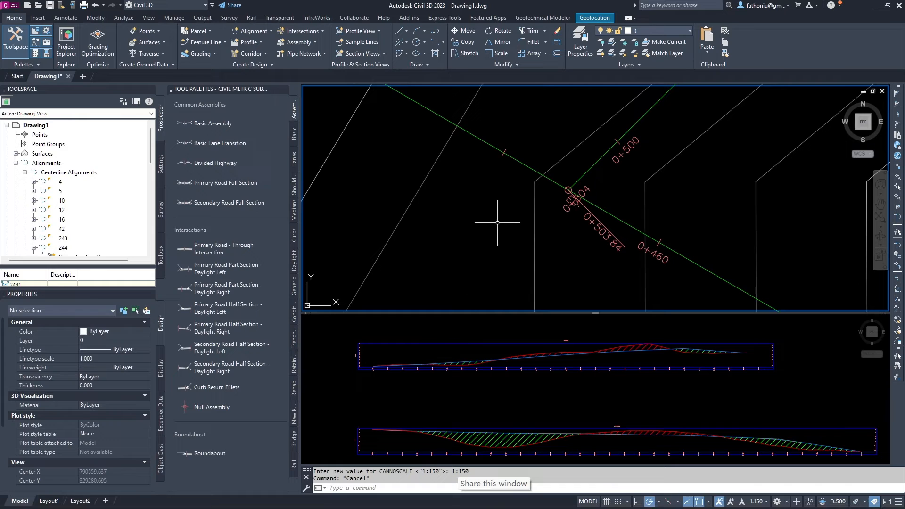
middle_click_drag(495, 196, 427, 197)
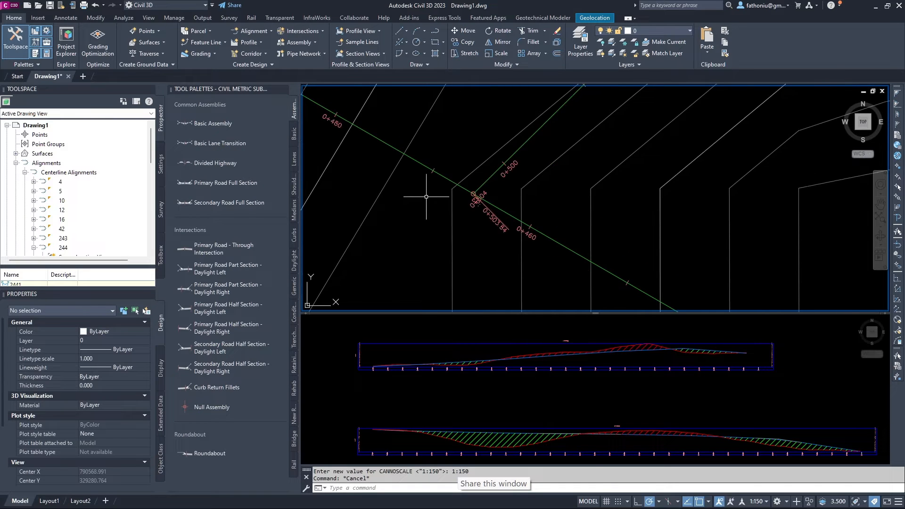
scroll(424, 196, "down", 2)
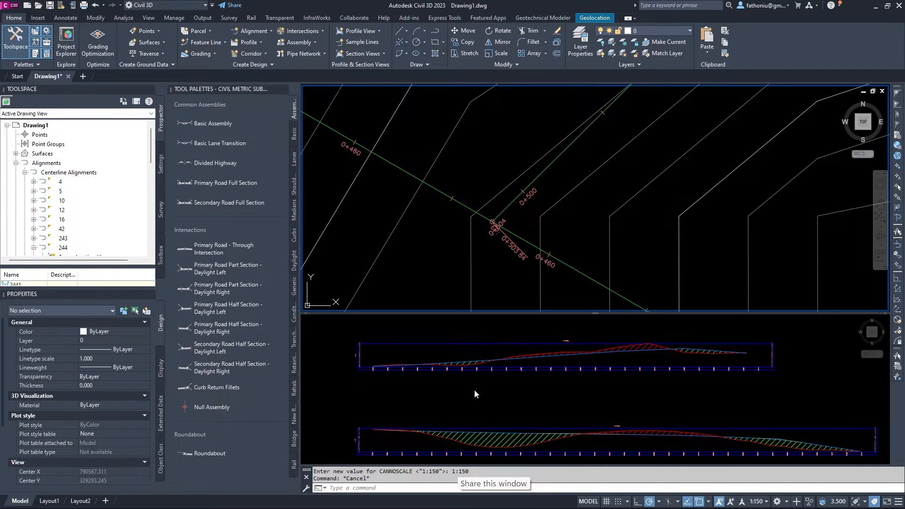
scroll(496, 305, "up", 3)
scroll(495, 304, "down", 3)
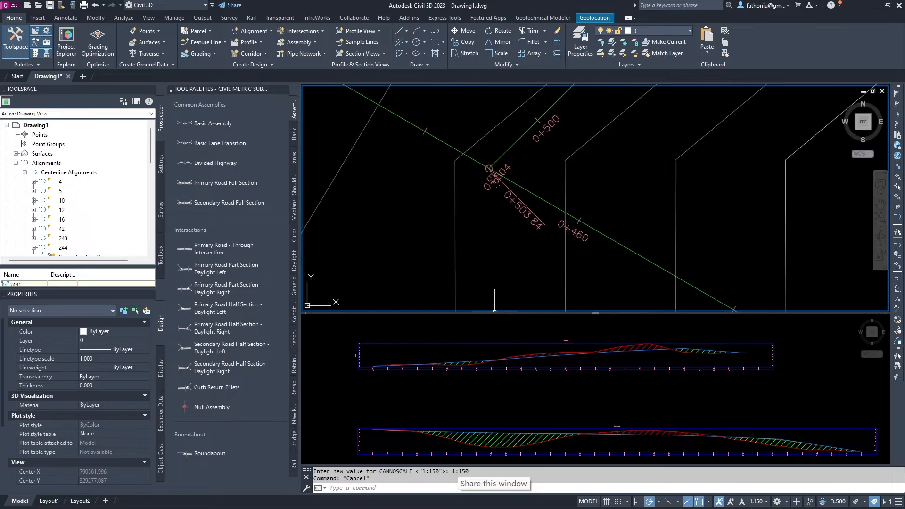
left_click(524, 375)
scroll(525, 364, "up", 5)
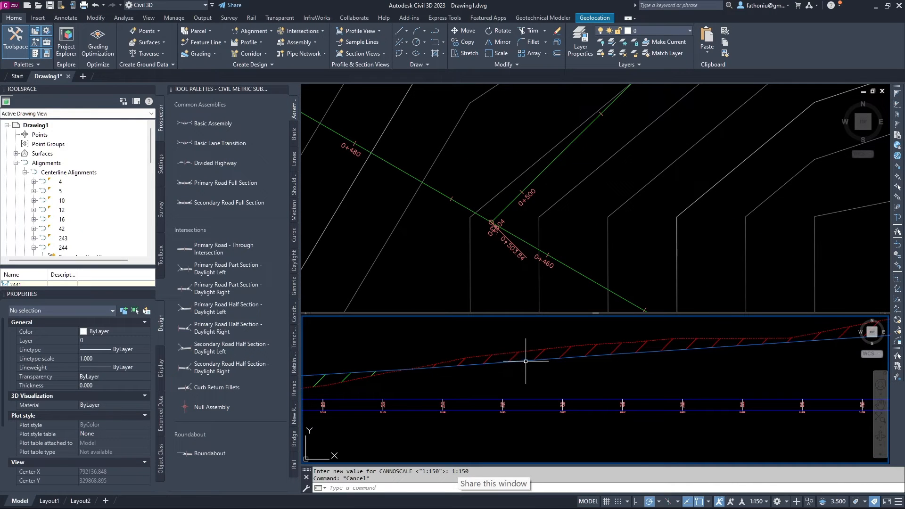
mouse_move(529, 350)
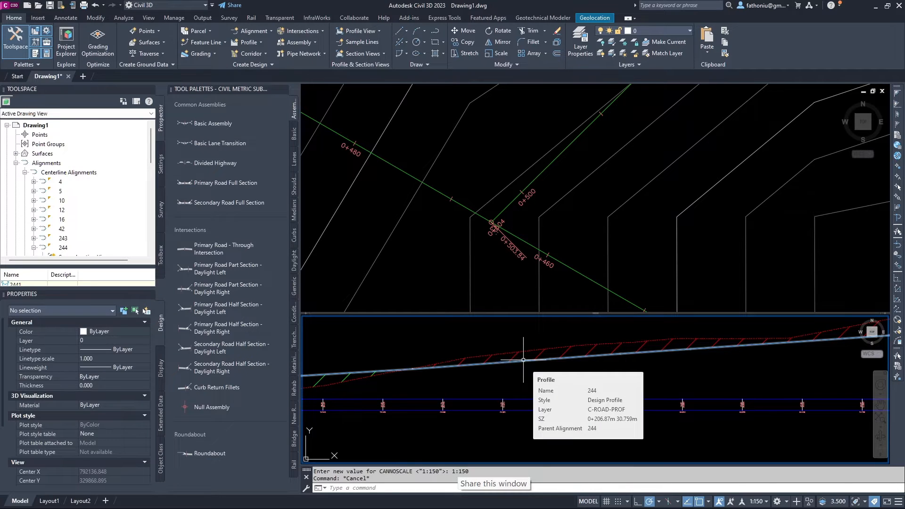
scroll(523, 358, "down", 8)
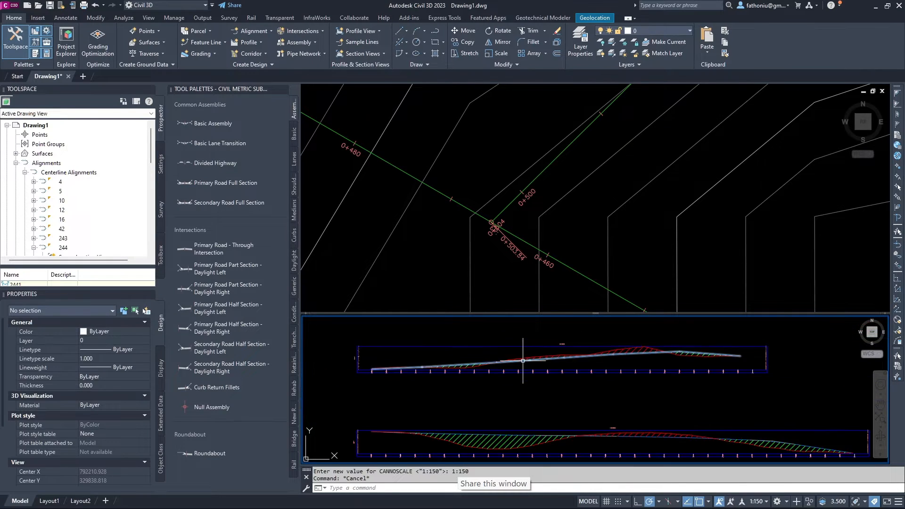
left_click(460, 243)
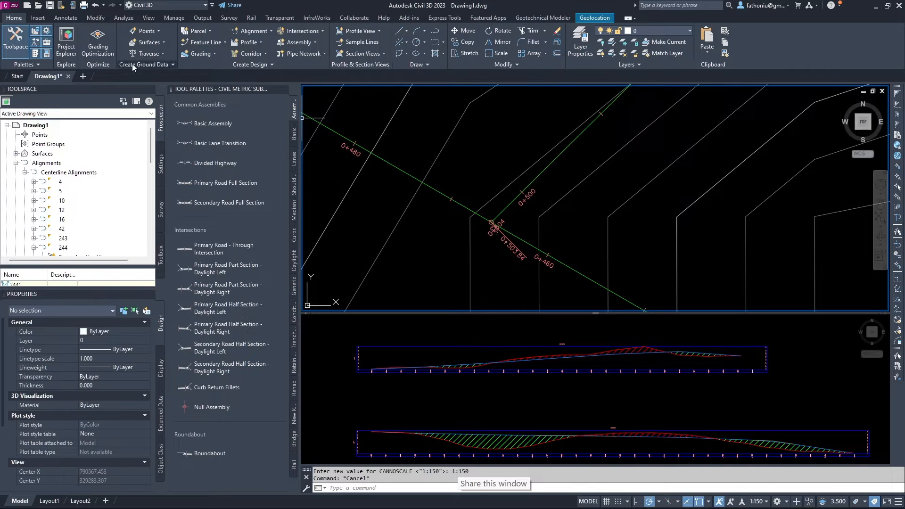
left_click(16, 162)
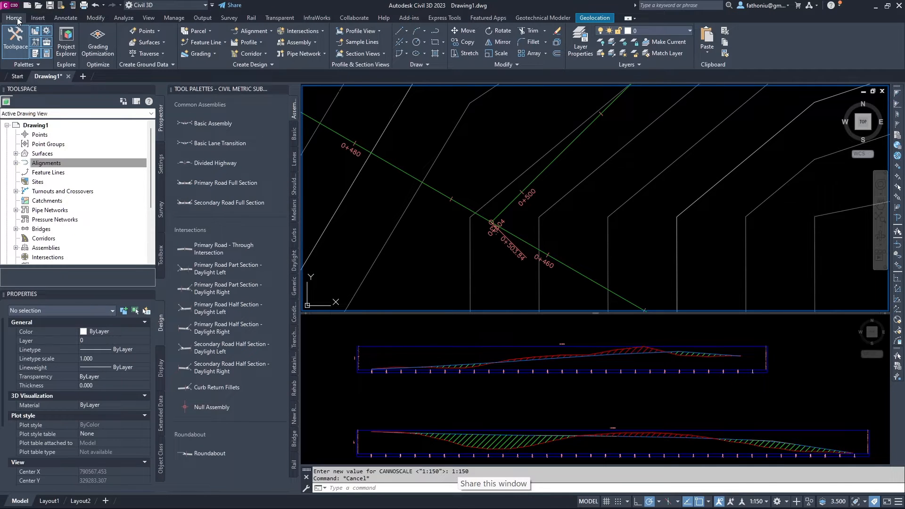
Start Create Intersection, enable the Intersection snap, and pick where alignments 244 and 246 cross.
left_click(321, 32)
left_click(314, 44)
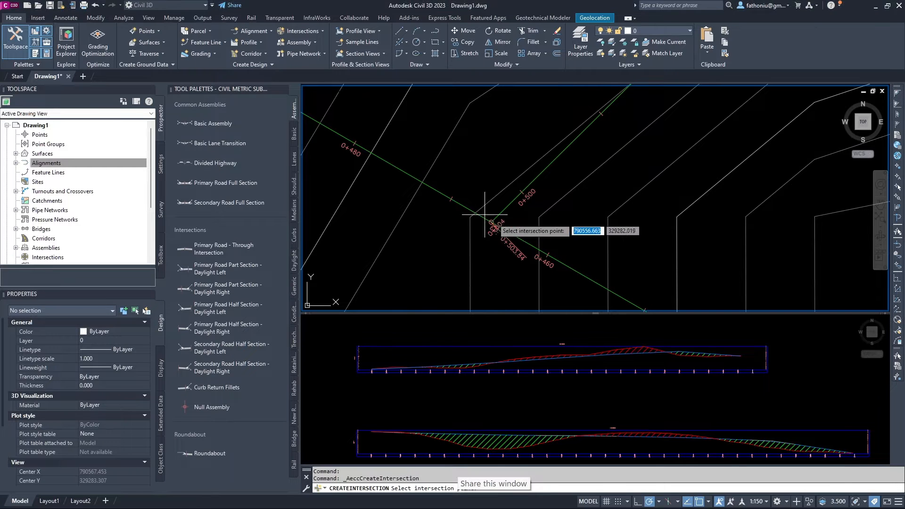
scroll(482, 225, "up", 9)
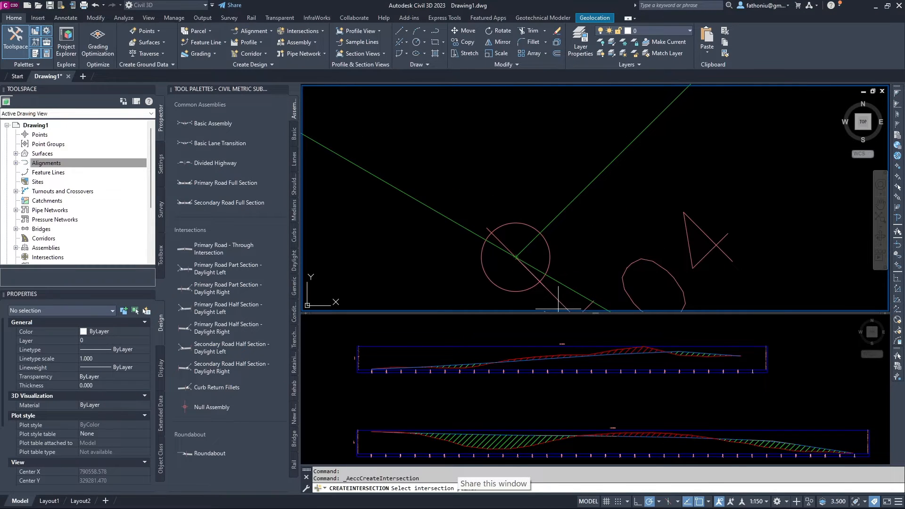
left_click(709, 502)
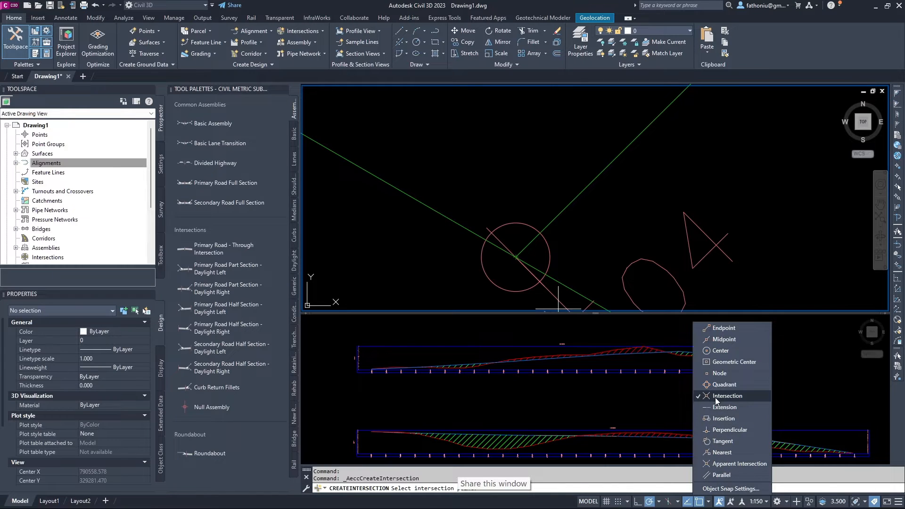
left_click(570, 234)
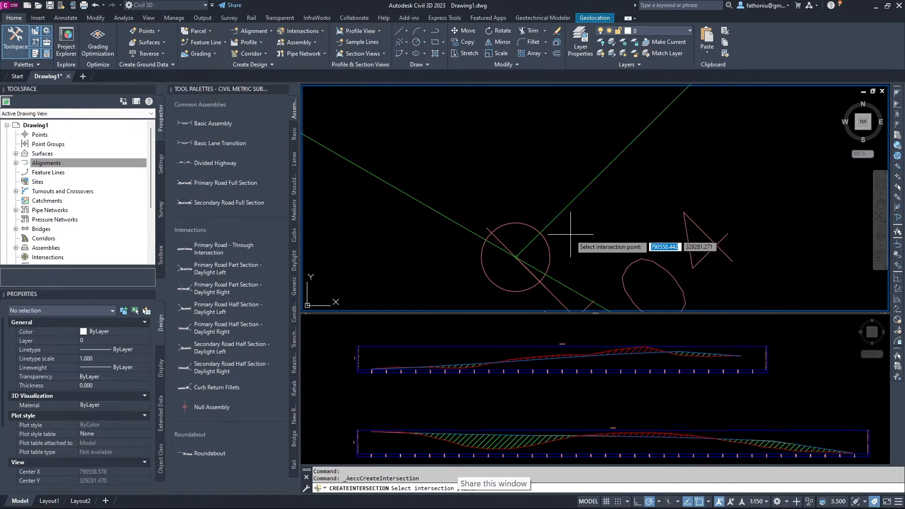
left_click(515, 257)
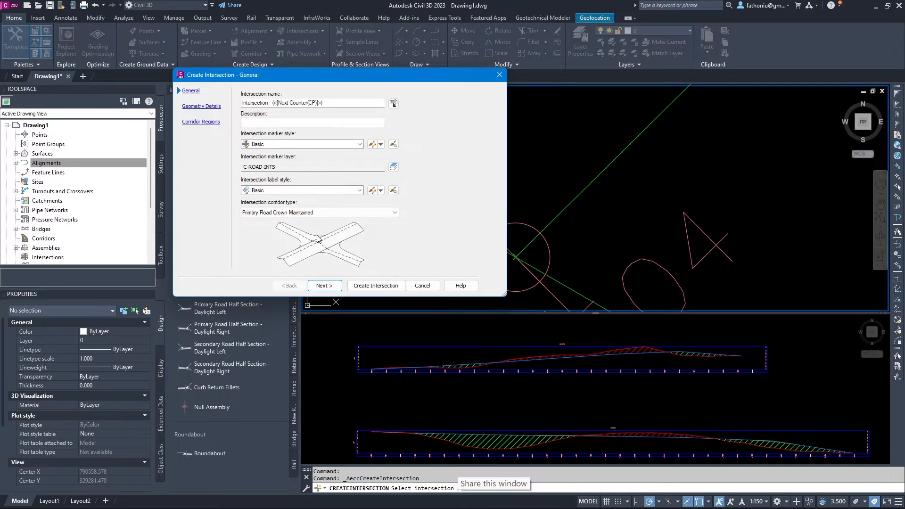
Keep Basic marker and label styles, review geometry and corridor regions, and create the intersection.
left_click(257, 144)
left_click(257, 144)
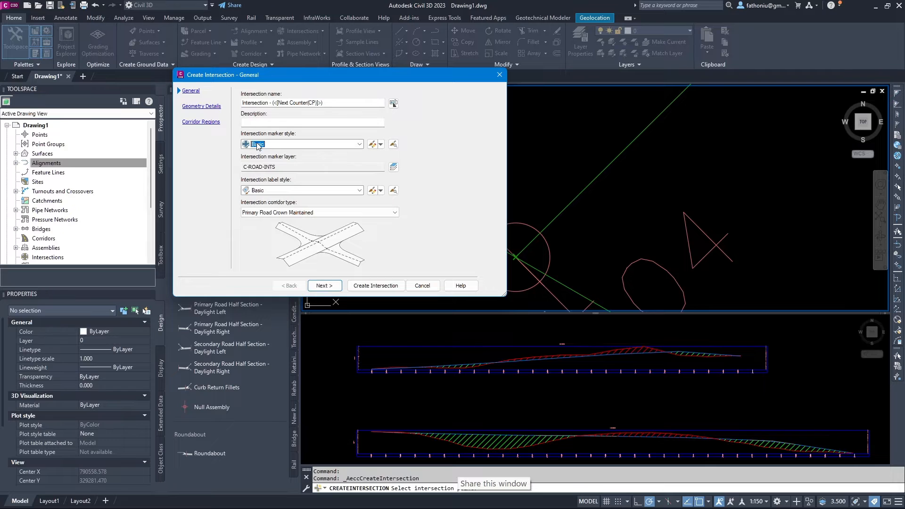
left_click(264, 190)
left_click(266, 191)
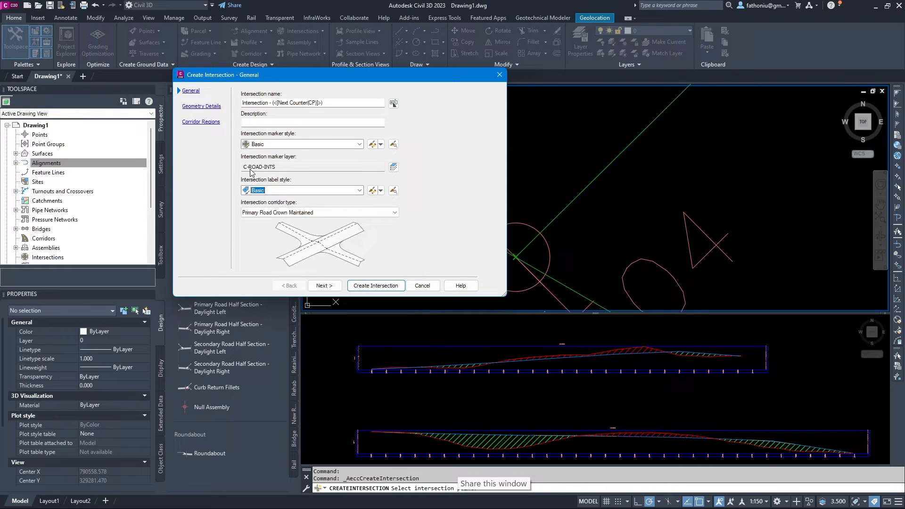
left_click(202, 106)
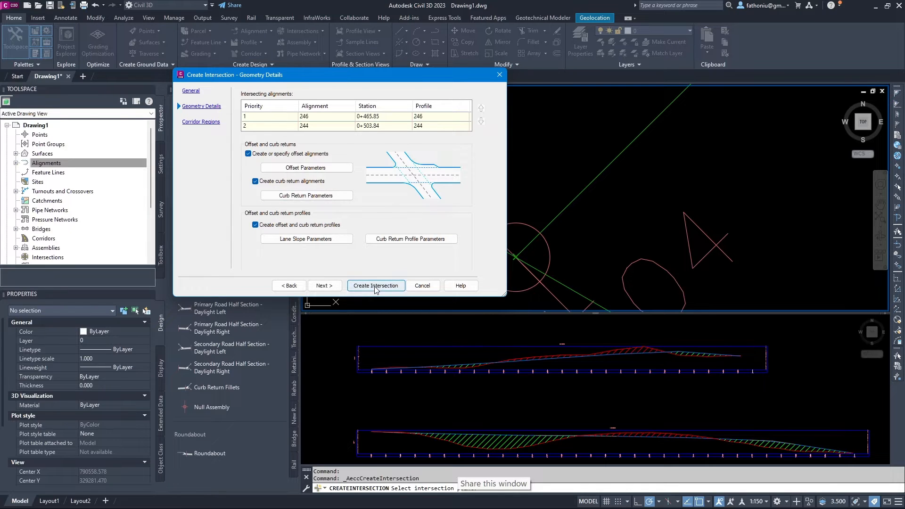
left_click(204, 123)
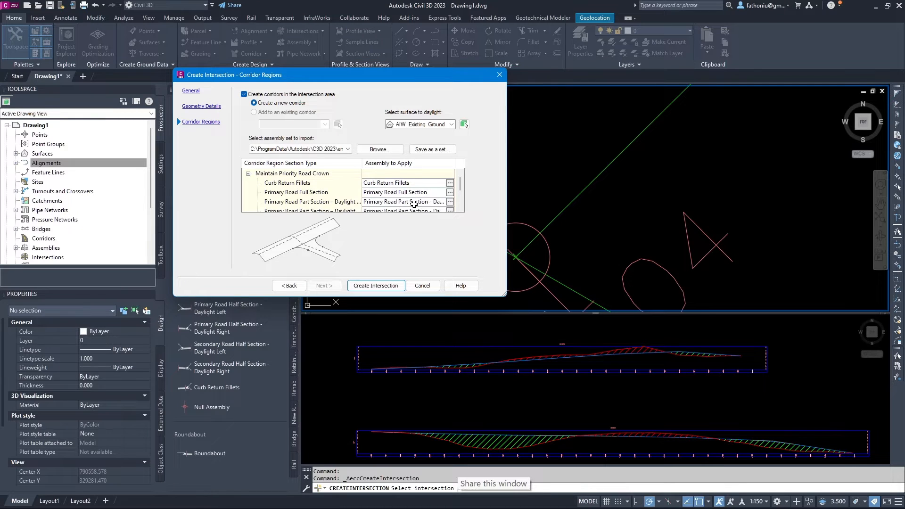
scroll(414, 204, "down", 1)
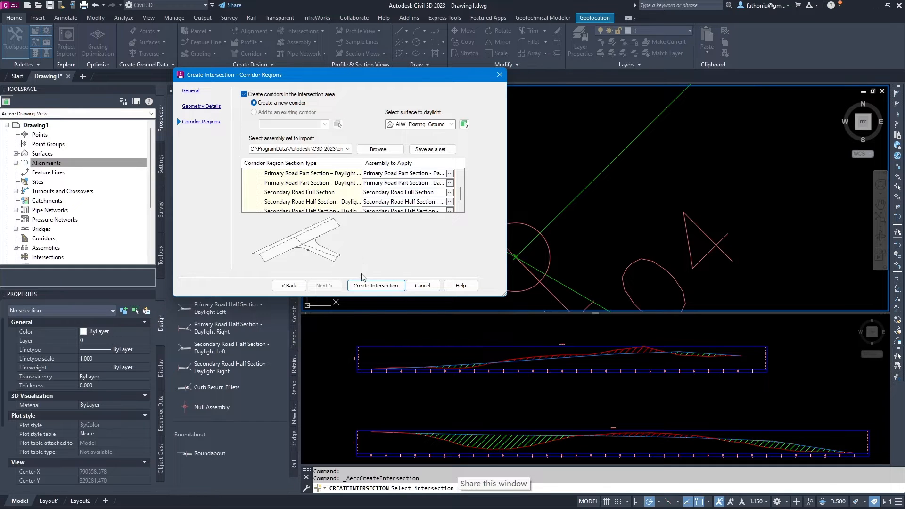
left_click(372, 286)
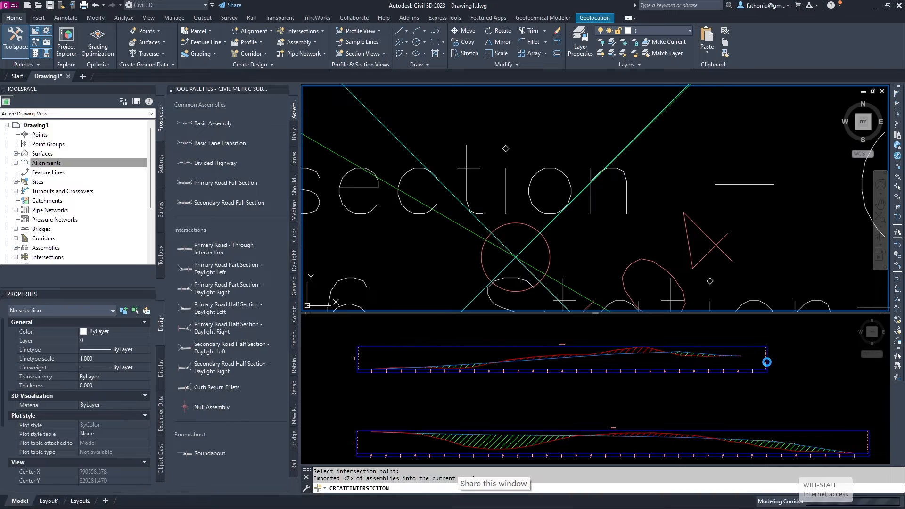
scroll(585, 232, "down", 14)
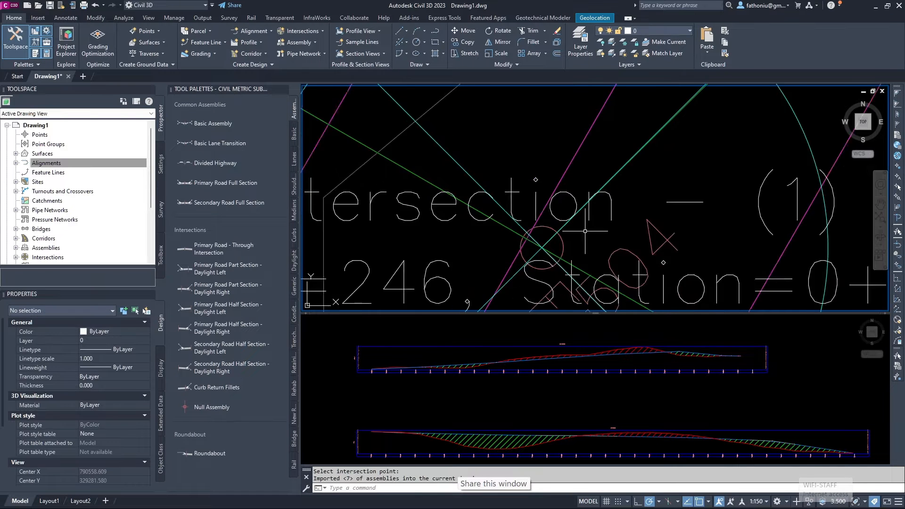
scroll(586, 232, "down", 5)
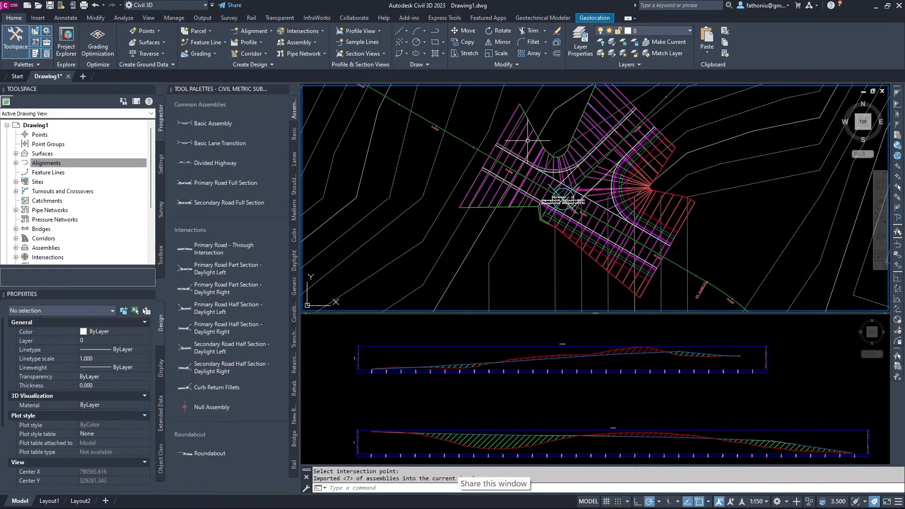
left_click(524, 128)
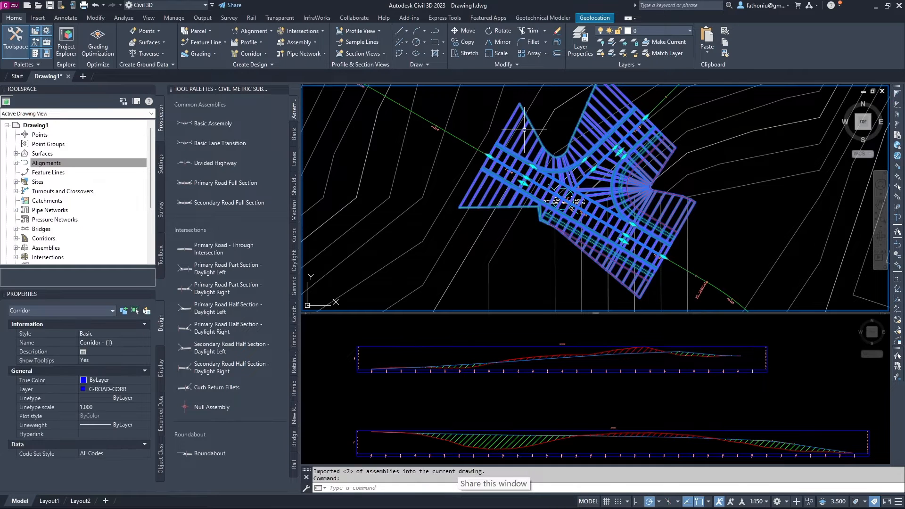
scroll(556, 197, "up", 2)
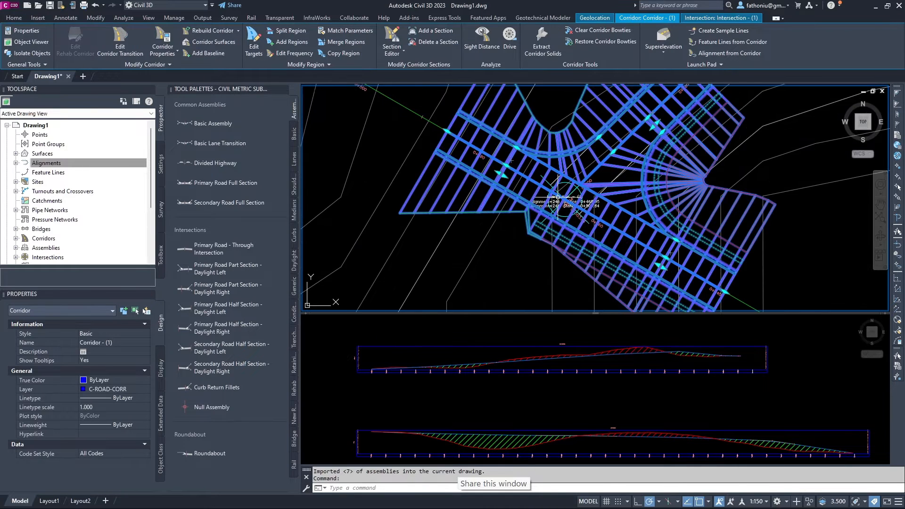
middle_click_drag(546, 183, 575, 224)
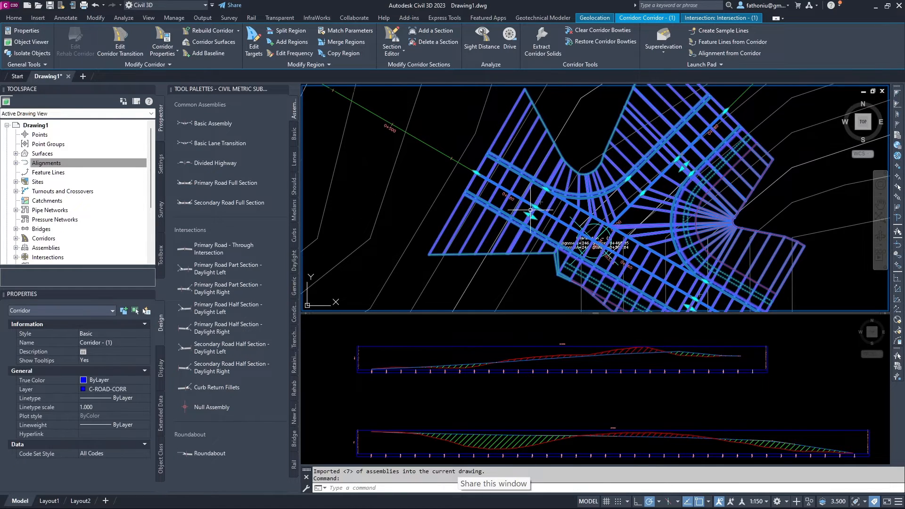
scroll(522, 208, "up", 4)
scroll(534, 211, "up", 4)
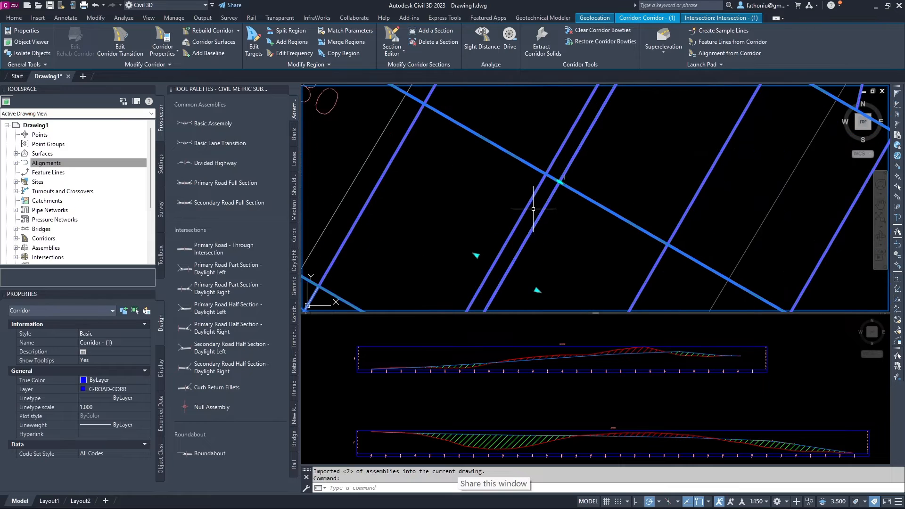
scroll(534, 203, "down", 6)
middle_click_drag(578, 216, 509, 135)
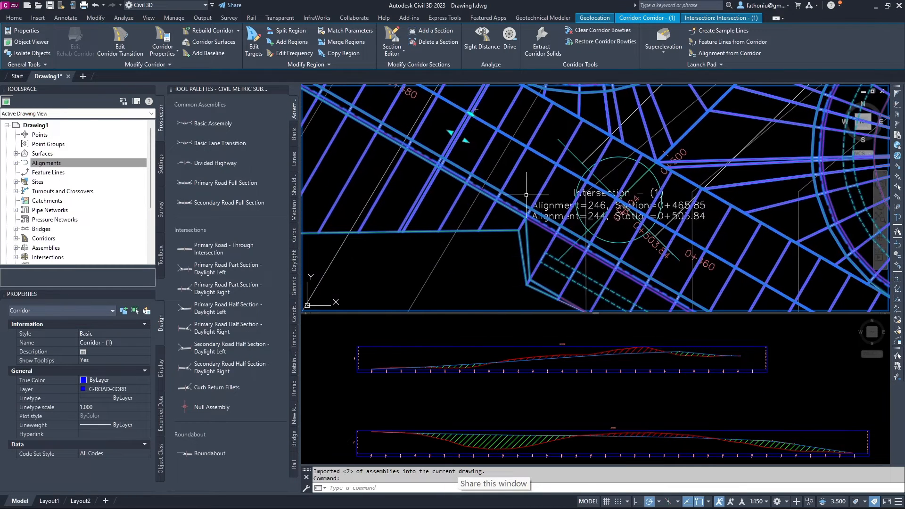
scroll(620, 253, "down", 2)
left_click(568, 185)
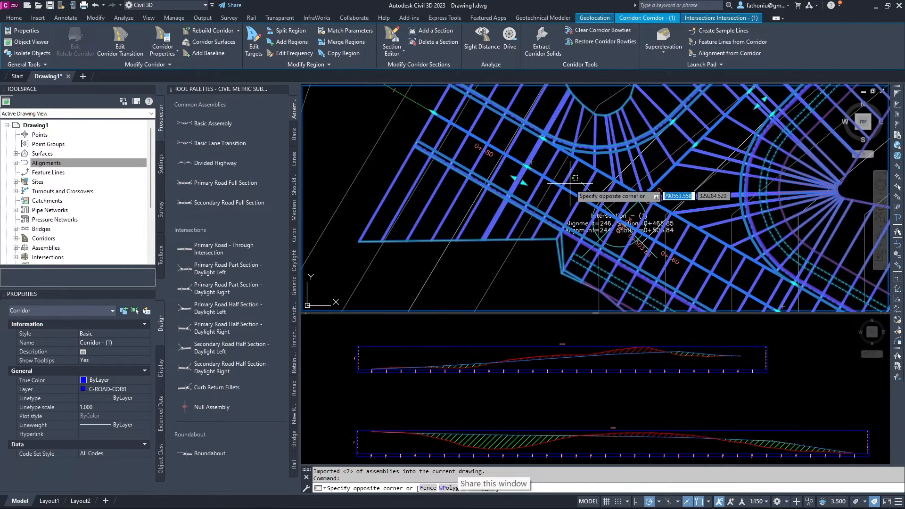
scroll(656, 251, "down", 2)
key("Escape")
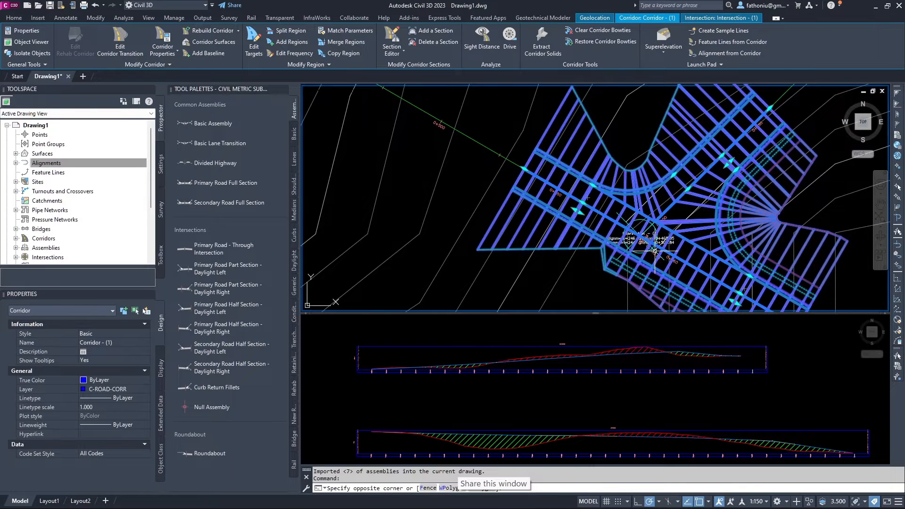
middle_click_drag(737, 273, 639, 202)
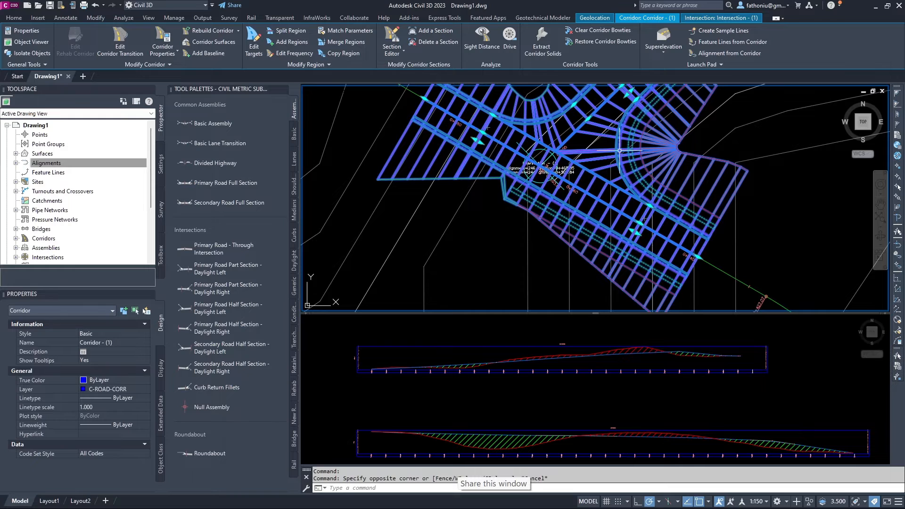
key("Escape")
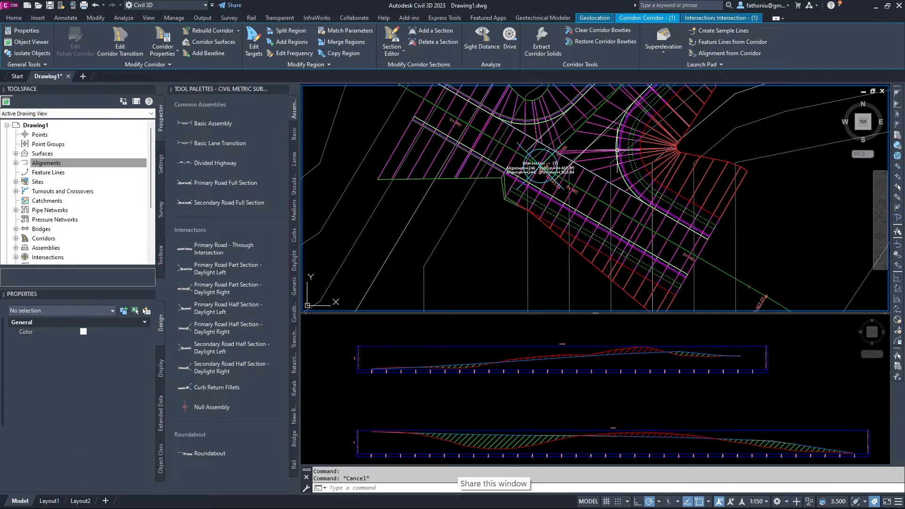
left_click(612, 141)
left_click(608, 134)
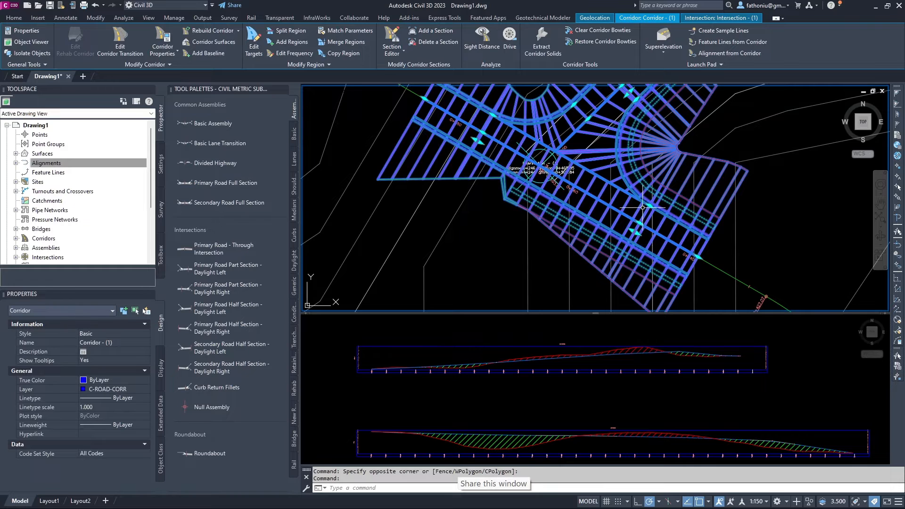
middle_click_drag(539, 155, 527, 212)
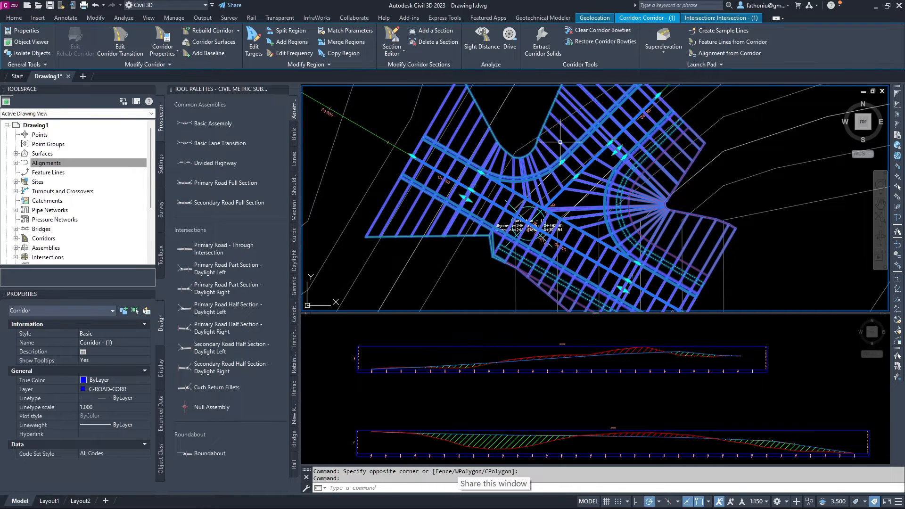
scroll(551, 151, "down", 5)
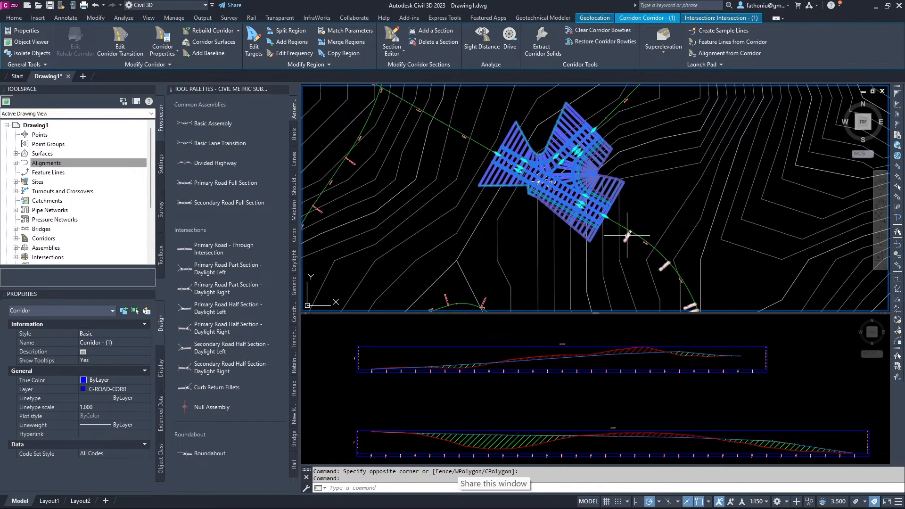
scroll(628, 226, "up", 5)
middle_click_drag(663, 259, 541, 145)
middle_click_drag(644, 261, 590, 200)
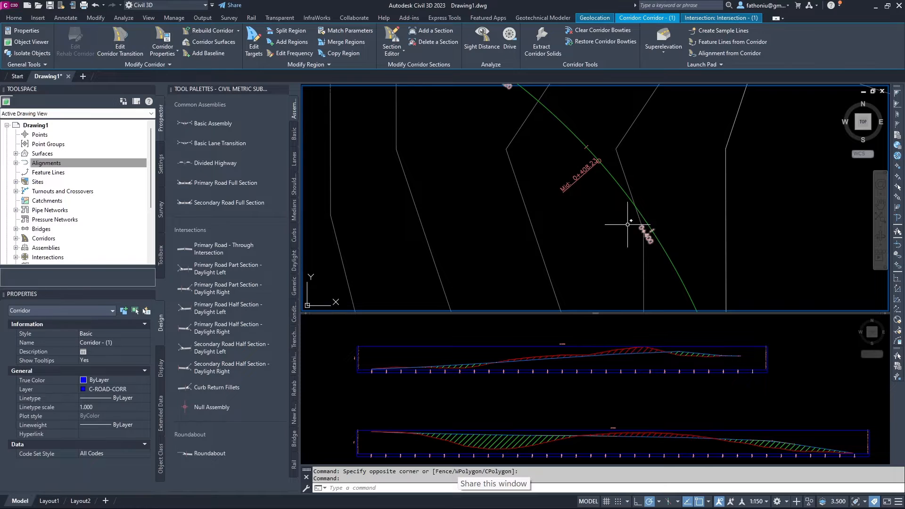
middle_click_drag(536, 117, 616, 224)
mouse_move(576, 195)
middle_mouse_down()
mouse_move(604, 237)
mouse_move(711, 328)
middle_mouse_up()
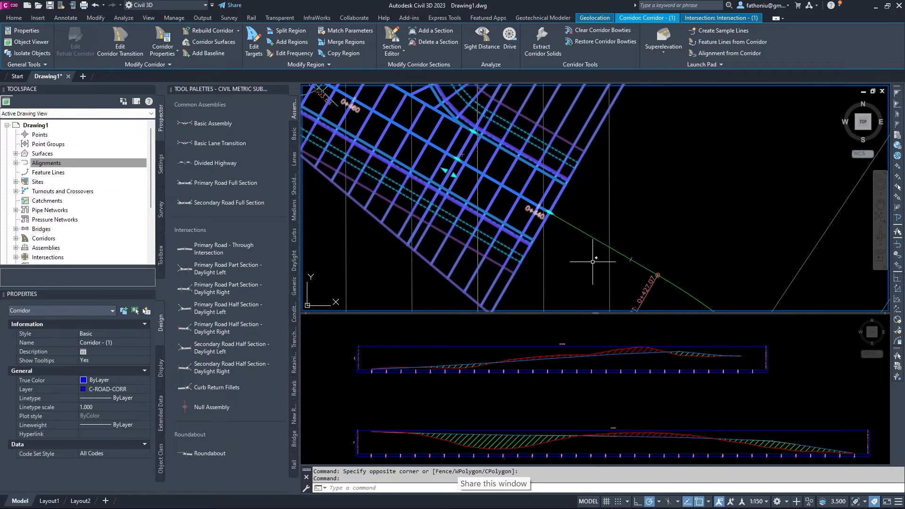
scroll(376, 119, "down", 4)
middle_click_drag(376, 119, 538, 255)
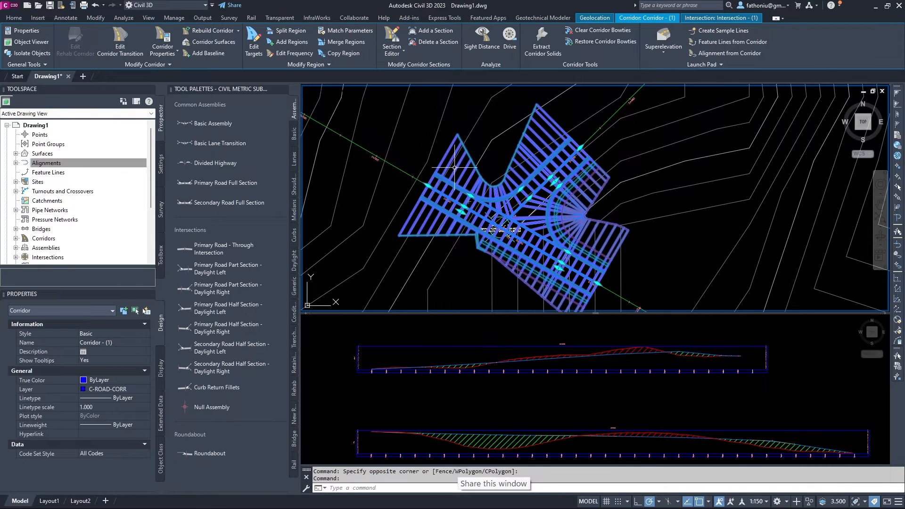
scroll(512, 223, "up", 4)
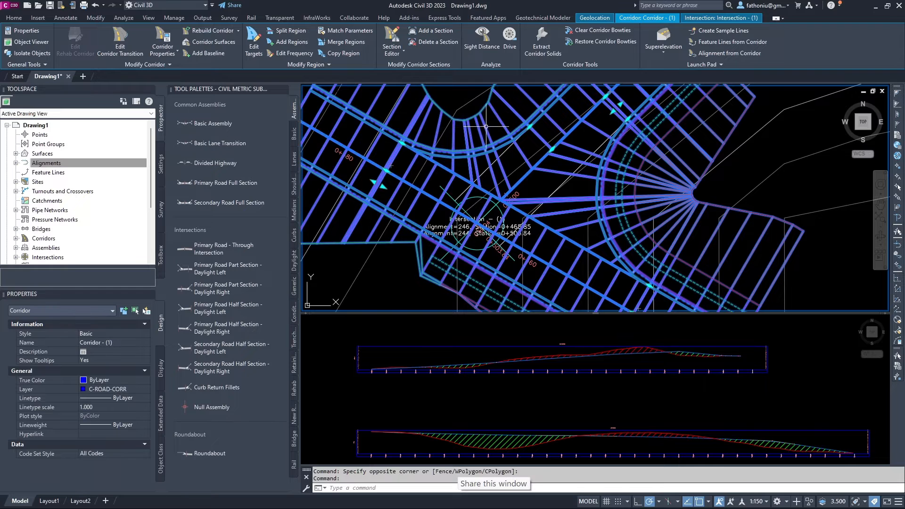
scroll(513, 199, "down", 5)
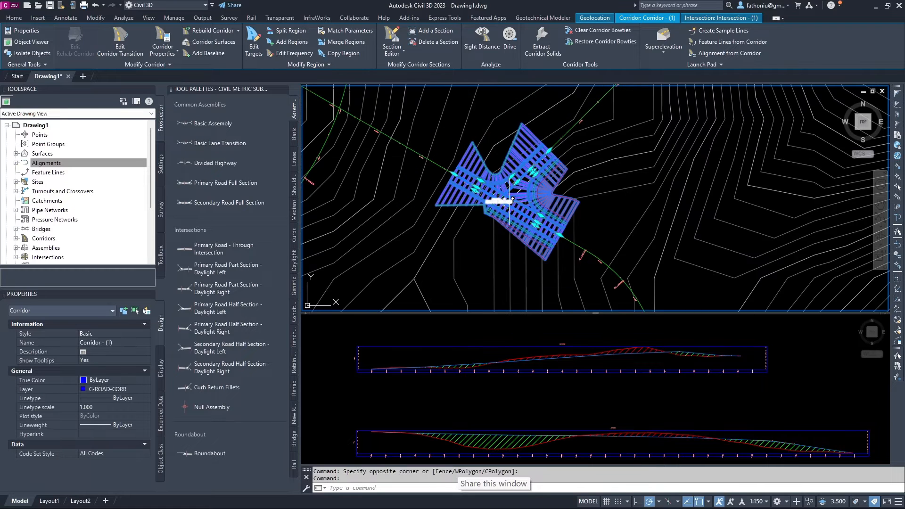
left_click(495, 346)
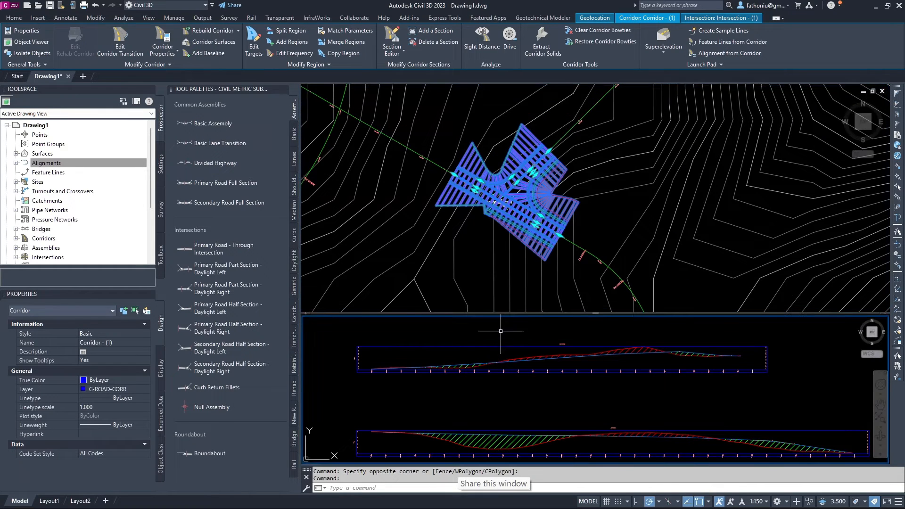
Pan the lower viewport toward the assembly markers below the profile views.
scroll(510, 343, "down", 5)
scroll(510, 343, "down", 5)
middle_click_drag(502, 385, 498, 430)
scroll(525, 380, "up", 5)
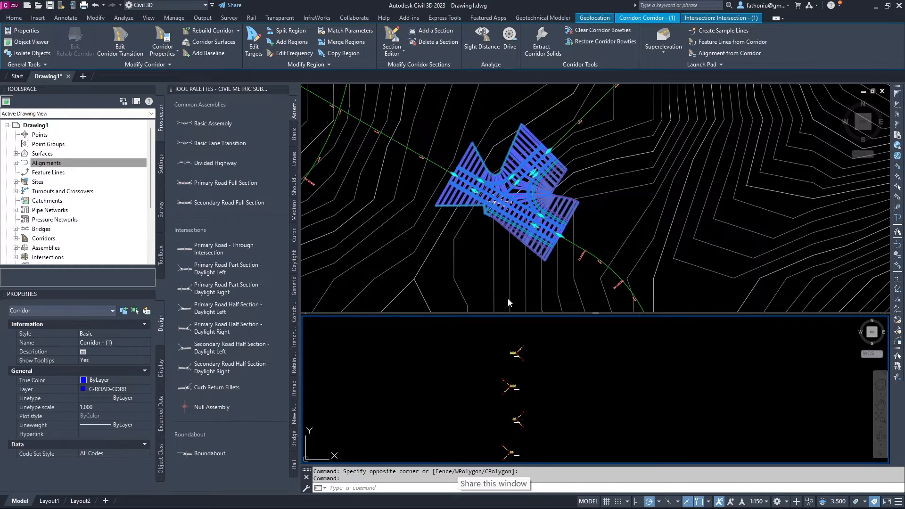
middle_click_drag(526, 374, 561, 384)
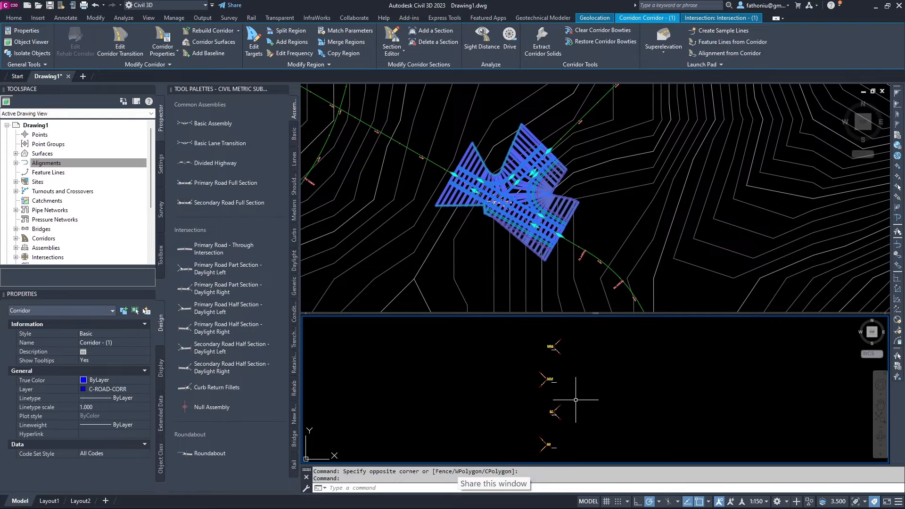
scroll(542, 405, "down", 5)
middle_click_drag(477, 372, 536, 301)
middle_click_drag(550, 355, 523, 366)
Zoom in and centre the Primary Road Full Section assembly in the lower viewport.
scroll(506, 419, "up", 5)
scroll(529, 429, "up", 7)
scroll(468, 365, "up", 5)
middle_click_drag(545, 409, 506, 424)
scroll(521, 364, "up", 4)
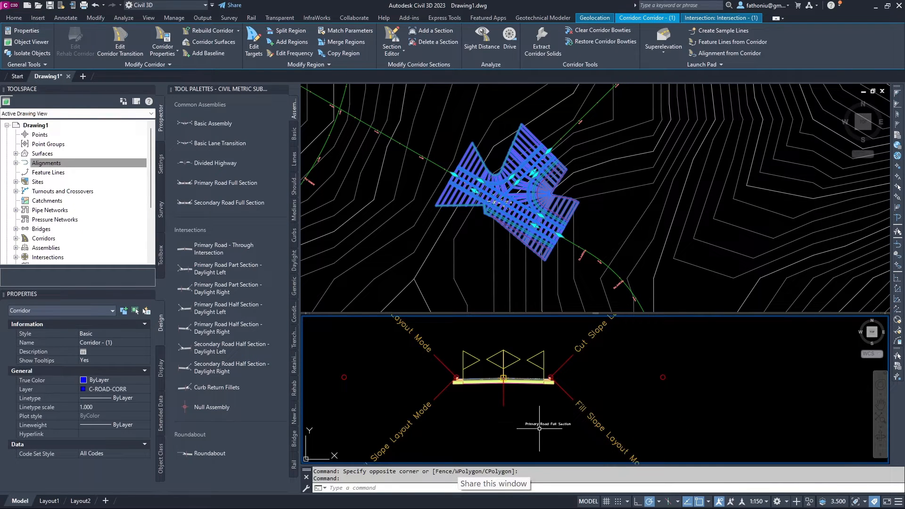
scroll(531, 407, "up", 4)
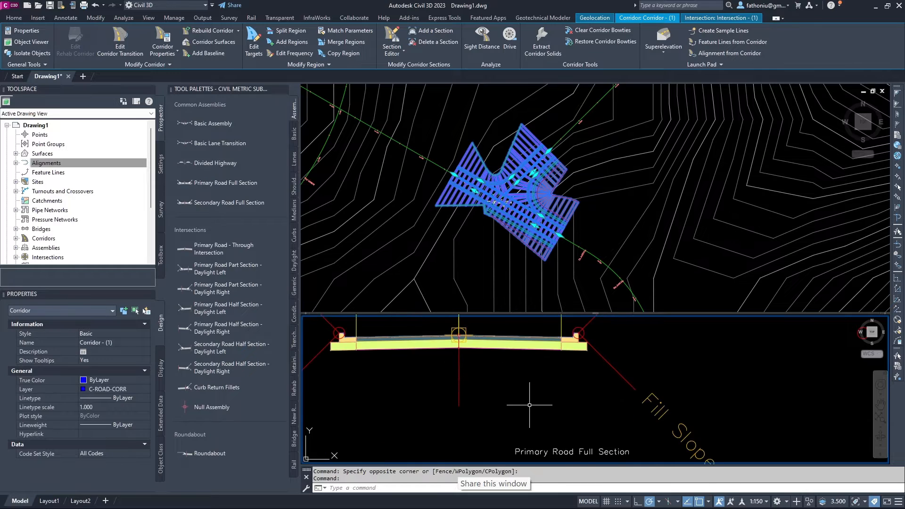
middle_click_drag(524, 387, 536, 436)
middle_click_drag(521, 379, 573, 411)
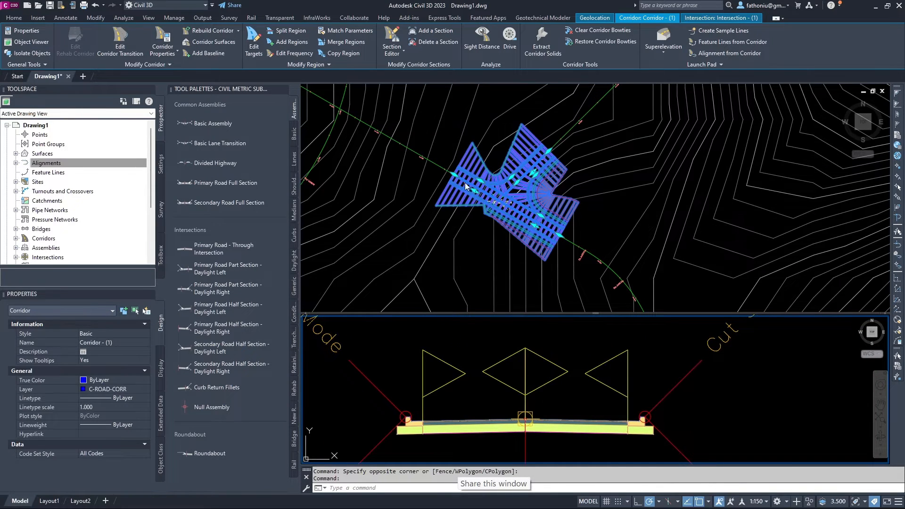
Clear the corridor selection and make the plan viewport active again.
key("Escape")
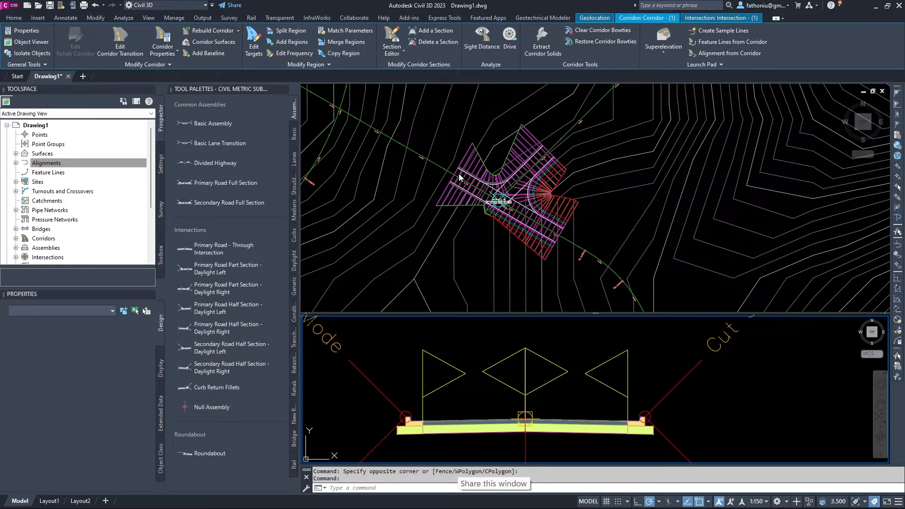
left_click(460, 175)
key("Escape")
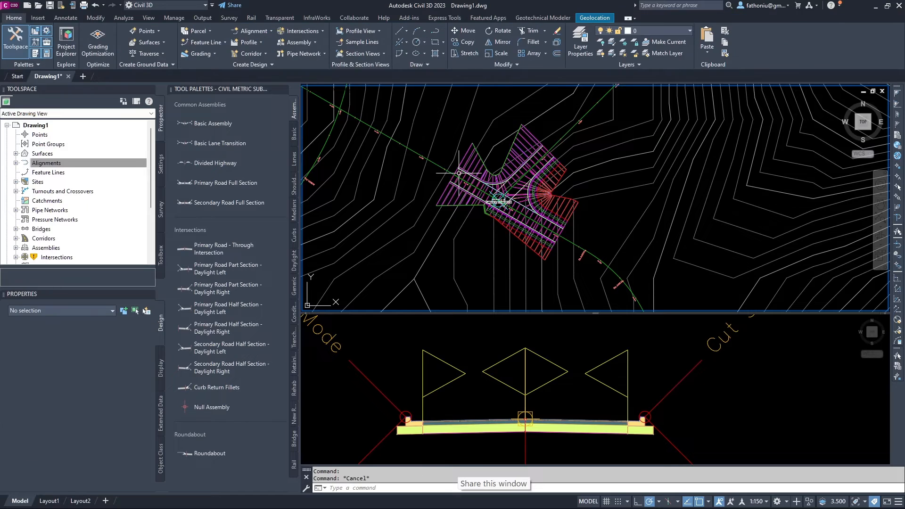
Select the intersection corridor and launch Region Properties from the Corridor tab's Modify Region panel.
left_click(464, 159)
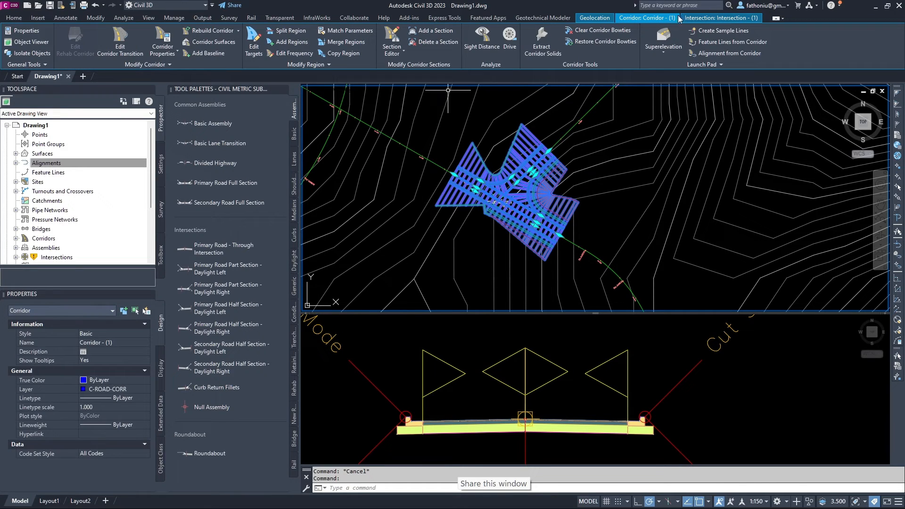
left_click(714, 18)
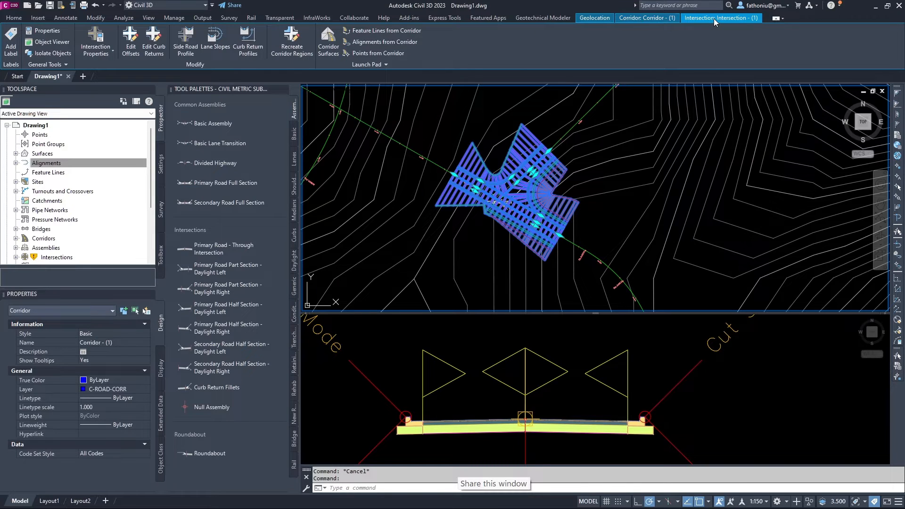
left_click(634, 19)
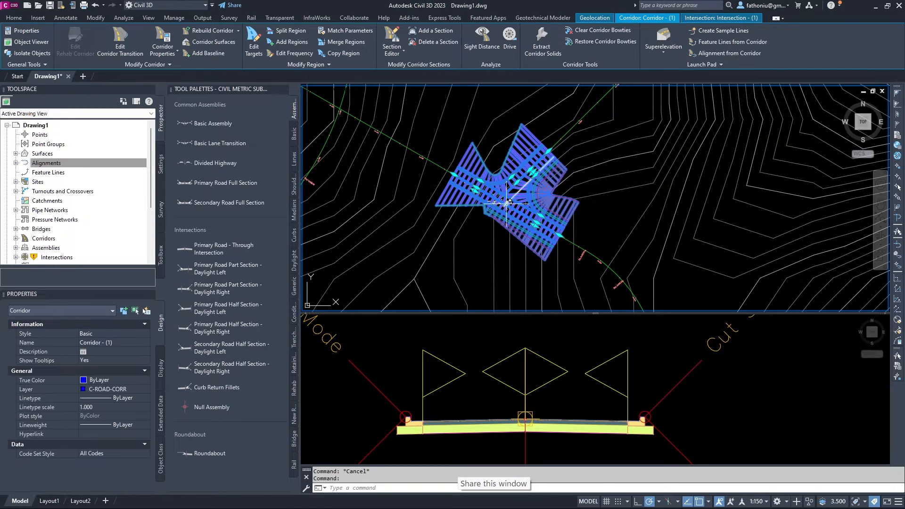
scroll(481, 161, "up", 2)
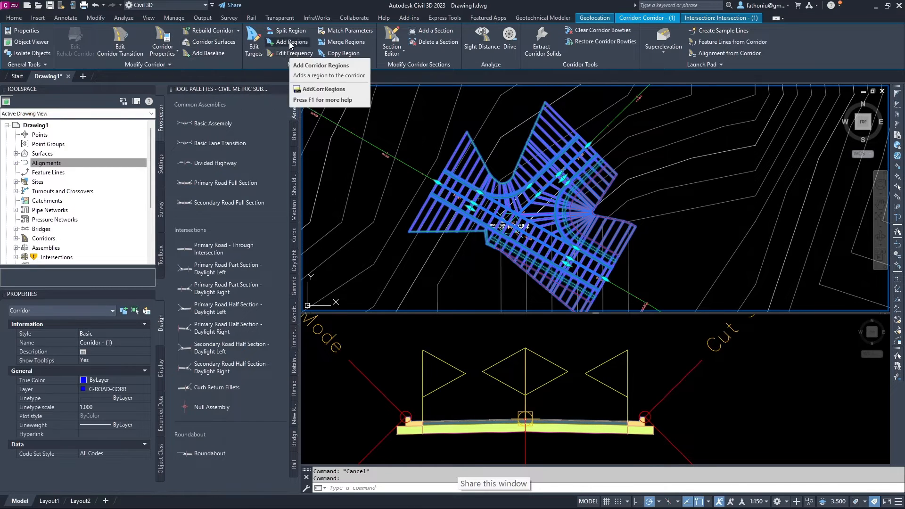
left_click(329, 63)
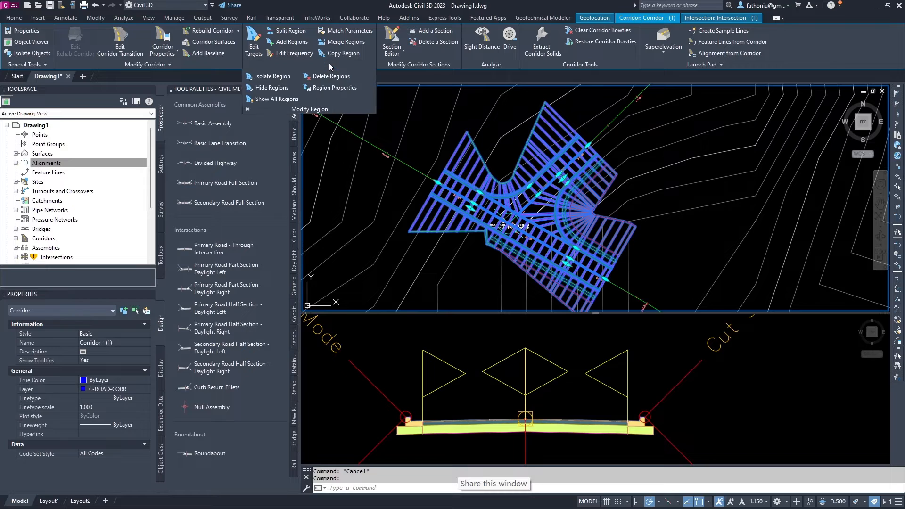
left_click(335, 88)
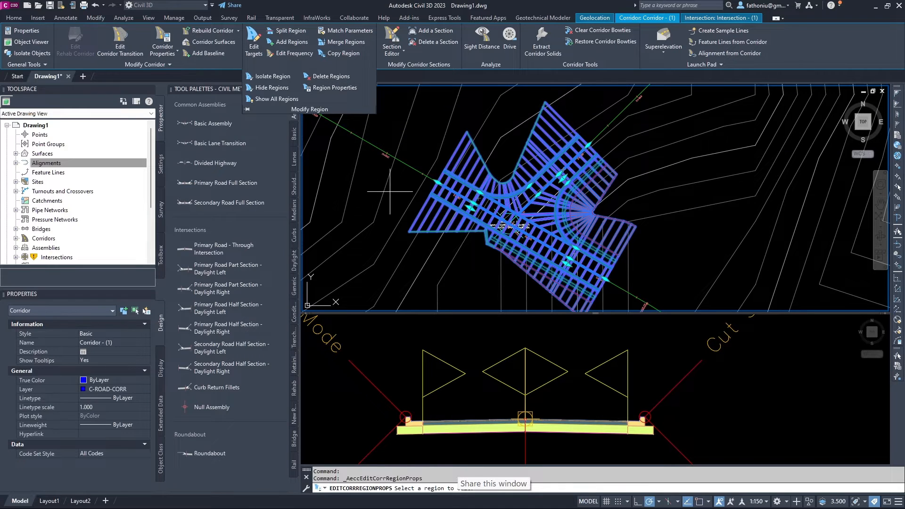
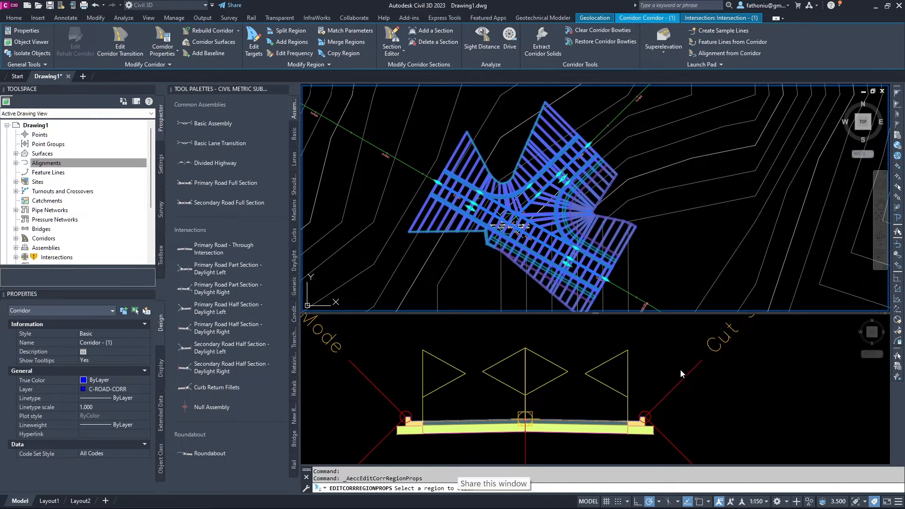
Zoom the assembly viewport in and out to inspect the assembly.
scroll(677, 388, "down", 6)
scroll(677, 388, "up", 4)
scroll(705, 232, "down", 4)
scroll(707, 230, "up", 4)
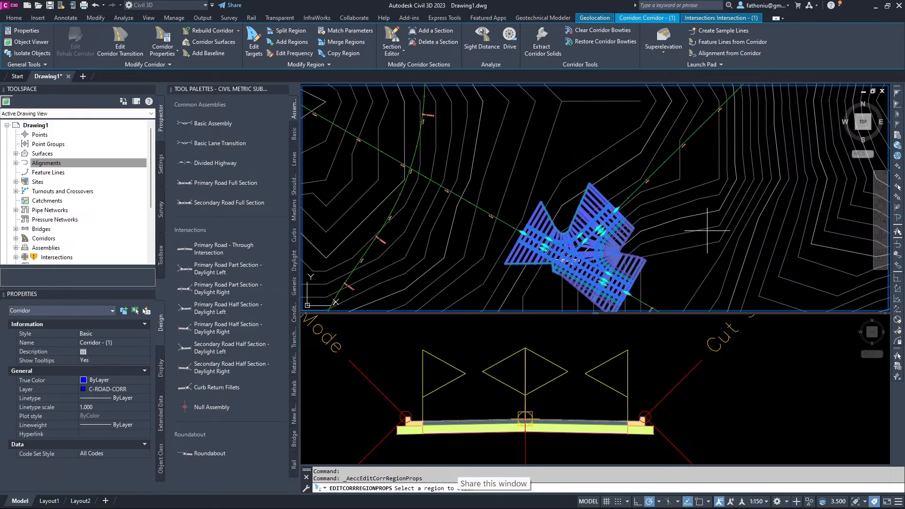
left_click(662, 346)
scroll(663, 346, "down", 5)
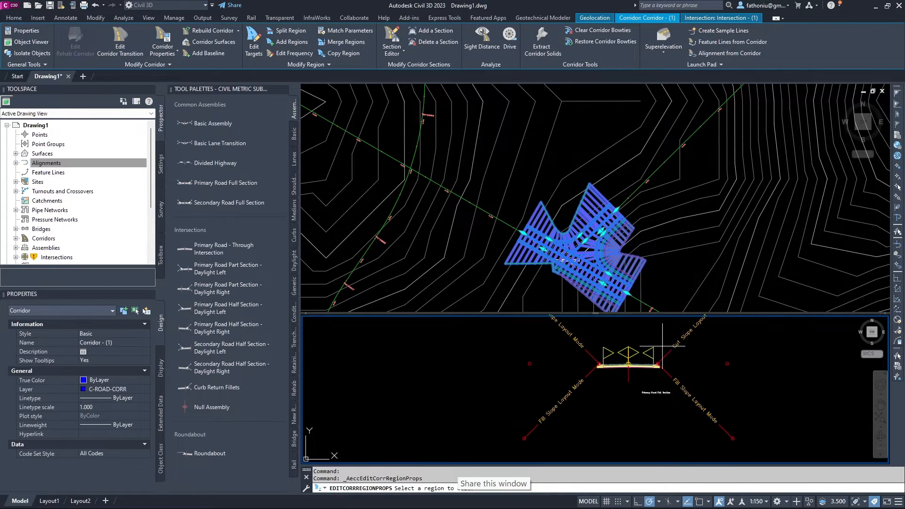
scroll(658, 364, "down", 8)
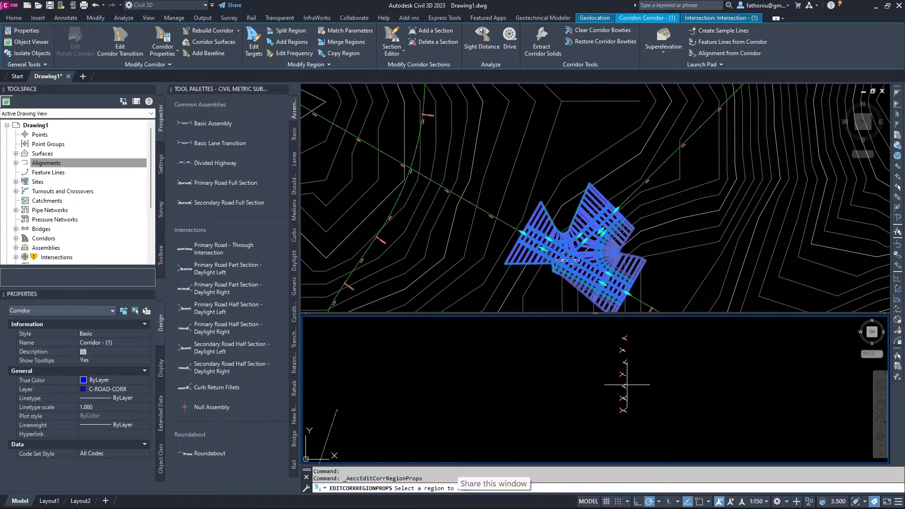
scroll(624, 342, "up", 6)
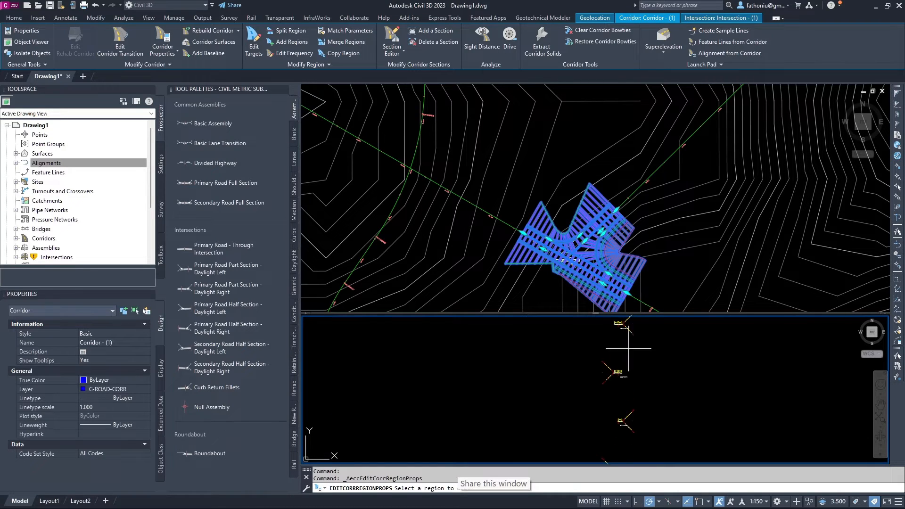
scroll(598, 349, "up", 3)
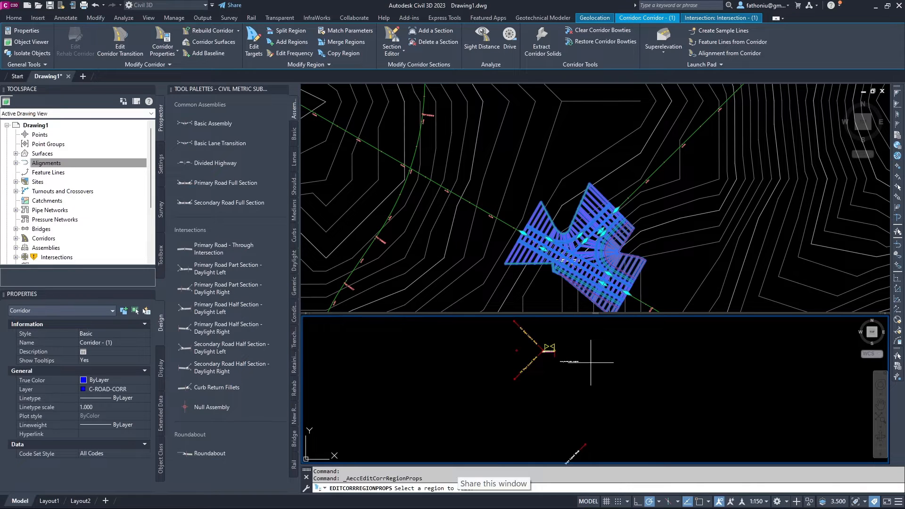
Select the Primary Road Full Section corridor region and open its Assembly property list.
left_click(533, 247)
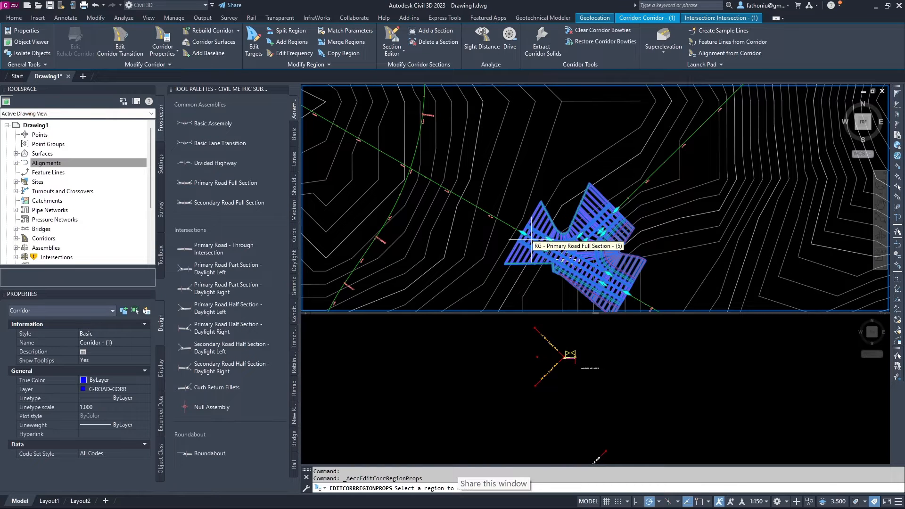
left_click(532, 246)
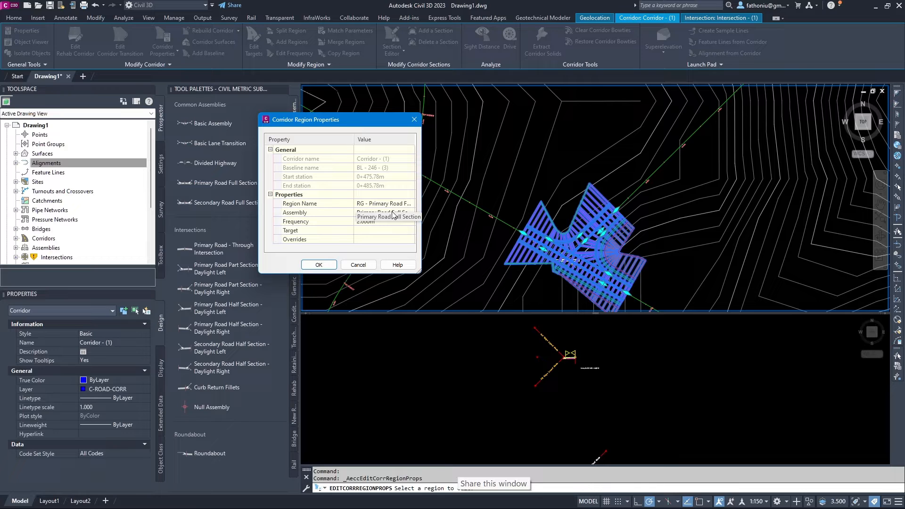
left_click(393, 214)
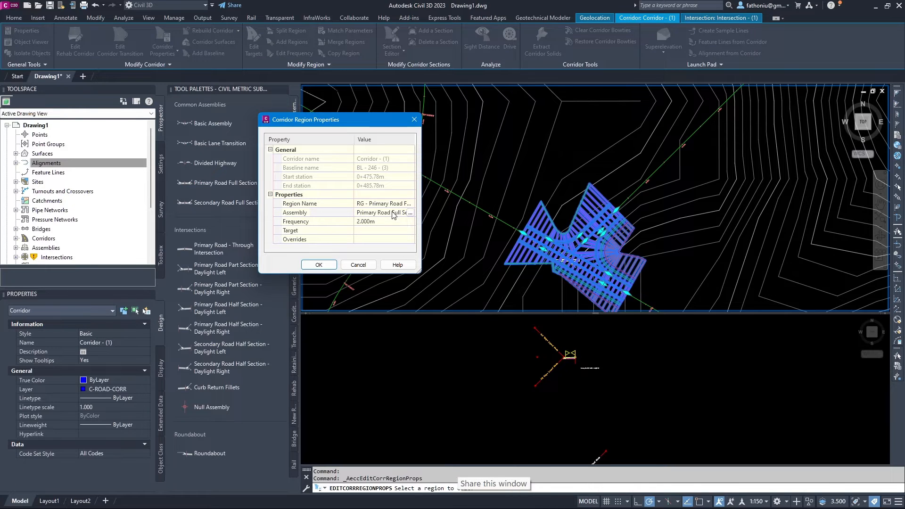
left_click(410, 215)
left_click(410, 213)
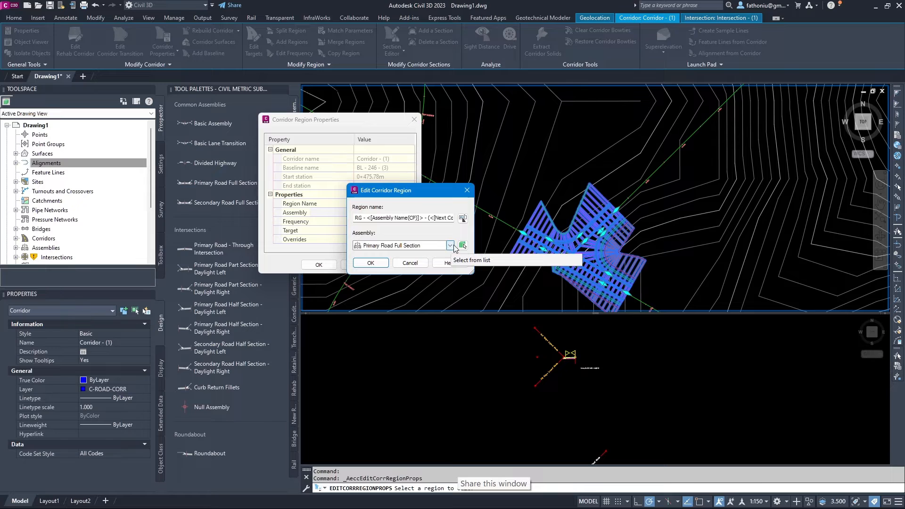
left_click(450, 245)
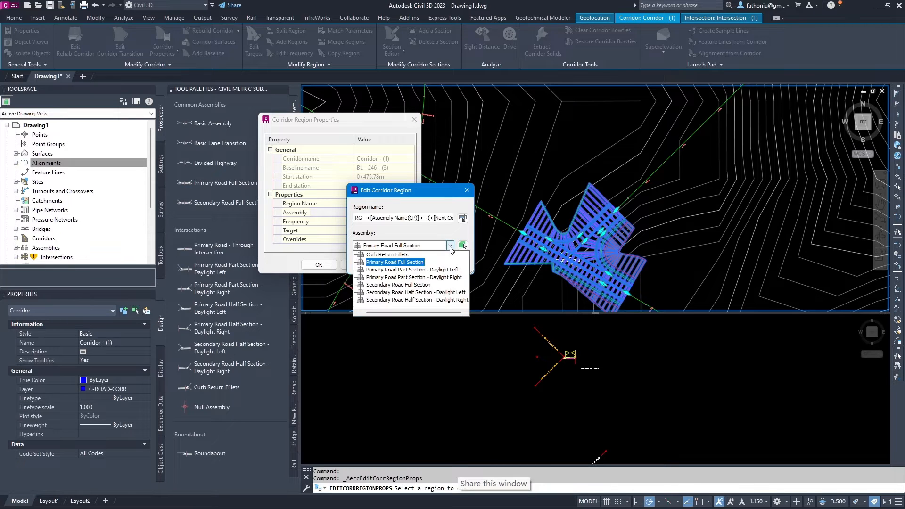
left_click(450, 246)
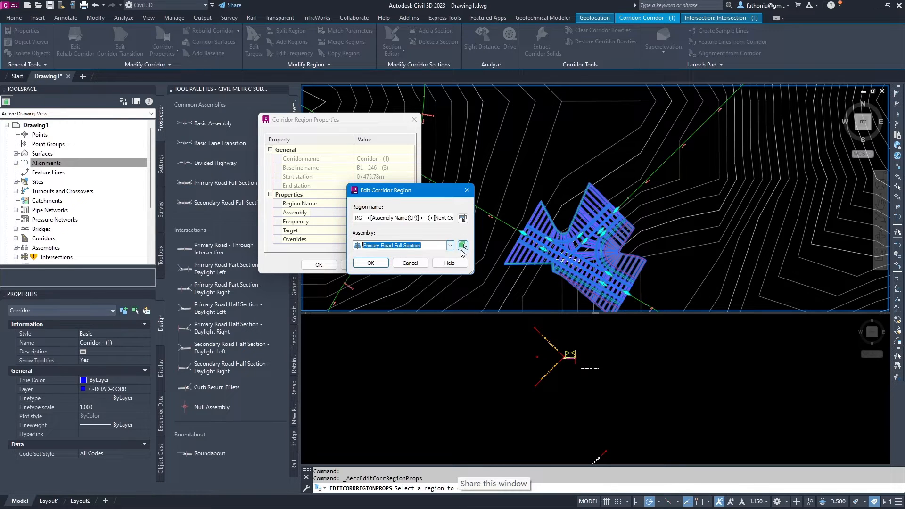
Re-pick the Primary Road Full Section assembly from the drawing, then close Region Properties unchanged.
left_click(463, 246)
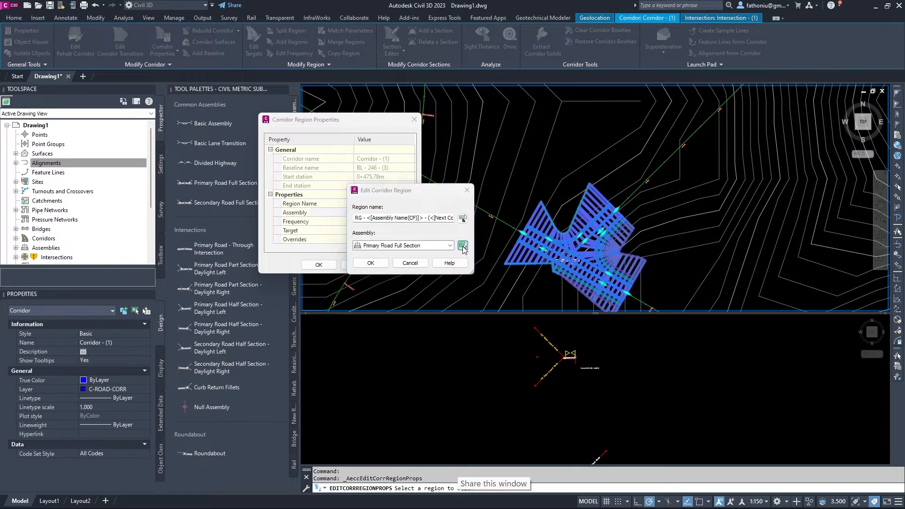
scroll(568, 399, "down", 5)
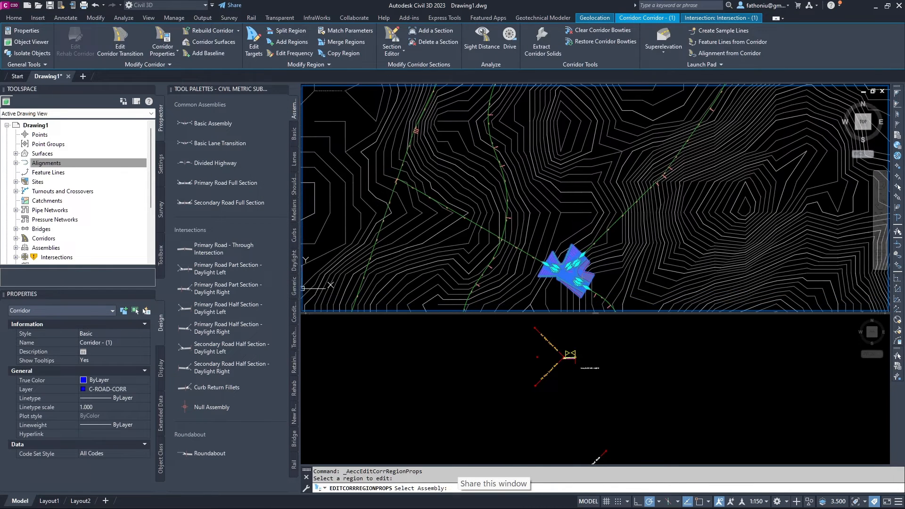
left_click(480, 382)
scroll(555, 414, "down", 4)
middle_click_drag(557, 413, 550, 329)
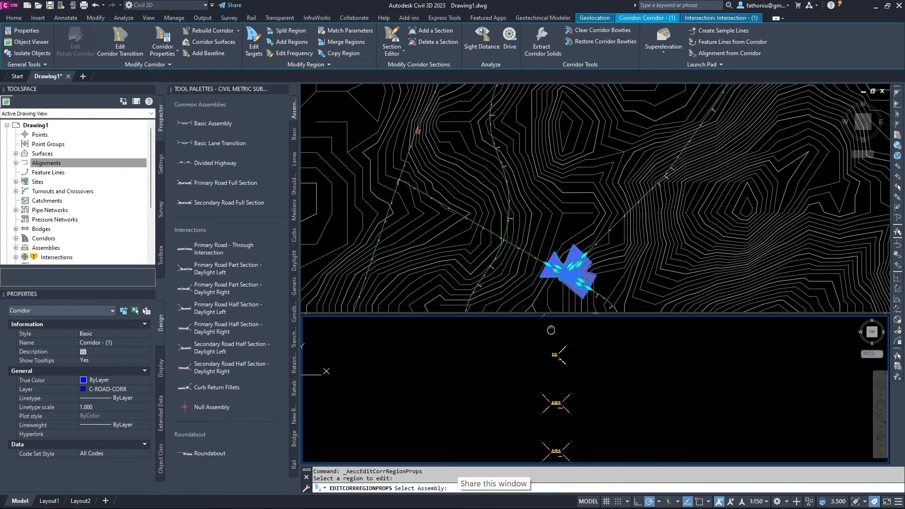
scroll(545, 428, "down", 4)
middle_click_drag(572, 426, 578, 371)
scroll(559, 381, "up", 10)
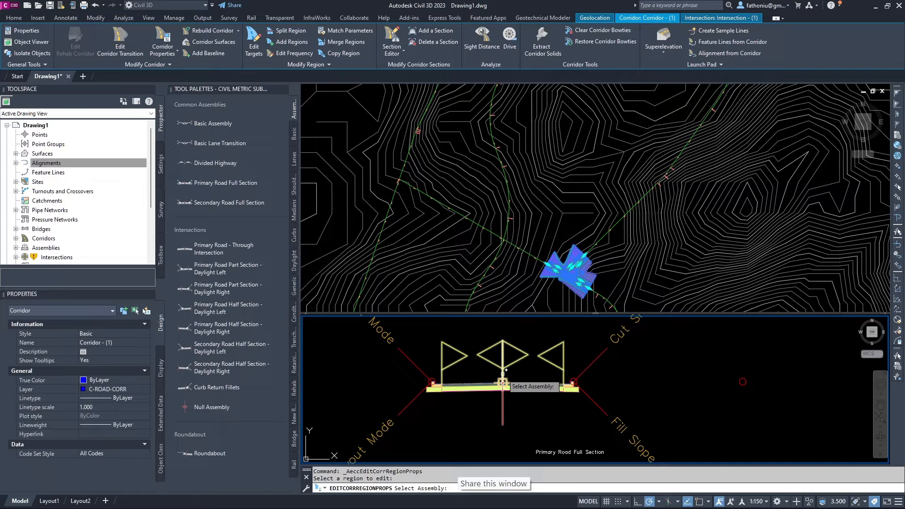
left_click(503, 381)
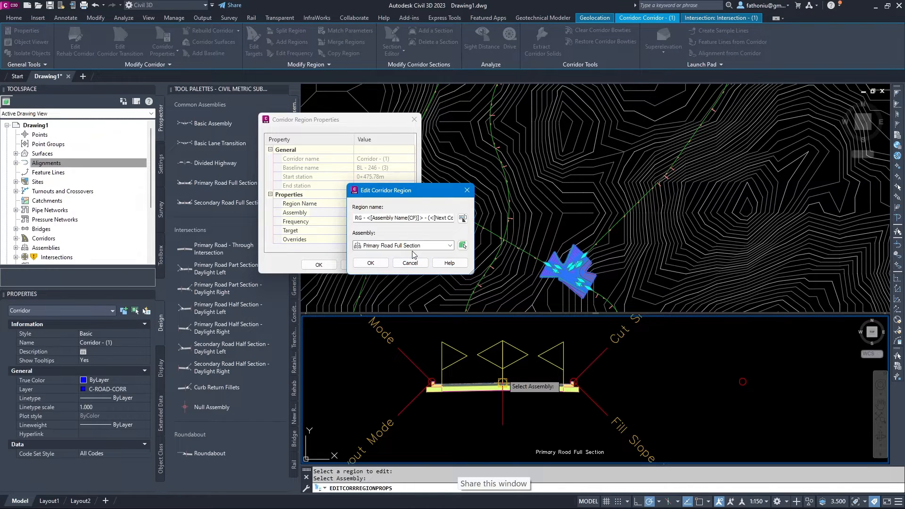
left_click(421, 263)
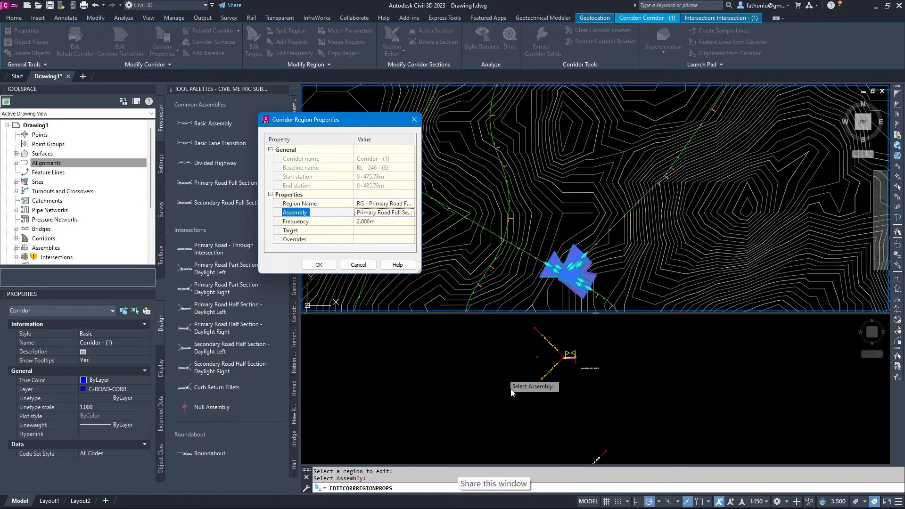
left_click(357, 263)
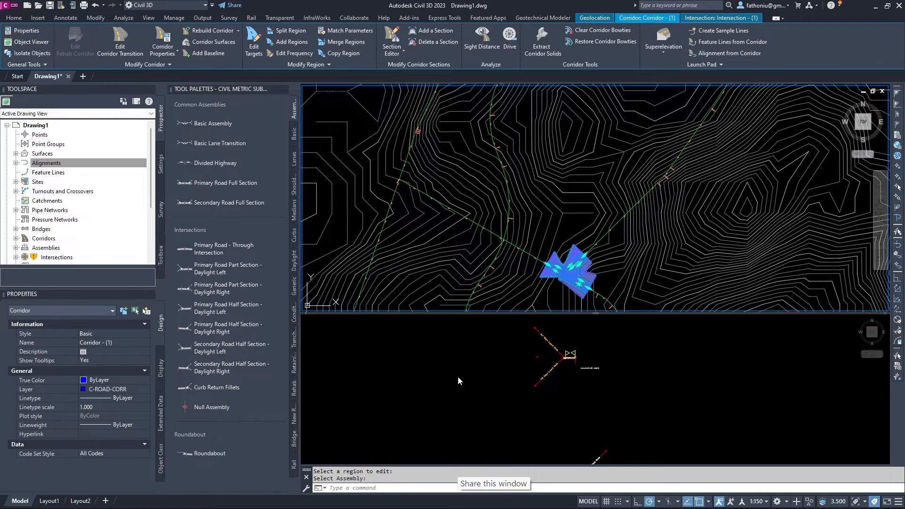
Pan and zoom the section viewport to centre the assembly and show its top markers.
scroll(457, 376, "down", 1)
left_click(458, 377)
scroll(464, 383, "down", 2)
middle_click_drag(464, 383, 493, 385)
scroll(493, 384, "up", 5)
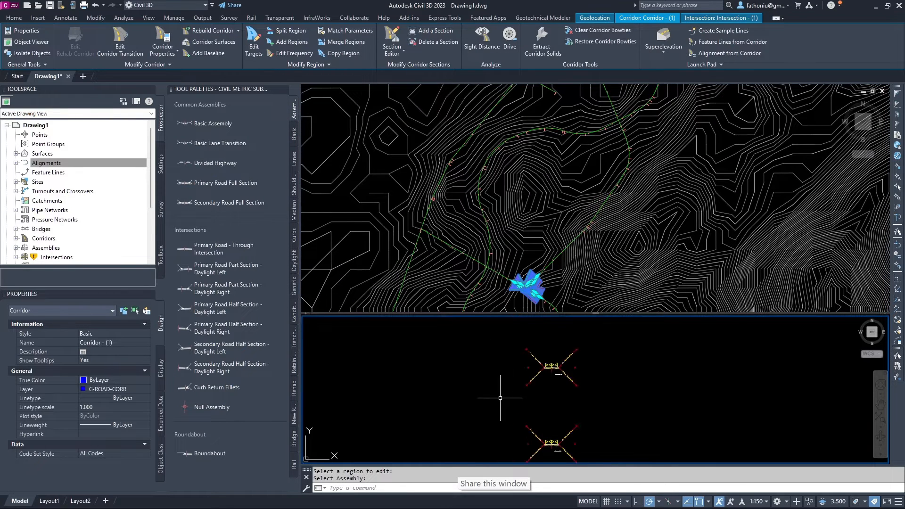
scroll(494, 414, "up", 2)
middle_click_drag(522, 436, 466, 361)
scroll(508, 392, "down", 4)
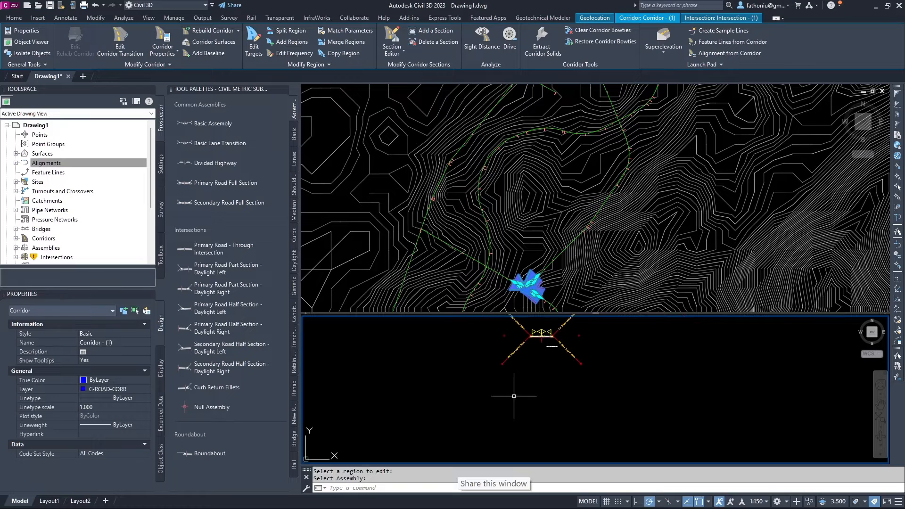
middle_click_drag(537, 385, 525, 409)
scroll(528, 373, "up", 2)
scroll(527, 370, "up", 5)
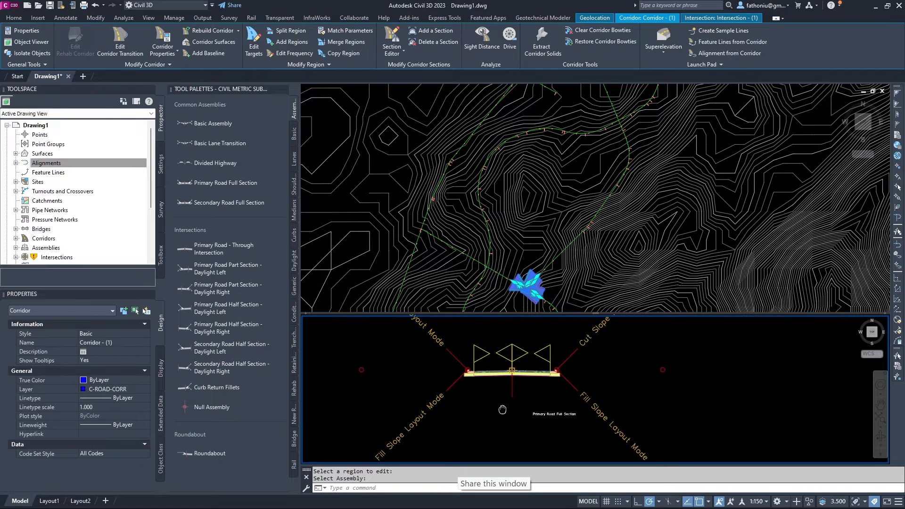
scroll(525, 388, "up", 3)
middle_click_drag(526, 387, 535, 416)
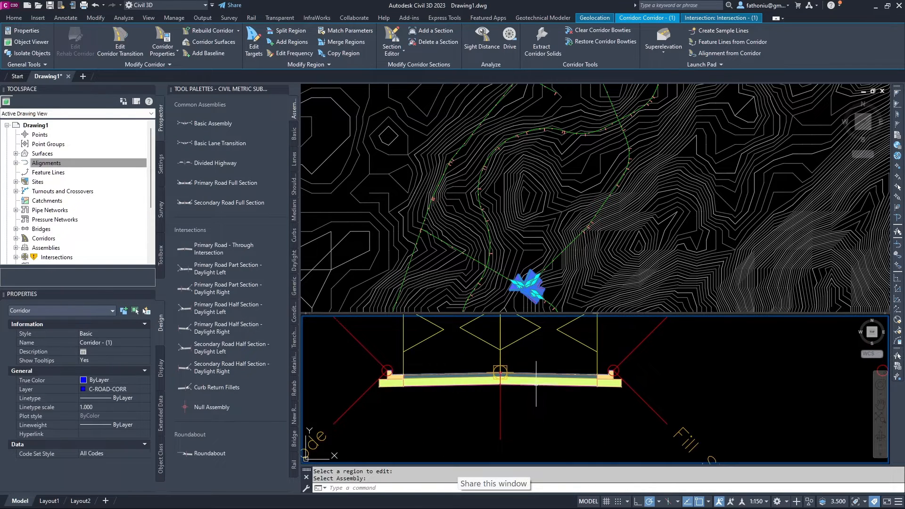
Select the right lane and hide the tool palettes to make room for Properties.
left_click(537, 380)
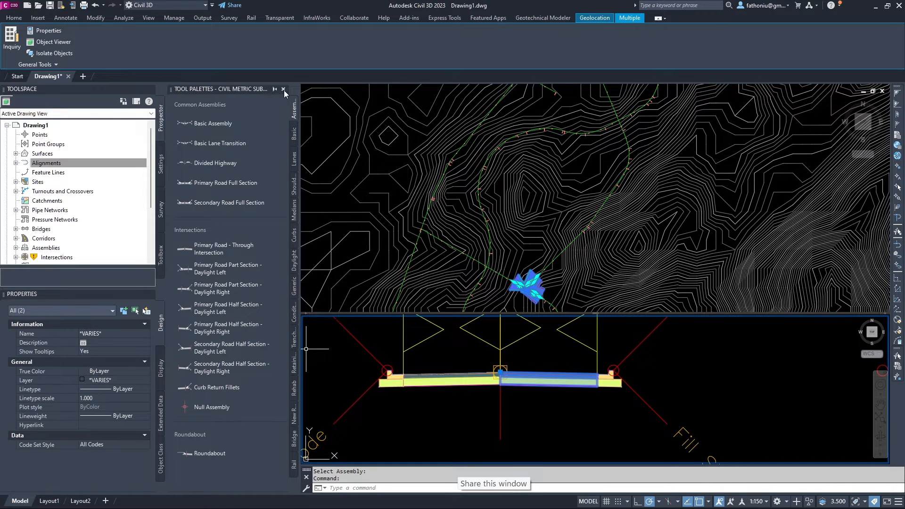
left_click(284, 90)
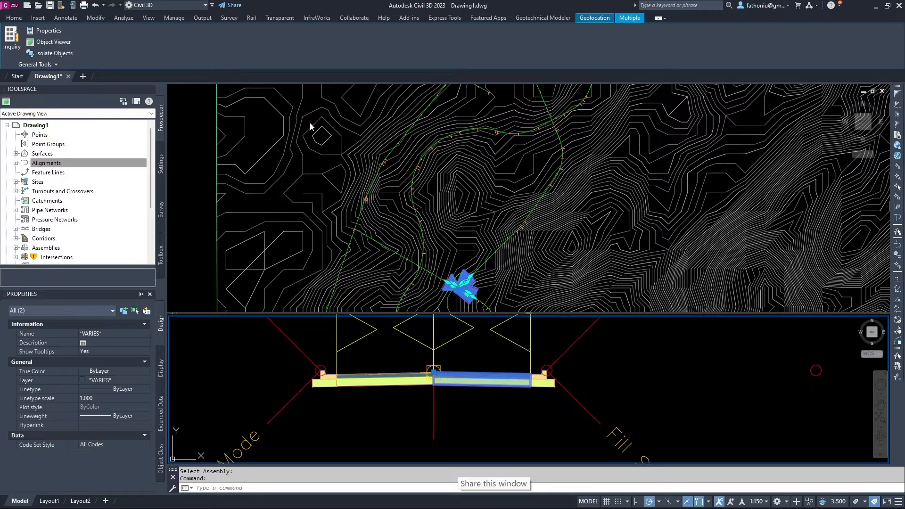
left_click_drag(205, 109, 183, 87)
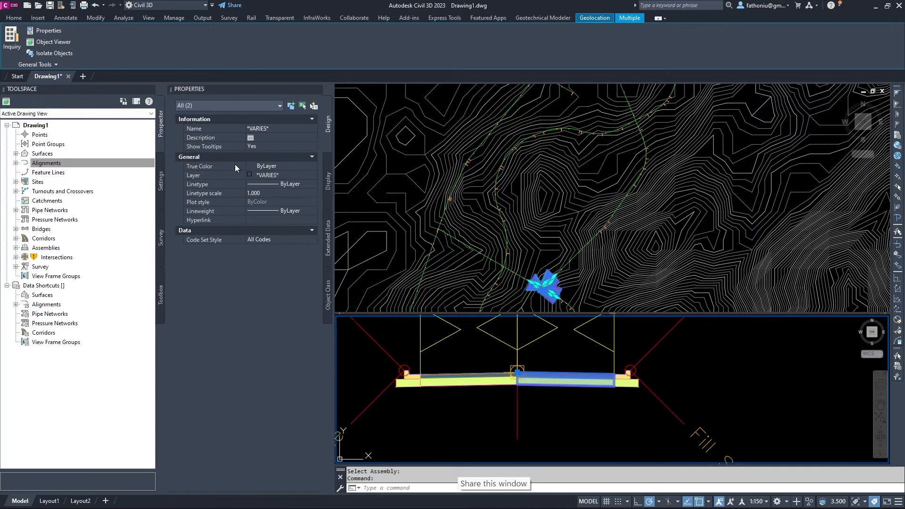
Clear the selection and select the right LaneSuperelevationAOR subassembly (3.600m wide).
key("Escape")
key("Escape")
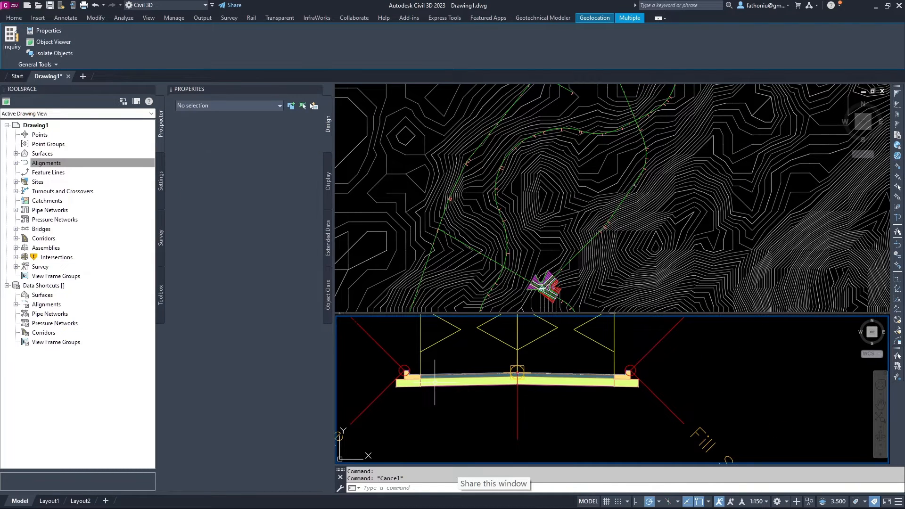
left_click(471, 407)
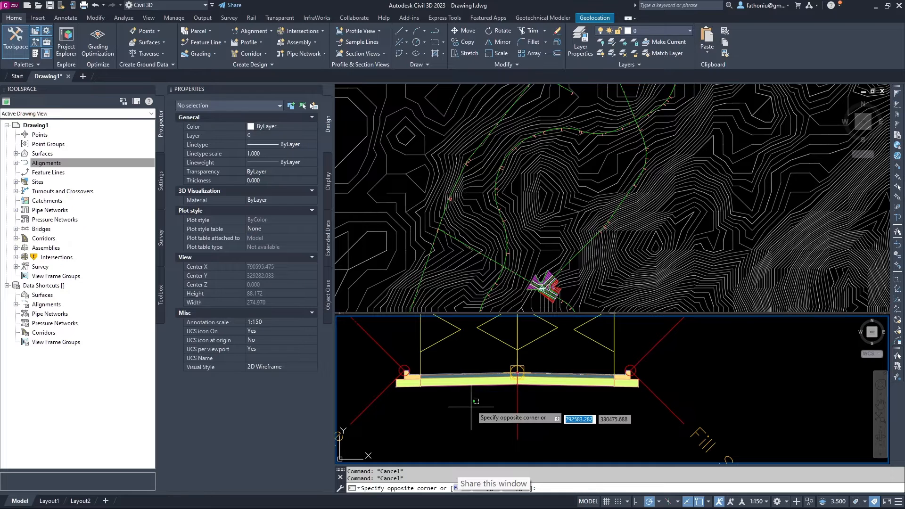
left_click(430, 395)
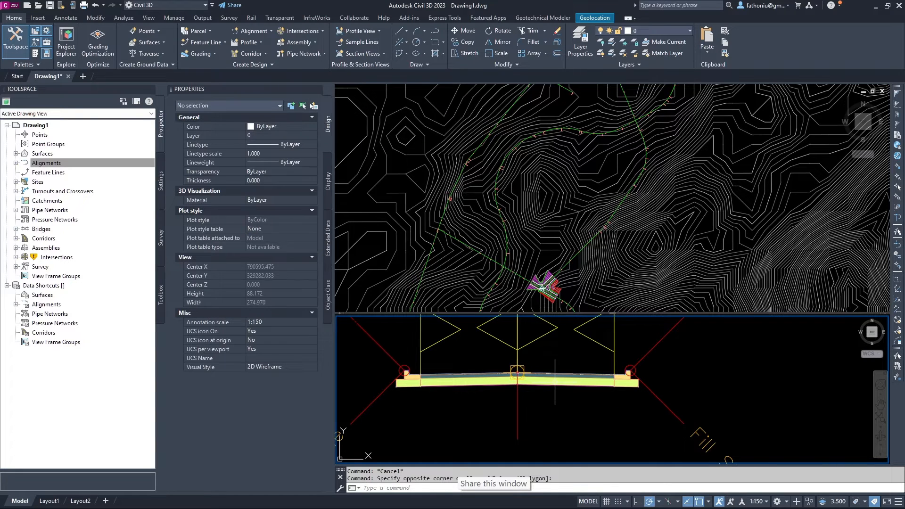
left_click(555, 382)
key("Escape")
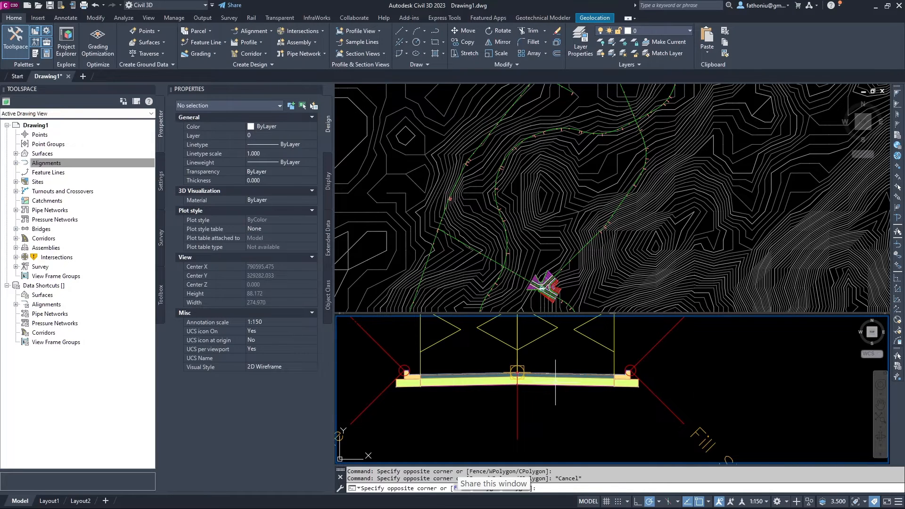
left_click(555, 384)
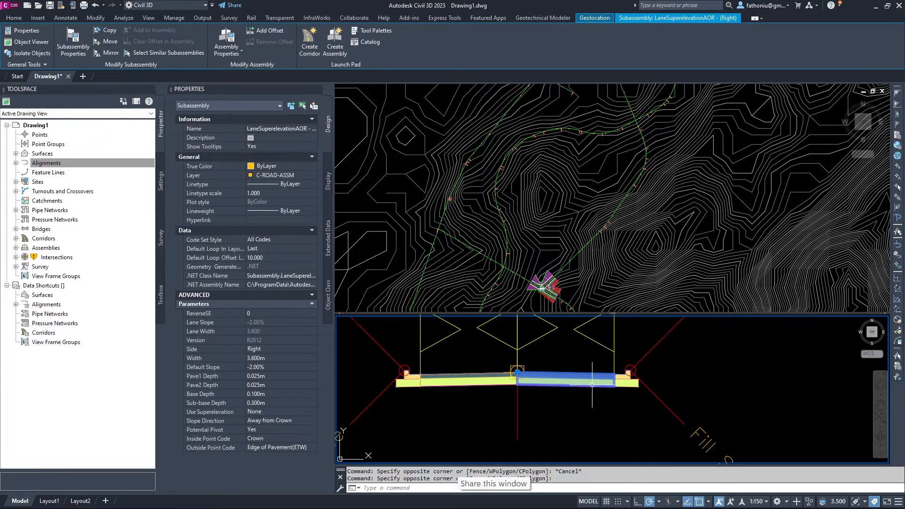
Set the right lane subassembly's Width to 2.500m.
middle_click_drag(703, 370, 726, 399)
scroll(736, 386, "down", 1)
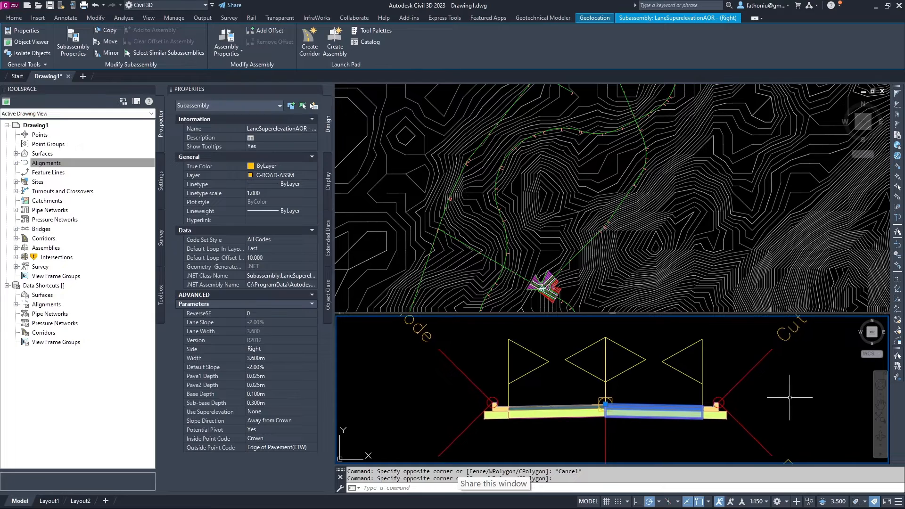
scroll(768, 360, "down", 3)
scroll(768, 361, "down", 4)
middle_click_drag(768, 360, 619, 380)
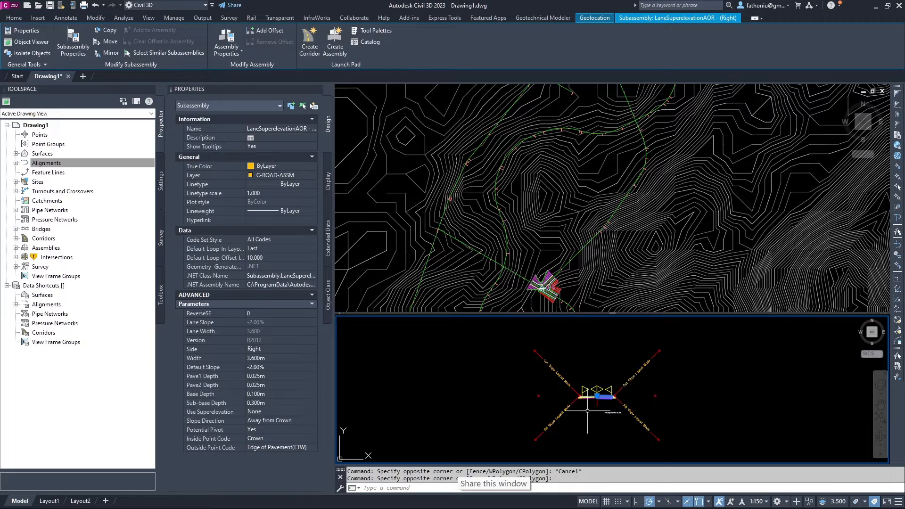
scroll(603, 407, "up", 2)
scroll(603, 407, "up", 6)
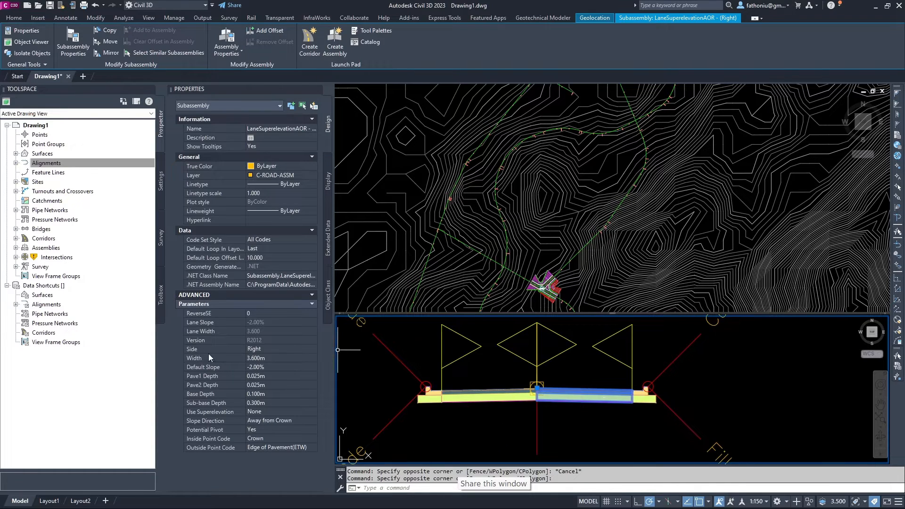
left_click(258, 360)
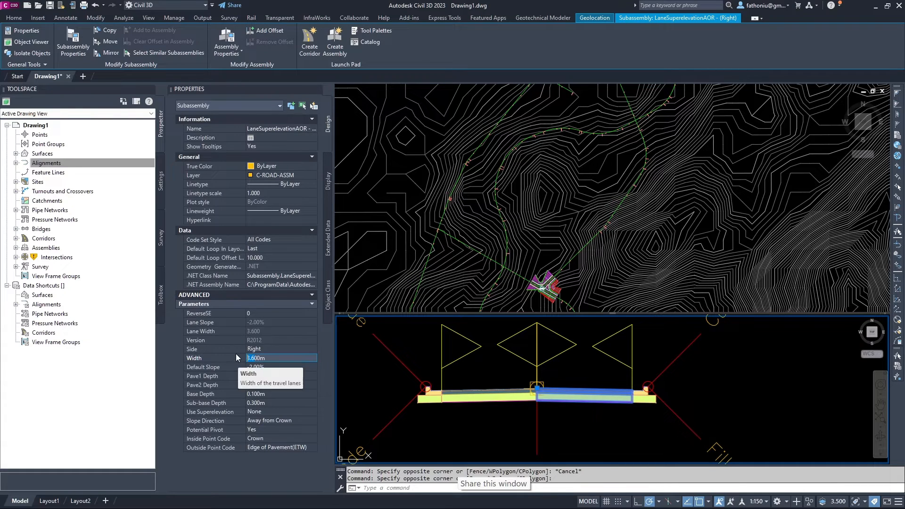
type("2.")
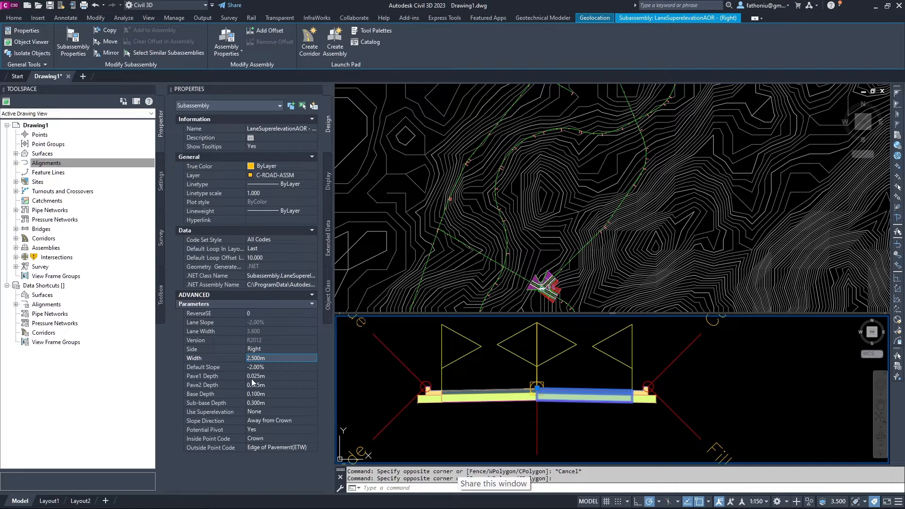
left_click(581, 424)
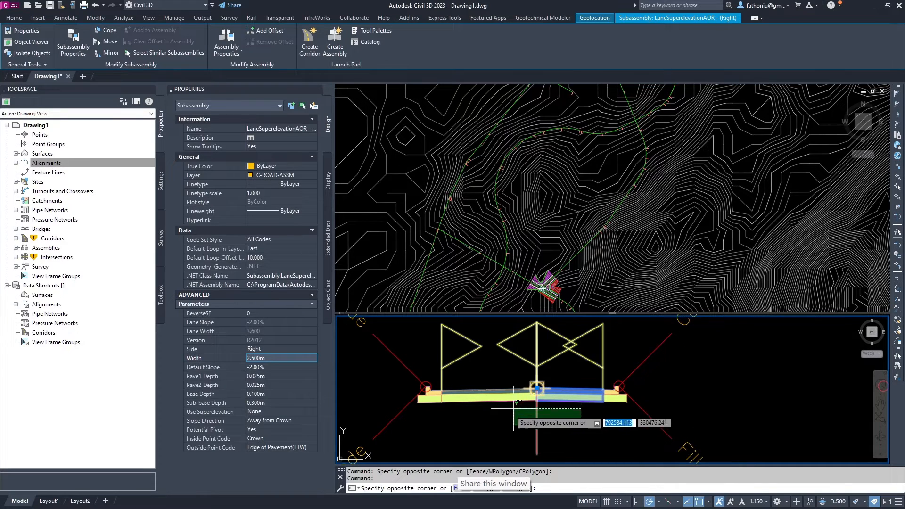
left_click(486, 425)
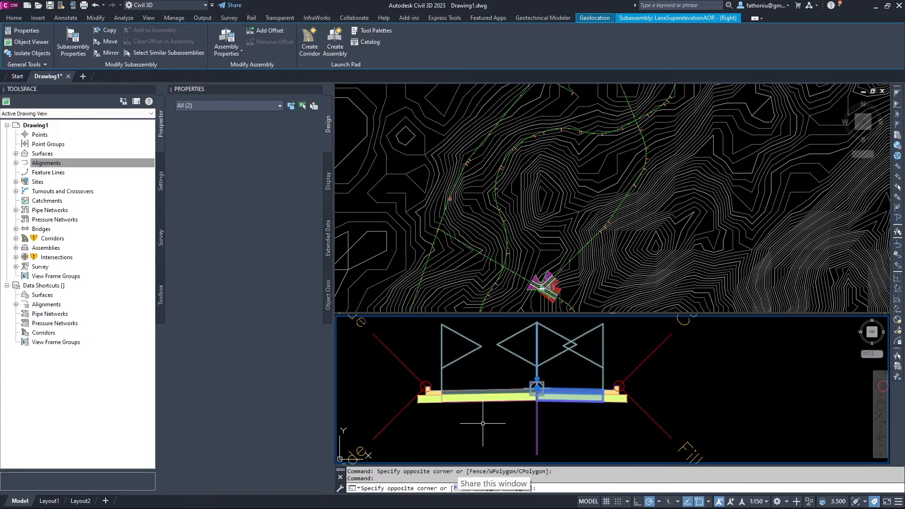
key("Escape")
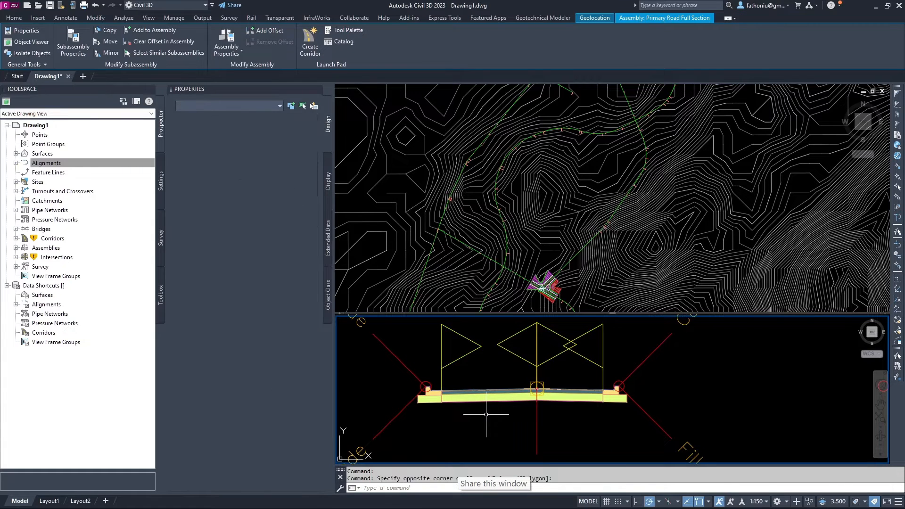
Select the left travel lane and set its Width to 2.5m as well.
left_click(492, 407)
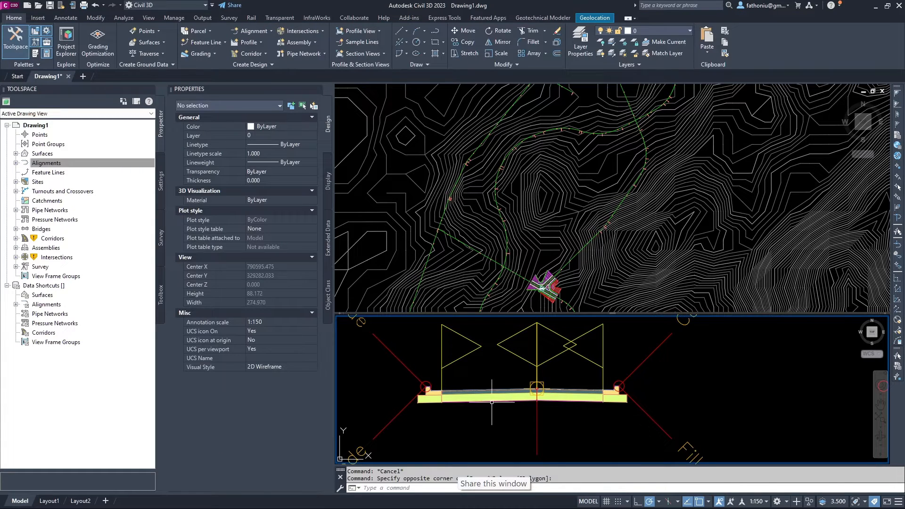
left_click(492, 397)
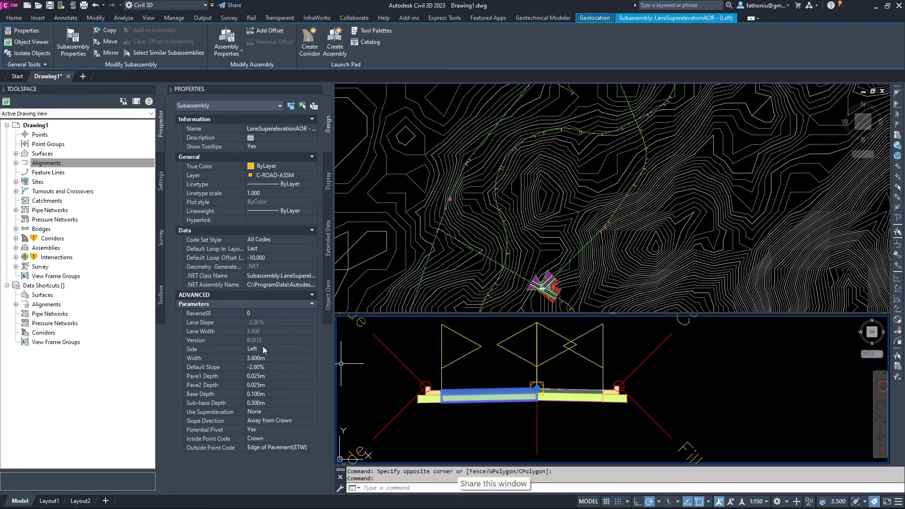
left_click(258, 358)
left_click(258, 357)
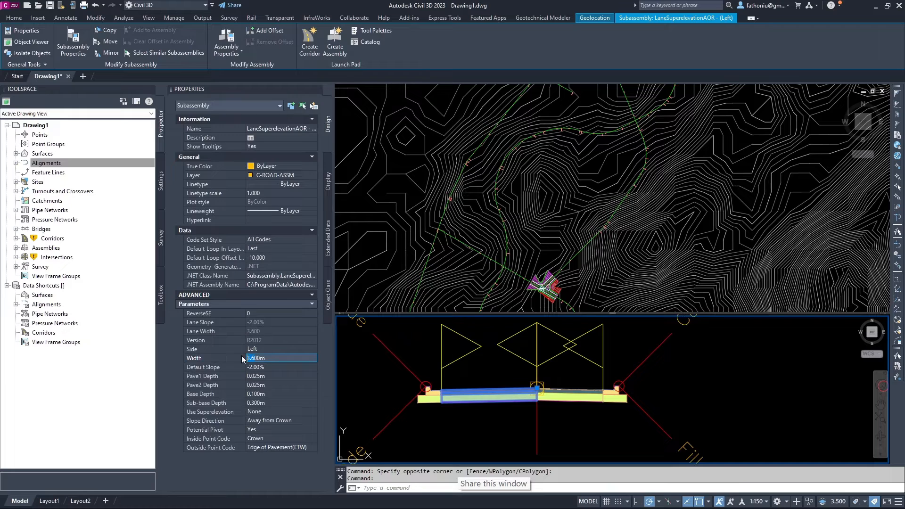
type("2.5")
key("Return")
left_click(351, 380)
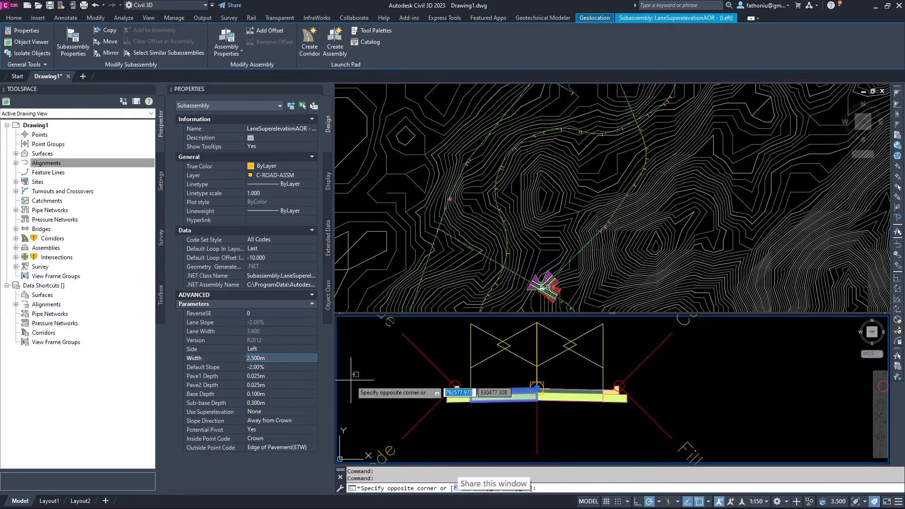
left_click(377, 417)
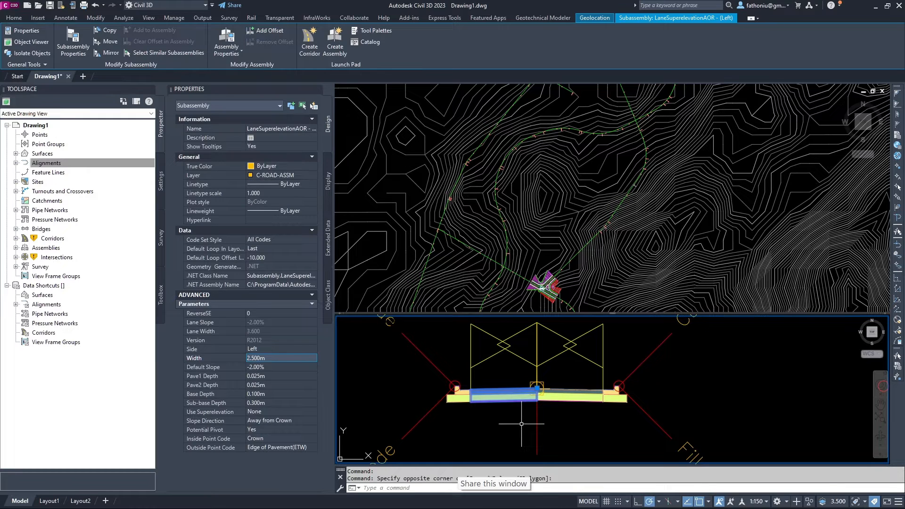
key("Escape")
scroll(521, 389, "up", 5)
middle_click_drag(514, 385, 618, 344)
scroll(517, 351, "up", 4)
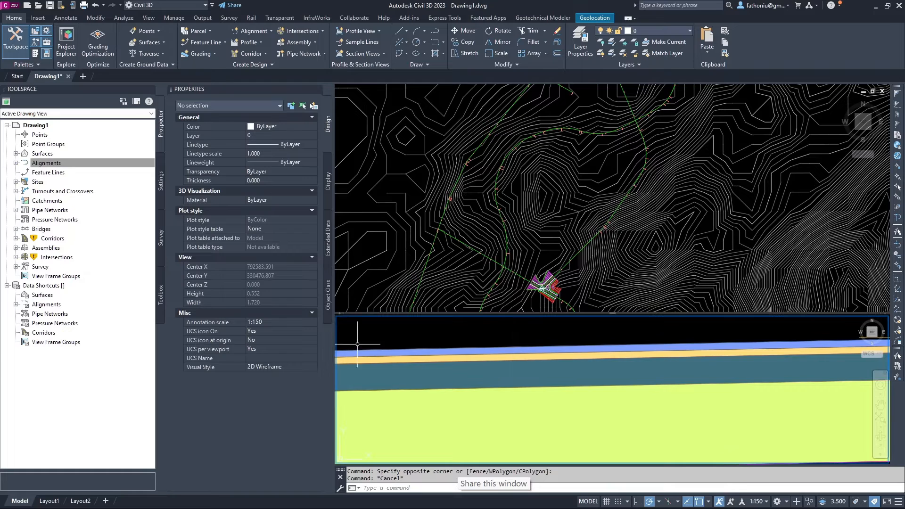
left_click(410, 352)
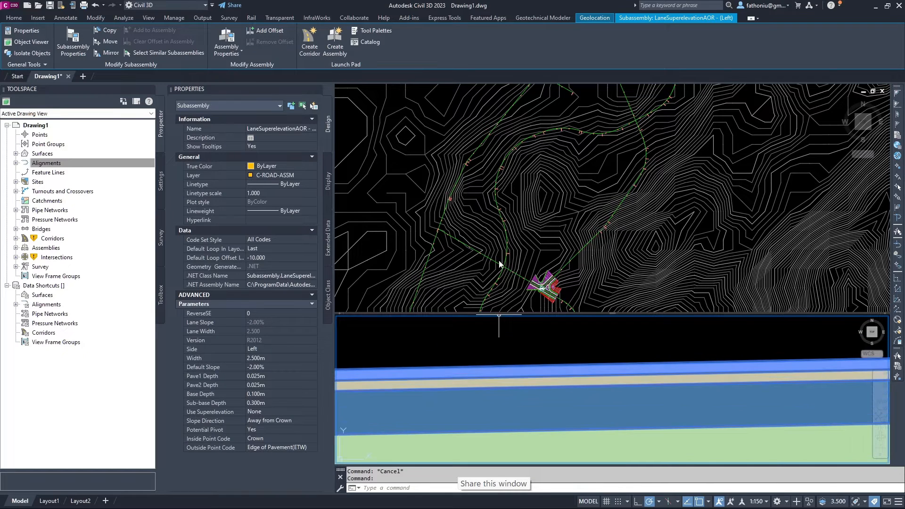
left_click(550, 234)
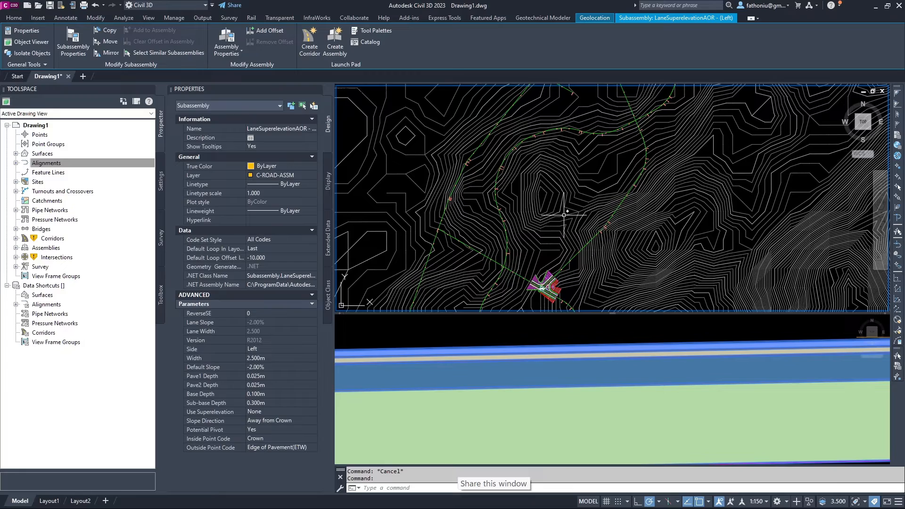
scroll(541, 280, "up", 3)
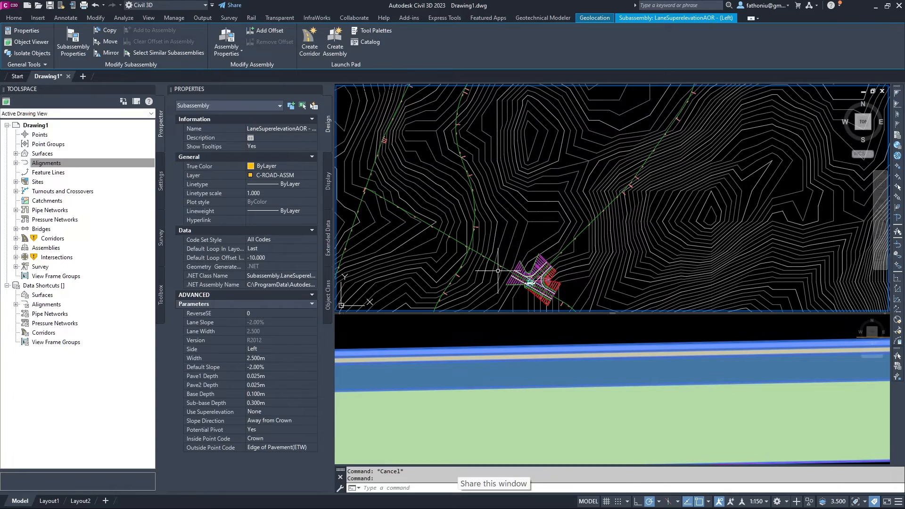
scroll(547, 271, "up", 3)
scroll(538, 264, "down", 3)
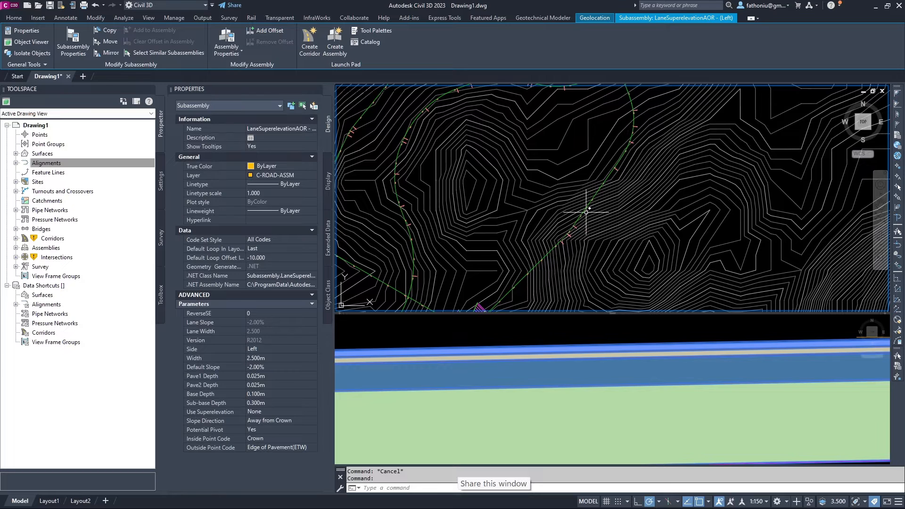
scroll(524, 268, "up", 4)
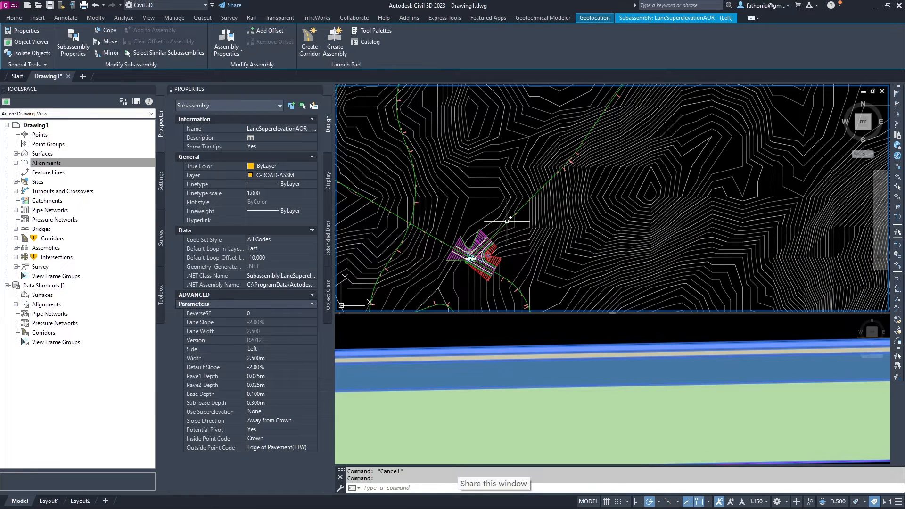
middle_click_drag(604, 153, 580, 245)
scroll(580, 245, "down", 2)
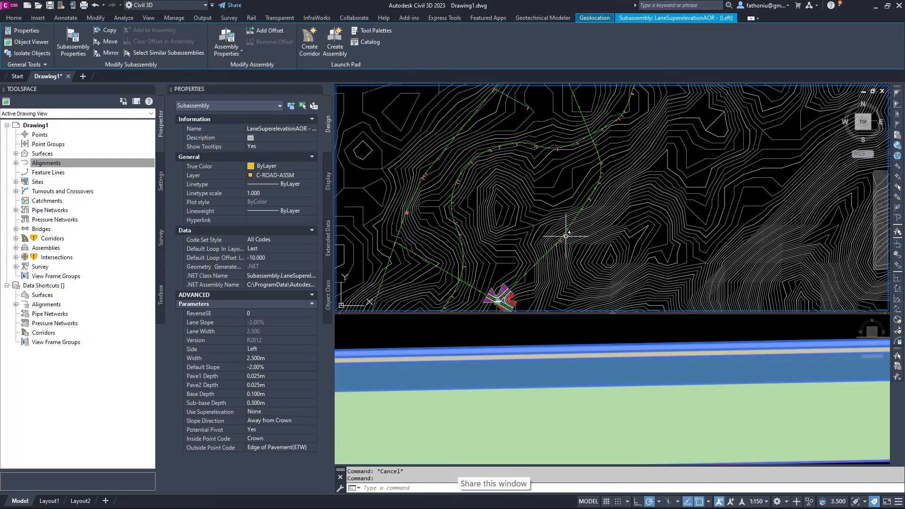
scroll(567, 228, "up", 3)
scroll(569, 233, "down", 6)
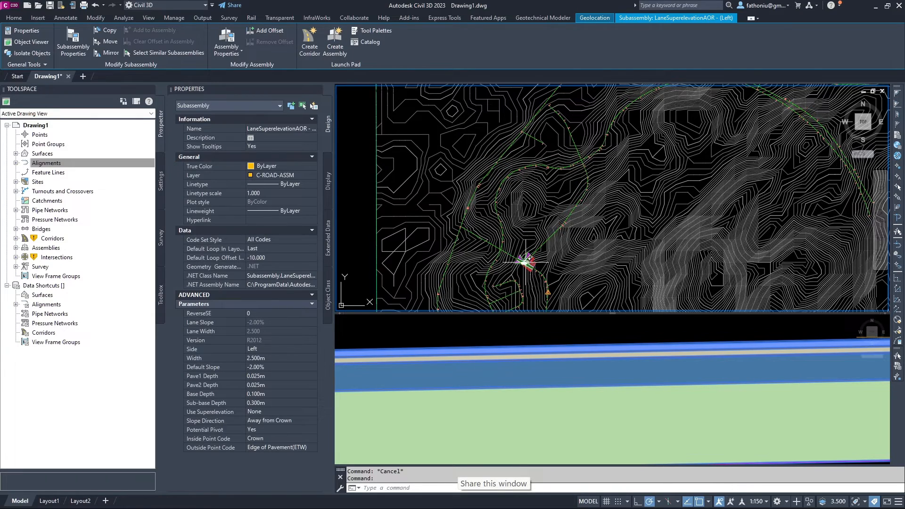
scroll(525, 262, "up", 5)
scroll(522, 354, "down", 5)
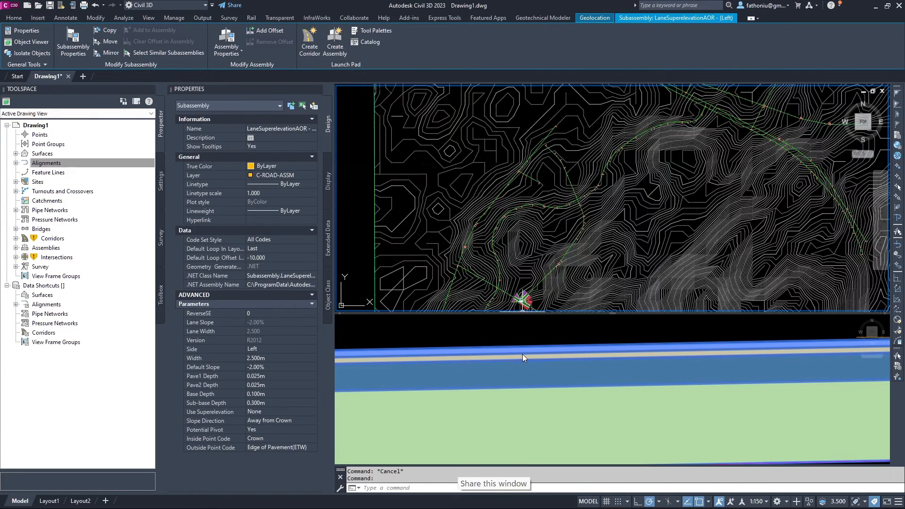
left_click(523, 354)
scroll(511, 375, "down", 5)
middle_click_drag(514, 367, 457, 391)
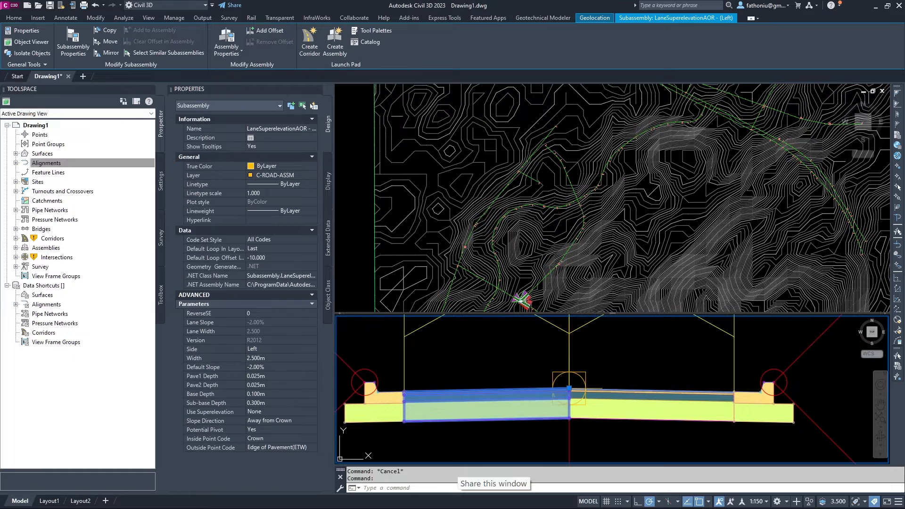
Select and then deselect the left curb-and-gutter subassembly.
key("Escape")
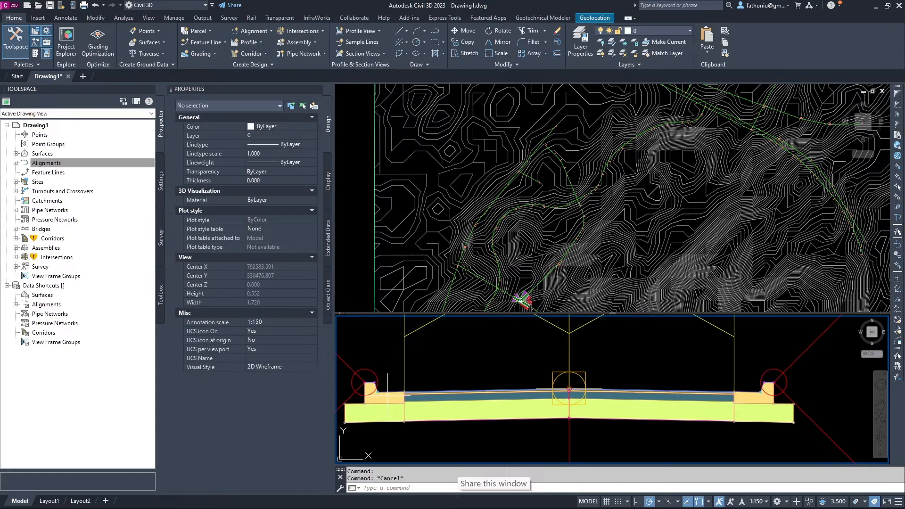
left_click(387, 395)
key("Escape")
left_click(389, 392)
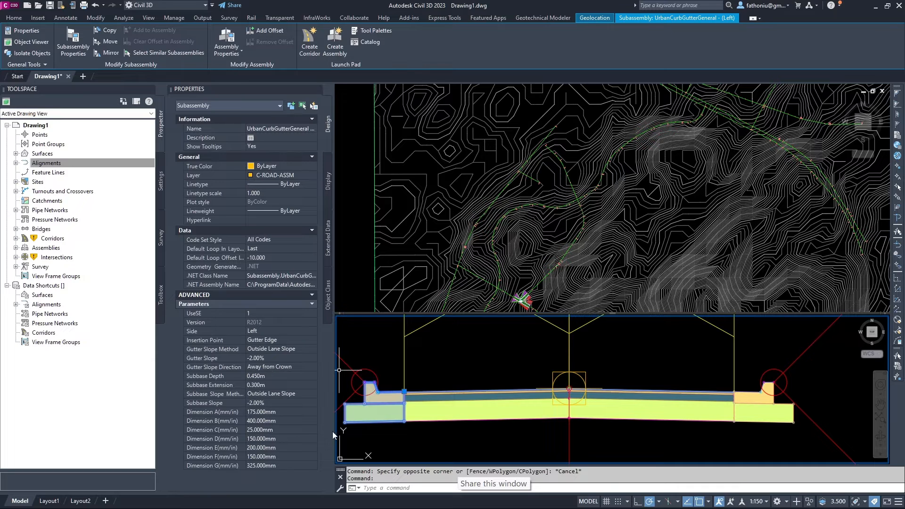
key("Escape")
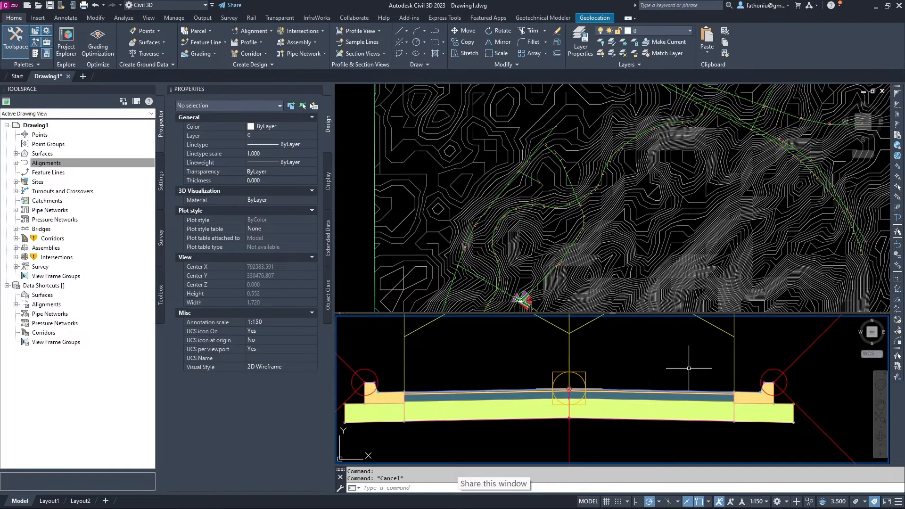
Select the right BasicSideSlopeCutDitch subassembly and erase it.
middle_click_drag(688, 367, 600, 397)
scroll(600, 397, "down", 3)
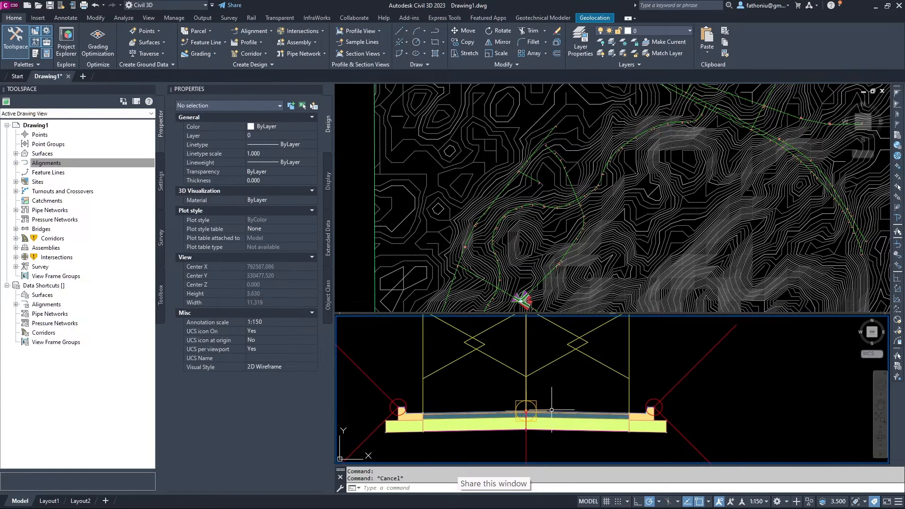
left_click(693, 367)
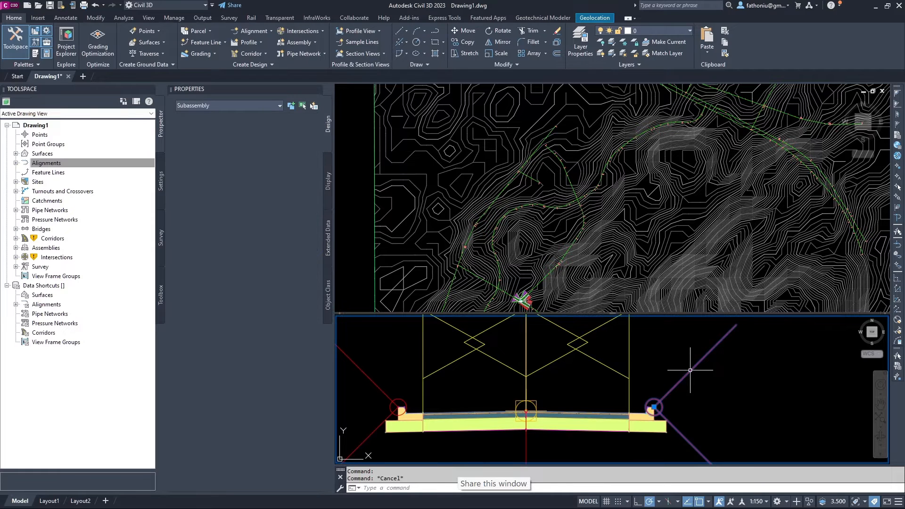
scroll(695, 370, "down", 2)
scroll(708, 375, "down", 2)
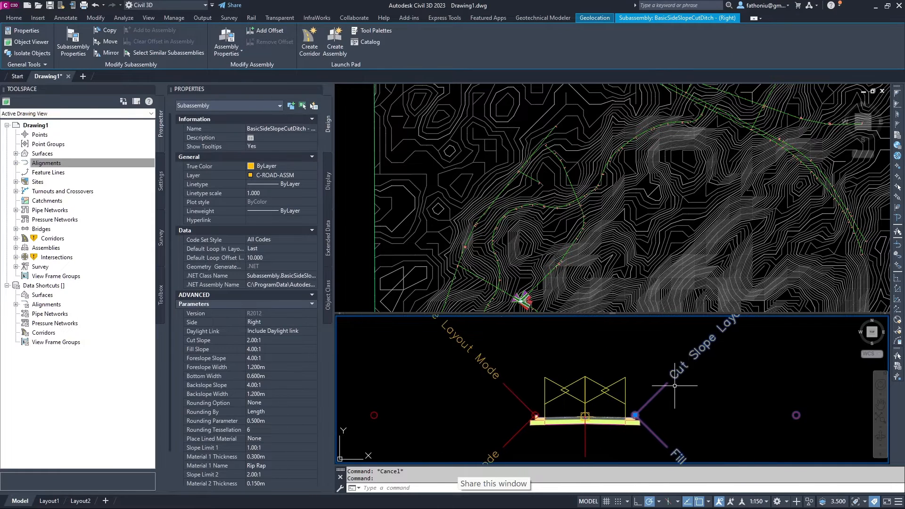
scroll(675, 386, "down", 2)
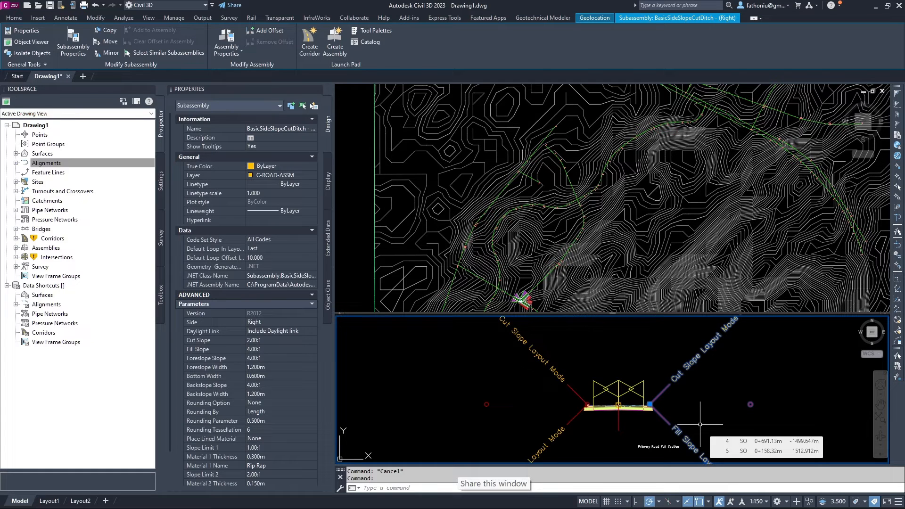
key("Delete")
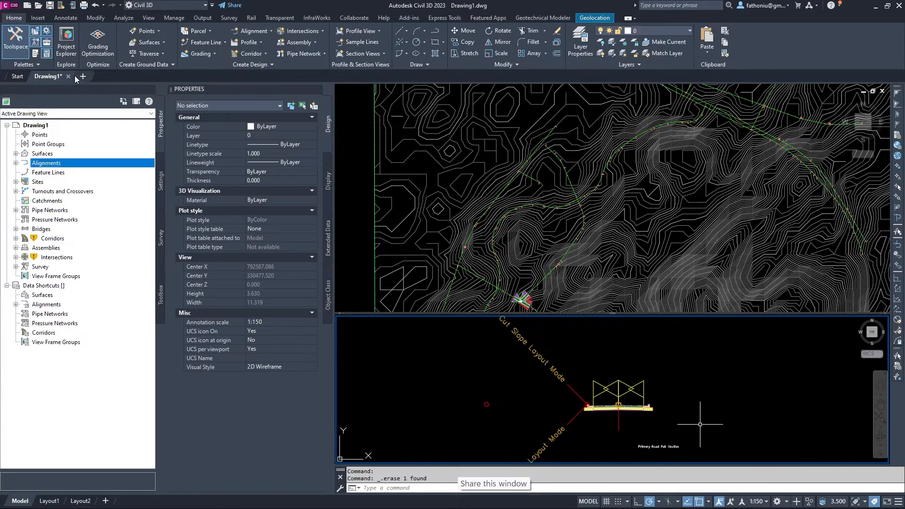
Add a DaylightBench subassembly from the Daylight palette at the assembly's right marker.
left_click(36, 54)
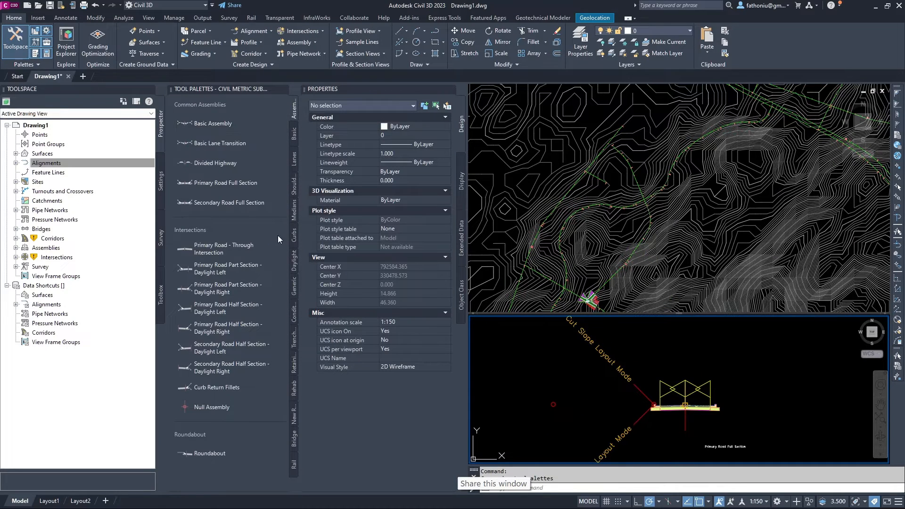
left_click(293, 270)
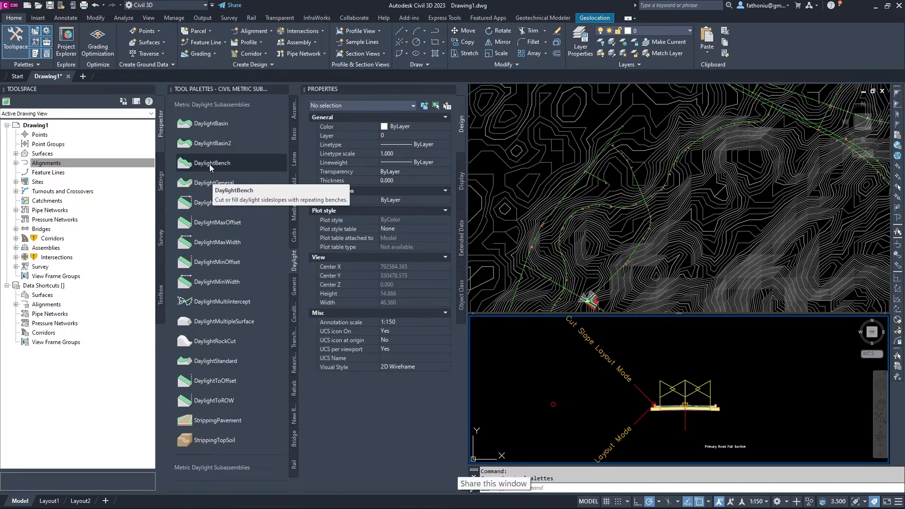
left_click(209, 164)
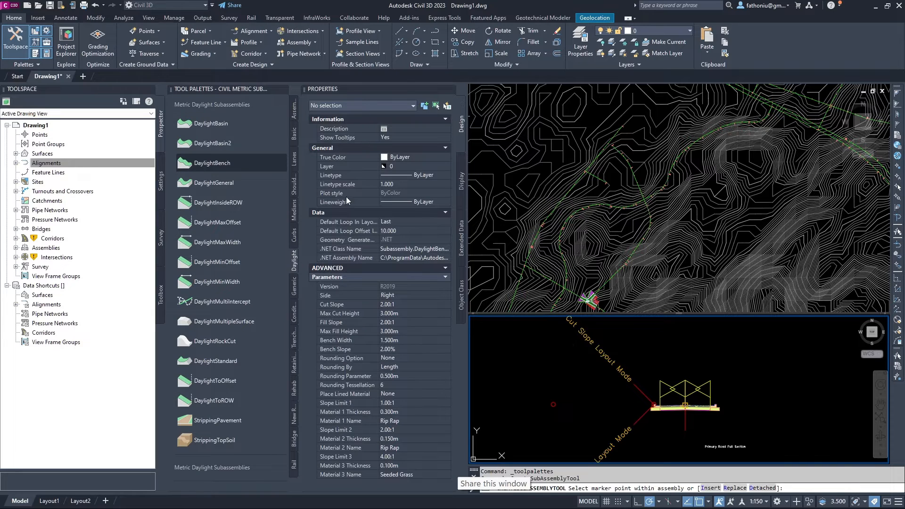
left_click(212, 162)
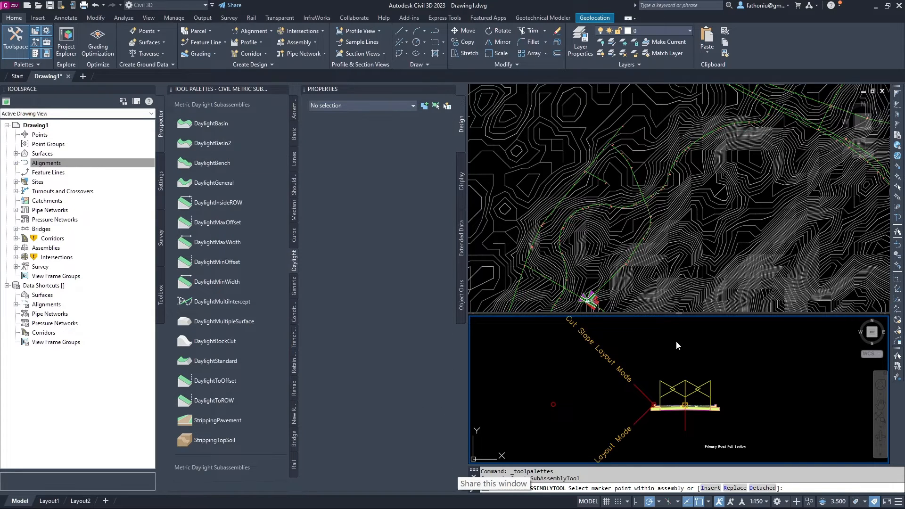
left_click(212, 163)
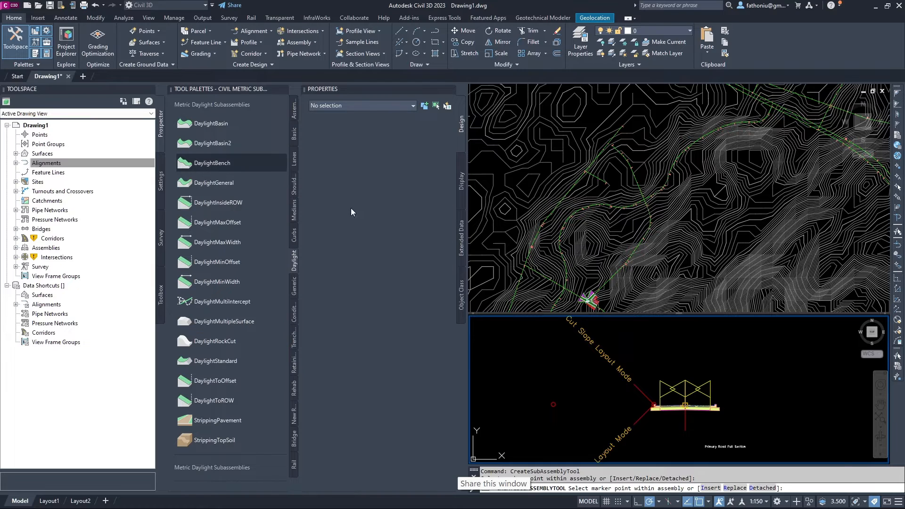
scroll(719, 399, "up", 5)
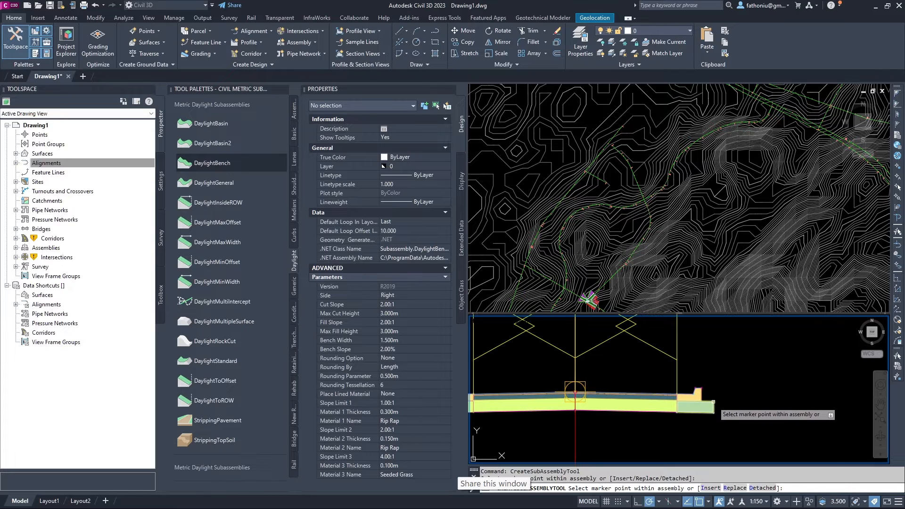
left_click(714, 402)
scroll(721, 389, "down", 4)
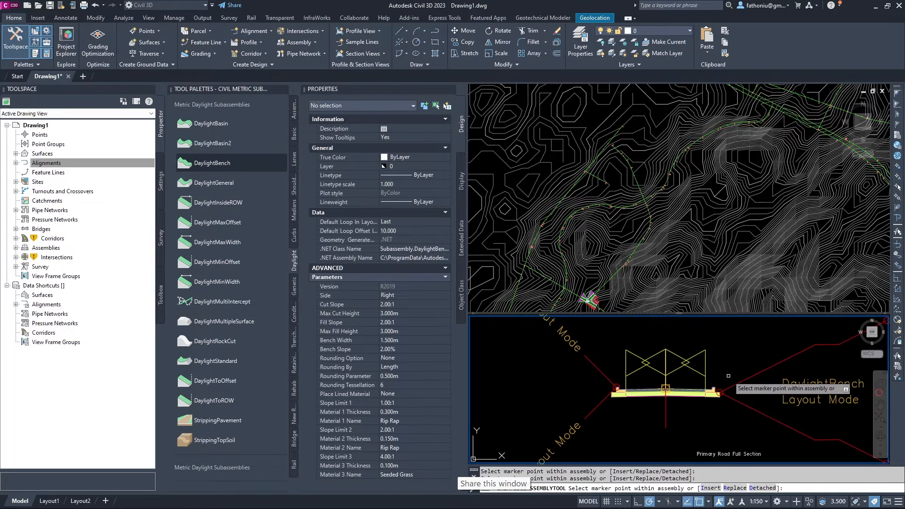
key("Escape")
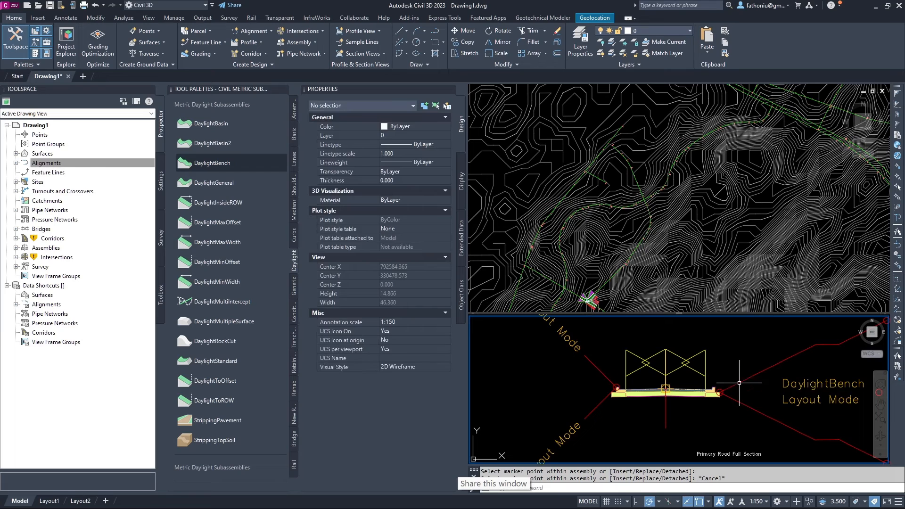
Select the new DaylightBench to review its 2.00:1 slopes and 1.500m bench, then deselect.
left_click(740, 381)
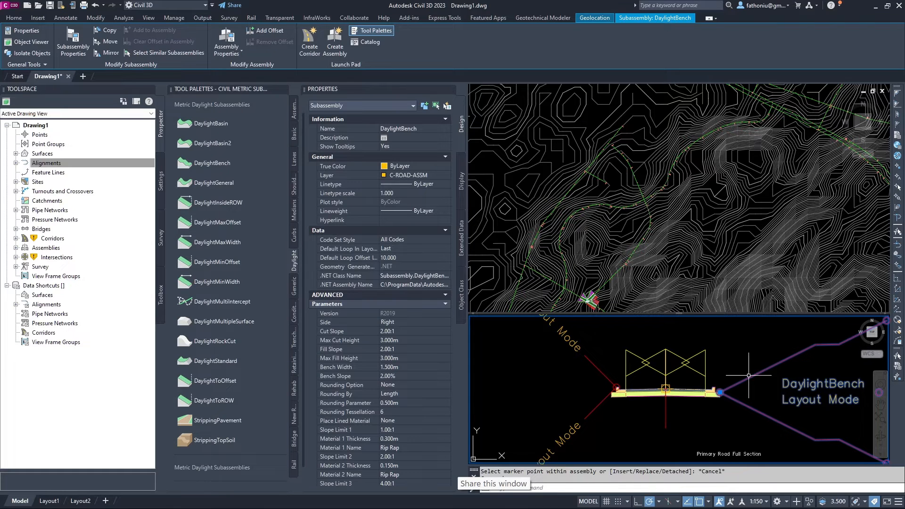
left_click(746, 357)
key("Escape")
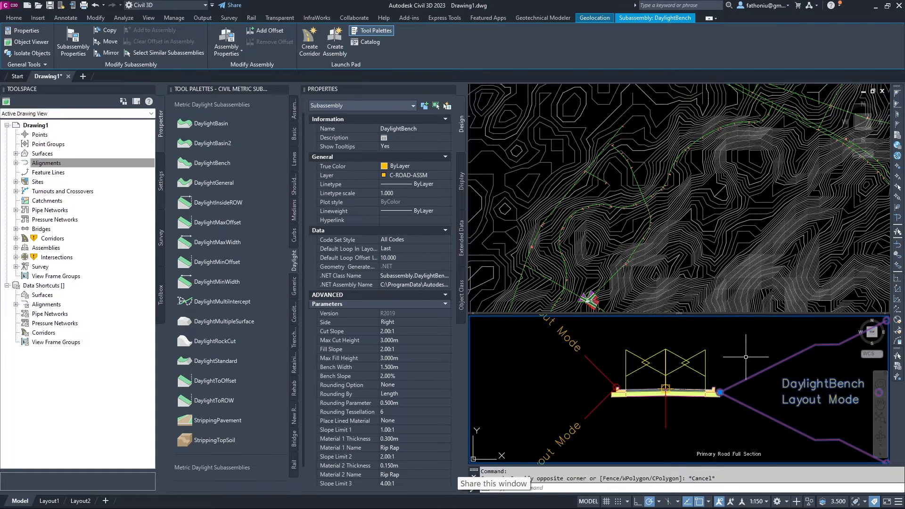
key("Escape")
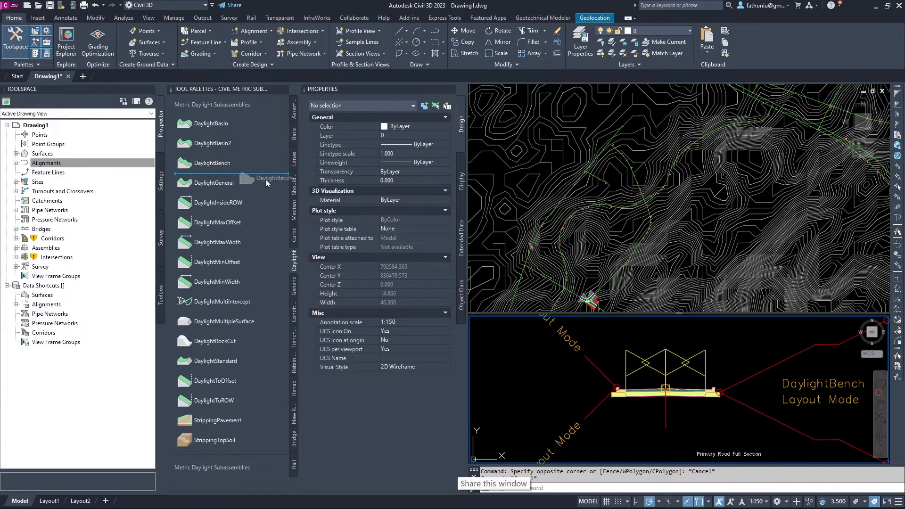
Try attaching another DaylightBench on the left side, then cancel.
left_click(237, 170)
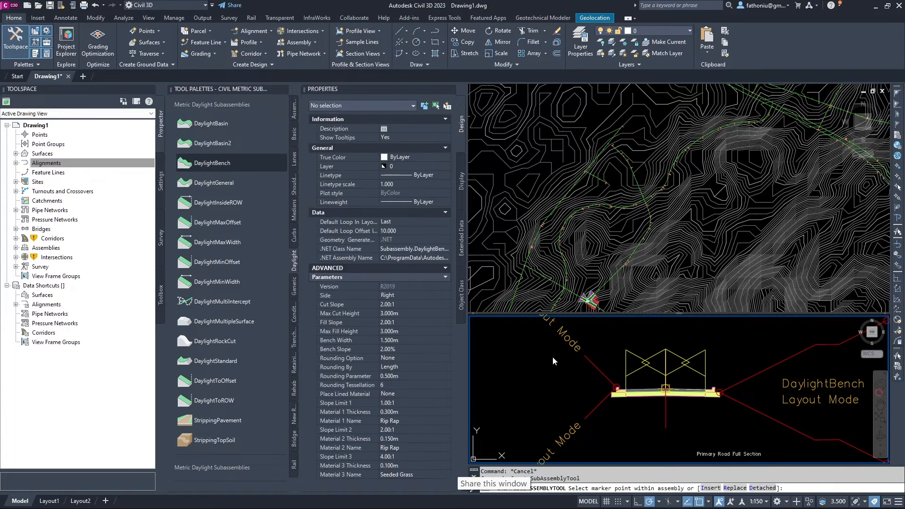
left_click(501, 374)
left_click(514, 379)
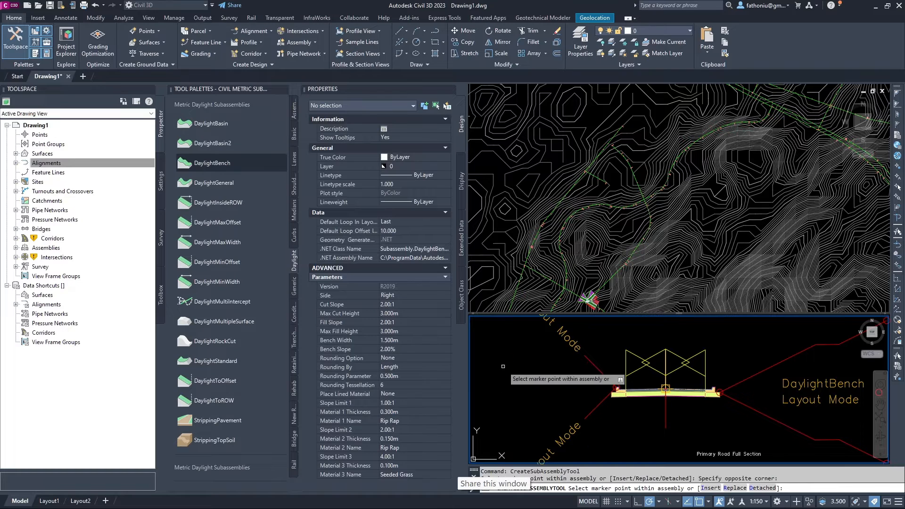
key("Escape")
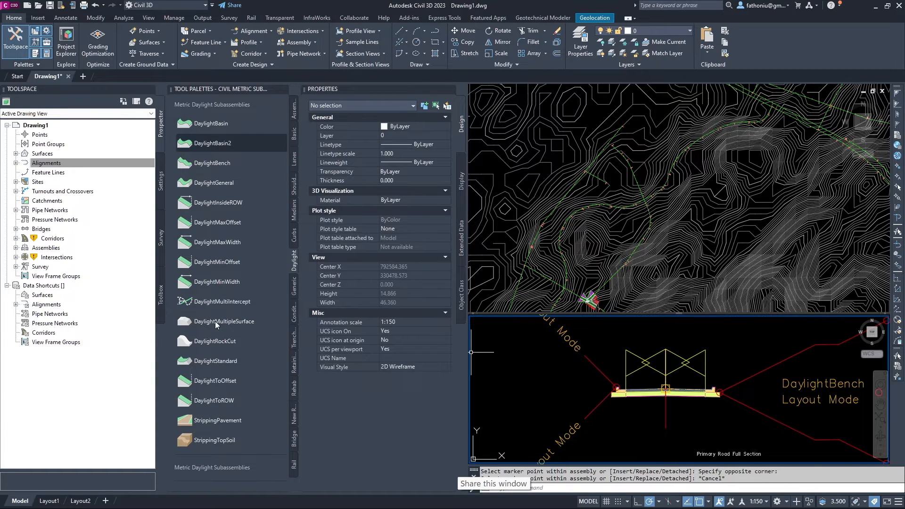
From the Basic palette, try placing BasicCurbAndGutter on the left side, then cancel.
left_click(293, 138)
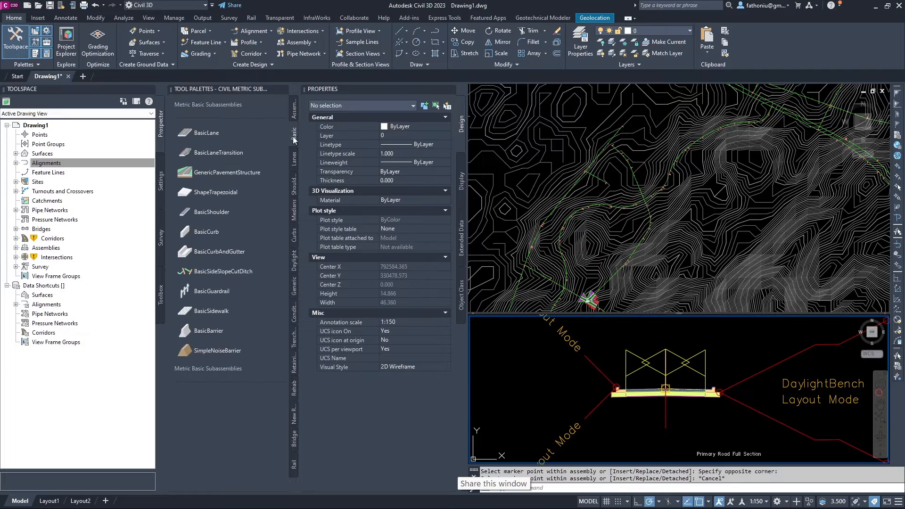
left_click(197, 253)
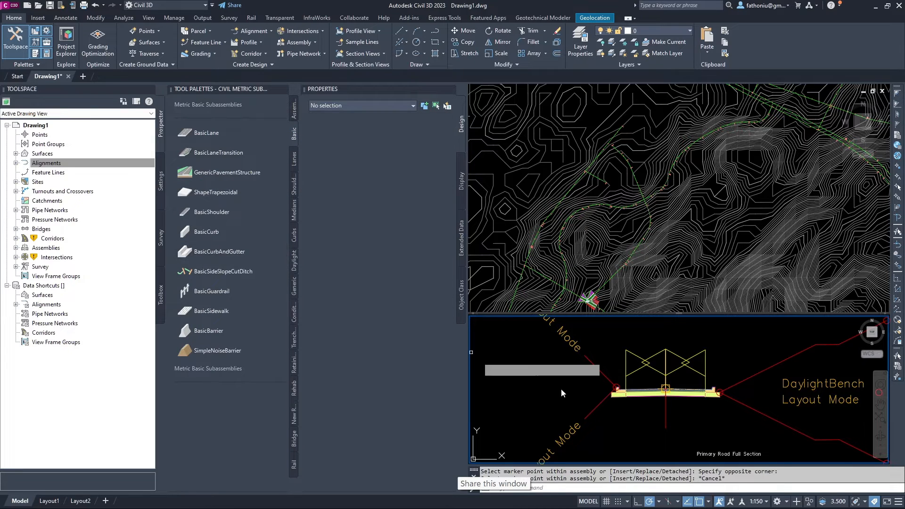
left_click(501, 366)
left_click(517, 377)
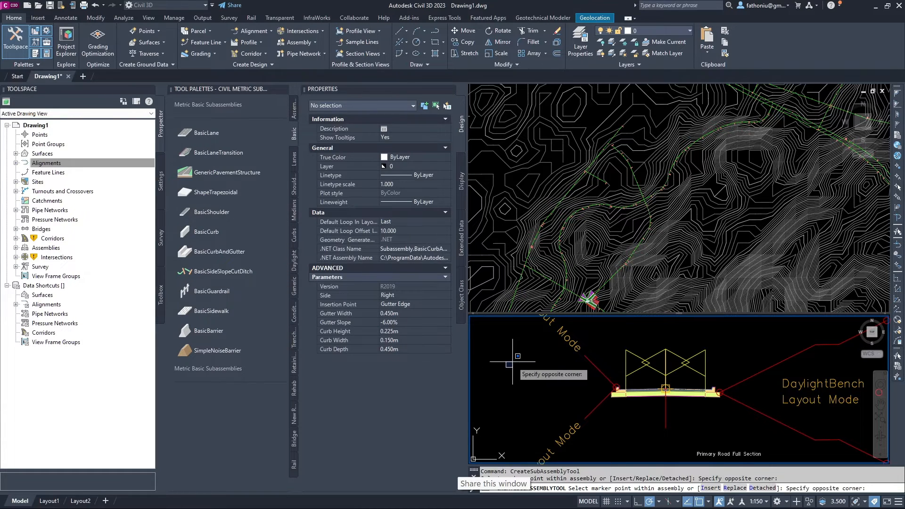
key("Escape")
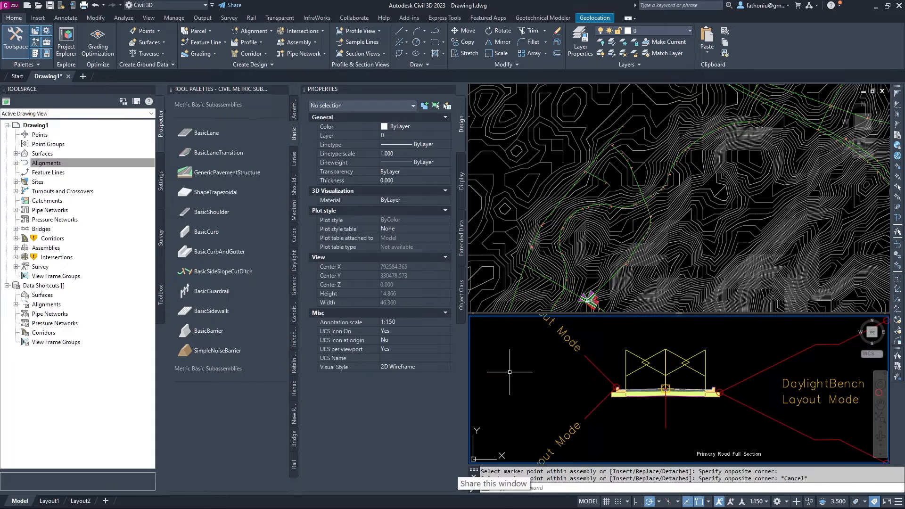
Zoom around the assemblies and select the left side-slope subassembly.
scroll(510, 372, "down", 6)
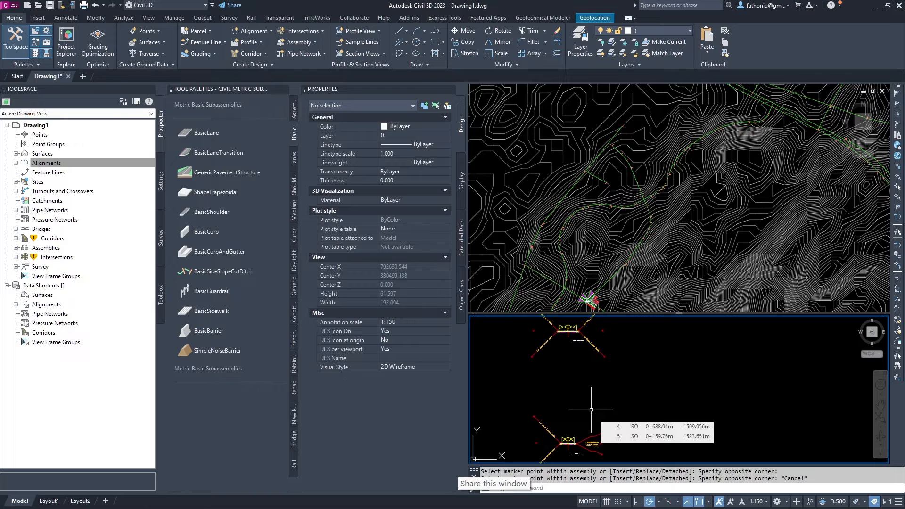
scroll(571, 363, "up", 3)
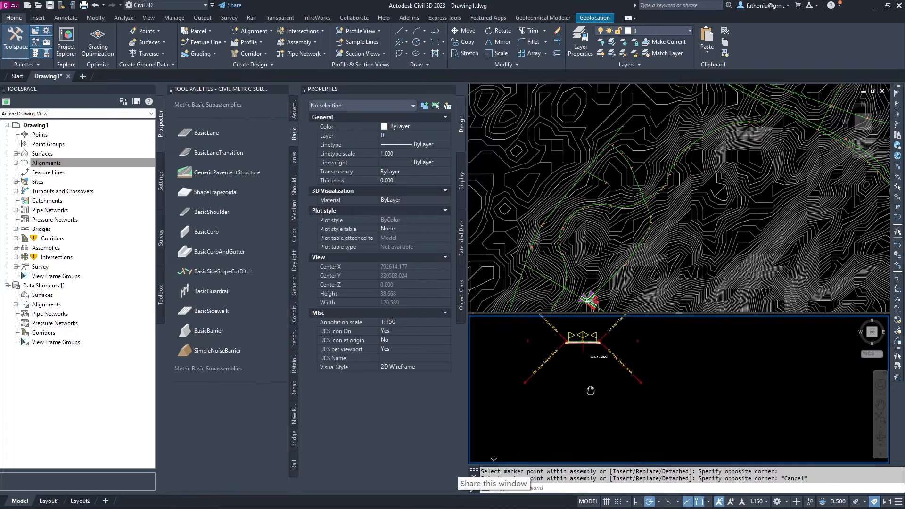
scroll(588, 403, "up", 8)
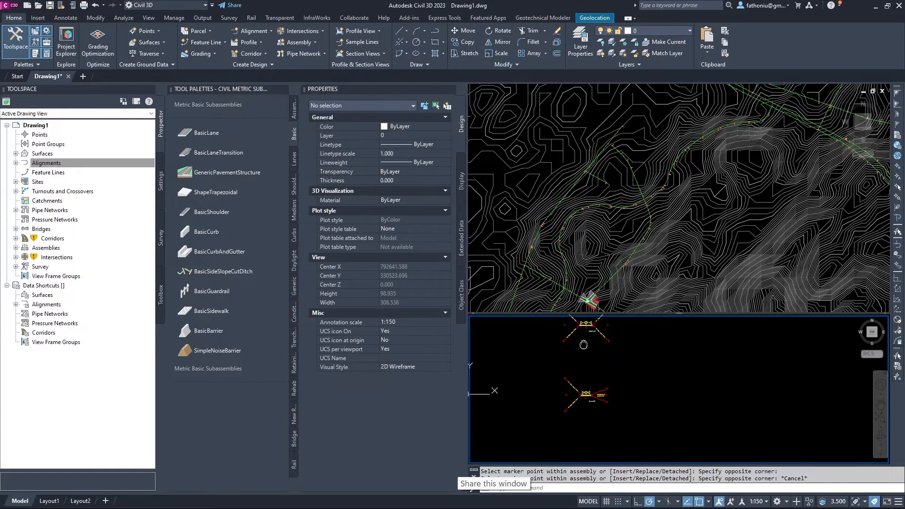
left_click(621, 439)
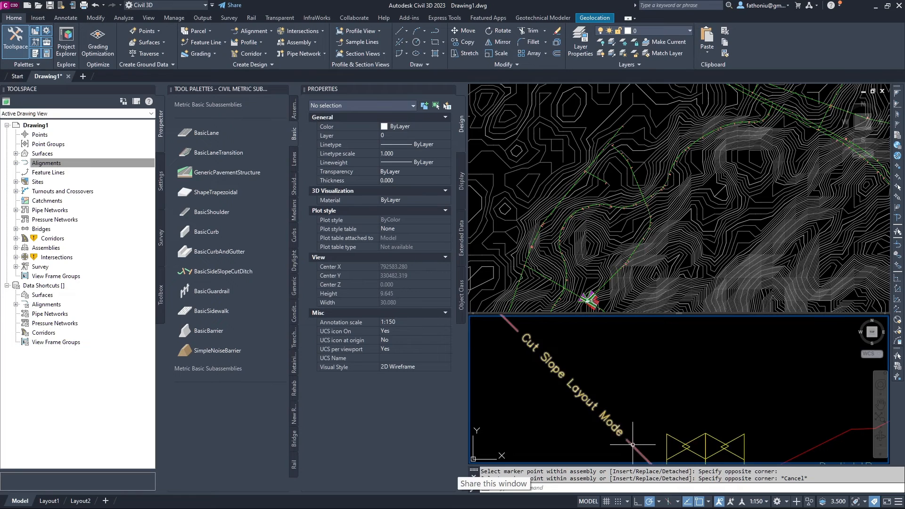
Select the left BasicSideSlopeCutDitch side-slope subassembly.
key("Escape")
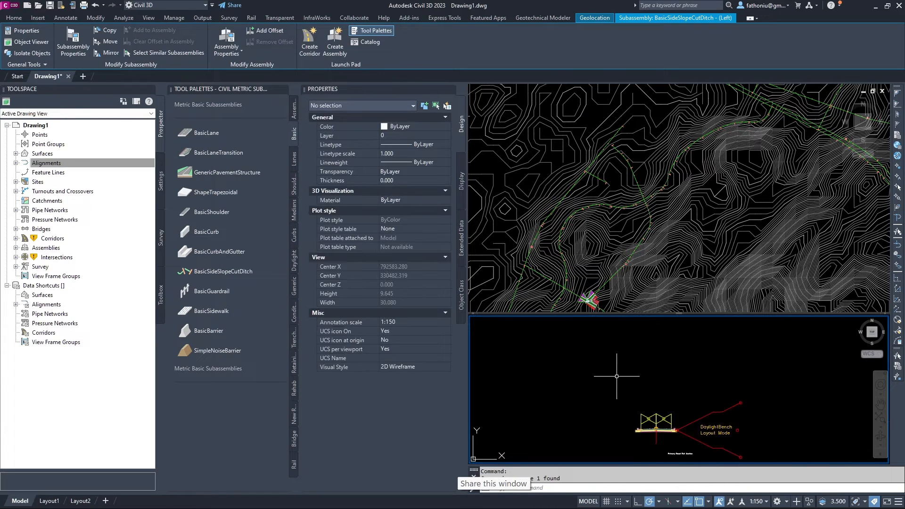
scroll(634, 415, "down", 10)
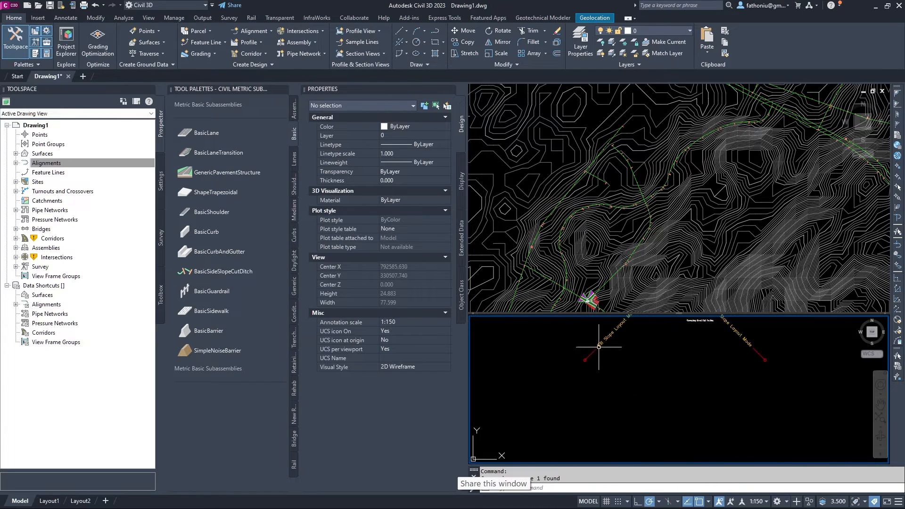
left_click(594, 350)
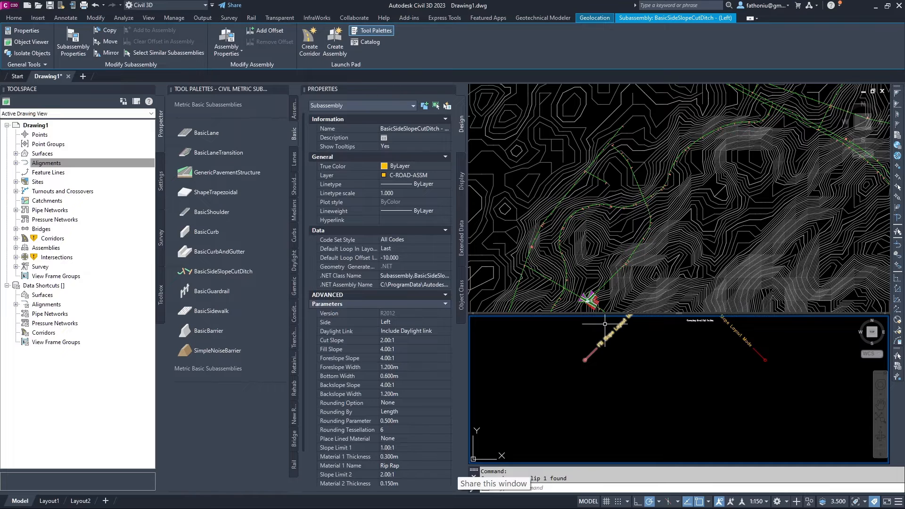
key("Escape")
key("Escape")
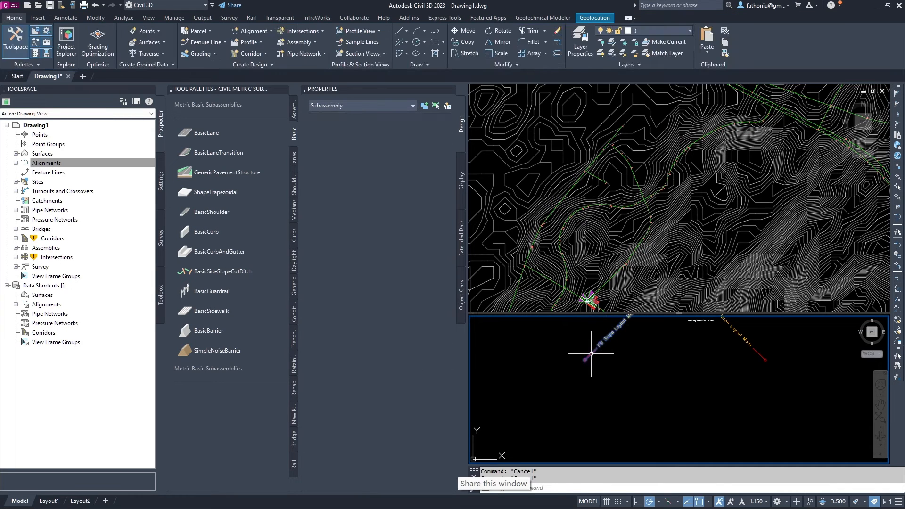
left_click(591, 354)
scroll(566, 368, "up", 2)
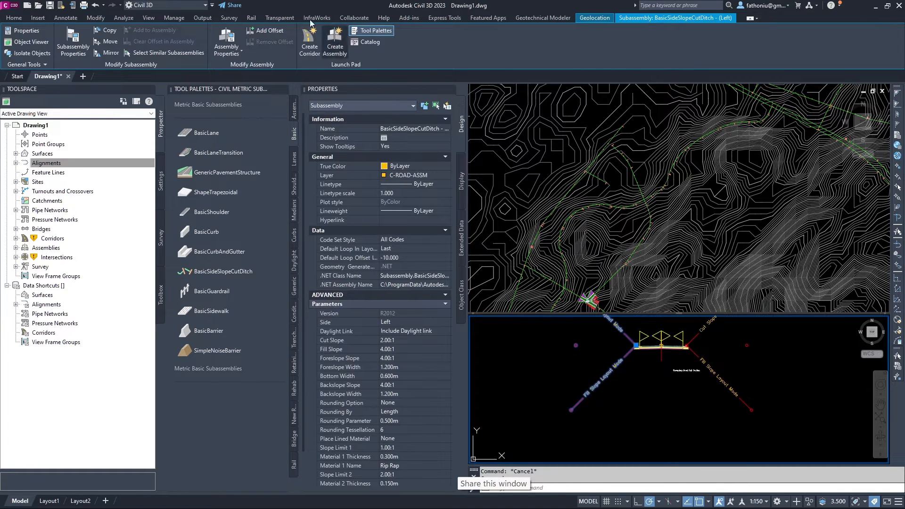
Copy the side-slope ditch from its left end to a spot left of the assembly, then select the copy.
left_click(13, 17)
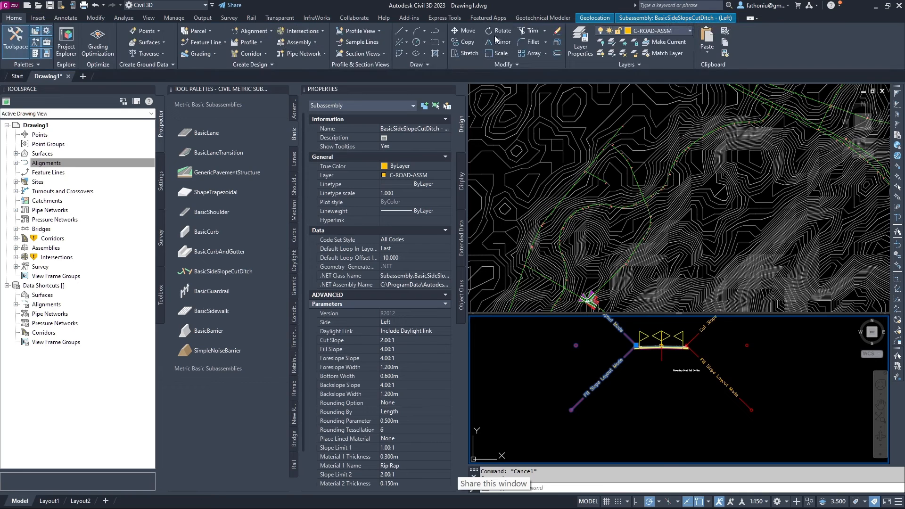
left_click(464, 42)
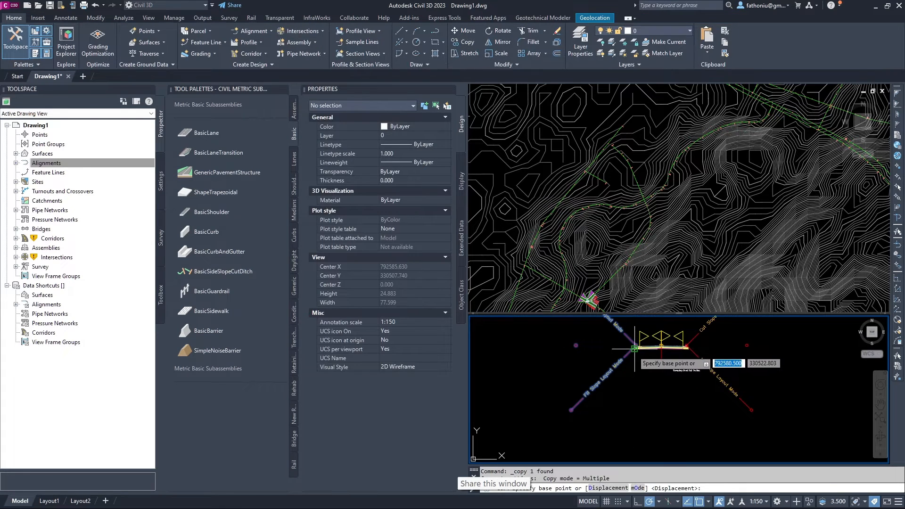
left_click(635, 349)
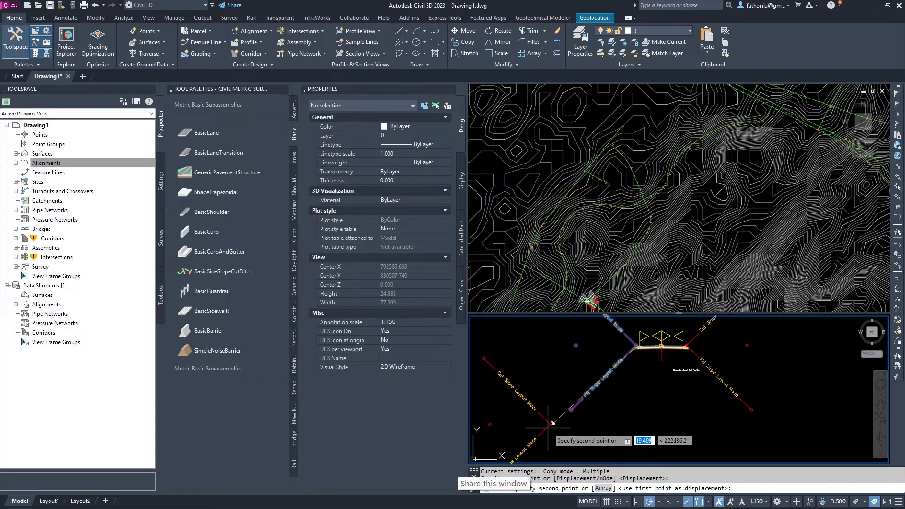
left_click(550, 425)
key("Escape")
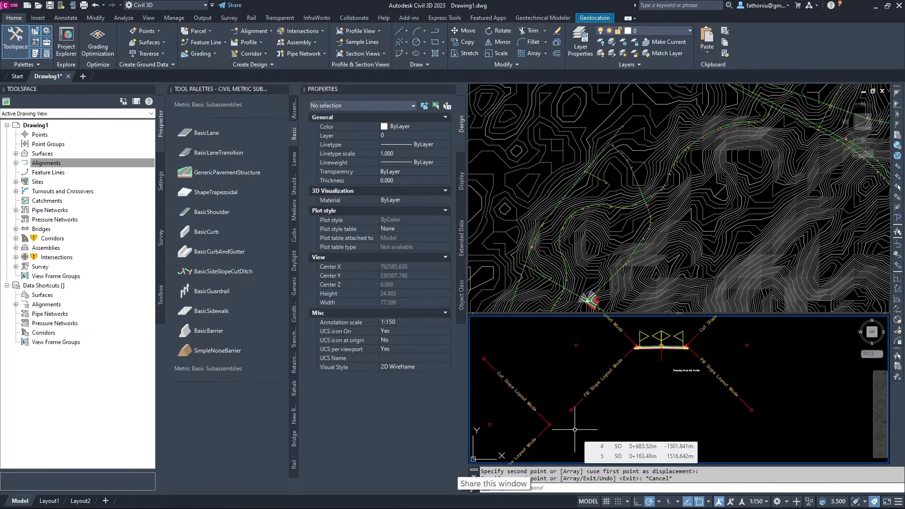
scroll(578, 426, "down", 4)
middle_click_drag(585, 418, 625, 297)
middle_click_drag(595, 402, 587, 461)
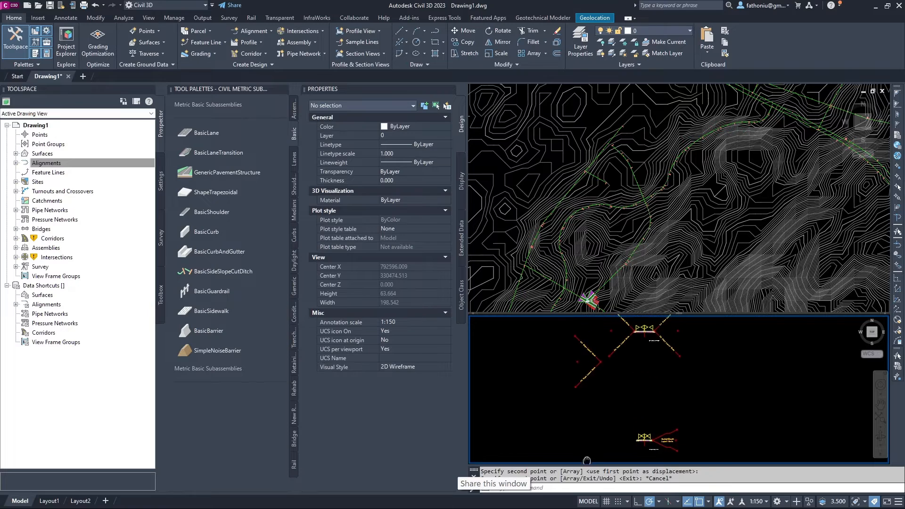
left_click(601, 359)
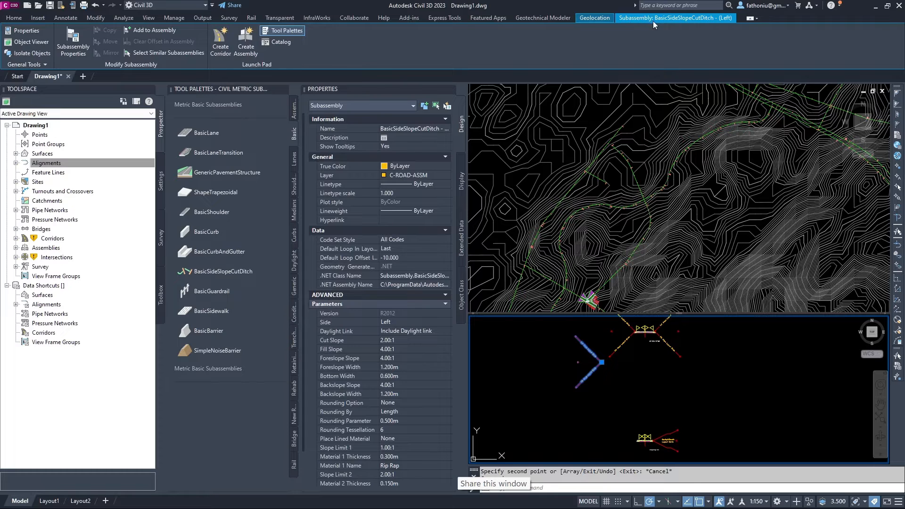
Attach the copied side-slope ditch to the assembly's left marker point with Add to Assembly.
left_click(149, 32)
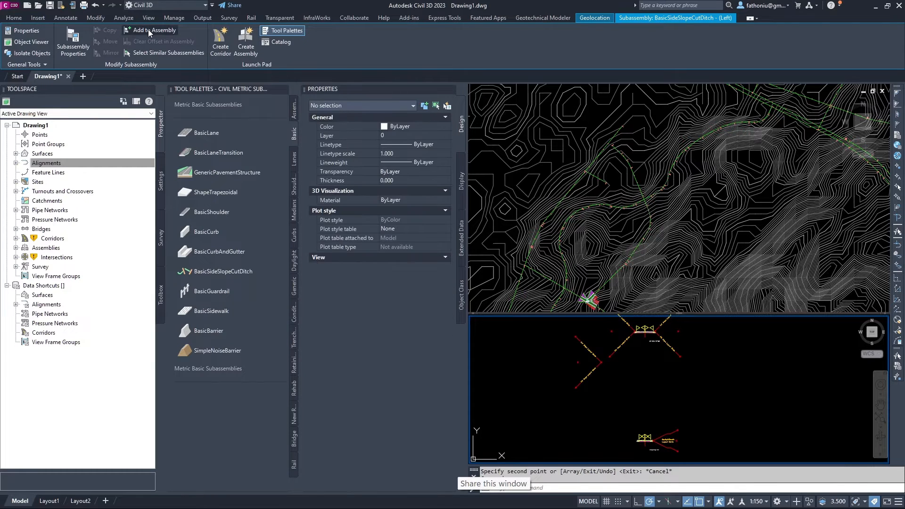
scroll(577, 370, "up", 6)
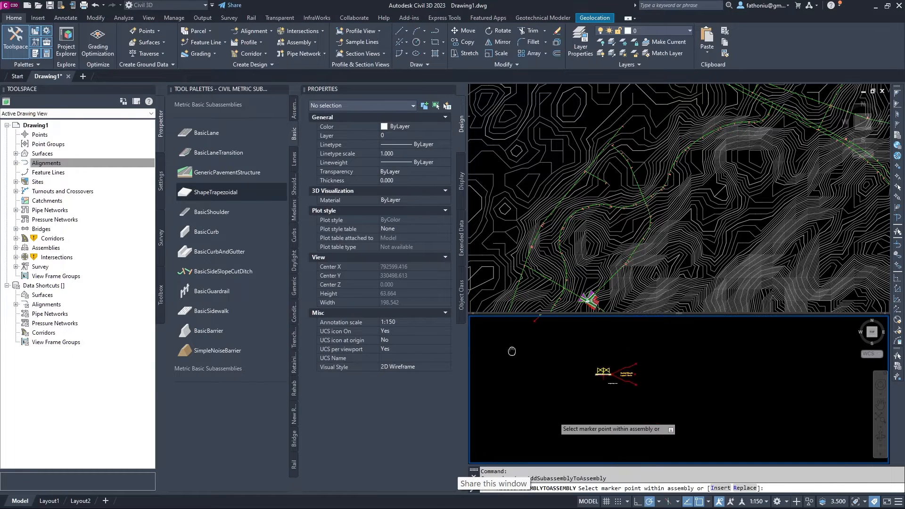
scroll(584, 369, "up", 4)
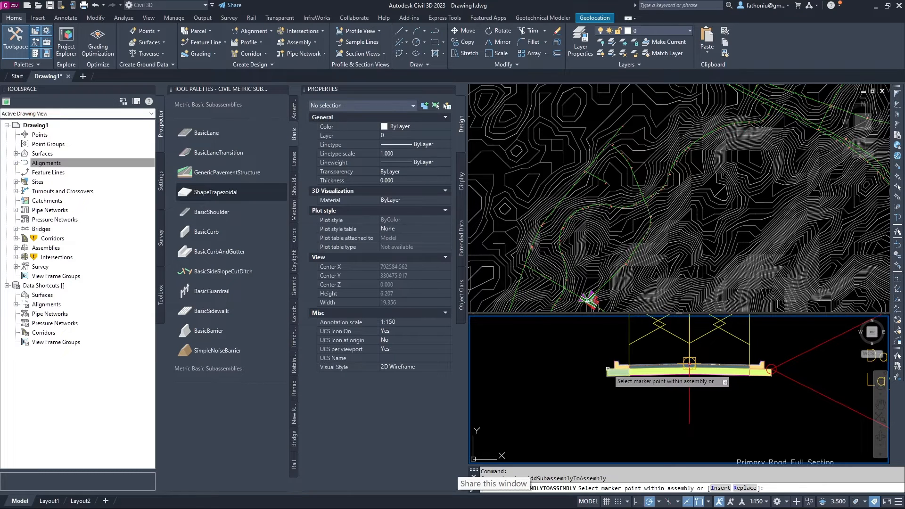
scroll(601, 368, "up", 10)
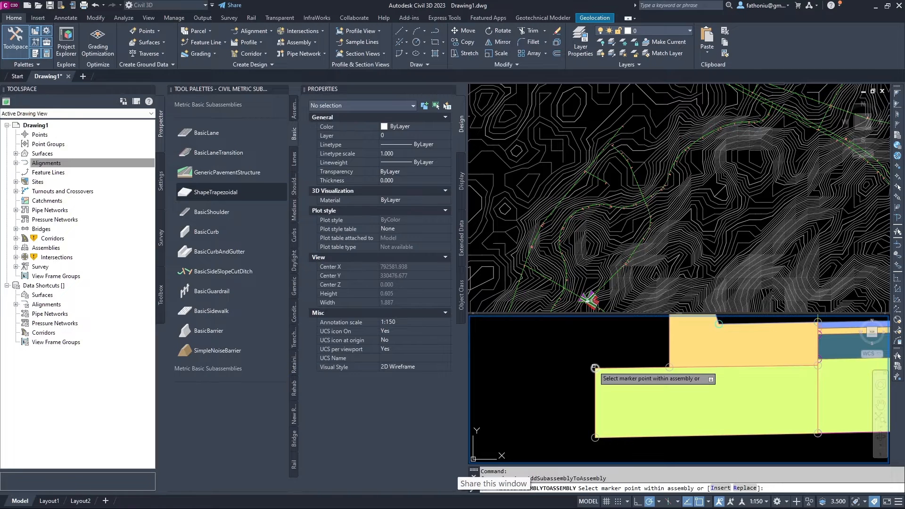
left_click(595, 369)
scroll(599, 363, "down", 5)
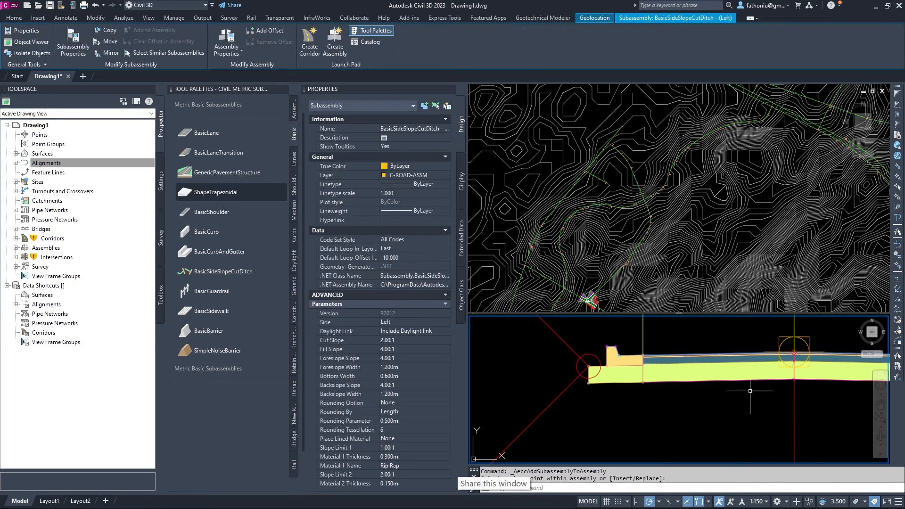
scroll(622, 449, "down", 6)
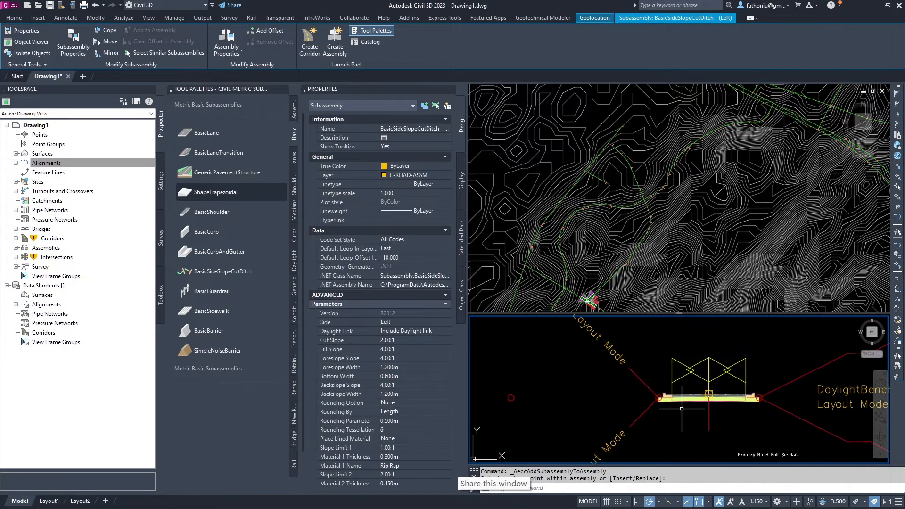
scroll(678, 367, "down", 2)
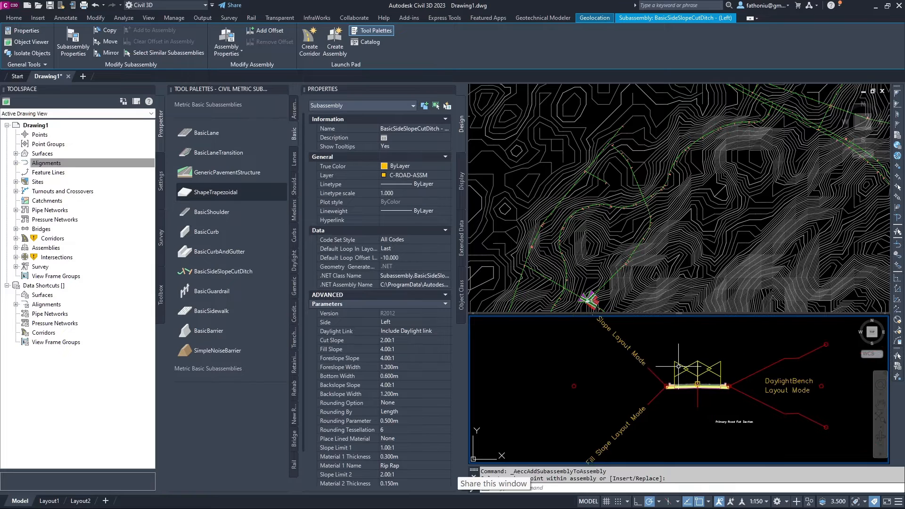
scroll(679, 366, "down", 2)
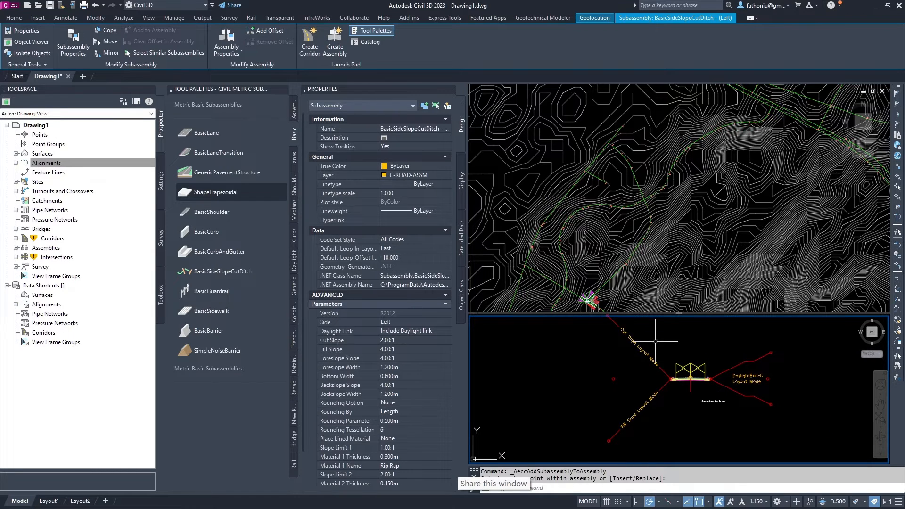
Remove the attached side-slope ditch and select the DaylightBench subassembly.
middle_click_drag(655, 341, 615, 380)
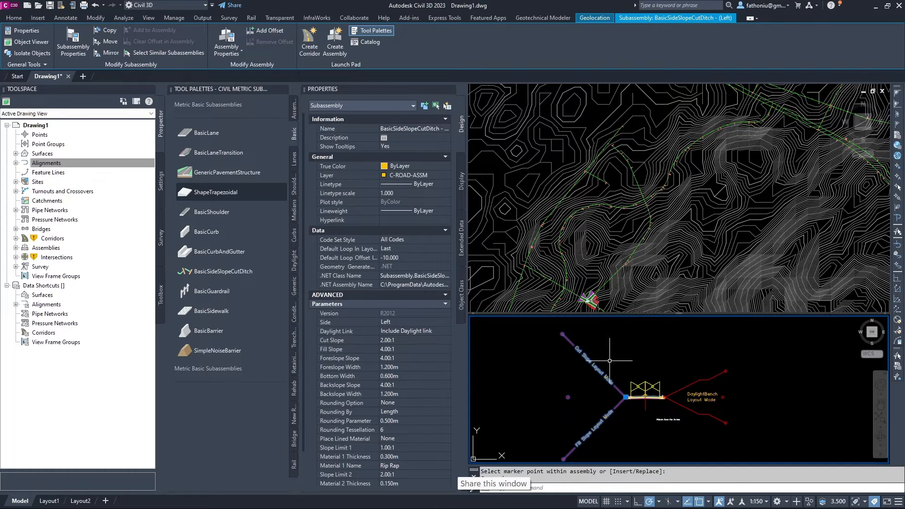
key("Escape")
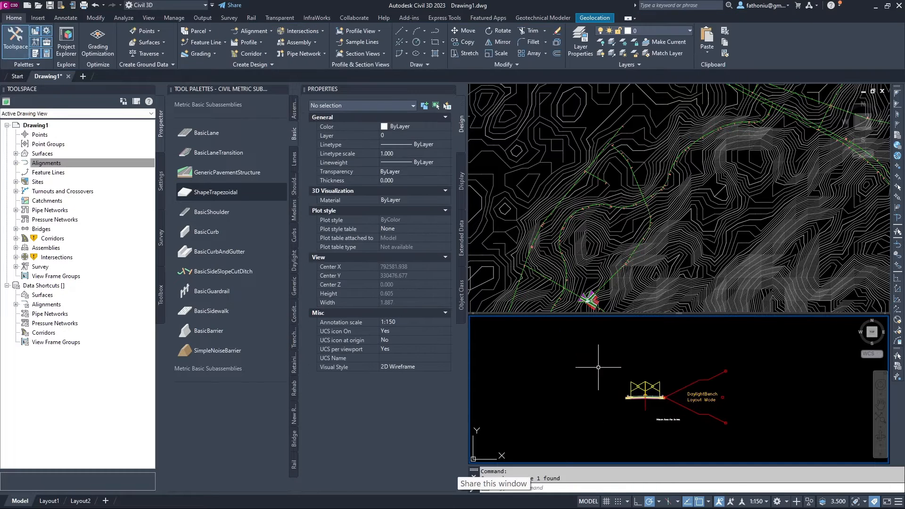
scroll(670, 406, "up", 4)
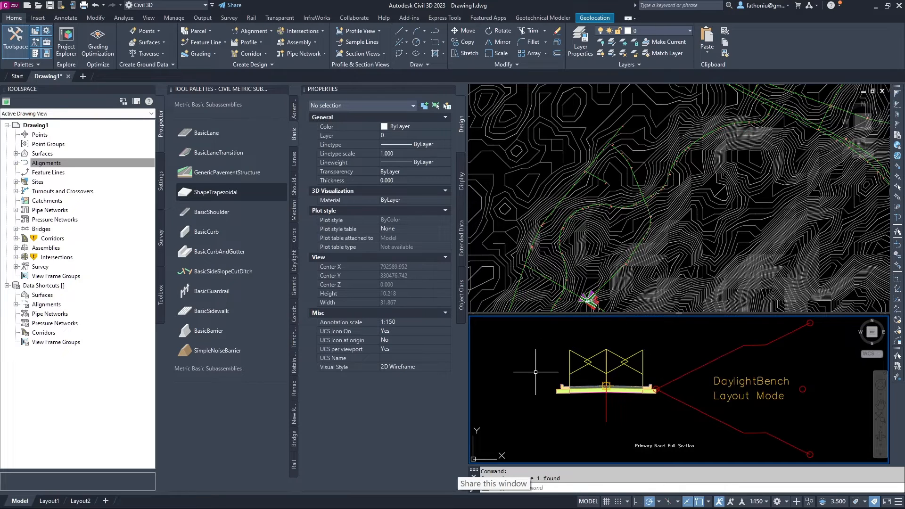
left_click(685, 373)
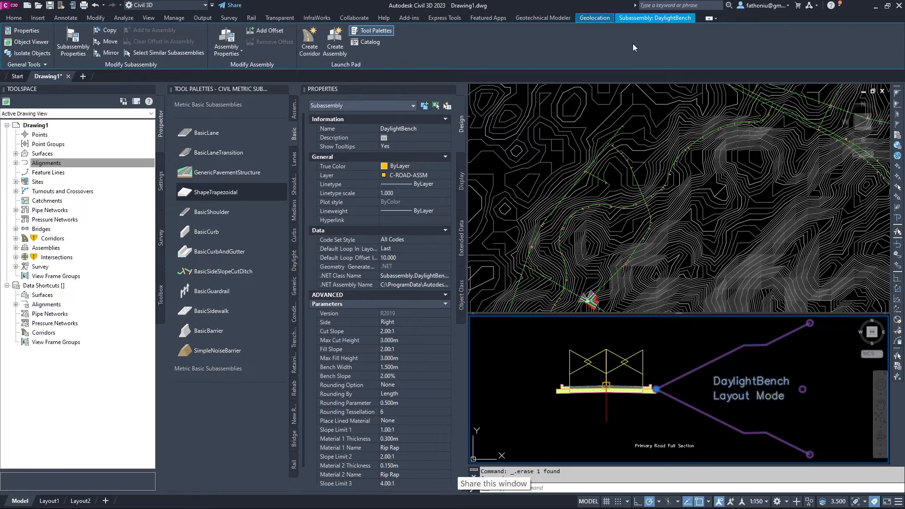
Try mirroring the DaylightBench subassembly to the assembly's left side, undoing the first attempt.
left_click(108, 53)
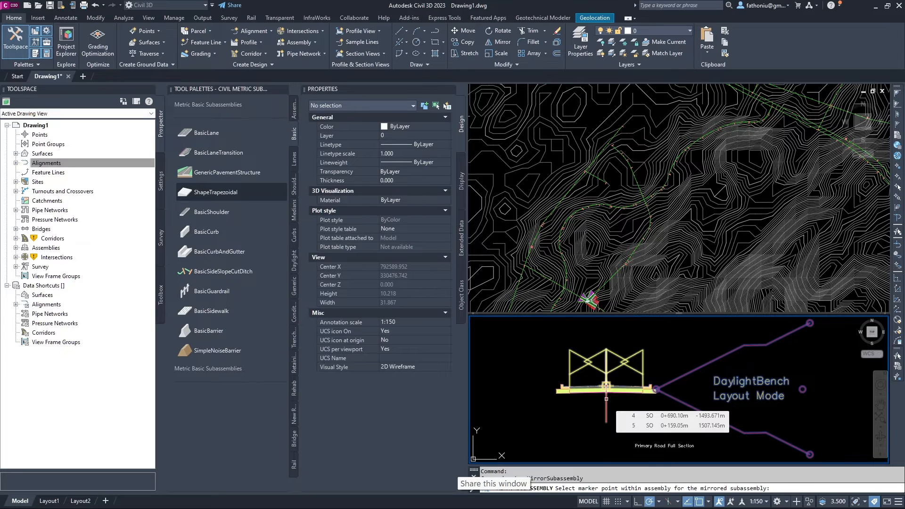
left_click(606, 399)
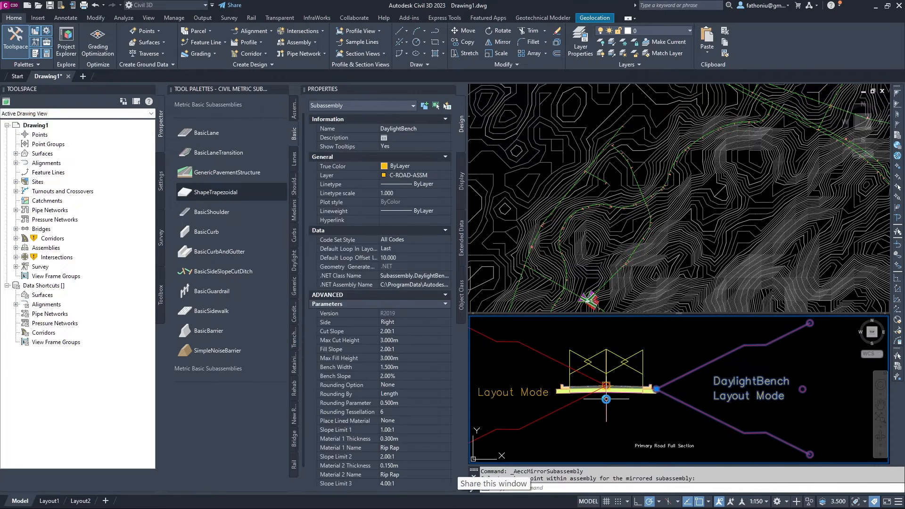
key("ctrl+z")
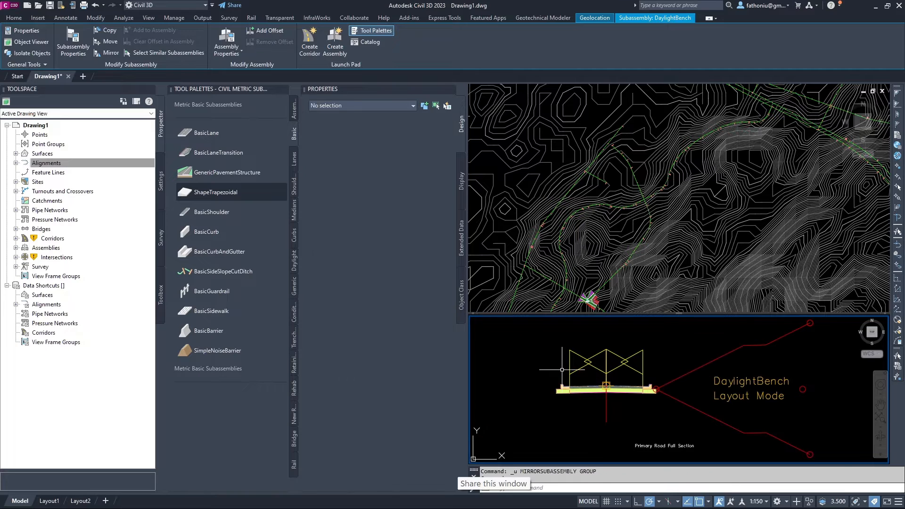
left_click(677, 379)
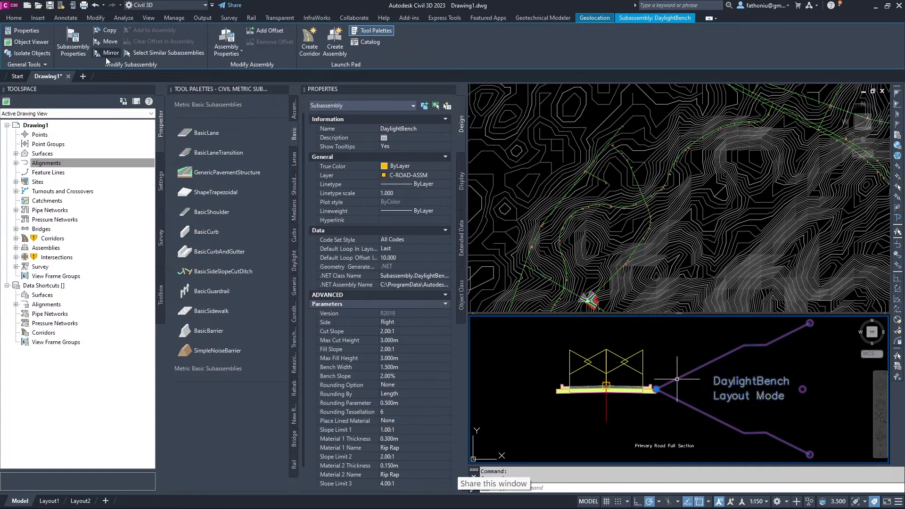
left_click(108, 56)
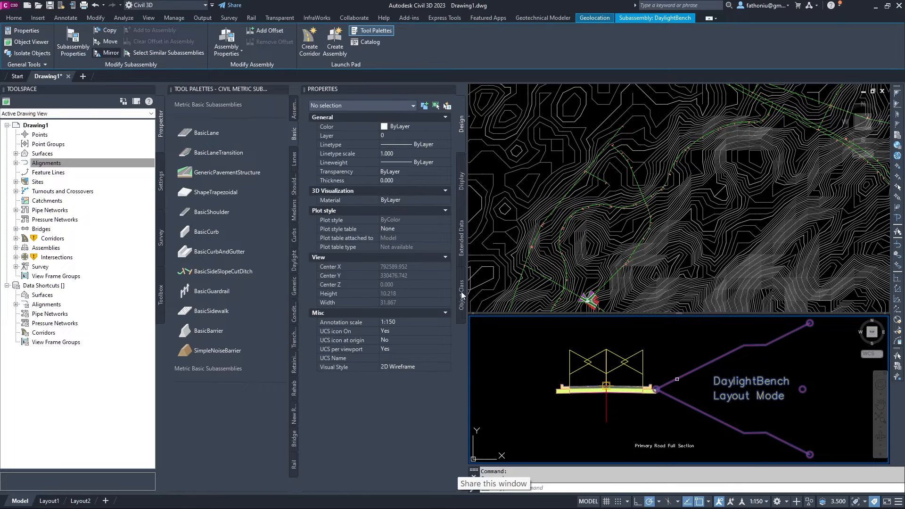
scroll(564, 410, "up", 8)
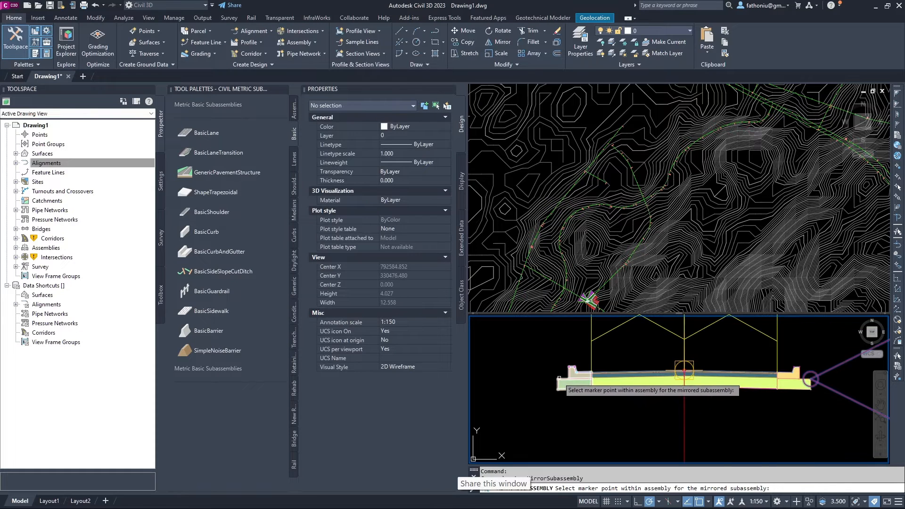
left_click(562, 397)
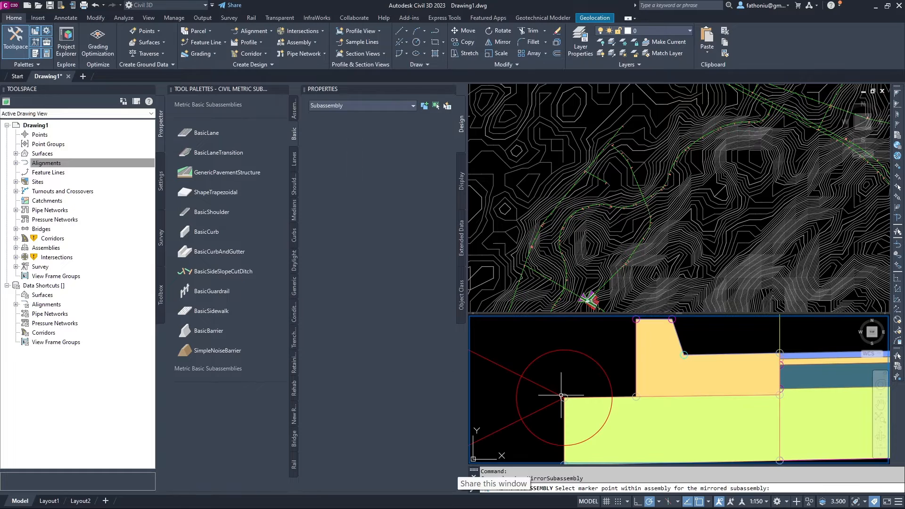
scroll(568, 388, "down", 4)
scroll(573, 382, "down", 8)
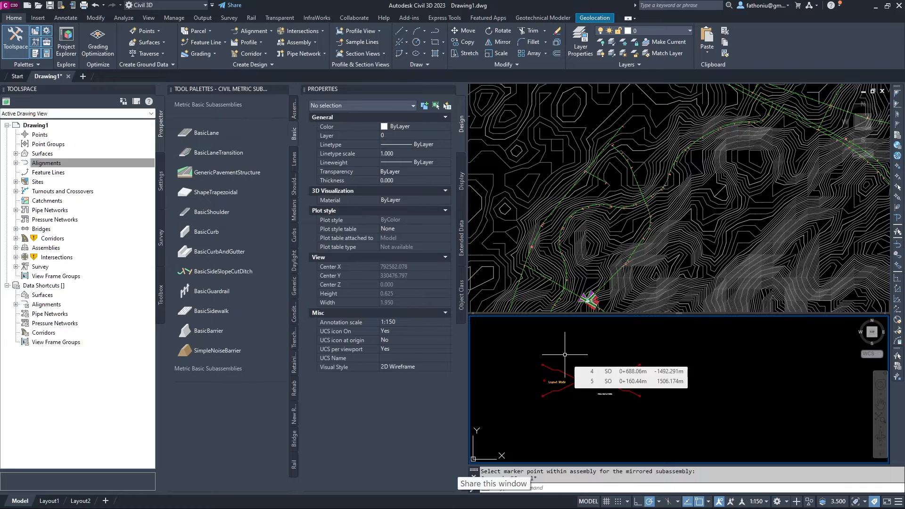
left_click(567, 375)
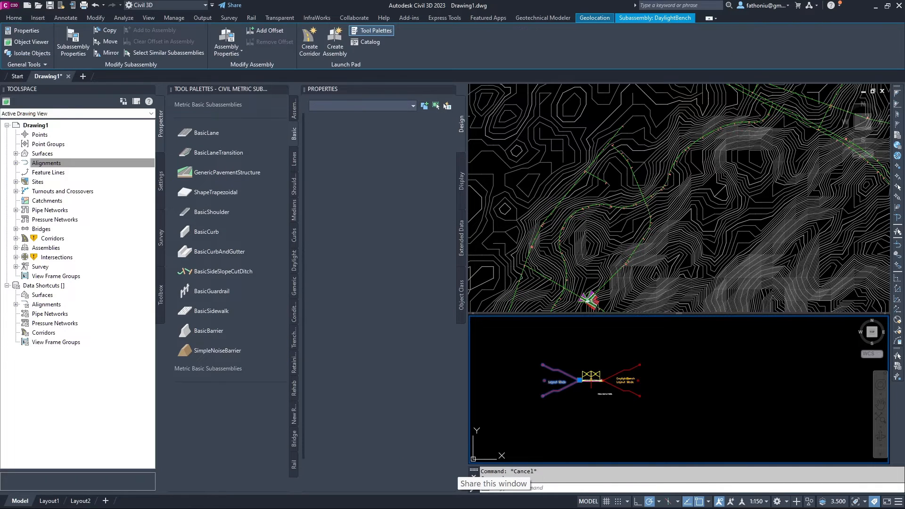
Recenter the assembly in the lower viewport and close the Tool Palettes.
scroll(610, 384, "up", 6)
middle_click_drag(606, 354, 639, 395)
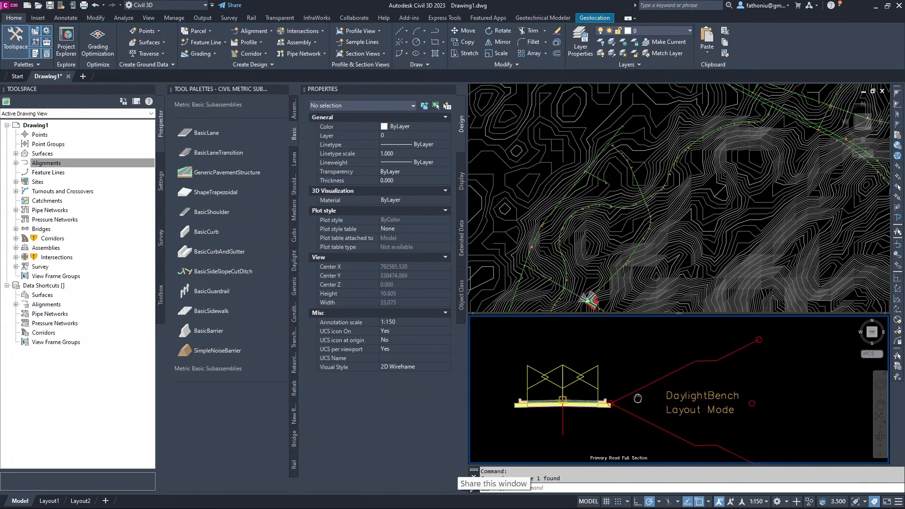
left_click(282, 89)
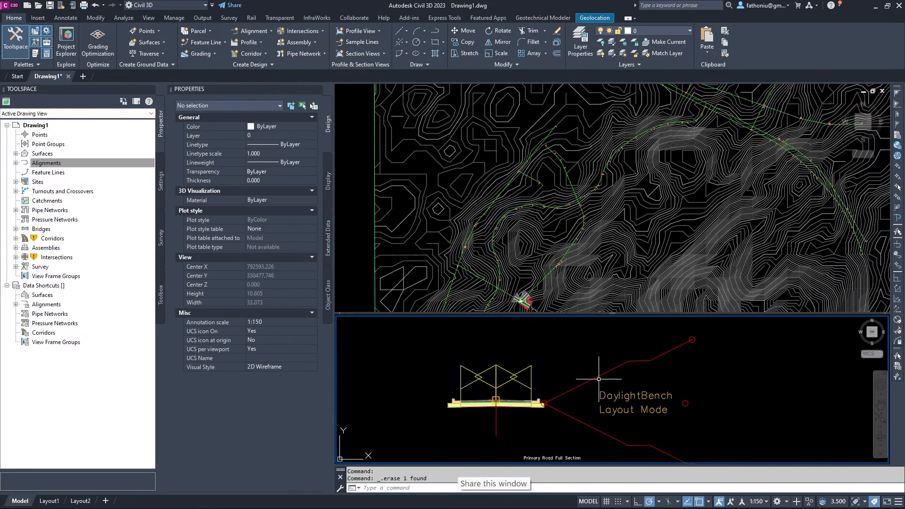
Give the DaylightBench subassembly 1.5:1 cut and fill slopes and a 1 m bench width.
scroll(599, 379, "up", 5)
scroll(594, 373, "down", 3)
left_click(586, 373)
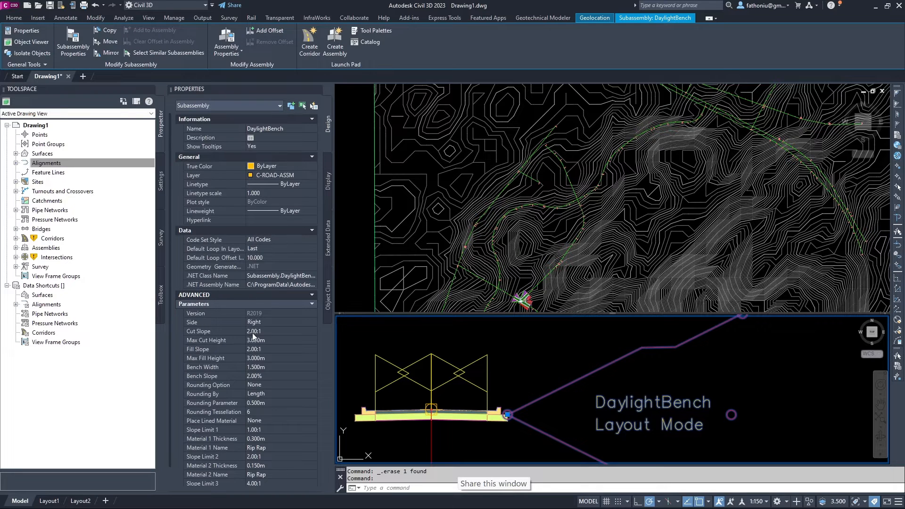
left_click(251, 332)
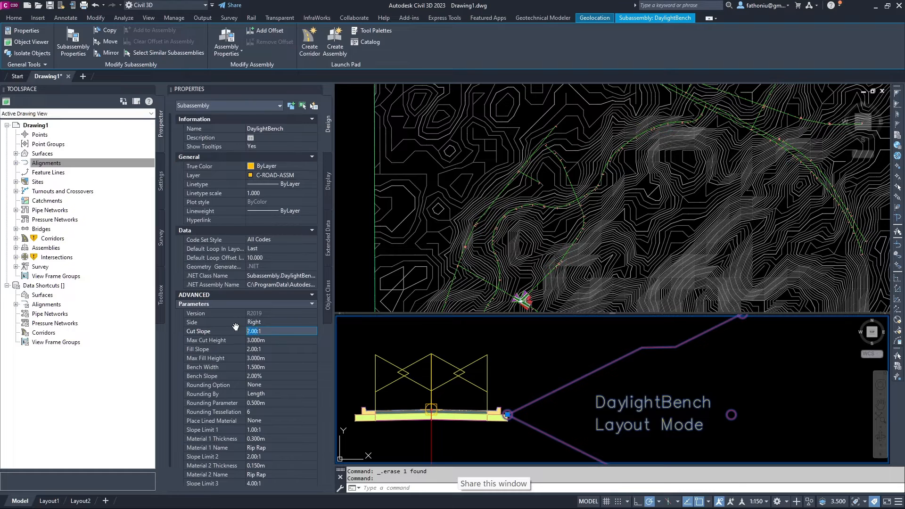
type("1.5")
left_click(261, 367)
left_click(255, 349)
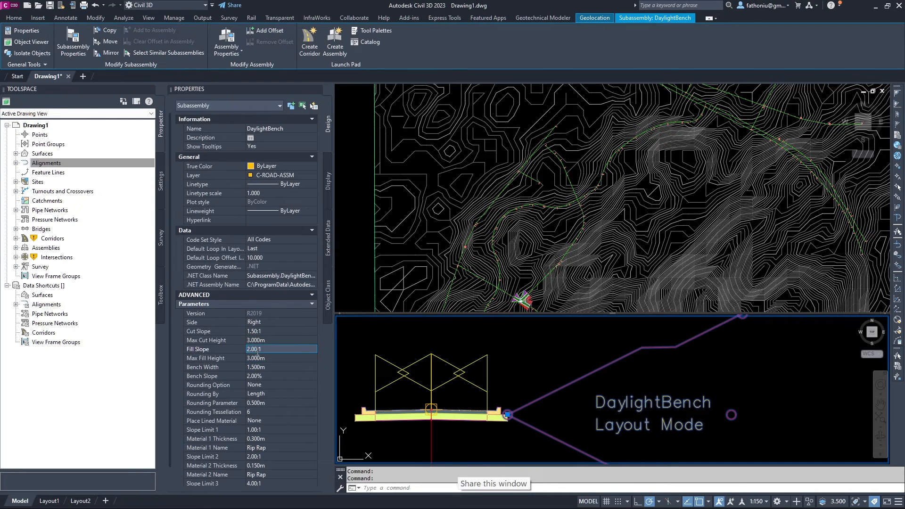
left_click(237, 348)
type("1.5")
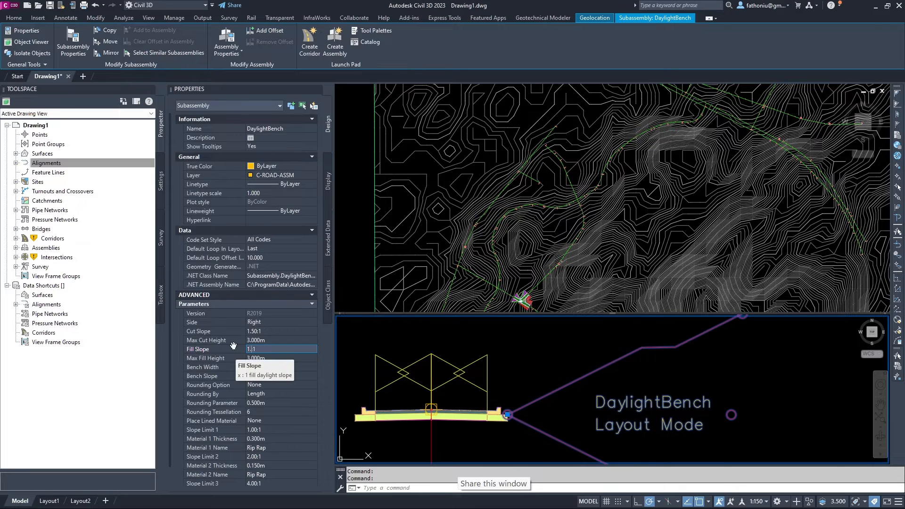
left_click(267, 375)
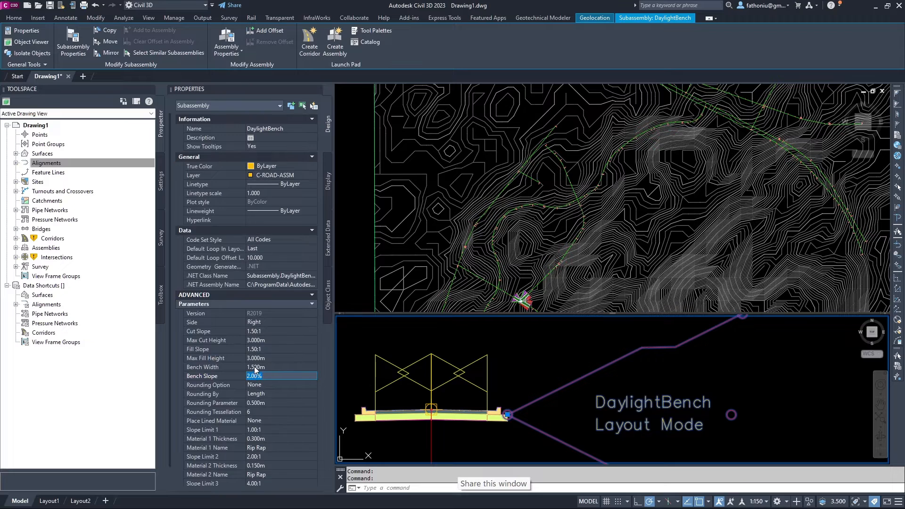
left_click(253, 367)
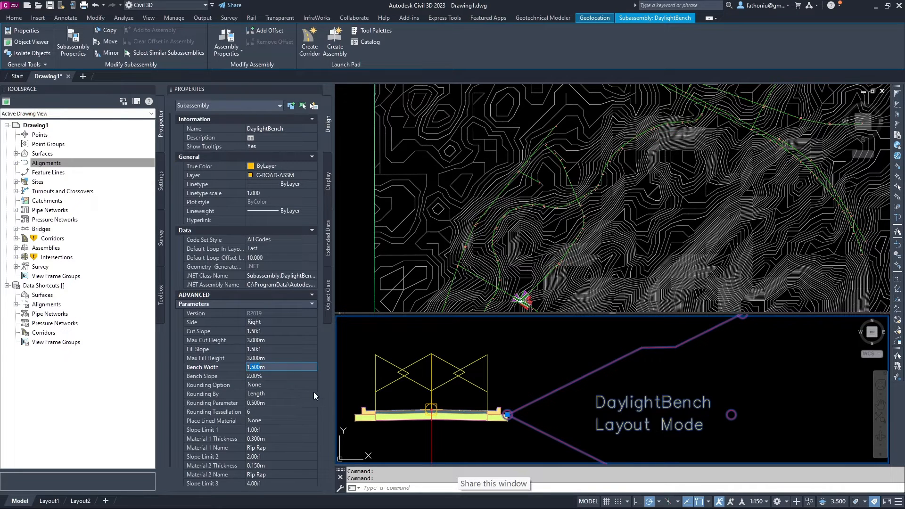
type("1m")
left_click(256, 376)
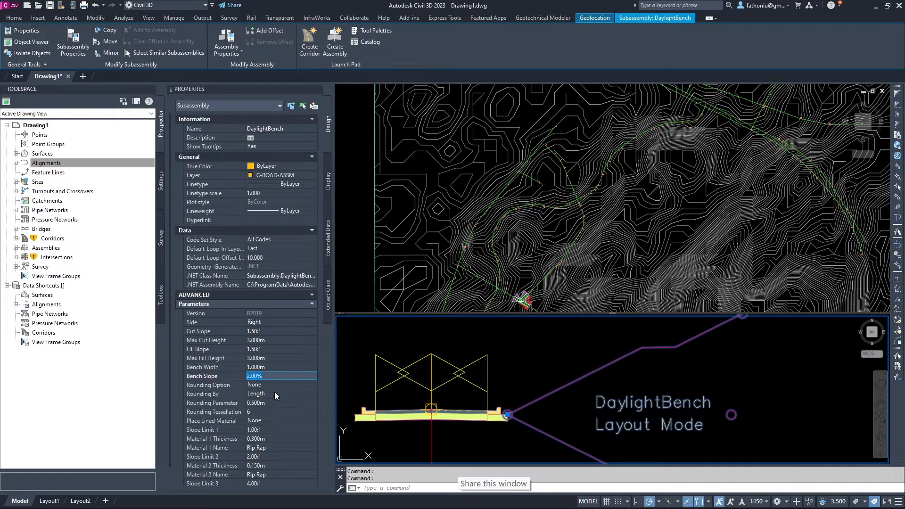
Keep Rounding By set to Length and review the Max Fill Height value.
left_click(275, 394)
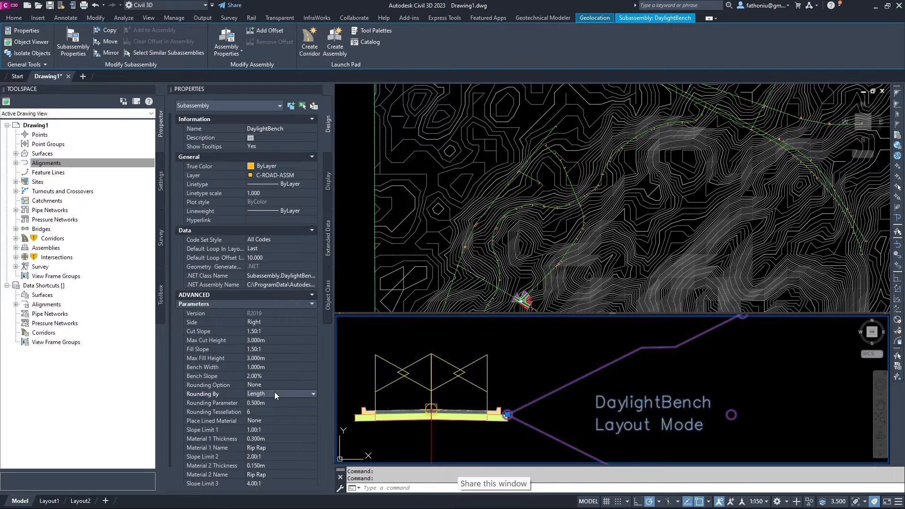
left_click(276, 394)
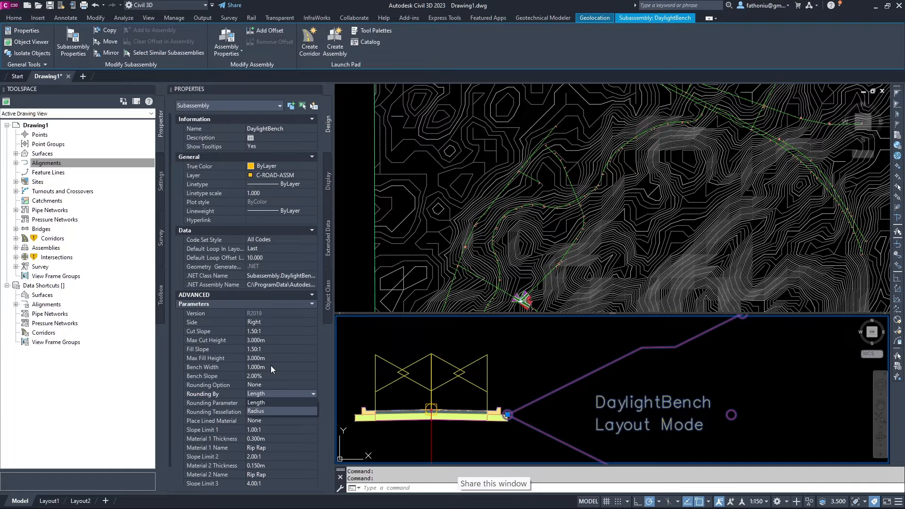
left_click(278, 376)
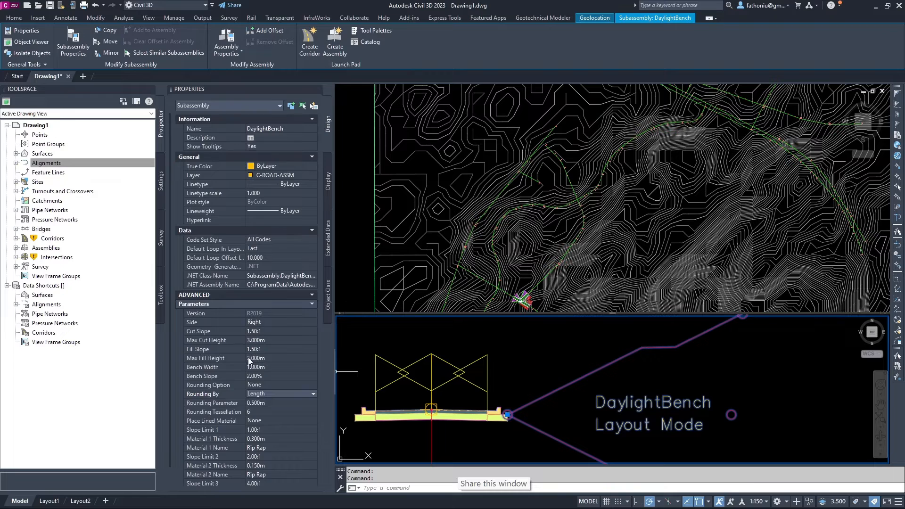
left_click(247, 358)
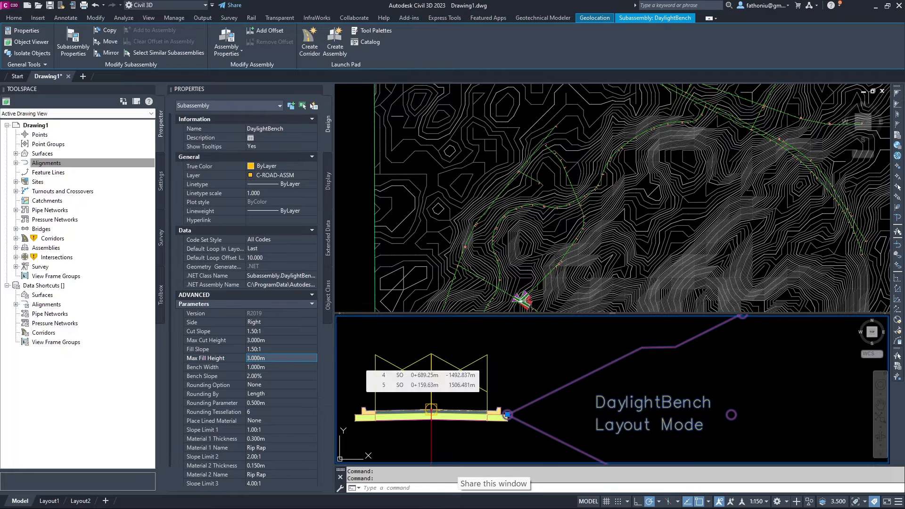
left_click(357, 361)
Clear and reselect the DaylightBench subassembly, shifting the section view right.
key("Escape")
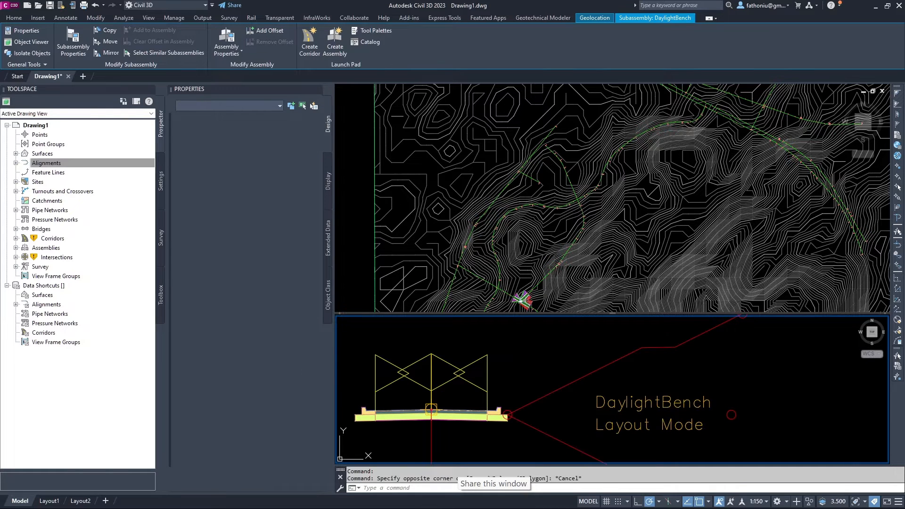
left_click(541, 398)
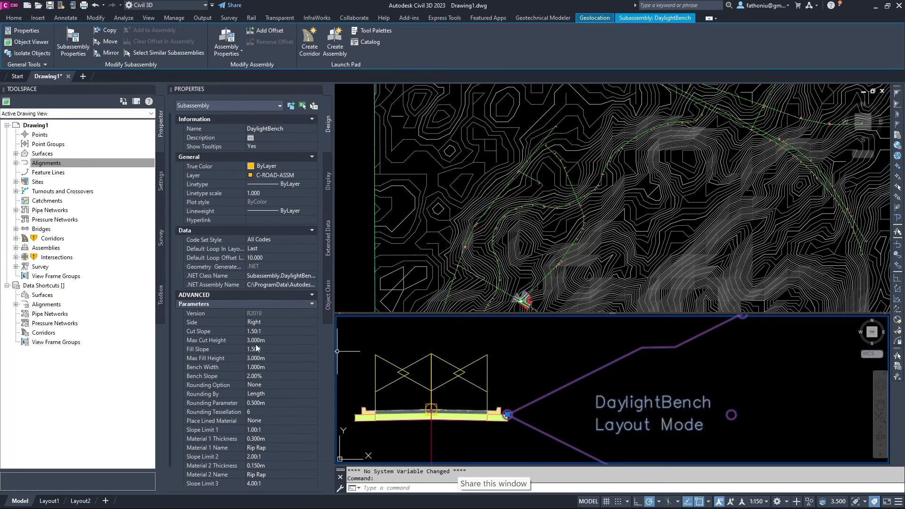
key("Escape")
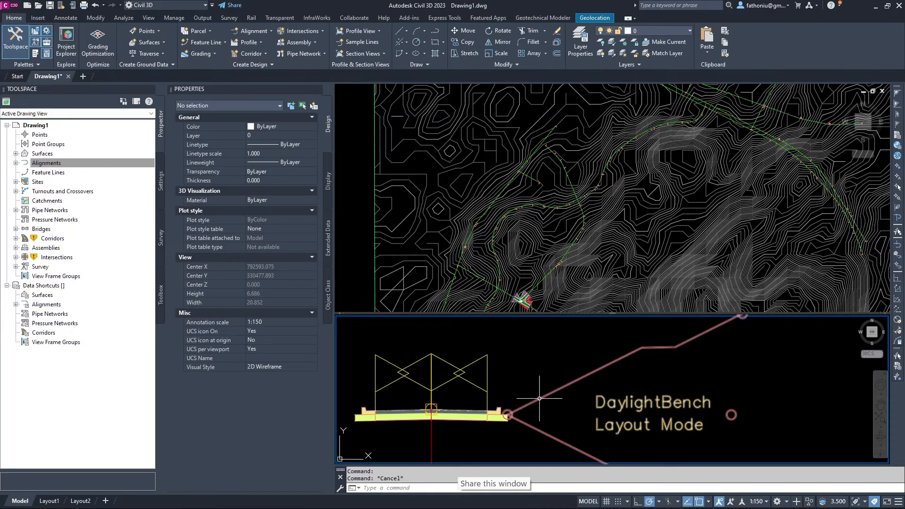
left_click(541, 399)
middle_click_drag(504, 377, 597, 371)
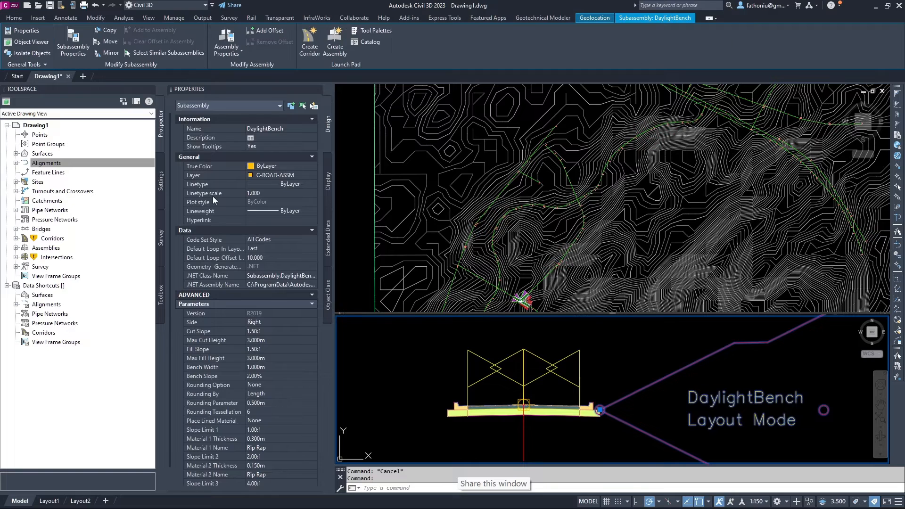
Start mirroring DaylightBench and pick the assembly marker for the copy.
key("Escape")
left_click(108, 53)
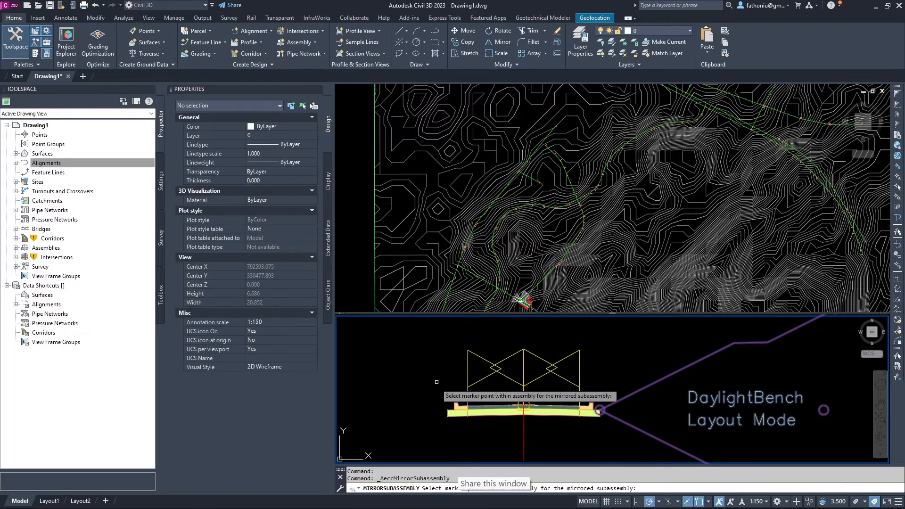
scroll(465, 432, "up", 5)
middle_click_drag(465, 432, 470, 350)
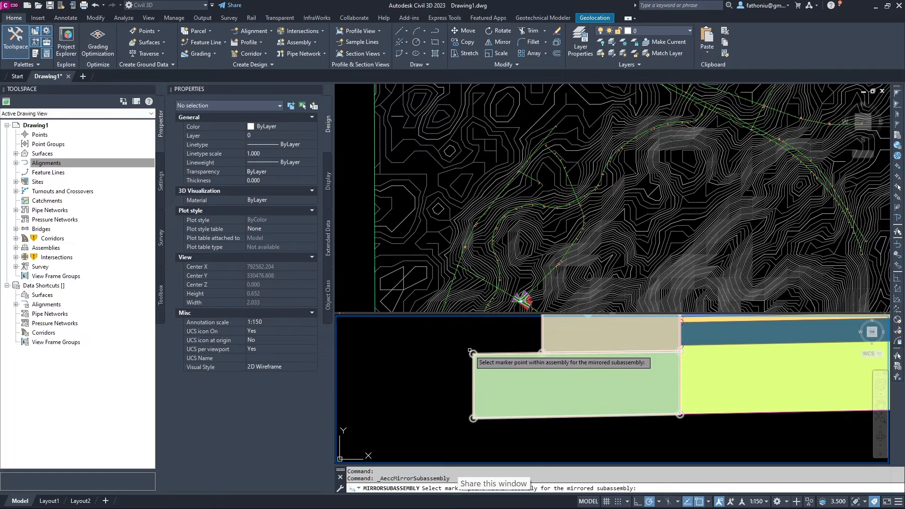
left_click(472, 352)
Place the mirrored DaylightBench at the assembly marker on the left side.
scroll(467, 348, "down", 7)
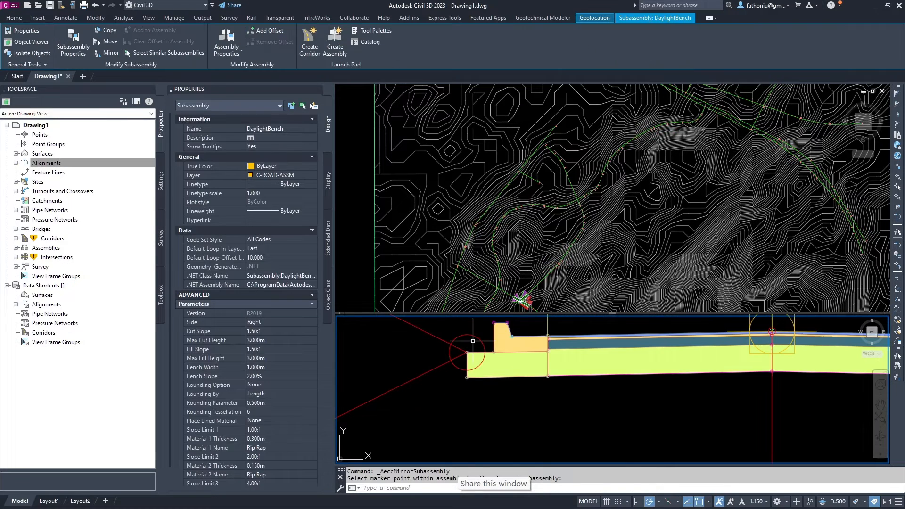
middle_click_drag(514, 359, 503, 418)
scroll(511, 401, "down", 3)
middle_click_drag(535, 375, 524, 354)
scroll(531, 412, "up", 4)
scroll(530, 412, "down", 4)
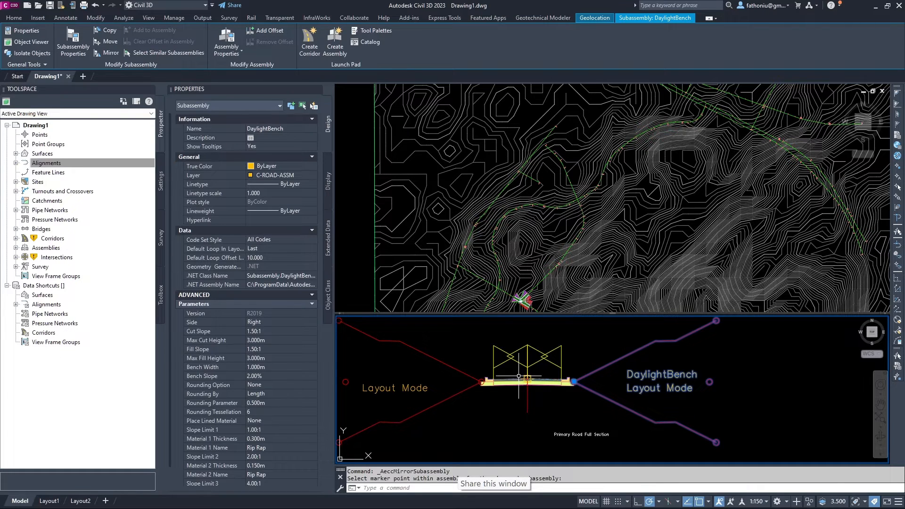
scroll(526, 412, "up", 3)
scroll(535, 401, "down", 3)
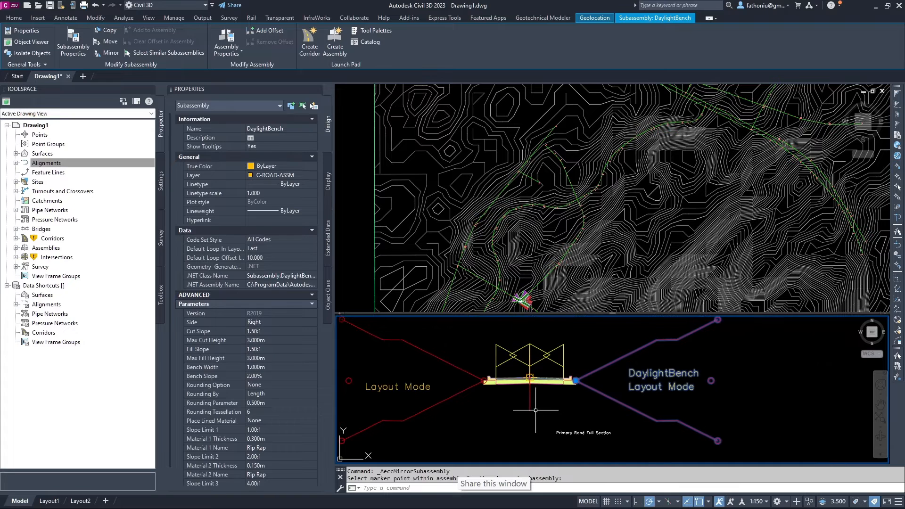
middle_click_drag(542, 408, 533, 472)
scroll(546, 416, "down", 2)
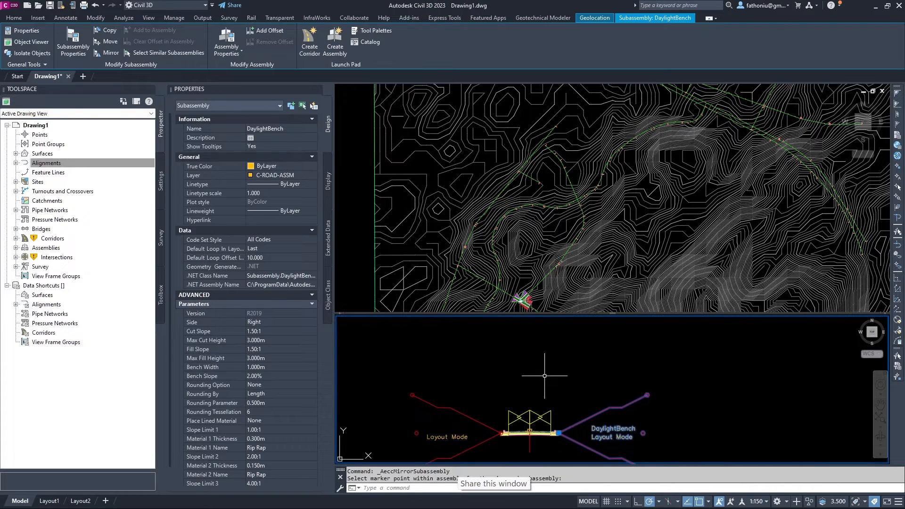
middle_click_drag(545, 378, 530, 334)
scroll(520, 420, "up", 2)
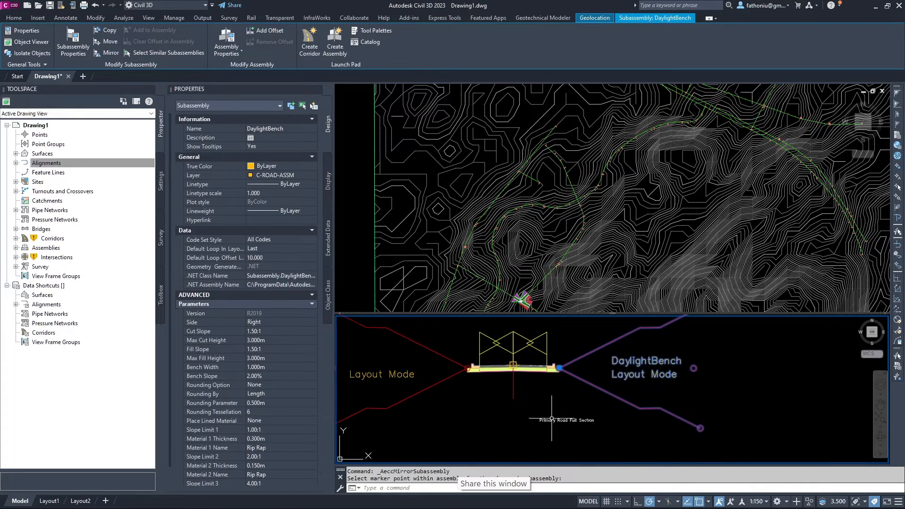
left_click(513, 365)
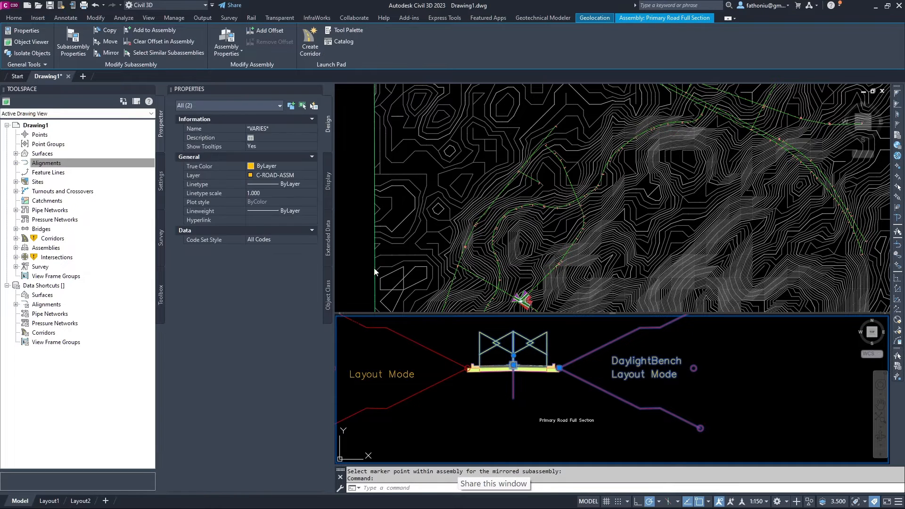
key("Escape")
key("Escape")
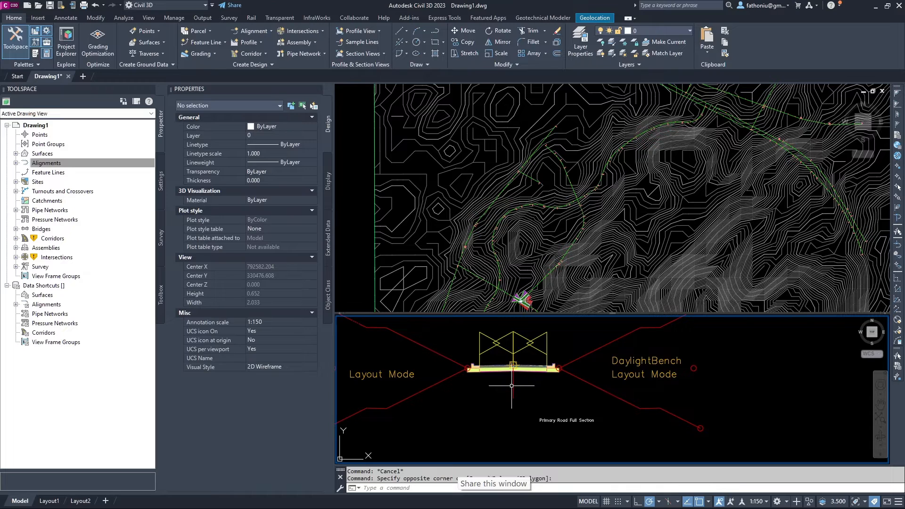
Select the Primary Road Full Section assembly, begin retyping its name, then deselect everything.
left_click(514, 384)
key("Escape")
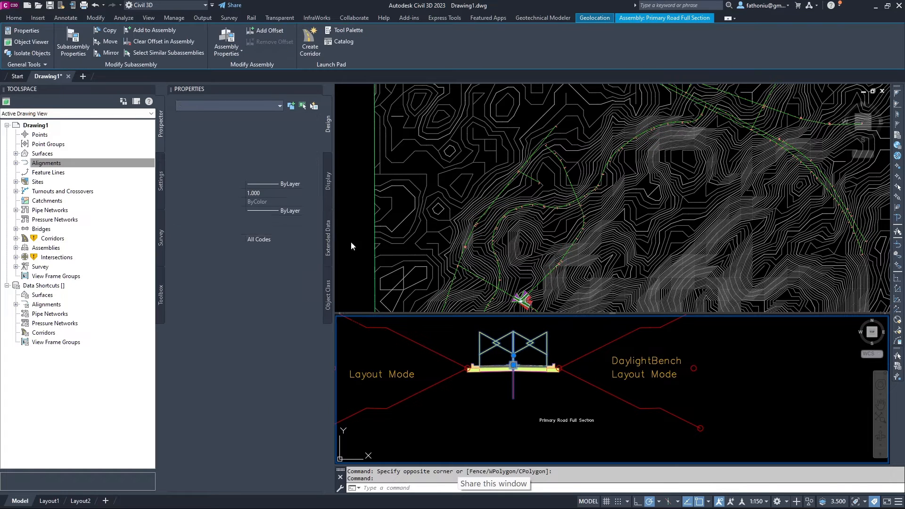
left_click(514, 377)
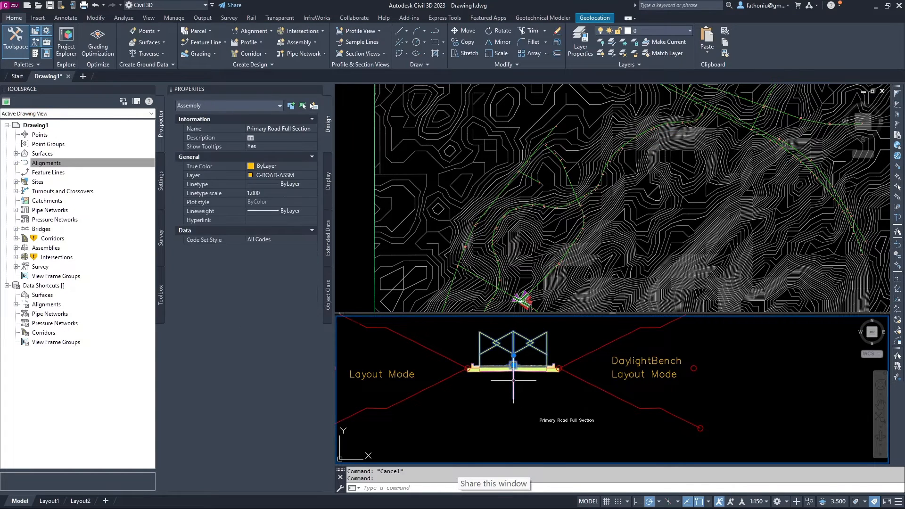
left_click(270, 129)
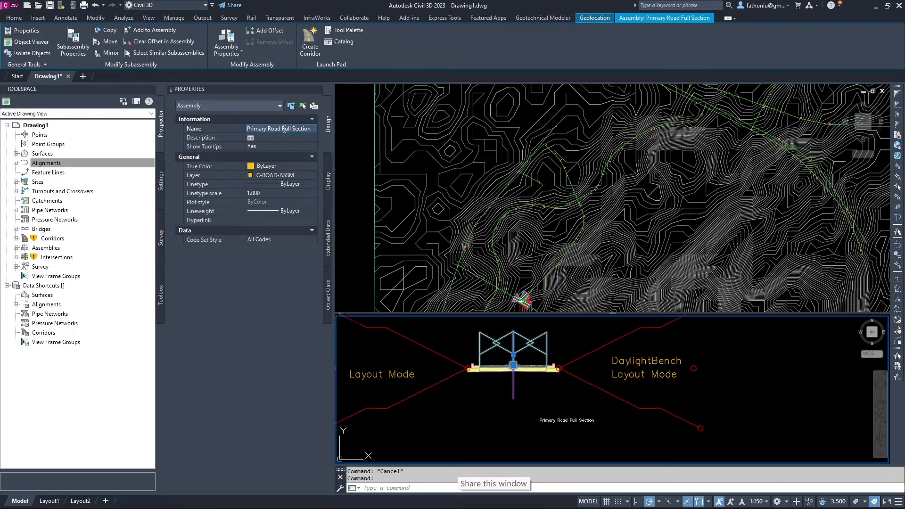
left_click_drag(249, 126, 314, 130)
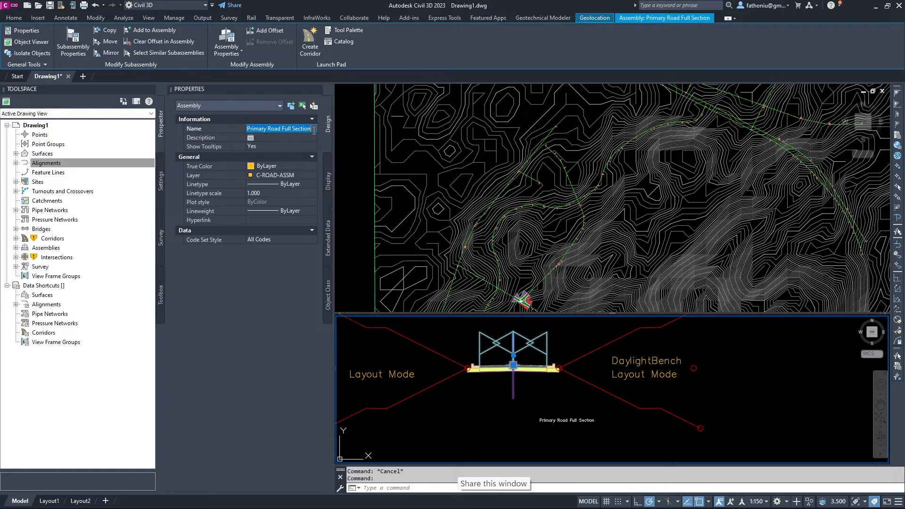
type("PRFS 244_246")
left_click(448, 349)
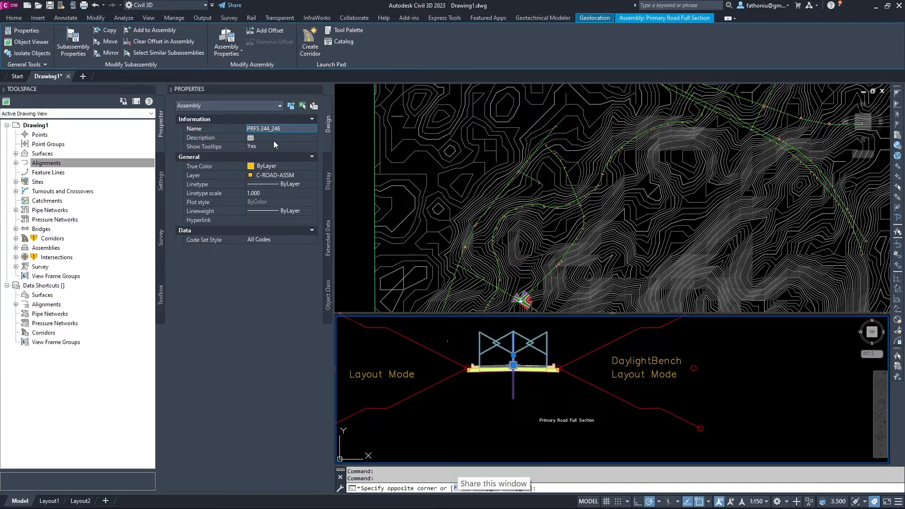
key("Escape")
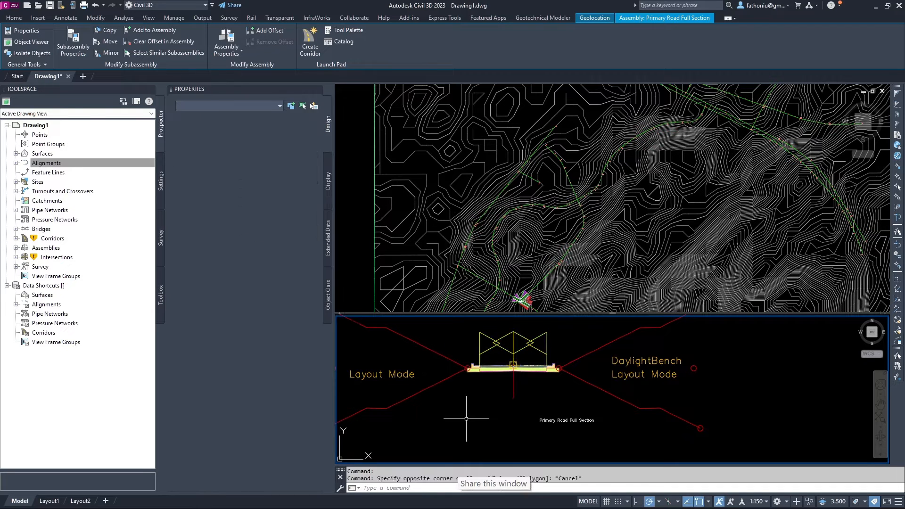
key("Escape")
scroll(471, 415, "down", 4)
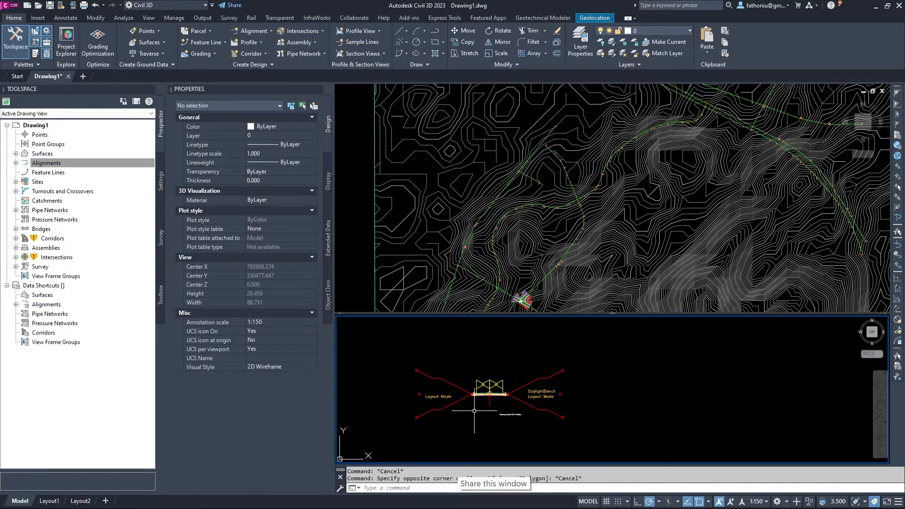
scroll(479, 356, "down", 2)
middle_click_drag(479, 357, 498, 424)
scroll(504, 386, "down", 2)
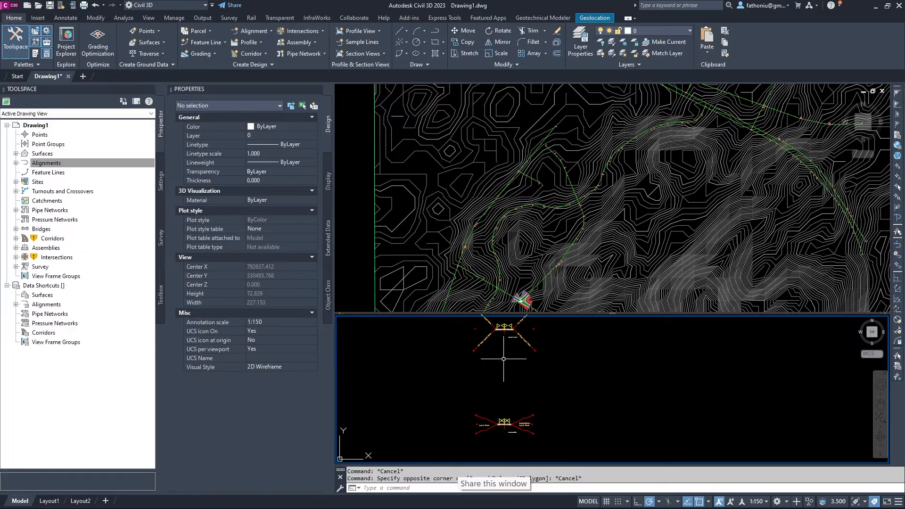
scroll(519, 387, "up", 6)
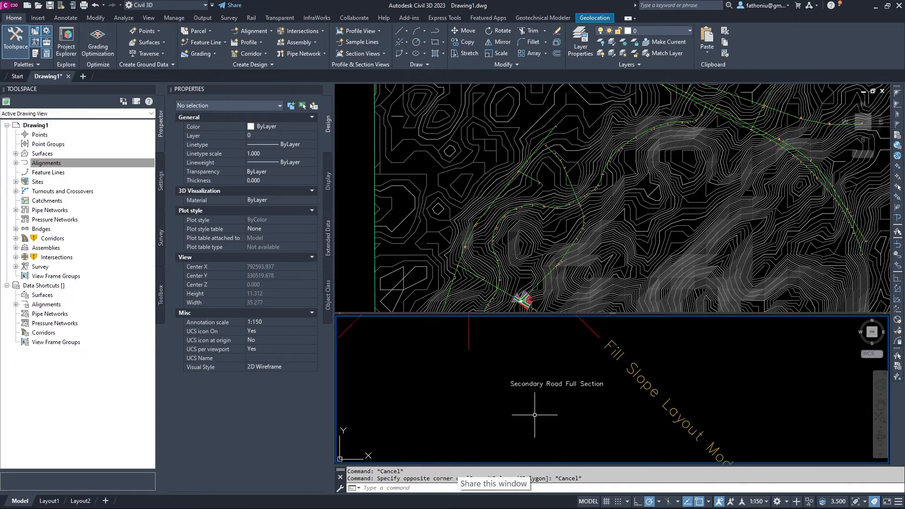
scroll(535, 414, "down", 4)
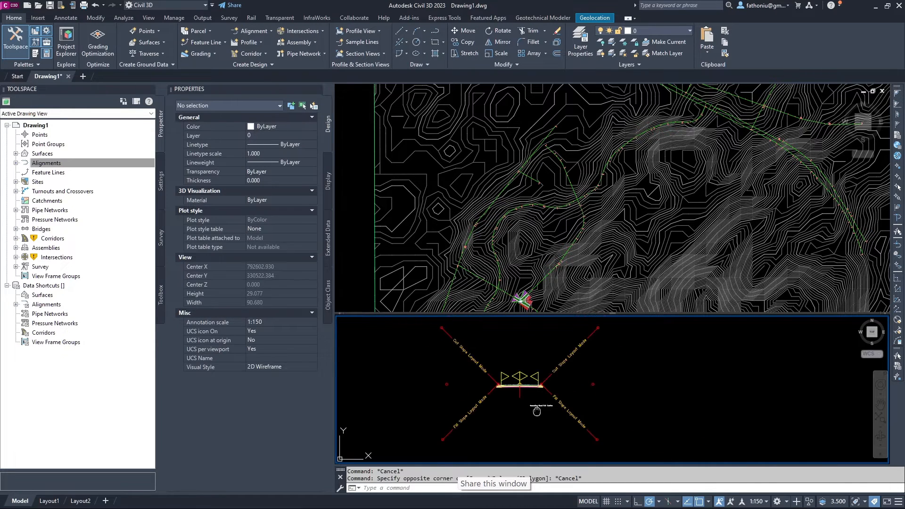
middle_click_drag(535, 415, 556, 378)
scroll(555, 379, "down", 4)
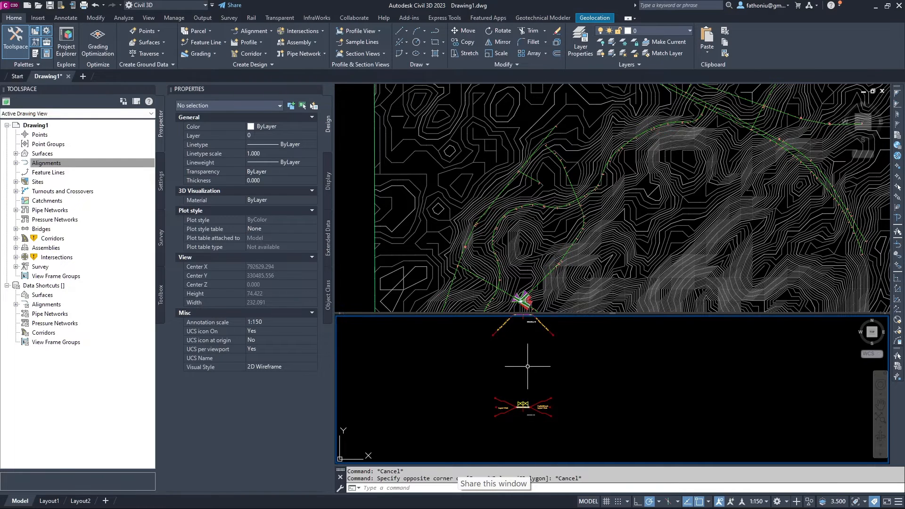
scroll(523, 400, "up", 1)
scroll(523, 406, "down", 1)
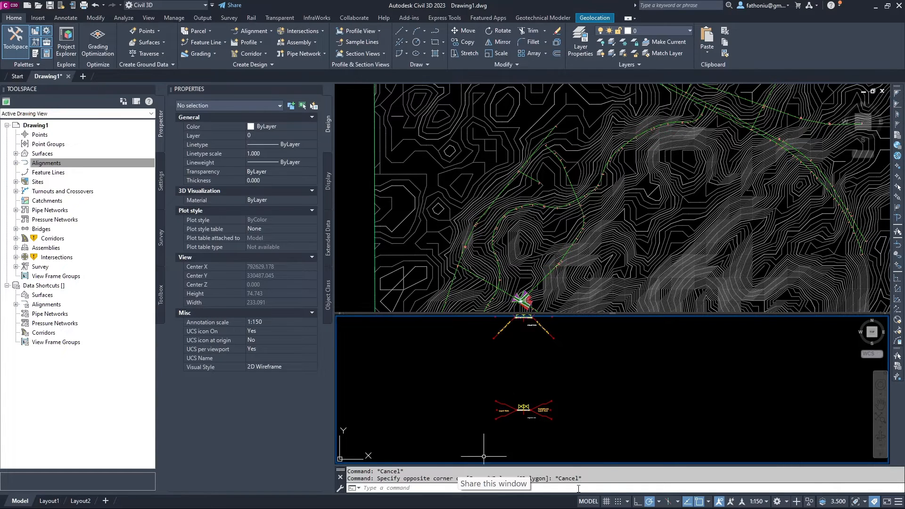
scroll(524, 372, "down", 2)
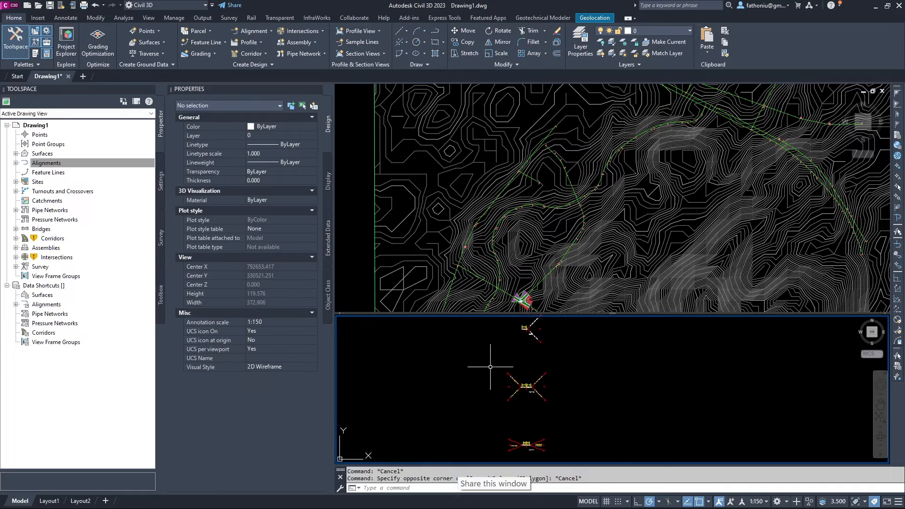
scroll(534, 365, "up", 2)
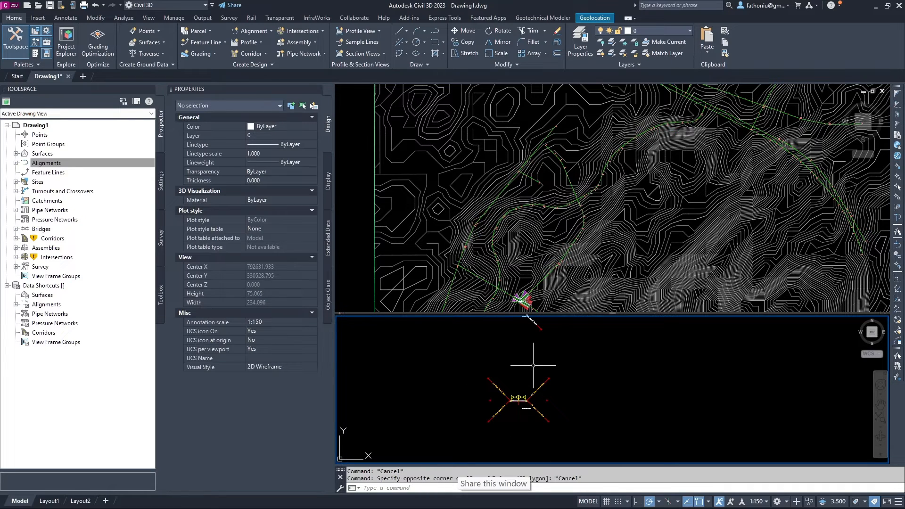
scroll(533, 366, "down", 2)
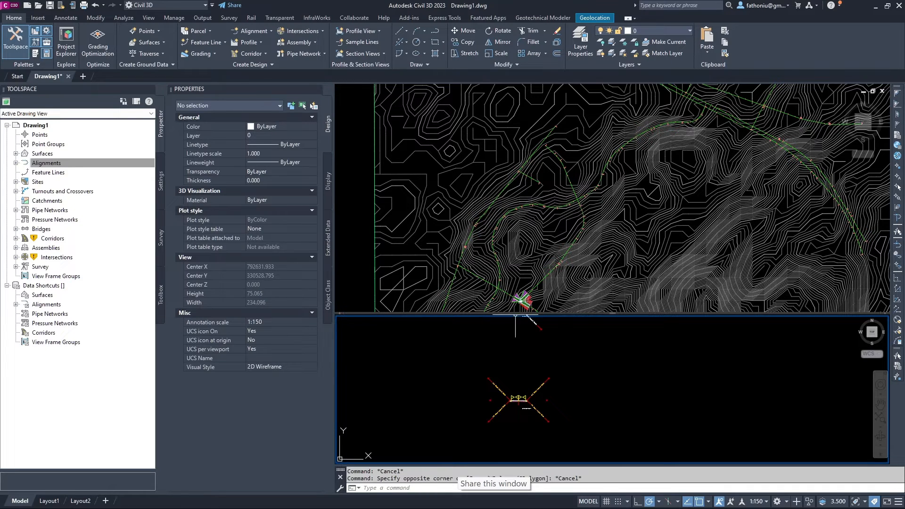
mouse_move(528, 279)
middle_mouse_down()
mouse_move(532, 219)
mouse_move(533, 273)
middle_mouse_up()
left_click(533, 273)
scroll(531, 268, "up", 6)
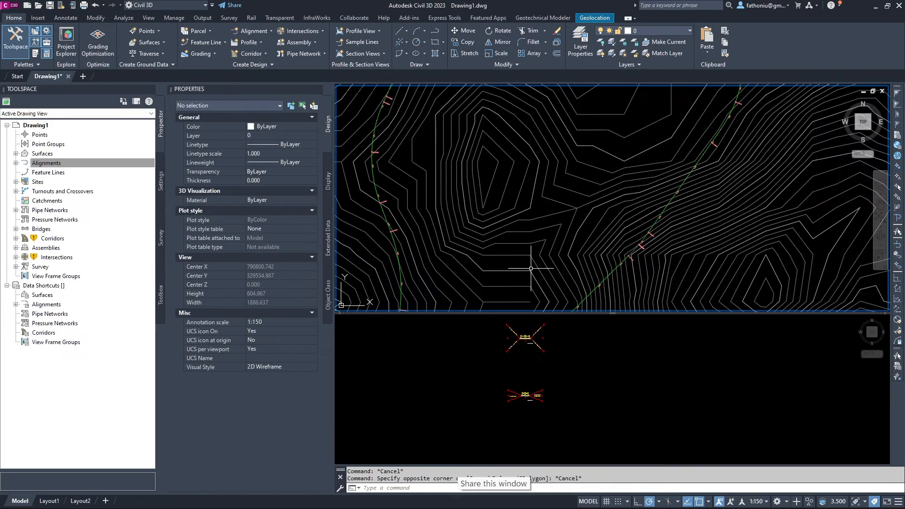
Center the intersection in plan, zoom the lower viewport to extents, then onto the curb-return assembly.
scroll(537, 273, "up", 10)
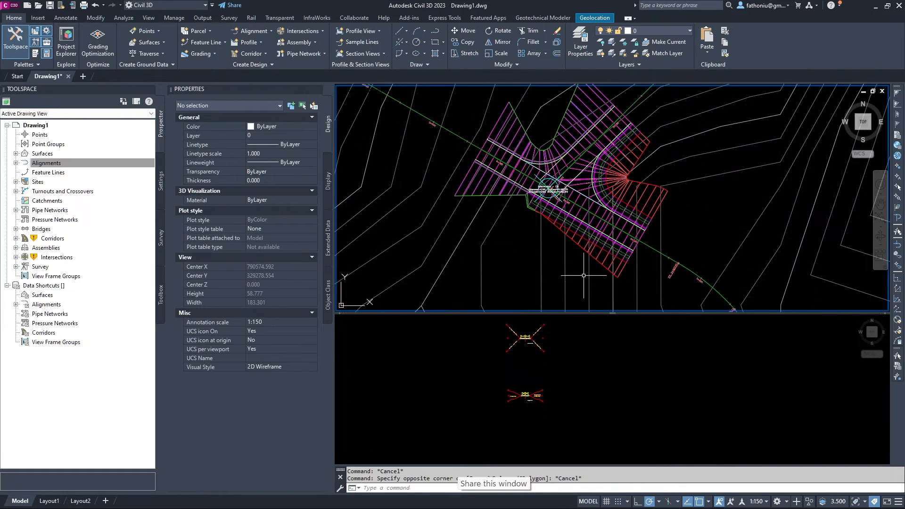
middle_click_drag(584, 276, 585, 336)
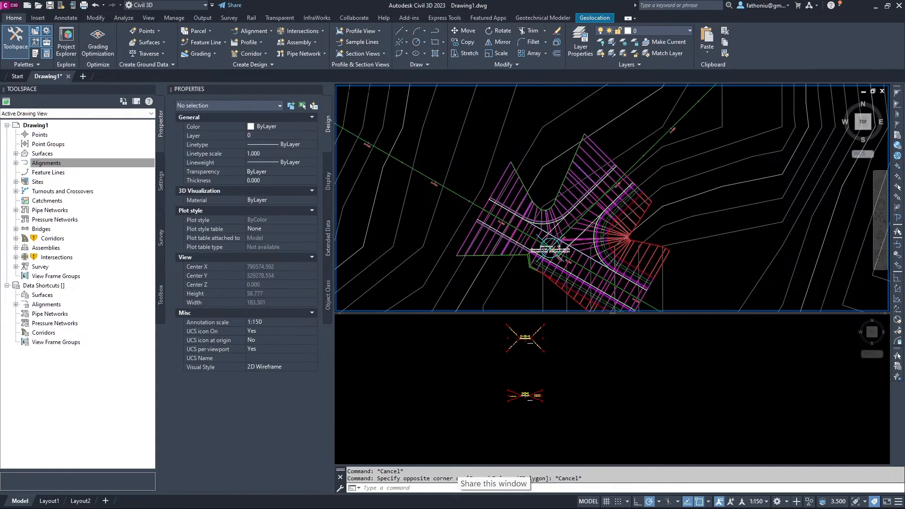
middle_click(467, 370)
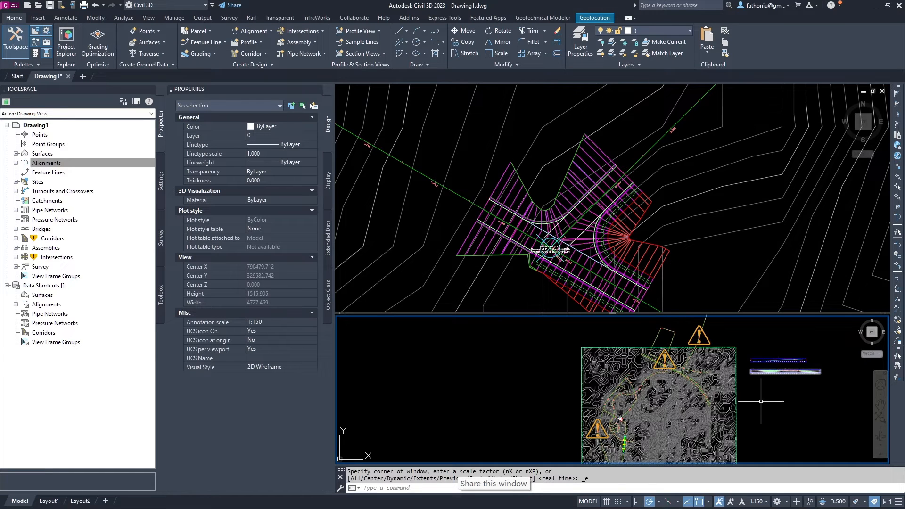
middle_click_drag(722, 439, 598, 316)
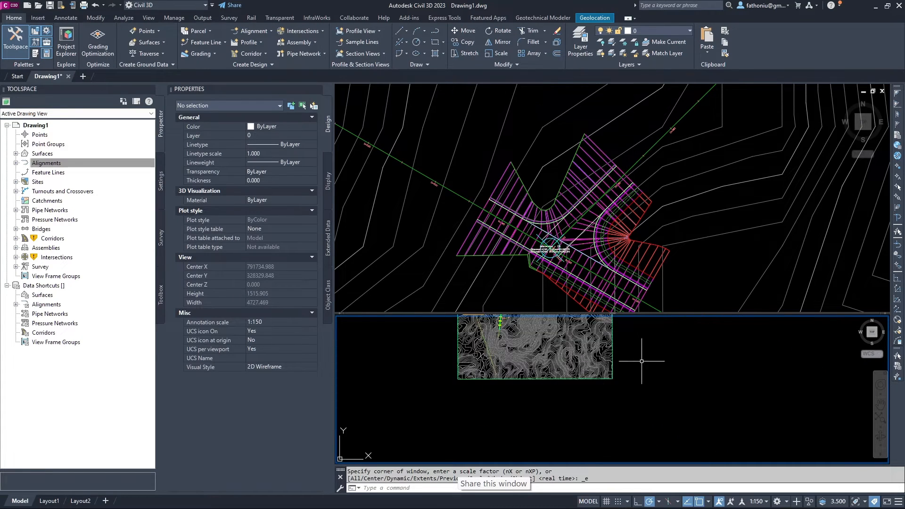
scroll(642, 361, "up", 5)
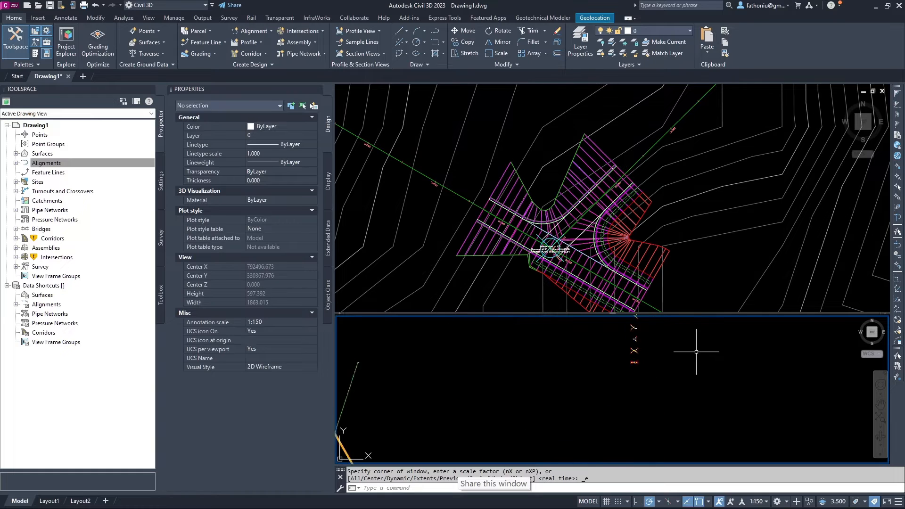
scroll(580, 377, "up", 7)
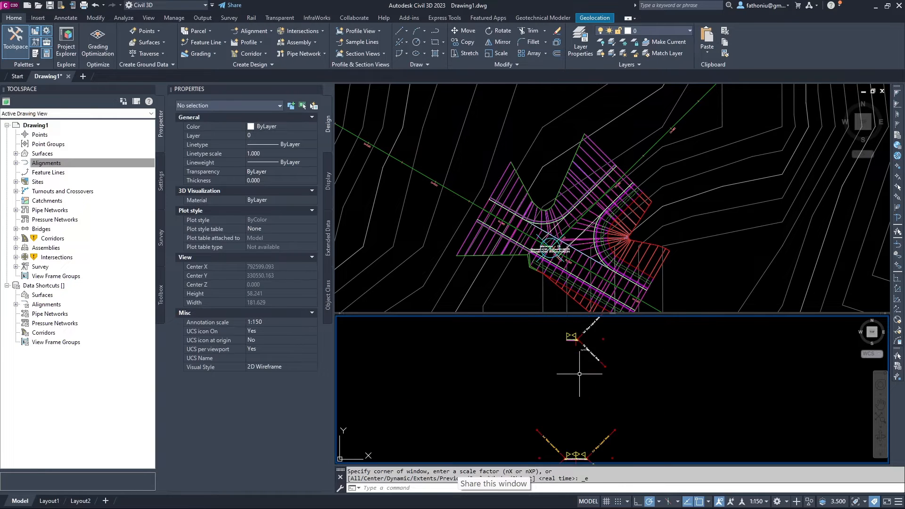
scroll(579, 376, "up", 7)
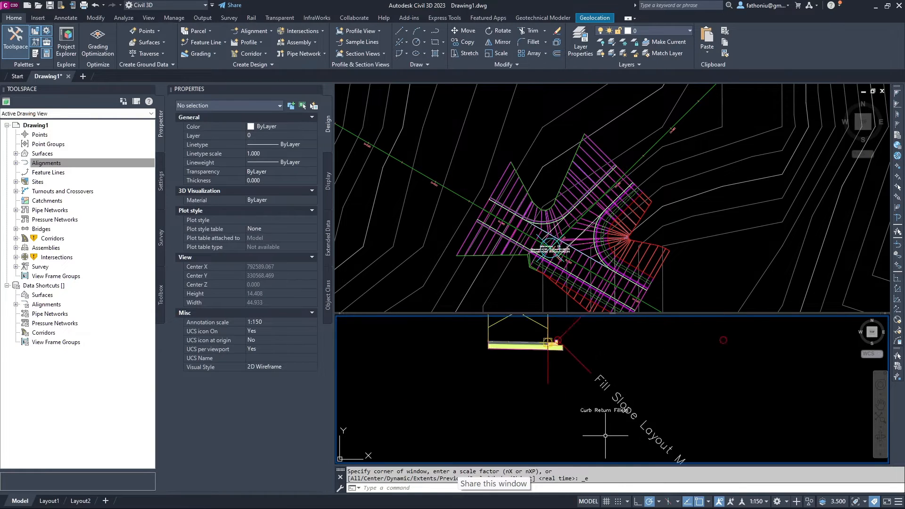
scroll(613, 387, "down", 2)
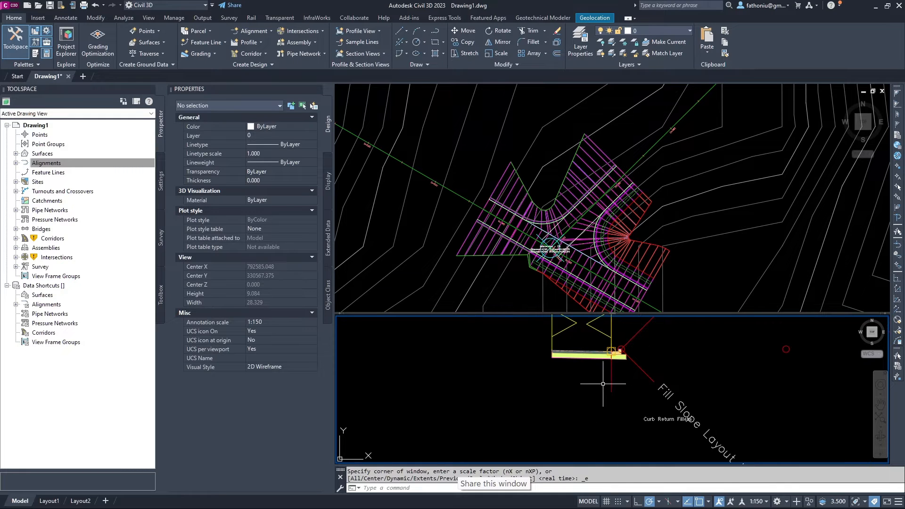
scroll(583, 375, "up", 2)
middle_click_drag(584, 374, 527, 442)
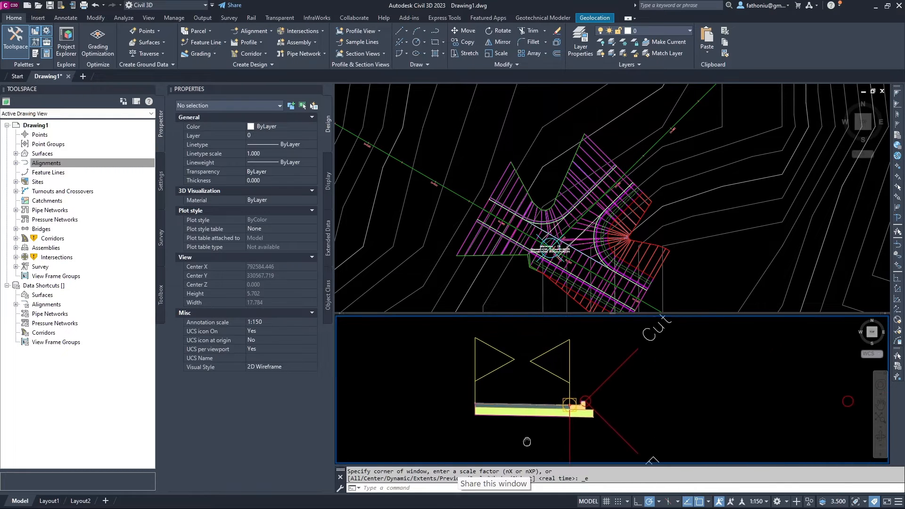
scroll(568, 394, "up", 2)
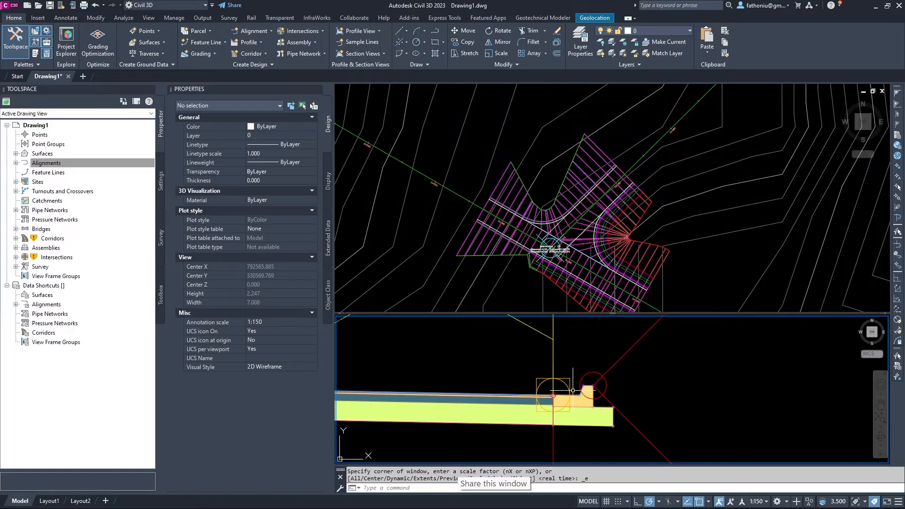
scroll(573, 390, "down", 8)
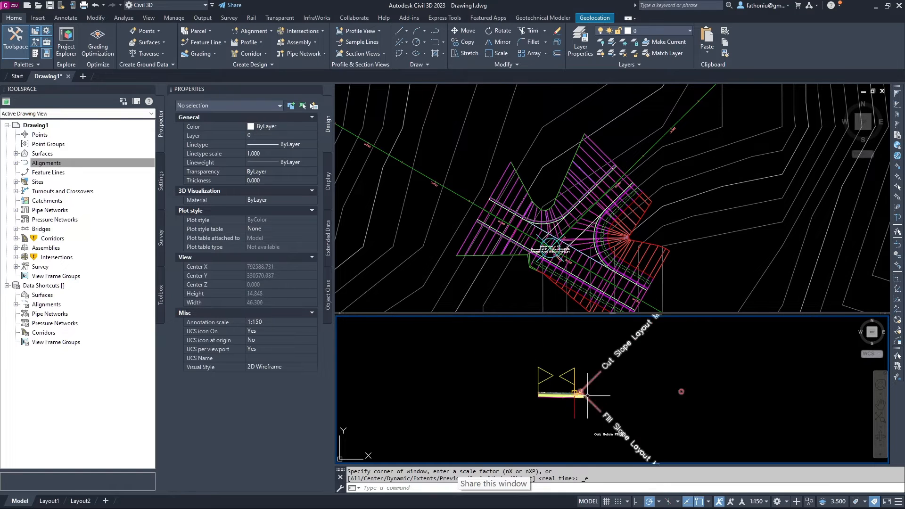
scroll(587, 396, "down", 2)
scroll(592, 384, "up", 3)
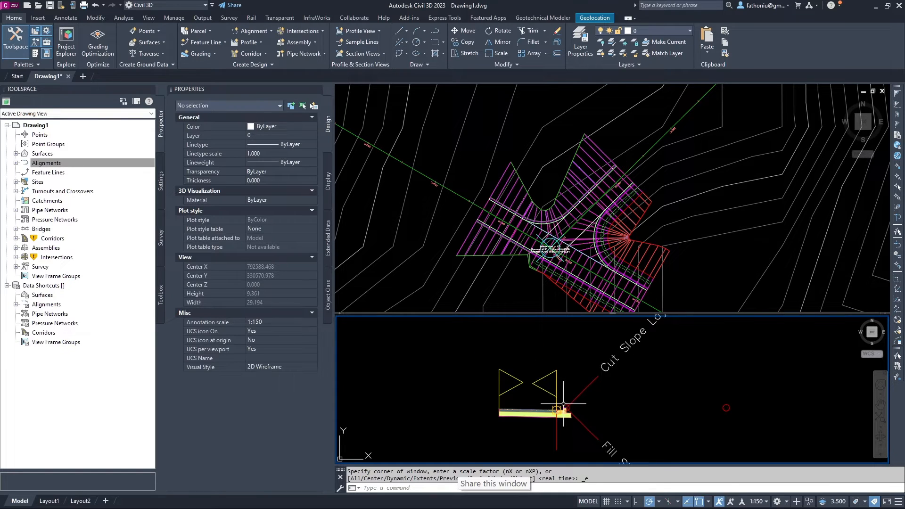
scroll(559, 433, "down", 8)
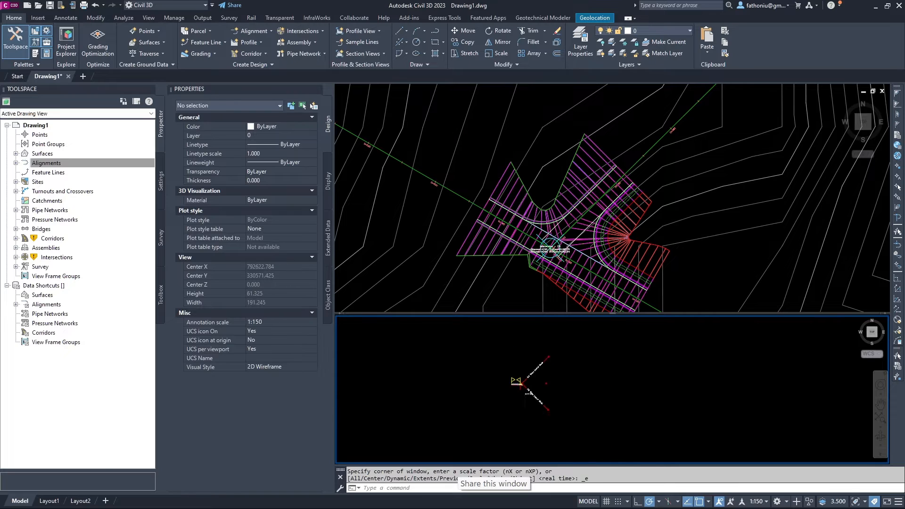
scroll(548, 433, "up", 14)
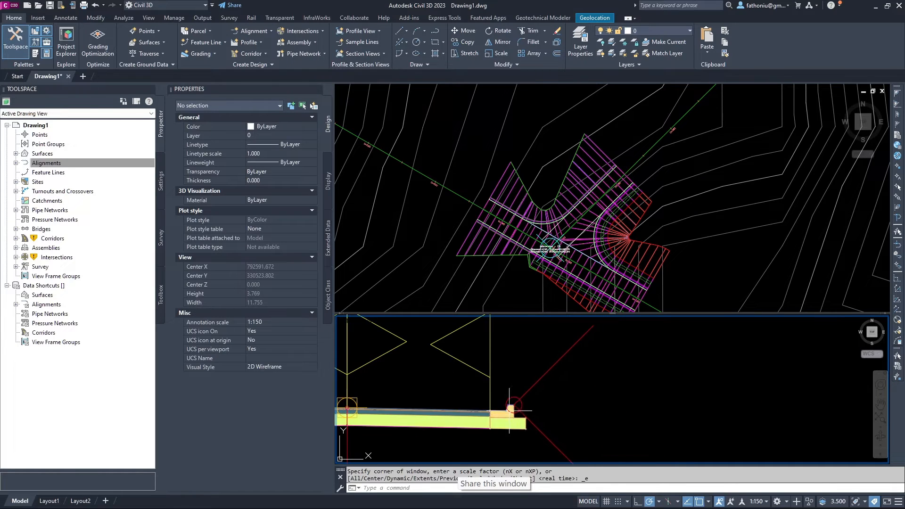
scroll(515, 406, "down", 8)
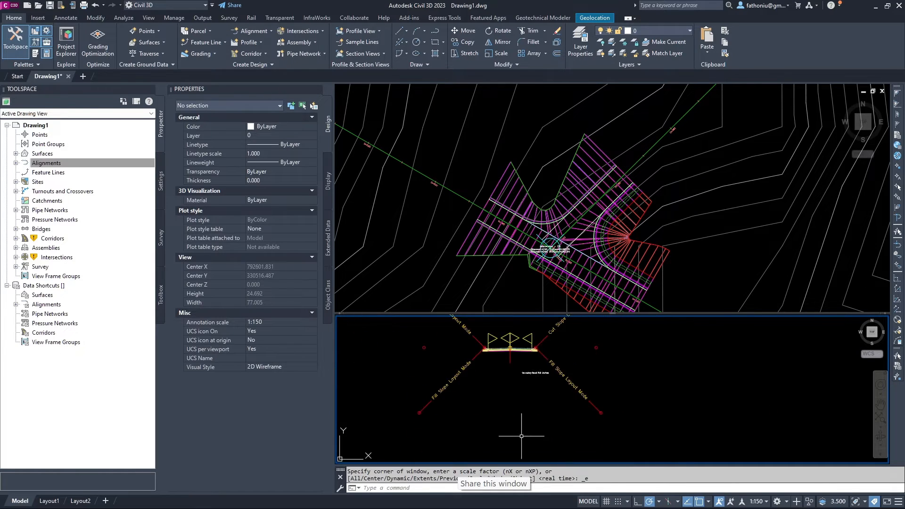
scroll(552, 423, "down", 2)
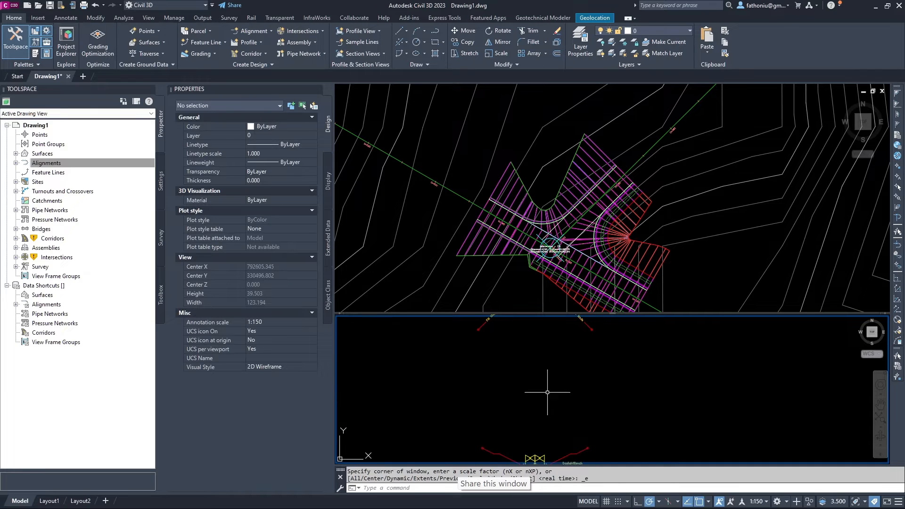
scroll(528, 394, "up", 8)
scroll(528, 393, "up", 3)
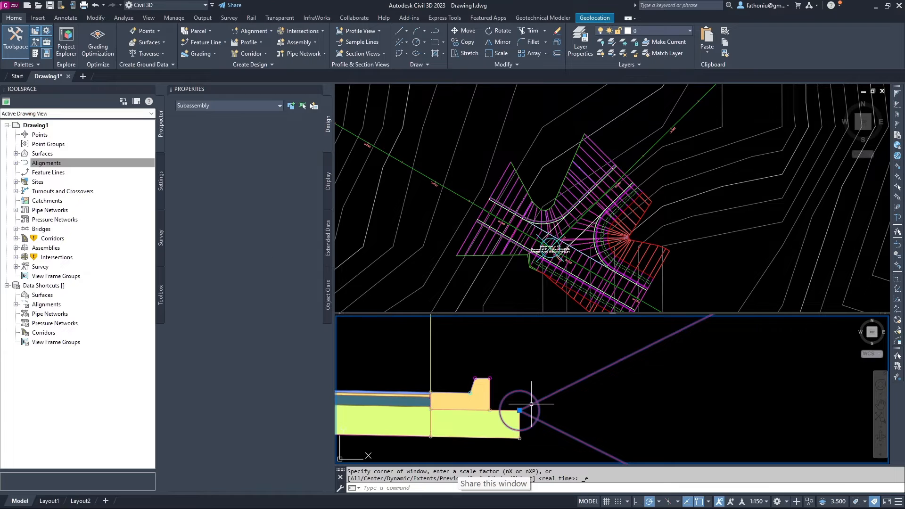
Select the DaylightBench subassembly and grip-stretch its first bench corner to a new point.
left_click(520, 407)
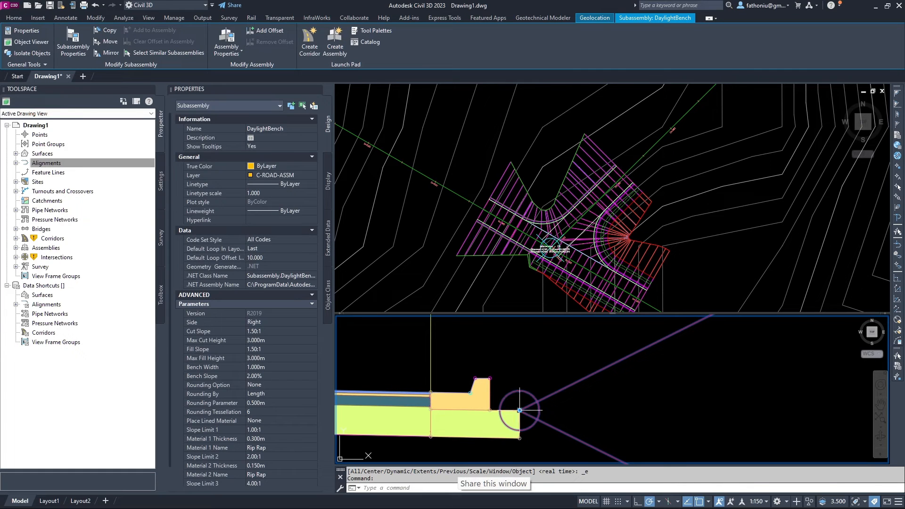
left_click(519, 410)
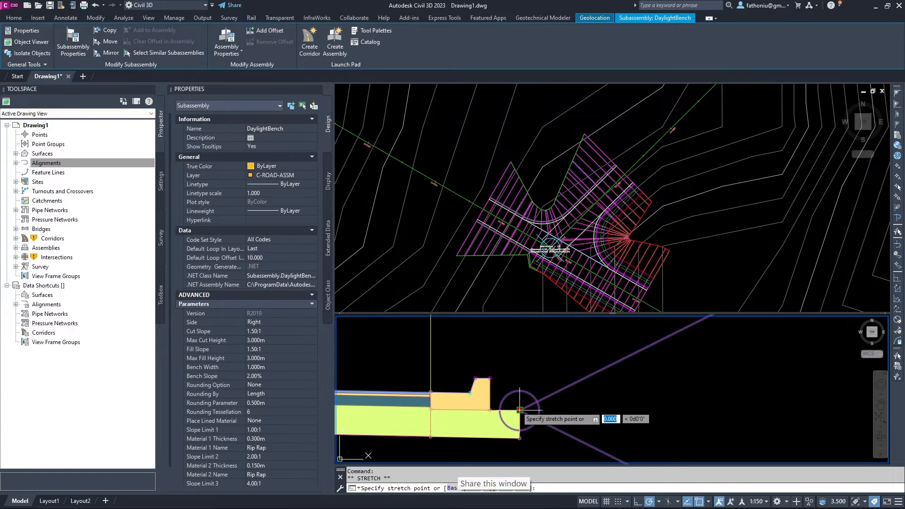
left_click(491, 378)
scroll(485, 391, "down", 5)
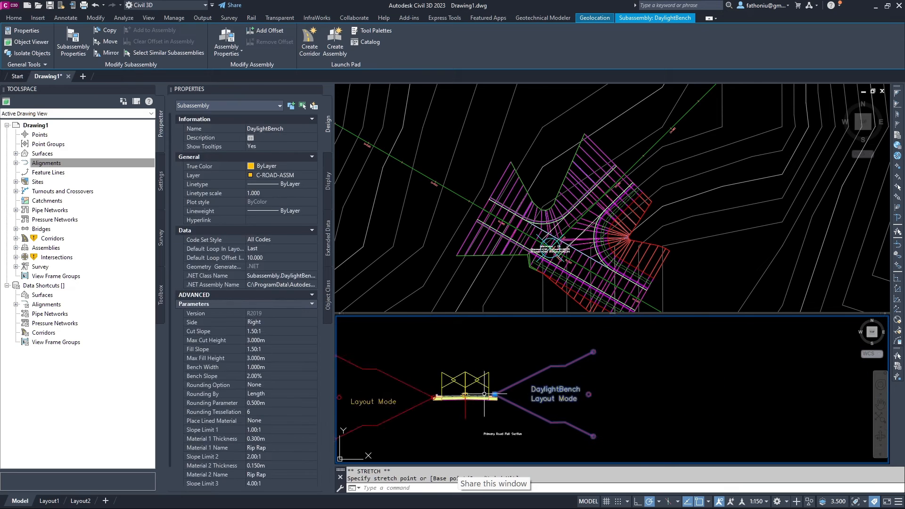
scroll(484, 394, "up", 6)
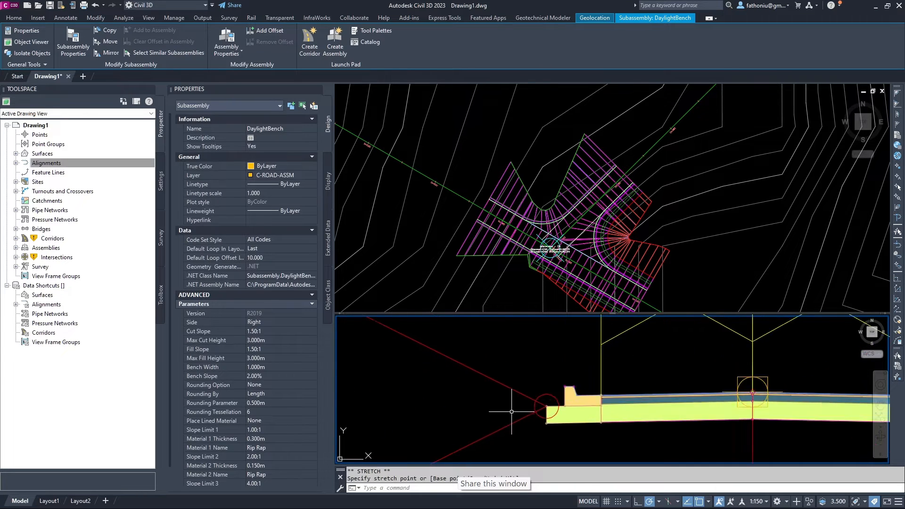
scroll(512, 412, "up", 5)
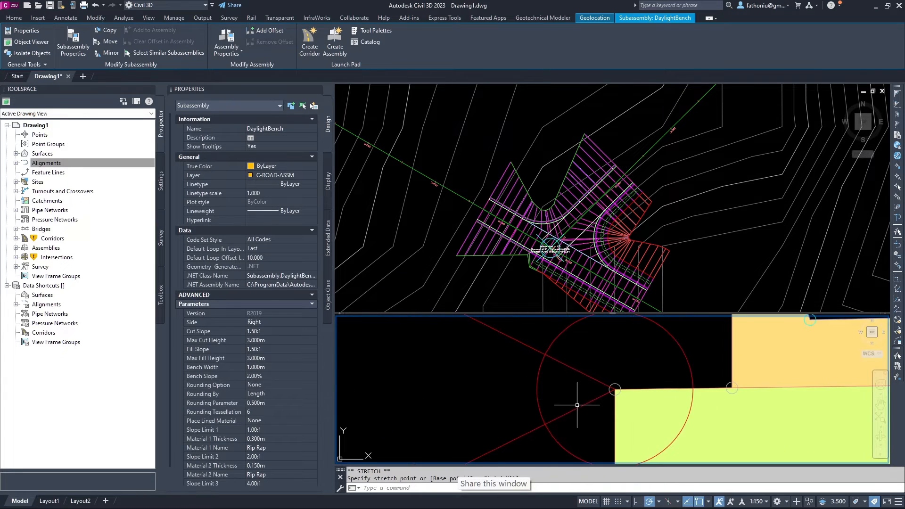
left_click(613, 390)
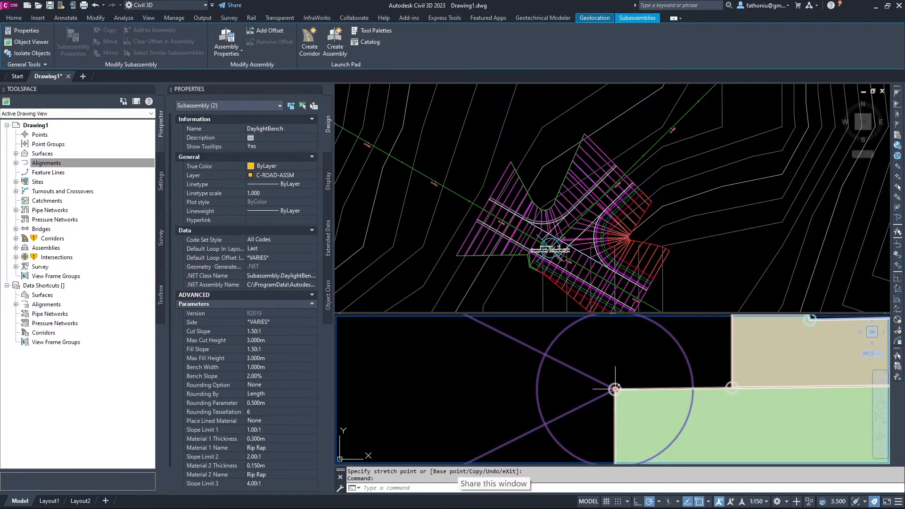
Stretch the other bench corner to a new position, then clear the selection.
left_click(615, 389)
scroll(622, 378, "down", 4)
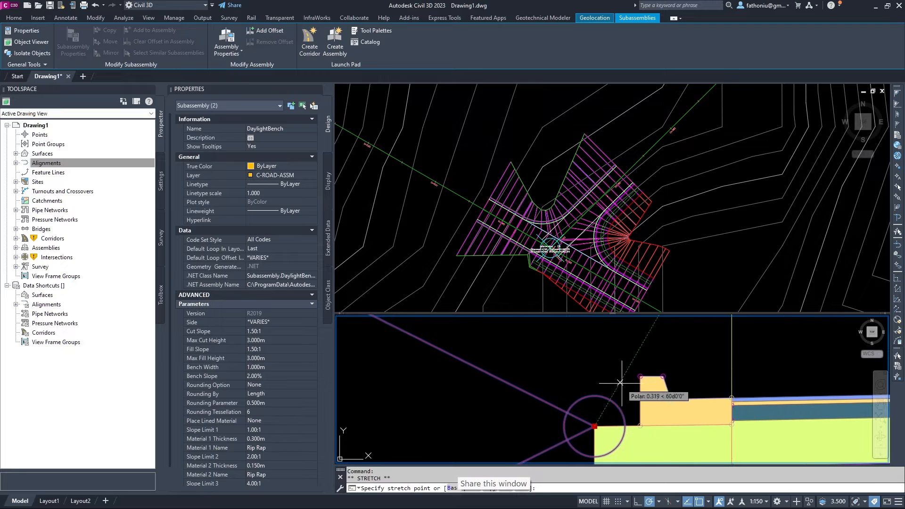
scroll(640, 385, "up", 3)
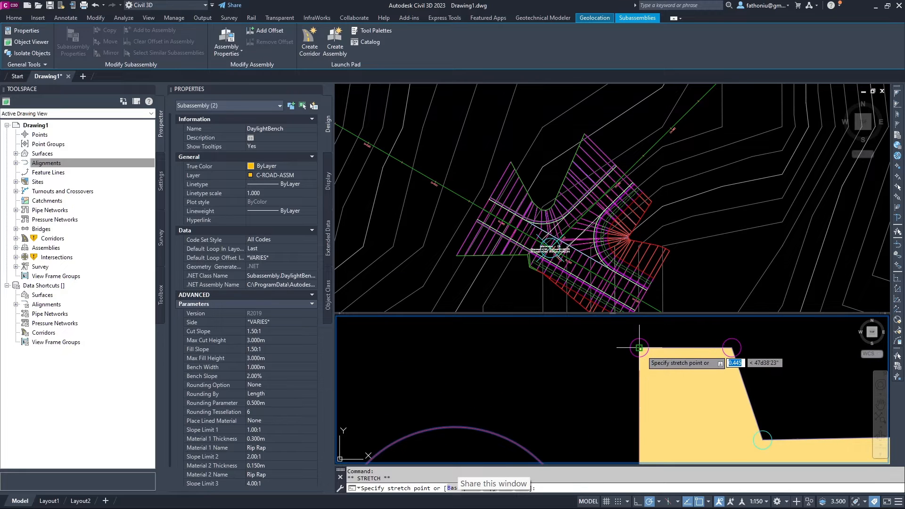
left_click(639, 348)
scroll(613, 368, "down", 4)
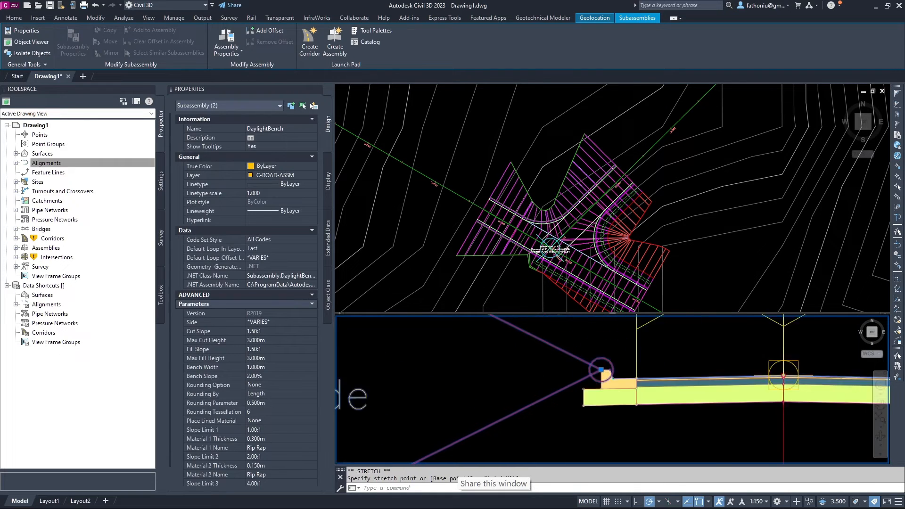
scroll(548, 395, "down", 6)
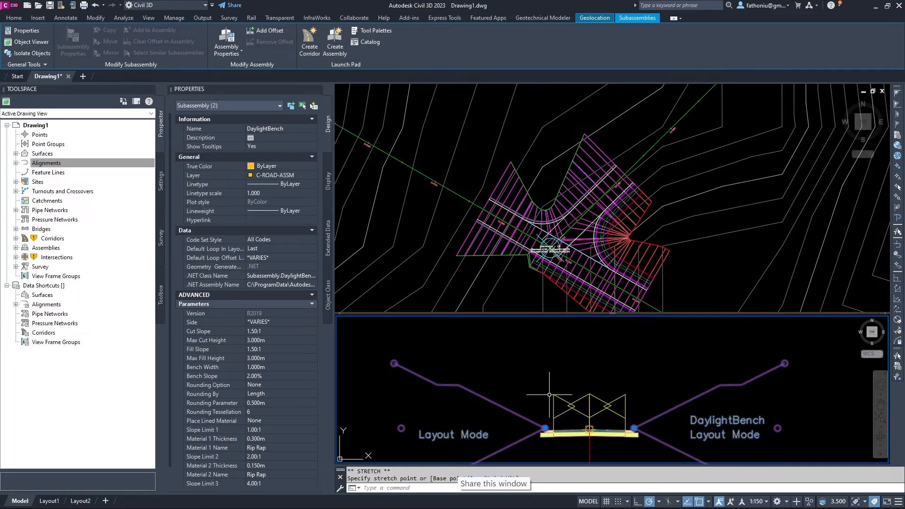
key("Escape")
key("Escape")
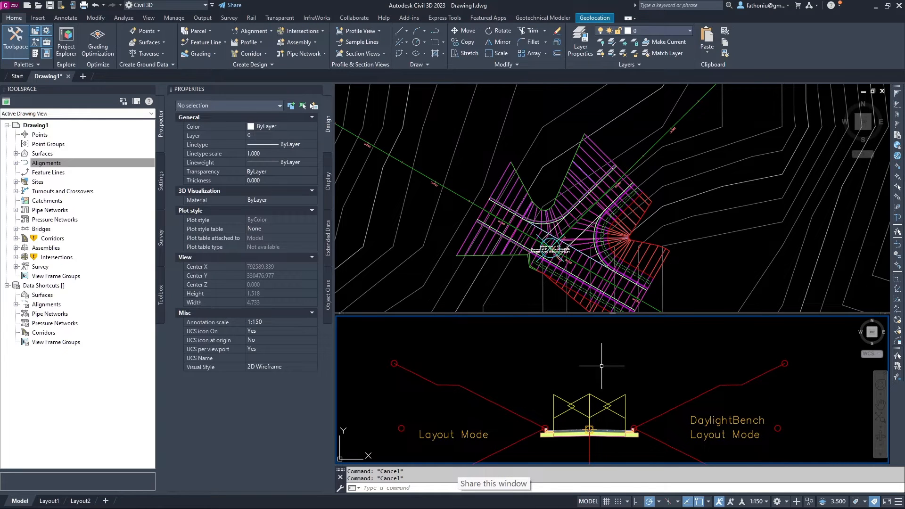
scroll(602, 366, "down", 8)
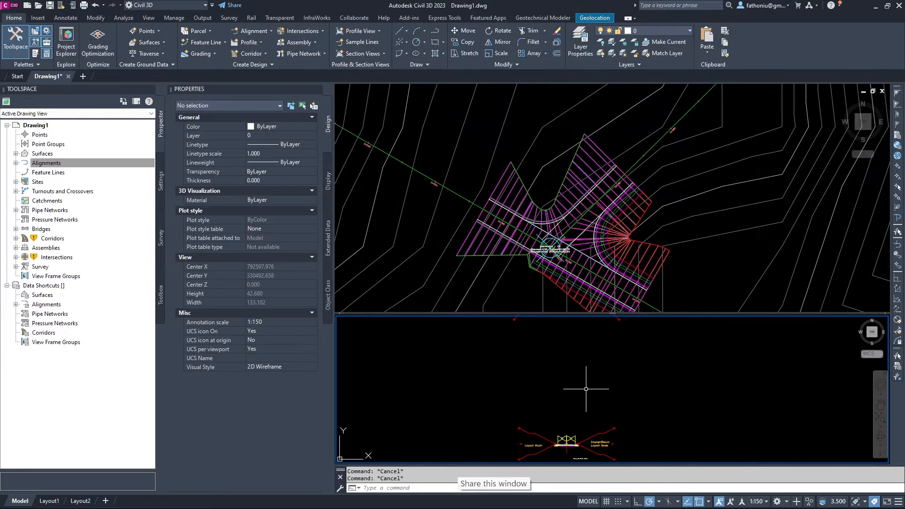
scroll(586, 389, "down", 5)
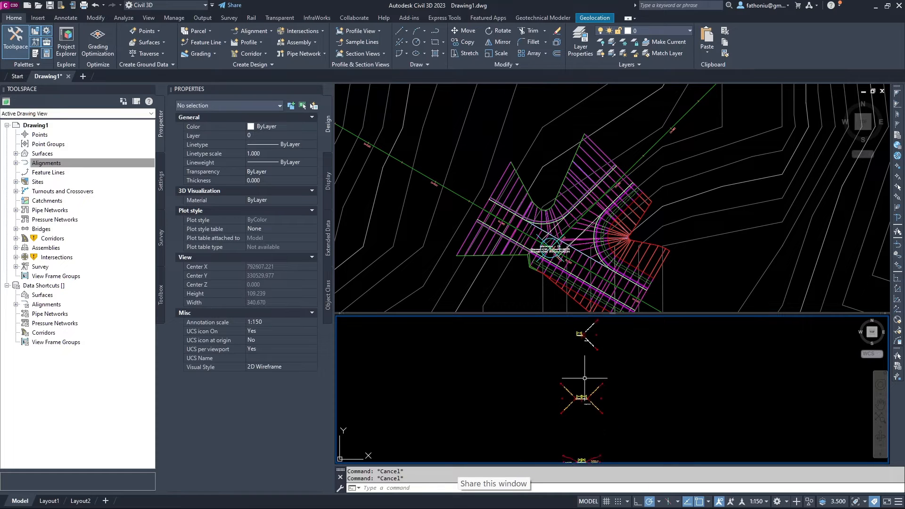
middle_click_drag(585, 378, 586, 410)
scroll(583, 373, "up", 8)
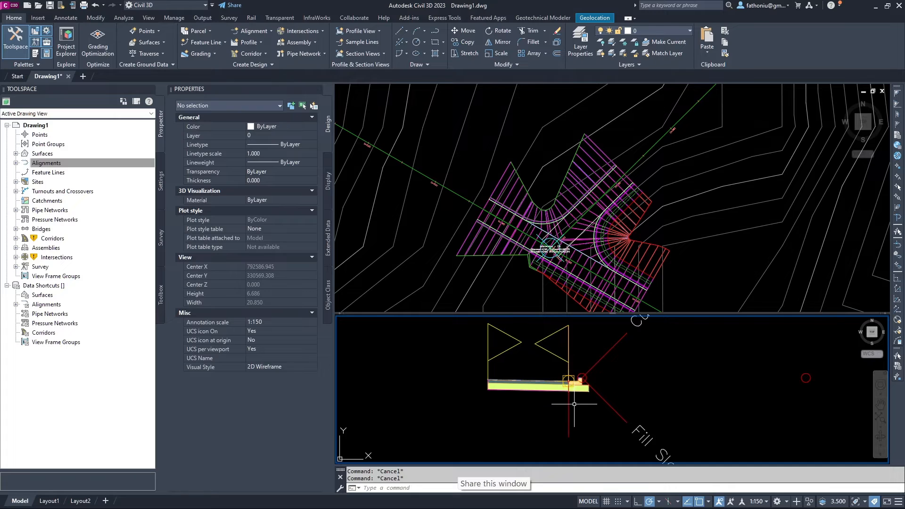
scroll(506, 383, "up", 2)
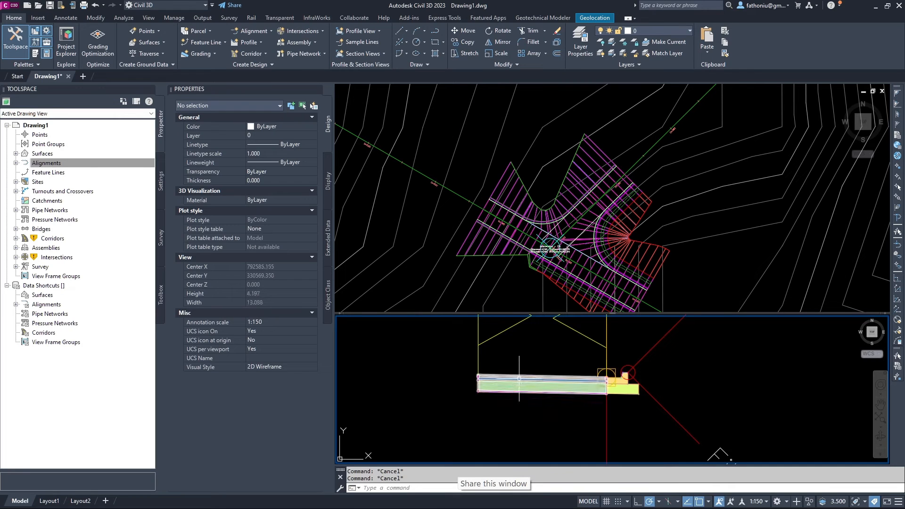
Set the left LaneSuperelevationAOR lane width to 2.500m.
left_click(520, 379)
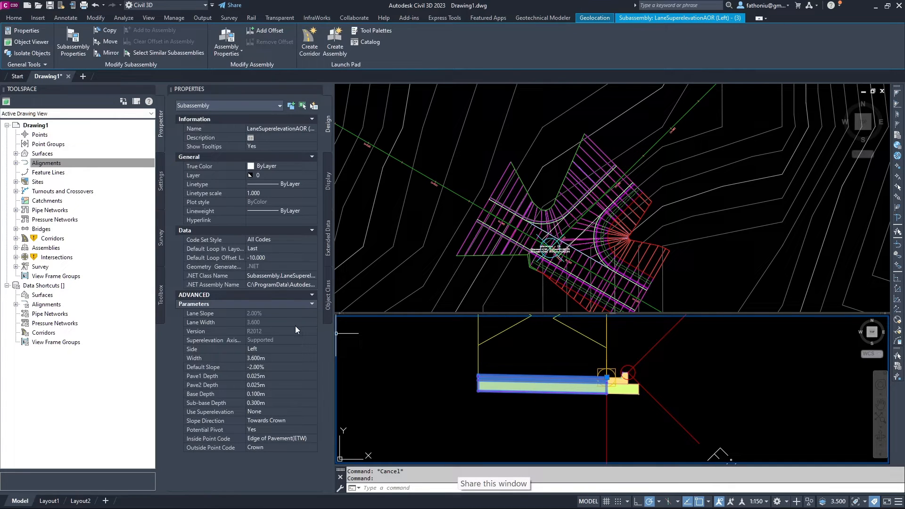
left_click(254, 359)
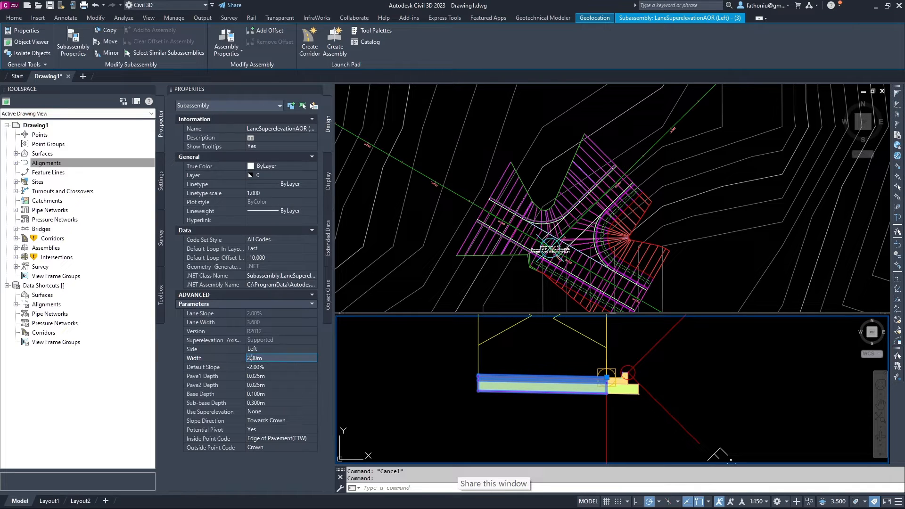
key("Tab")
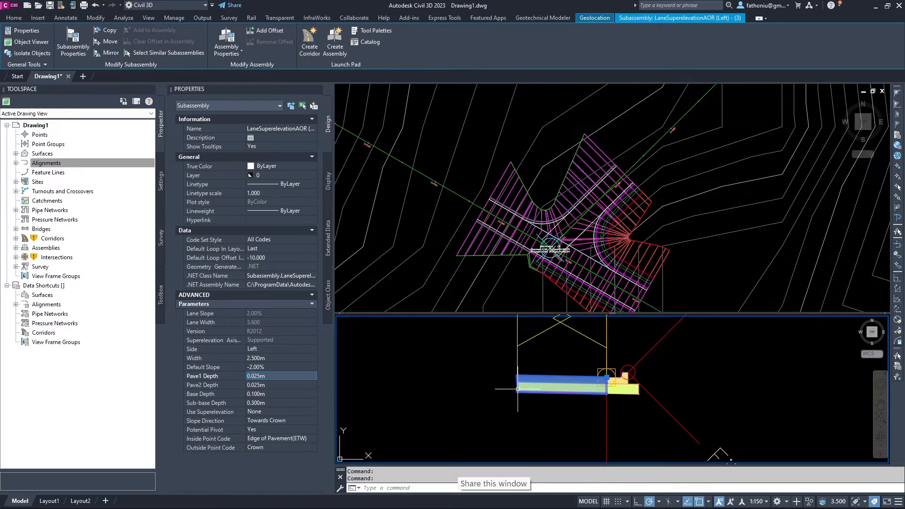
Erase two selected slope subassemblies together, then undo the deletion.
scroll(523, 407, "up", 2)
middle_click_drag(525, 410, 483, 428)
scroll(483, 428, "down", 4)
scroll(598, 388, "down", 2)
middle_click_drag(597, 389, 544, 378)
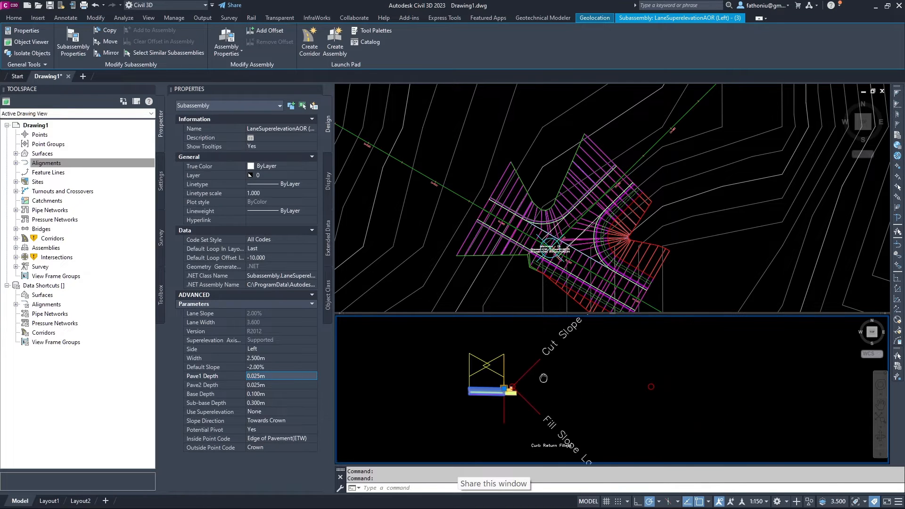
left_click(536, 365)
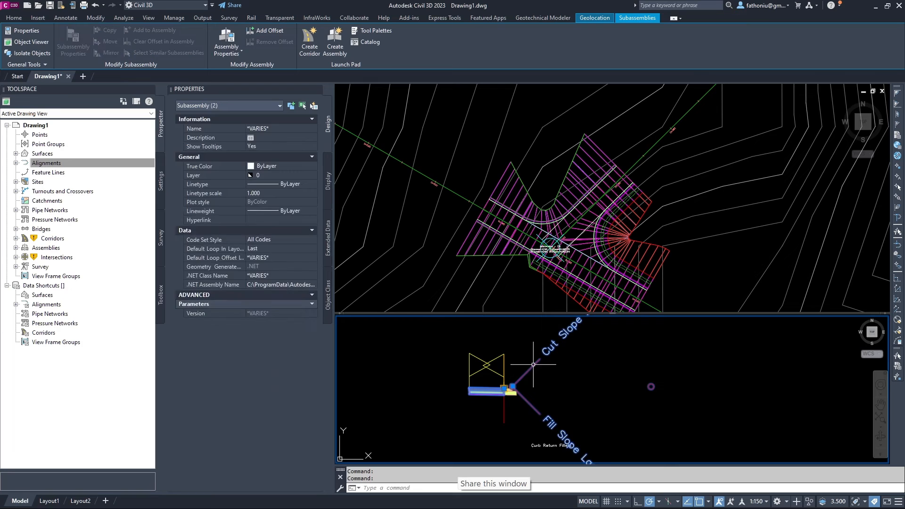
key("Delete")
scroll(533, 364, "down", 3)
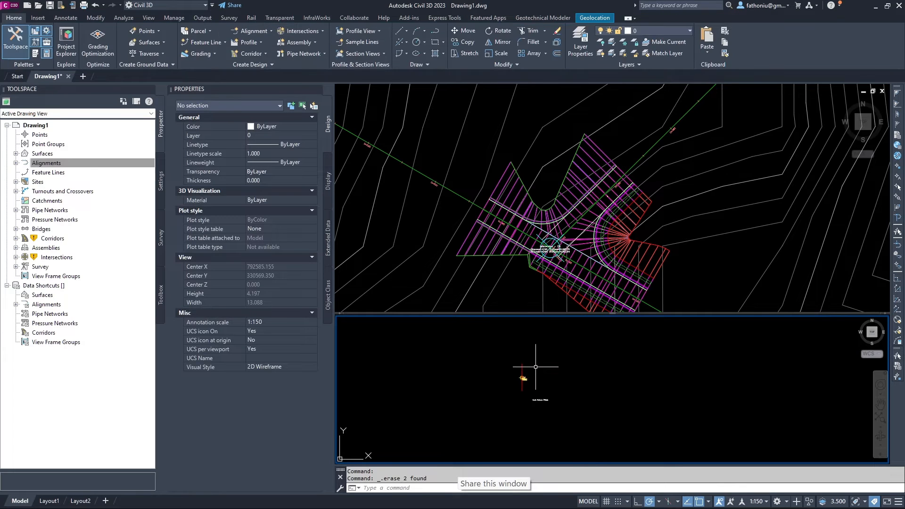
key("ctrl+z")
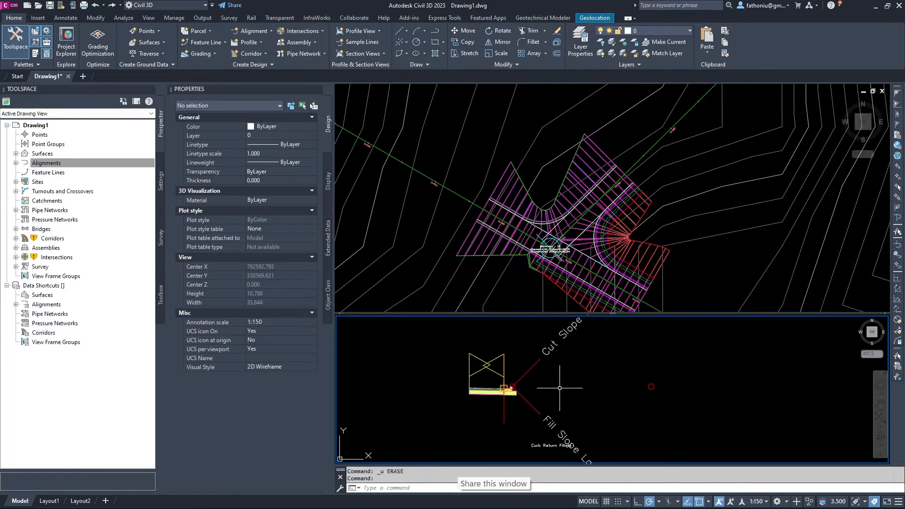
Delete only the BasicSideSlopeCutDitch subassembly from the assembly.
left_click(575, 398)
key("Escape")
key("Escape")
left_click(555, 423)
right_click(556, 426)
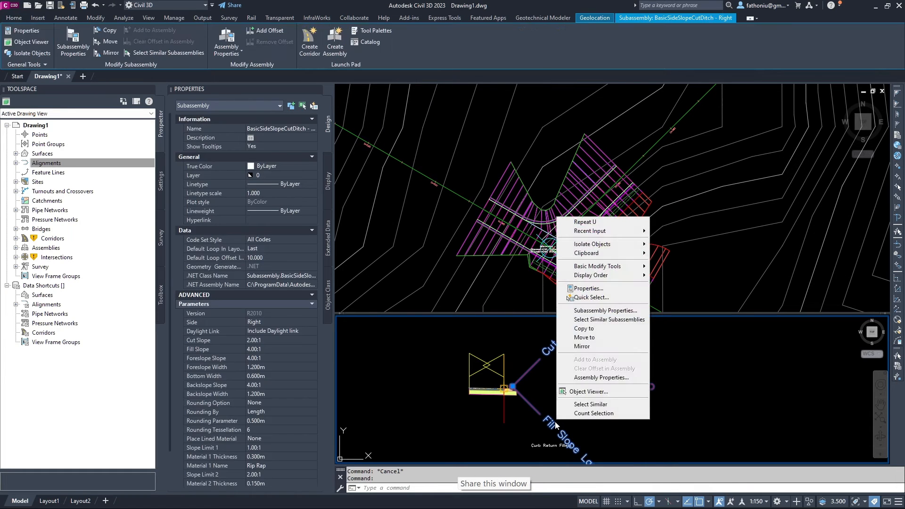
left_click(541, 388)
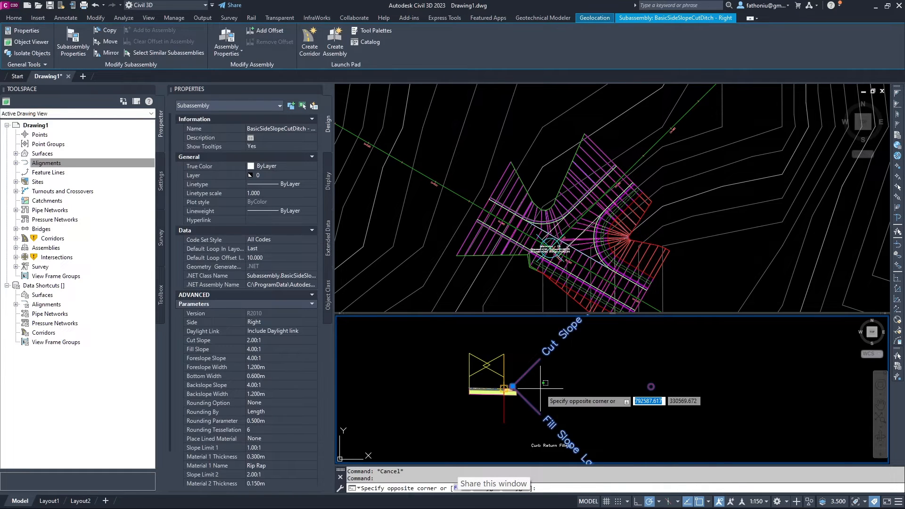
key("Delete")
scroll(556, 391, "down", 3)
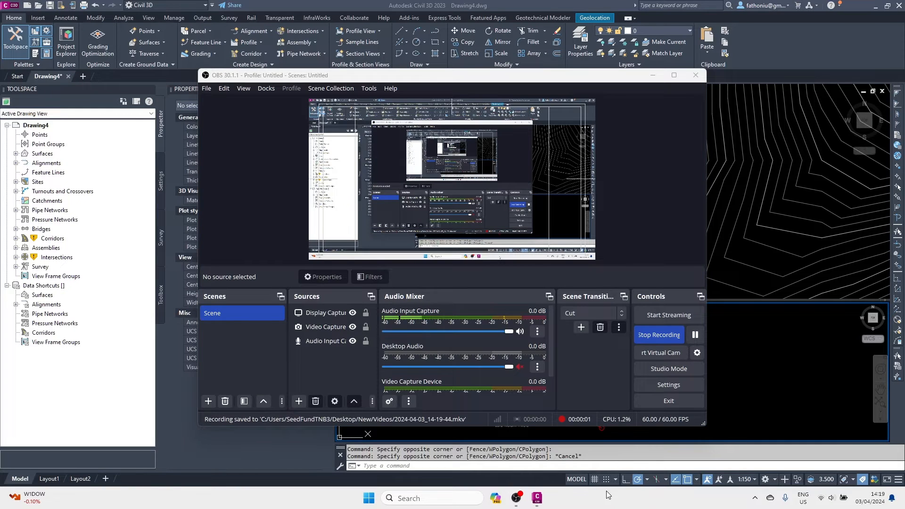
left_click(596, 6)
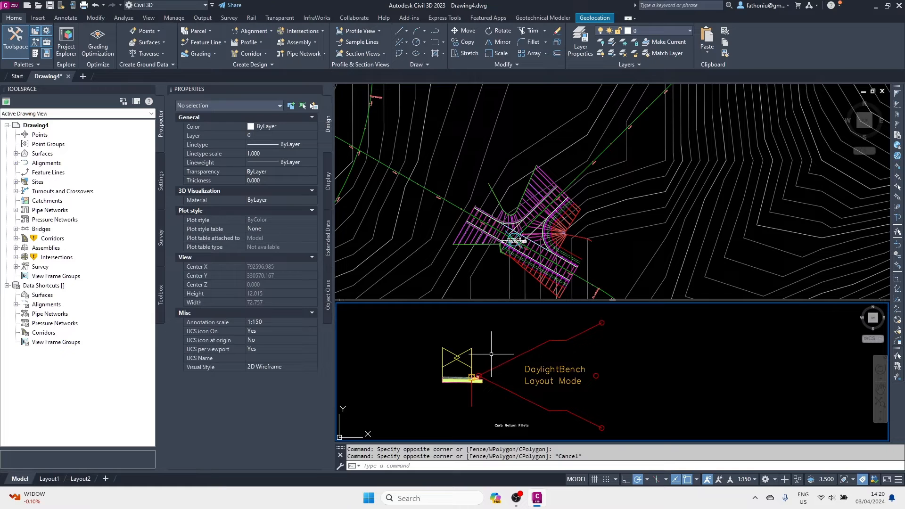
Expand Corridors in the Prospector to reveal Corridor - (1).
middle_click_drag(438, 360, 463, 322)
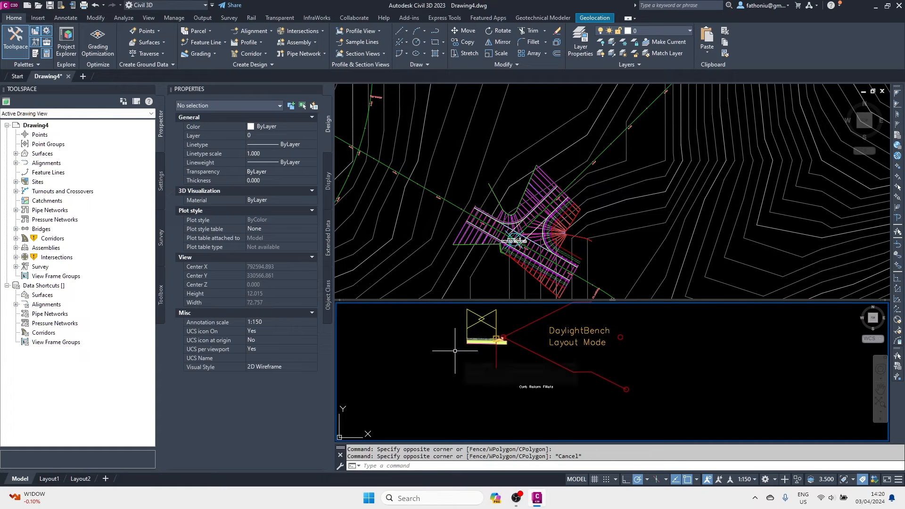
scroll(460, 330, "up", 2)
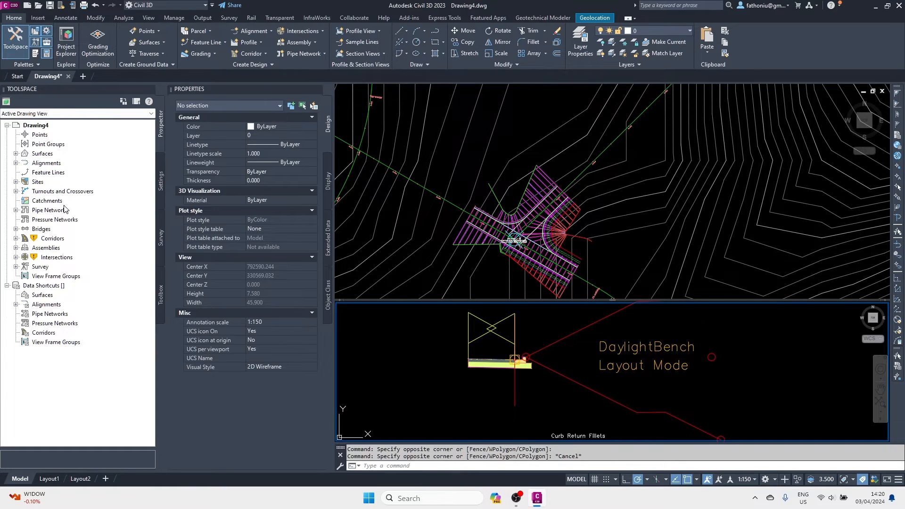
left_click(16, 238)
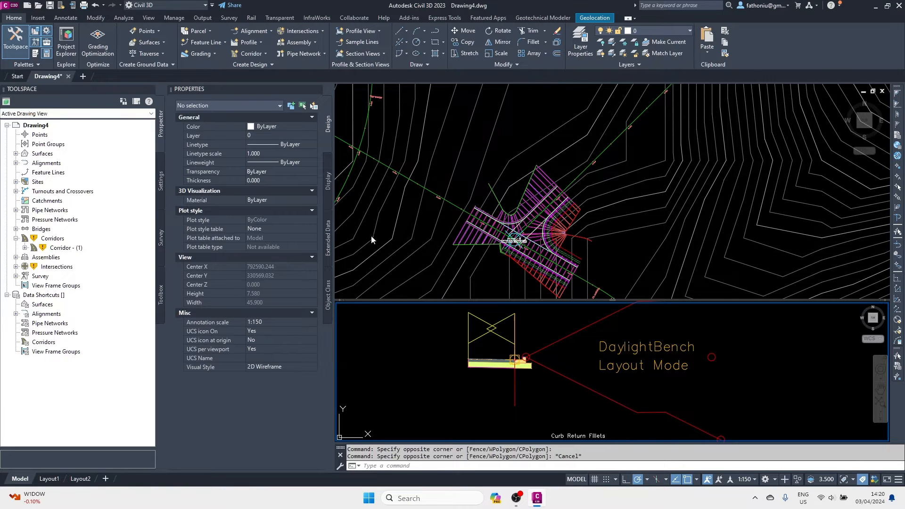
scroll(476, 352, "down", 4)
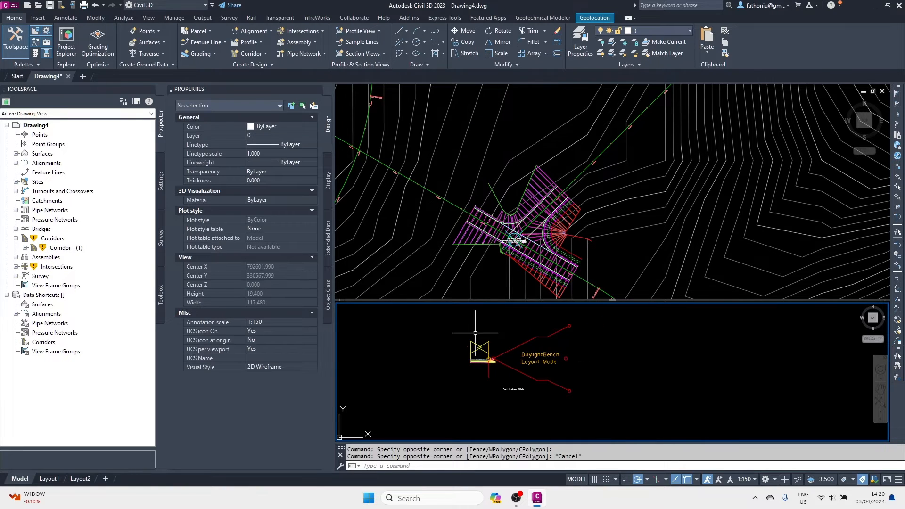
Narrow the Properties palette and zoom the lower viewport onto the three assemblies.
left_click_drag(333, 231, 296, 231)
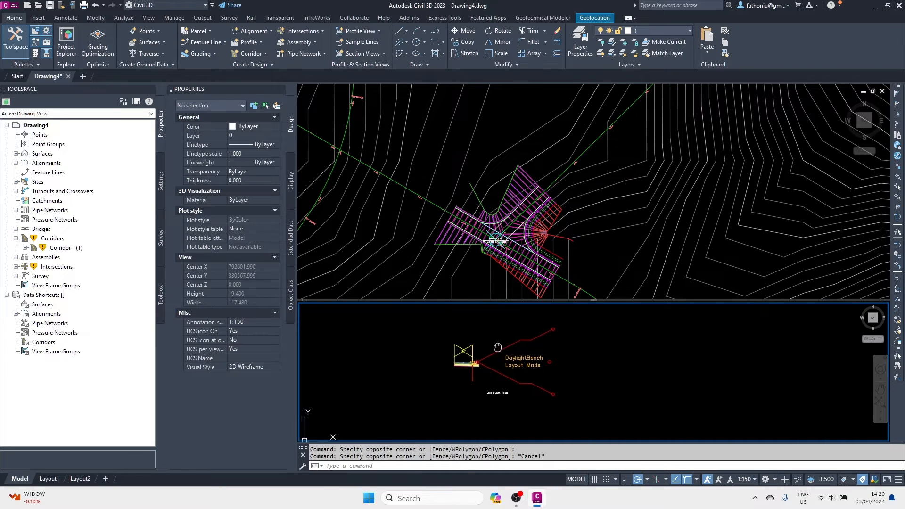
scroll(507, 349, "down", 1)
scroll(512, 359, "down", 6)
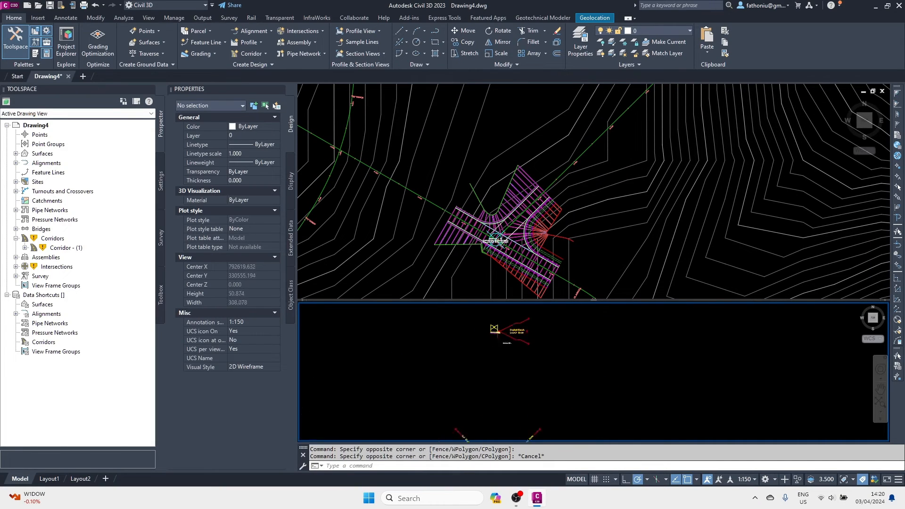
scroll(503, 371, "up", 8)
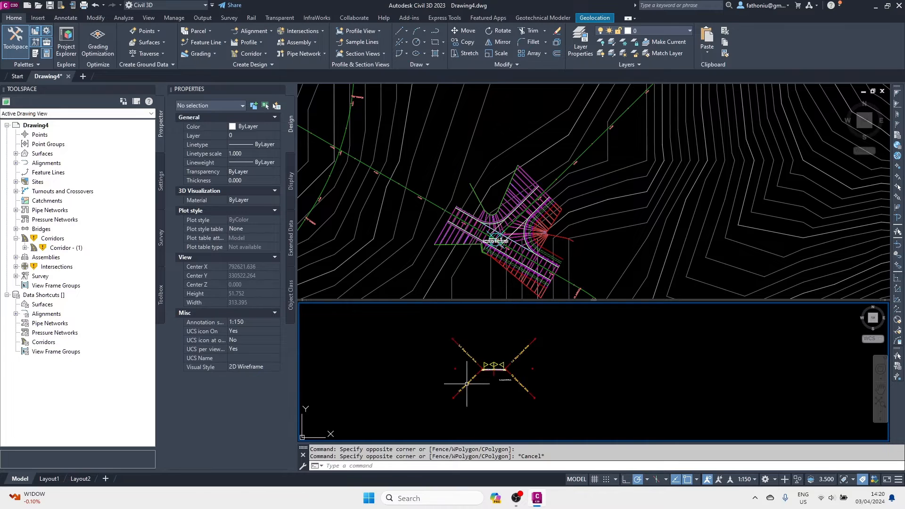
scroll(524, 390, "up", 4)
scroll(524, 389, "down", 6)
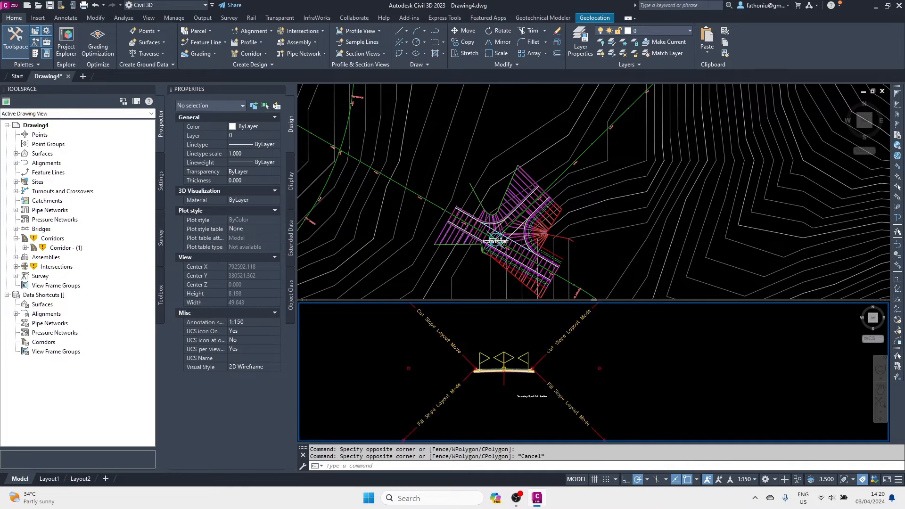
middle_click_drag(528, 335, 533, 390)
scroll(534, 390, "down", 4)
middle_click_drag(533, 359, 537, 398)
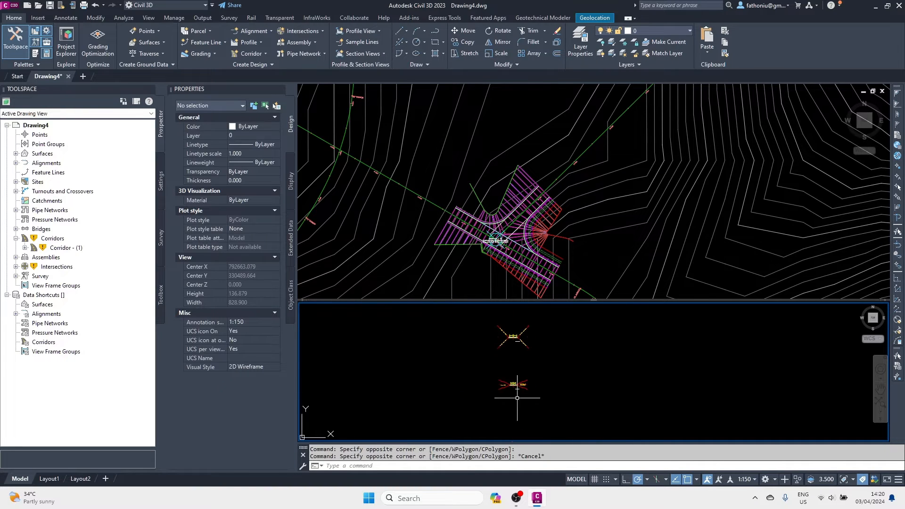
scroll(515, 346, "down", 2)
scroll(519, 374, "up", 12)
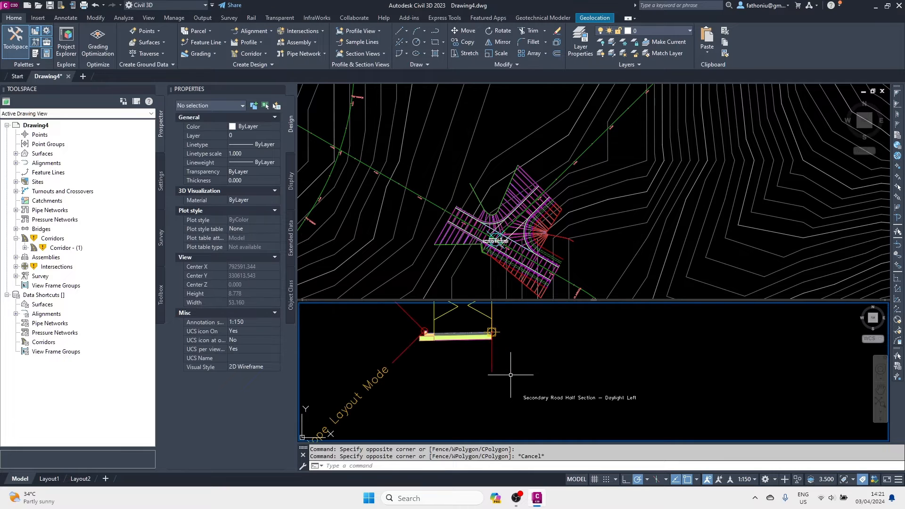
Set the Daylight Left lane width to 2.5 m and erase the old side slope.
middle_click_drag(529, 373, 548, 393)
left_click(557, 377)
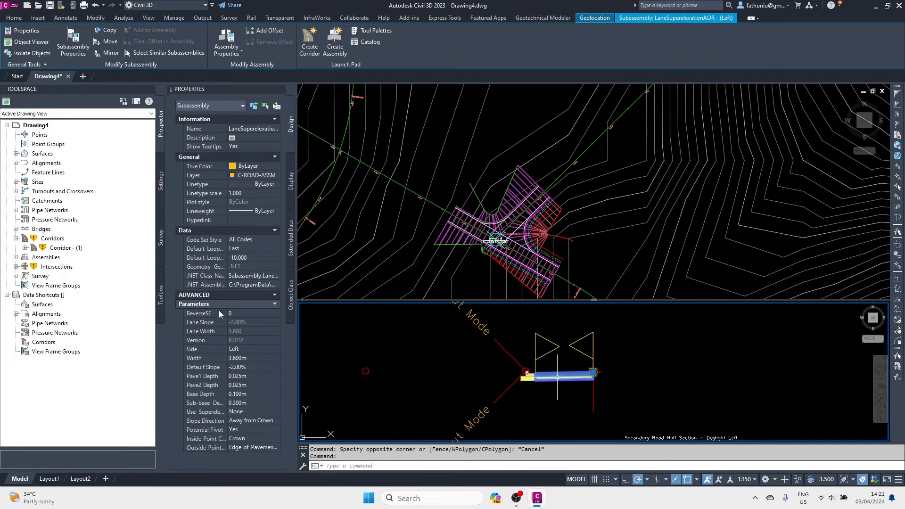
key("BackSpace")
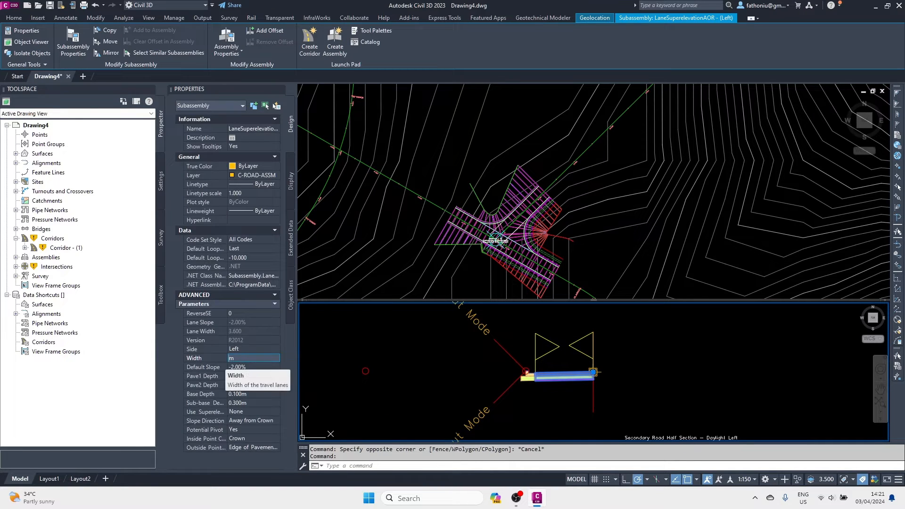
type("2.5")
left_click(233, 376)
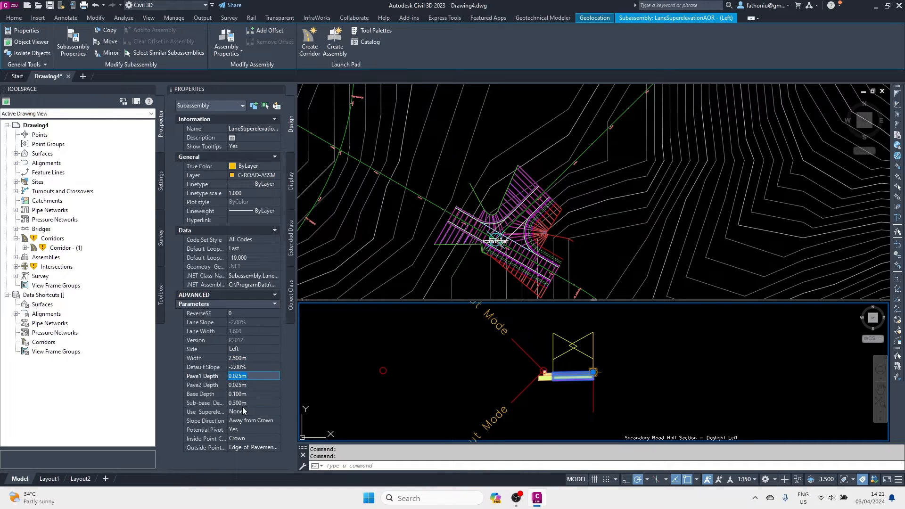
key("Delete")
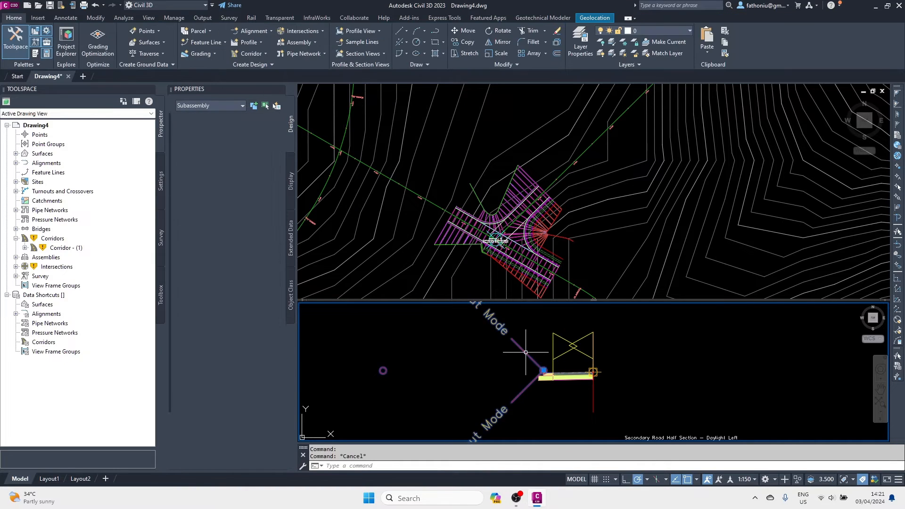
Copy the DaylightBench subassembly to a spot beside the Daylight Left assembly.
scroll(526, 353, "down", 3)
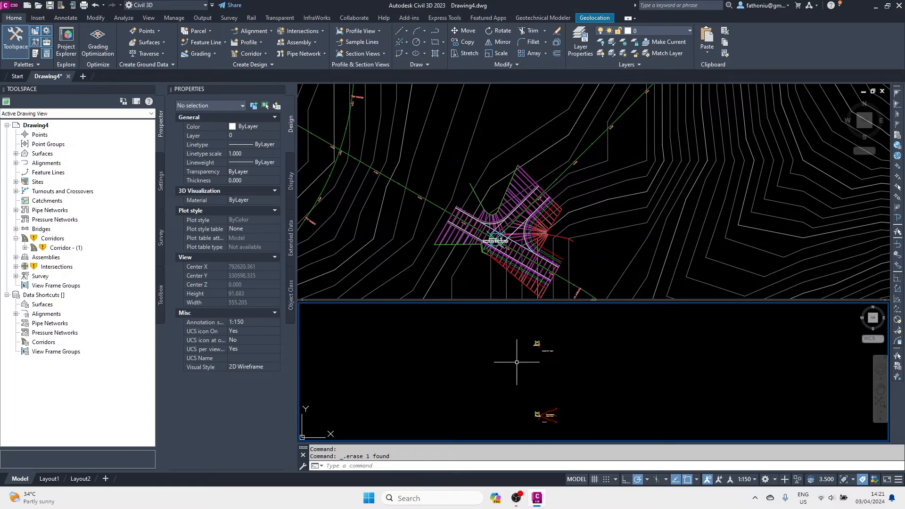
scroll(532, 381, "up", 3)
left_click(521, 416)
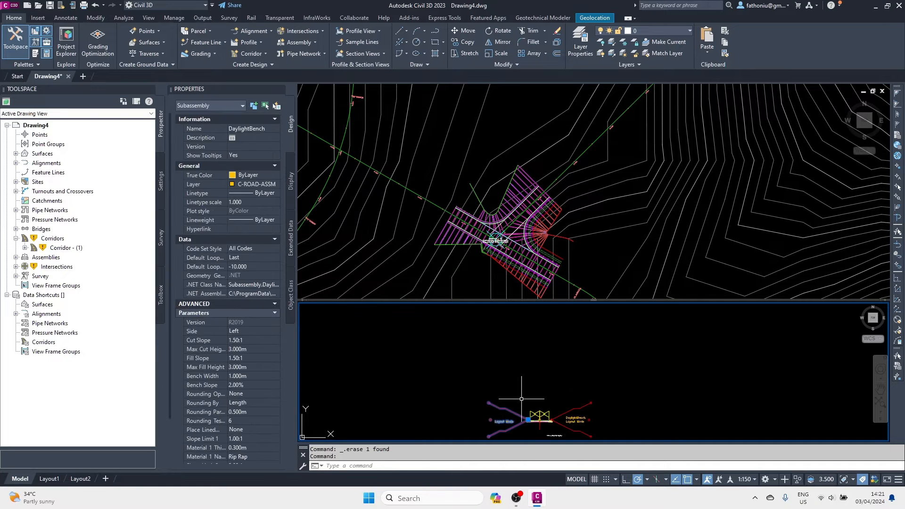
left_click(14, 18)
left_click(465, 42)
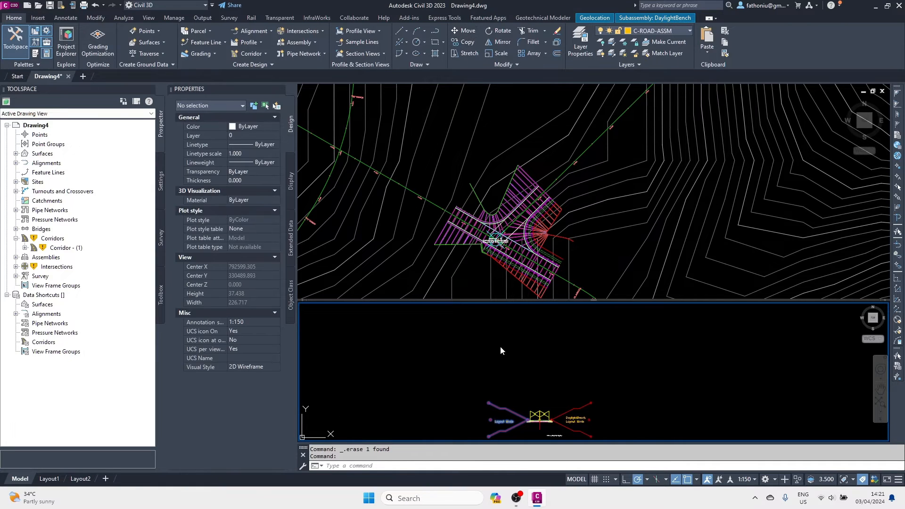
left_click(528, 419)
scroll(523, 375, "up", 4)
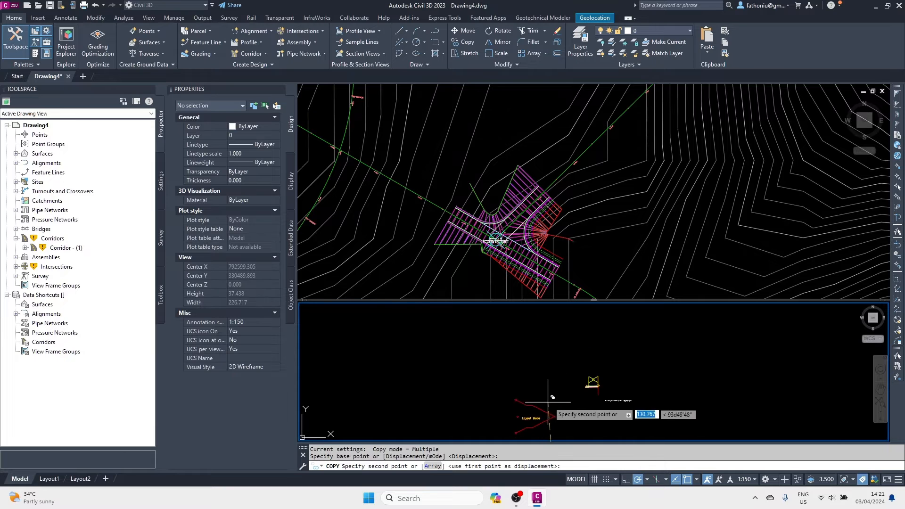
scroll(543, 363, "up", 3)
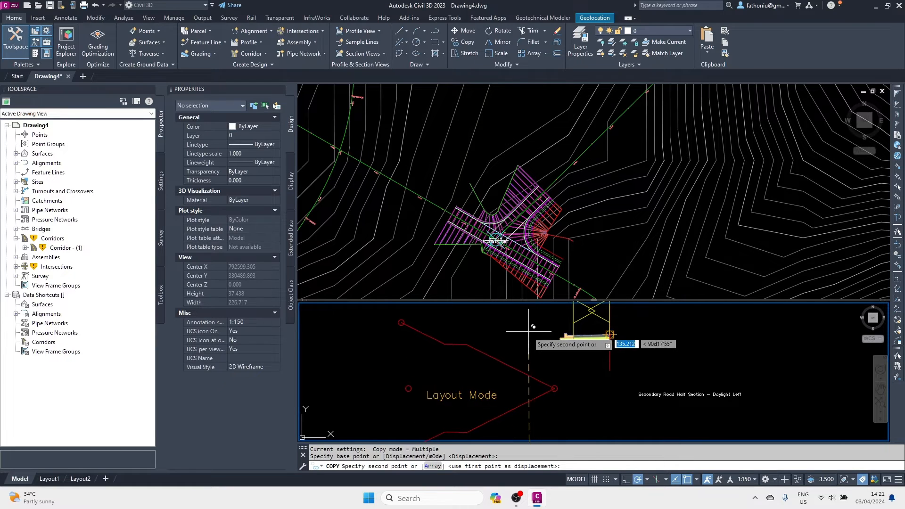
left_click(541, 370)
key("Escape")
Attach the copied DaylightBench to the Daylight Left assembly at its curb marker.
left_click(547, 388)
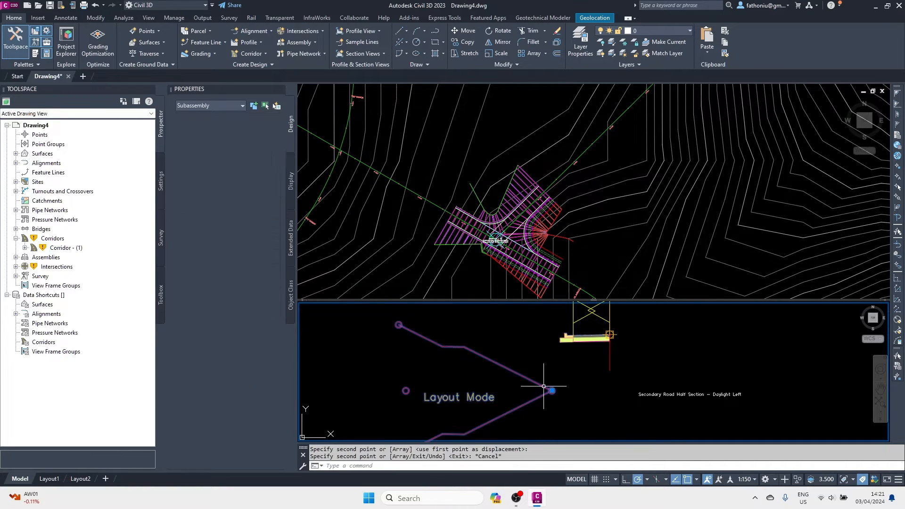
left_click(154, 30)
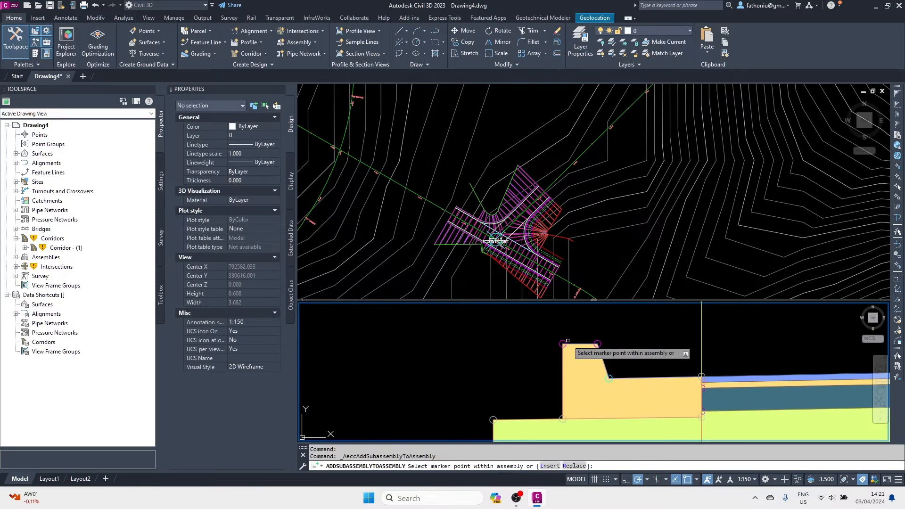
scroll(565, 334, "down", 6)
scroll(544, 386, "up", 8)
middle_click_drag(535, 417, 542, 400)
scroll(522, 371, "down", 6)
scroll(530, 393, "up", 6)
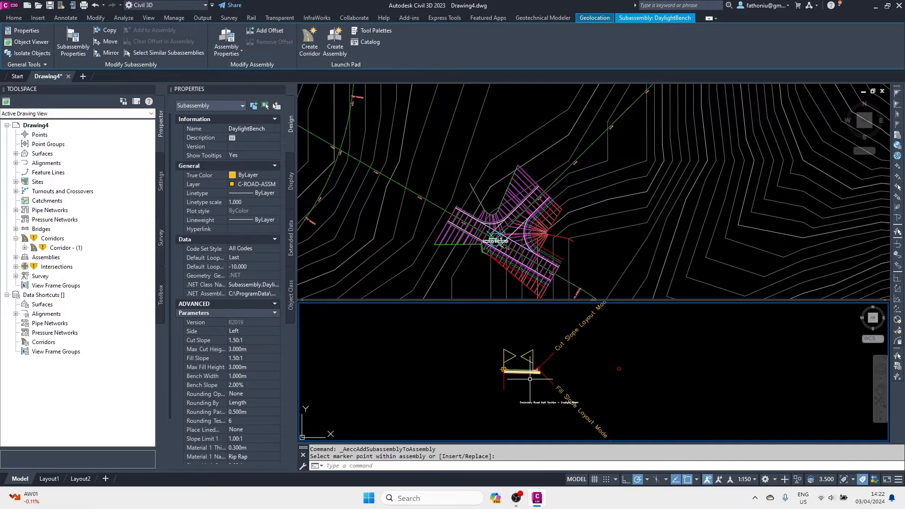
left_click(506, 361)
right_click(505, 361)
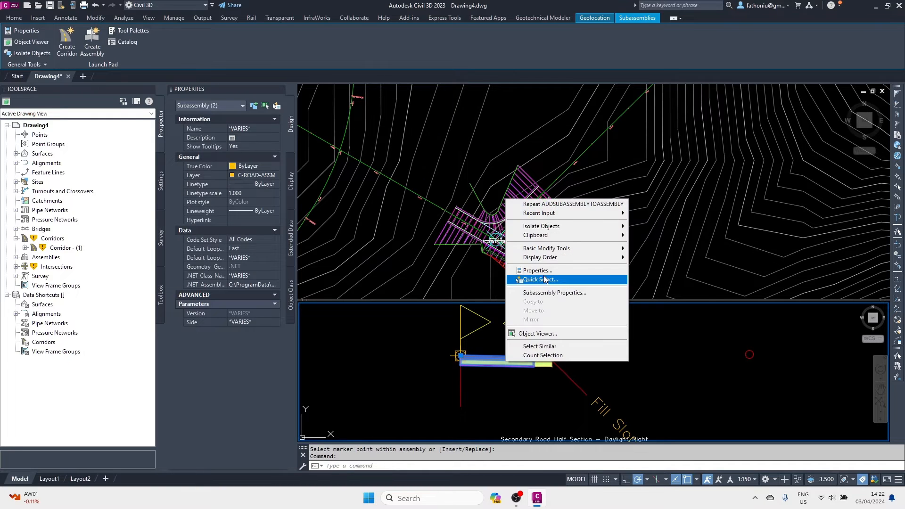
Set the Daylight Right lane width to 2.5 m and erase the BasicSideSlopeCutDitch.
left_click(390, 308)
key("Escape")
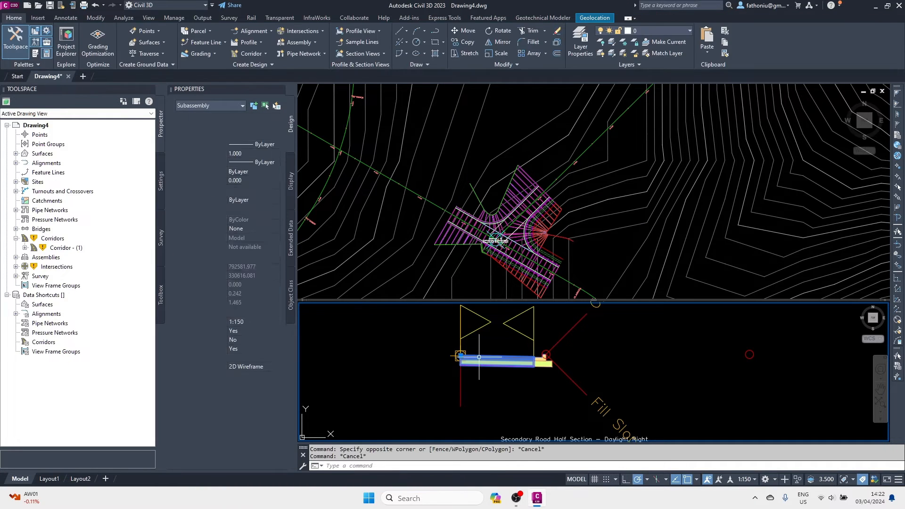
left_click_drag(237, 358, 222, 355)
type("2.50m")
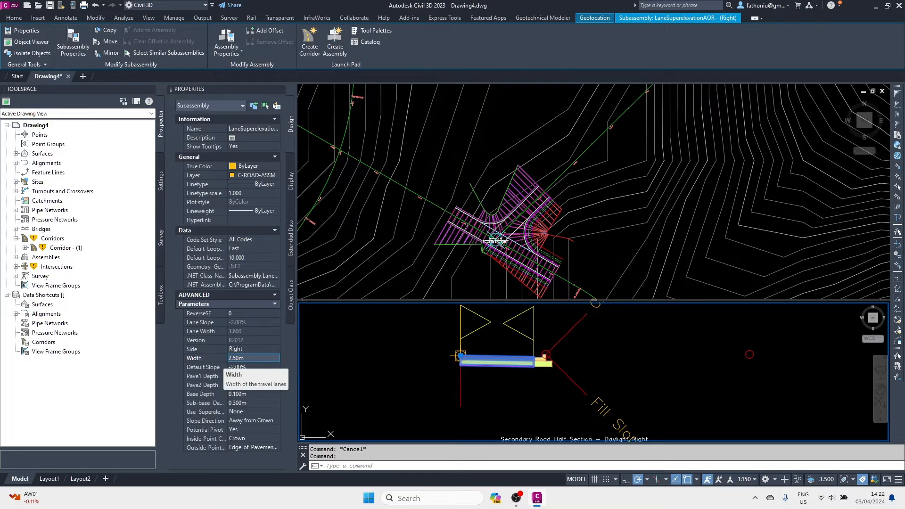
key("Return")
key("Escape")
left_click(534, 345)
key("Delete")
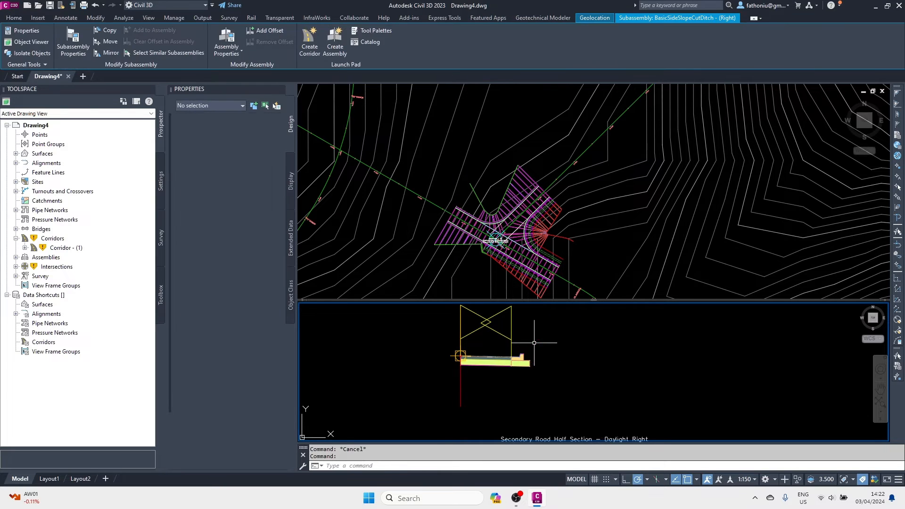
Copy the DaylightBench subassembly to a spot beside the Daylight Right assembly.
scroll(566, 397, "down", 10)
middle_click_drag(507, 392, 476, 352)
scroll(477, 351, "up", 5)
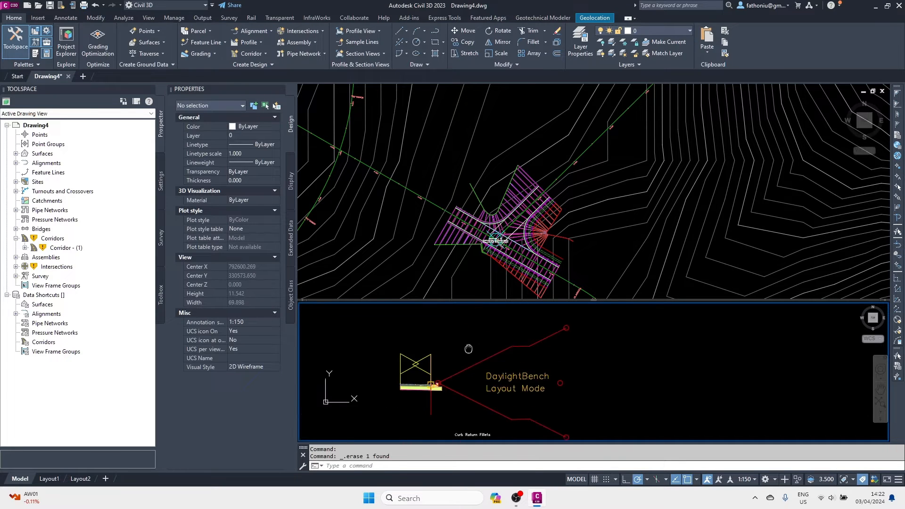
left_click(469, 369)
left_click(14, 19)
left_click(464, 42)
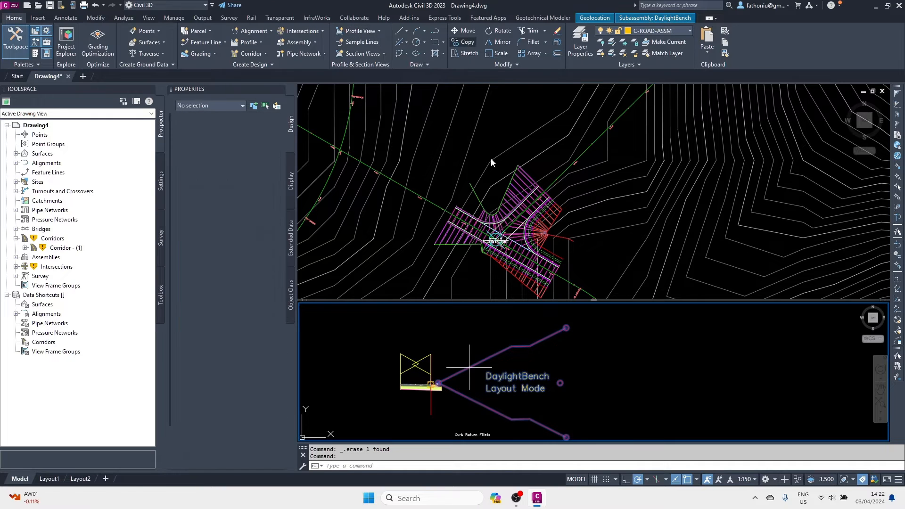
left_click(438, 384)
scroll(461, 350, "down", 6)
scroll(467, 344, "up", 6)
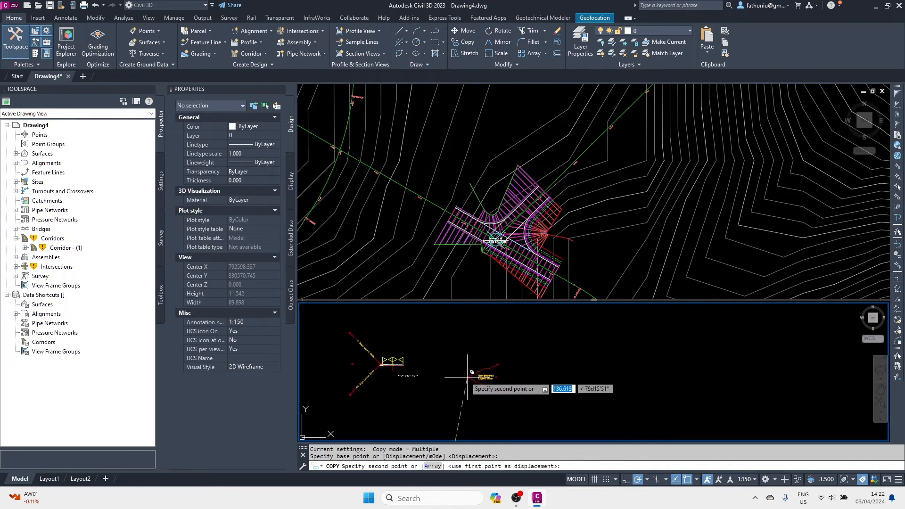
middle_click_drag(478, 348, 517, 362)
scroll(518, 363, "up", 5)
left_click(471, 340)
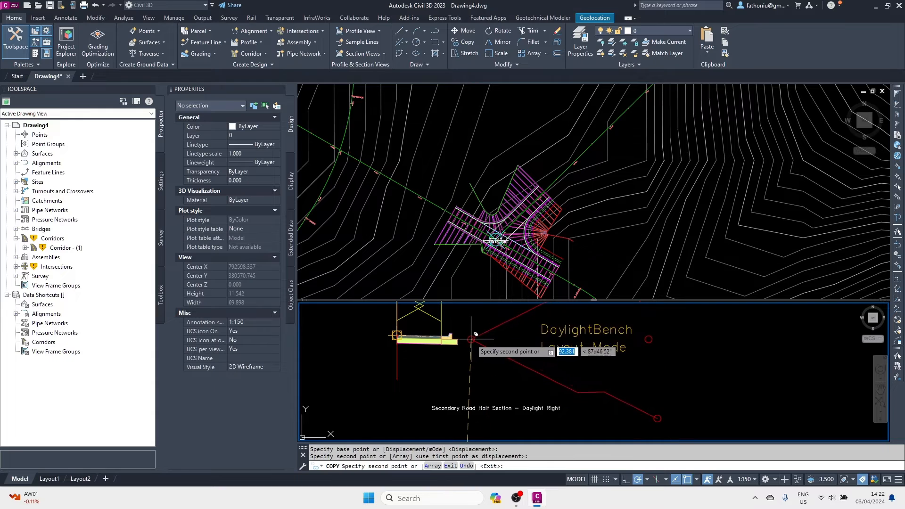
key("Escape")
Attach the copied DaylightBench at the Daylight Right assembly's curb marker.
left_click(491, 330)
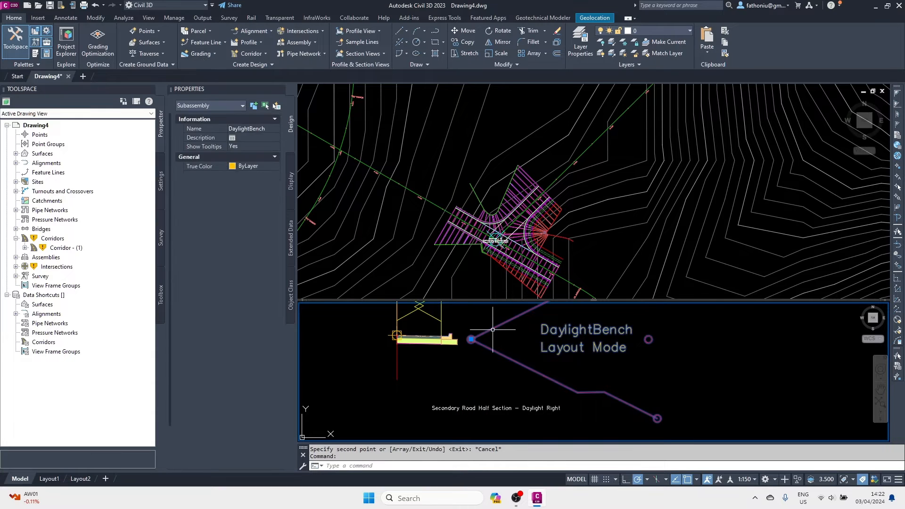
left_click(151, 31)
scroll(455, 335, "up", 9)
left_click(436, 327)
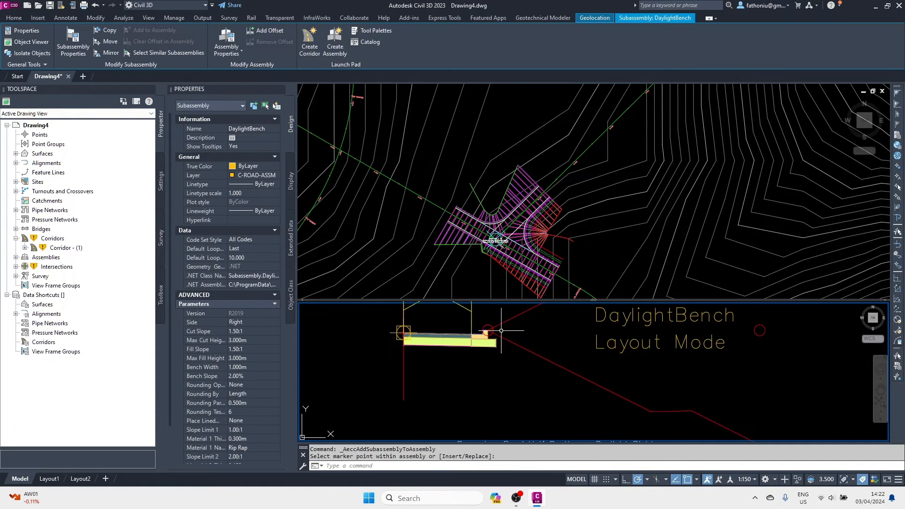
scroll(498, 379, "down", 9)
scroll(484, 357, "up", 8)
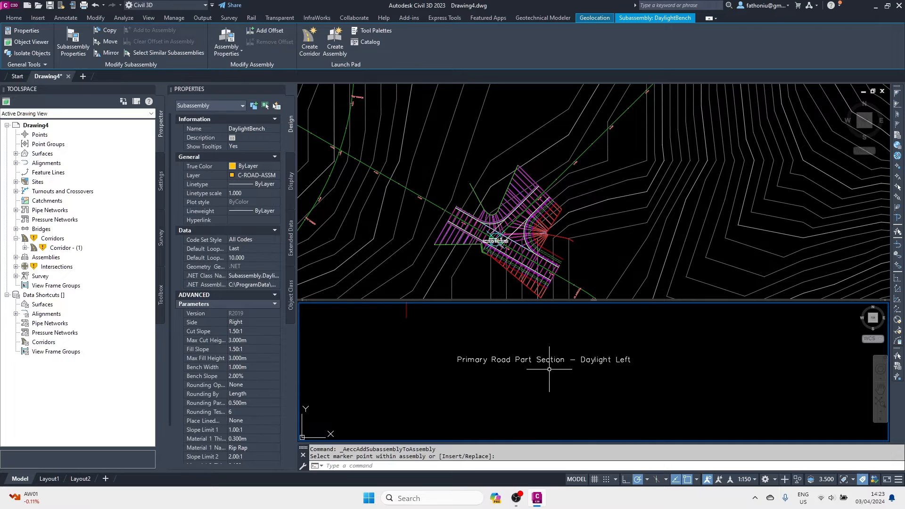
Narrow the left travel lane of the part section to 2.500 m.
scroll(549, 367, "down", 4)
middle_click_drag(525, 323, 544, 365)
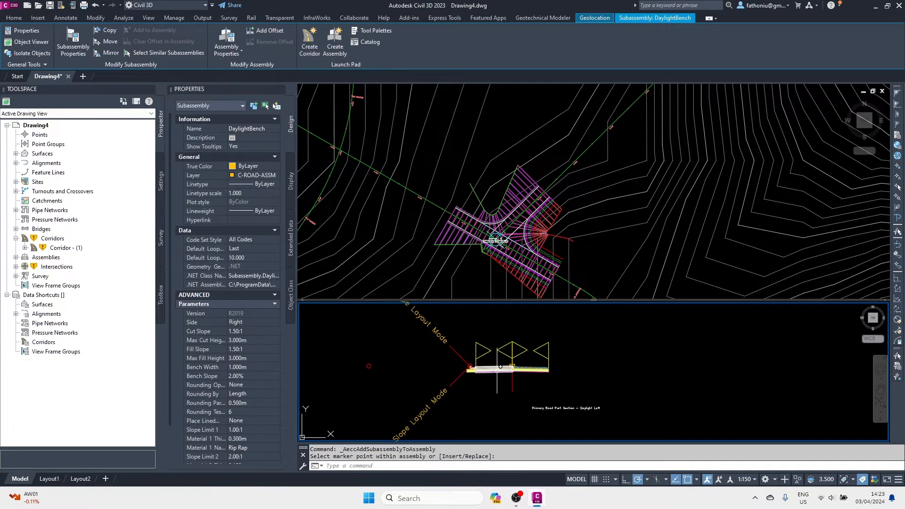
key("Escape")
key("Escape")
left_click(493, 368)
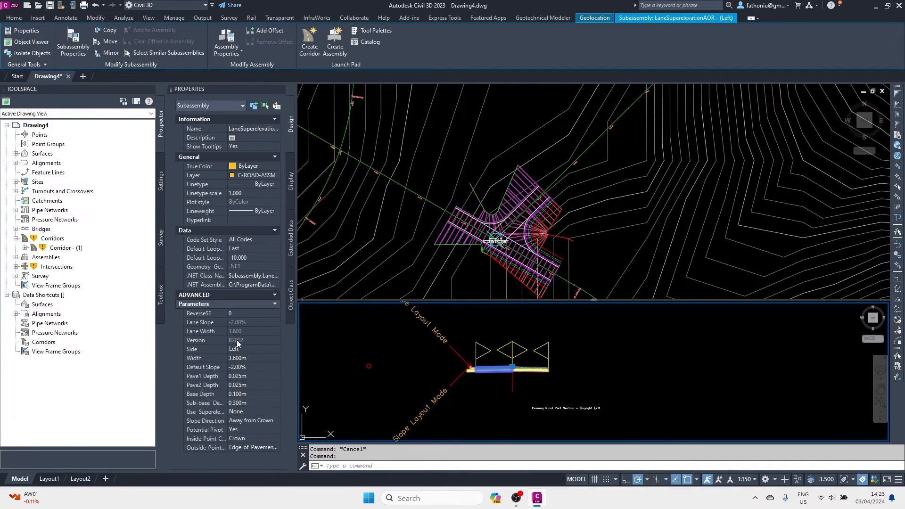
type("2.5")
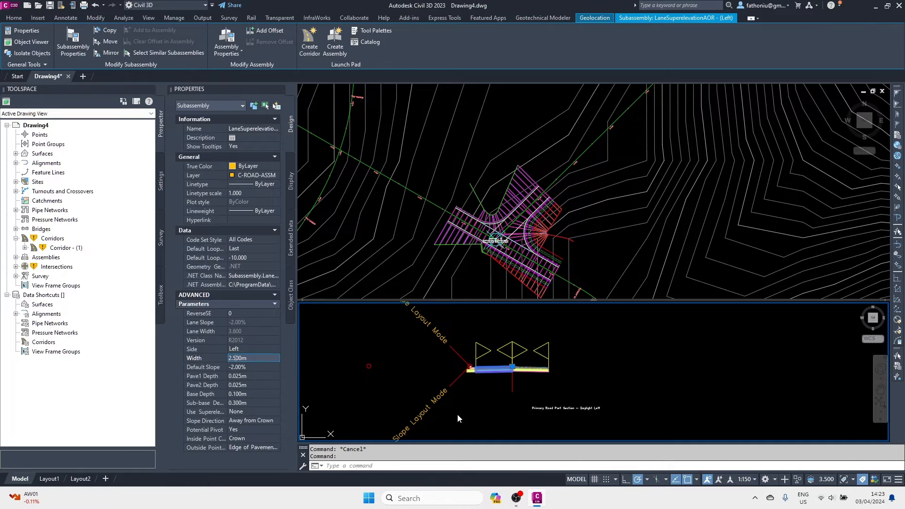
key("Return")
left_click(531, 371)
key("Escape")
left_click(530, 371)
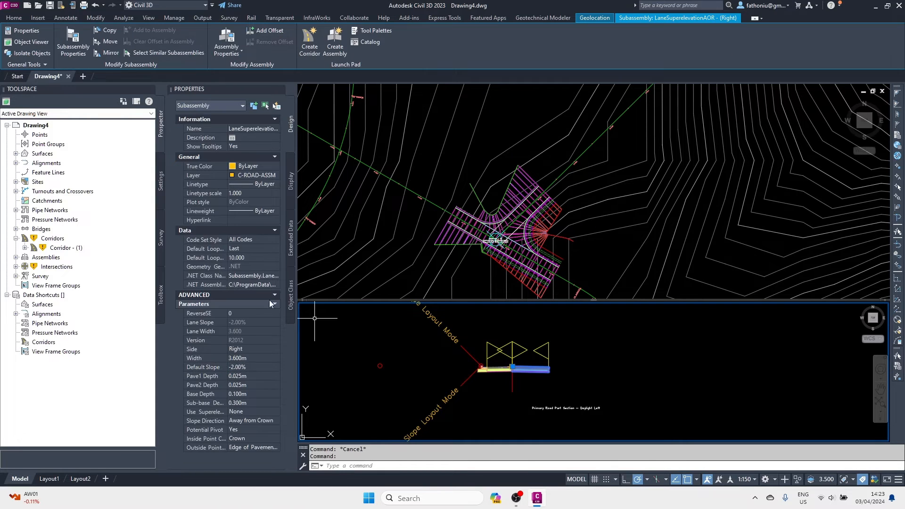
left_click(616, 375)
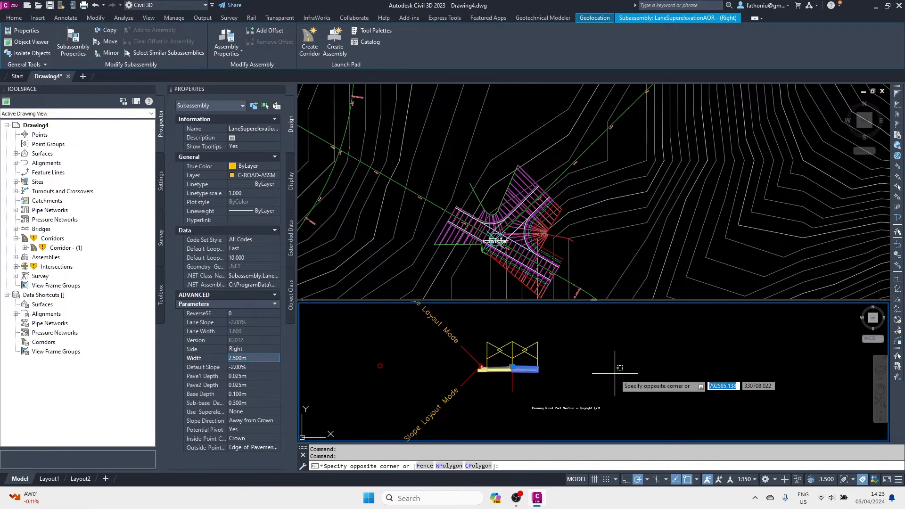
key("Escape")
key("Escape")
Erase the cut-ditch side slope and copy the DaylightBench next to the assembly.
left_click(473, 357)
key("Delete")
scroll(472, 358, "down", 2)
scroll(479, 394, "down", 3)
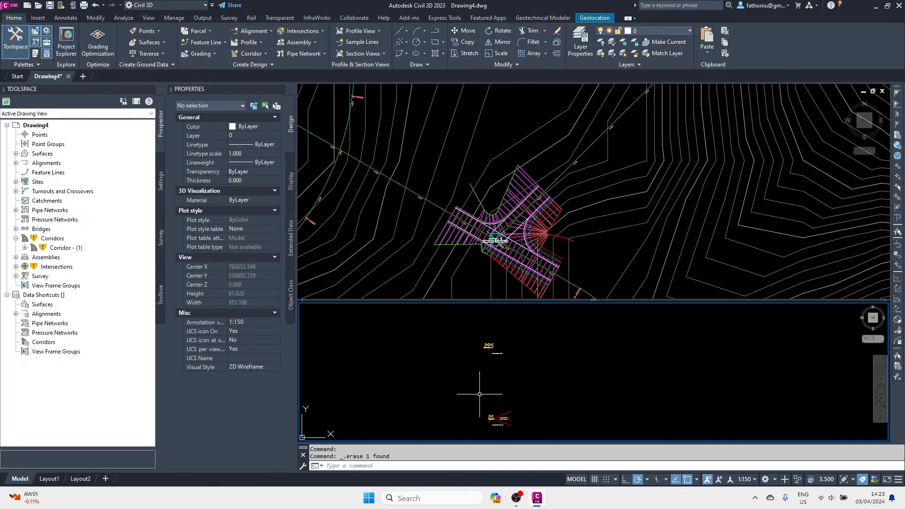
scroll(490, 381, "up", 3)
left_click(474, 371)
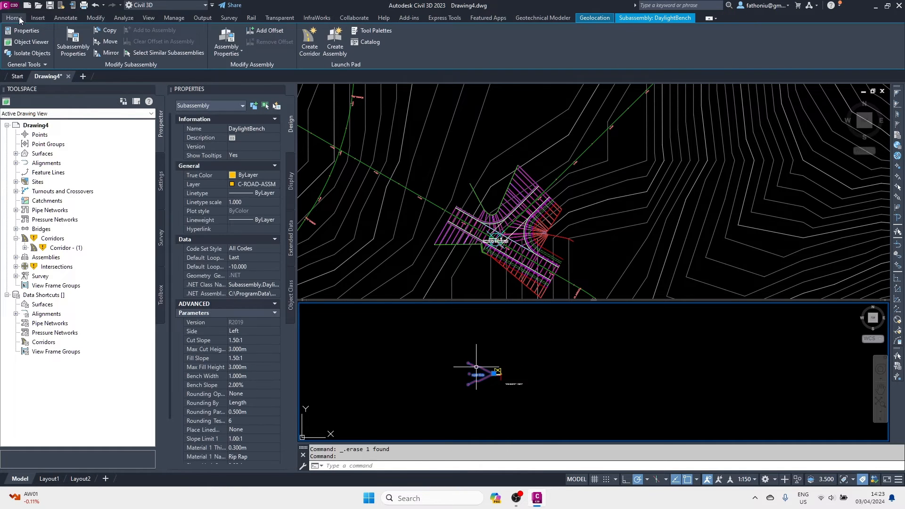
left_click(467, 44)
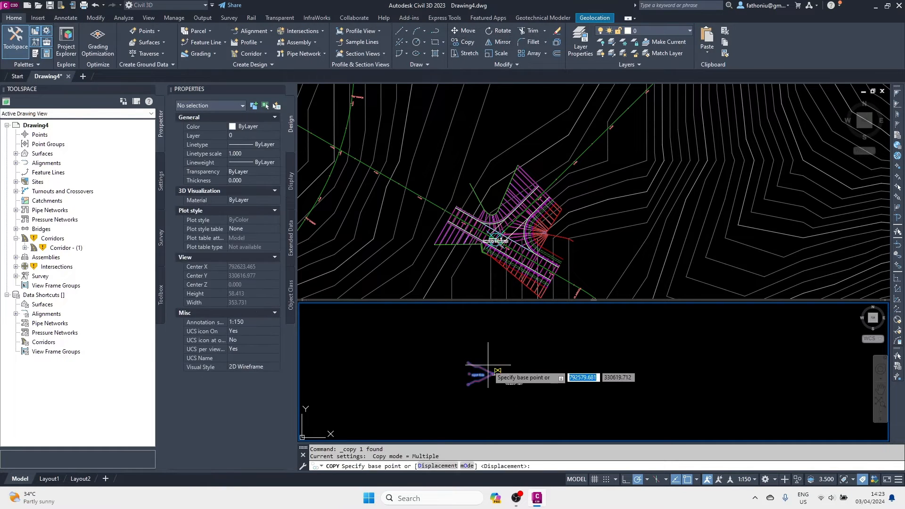
left_click(490, 370)
scroll(489, 365, "down", 4)
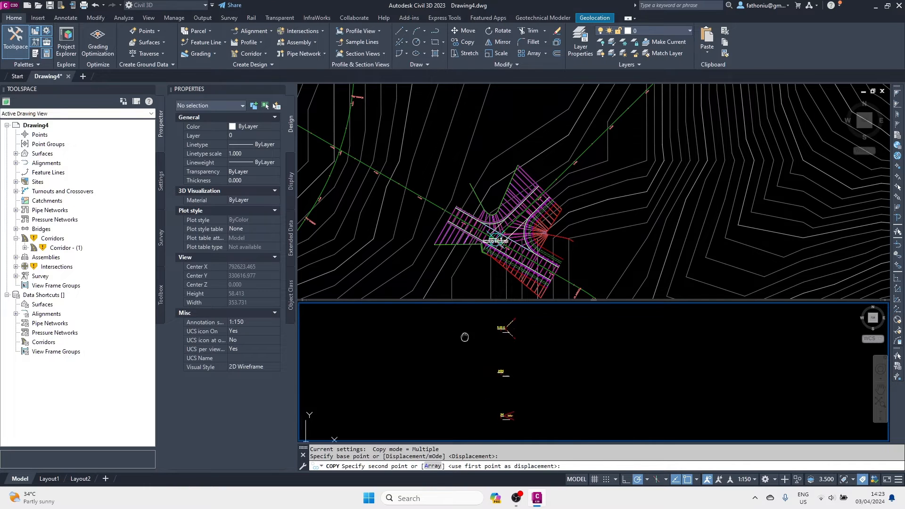
scroll(495, 358, "up", 3)
left_click(509, 349)
key("Escape")
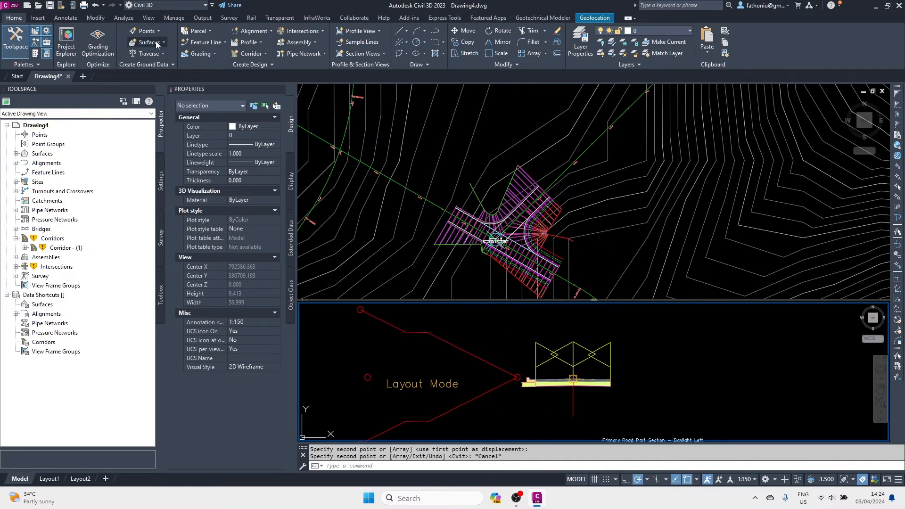
Abandon attaching the daylight subassembly and frame the three assemblies in the section view.
left_click(466, 353)
left_click(161, 30)
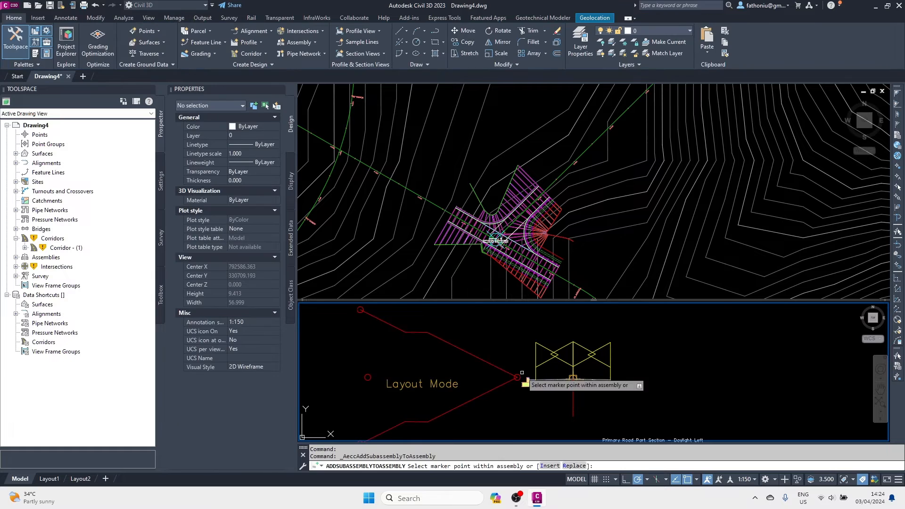
scroll(526, 377, "up", 10)
scroll(529, 373, "down", 15)
key("Escape")
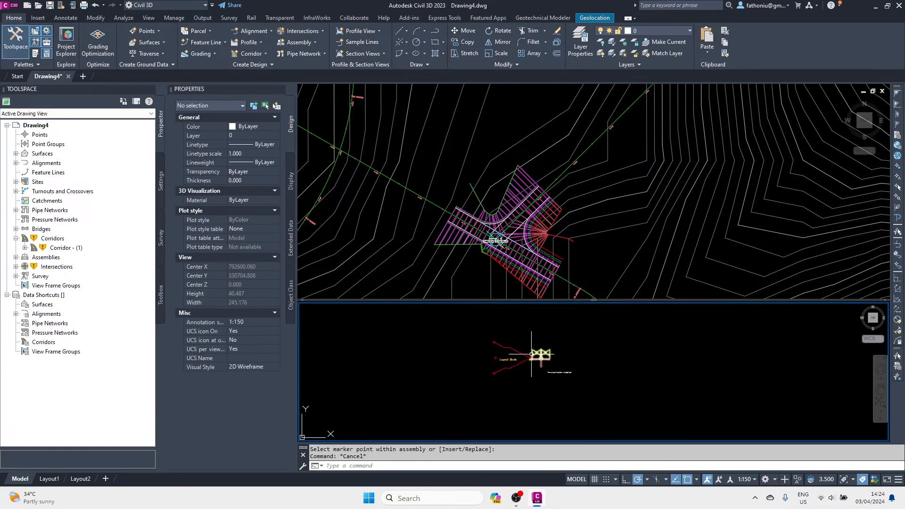
scroll(512, 394, "up", 12)
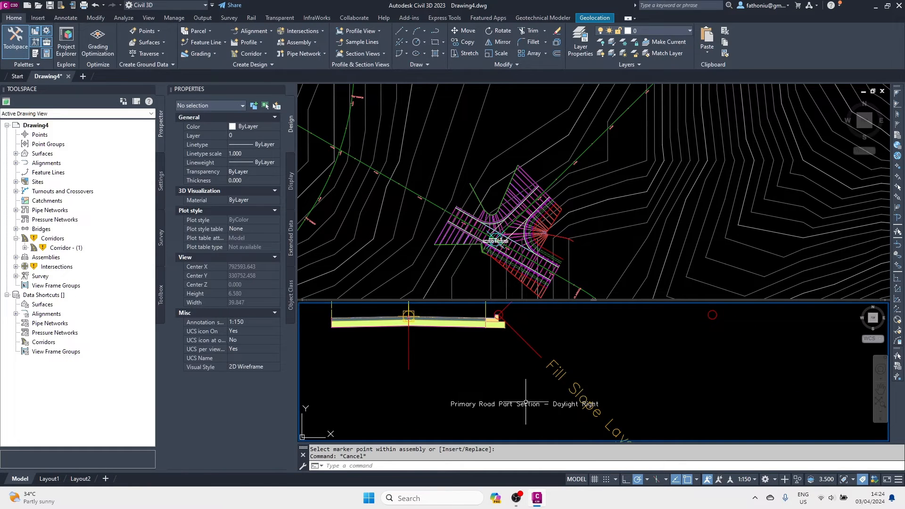
scroll(506, 385, "down", 2)
scroll(522, 374, "up", 5)
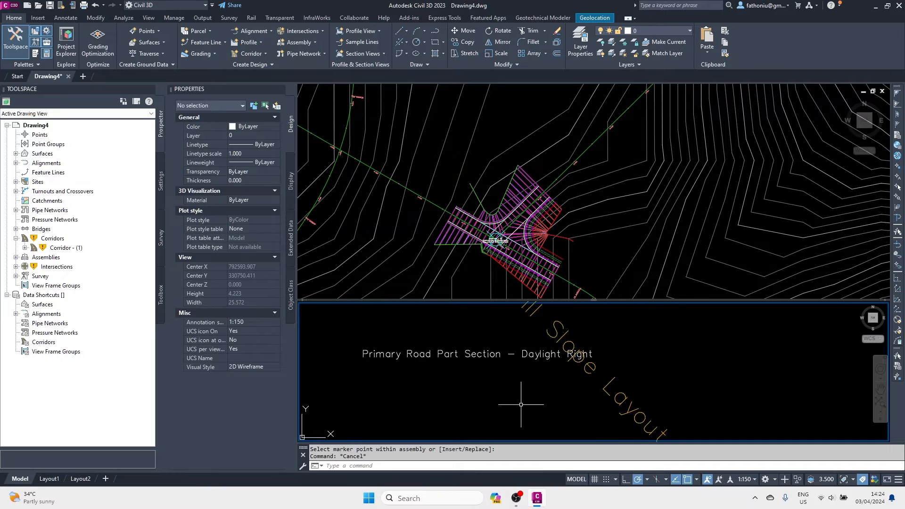
scroll(531, 336, "down", 2)
scroll(500, 348, "down", 6)
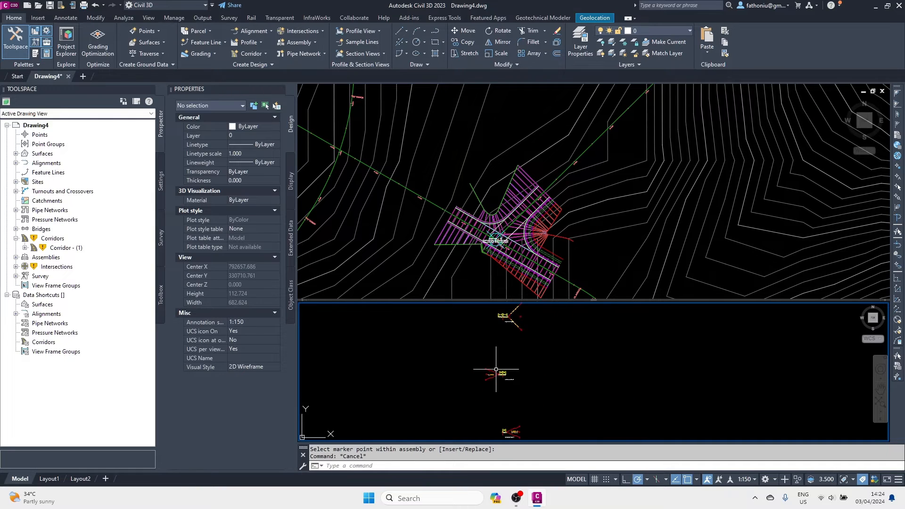
scroll(516, 433, "up", 7)
middle_click_drag(517, 435, 495, 360)
scroll(523, 360, "down", 7)
middle_click_drag(530, 398, 525, 360)
scroll(526, 360, "up", 3)
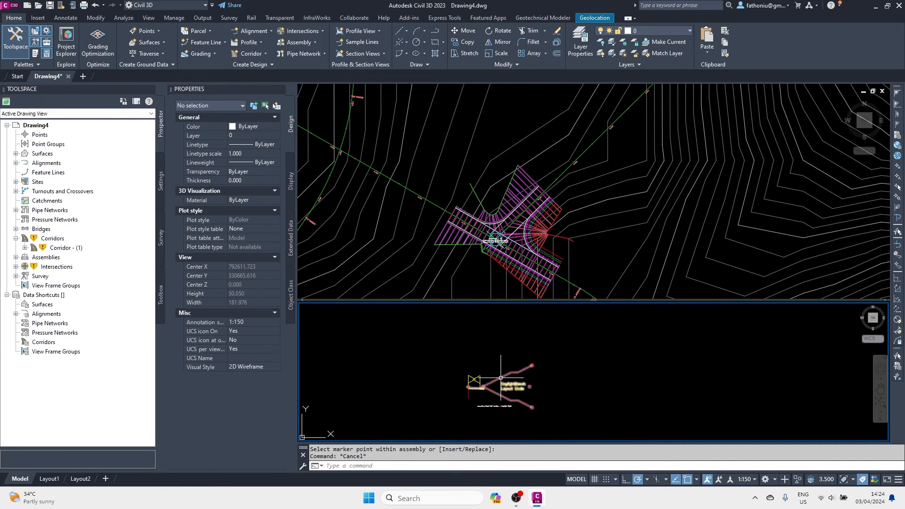
Copy another DaylightBench subassembly above, next to the target assembly.
left_click(514, 377)
left_click(469, 48)
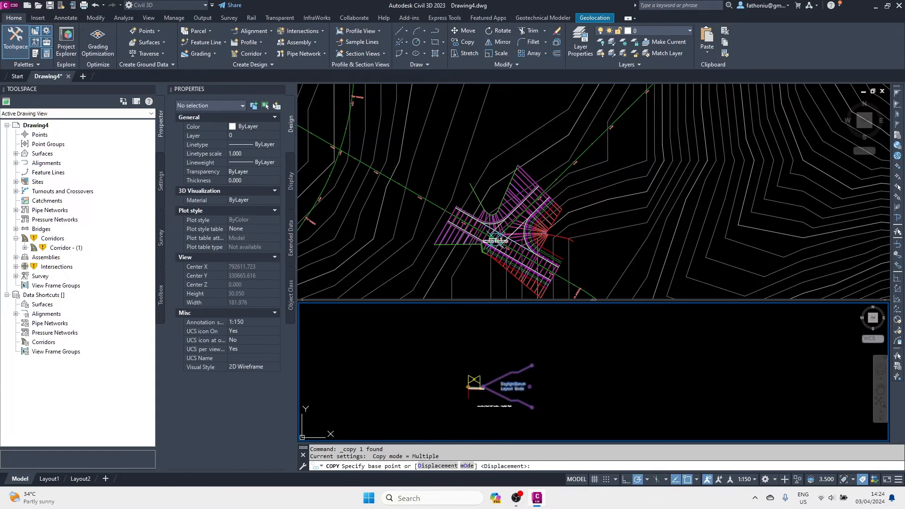
left_click(503, 376)
scroll(504, 377, "down", 5)
middle_click_drag(514, 383, 500, 331)
scroll(484, 377, "down", 2)
left_click(481, 332)
key("Escape")
key("Escape")
Erase the old slope subassembly and select the DaylightBench near the curb end.
scroll(474, 381, "up", 5)
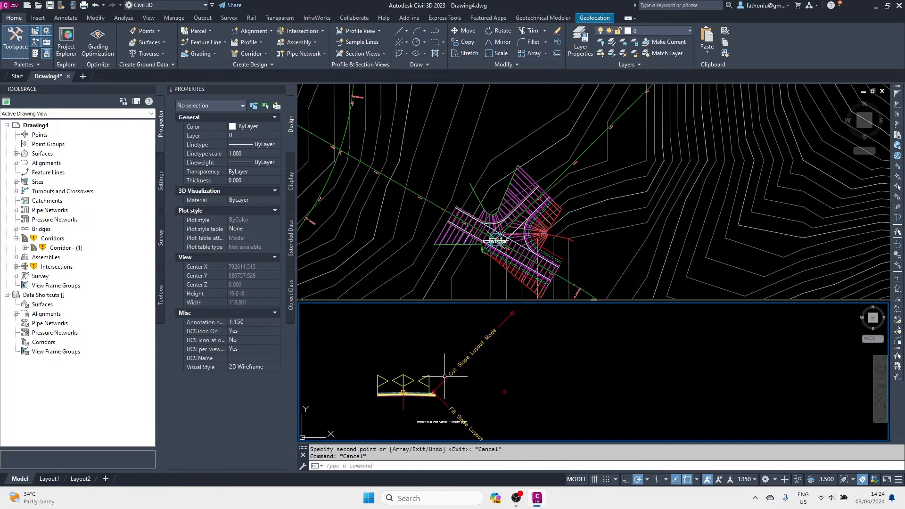
left_click(439, 383)
key("Escape")
key("Escape")
left_click(439, 383)
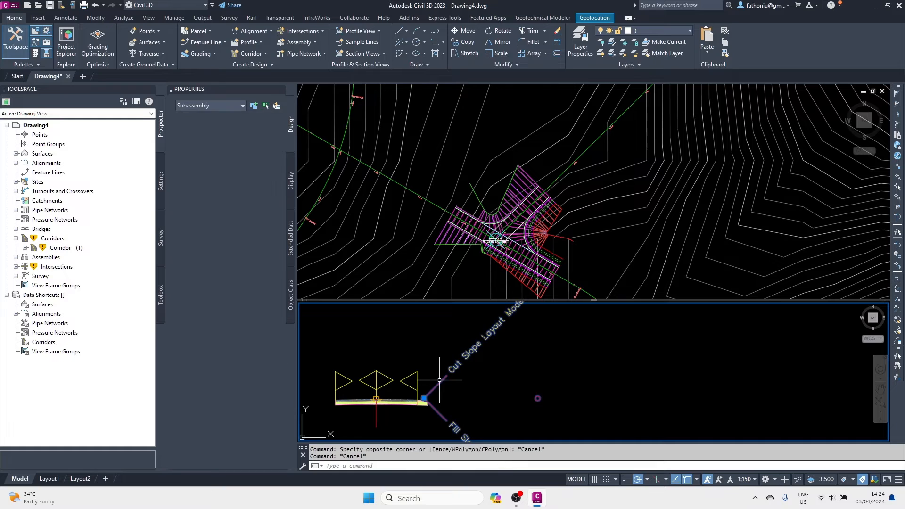
key("Delete")
scroll(448, 371, "down", 5)
scroll(438, 326, "up", 2)
mouse_move(448, 370)
middle_mouse_down()
mouse_move(443, 396)
mouse_move(459, 376)
middle_mouse_up()
left_click(429, 321)
Attach the DaylightBench to the Daylight Right part section at its curb marker.
left_click(160, 31)
scroll(472, 370, "down", 3)
scroll(459, 398, "up", 5)
scroll(448, 355, "up", 4)
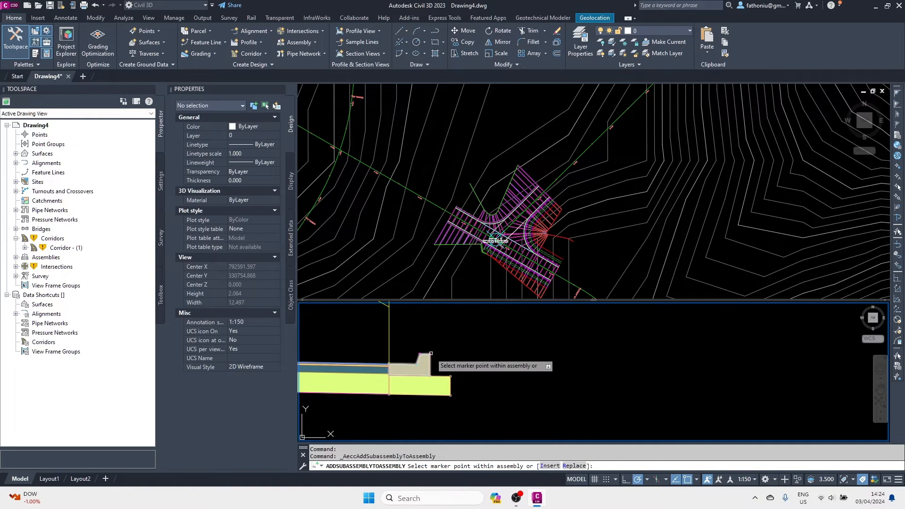
left_click(437, 351)
scroll(455, 342, "down", 4)
key("Escape")
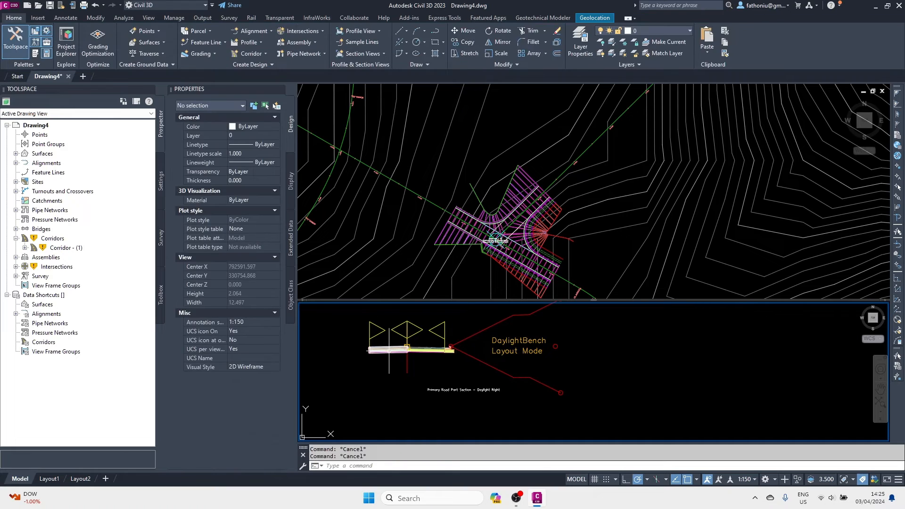
Set both Daylight Right travel lanes to a 2.500 m width.
left_click(394, 349)
left_click(237, 358)
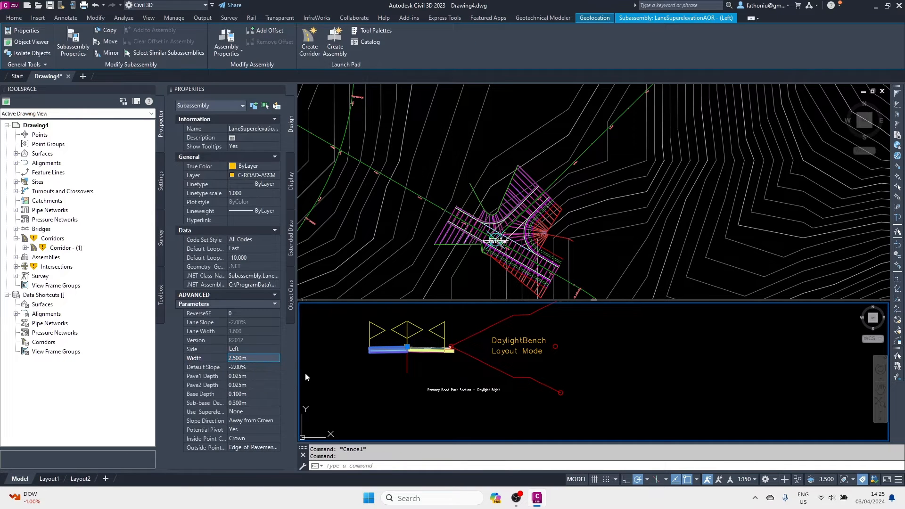
key("Return")
key("Escape")
left_click(420, 350)
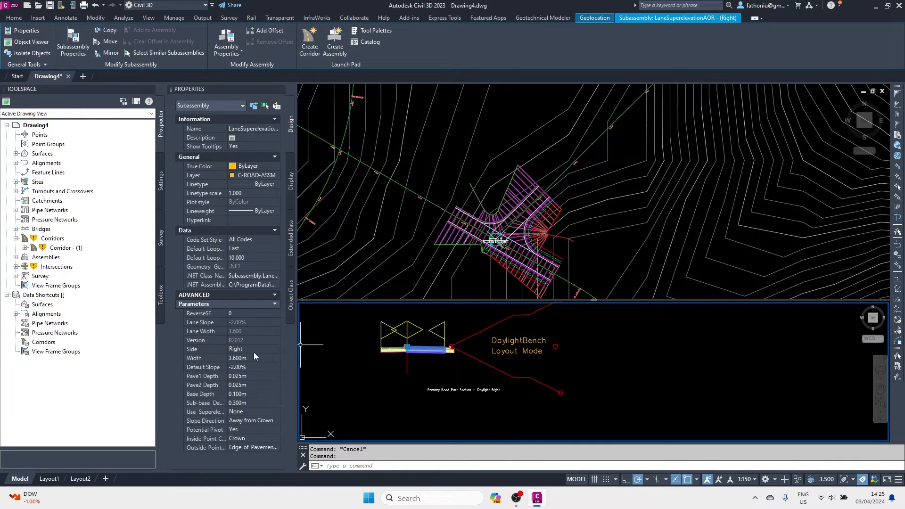
left_click(241, 360)
type("2.5")
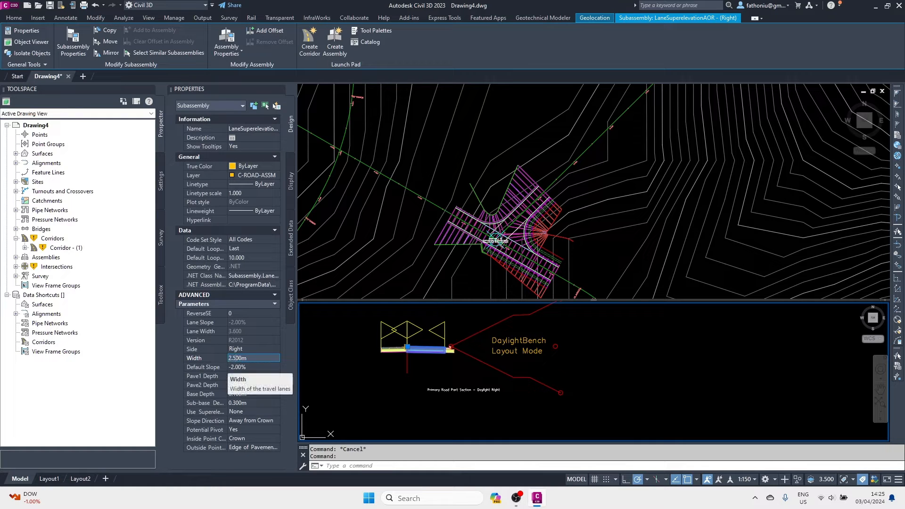
key("Return")
key("Escape")
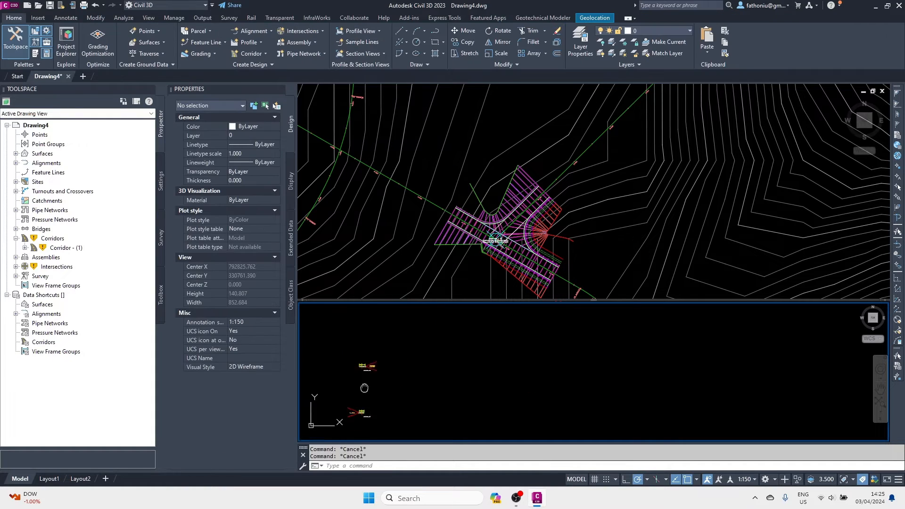
Inspect the Primary Road Full Section assembly at the bottom of the view.
middle_click_drag(419, 405, 438, 439)
scroll(429, 364, "up", 10)
scroll(436, 401, "up", 5)
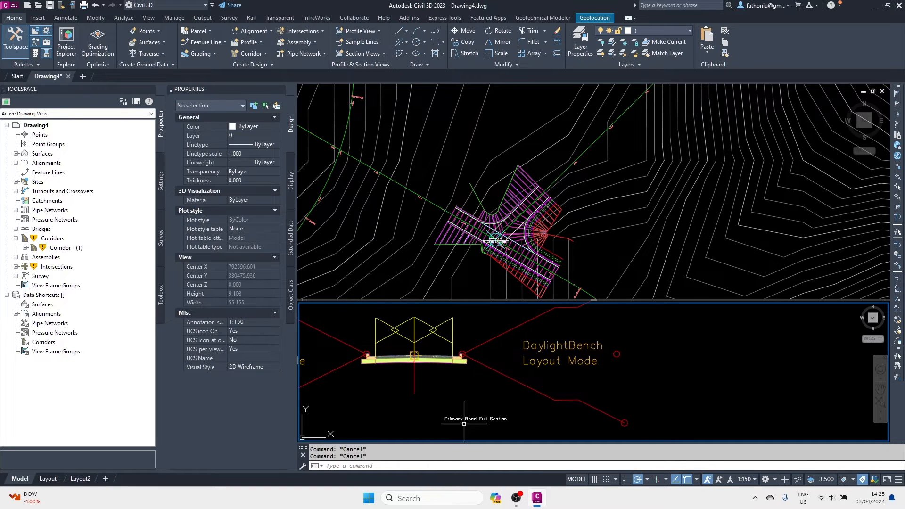
left_click(414, 377)
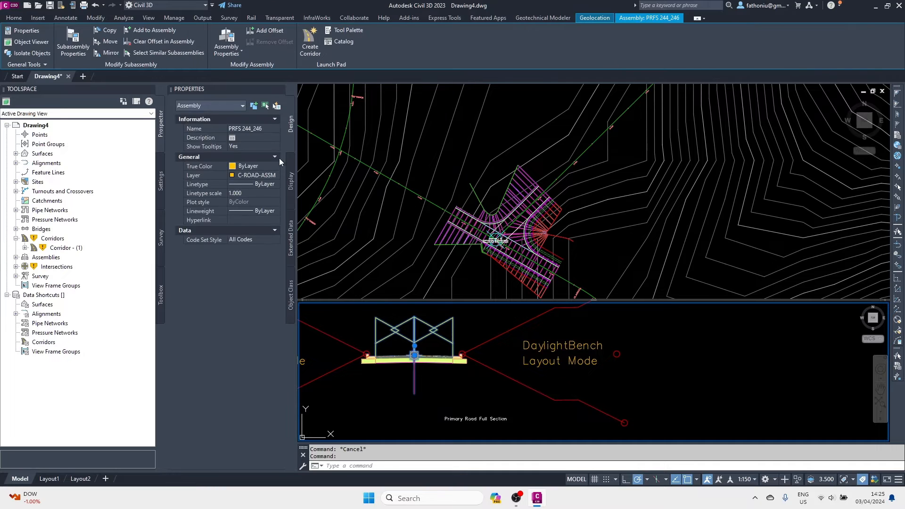
key("Escape")
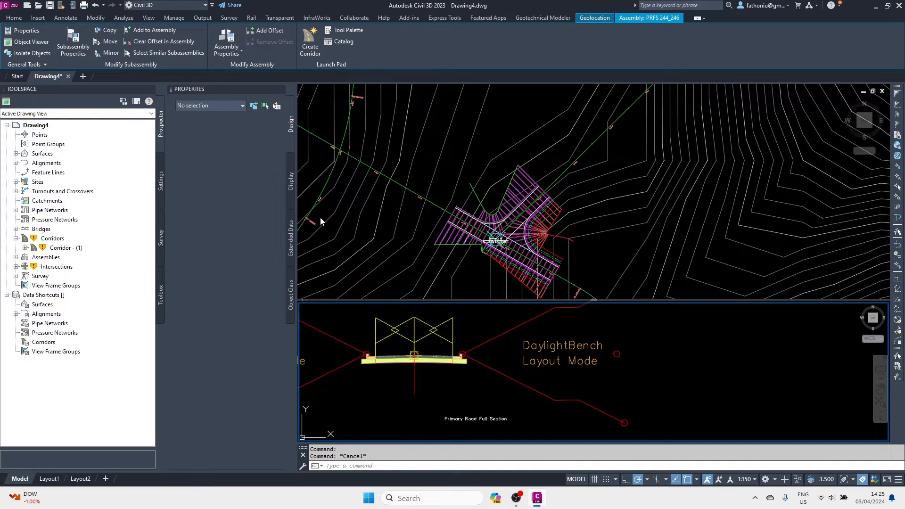
scroll(421, 406, "down", 5)
scroll(420, 406, "down", 6)
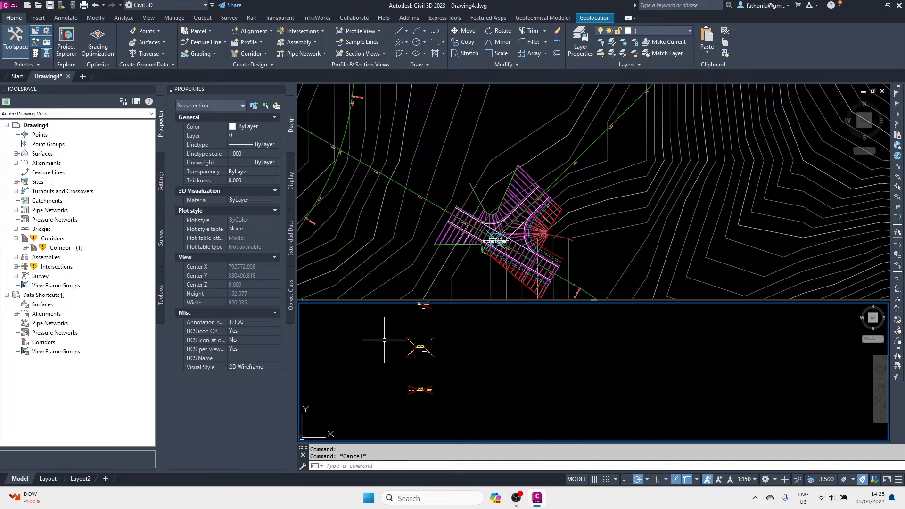
Rebuild all corridors from the Corridors node in Prospector.
left_click(55, 249)
right_click(56, 239)
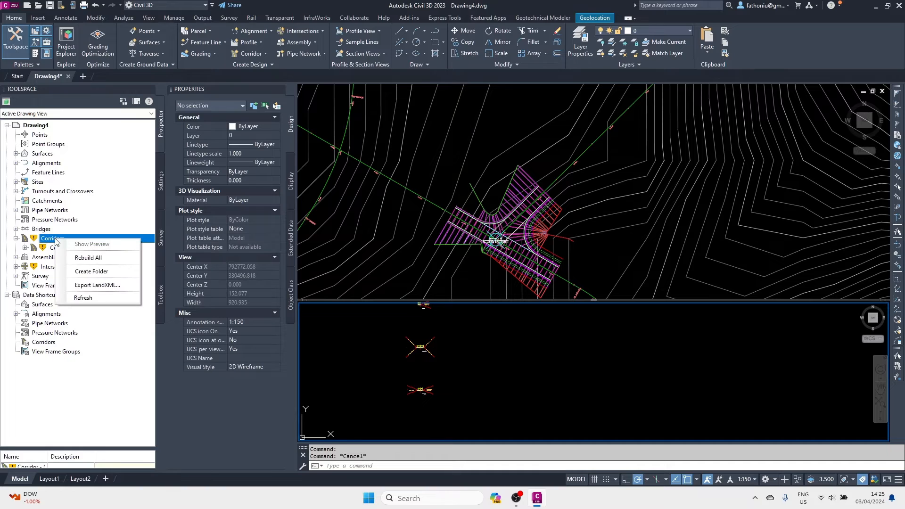
left_click(85, 258)
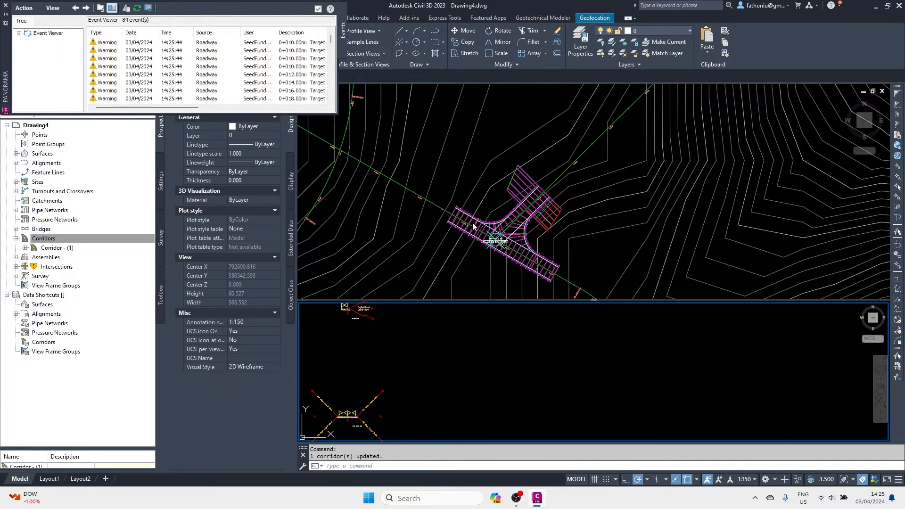
Close the rebuild event log and adjust the assembly section viewport.
left_click(5, 6)
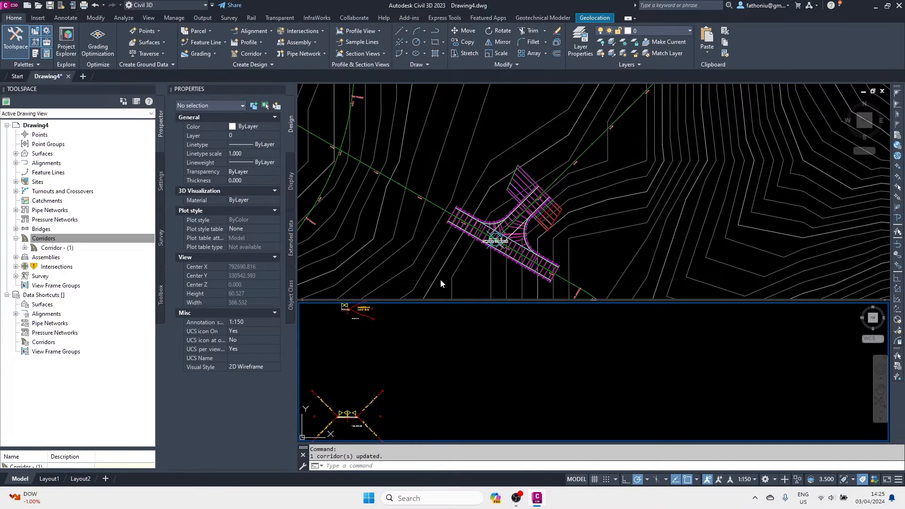
scroll(500, 338, "down", 4)
middle_click_drag(500, 338, 533, 336)
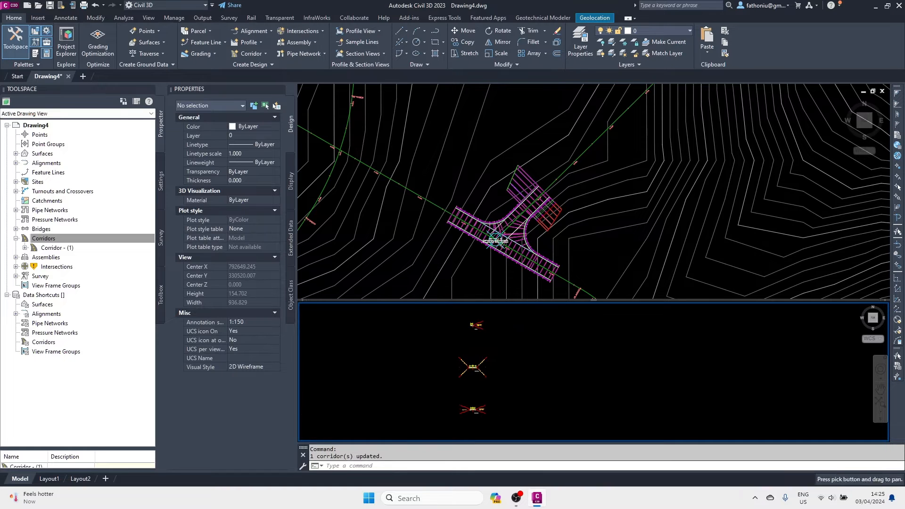
scroll(532, 217, "up", 2)
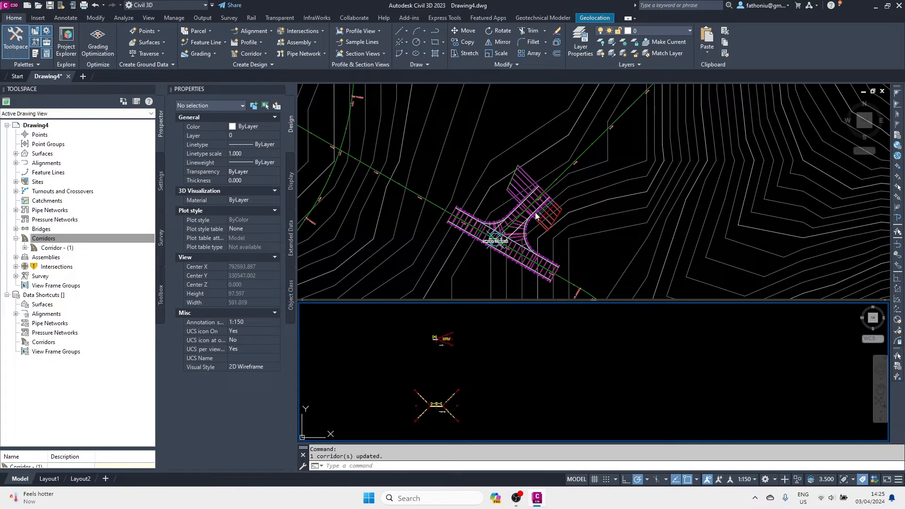
key("Escape")
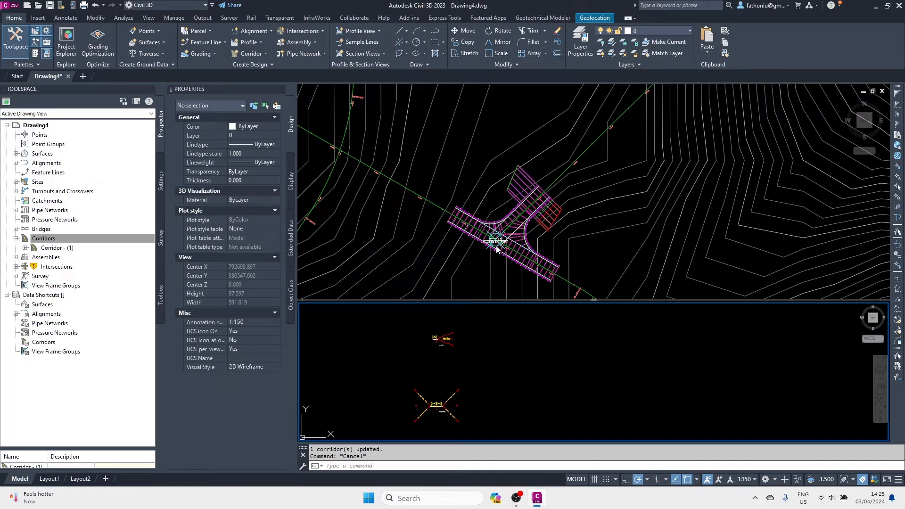
scroll(509, 252, "up", 3)
scroll(519, 302, "down", 3)
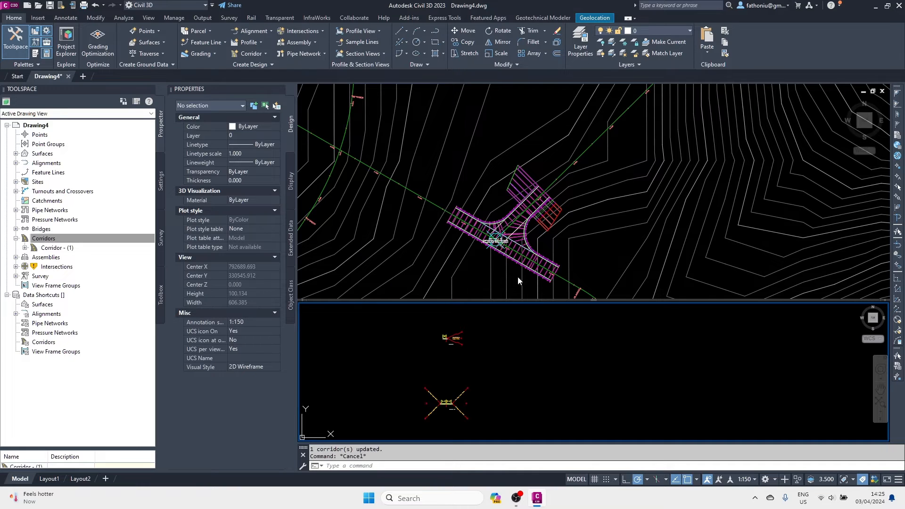
Window-select the intersection corridor and launch Region Properties from the Modify Region options.
left_click(516, 255)
left_click(517, 251)
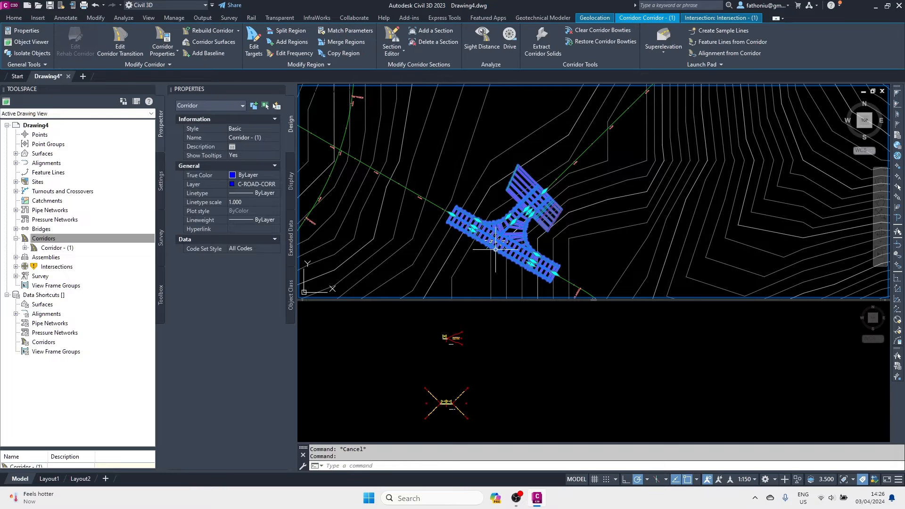
scroll(495, 249, "up", 8)
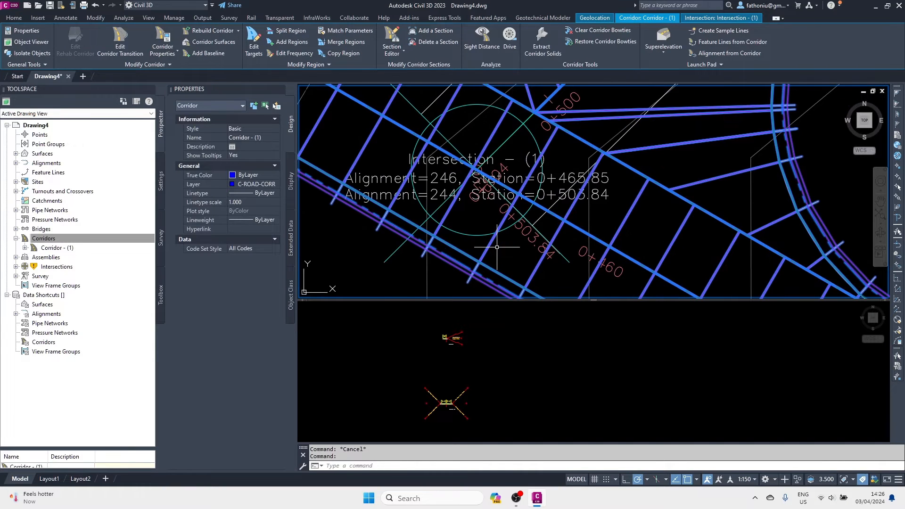
scroll(490, 250, "down", 4)
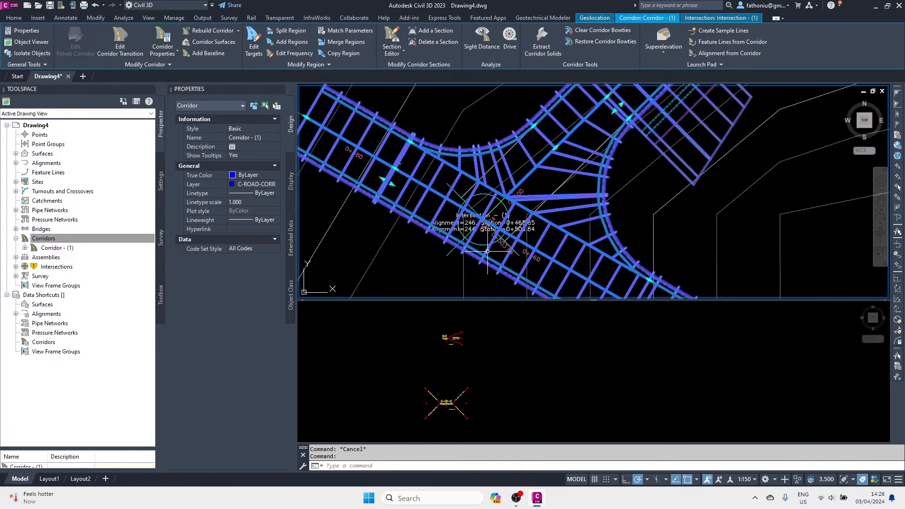
scroll(490, 250, "down", 2)
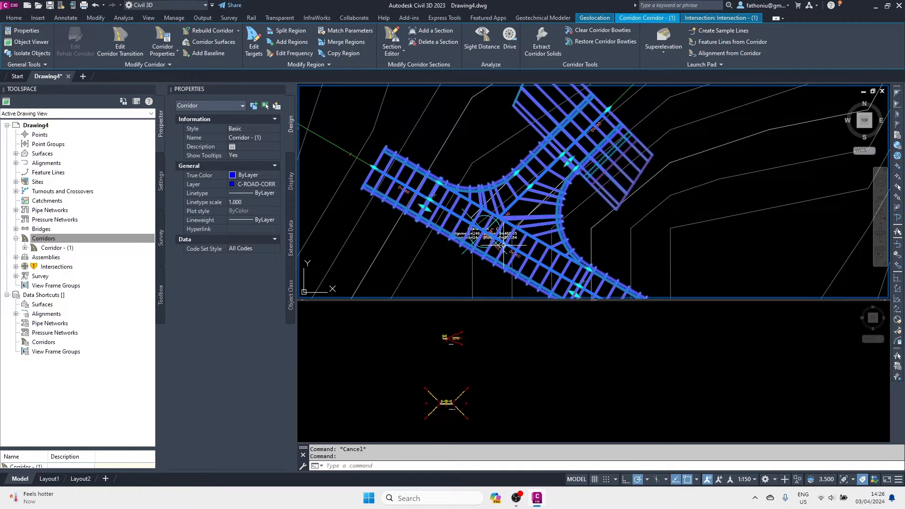
key("Escape")
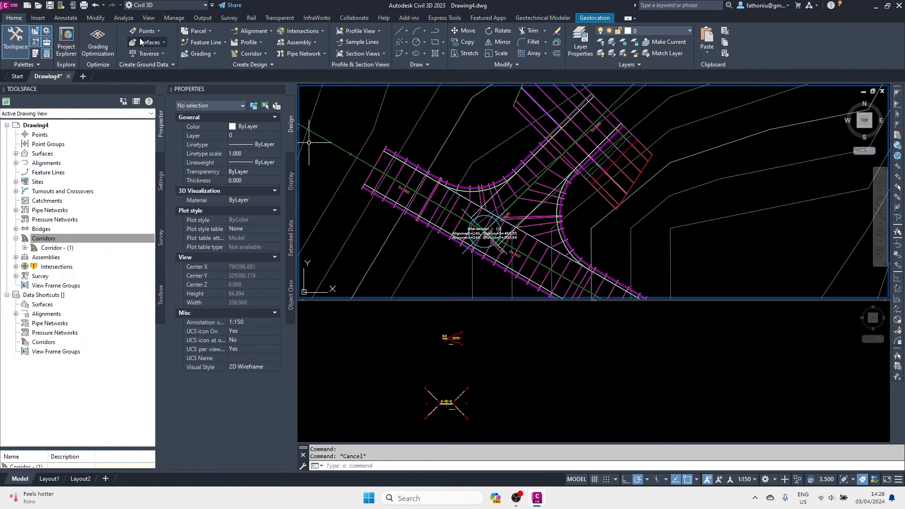
left_click(578, 98)
left_click(522, 111)
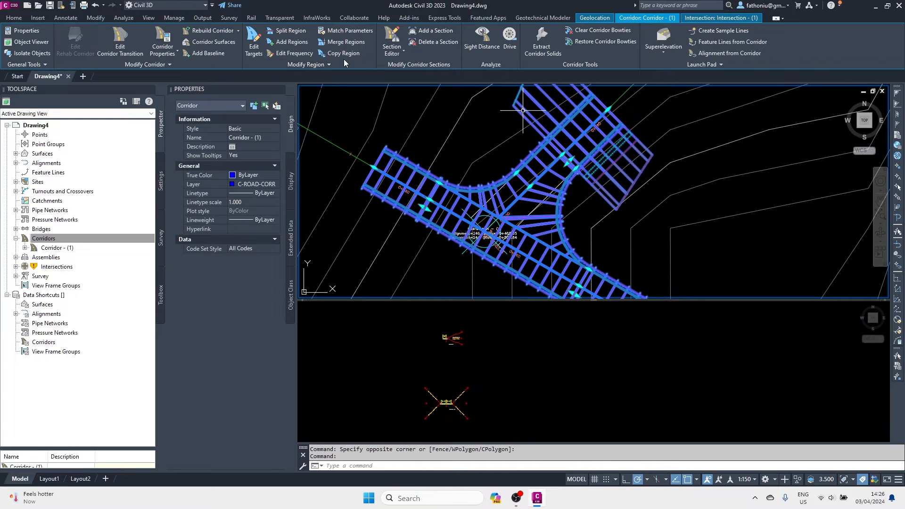
left_click(333, 63)
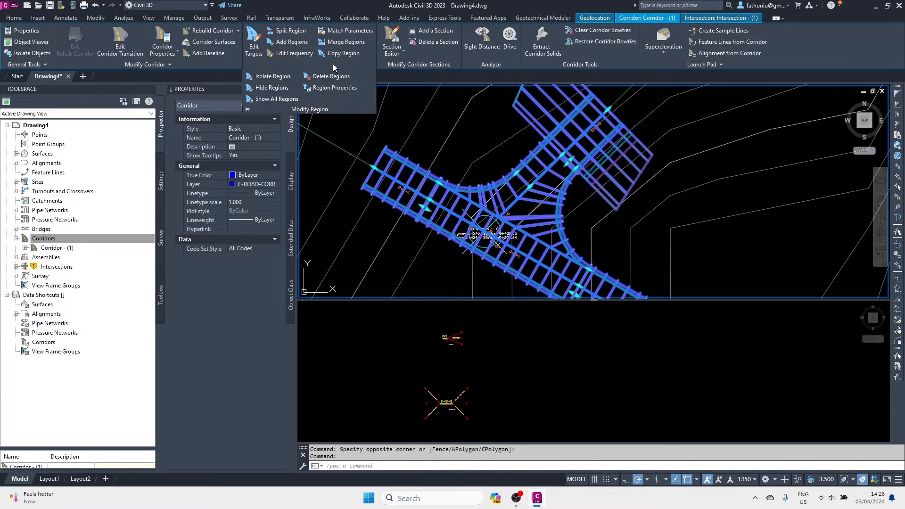
left_click(333, 89)
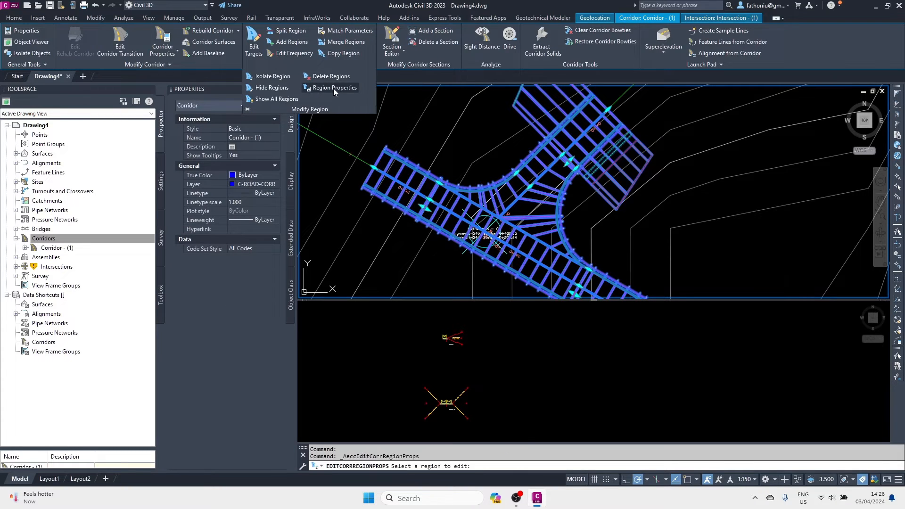
Assign the PRFS 244_246 assembly to the secondary road region by picking it in the drawing.
left_click(548, 121)
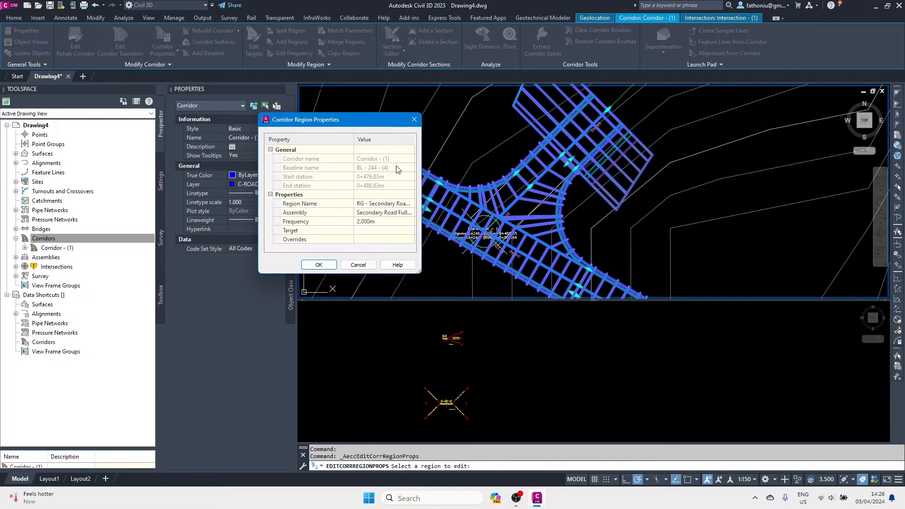
left_click(393, 213)
left_click(410, 214)
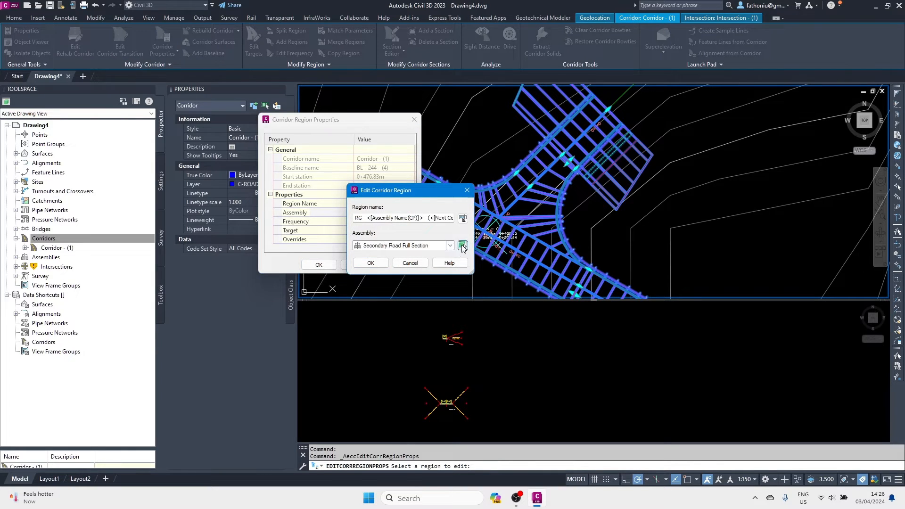
left_click(463, 246)
left_click(475, 346)
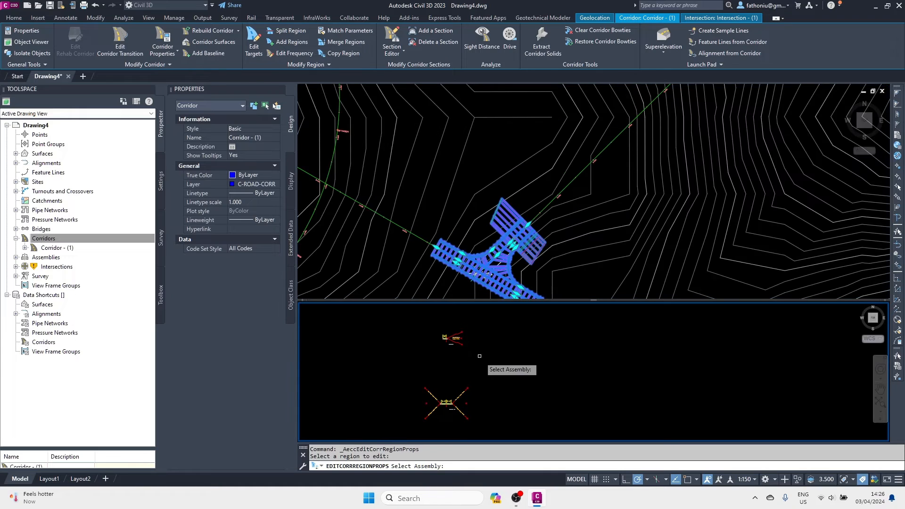
scroll(485, 363, "down", 2)
scroll(471, 386, "up", 5)
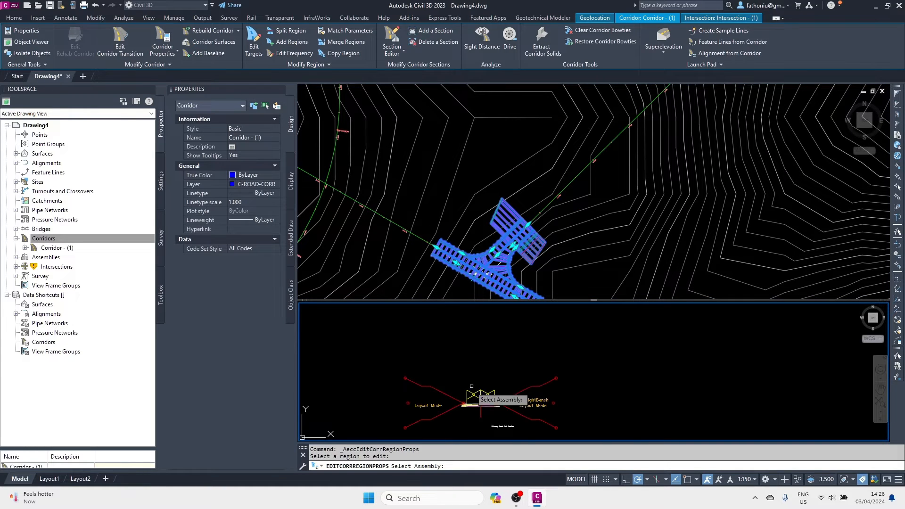
scroll(477, 391, "up", 4)
left_click(480, 395)
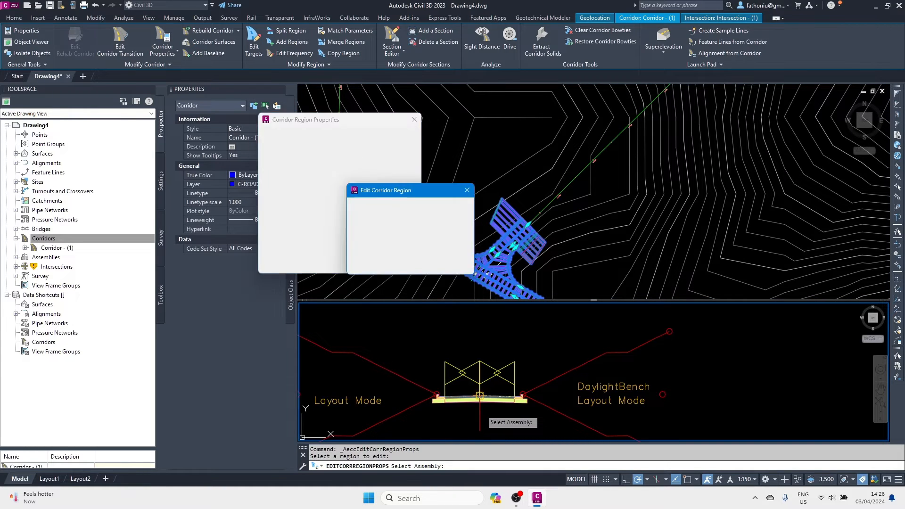
left_click(371, 263)
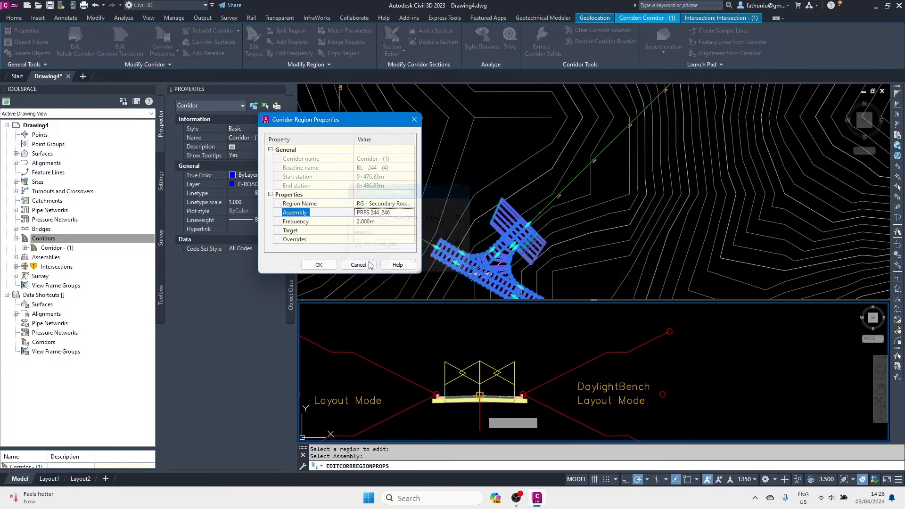
Map the region's targets to AIW_Existing_Ground and apply the changes to rebuild the corridor.
left_click(365, 231)
left_click(410, 231)
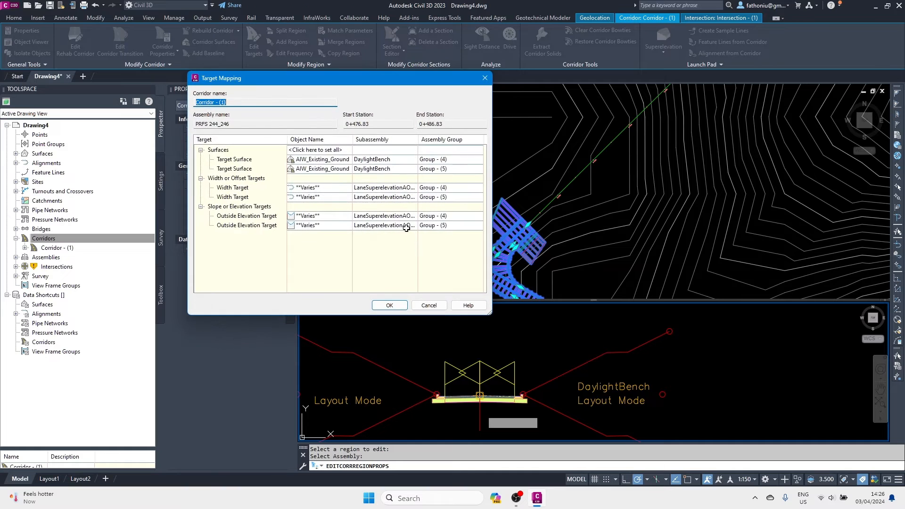
left_click(390, 306)
left_click(319, 265)
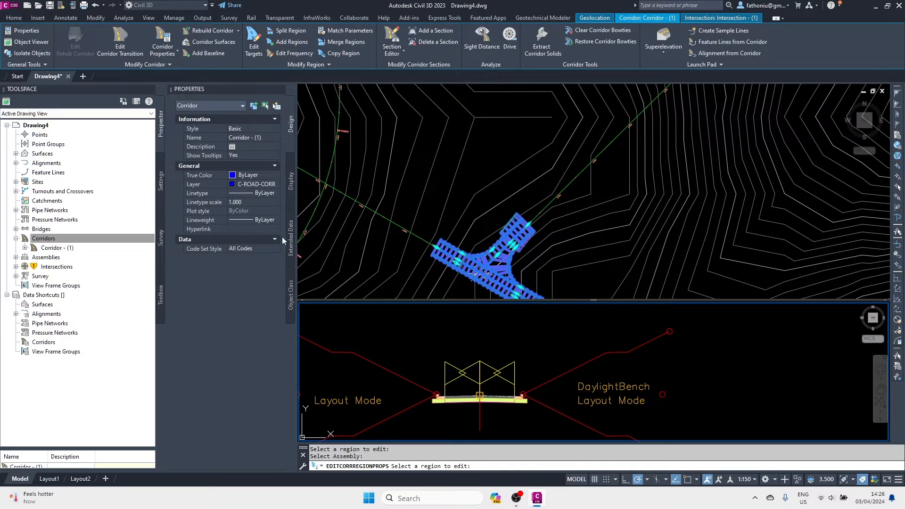
Rebuild all corridors from Prospector, then zoom and pan the plan view to the intersection.
right_click(53, 241)
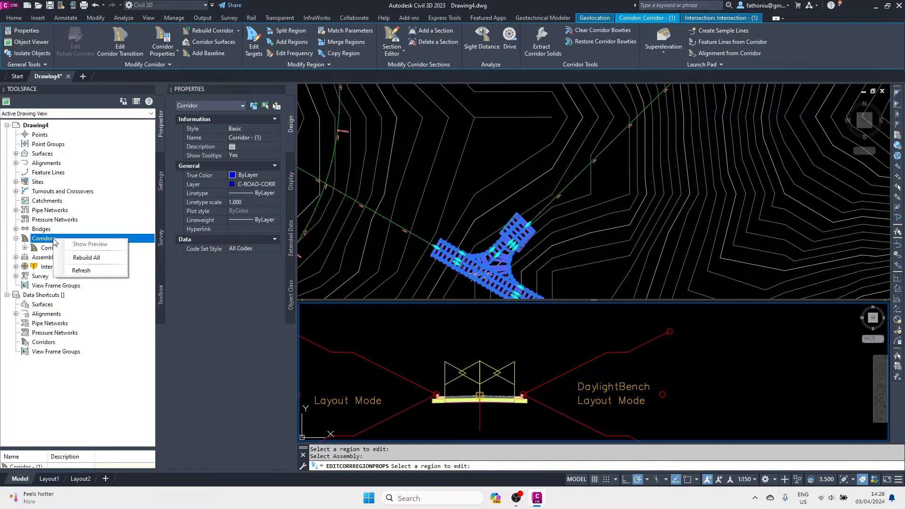
left_click(93, 258)
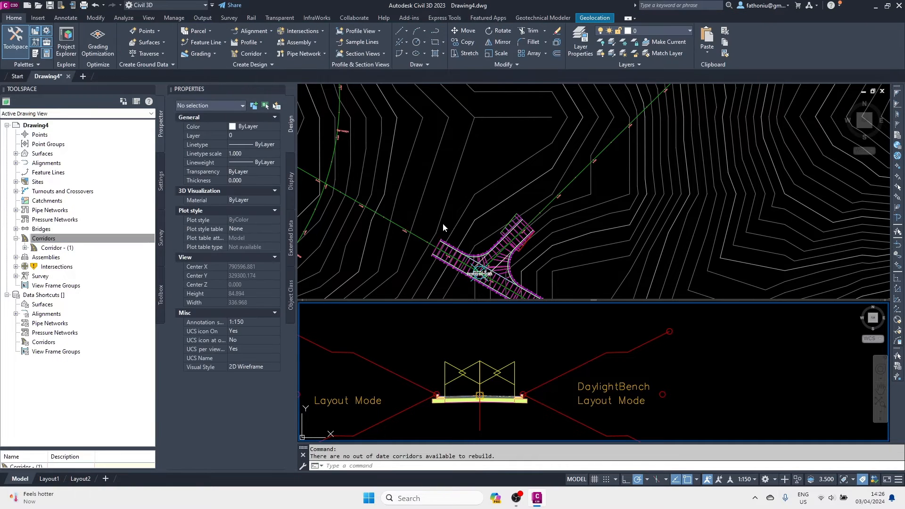
key("Escape")
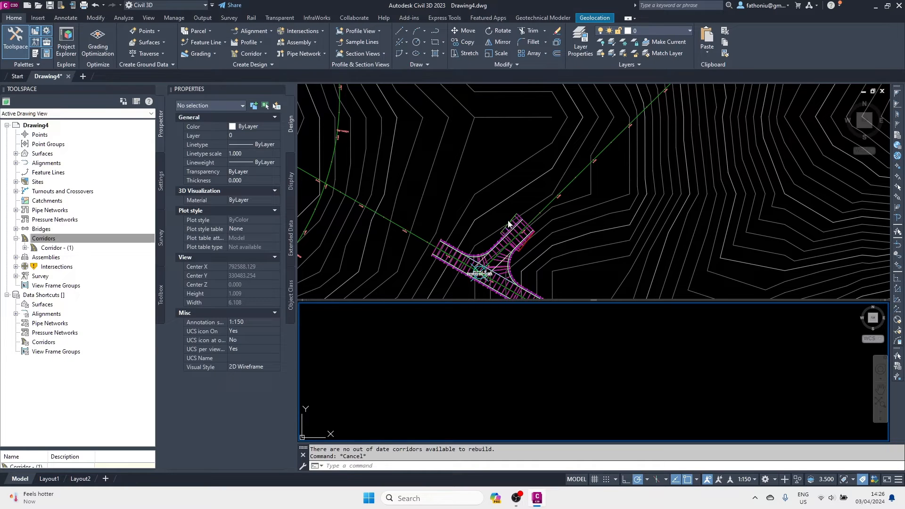
left_click(508, 223)
scroll(495, 216, "up", 5)
middle_click_drag(502, 219, 522, 202)
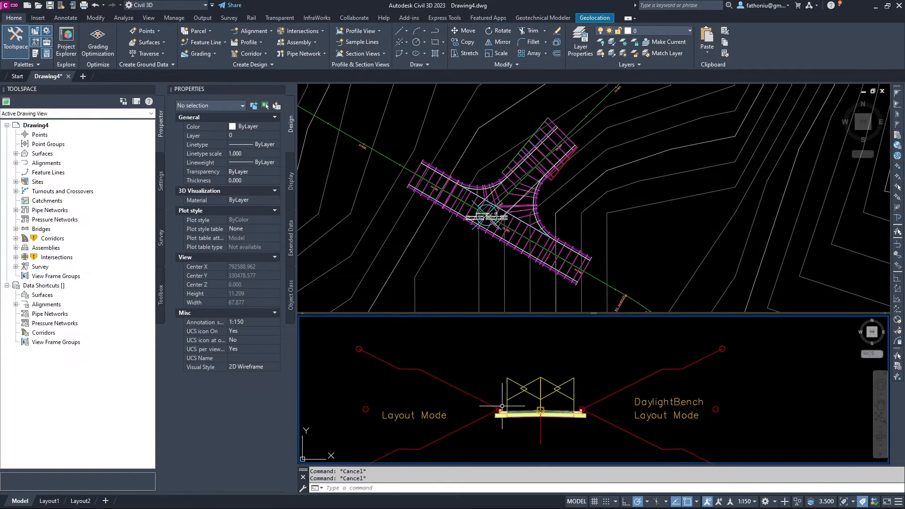
Make the plan viewport active and frame the intersection corner.
mouse_move(510, 426)
left_click(485, 175)
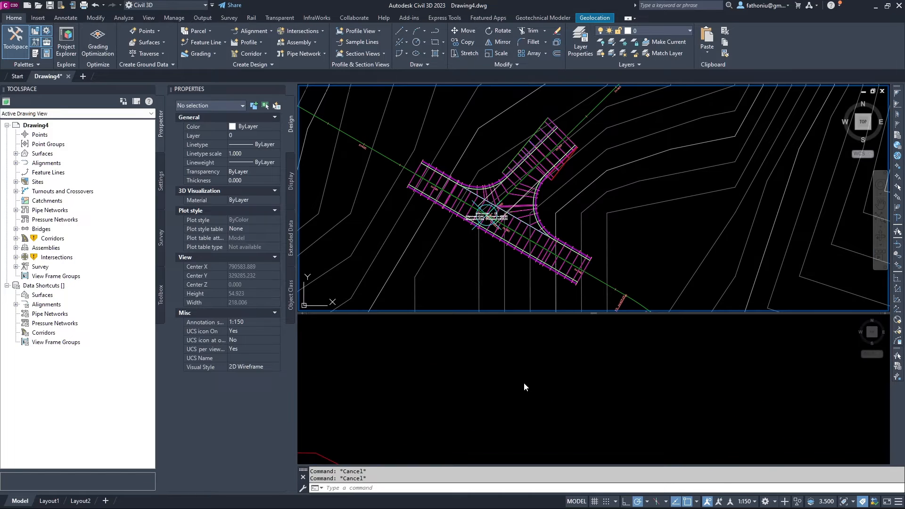
left_click(516, 367)
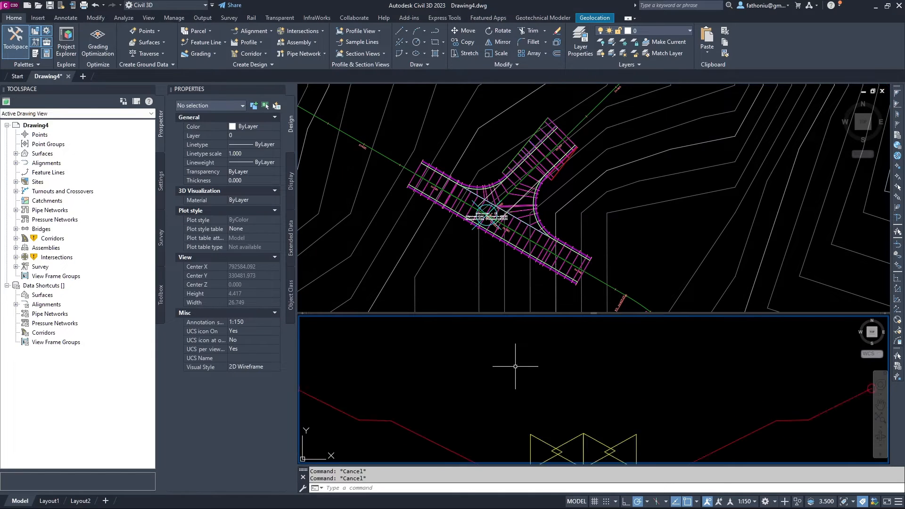
left_click(472, 156)
scroll(483, 176, "up", 2)
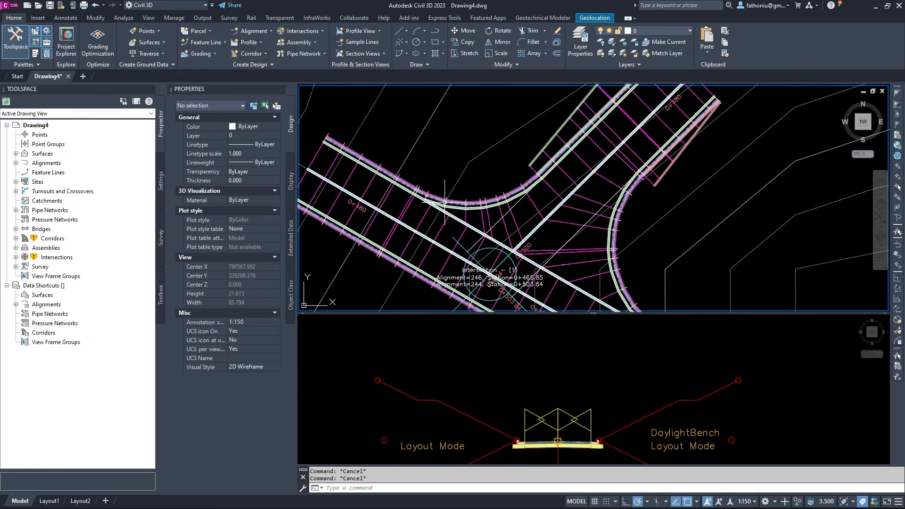
scroll(445, 203, "down", 2)
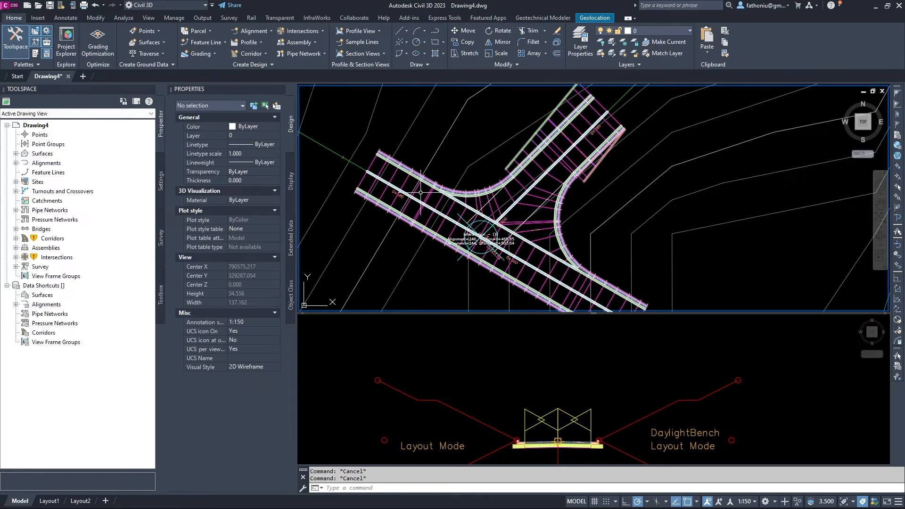
scroll(487, 187, "up", 2)
scroll(487, 186, "up", 4)
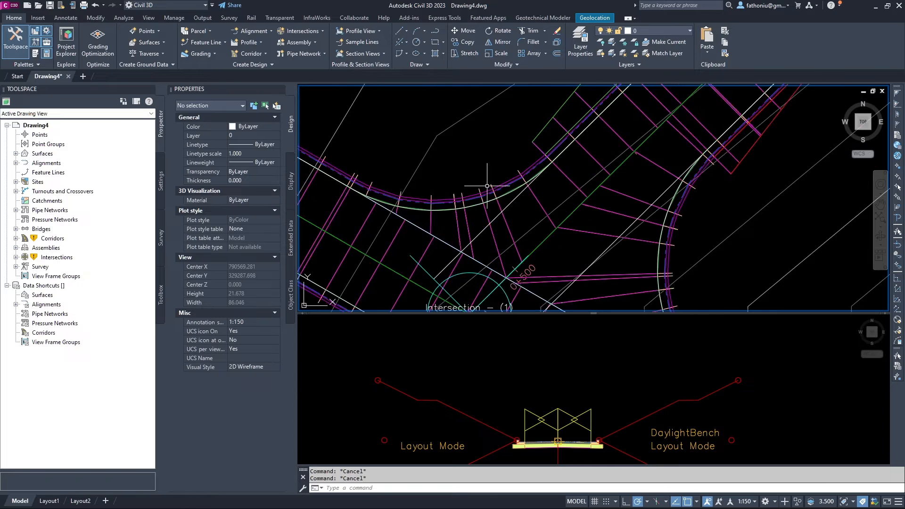
scroll(490, 183, "down", 4)
middle_click_drag(486, 183, 417, 204)
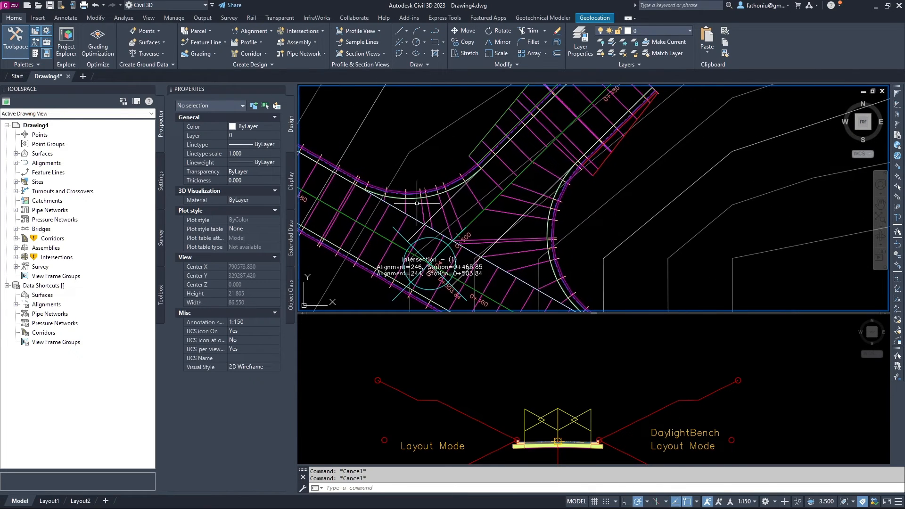
middle_click_drag(563, 238, 542, 174)
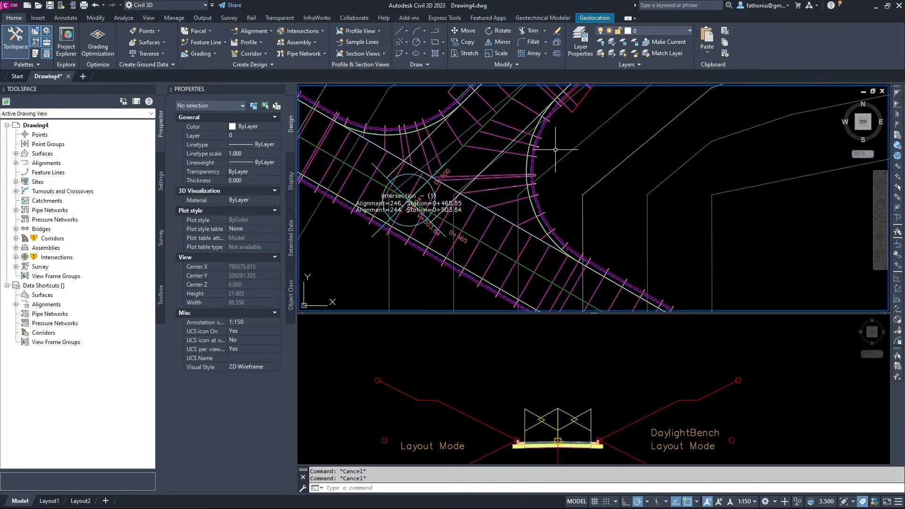
middle_click_drag(612, 267, 623, 310)
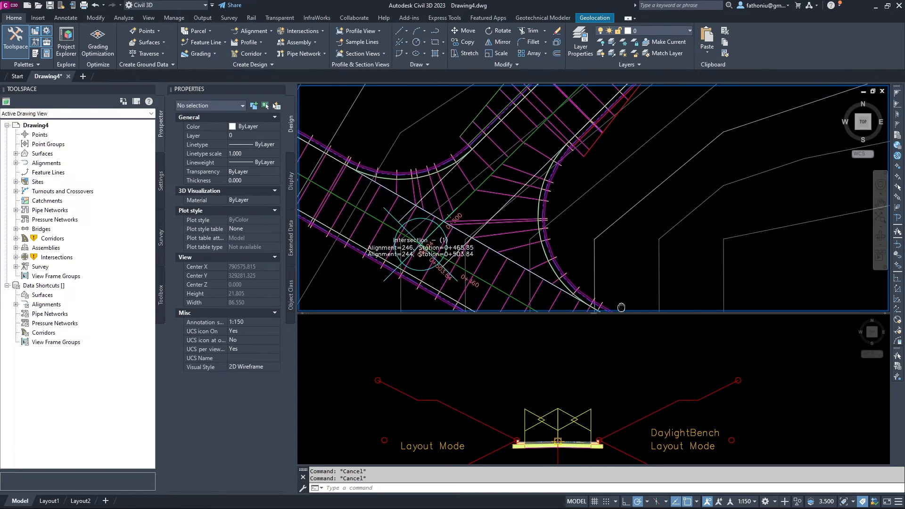
Select the corridor and retarget the Curb Return Fillets region's surfaces to AIW_Existing_Ground.
left_click(503, 194)
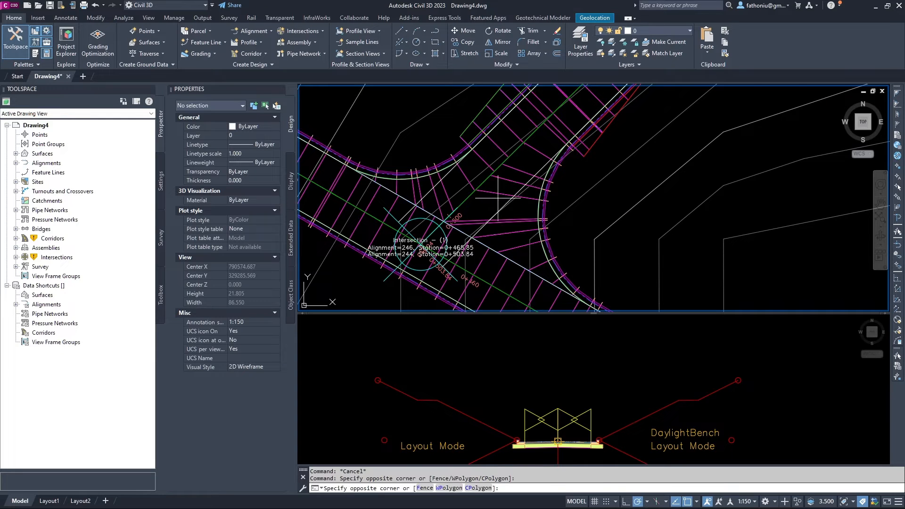
left_click(503, 192)
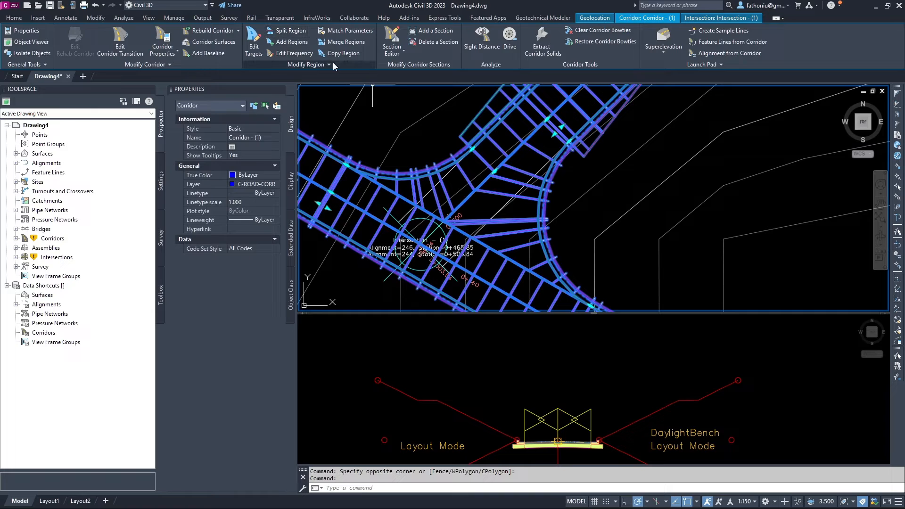
left_click(328, 66)
left_click(332, 88)
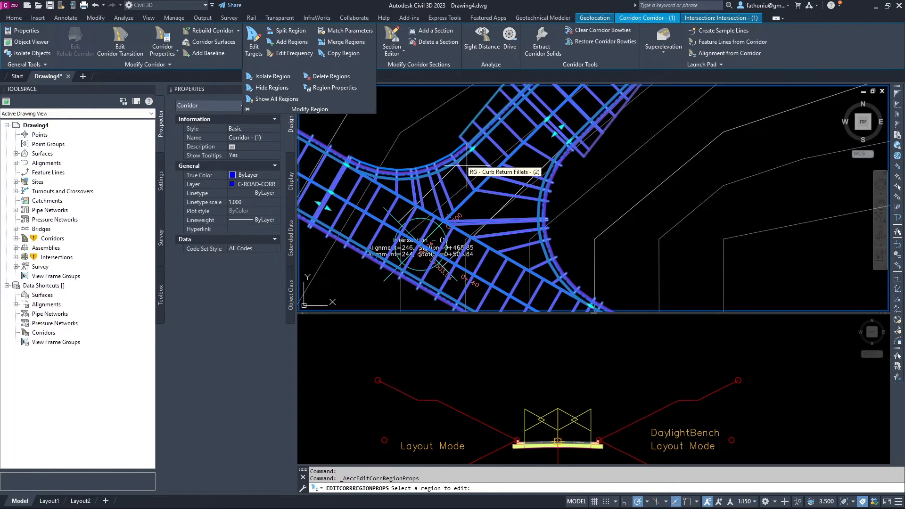
left_click(436, 188)
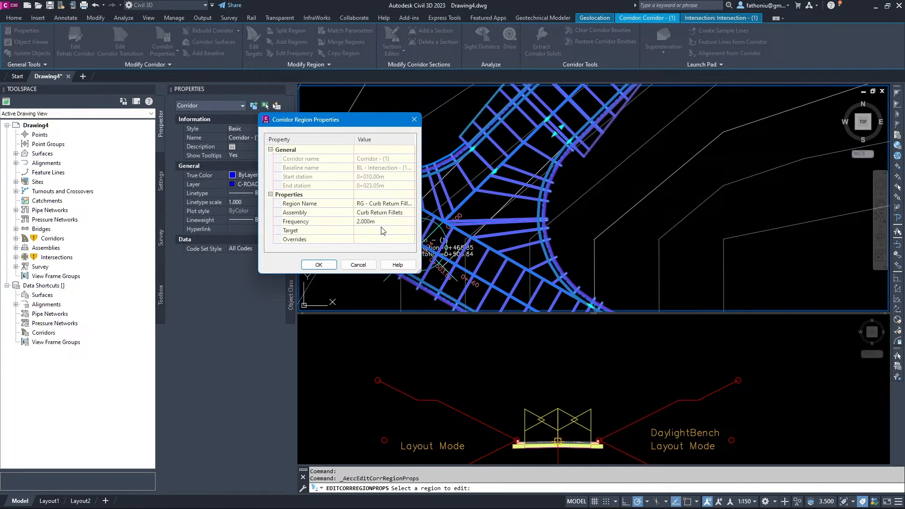
left_click(410, 232)
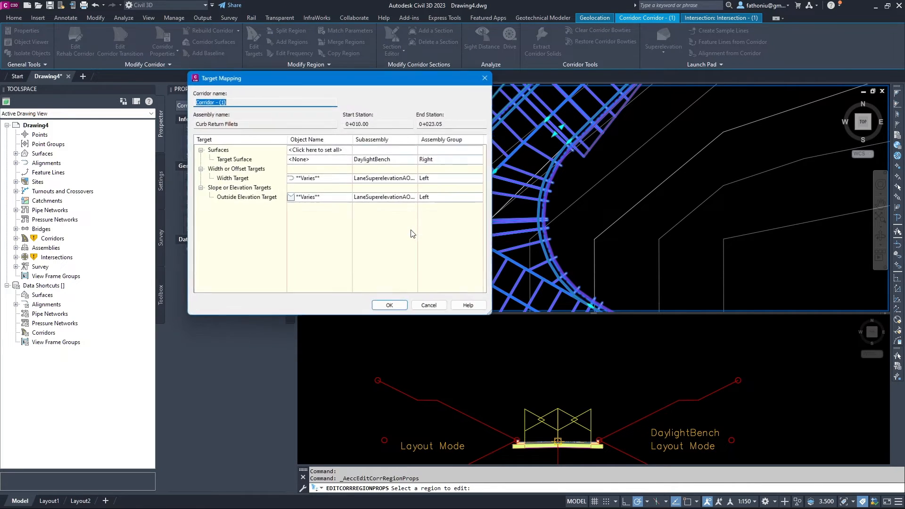
left_click(325, 149)
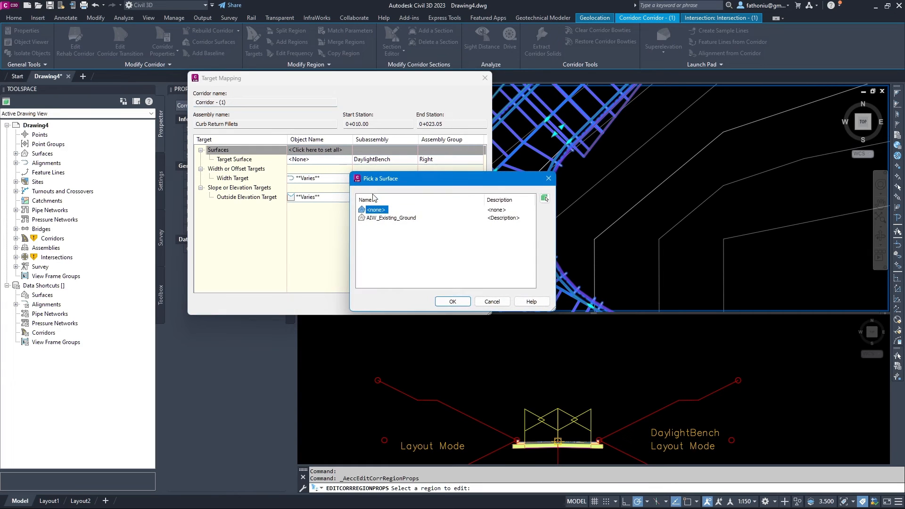
left_click(377, 218)
left_click(452, 301)
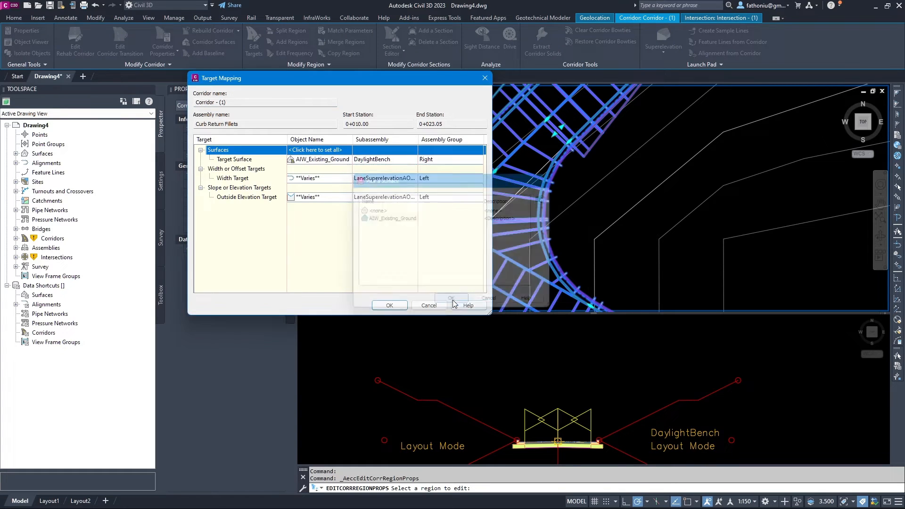
left_click(394, 305)
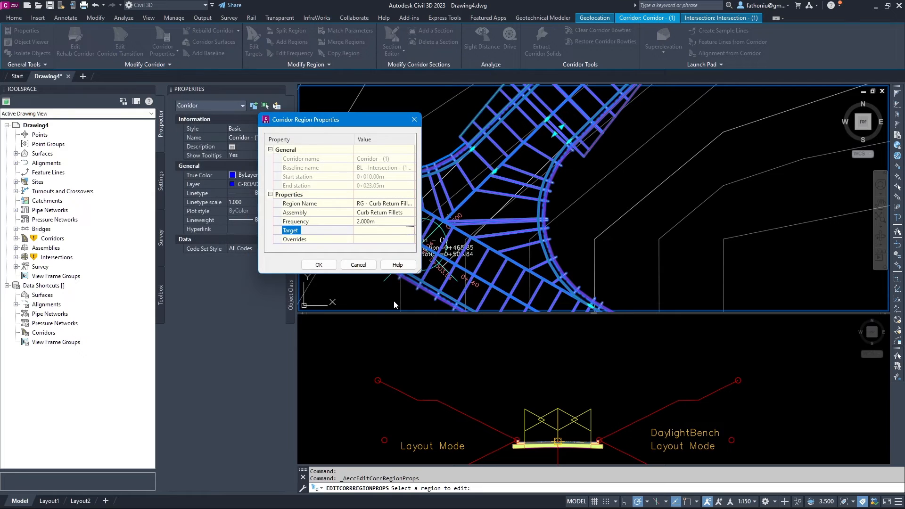
left_click(360, 266)
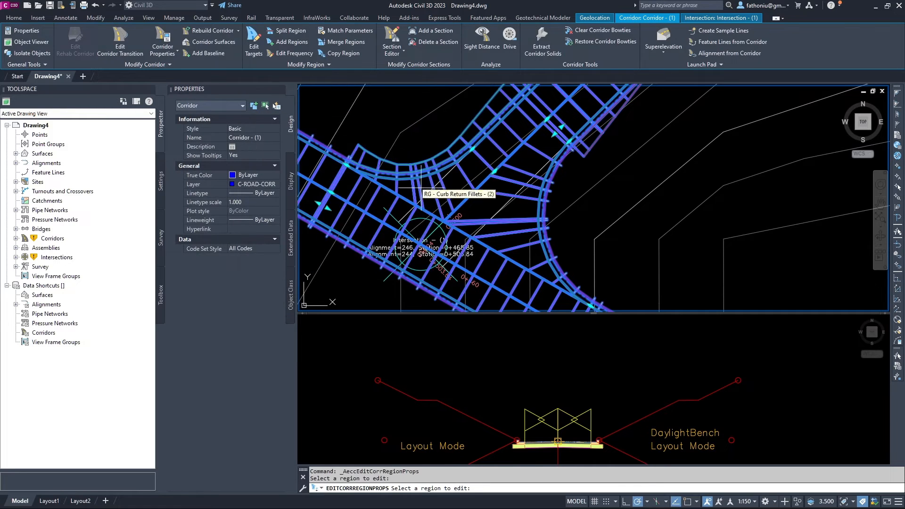
Set all surface targets of the Primary Road Full Section region to AIW_Existing_Ground.
middle_click_drag(381, 153, 500, 195)
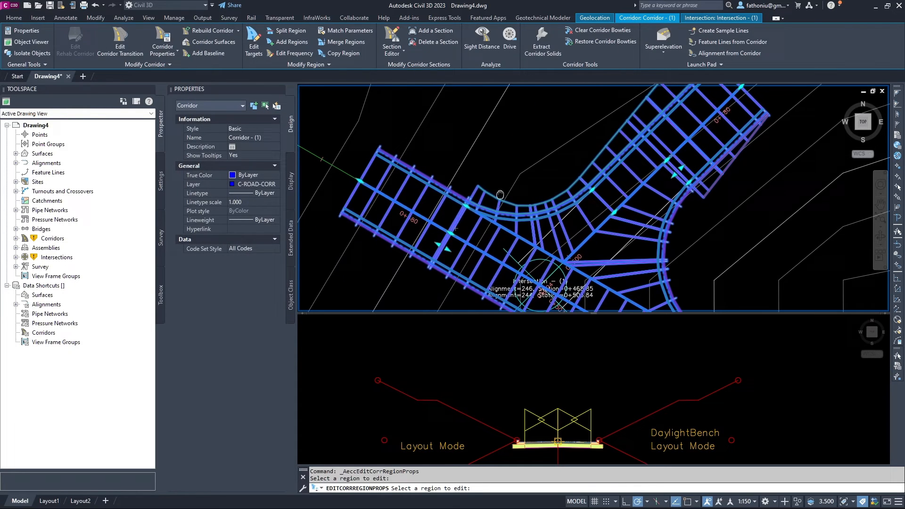
left_click(417, 187)
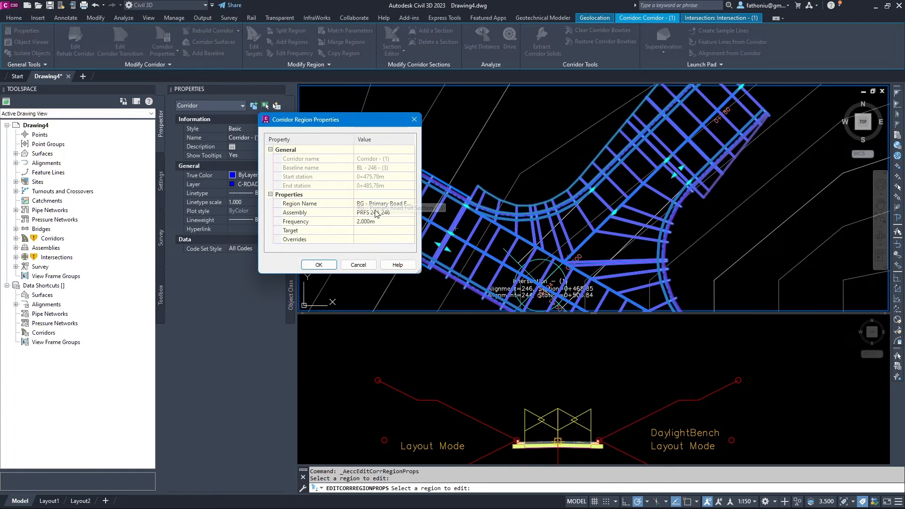
left_click(409, 232)
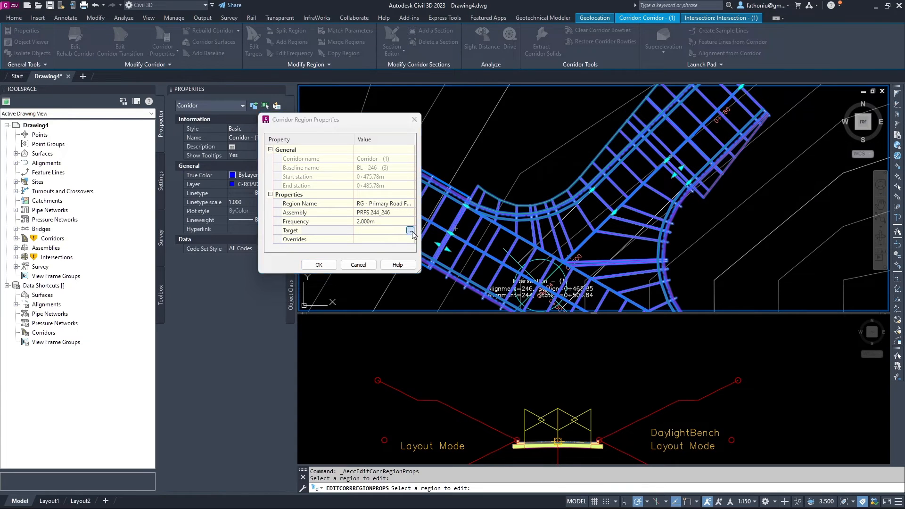
left_click(306, 150)
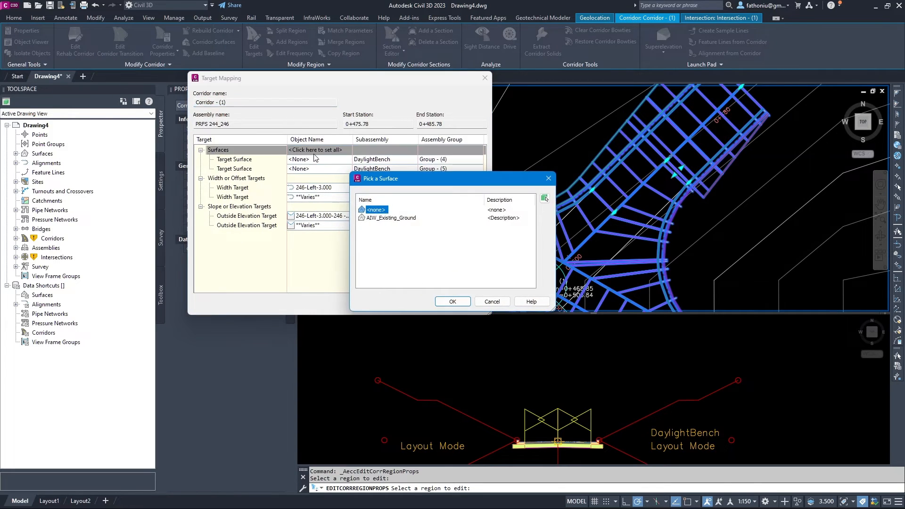
left_click(382, 217)
left_click(452, 303)
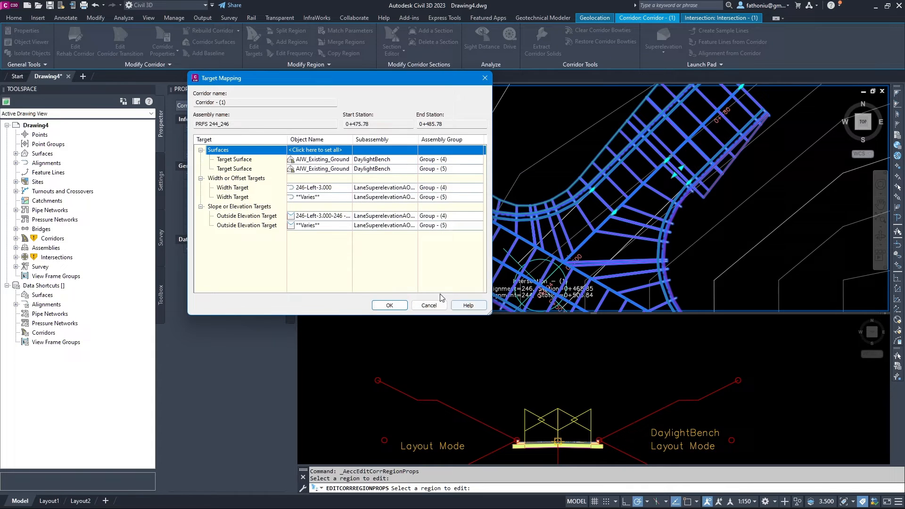
left_click(393, 304)
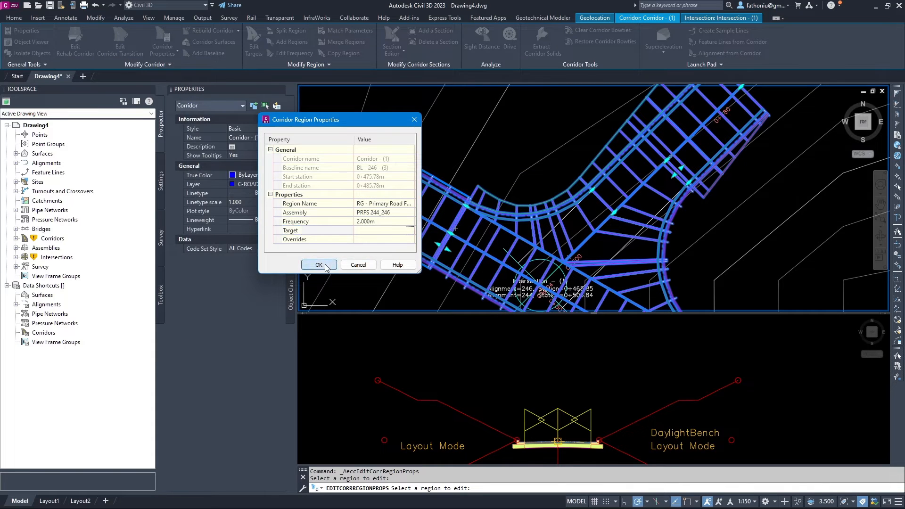
left_click(319, 264)
middle_click_drag(378, 240, 354, 156)
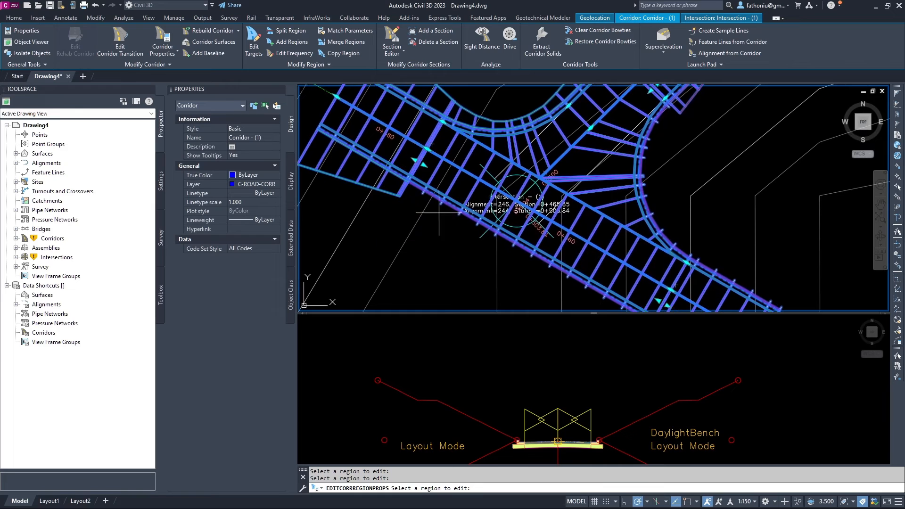
Retarget the next primary road section region's surfaces to AIW_Existing_Ground.
left_click(465, 195)
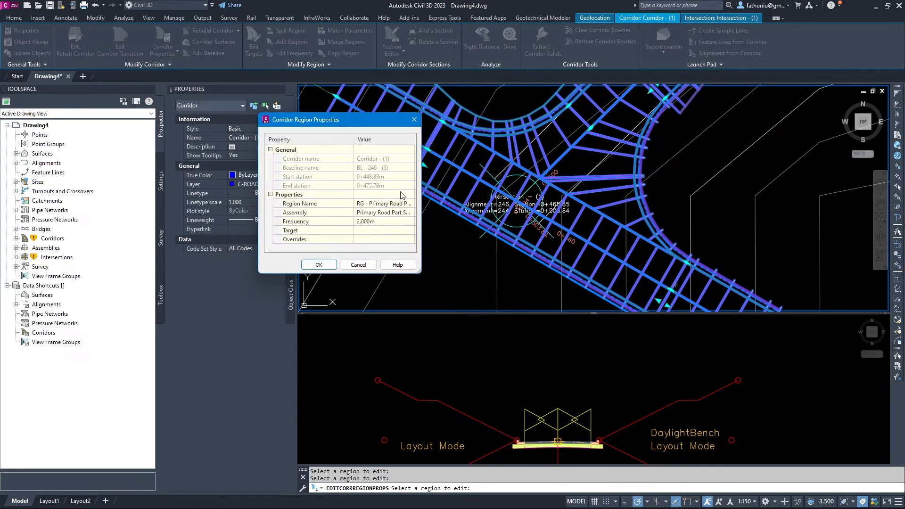
left_click(410, 231)
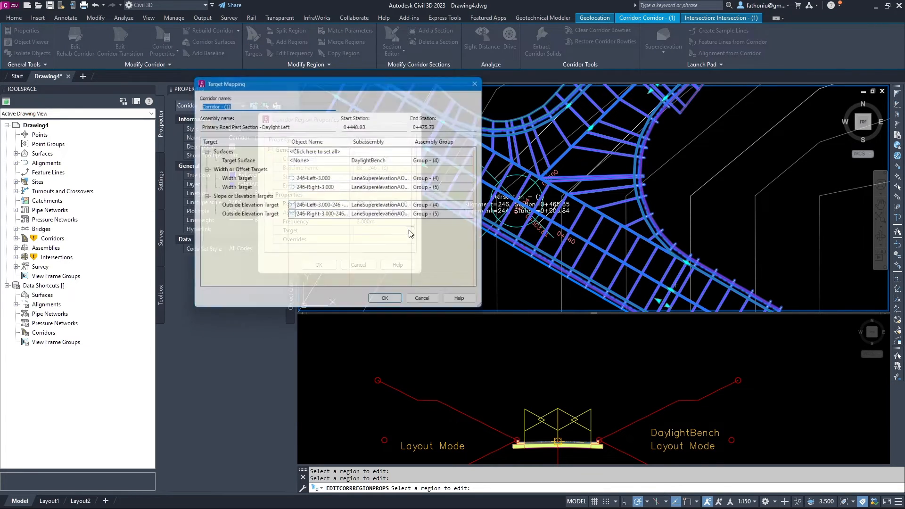
left_click(329, 151)
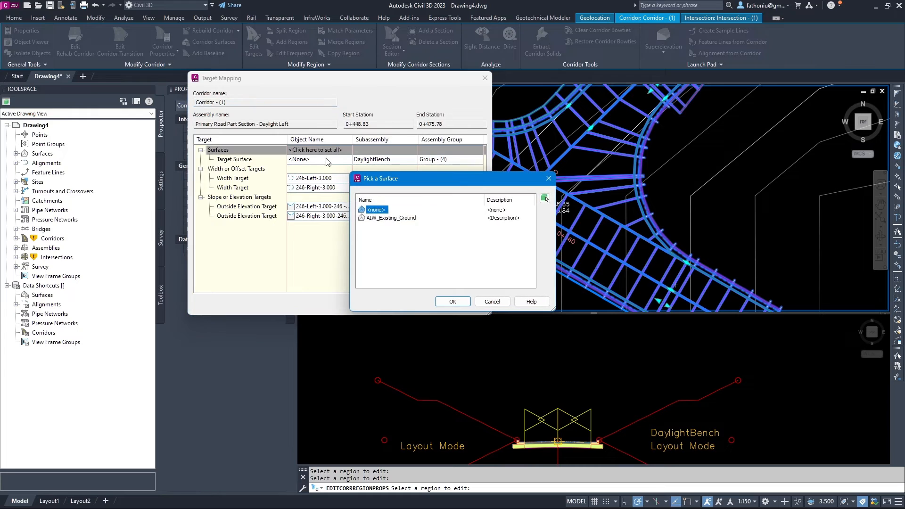
left_click(384, 218)
left_click(452, 302)
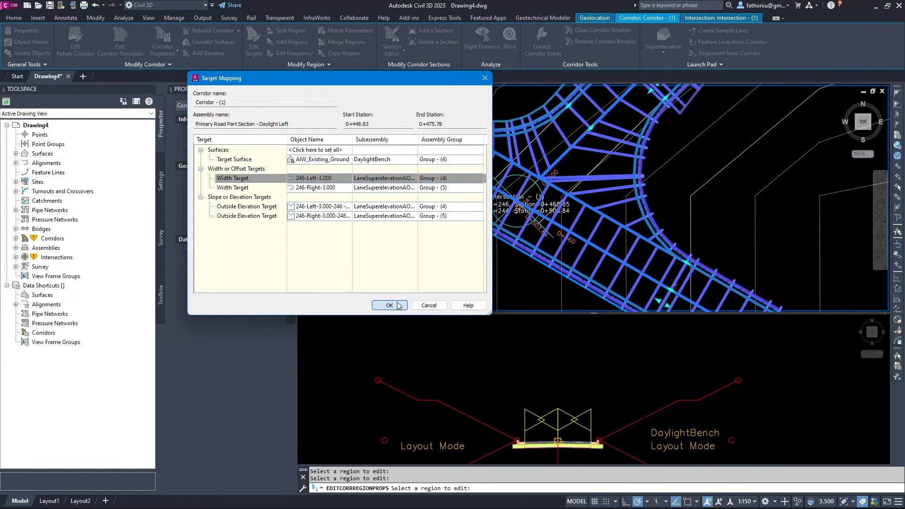
left_click(399, 305)
left_click(320, 264)
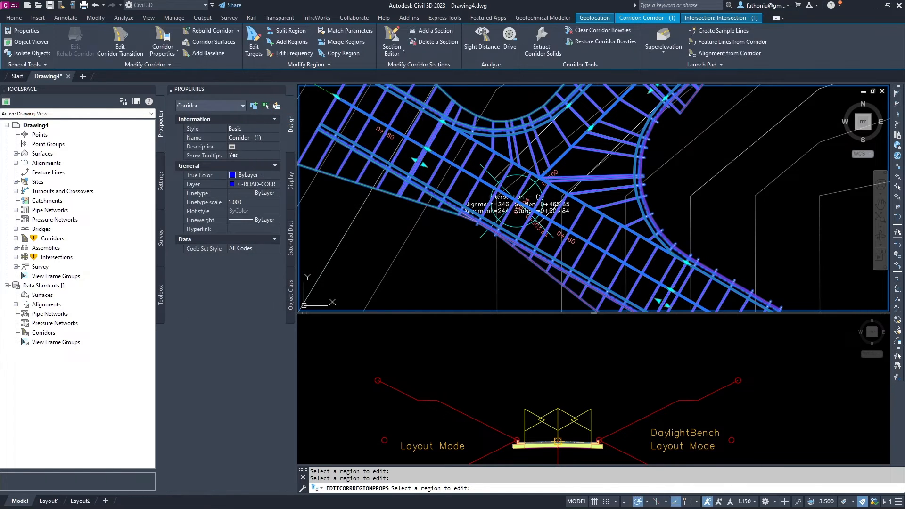
Set the lower-right leg's Primary Road Full Section region to target AIW_Existing_Ground.
middle_click_drag(435, 249, 344, 178)
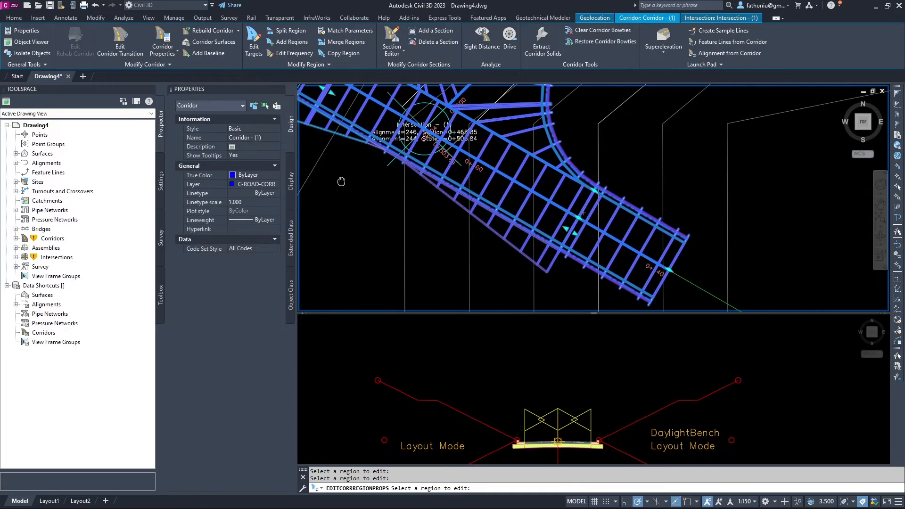
left_click(593, 247)
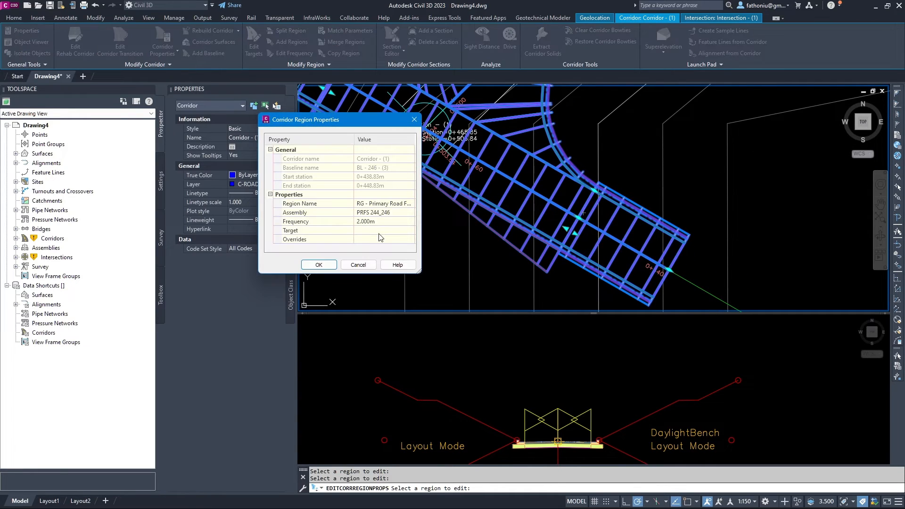
left_click(410, 232)
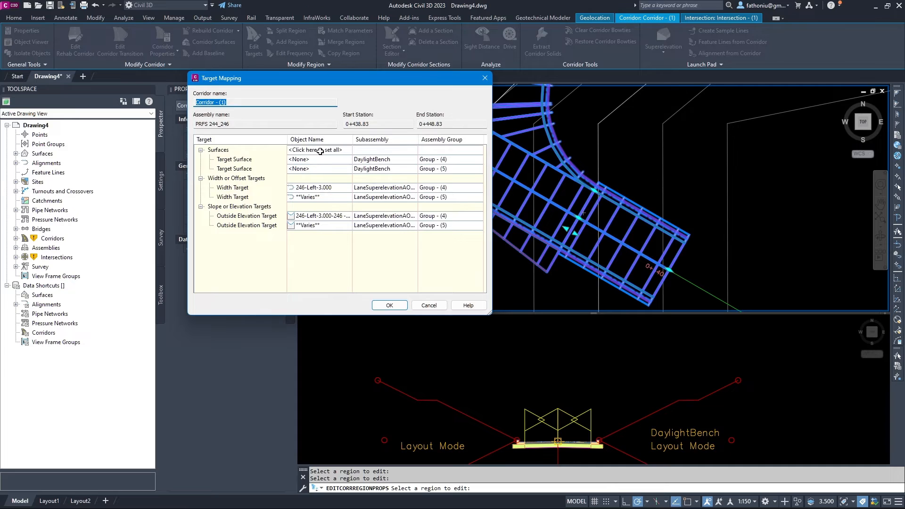
left_click(320, 150)
left_click(389, 219)
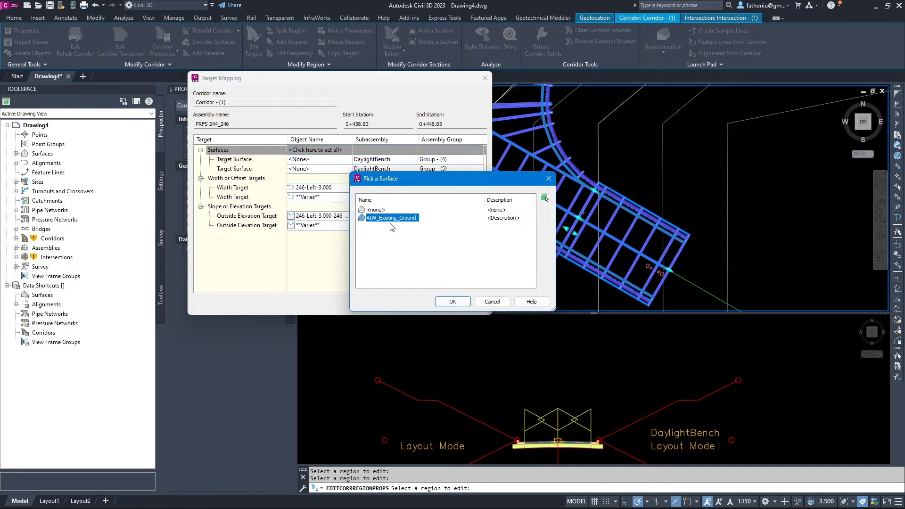
left_click(451, 302)
left_click(398, 306)
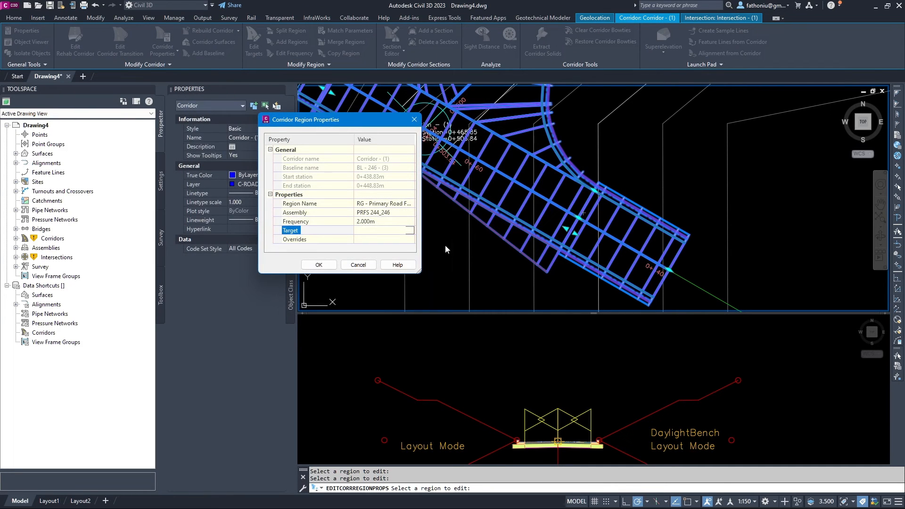
left_click(319, 264)
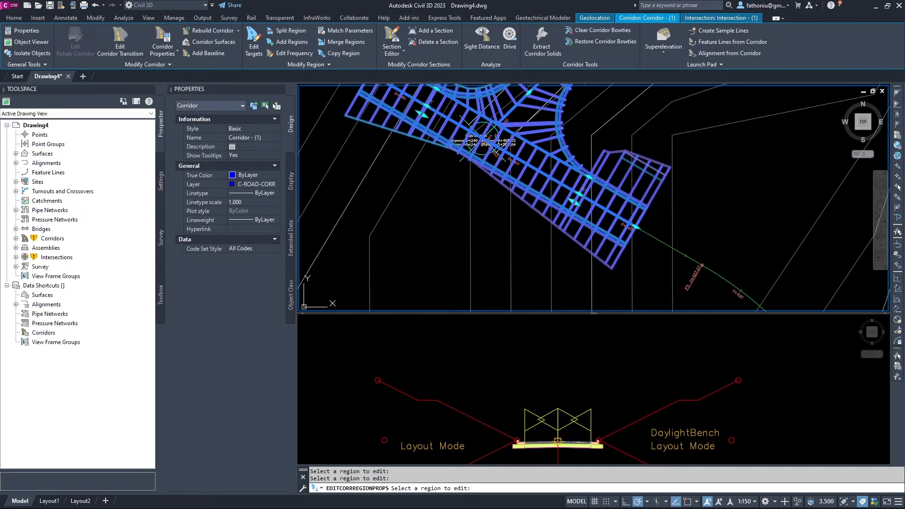
Point the Curb Return Fillets region (0+010.00–0+028.37) DaylightBench target at AIW_Existing_Ground.
middle_click_drag(580, 152, 590, 231)
left_click(575, 199)
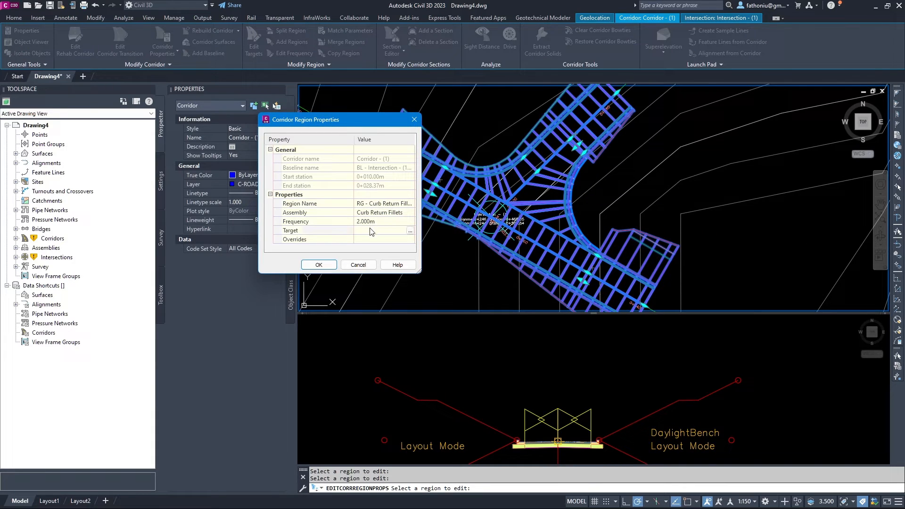
left_click(411, 231)
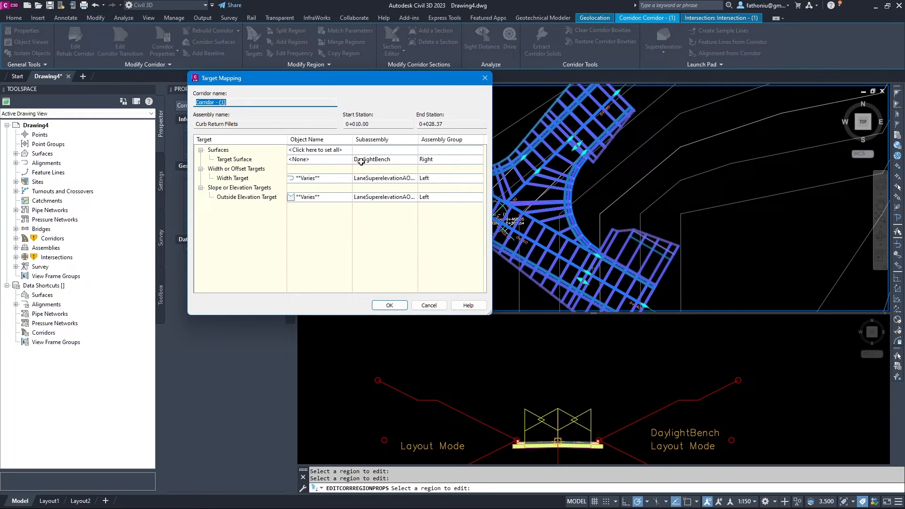
left_click(336, 152)
left_click(385, 218)
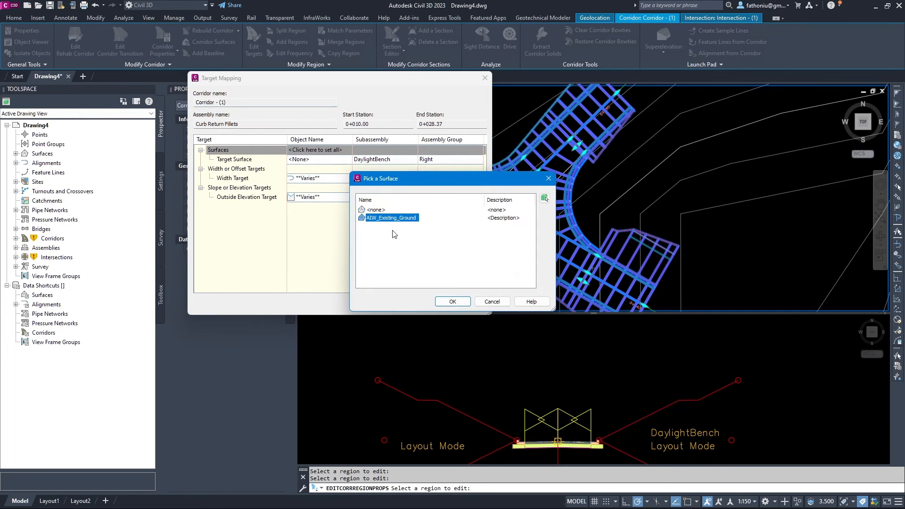
left_click(453, 302)
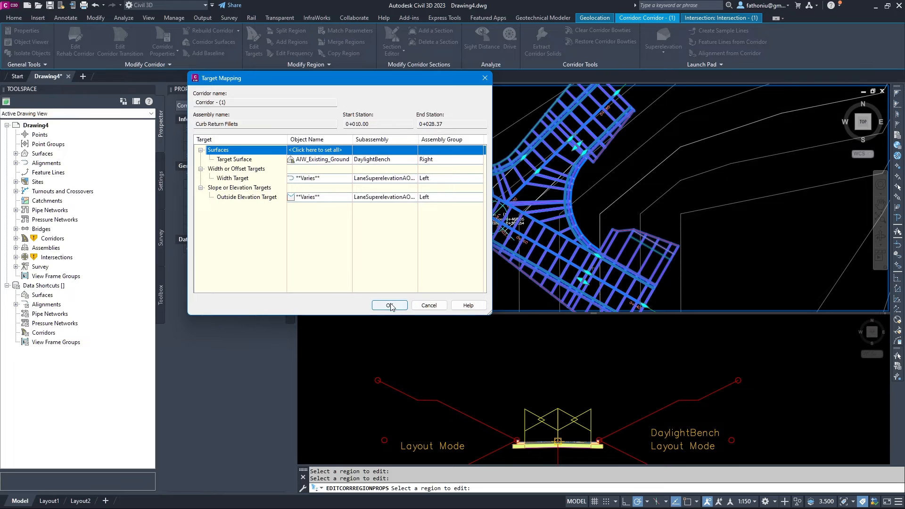
left_click(391, 305)
left_click(328, 263)
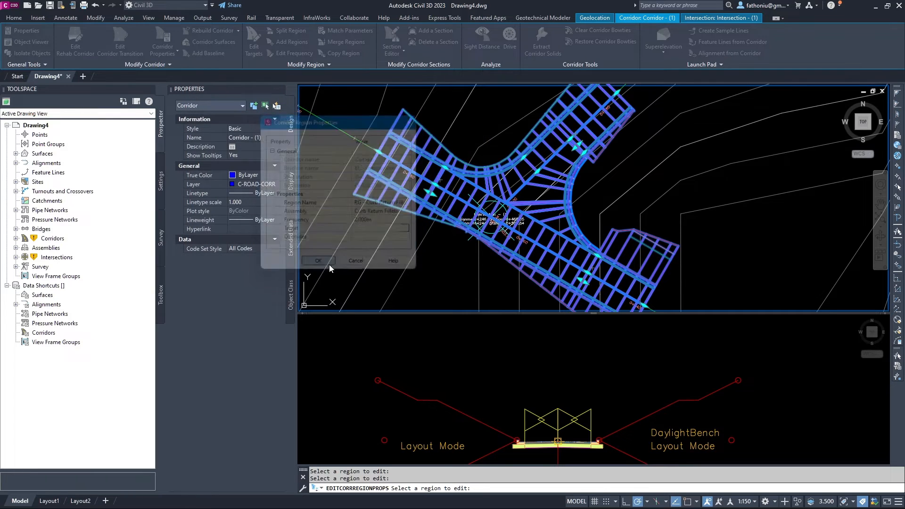
scroll(523, 168, "down", 1)
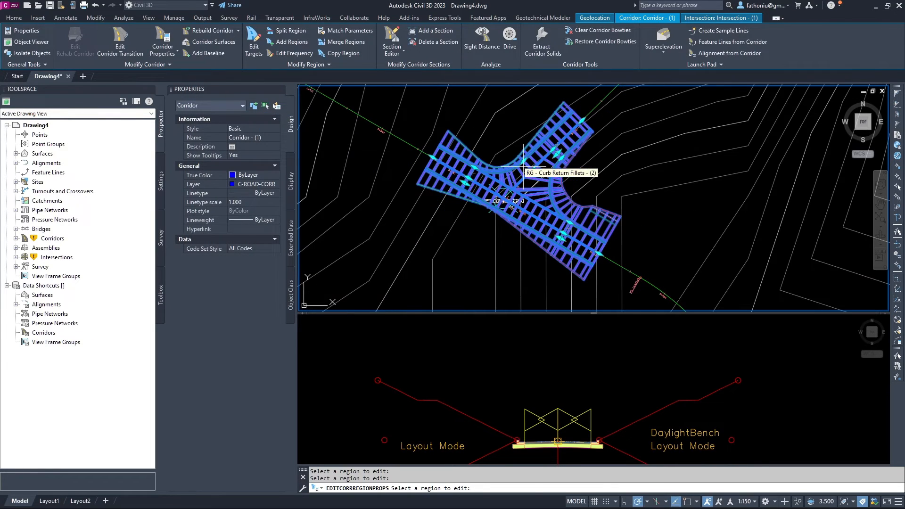
key("Escape")
key("Escape")
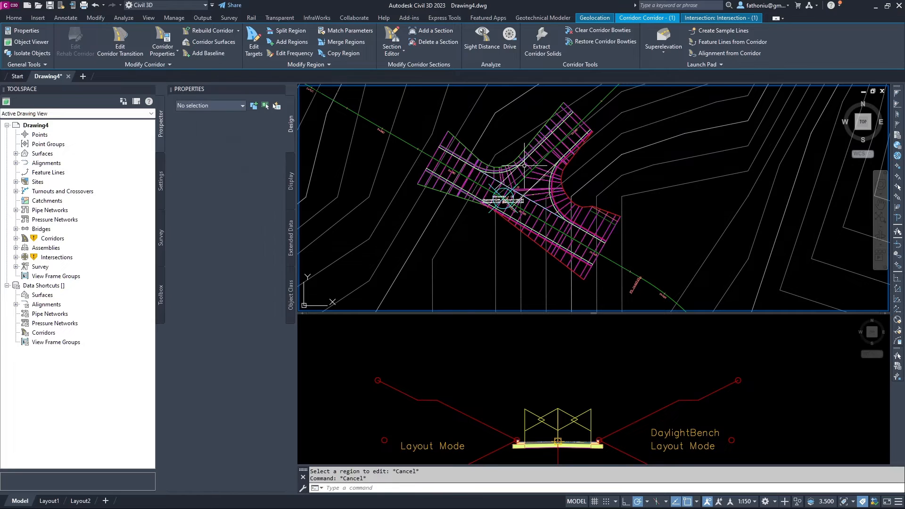
left_click(521, 168)
key("Escape")
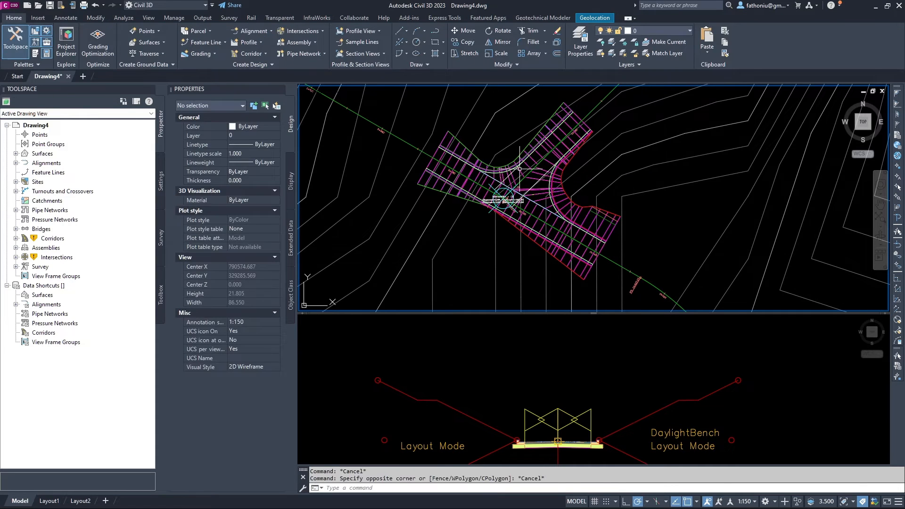
left_click(520, 169)
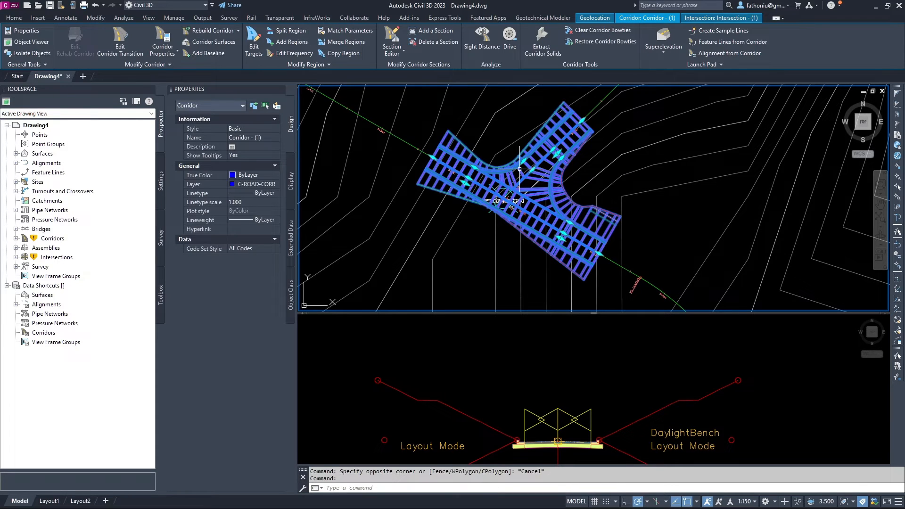
right_click(522, 174)
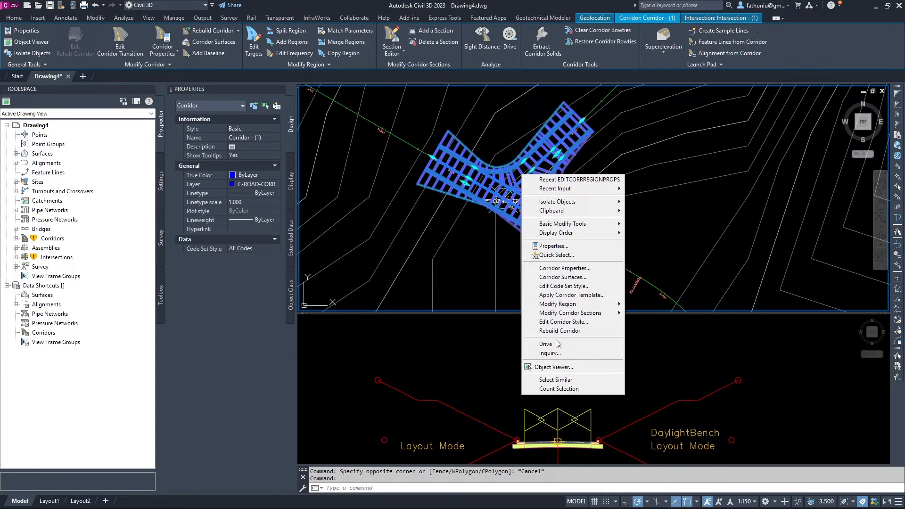
left_click(561, 368)
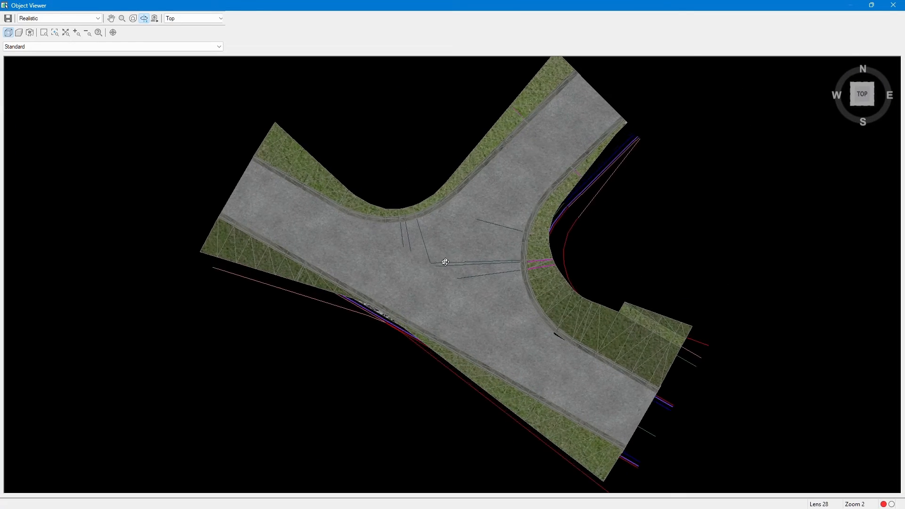
left_click_drag(445, 263, 579, 238)
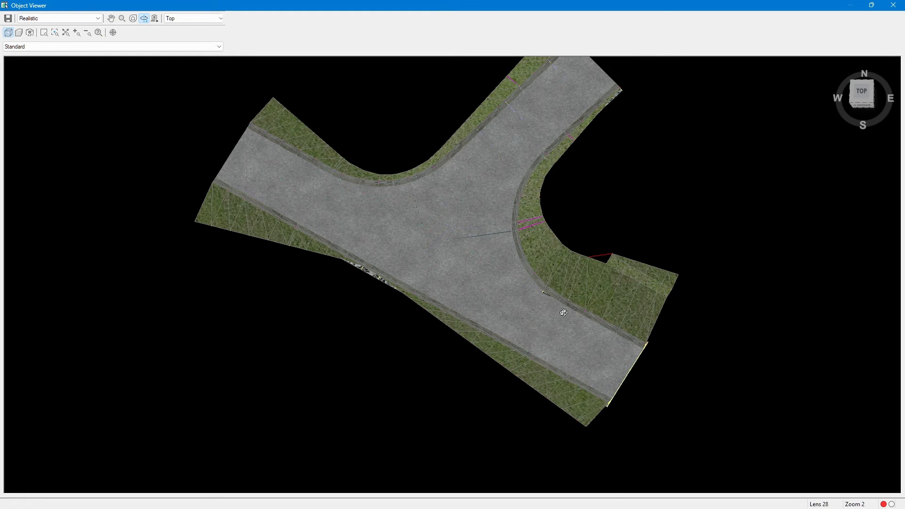
scroll(563, 313, "up", 3)
scroll(590, 298, "down", 3)
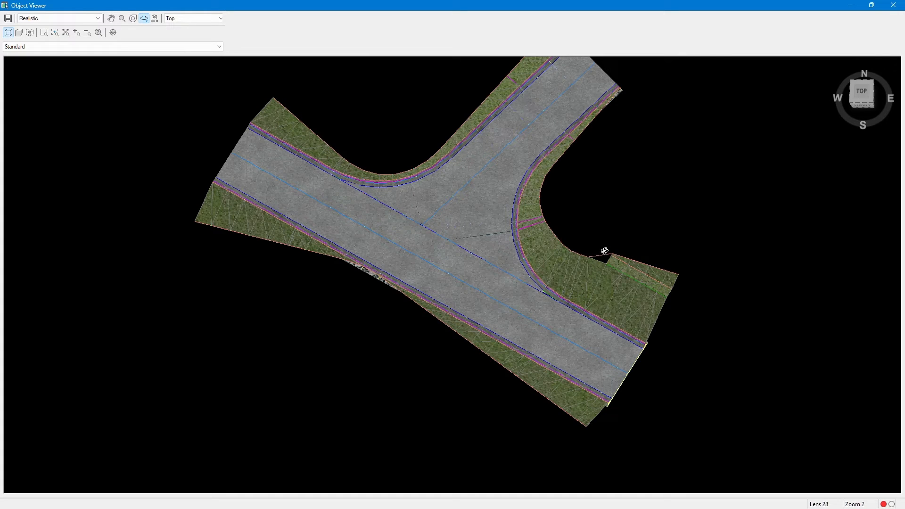
left_click(893, 5)
scroll(580, 198, "up", 5)
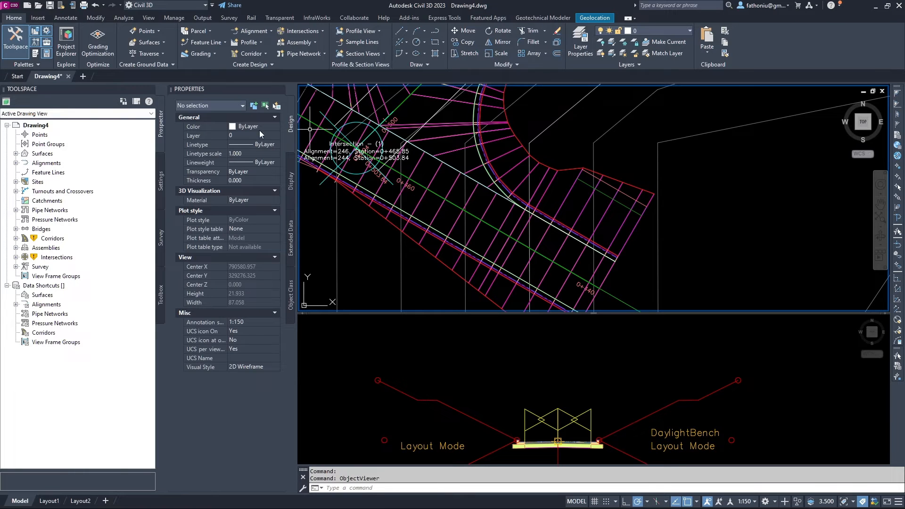
Rebuild all corridors from the Prospector Corridors collection, then select the intersection corridor.
scroll(497, 238, "down", 4)
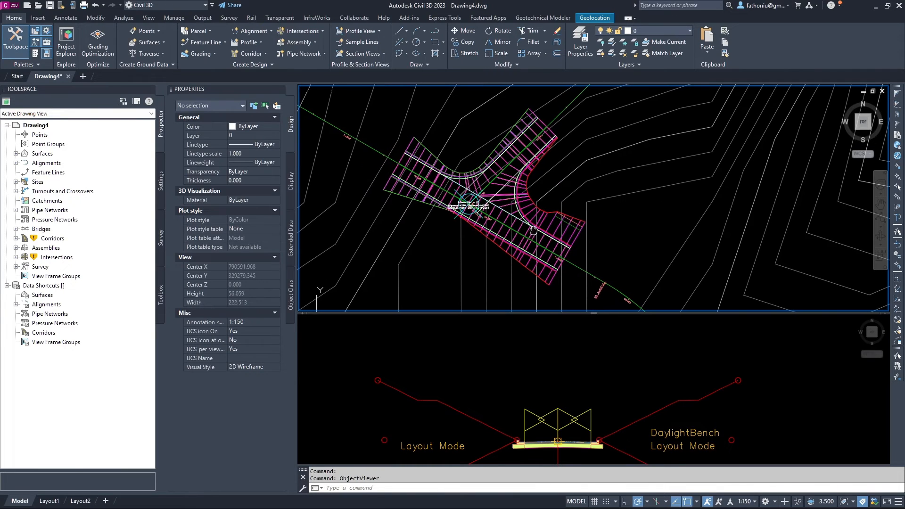
left_click(56, 241)
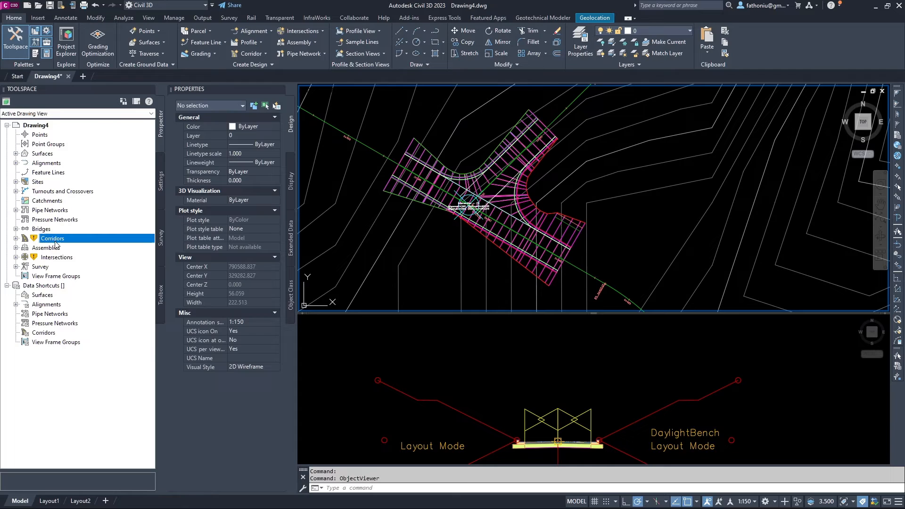
right_click(56, 241)
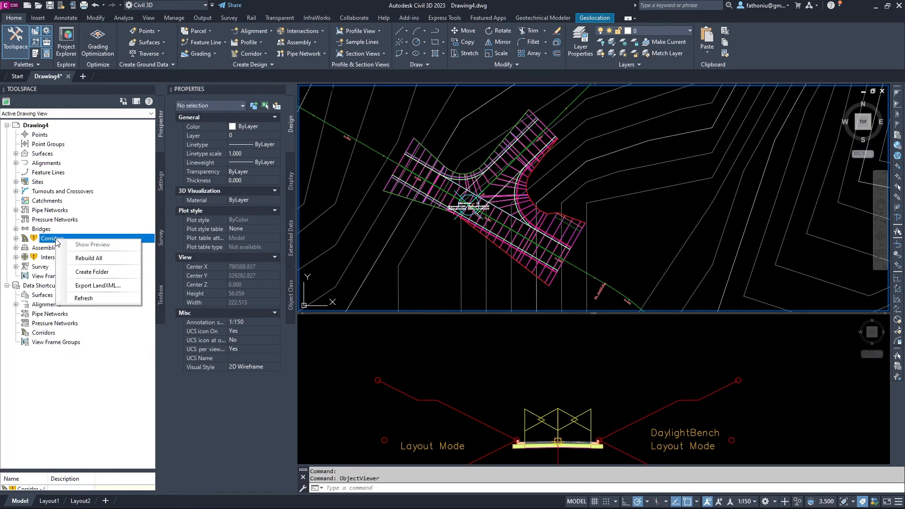
left_click(87, 259)
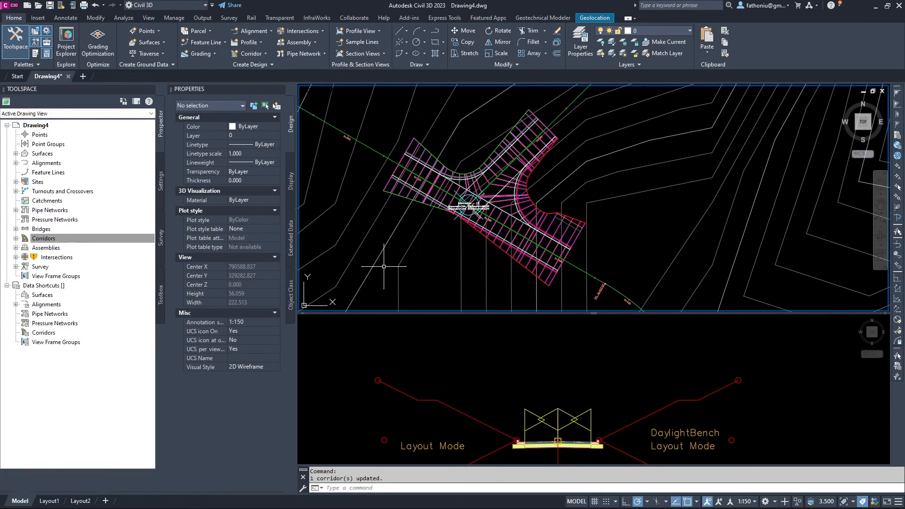
scroll(541, 211, "up", 4)
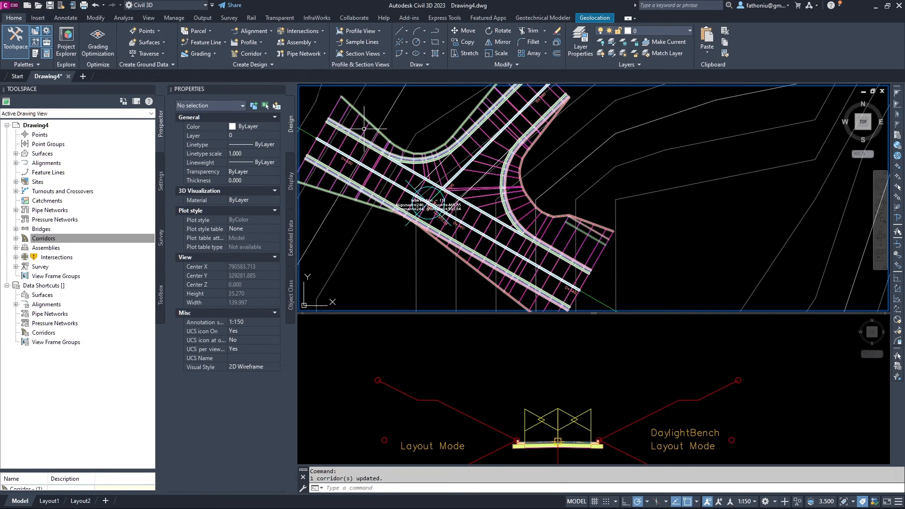
left_click(511, 199)
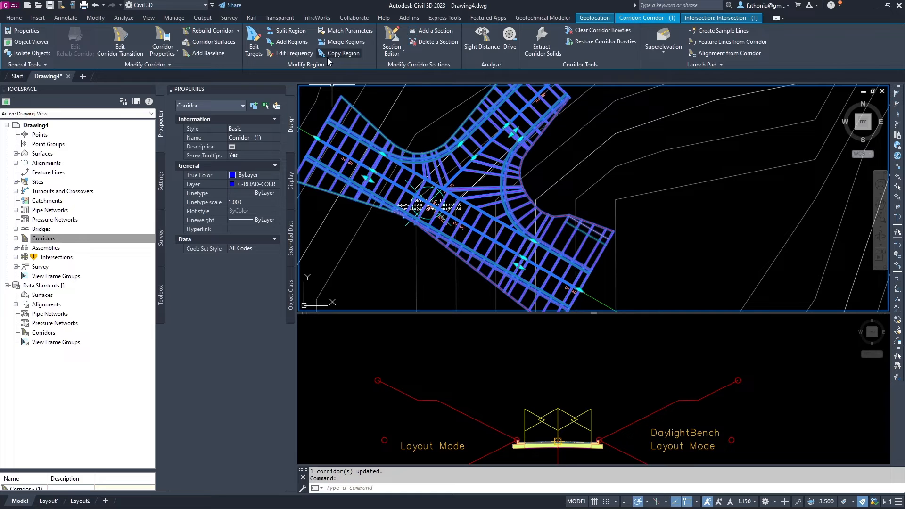
Set the picked region's assembly frequency to 1.000 m along tangents and spirals.
left_click(293, 53)
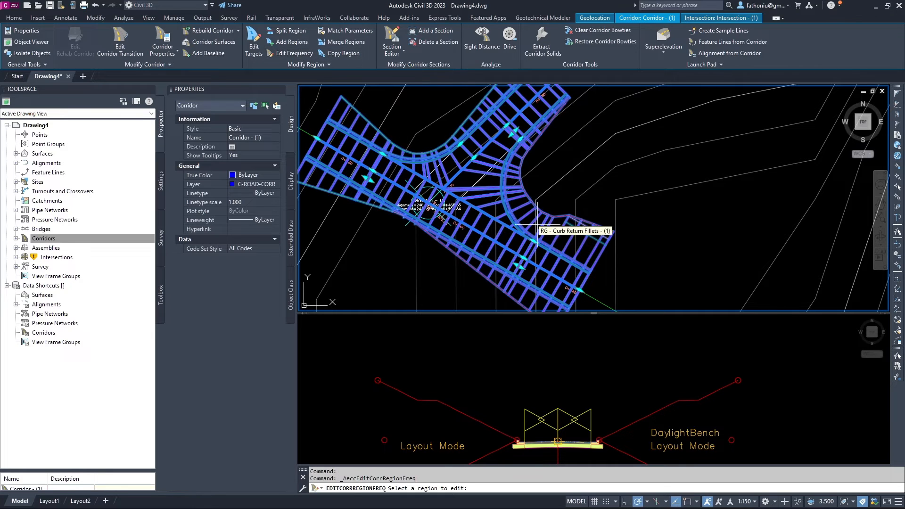
left_click(563, 241)
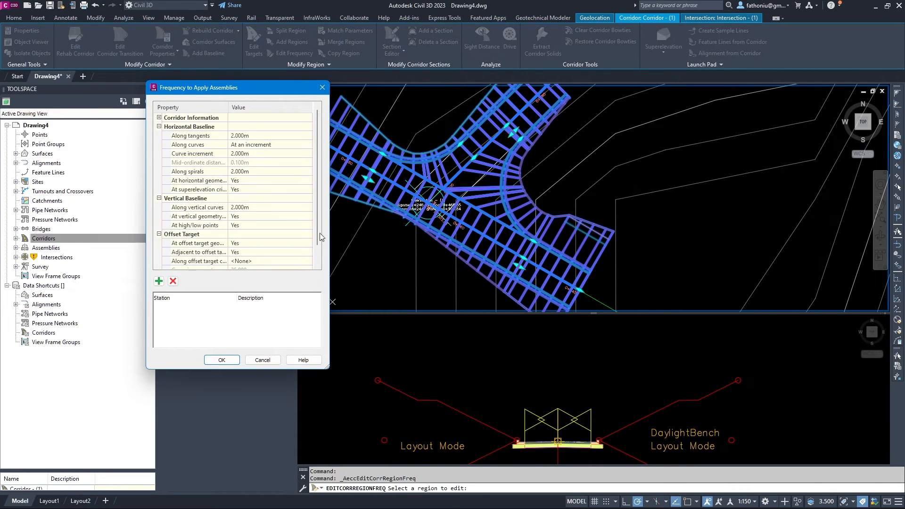
left_click(241, 137)
type("1m")
left_click(240, 153)
left_click(238, 171)
key("Return")
left_click(234, 361)
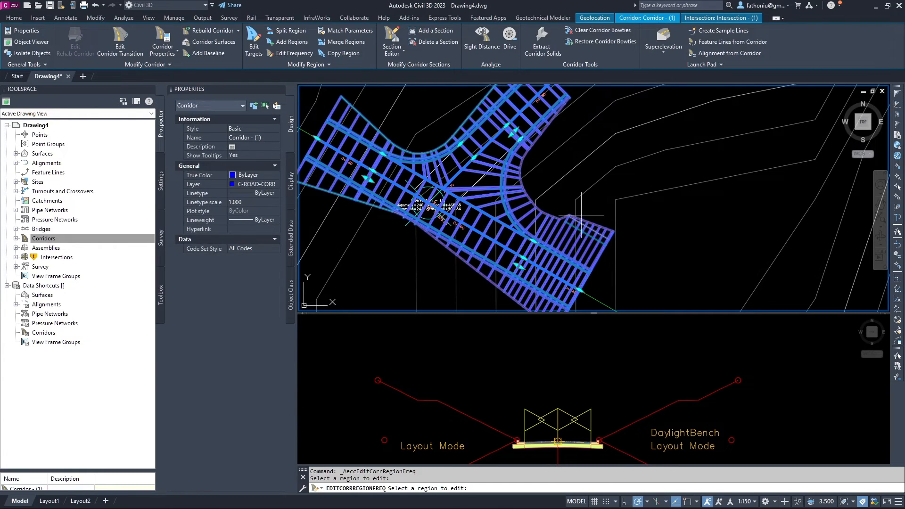
Zoom around the corridor, then cancel the pending region frequency edit with Esc.
scroll(574, 229, "up", 2)
scroll(574, 230, "up", 3)
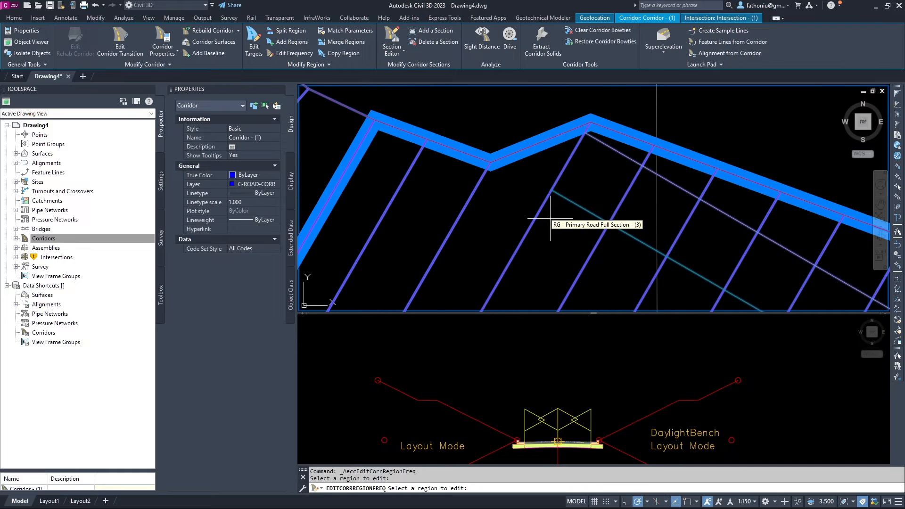
scroll(554, 194, "down", 4)
scroll(555, 194, "up", 3)
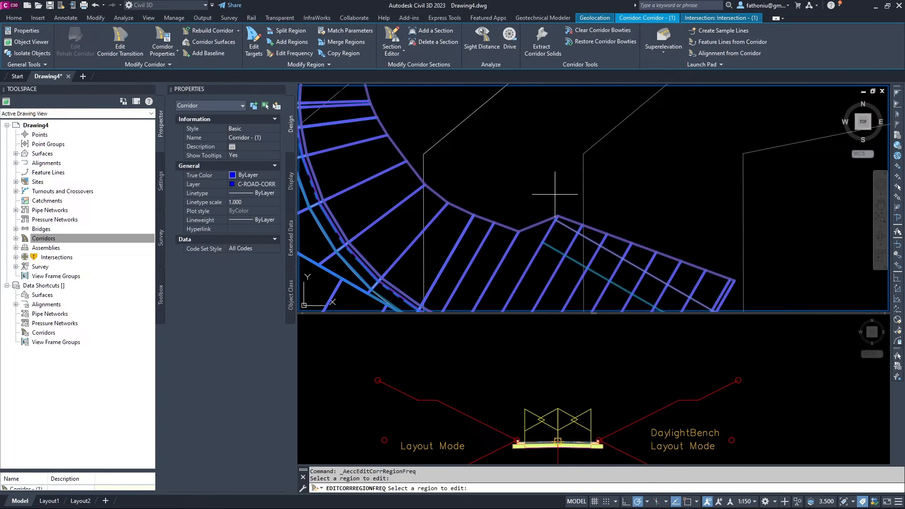
scroll(555, 194, "down", 2)
scroll(532, 228, "down", 3)
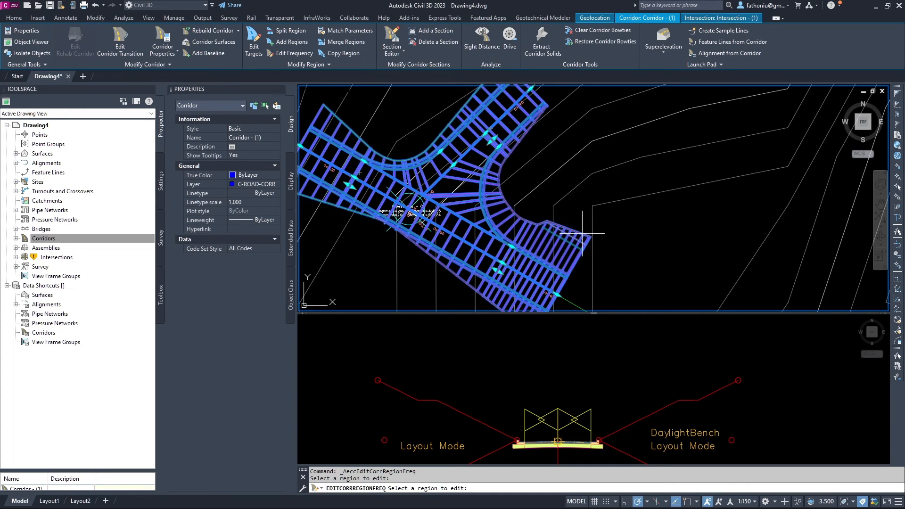
key("Escape")
key("Escape")
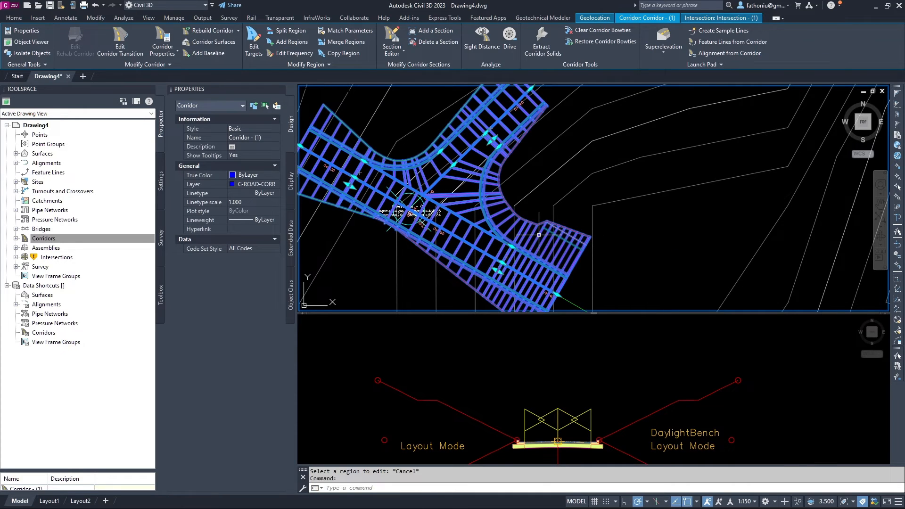
left_click(540, 237)
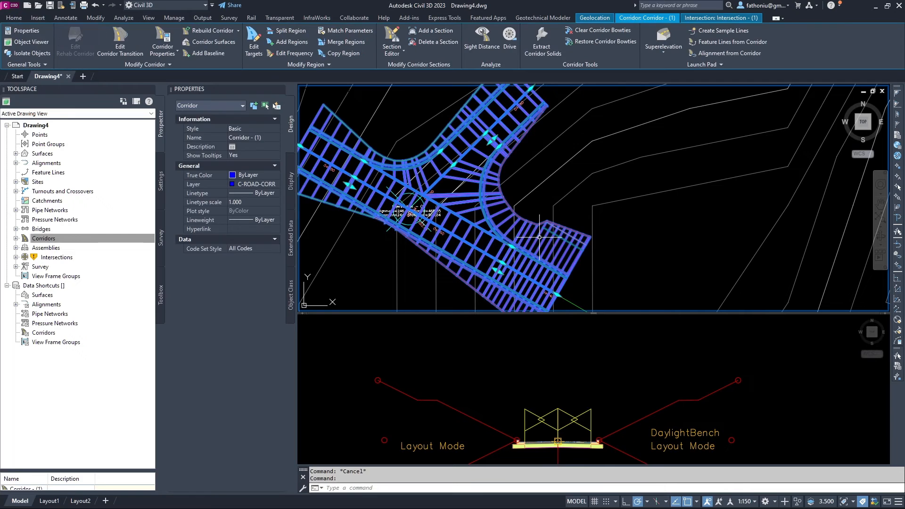
right_click(539, 237)
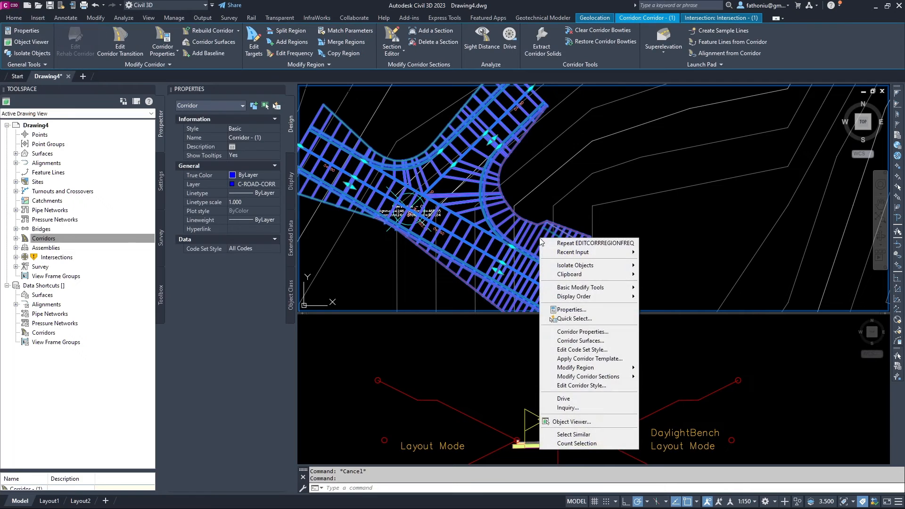
left_click(589, 422)
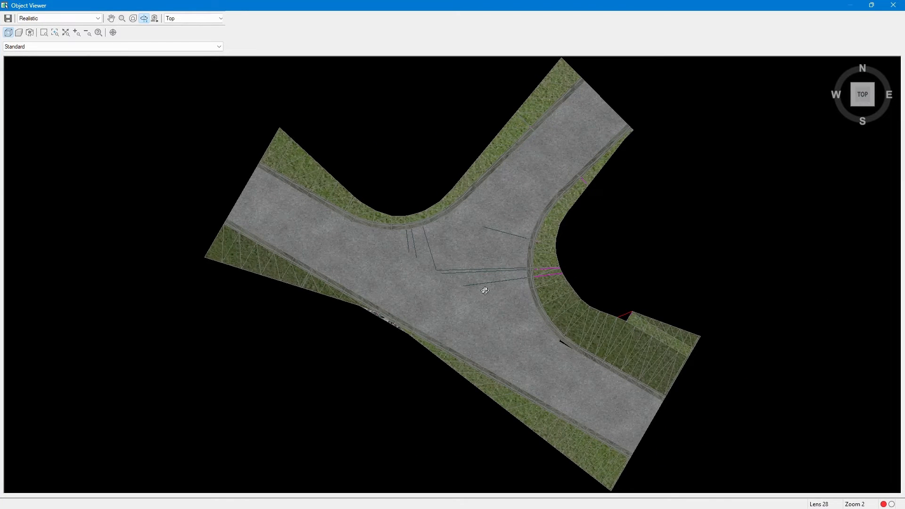
scroll(634, 319, "up", 5)
scroll(662, 323, "down", 5)
left_click(893, 6)
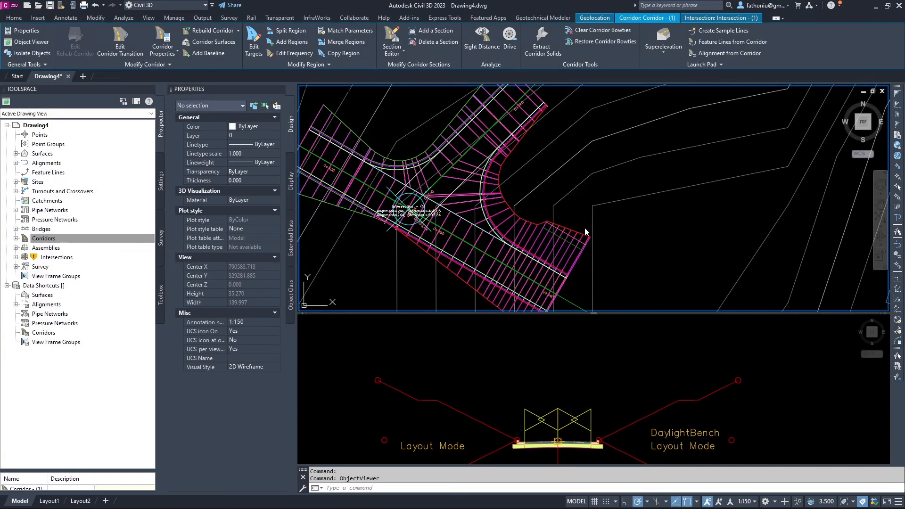
scroll(587, 223, "down", 5)
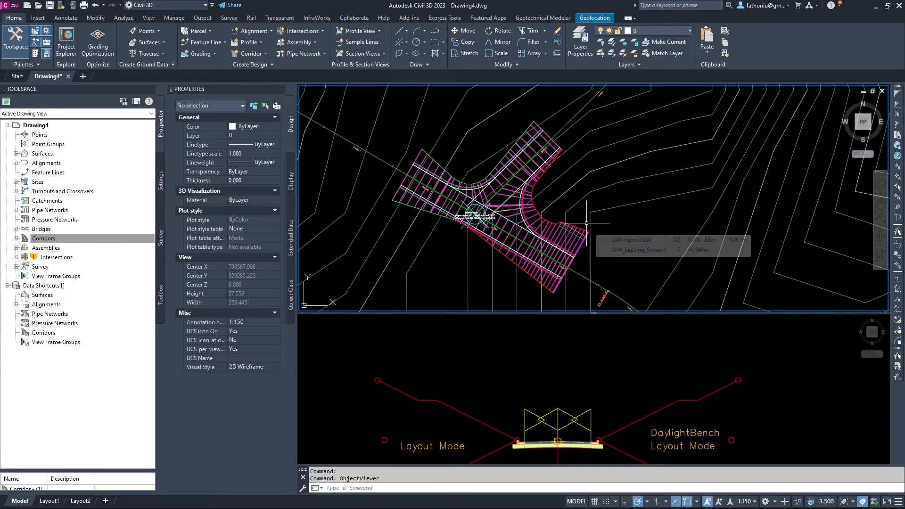
scroll(567, 212, "down", 1)
scroll(567, 211, "down", 2)
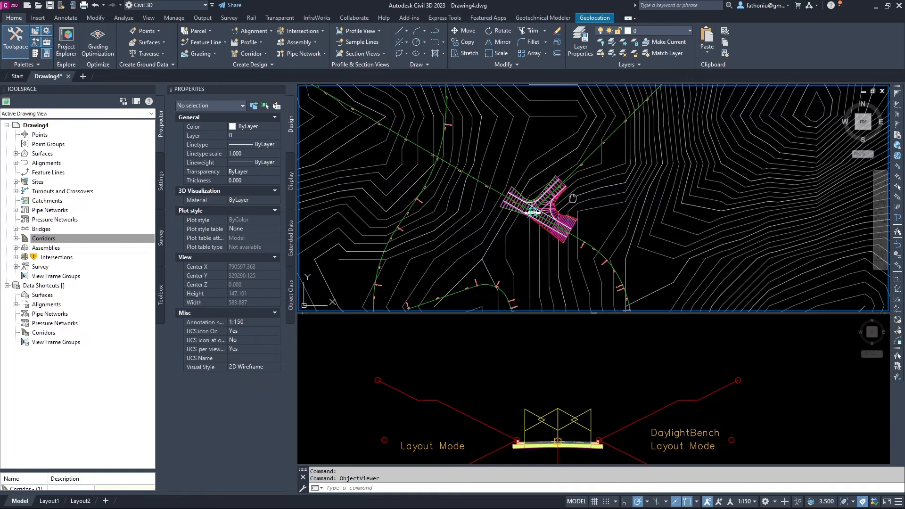
middle_click_drag(572, 198, 589, 236)
scroll(522, 225, "up", 3)
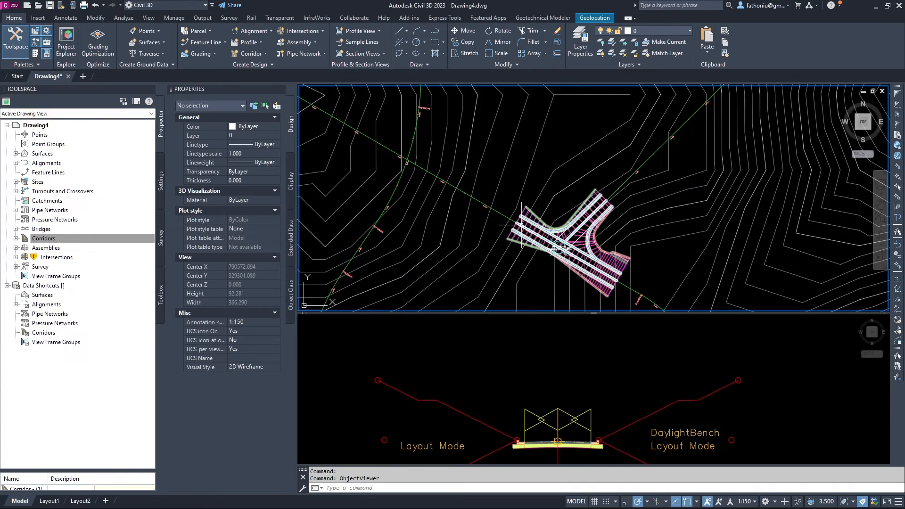
scroll(508, 210, "up", 2)
scroll(423, 169, "down", 4)
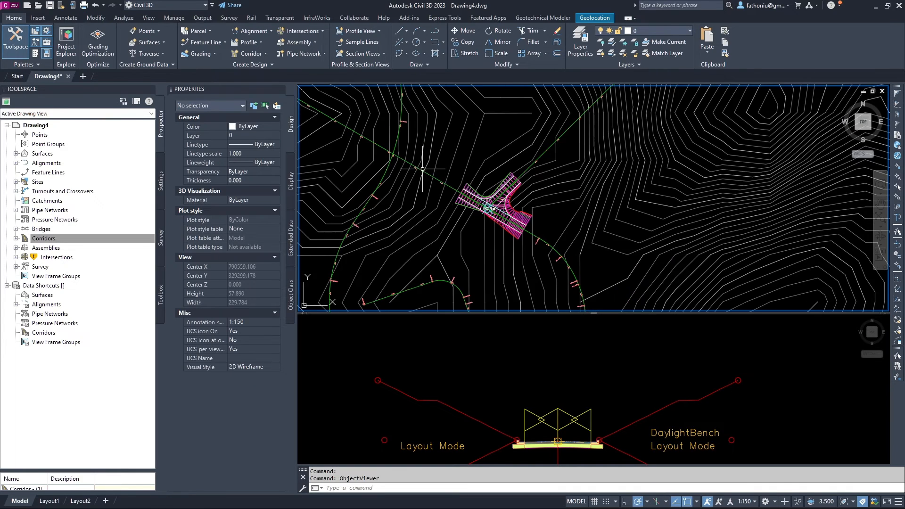
scroll(519, 214, "down", 6)
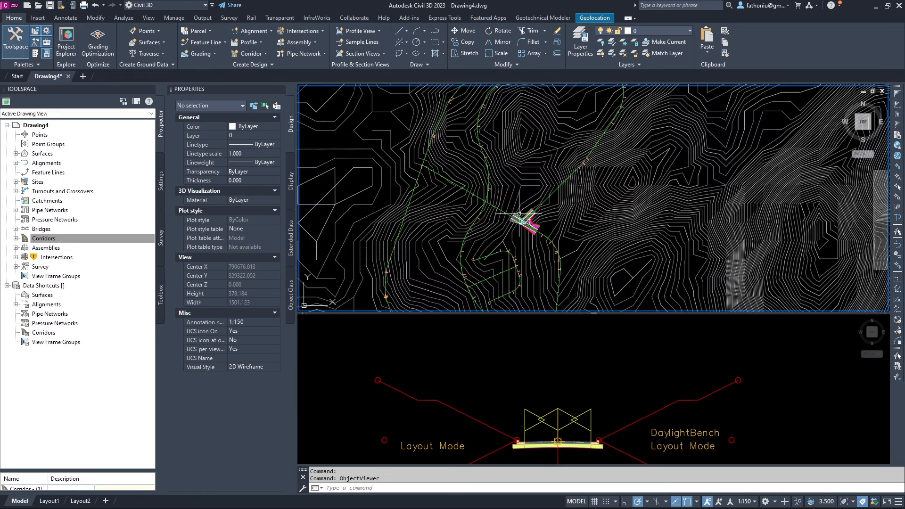
scroll(519, 215, "up", 3)
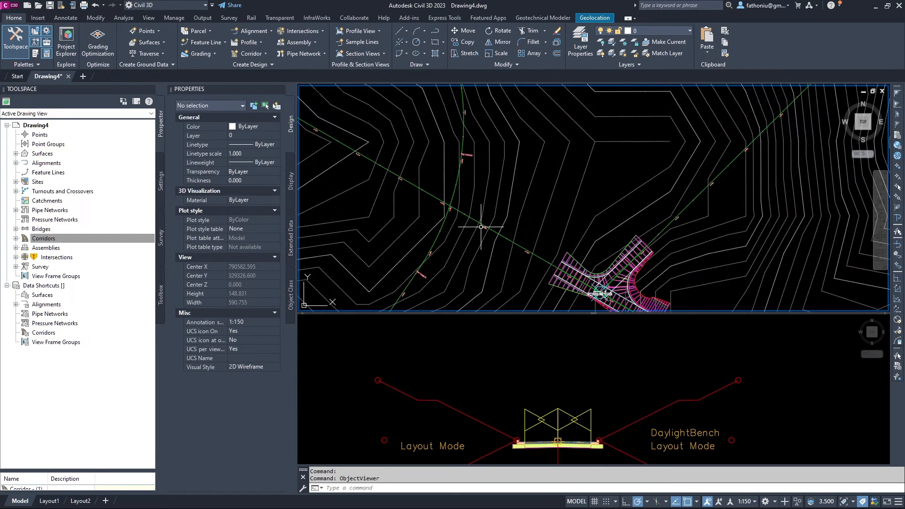
scroll(481, 227, "up", 3)
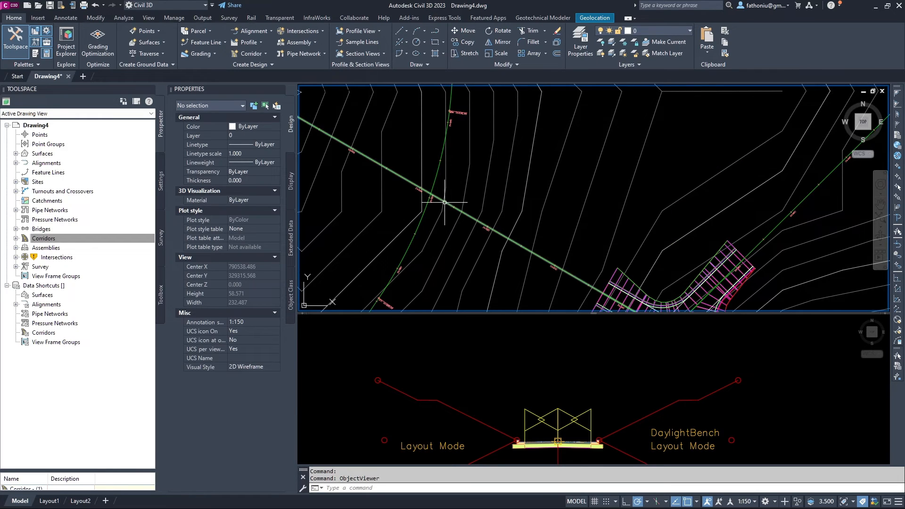
scroll(444, 202, "down", 3)
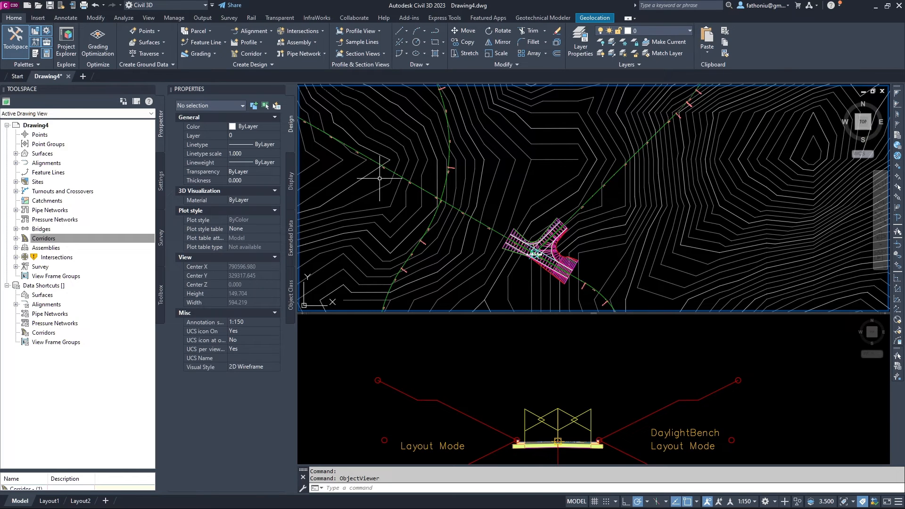
left_click(480, 220)
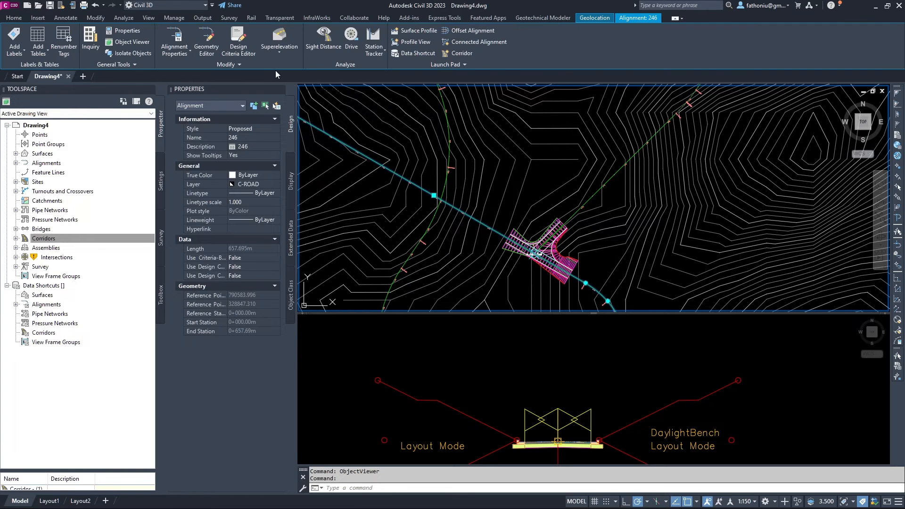
key("Escape")
key("Escape")
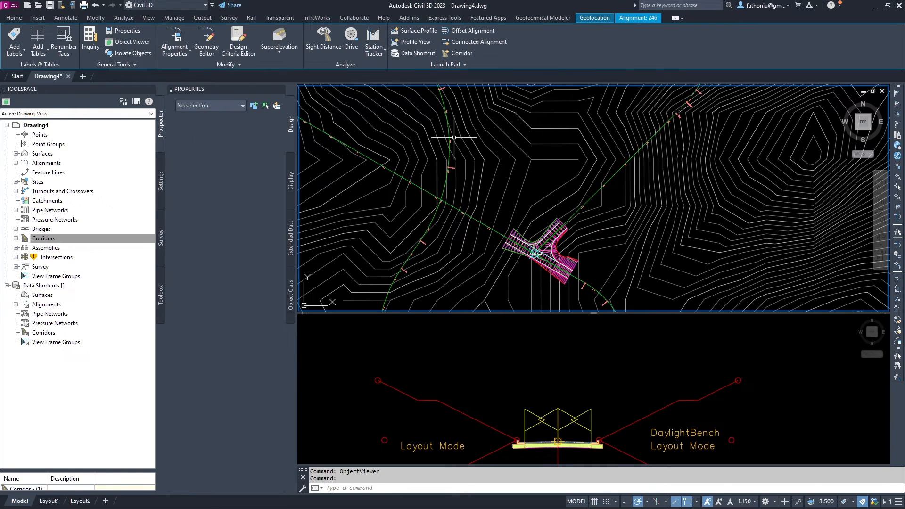
scroll(510, 240, "up", 4)
scroll(442, 188, "down", 6)
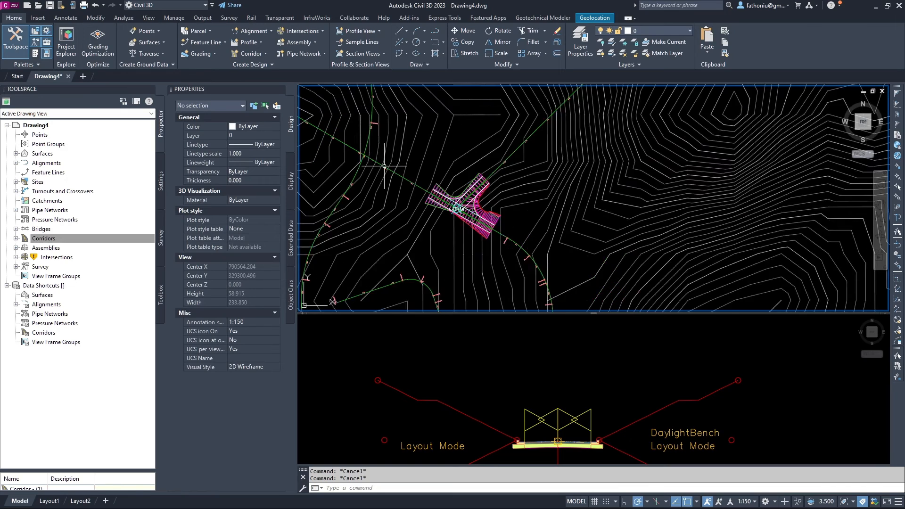
middle_click_drag(427, 191, 493, 227)
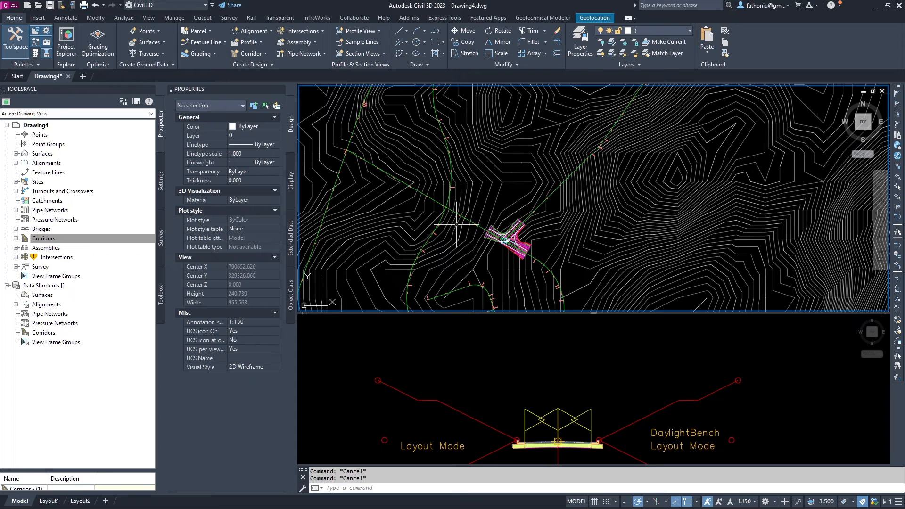
scroll(497, 237, "up", 4)
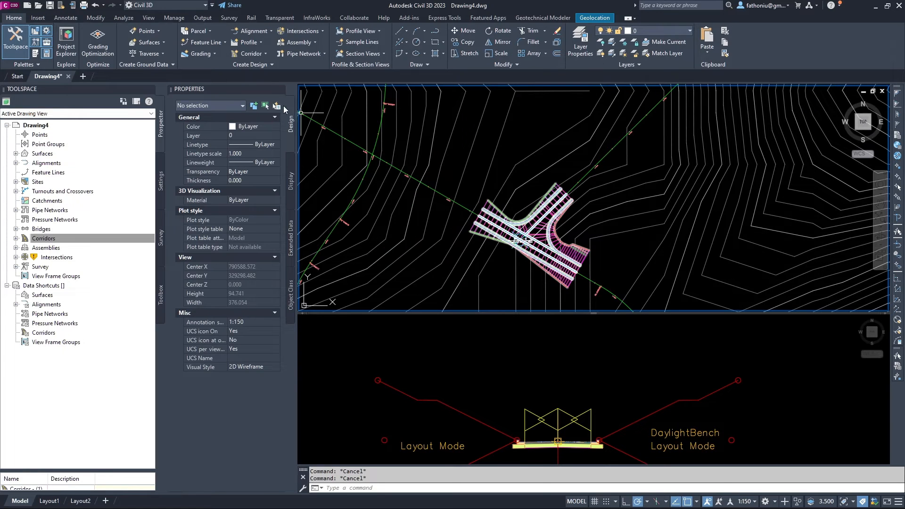
scroll(453, 221, "up", 4)
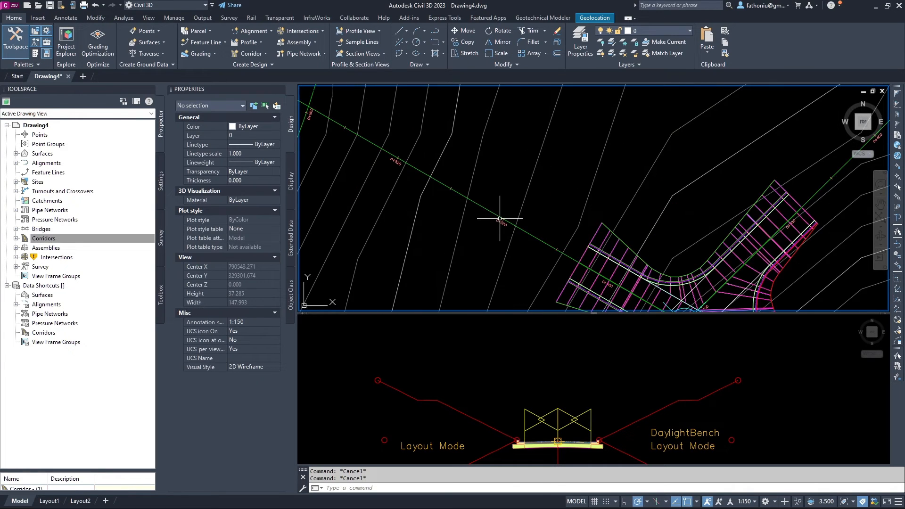
scroll(526, 207, "up", 2)
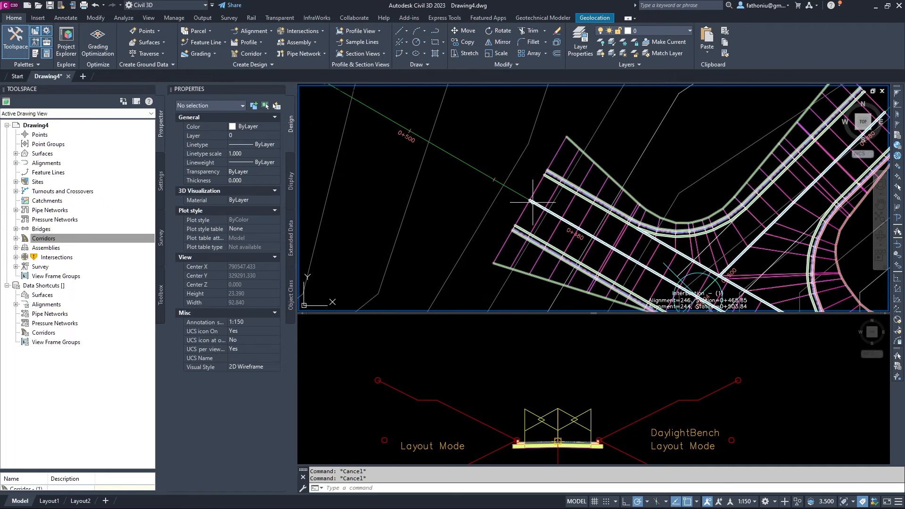
left_click(524, 206)
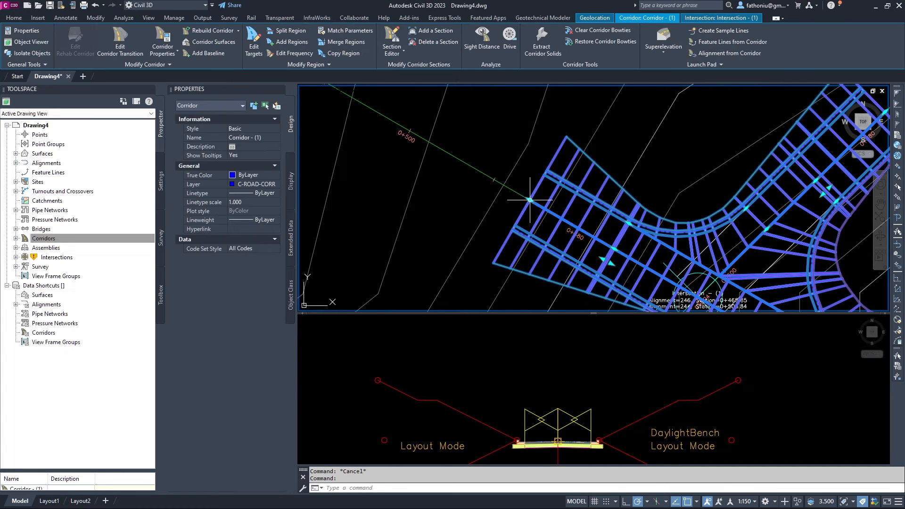
left_click(530, 200)
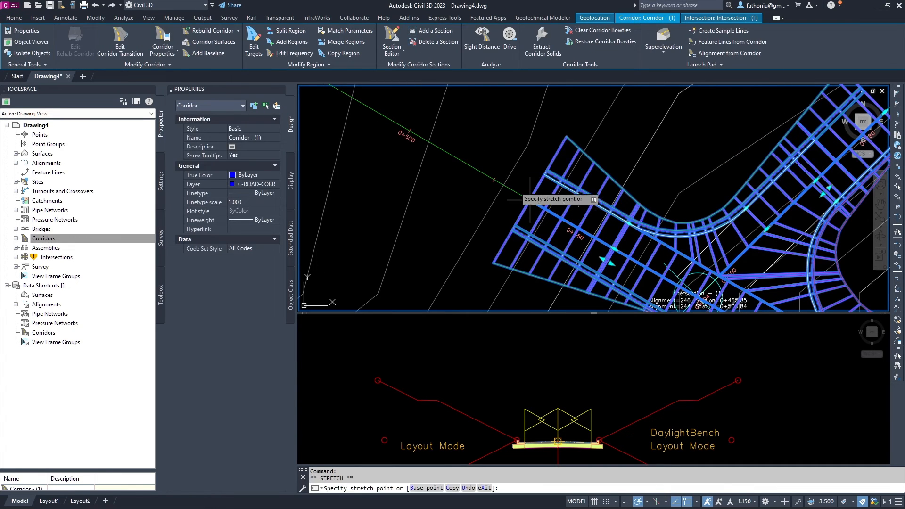
left_click(460, 139)
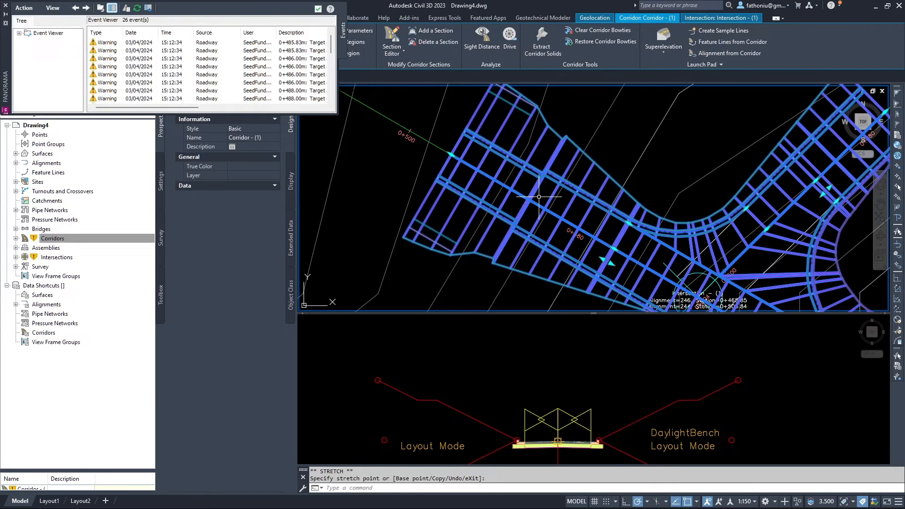
left_click(6, 7)
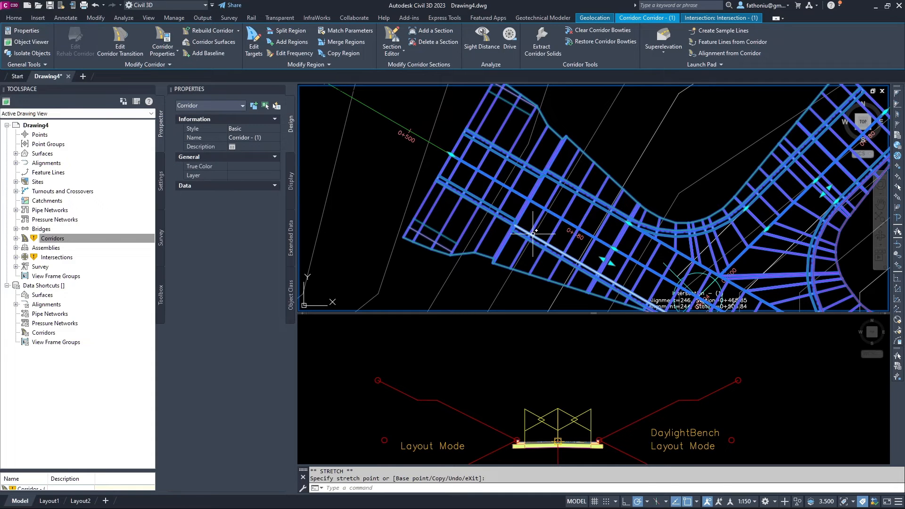
key("ctrl+z")
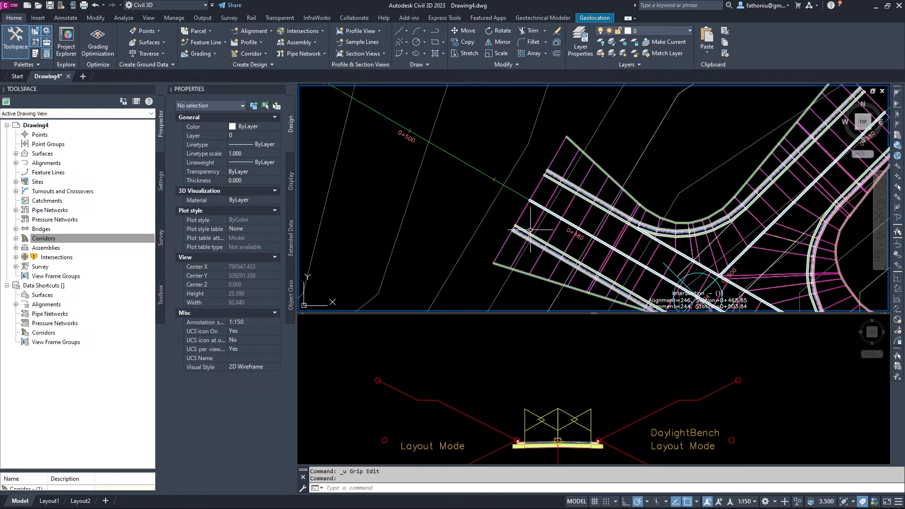
middle_click_drag(521, 190, 576, 230)
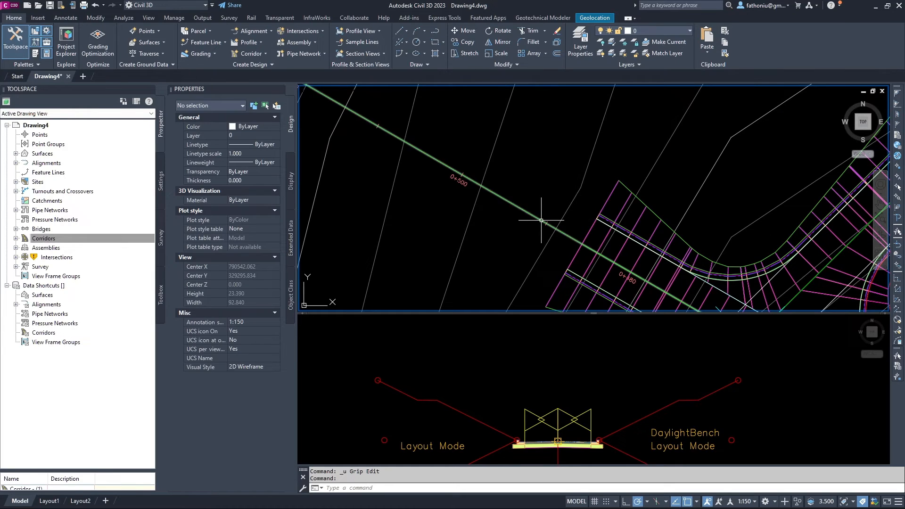
scroll(560, 212, "down", 2)
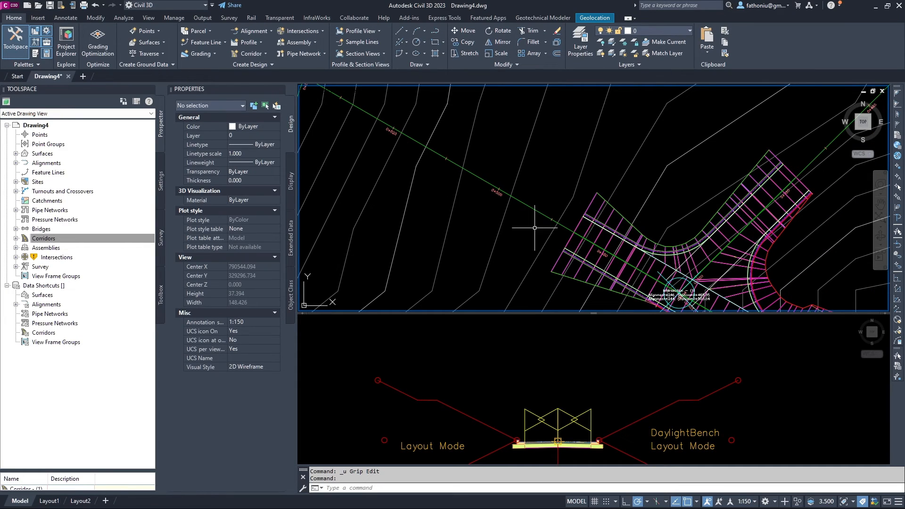
Add a new corridor baseline on alignment 246 using profile 246.
left_click(567, 238)
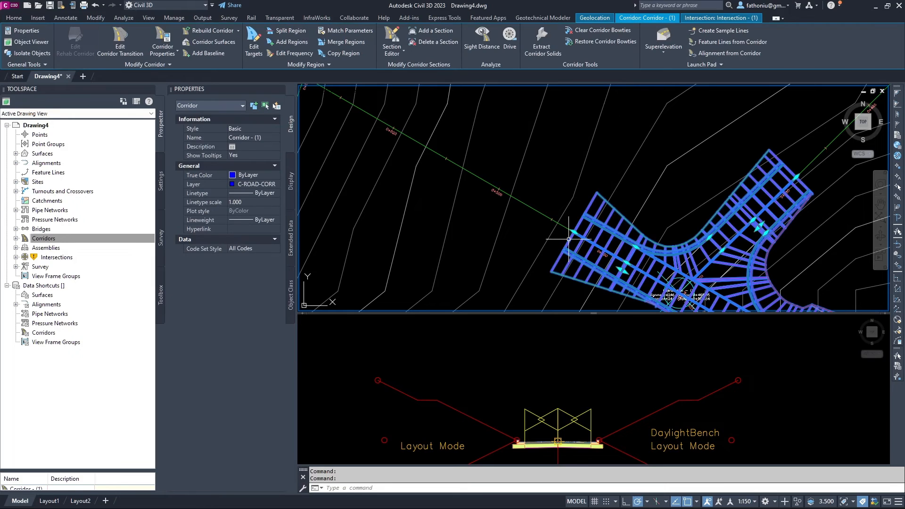
left_click(205, 52)
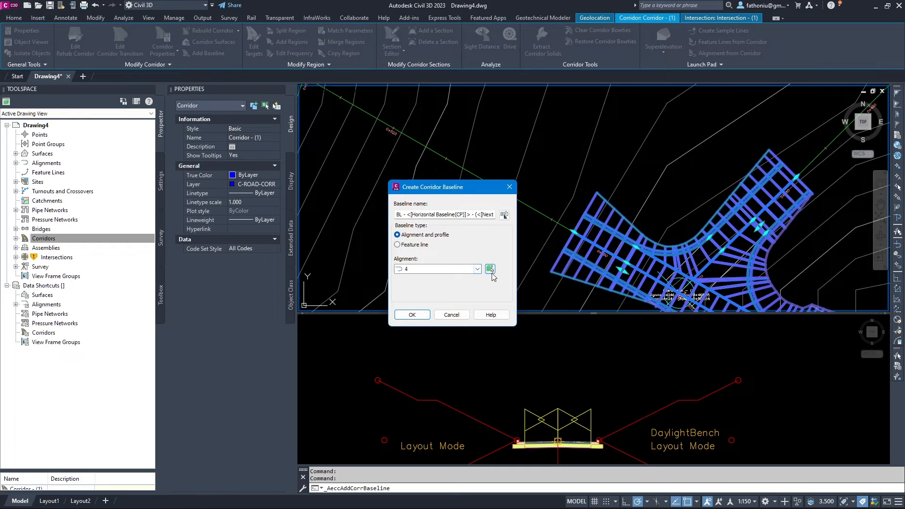
left_click(490, 269)
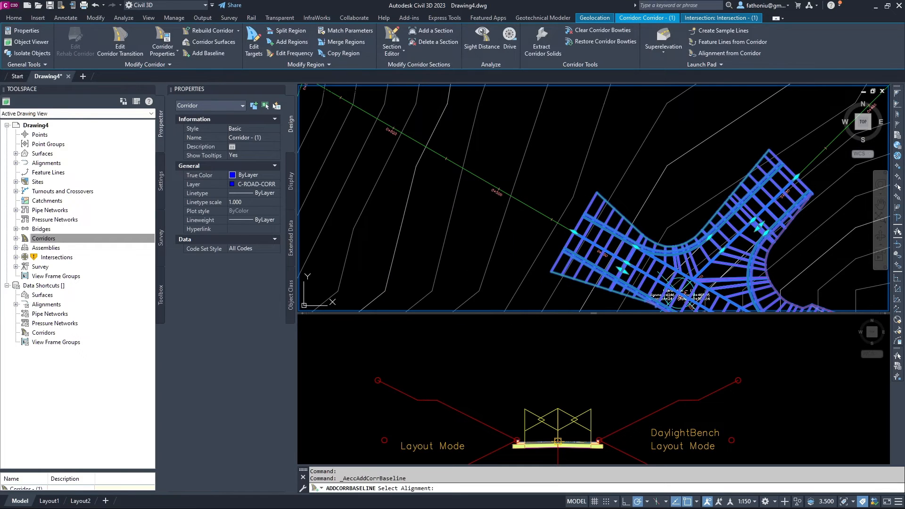
left_click(529, 207)
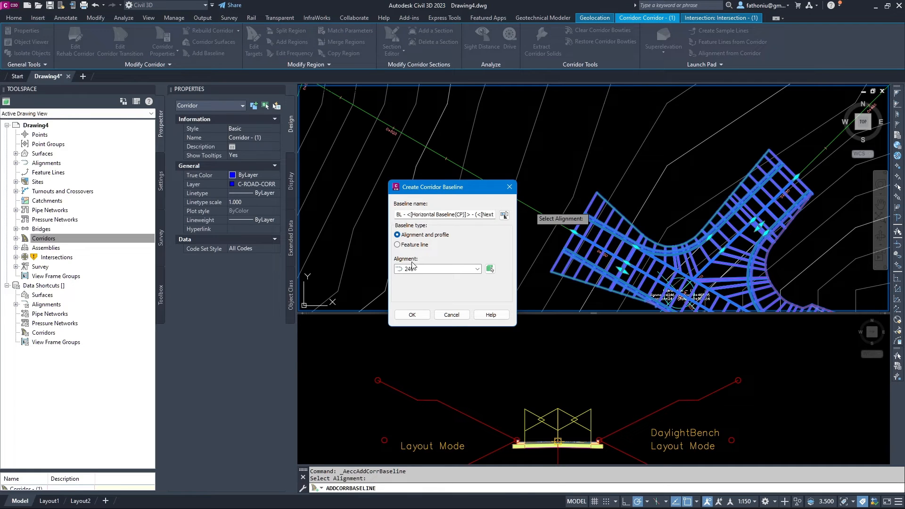
left_click(412, 315)
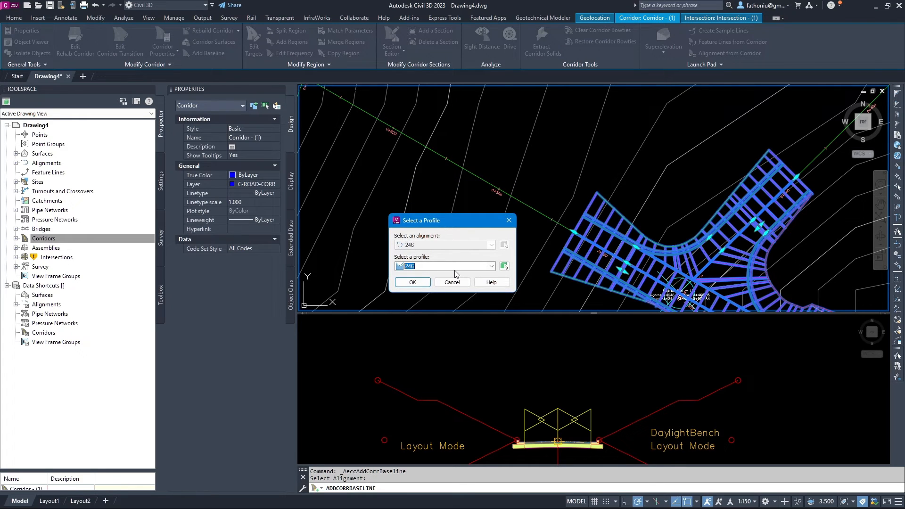
left_click(412, 282)
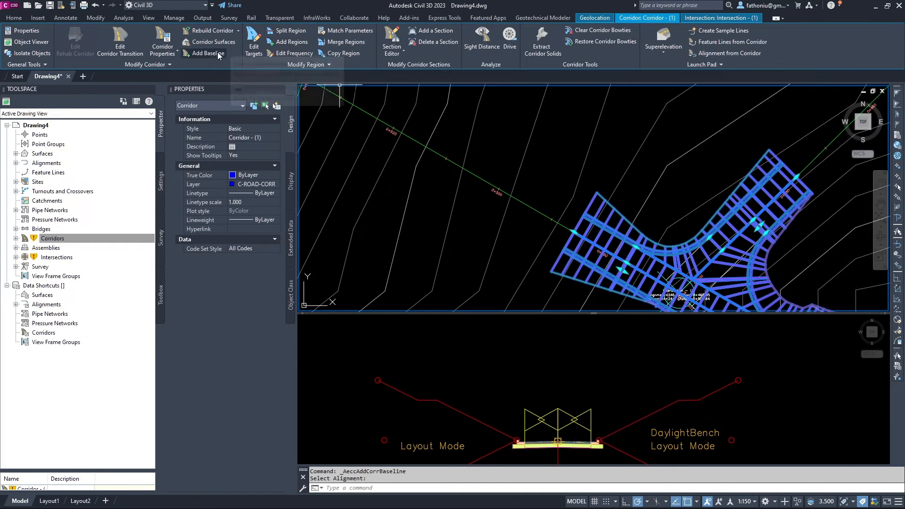
left_click(285, 42)
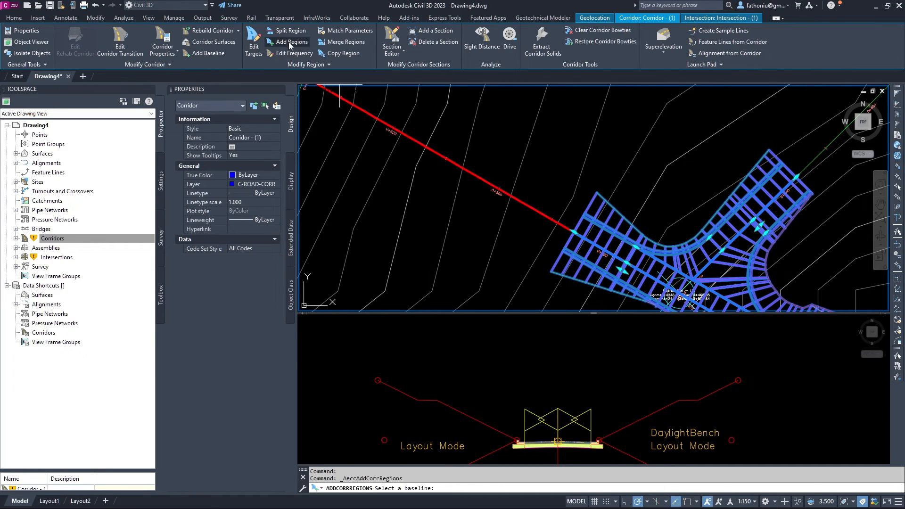
Check the object snap settings and choose baseline BL - 246 (3) for the new region.
scroll(557, 232, "down", 4)
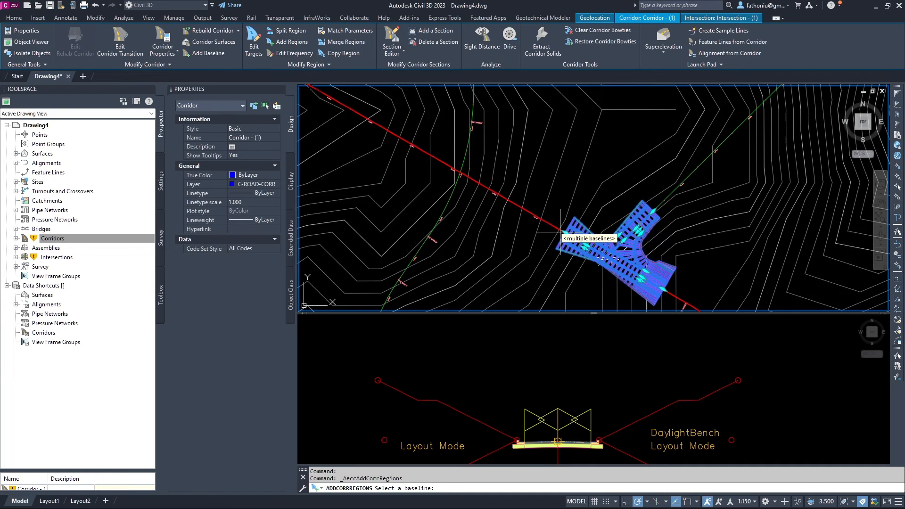
scroll(560, 230, "up", 2)
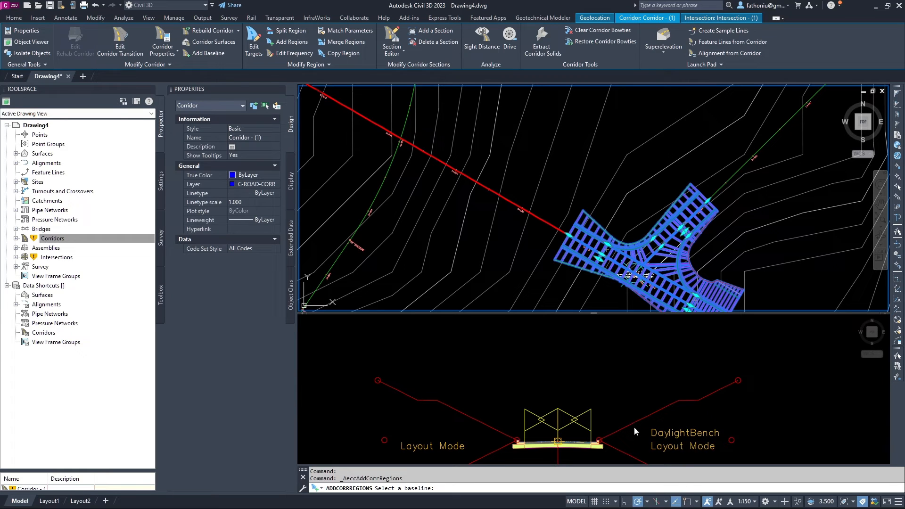
type("os")
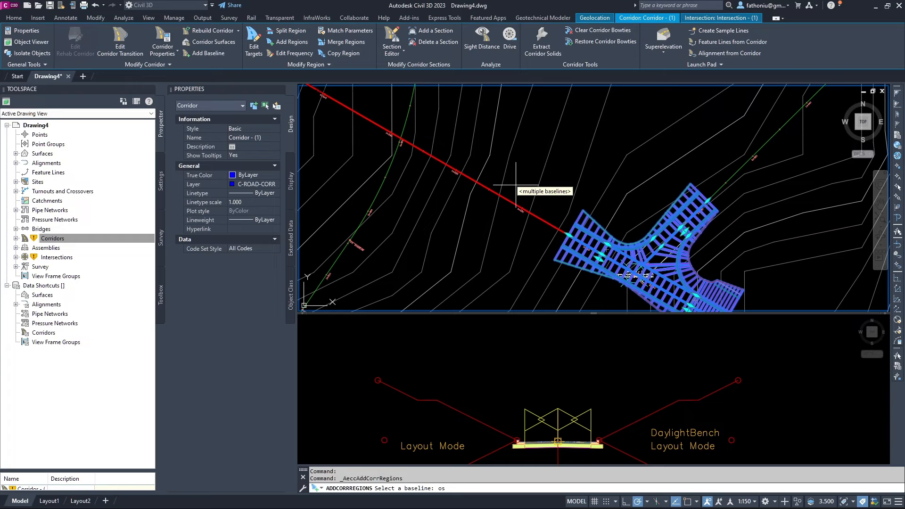
key("BackSpace")
key("BackSpace")
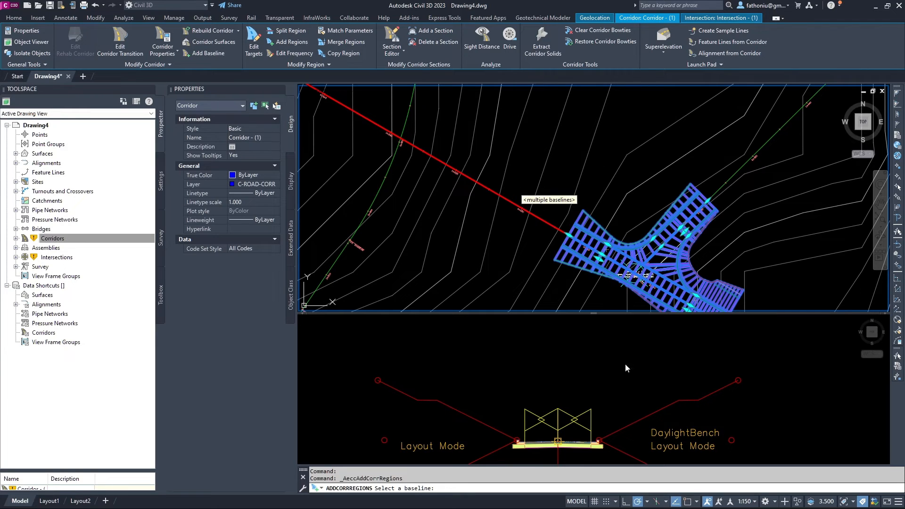
left_click(696, 503)
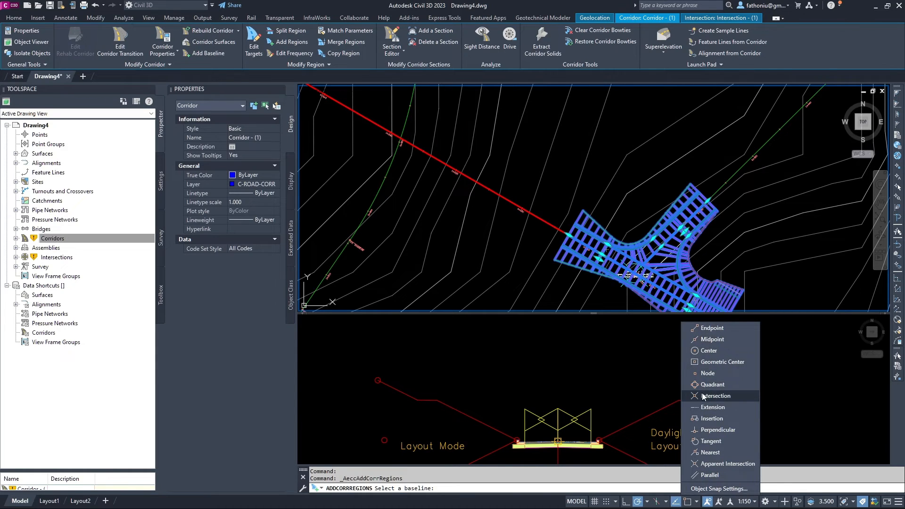
left_click(554, 215)
scroll(563, 232, "up", 3)
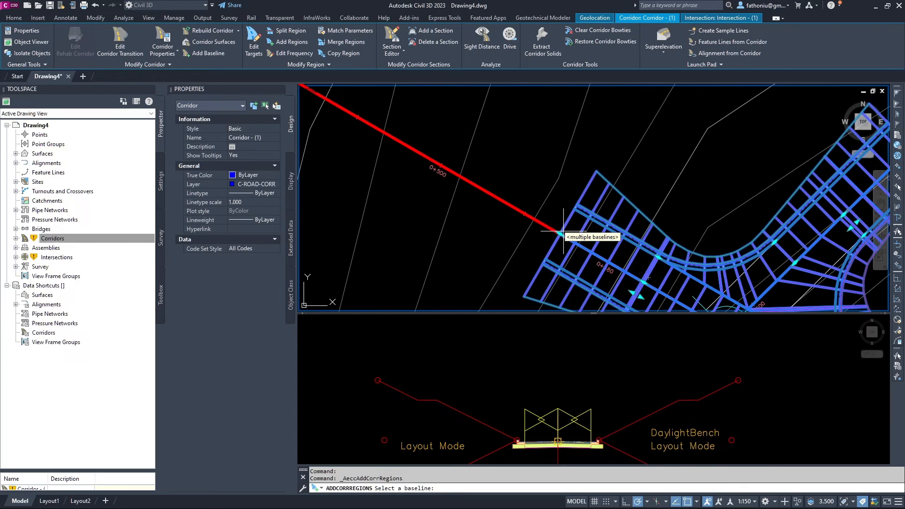
left_click(556, 235)
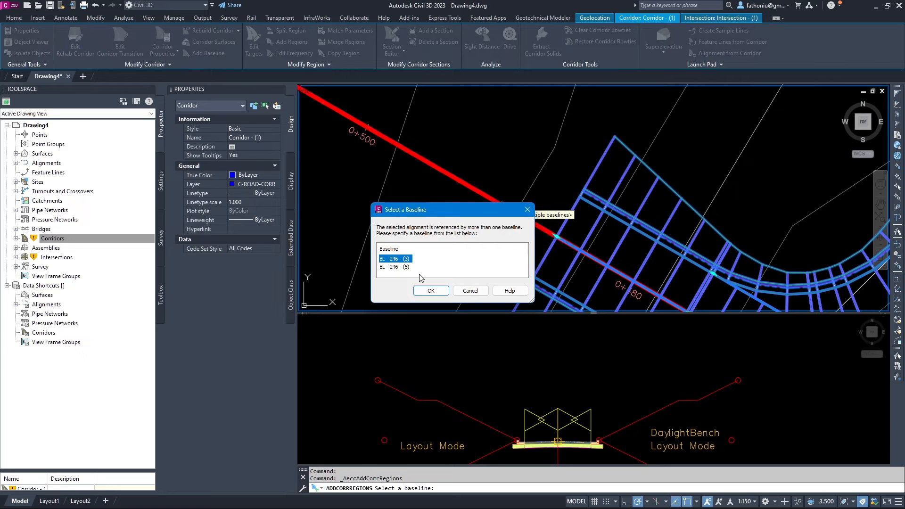
left_click(430, 291)
Pick the region stations from 0+485.78 to the alignment end at 0+657.69.
scroll(384, 184, "down", 5)
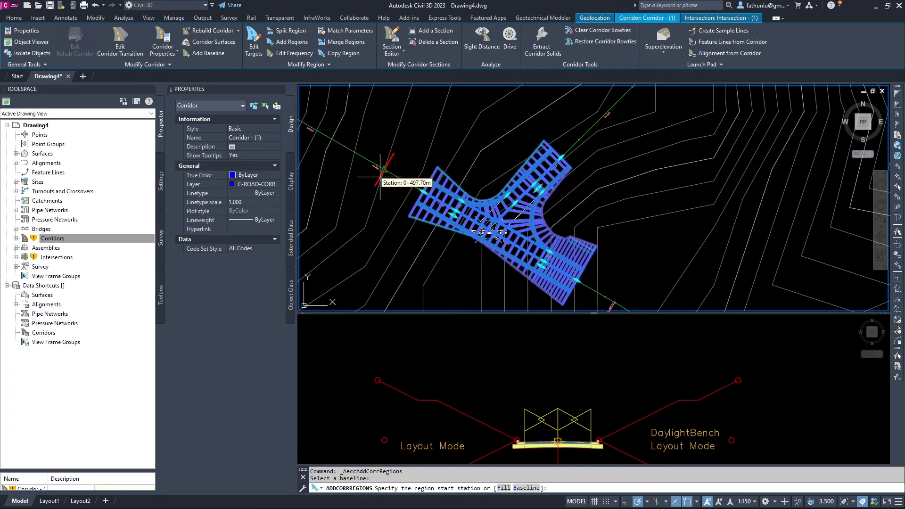
middle_click_drag(385, 183, 484, 250)
scroll(496, 262, "up", 6)
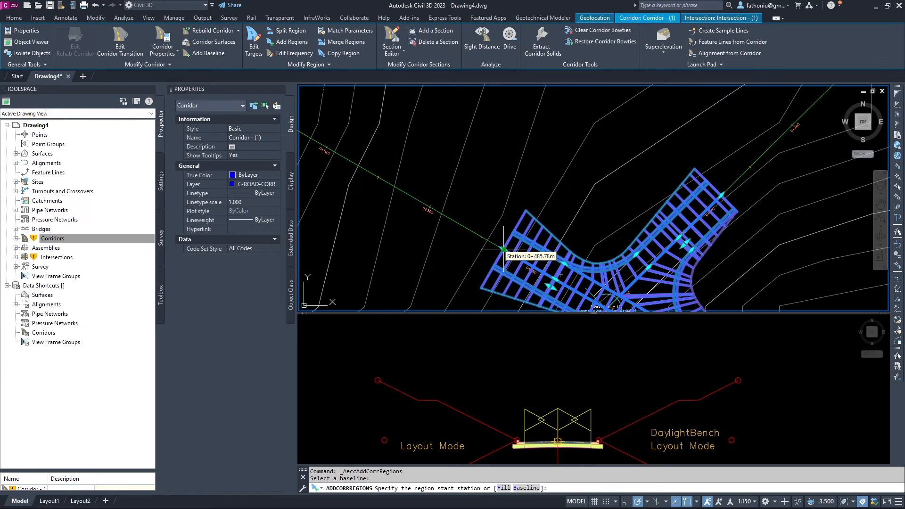
left_click(503, 249)
scroll(404, 164, "down", 4)
middle_click_drag(397, 158, 577, 290)
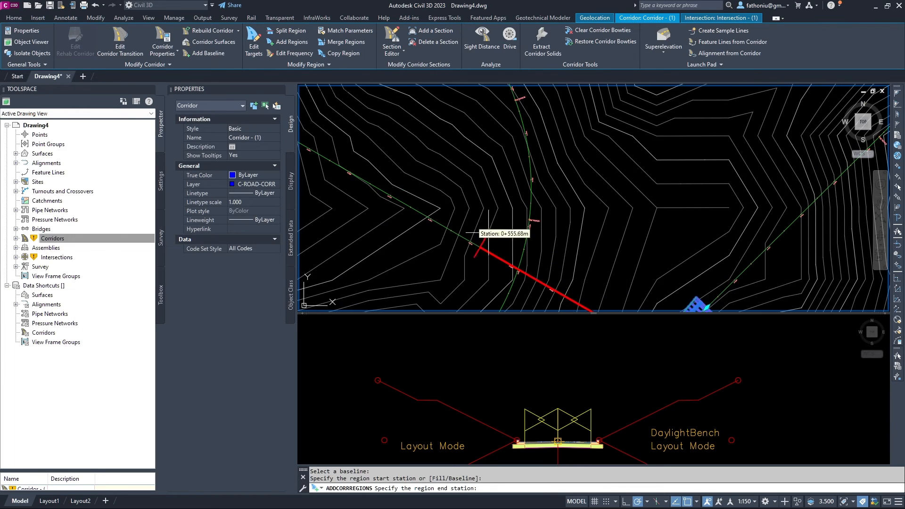
middle_click_drag(418, 195, 660, 302)
scroll(589, 263, "up", 6)
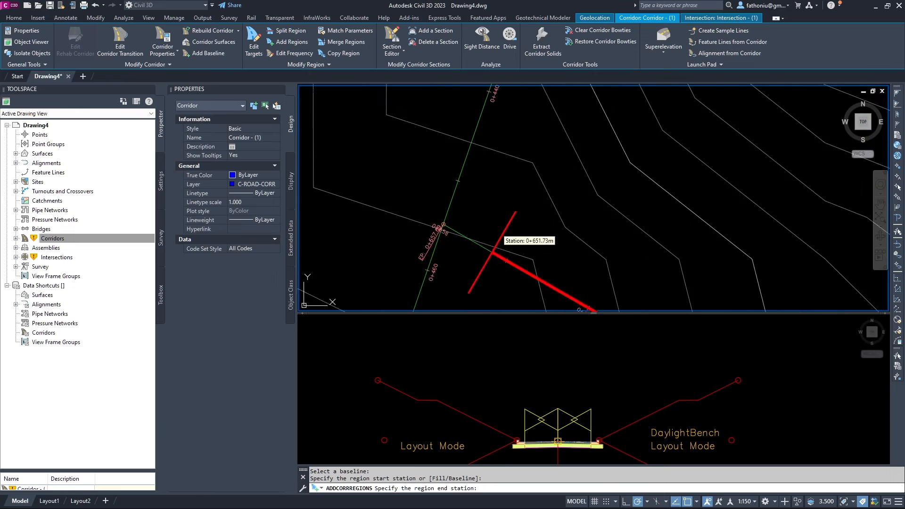
scroll(486, 230, "up", 5)
middle_click_drag(394, 212, 583, 263)
scroll(548, 274, "up", 5)
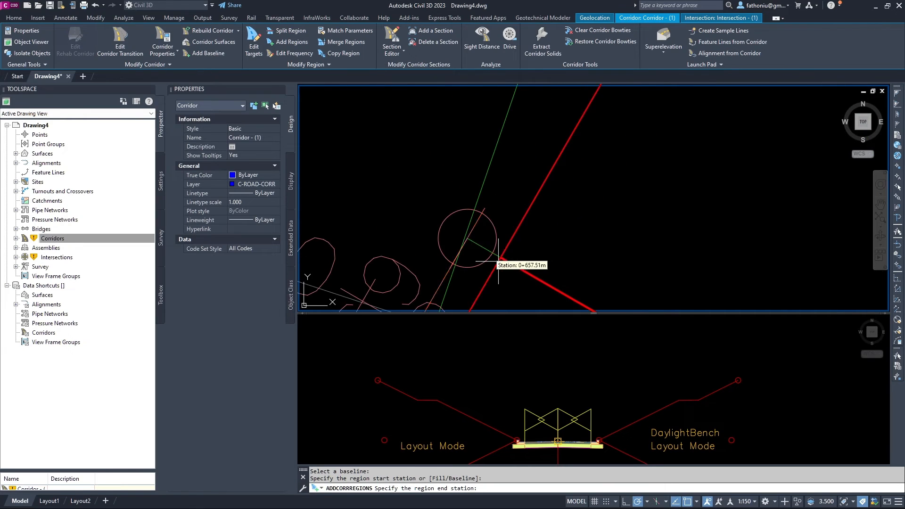
scroll(473, 244, "up", 8)
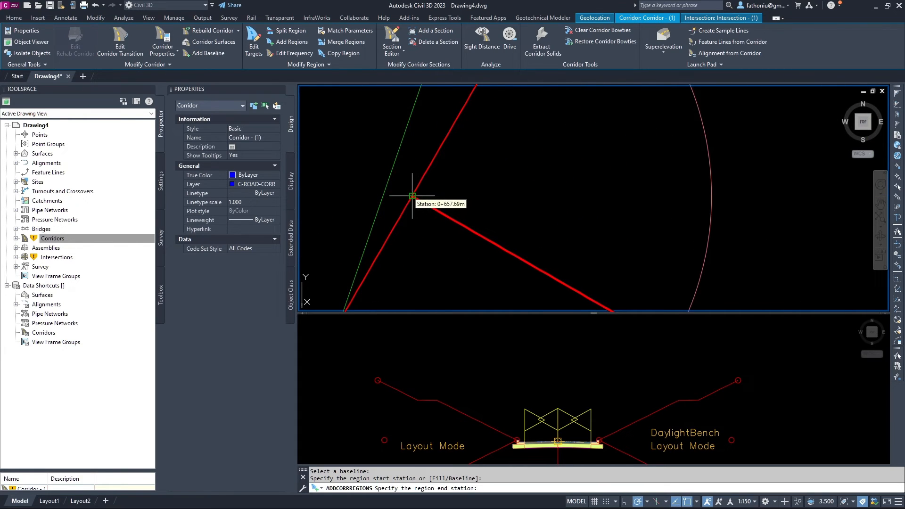
left_click(412, 195)
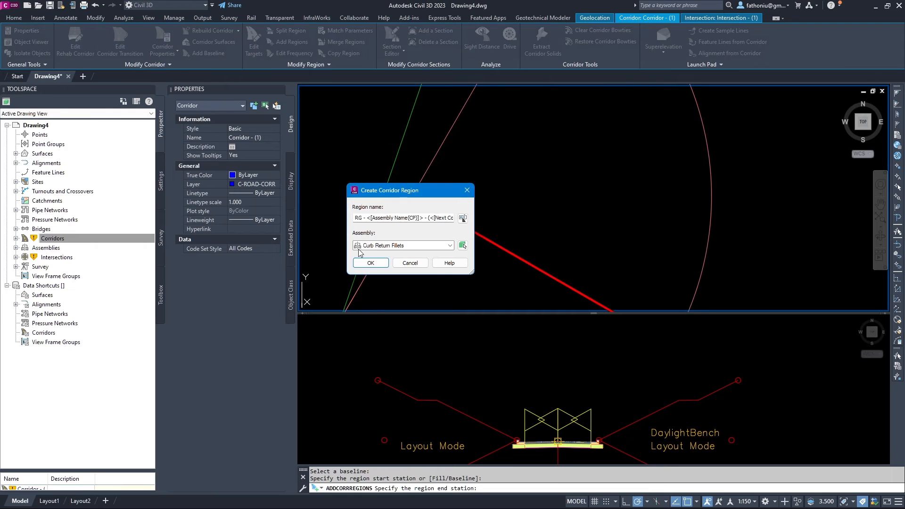
Choose the PRFS 244_246 assembly for the new corridor region.
left_click(450, 245)
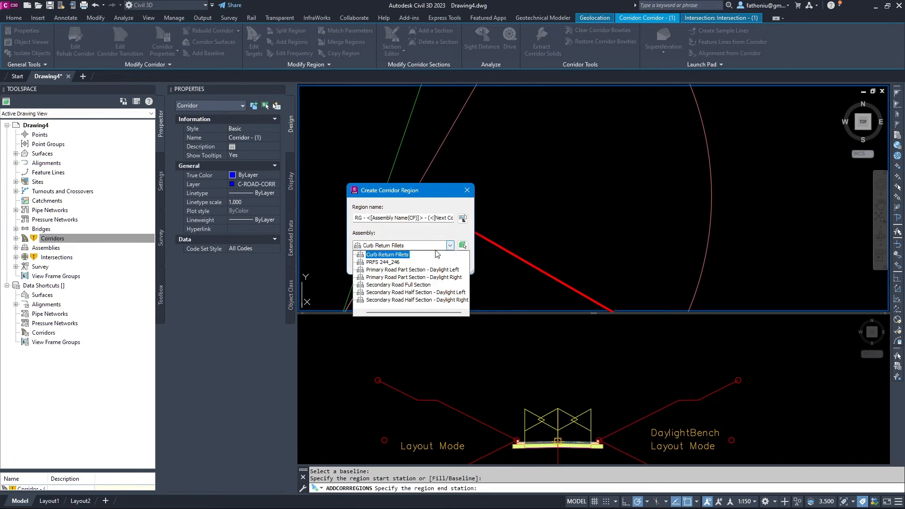
left_click(383, 262)
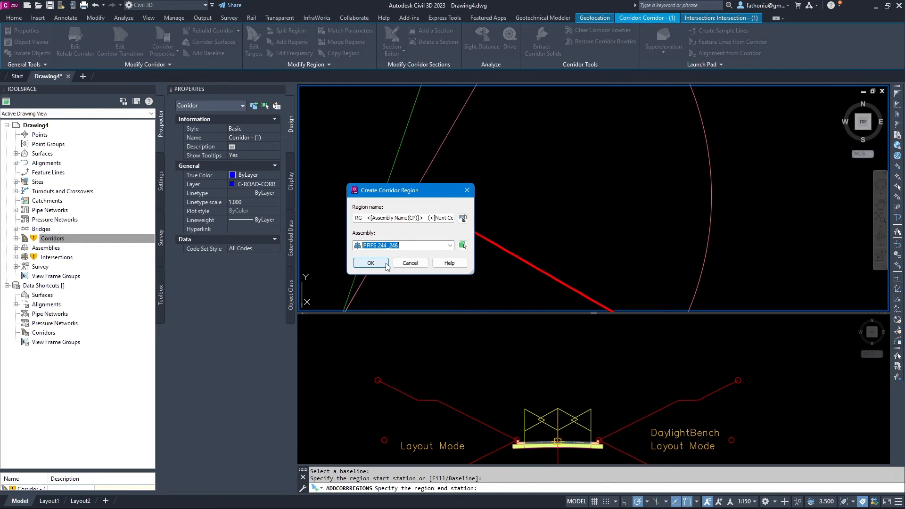
left_click(386, 265)
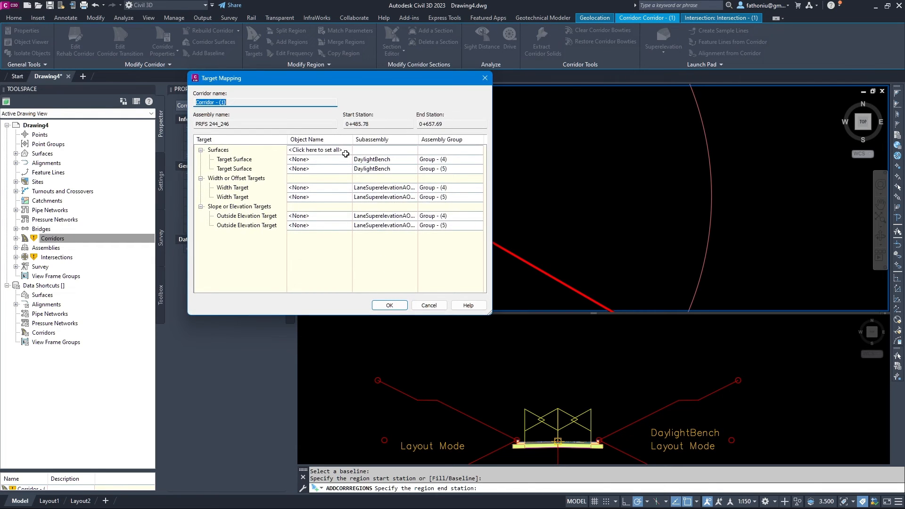
Map all region surface targets to AIW_Existing_Ground and view the extended corridor.
left_click(346, 150)
left_click(393, 218)
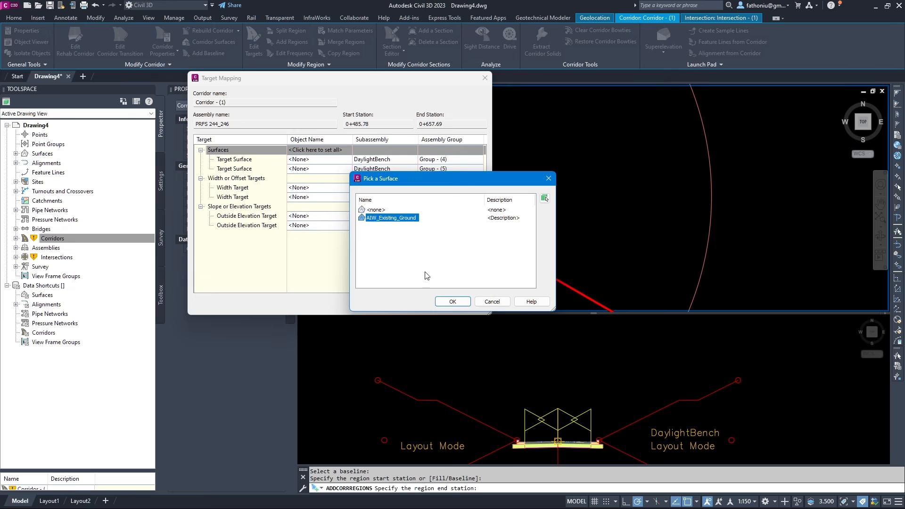
left_click(457, 304)
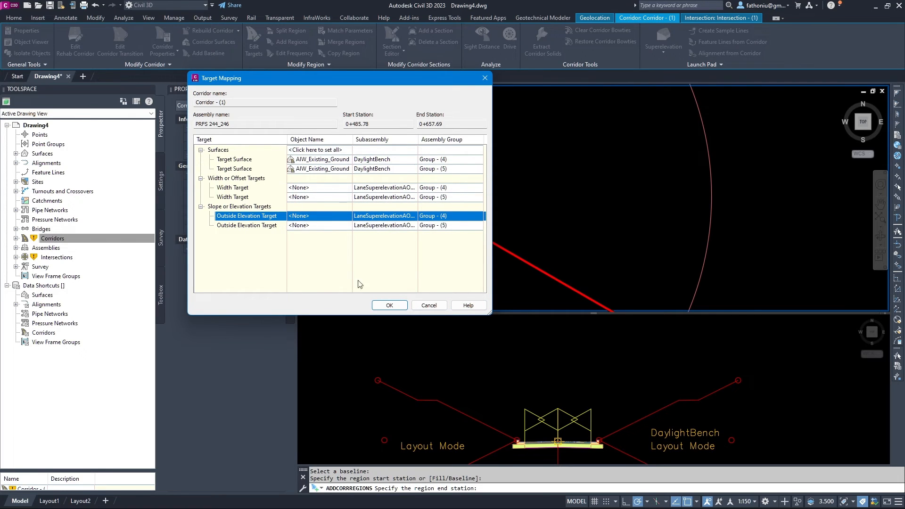
left_click(398, 307)
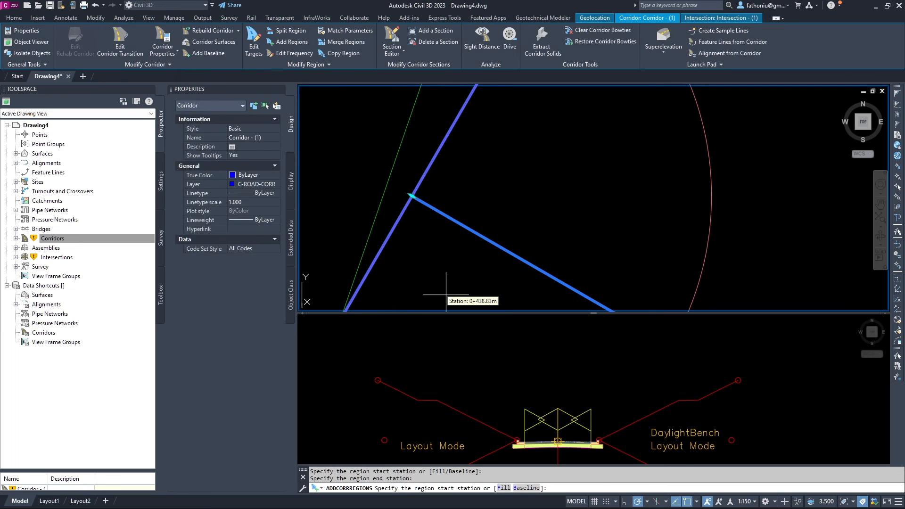
scroll(425, 286, "up", 6)
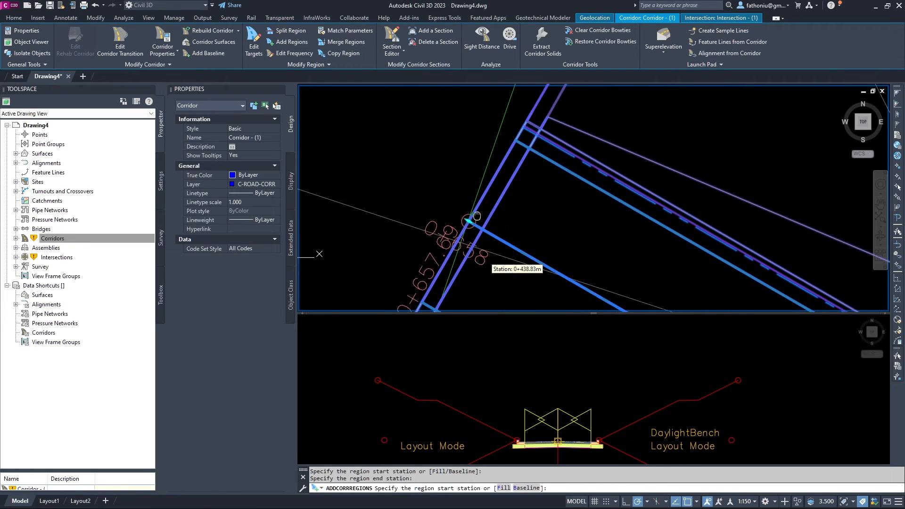
scroll(486, 146, "down", 3)
scroll(713, 248, "down", 3)
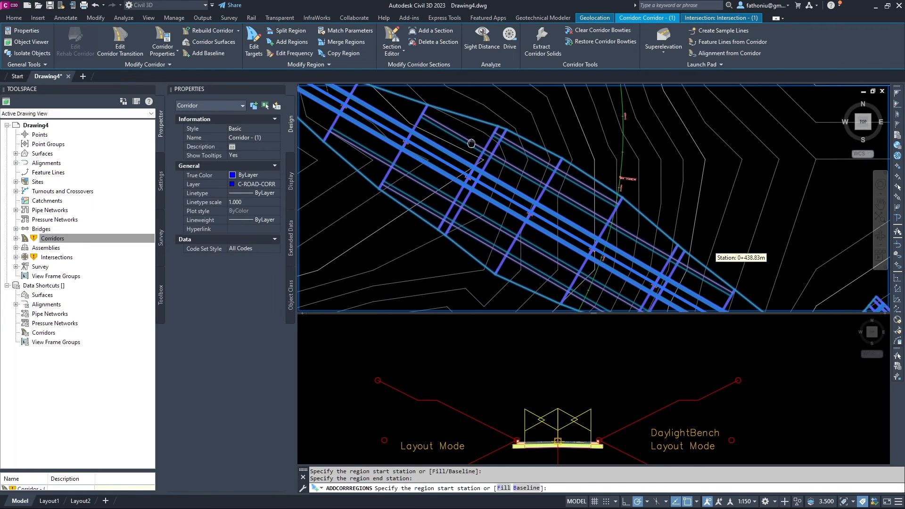
scroll(583, 211, "down", 4)
middle_click_drag(589, 212, 519, 167)
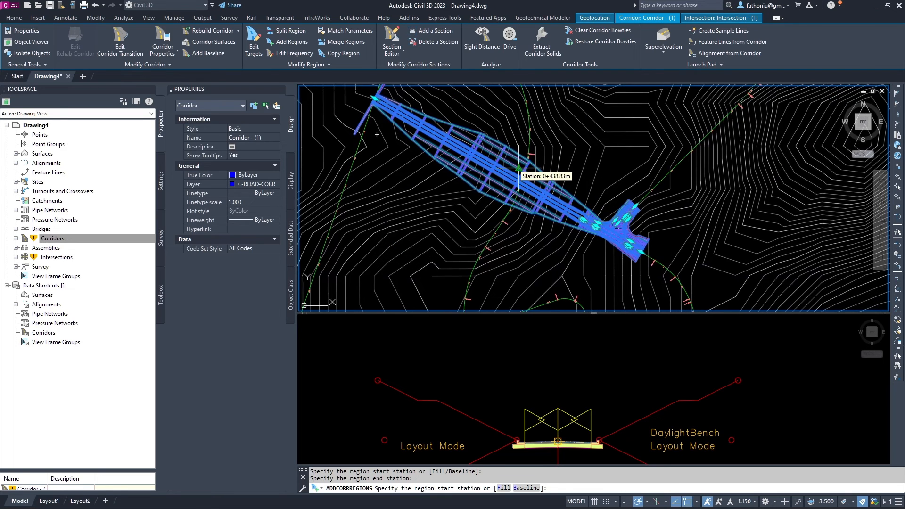
scroll(519, 168, "up", 2)
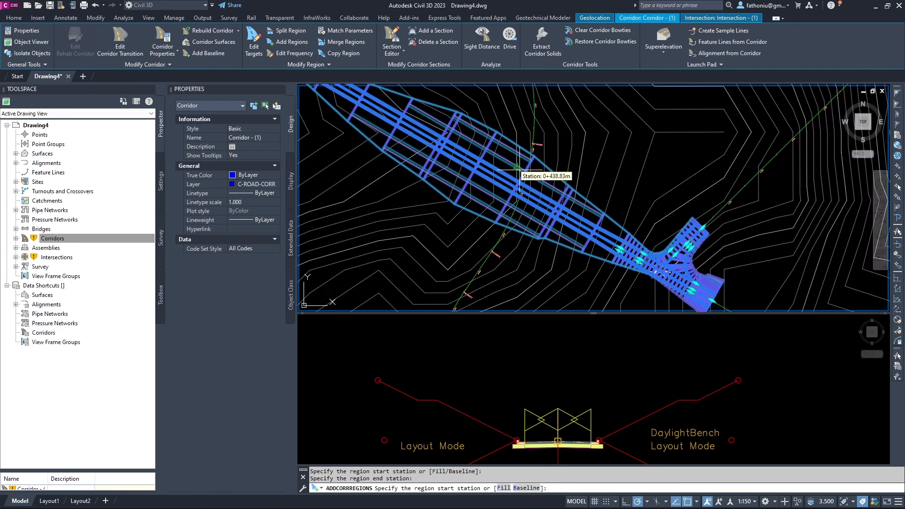
Set the region's frequency to 5 m along tangents and 5 m curve increment.
left_click(287, 54)
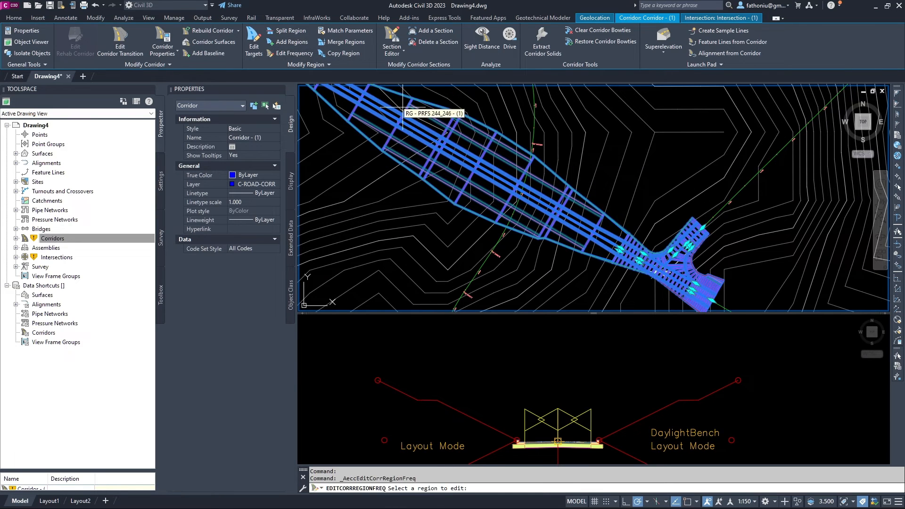
left_click(490, 159)
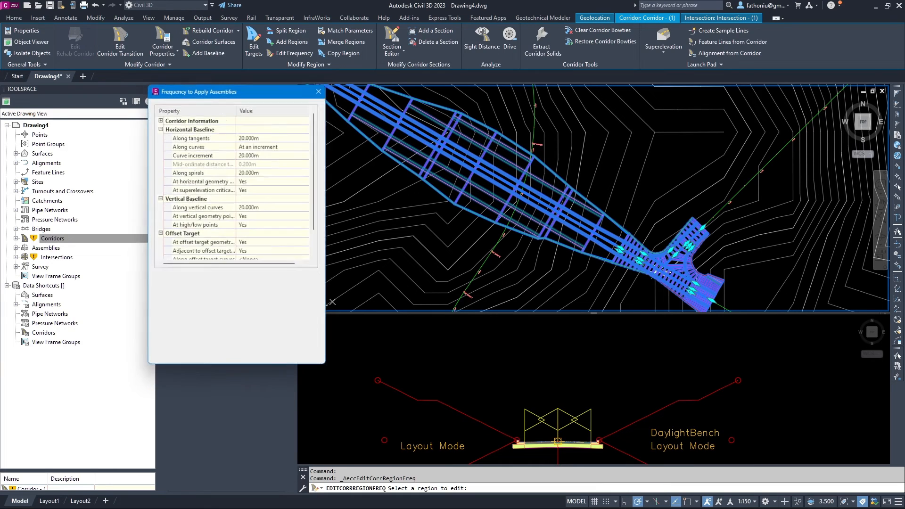
left_click(247, 136)
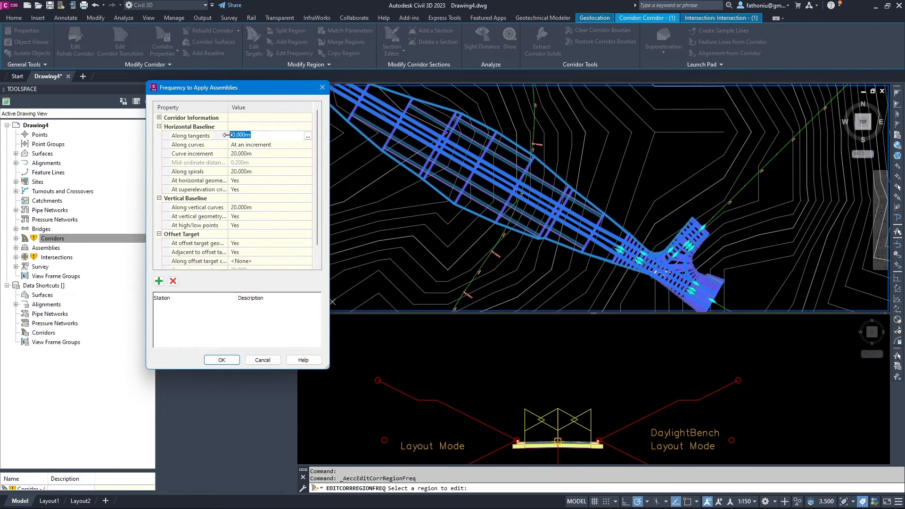
type("5")
key("Return")
left_click(249, 153)
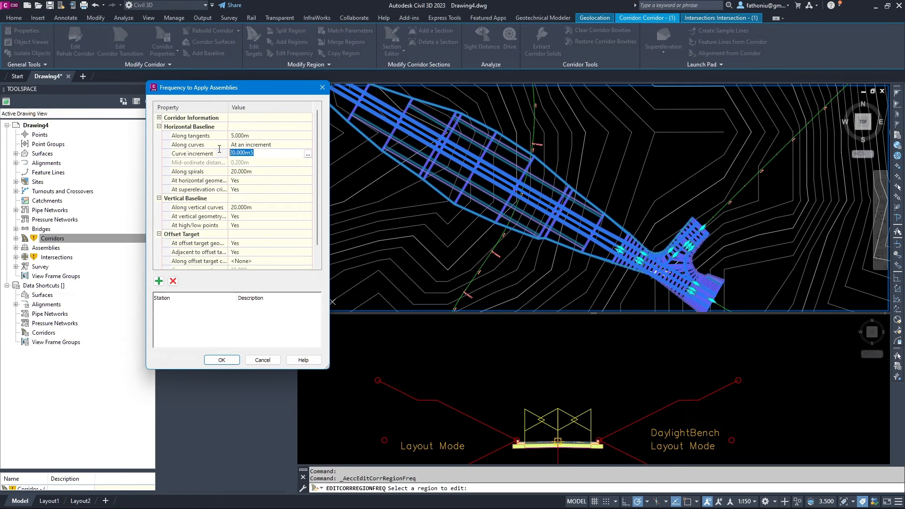
type("5")
key("Return")
left_click(260, 172)
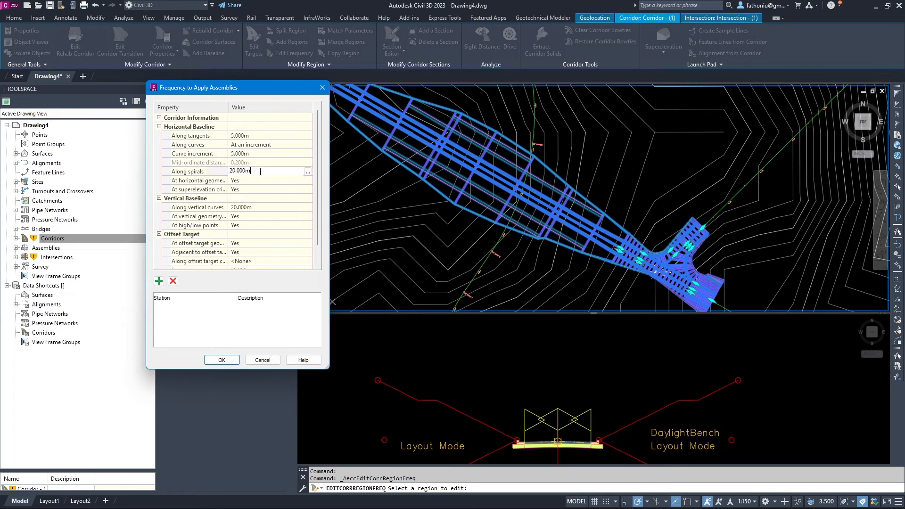
left_click(222, 360)
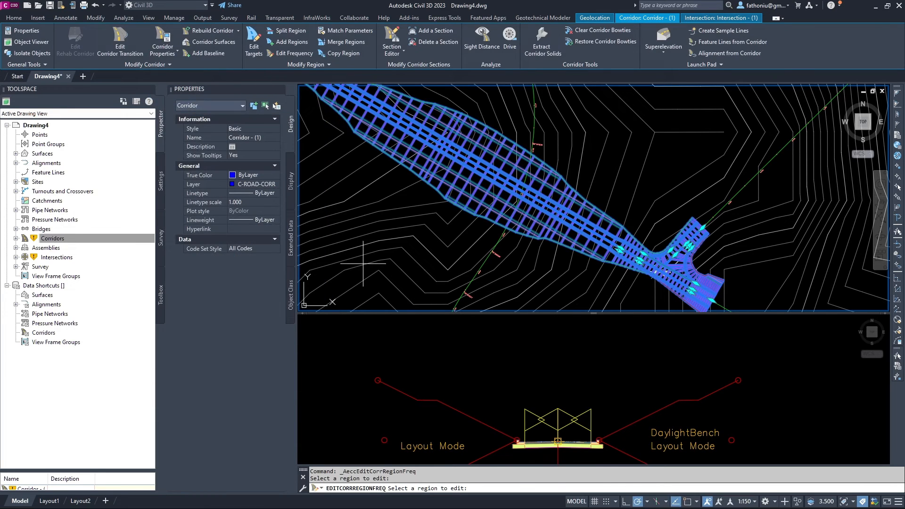
Cancel the repeated region prompt and clear the corridor selection.
scroll(481, 207, "down", 4)
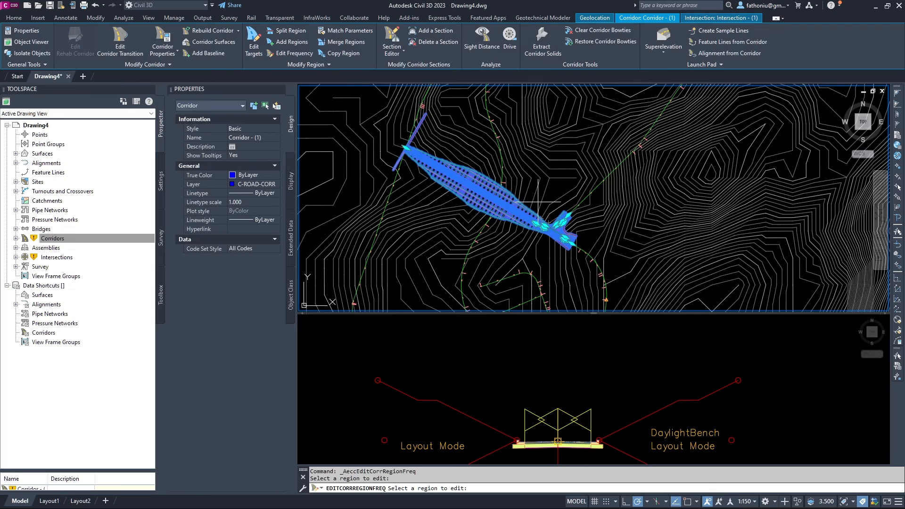
scroll(538, 203, "up", 3)
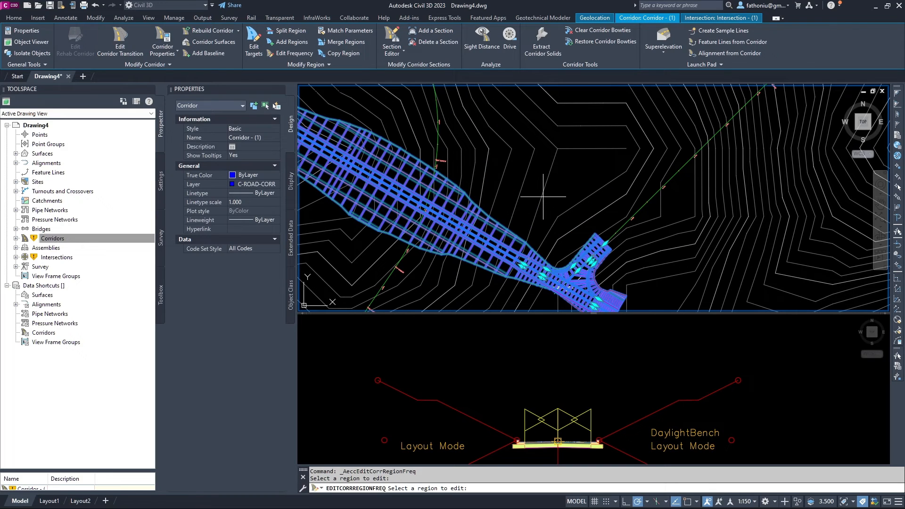
key("Escape")
scroll(543, 198, "down", 3)
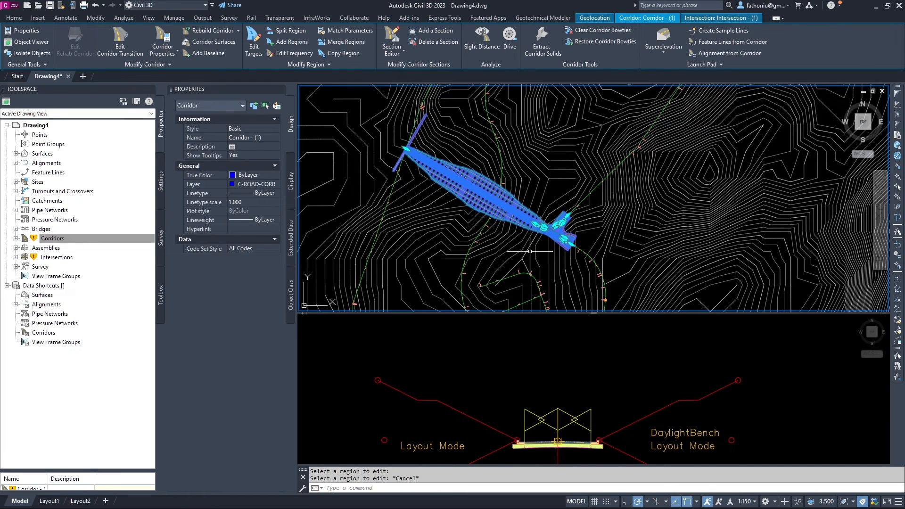
key("Escape")
Inspect the left lane subassembly of the PRFS 244_246 assembly in the cross-section viewport.
middle_click_drag(528, 247, 492, 186)
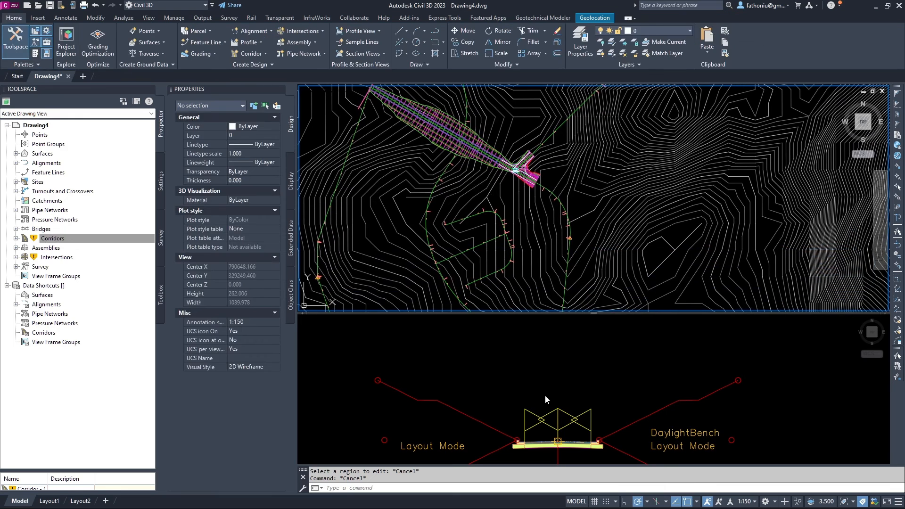
scroll(550, 311, "down", 4)
left_click(553, 377)
scroll(554, 371, "down", 4)
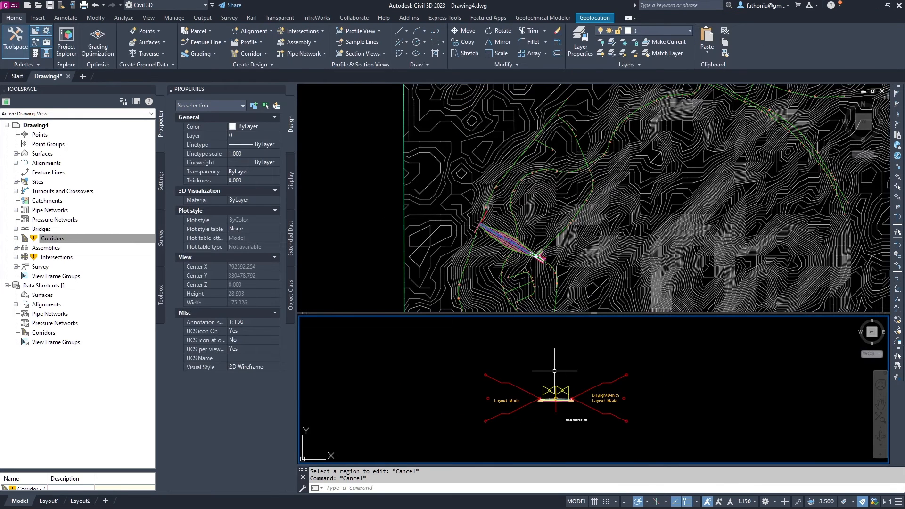
scroll(573, 415, "up", 5)
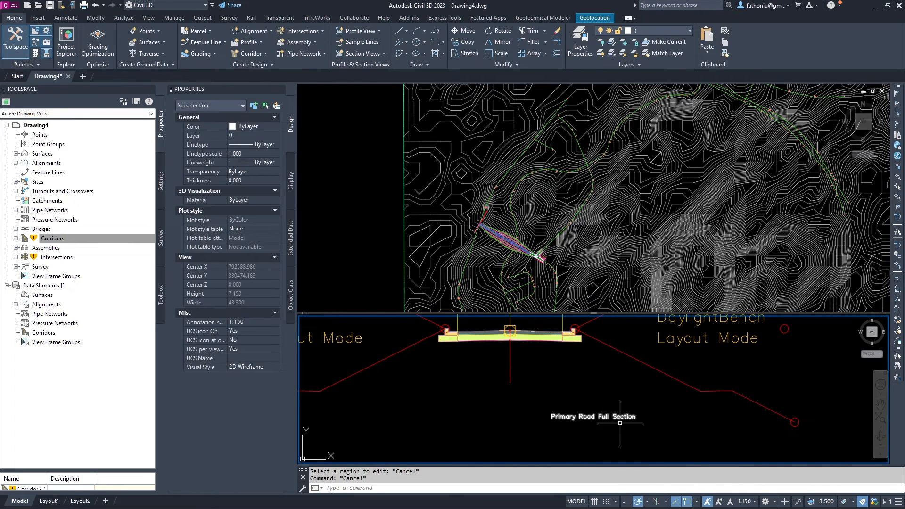
left_click(485, 332)
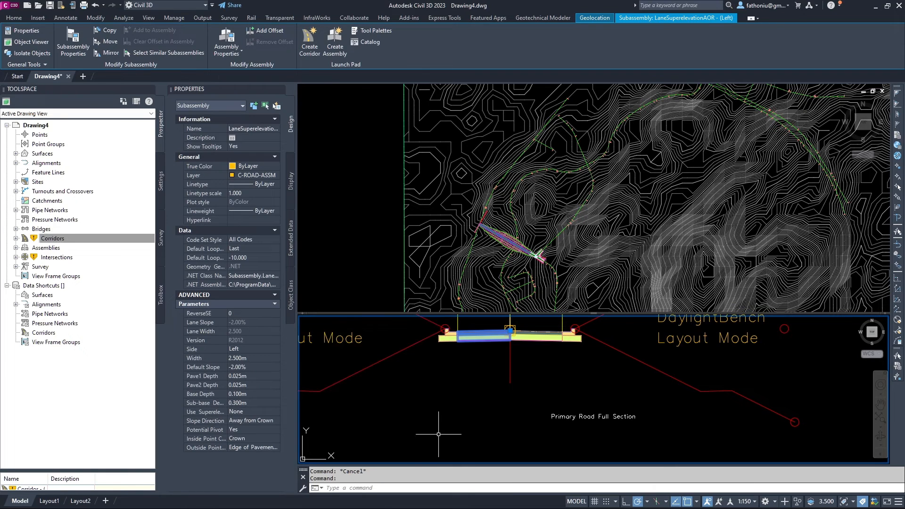
key("Escape")
Copy all eight assembly objects and place the copy below the original.
scroll(500, 423, "down", 5)
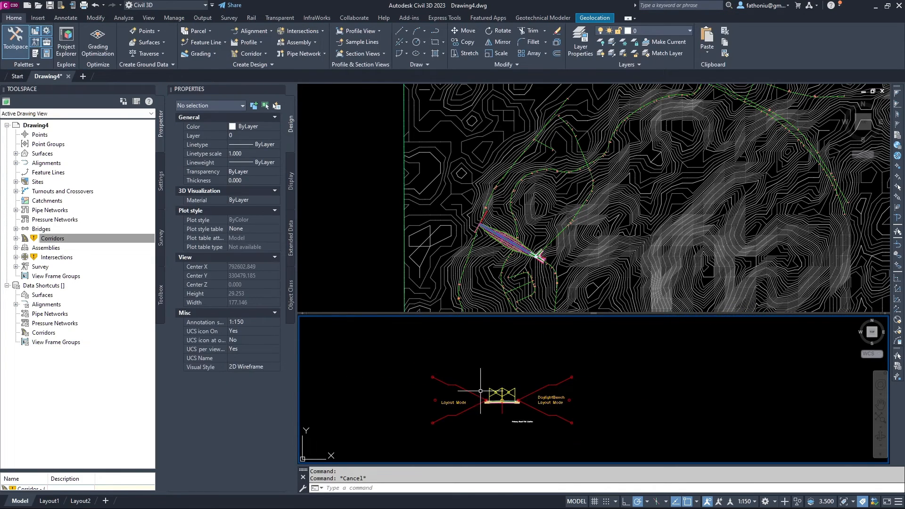
left_click(410, 344)
left_click(574, 435)
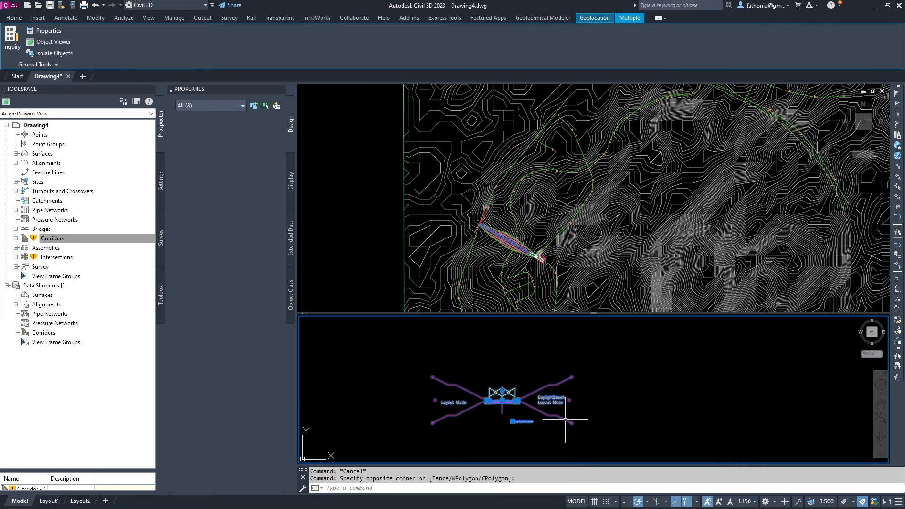
left_click(14, 17)
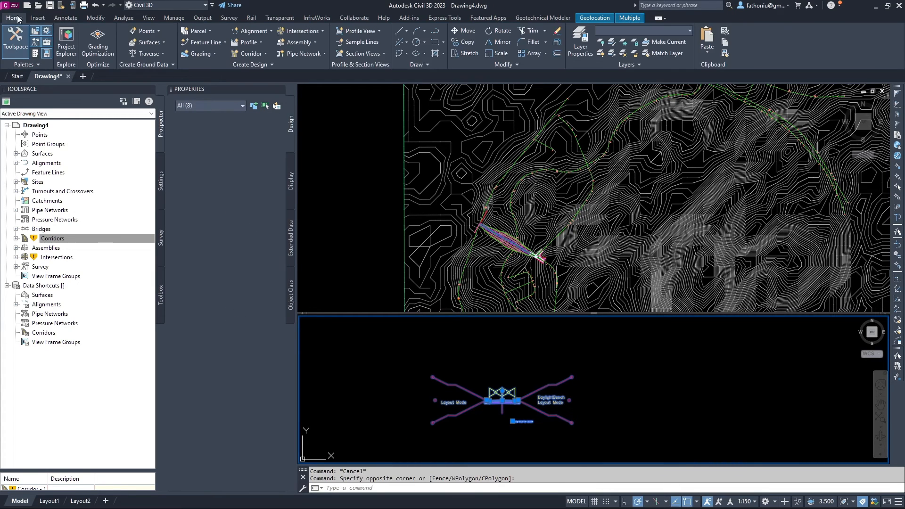
left_click(463, 43)
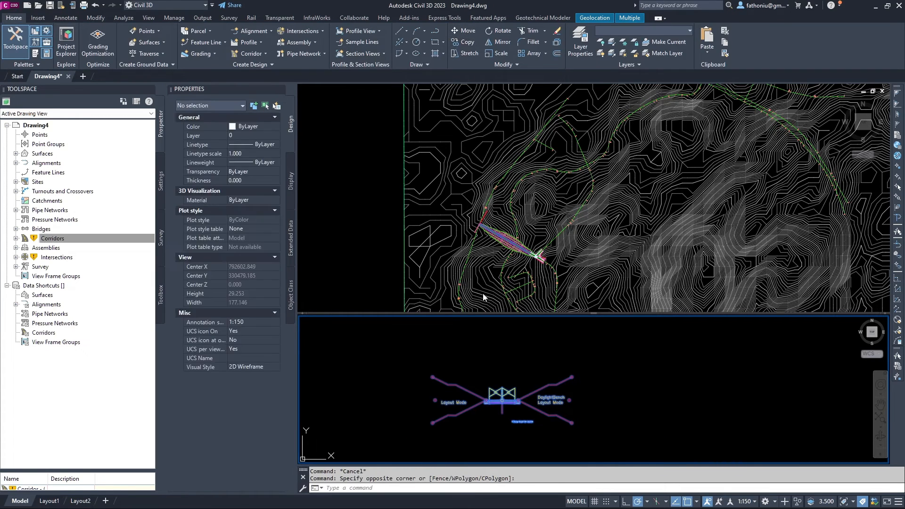
left_click(485, 402)
scroll(481, 376, "down", 2)
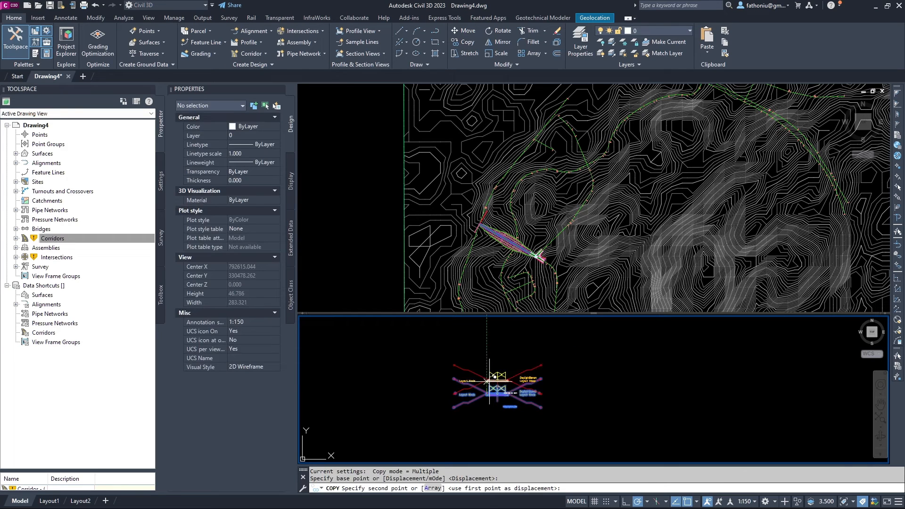
middle_click_drag(480, 375, 483, 326)
scroll(484, 330, "up", 2)
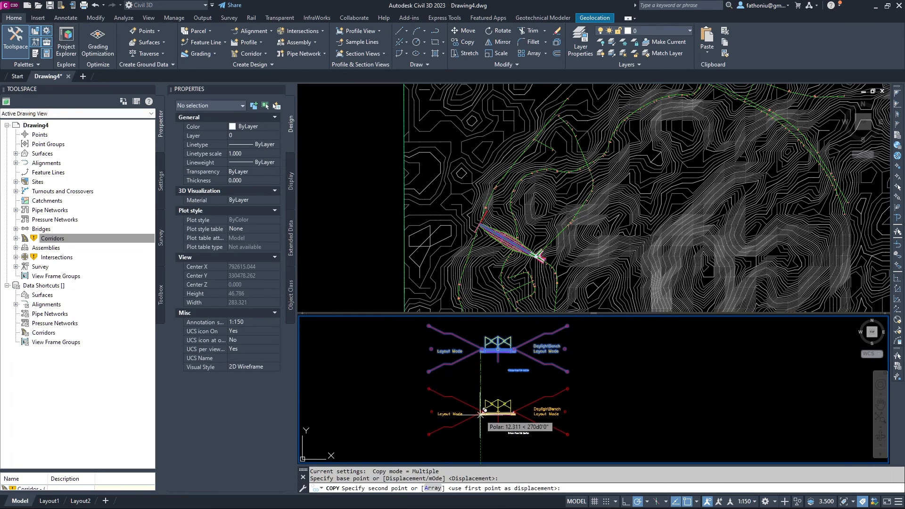
left_click(479, 409)
key("Escape")
Rename the copied assembly to PRFS 244_246 SE in Properties.
scroll(481, 405, "up", 4)
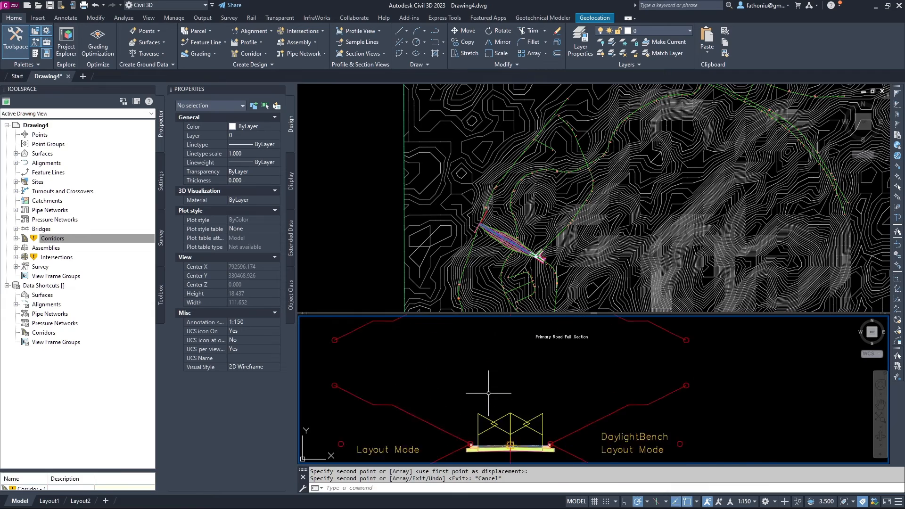
scroll(482, 364, "down", 2)
scroll(482, 377, "up", 4)
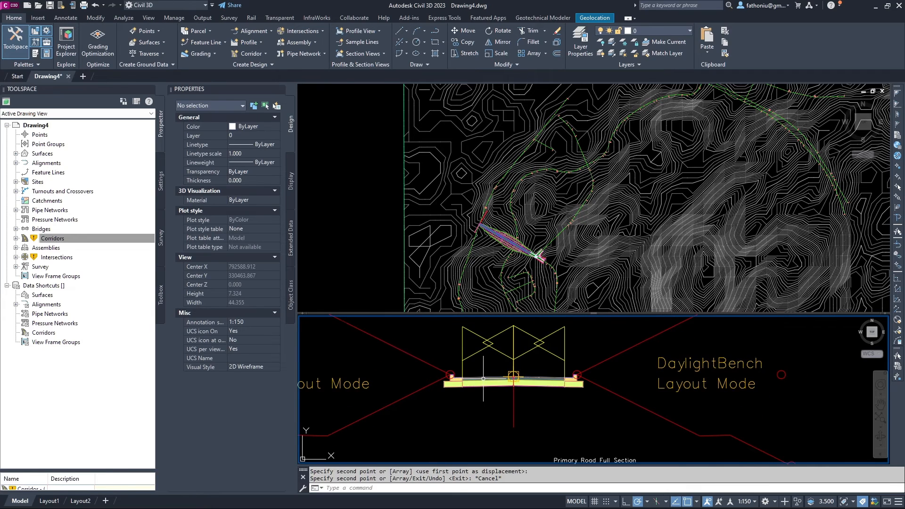
key("Escape")
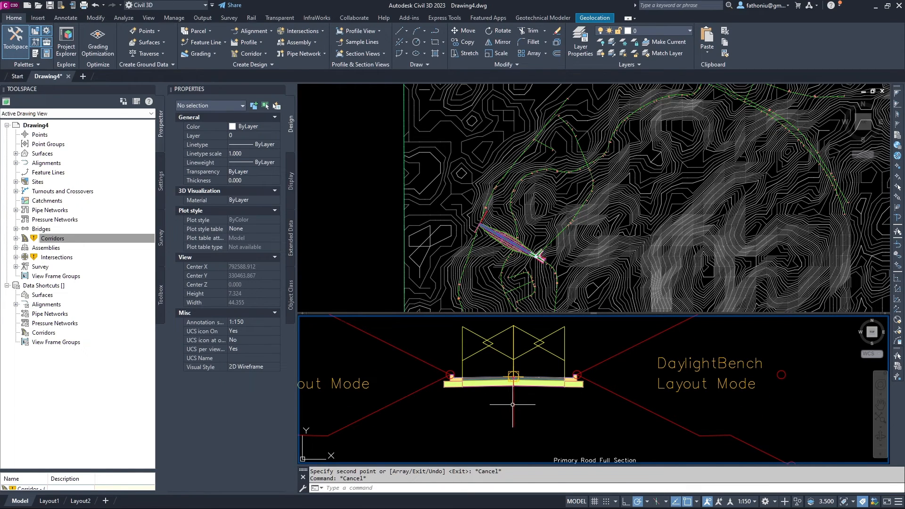
left_click(513, 401)
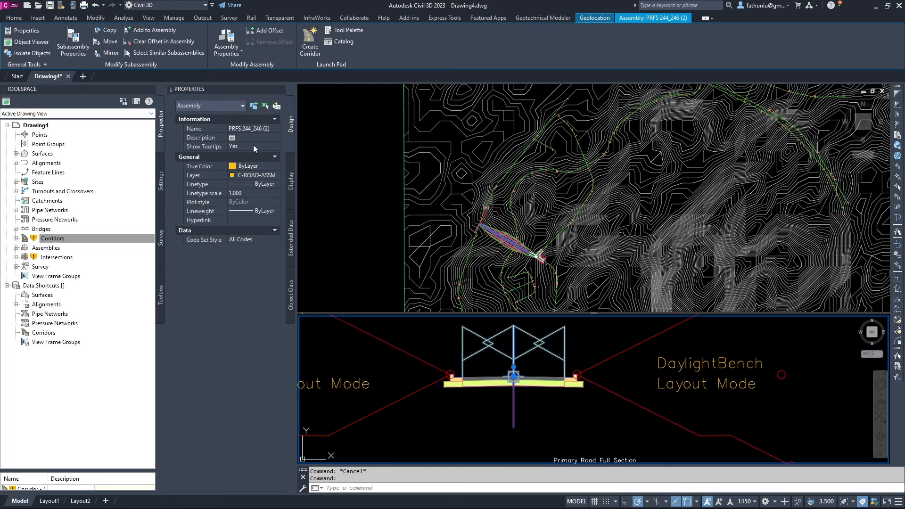
left_click(257, 129)
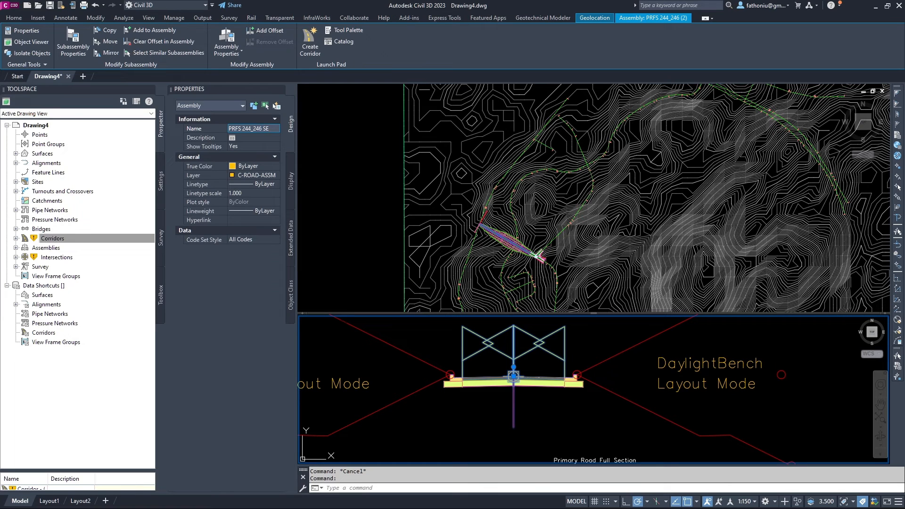
key("Return")
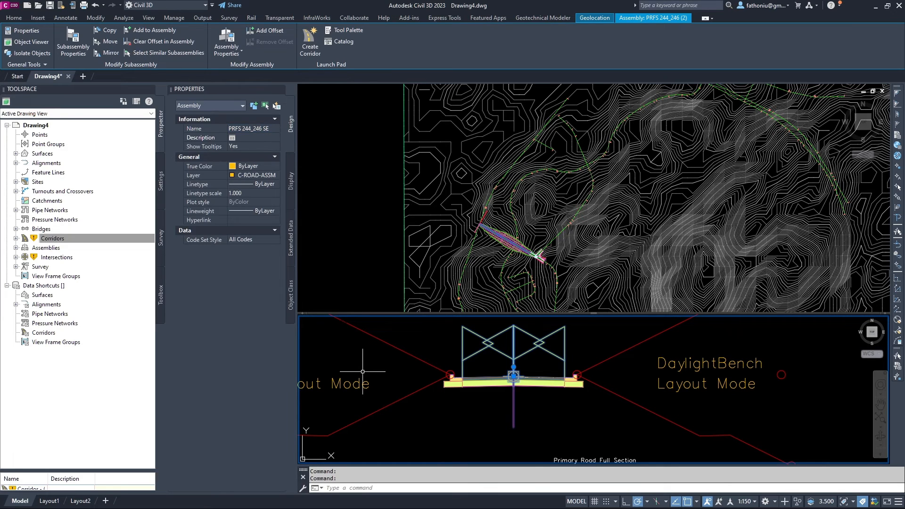
key("Escape")
key("Escape")
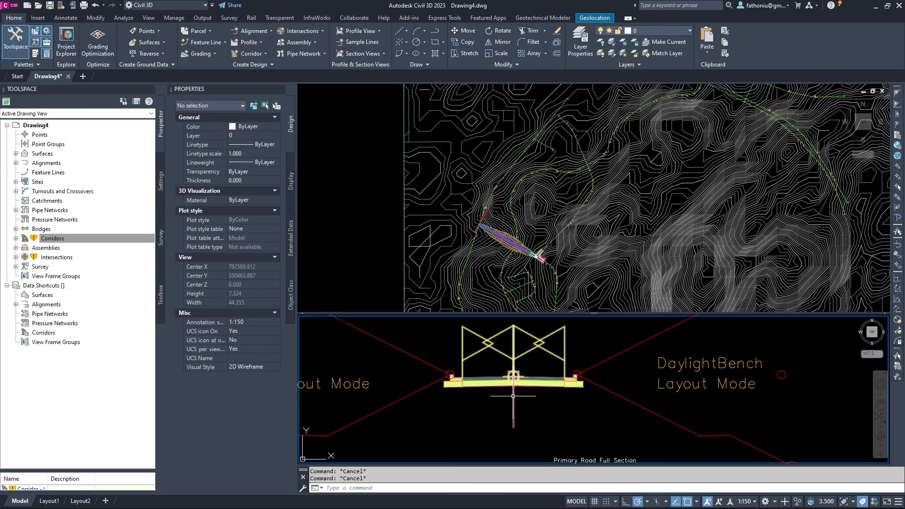
Review the copy's left lane superelevation options, leaving them at None.
left_click(483, 380)
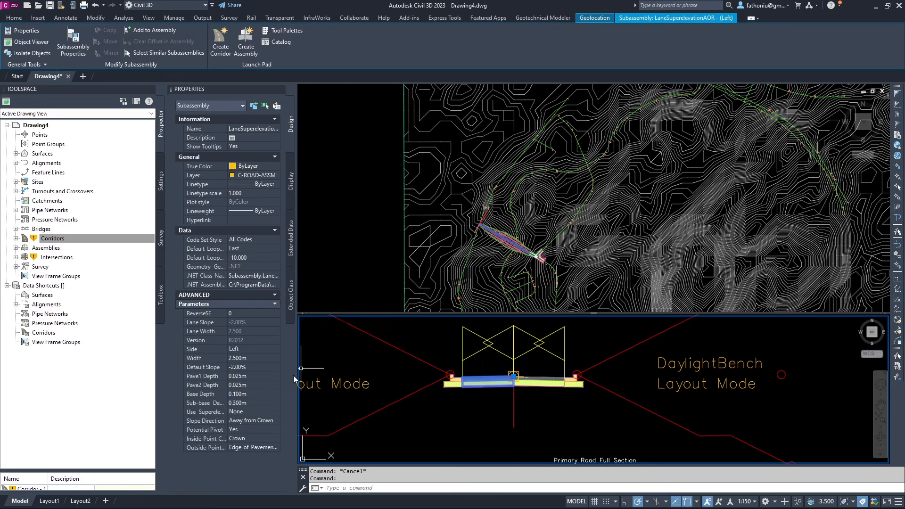
left_click(236, 413)
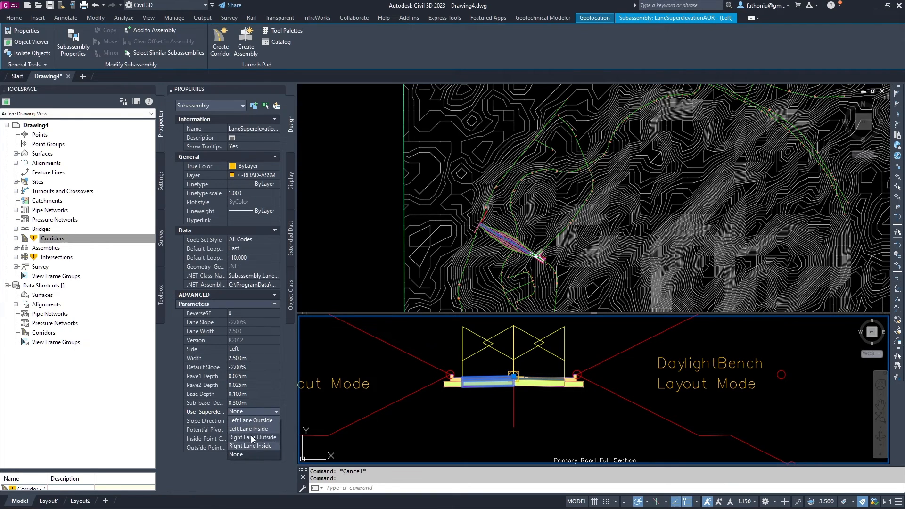
left_click(257, 400)
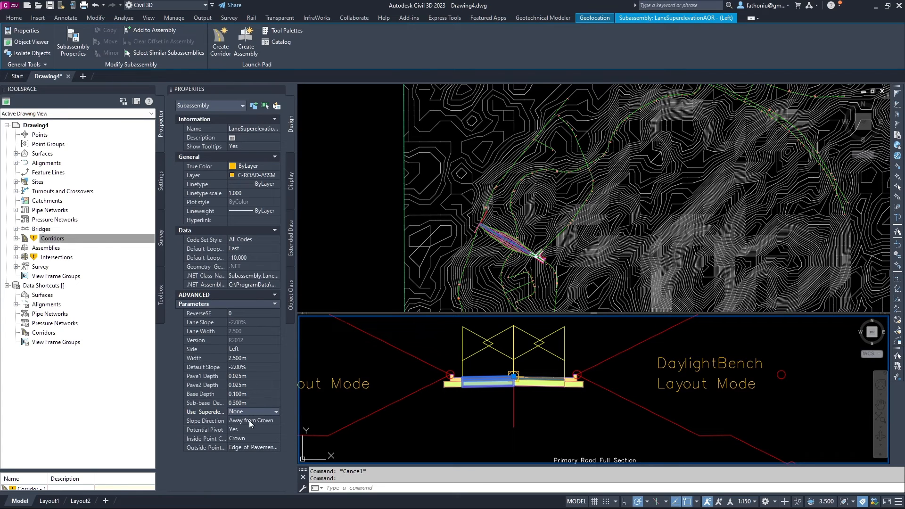
left_click(243, 413)
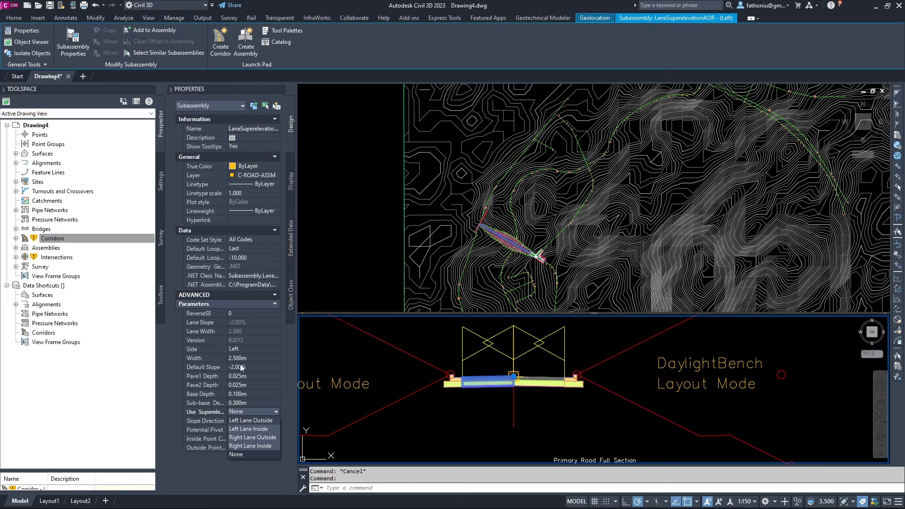
left_click(270, 409)
scroll(415, 410, "down", 3)
key("Escape")
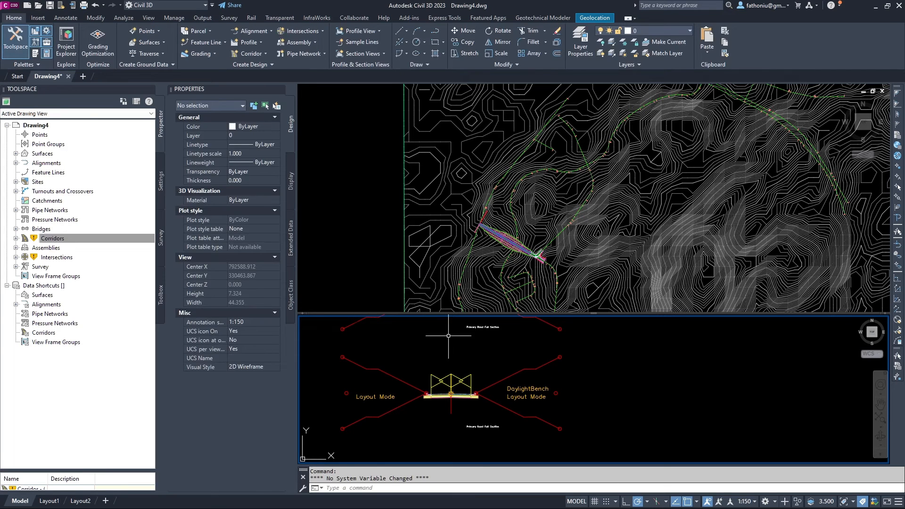
Frame the assemblies in the lower viewport.
scroll(544, 267, "up", 1)
scroll(543, 251, "up", 2)
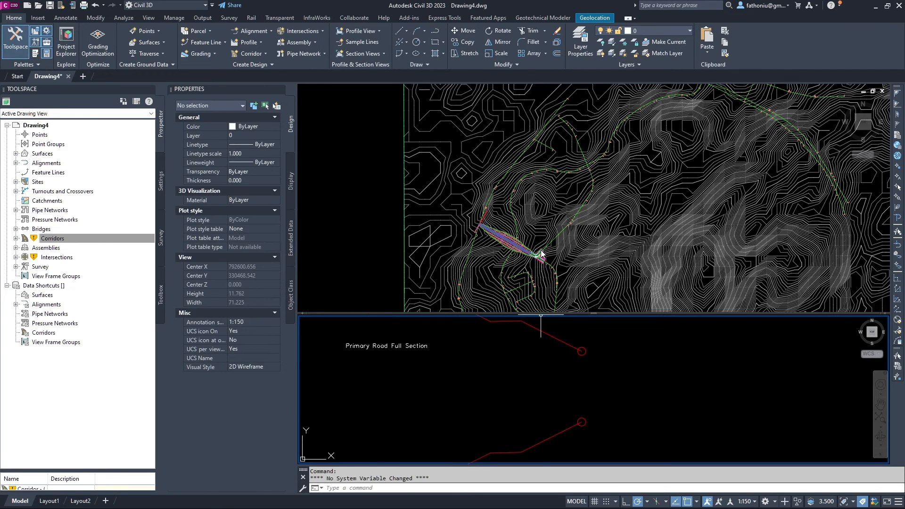
left_click(537, 231)
scroll(518, 395, "down", 2)
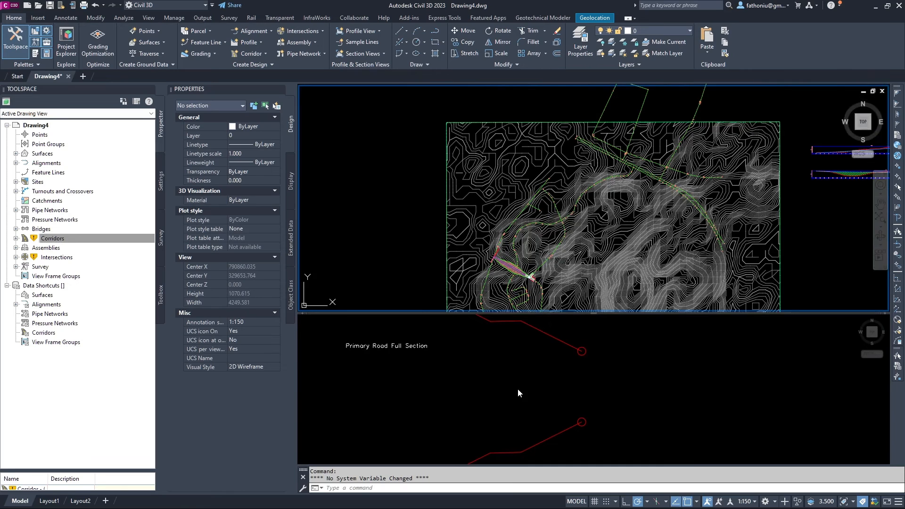
left_click(519, 391)
scroll(520, 378, "down", 6)
middle_click_drag(523, 376, 584, 436)
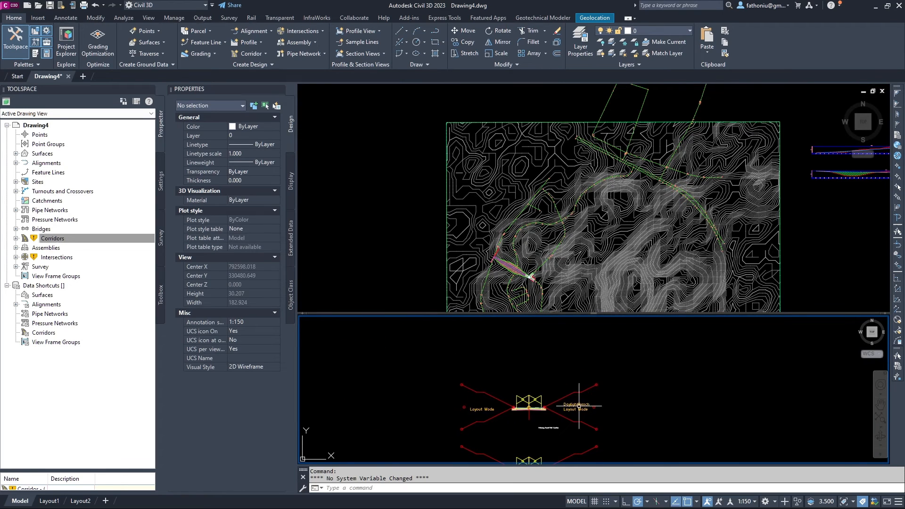
scroll(530, 264, "up", 2)
Centre the plan view on the intersection and select the intersection corridor.
left_click(532, 267)
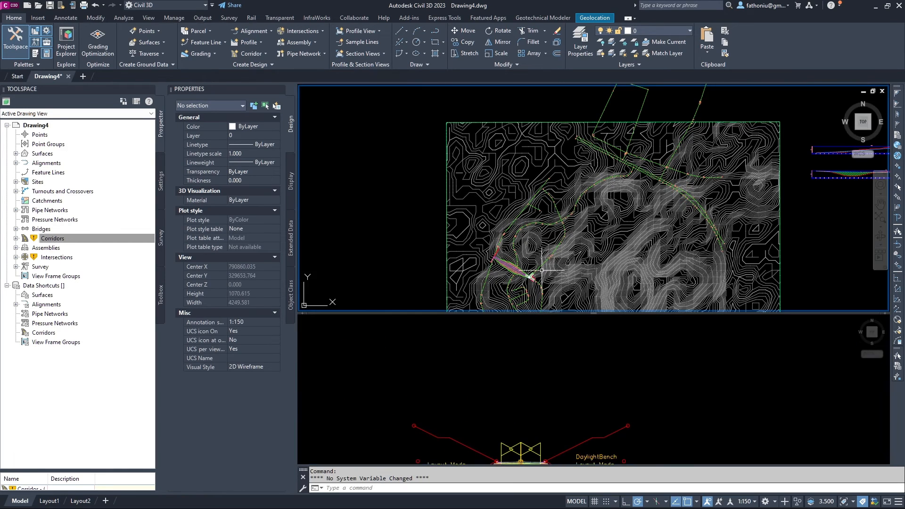
scroll(535, 270, "up", 2)
scroll(535, 270, "up", 2)
scroll(572, 157, "down", 2)
middle_click_drag(566, 187, 508, 193)
scroll(520, 230, "up", 2)
scroll(481, 232, "up", 5)
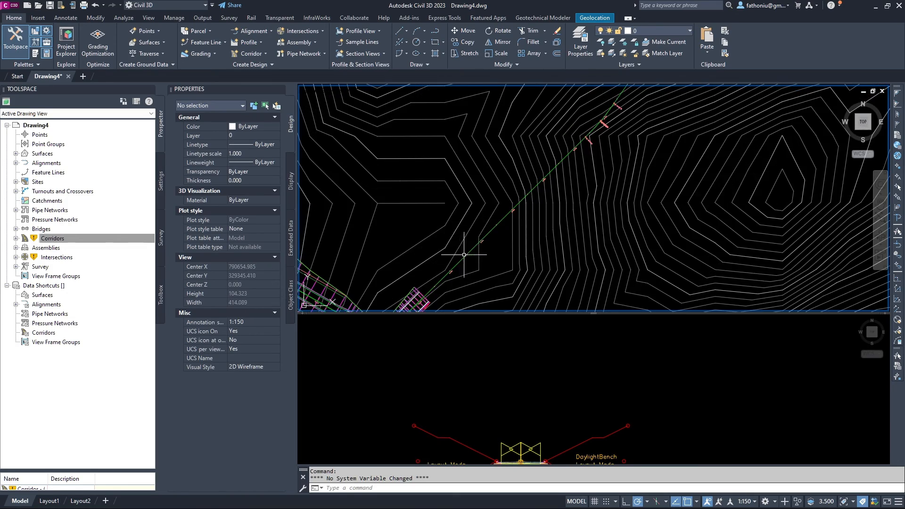
middle_click_drag(467, 255, 465, 189)
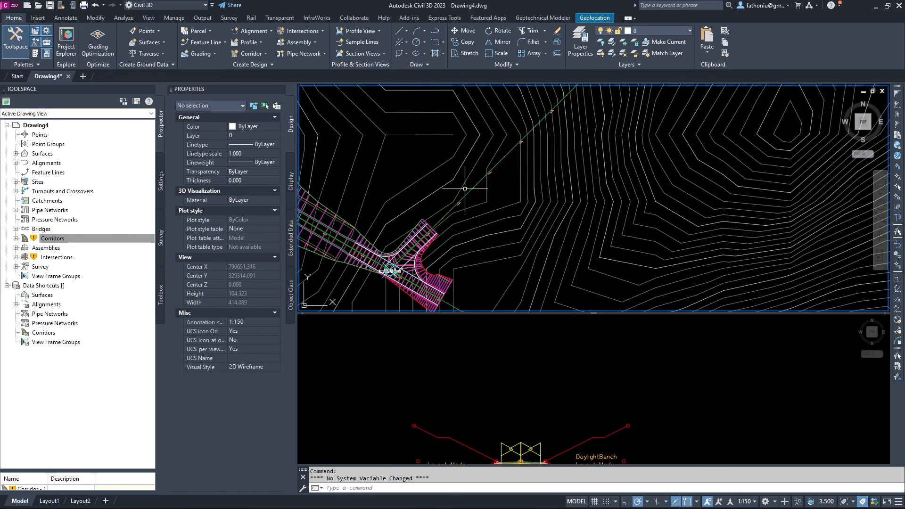
left_click(422, 225)
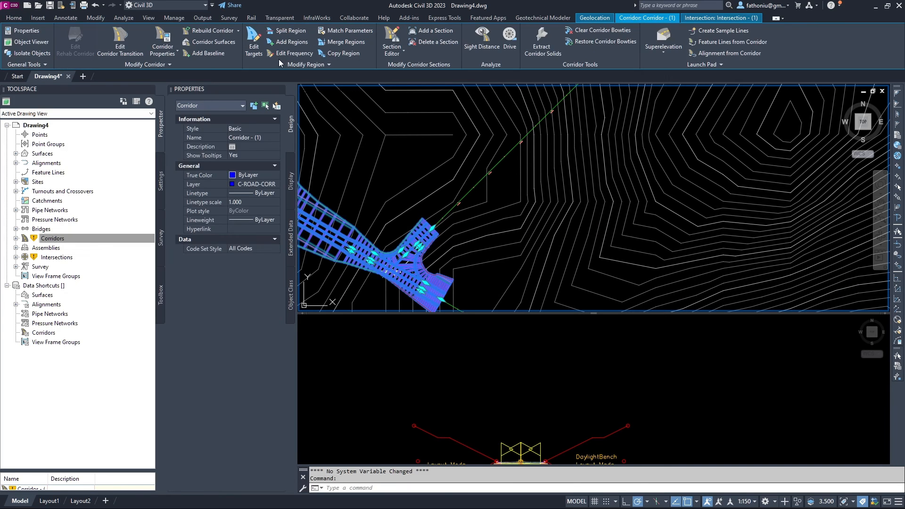
Add a corridor baseline on alignment 244 using profile 244.
left_click(213, 55)
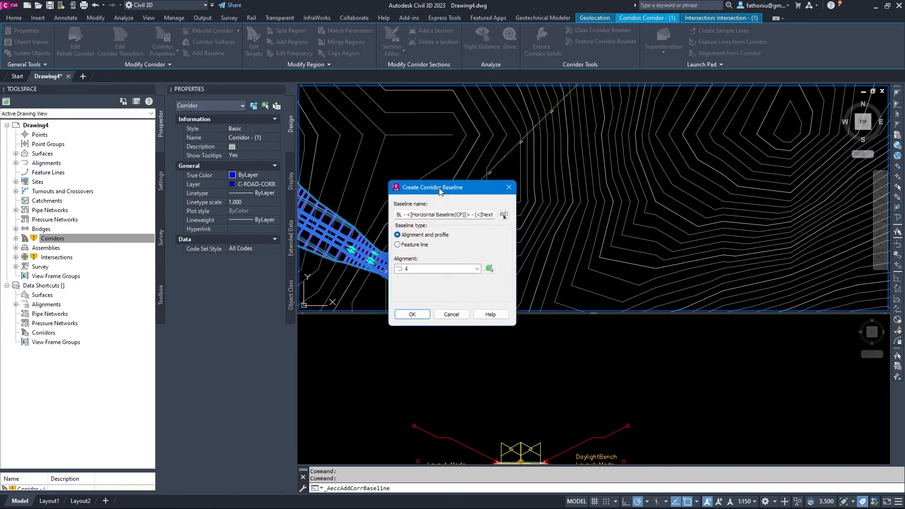
left_click(490, 269)
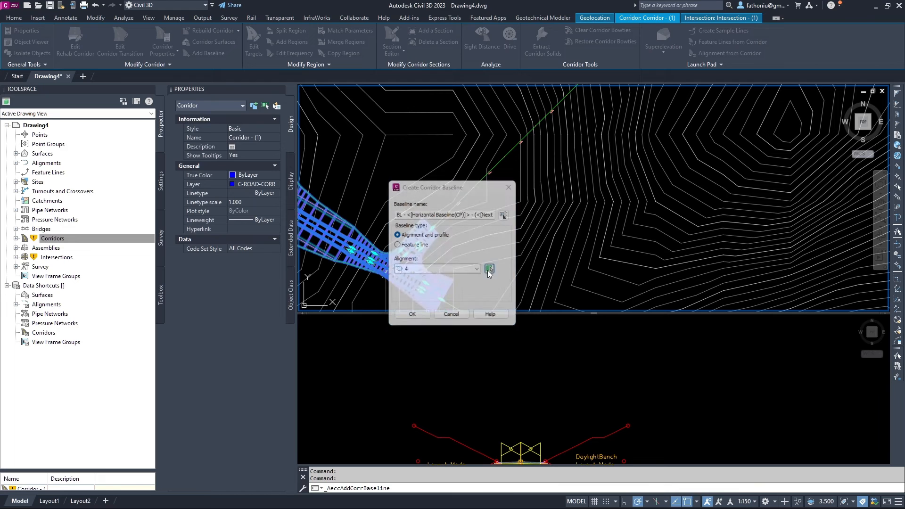
left_click(471, 188)
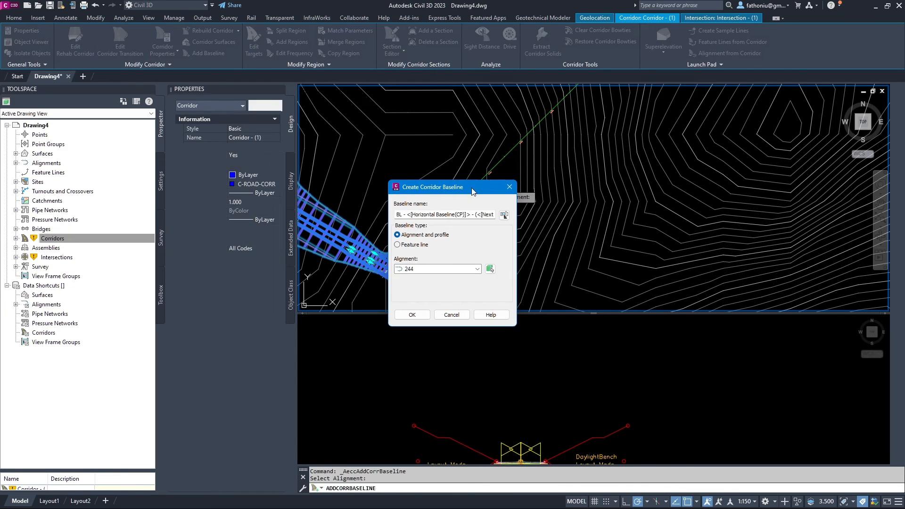
left_click(413, 315)
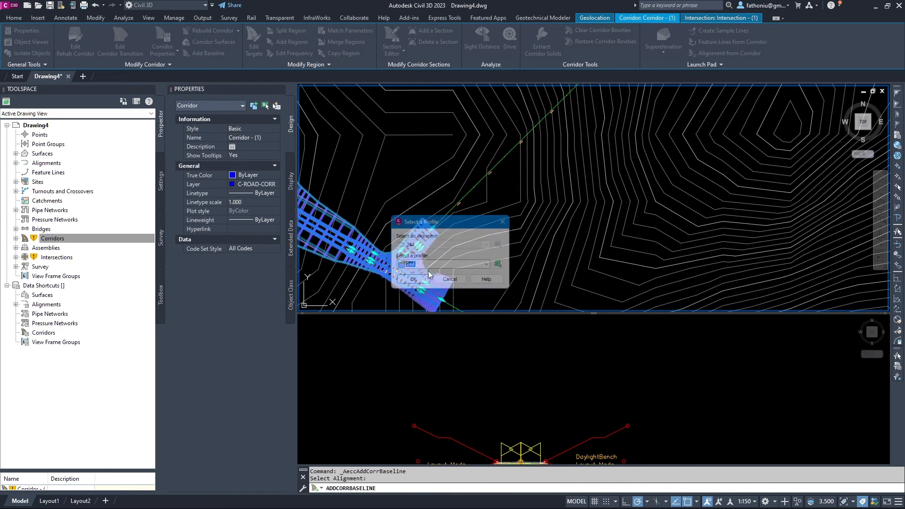
left_click(422, 281)
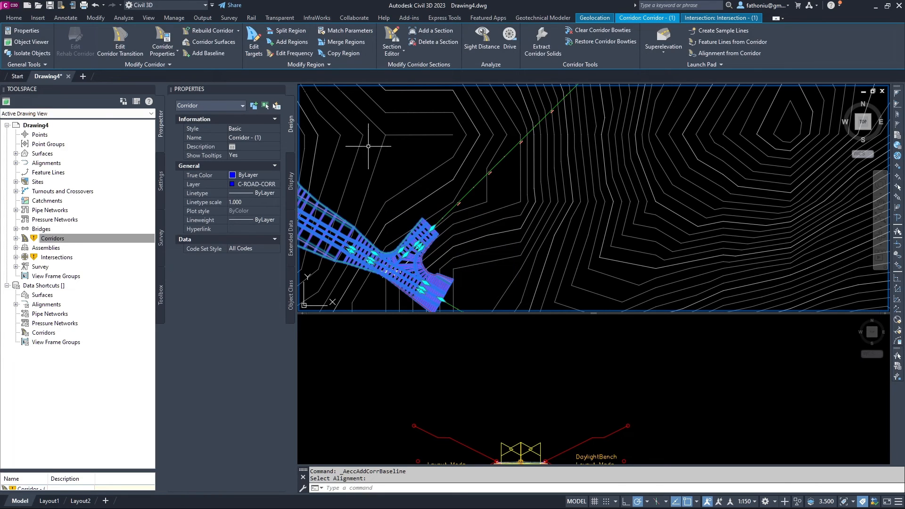
Start a region on baseline BL - 244 - (4) between stations 0+476.83 and 0+000.00.
left_click(297, 43)
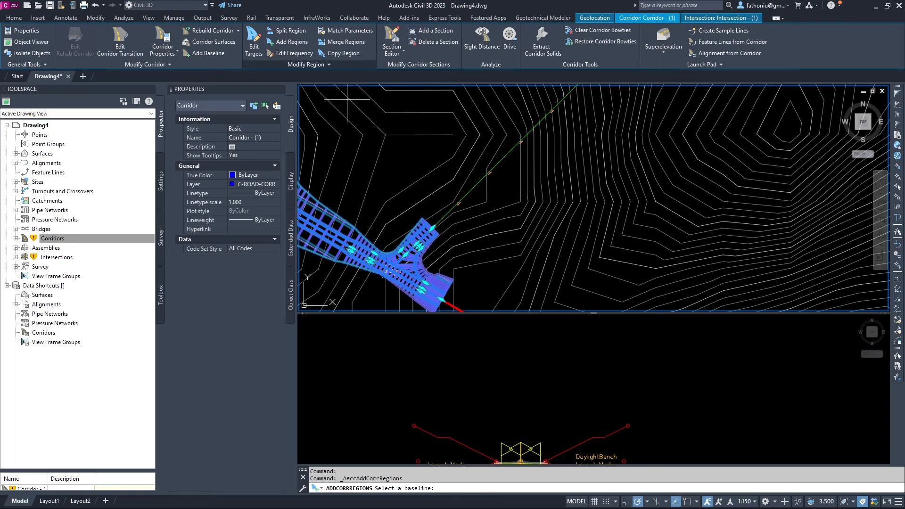
left_click(434, 214)
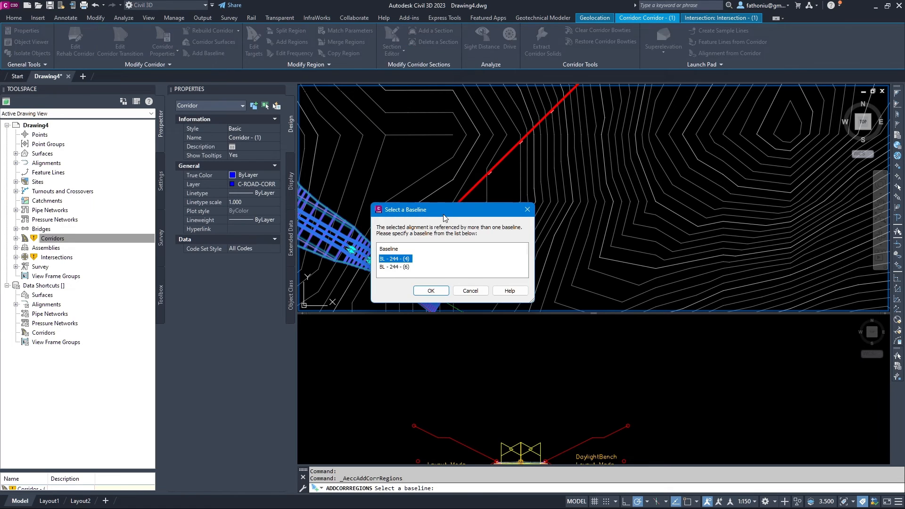
left_click(437, 292)
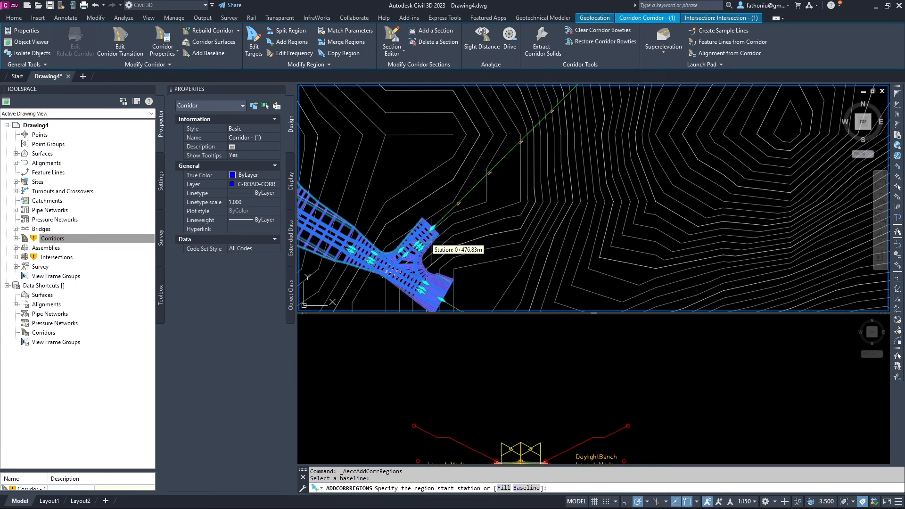
scroll(431, 244, "up", 5)
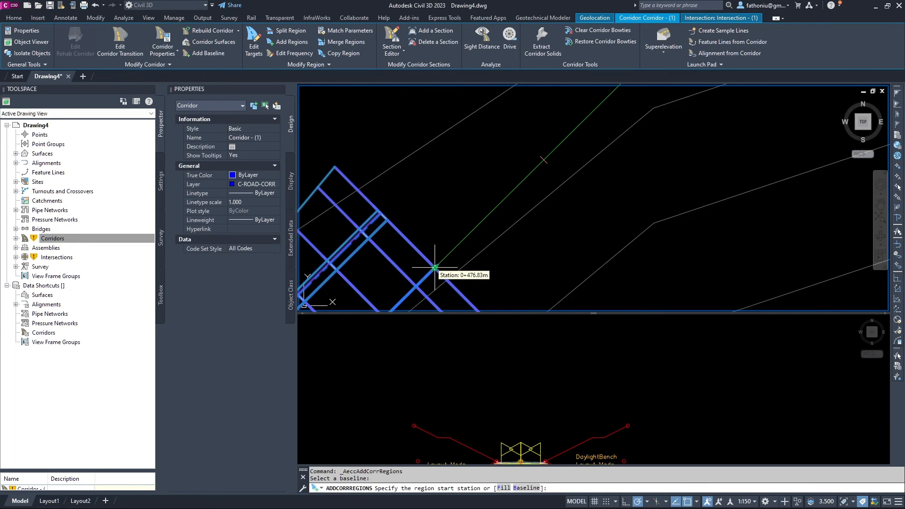
left_click(435, 267)
scroll(468, 231, "down", 10)
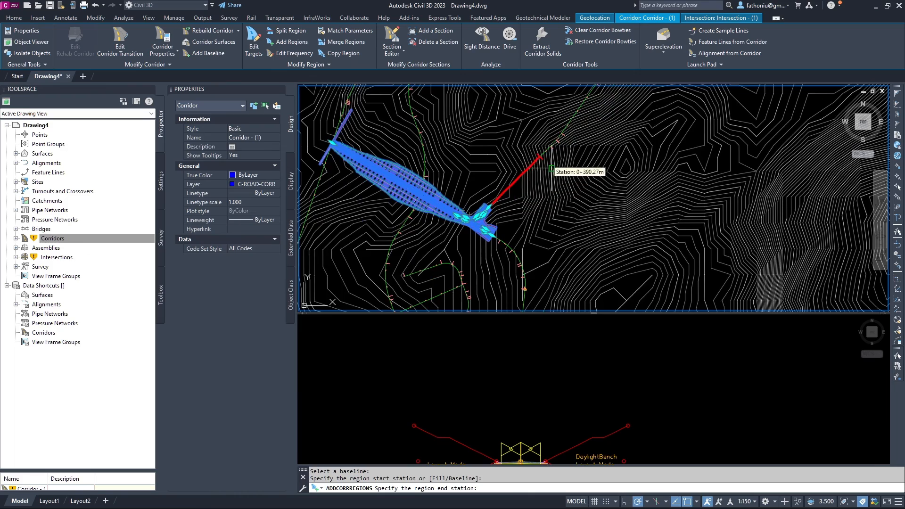
middle_click_drag(551, 165, 424, 301)
scroll(472, 188, "up", 8)
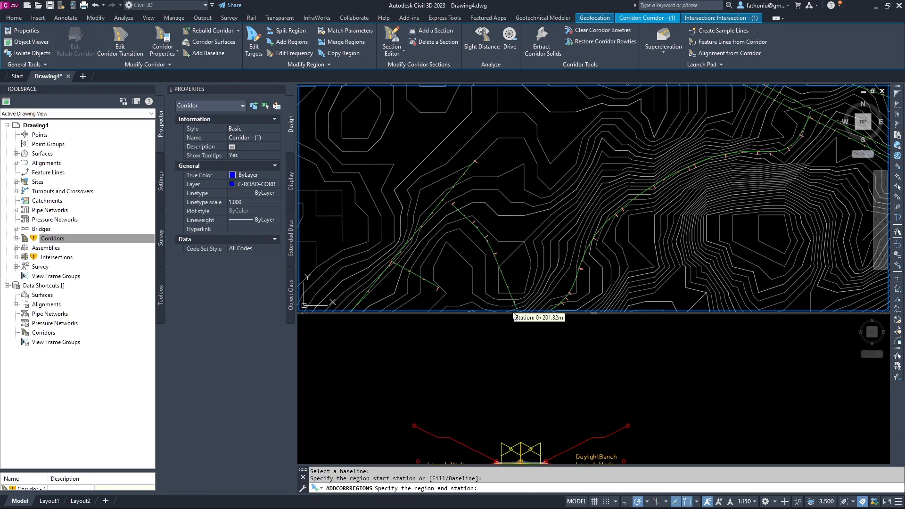
scroll(464, 215, "up", 6)
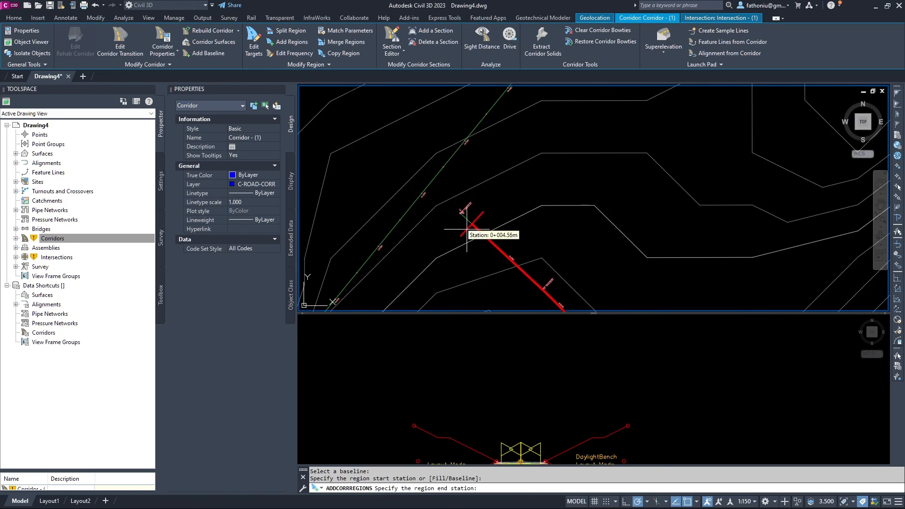
scroll(440, 190, "up", 4)
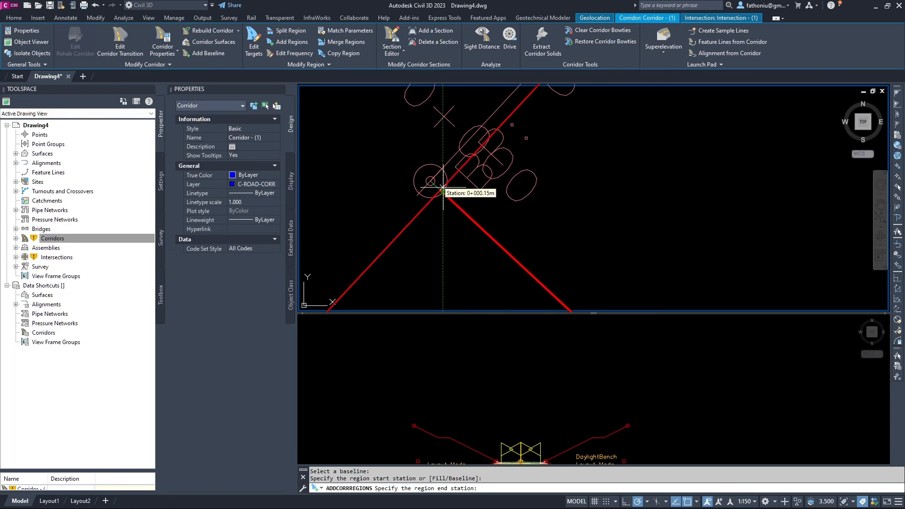
left_click(431, 181)
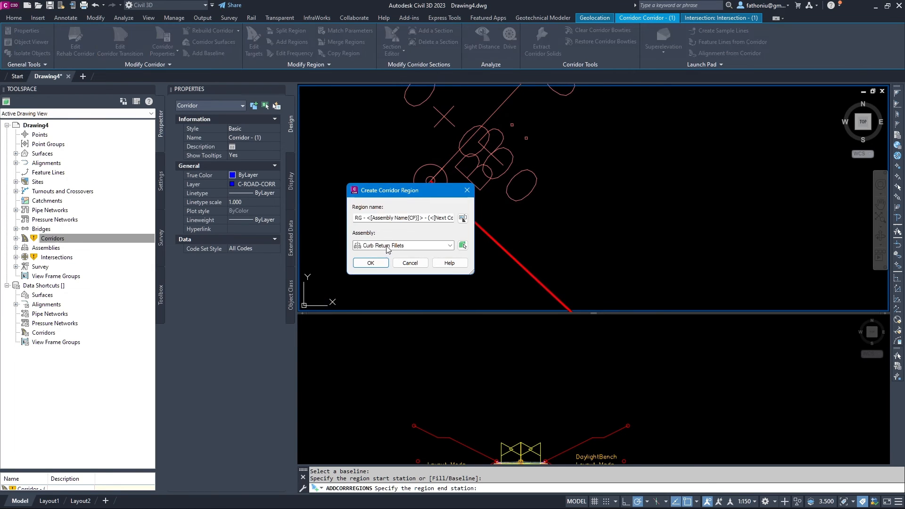
Assign assembly PRFS 244_246 to the region, targeting AIW_Existing_Ground for all surfaces.
left_click(387, 245)
left_click(388, 263)
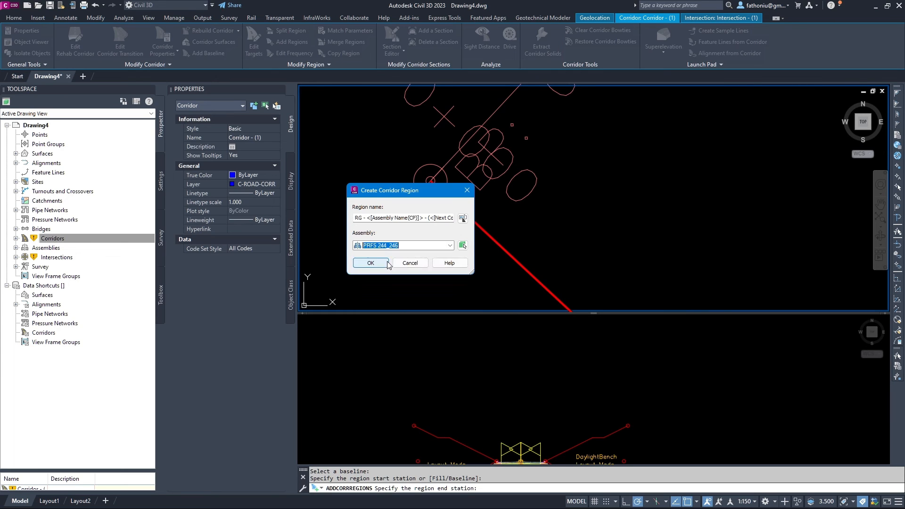
left_click(388, 263)
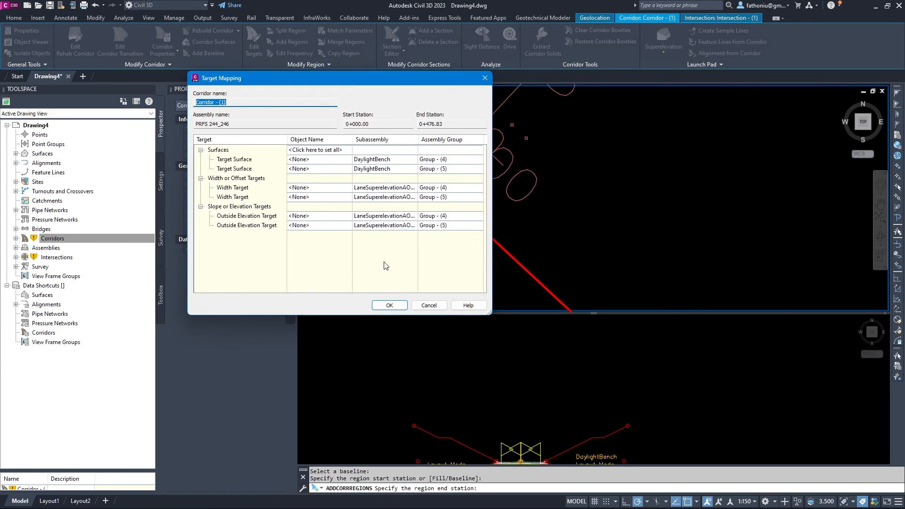
left_click(332, 149)
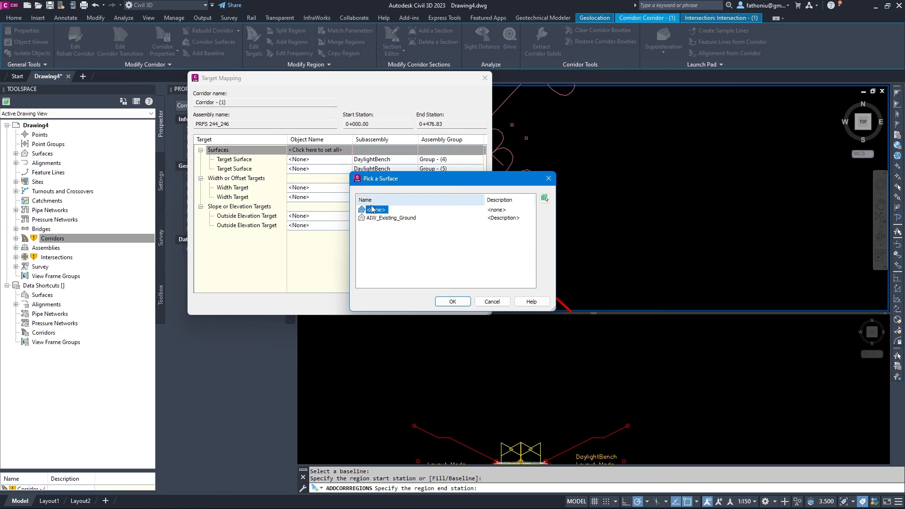
left_click(378, 219)
left_click(452, 302)
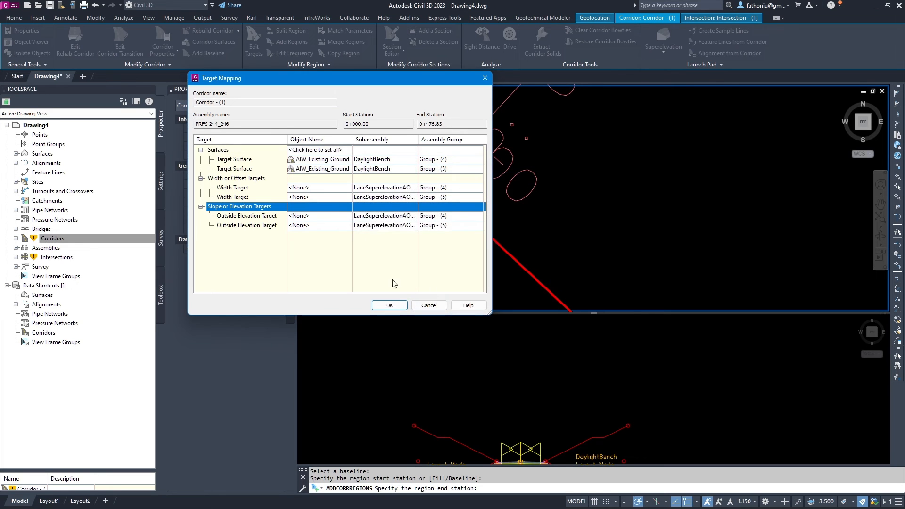
left_click(387, 308)
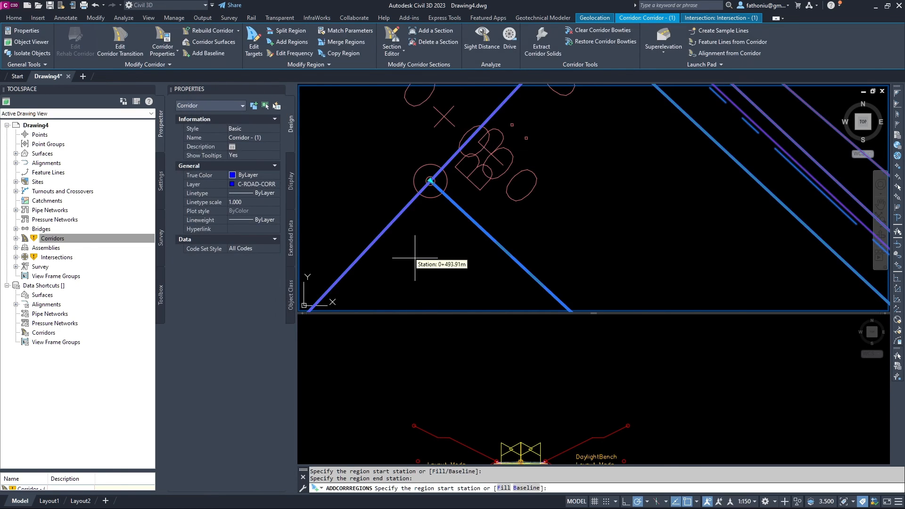
Set the curved region's frequency to 10 m along tangents, curves and spirals.
scroll(449, 229, "down", 10)
middle_click_drag(490, 256, 424, 104)
scroll(472, 170, "down", 2)
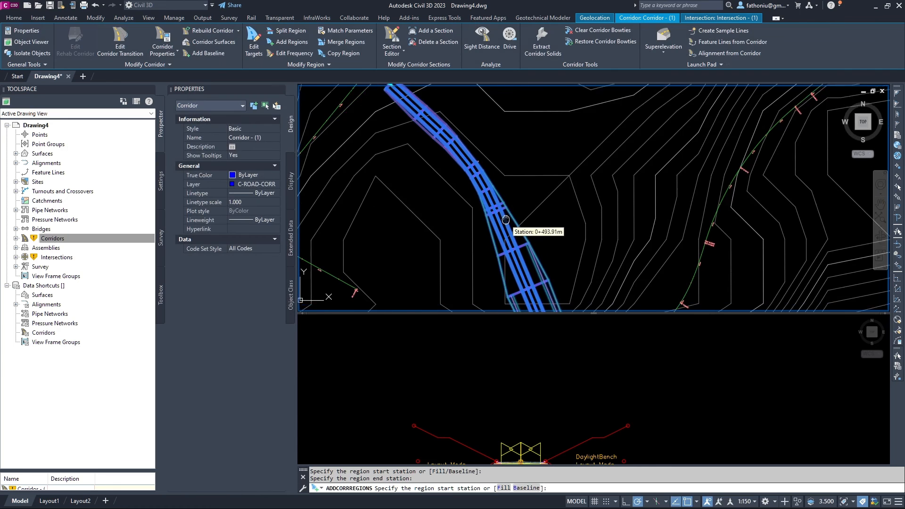
middle_click_drag(503, 213, 459, 127)
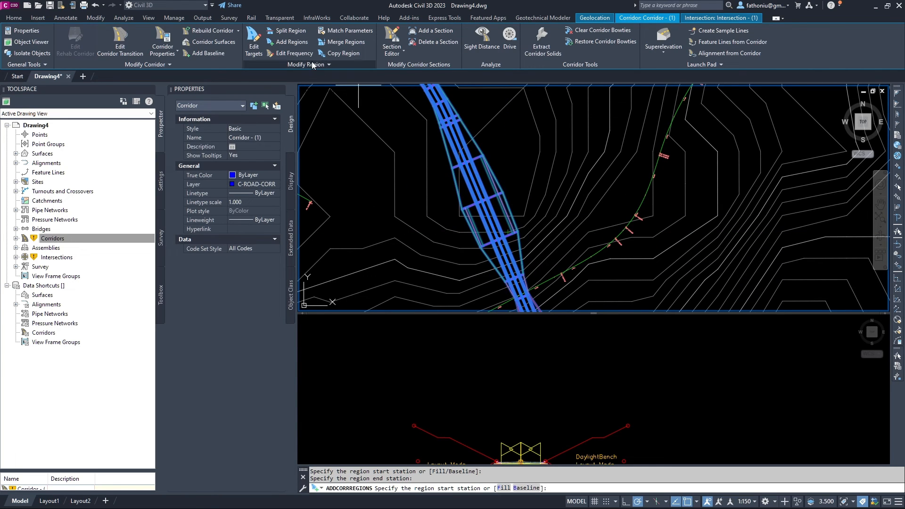
left_click(284, 53)
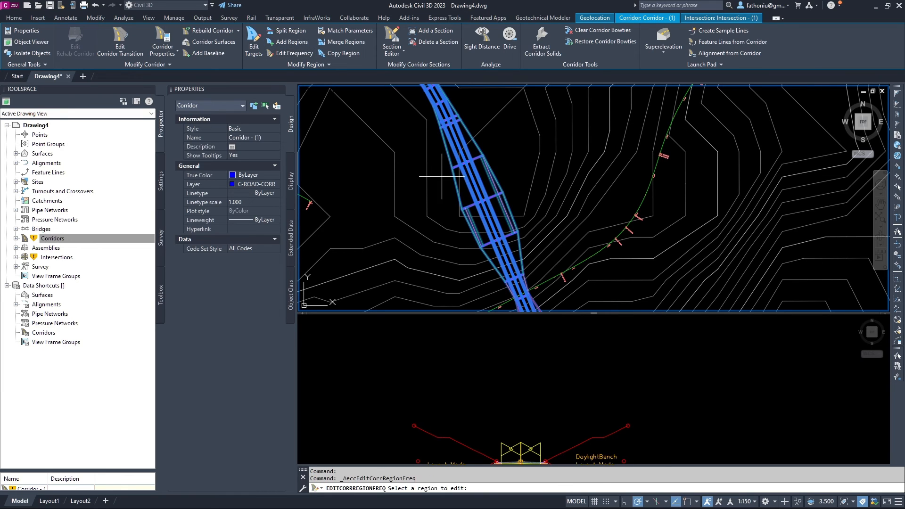
left_click(436, 181)
left_click(244, 136)
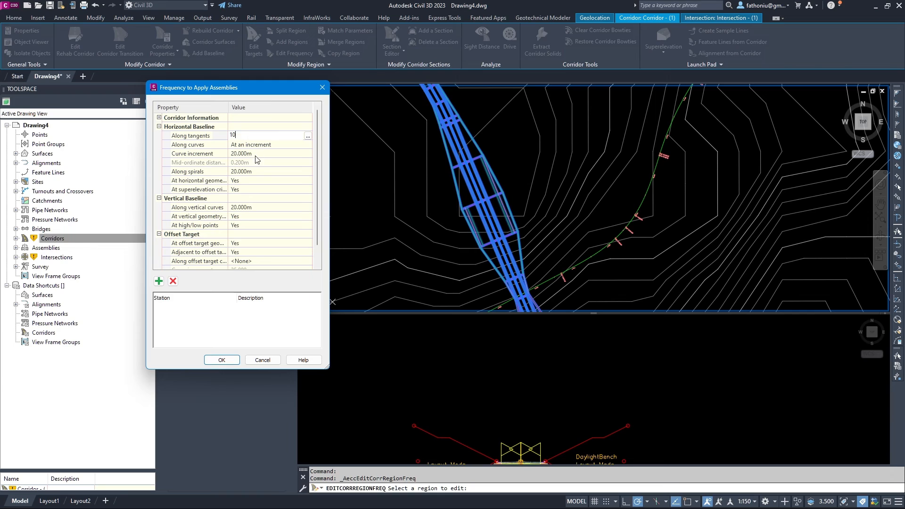
left_click(254, 154)
left_click(252, 171)
type("10")
left_click(227, 359)
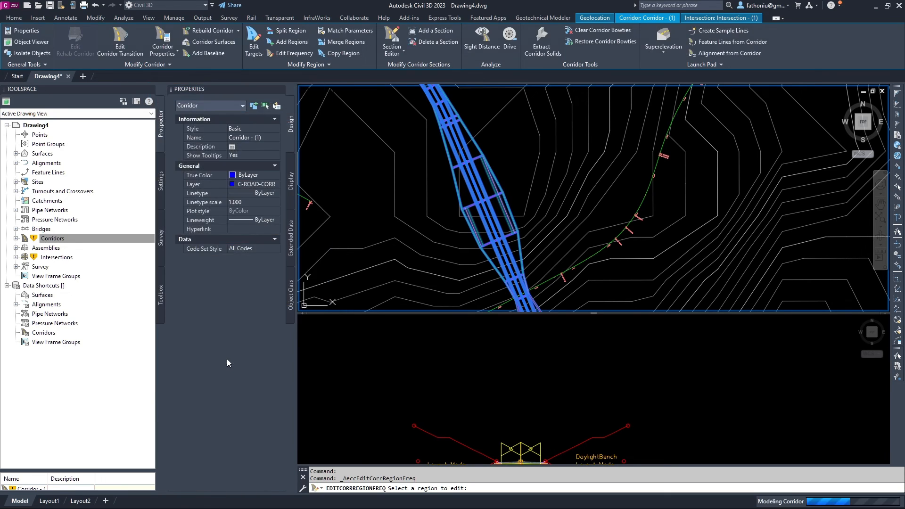
scroll(411, 206, "down", 5)
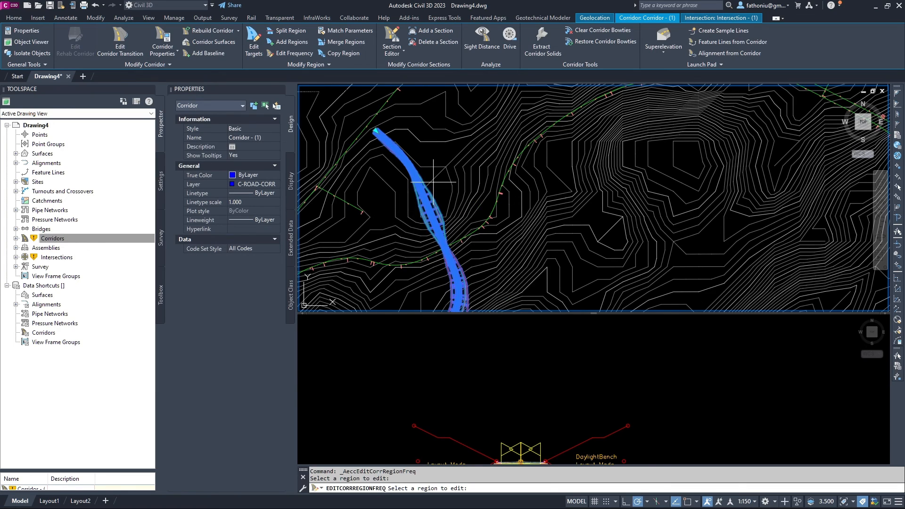
scroll(433, 182, "up", 4)
middle_click_drag(434, 182, 507, 187)
scroll(508, 188, "down", 4)
middle_click_drag(525, 217, 471, 110)
middle_click_drag(481, 189, 513, 217)
scroll(488, 135, "up", 2)
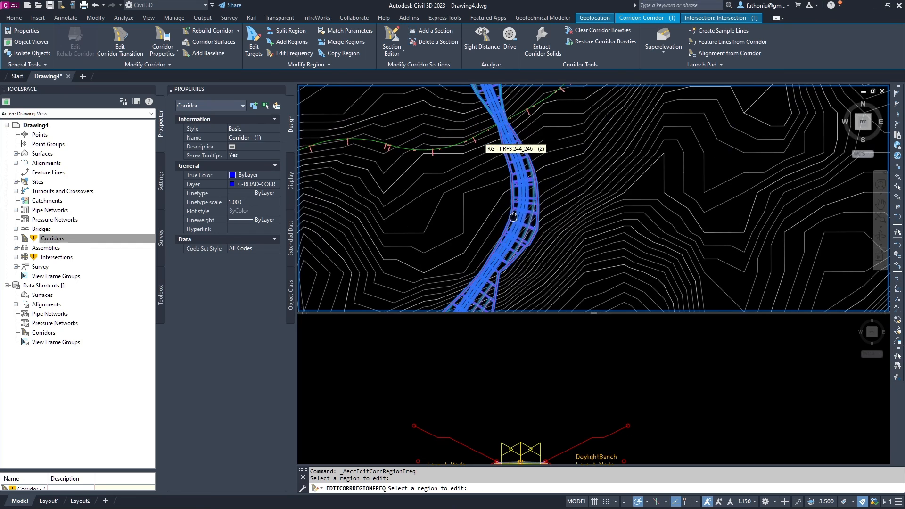
scroll(514, 217, "down", 2)
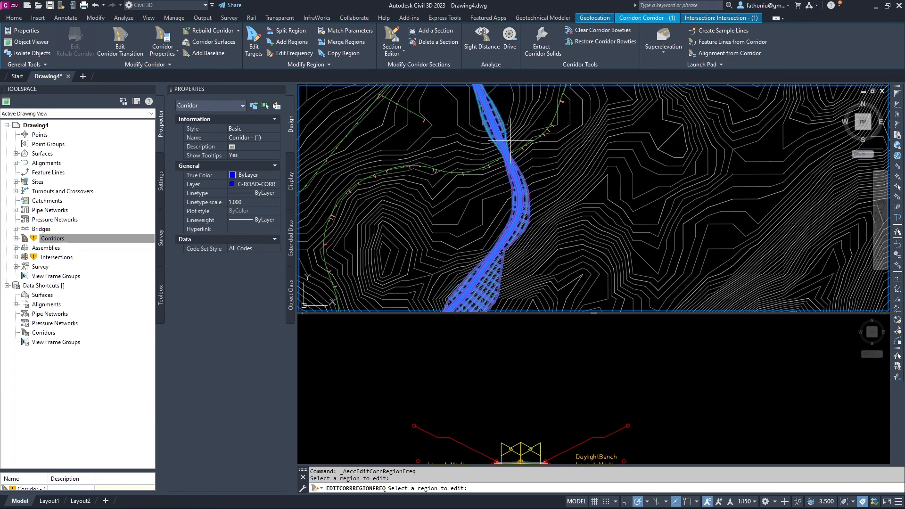
scroll(509, 142, "up", 2)
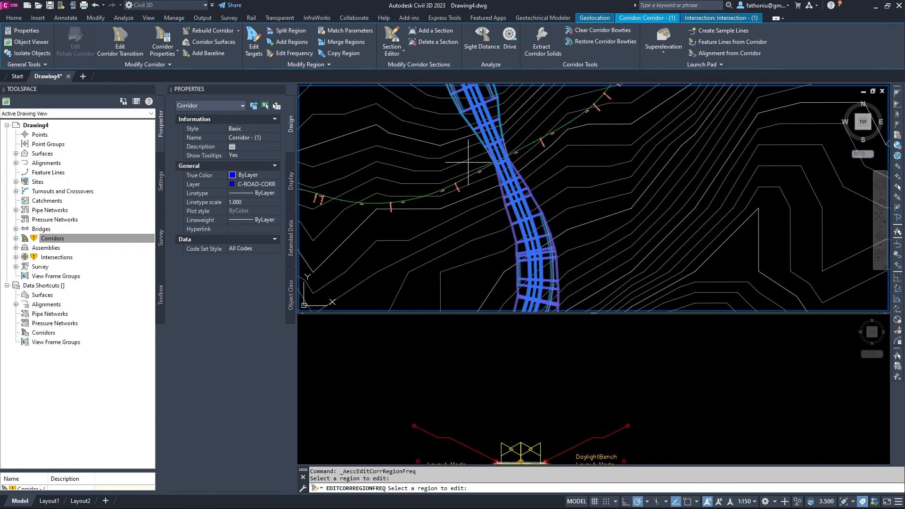
scroll(495, 158, "up", 2)
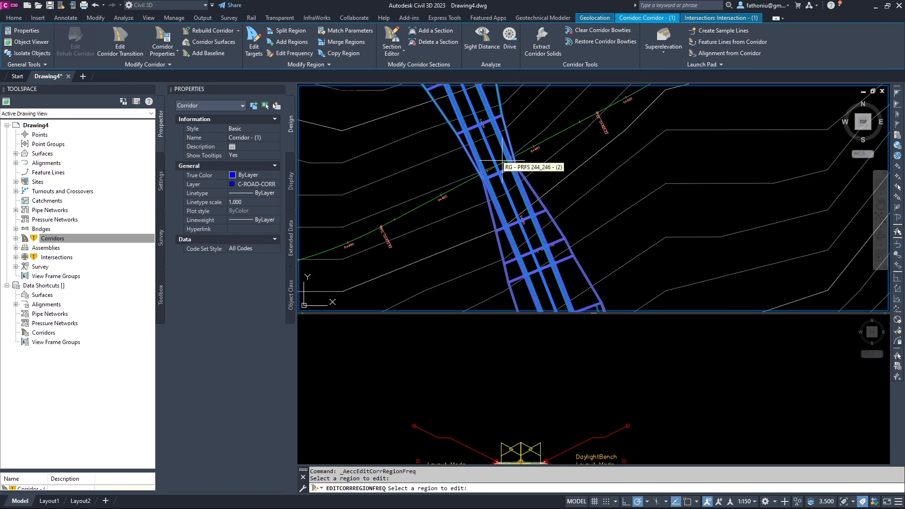
scroll(496, 162, "down", 4)
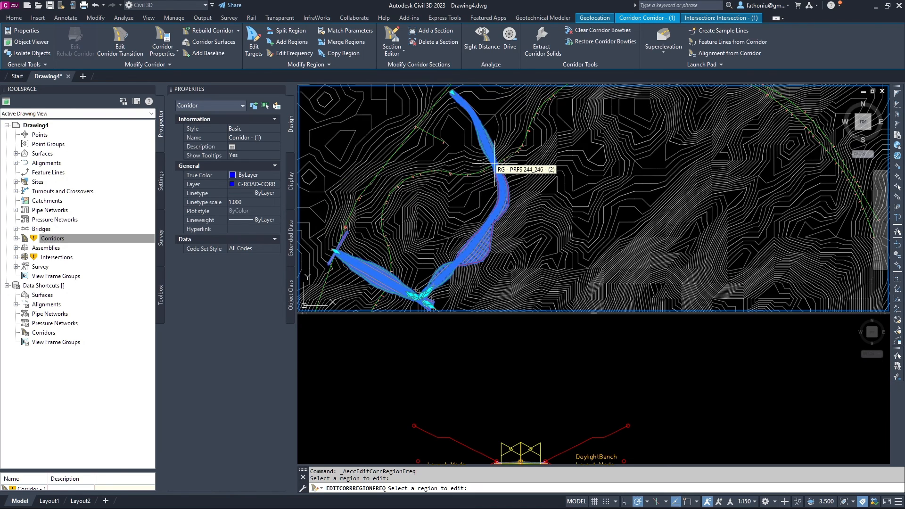
middle_click_drag(476, 207, 561, 108)
middle_click_drag(542, 214, 518, 161)
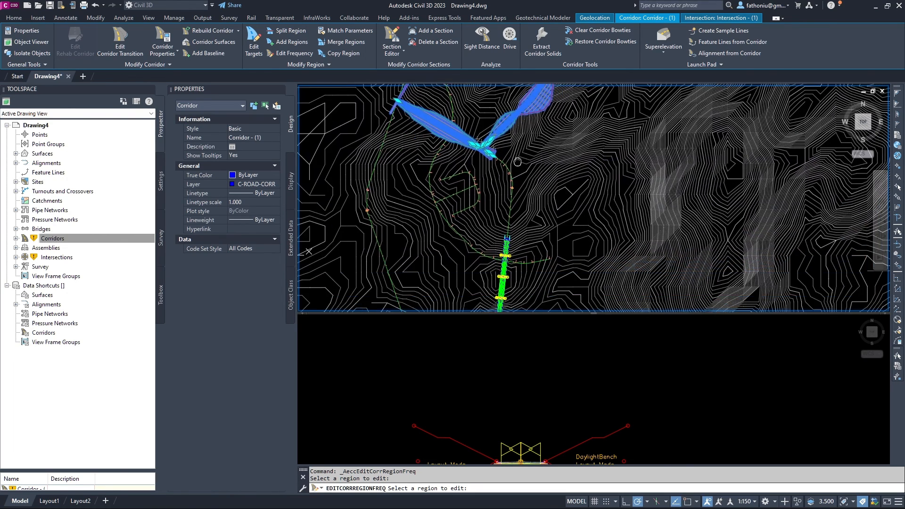
scroll(512, 161, "up", 3)
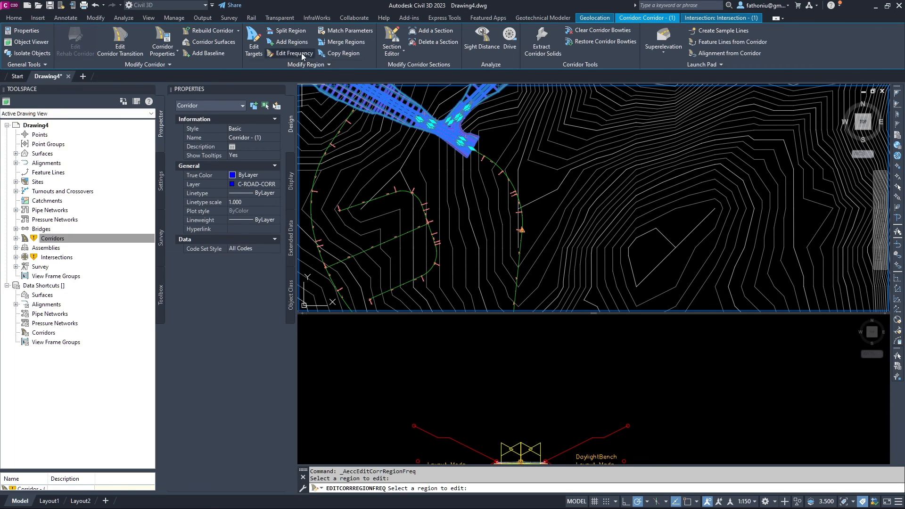
Add a corridor baseline on alignment 246 using profile 246.
left_click(215, 53)
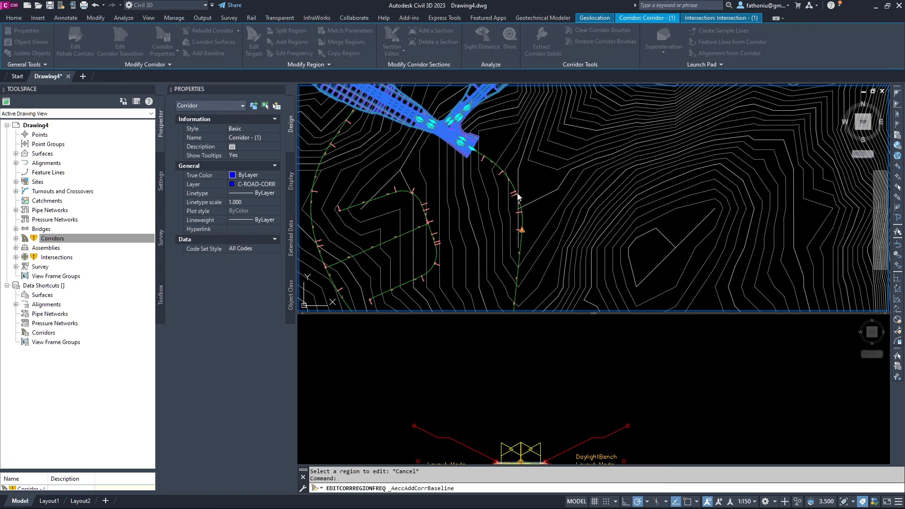
left_click(491, 270)
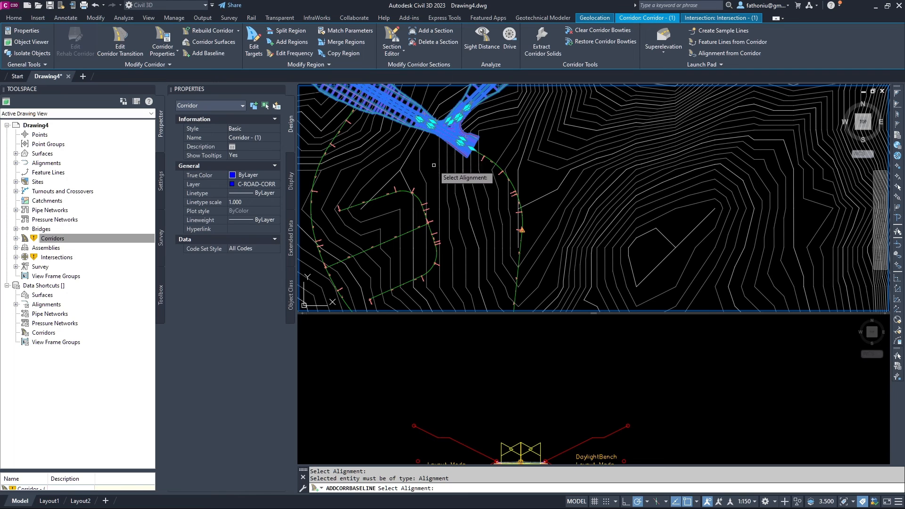
scroll(507, 172, "up", 3)
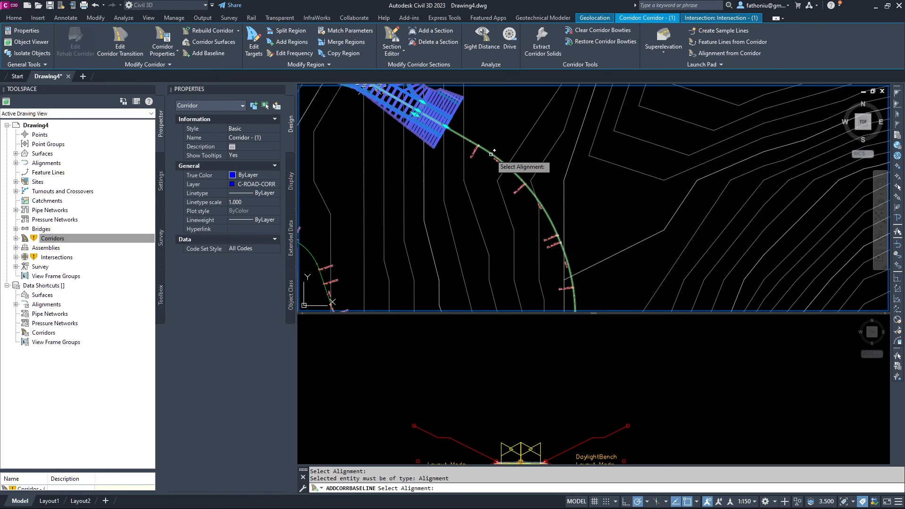
left_click(493, 154)
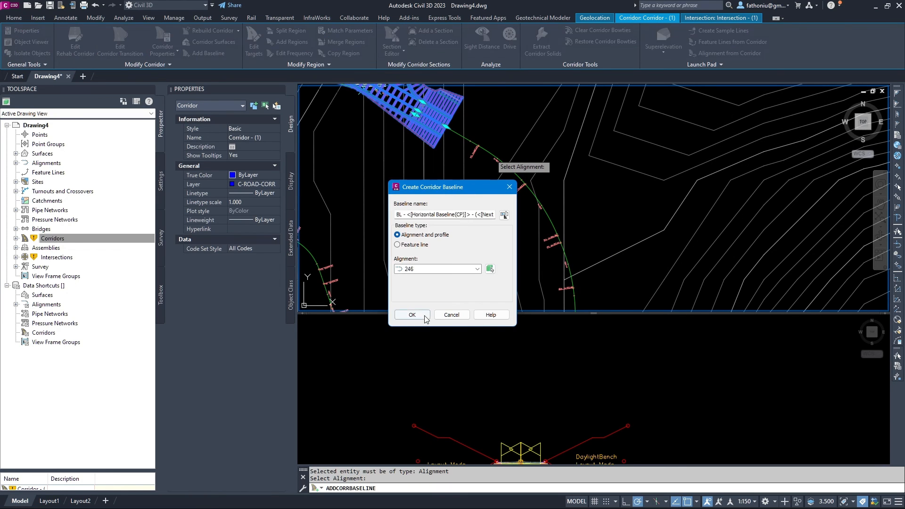
left_click(425, 316)
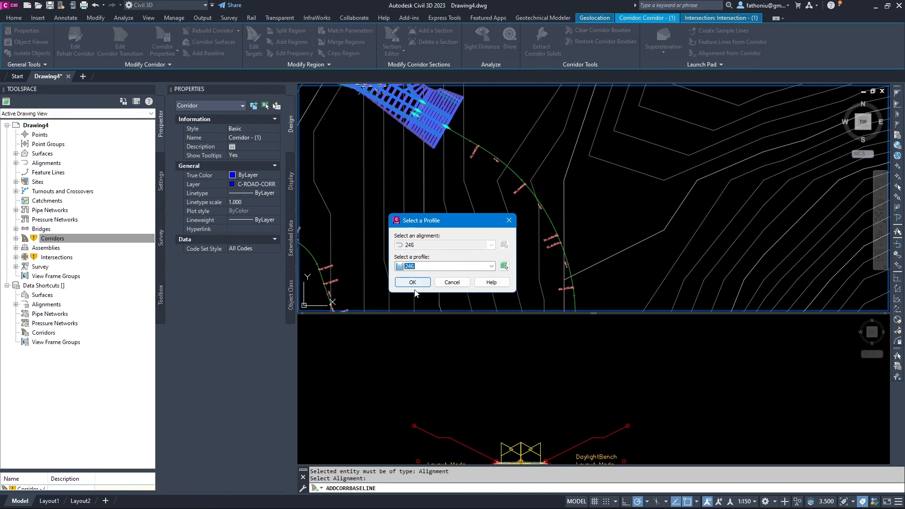
left_click(413, 283)
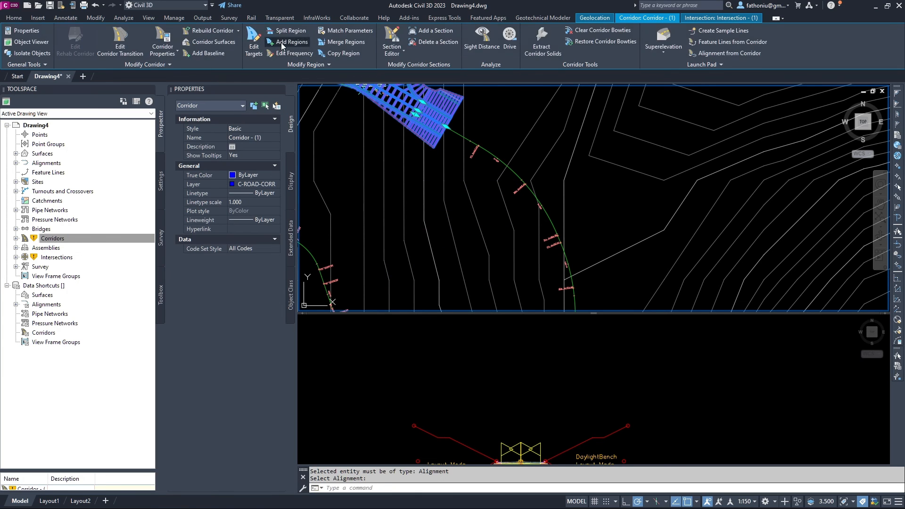
Choose baseline BL - 246 - (3) for a new corridor region.
left_click(282, 42)
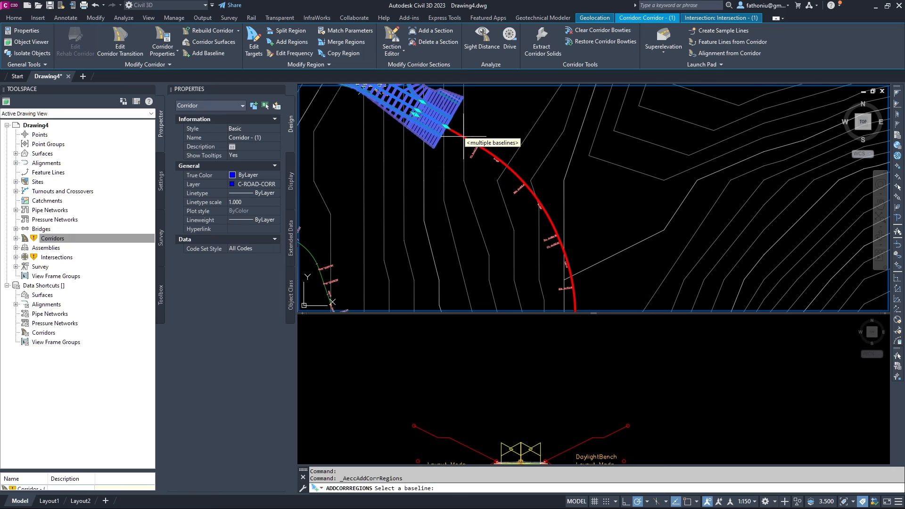
key("Escape")
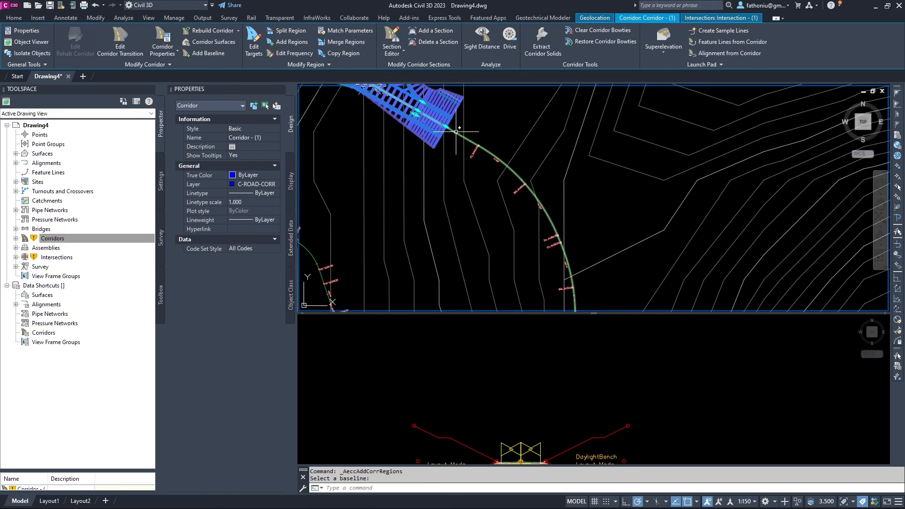
left_click(295, 43)
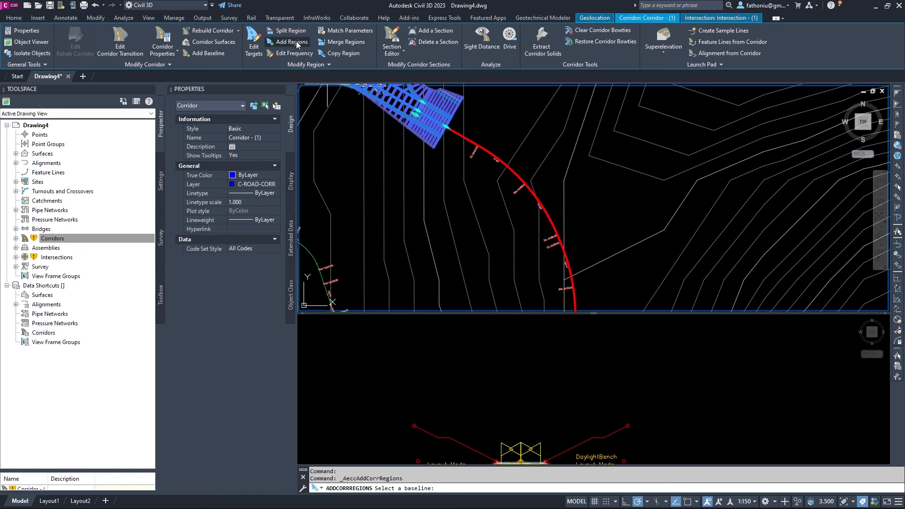
left_click(466, 141)
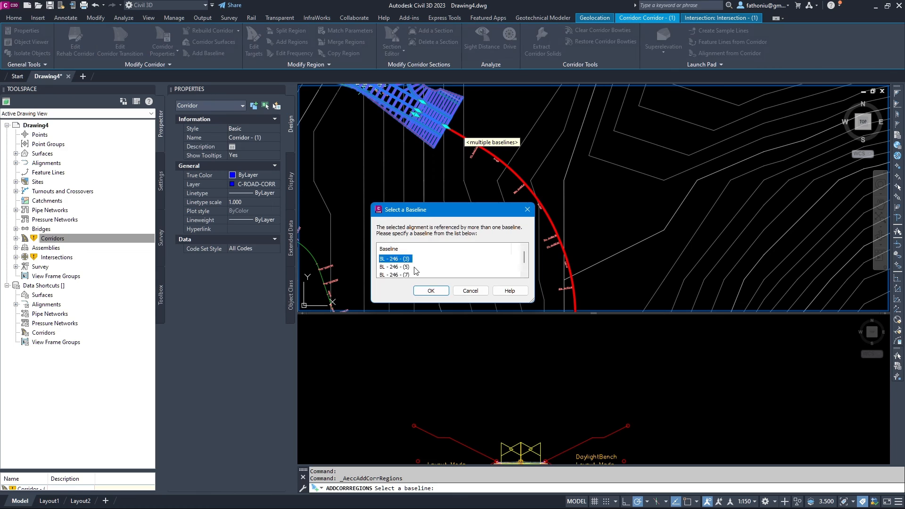
left_click(430, 291)
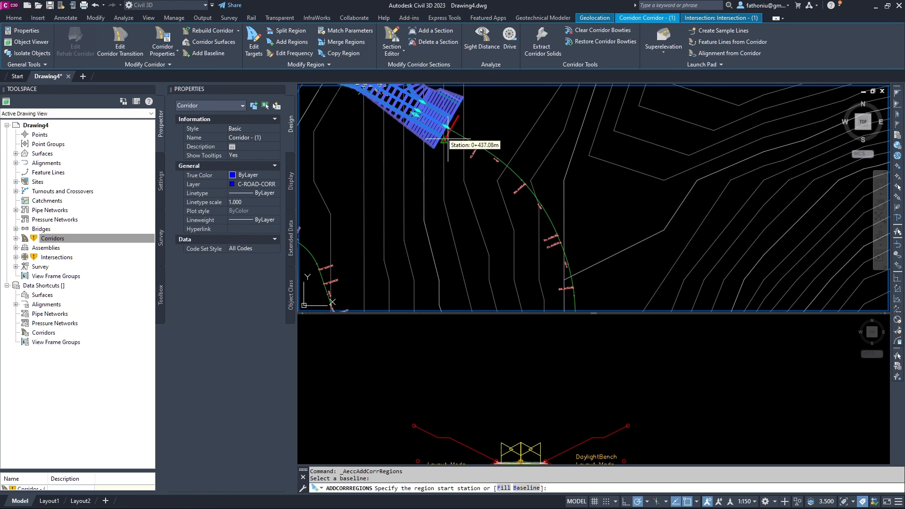
scroll(448, 133, "up", 3)
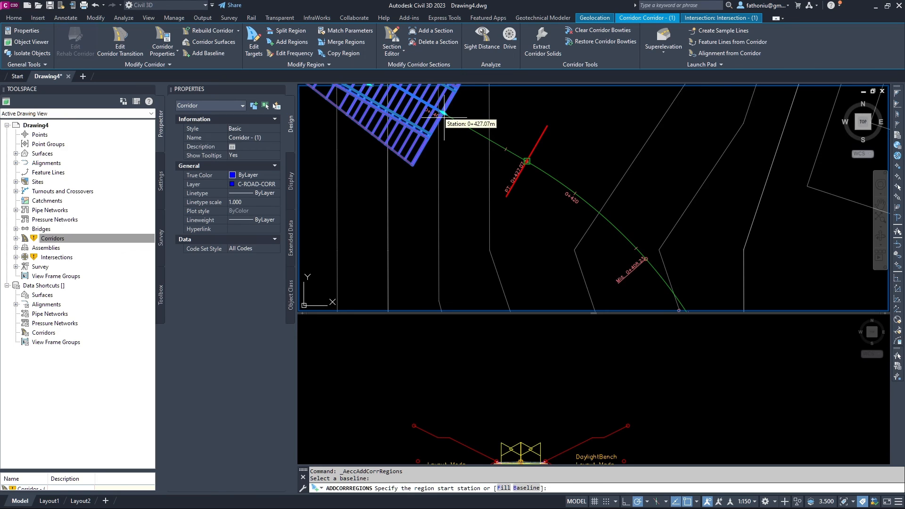
scroll(436, 111, "up", 4)
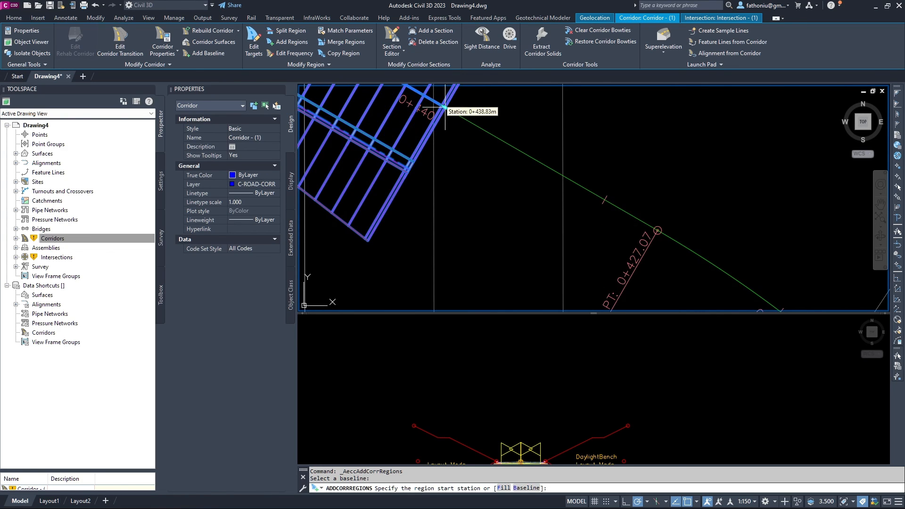
Turn off Center snap and pick the region start at station 0+438.83m.
left_click(696, 501)
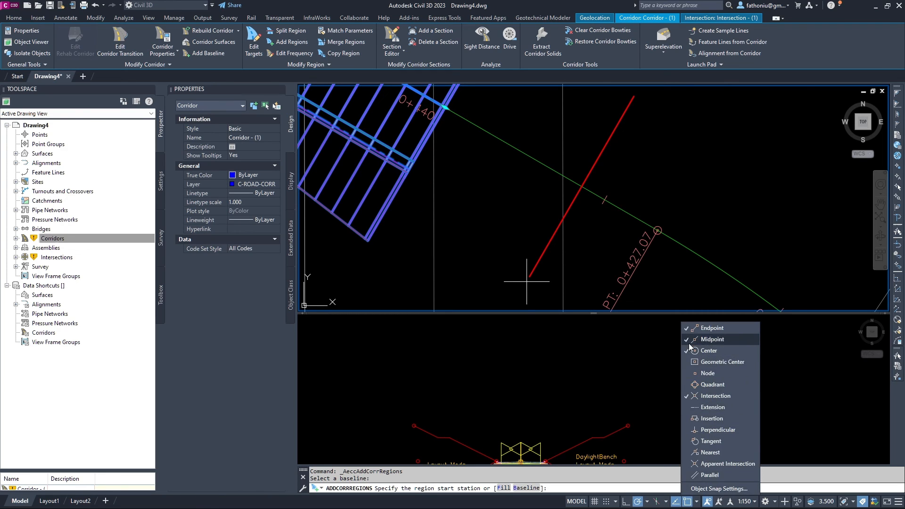
left_click(706, 351)
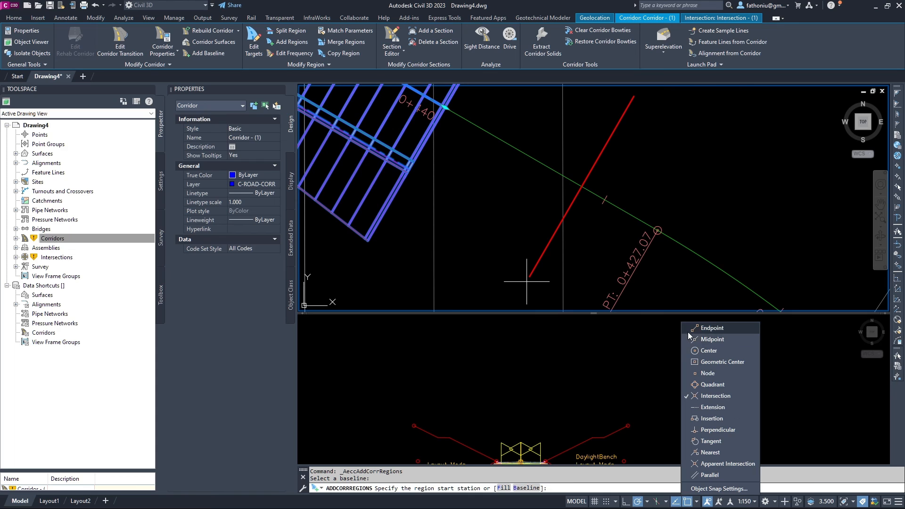
scroll(465, 125, "up", 3)
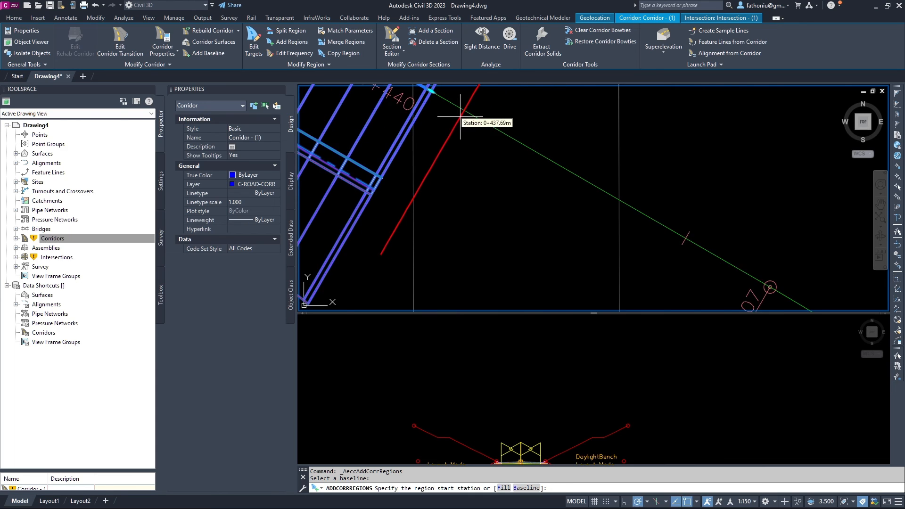
scroll(460, 116, "up", 2)
middle_click_drag(460, 116, 581, 338)
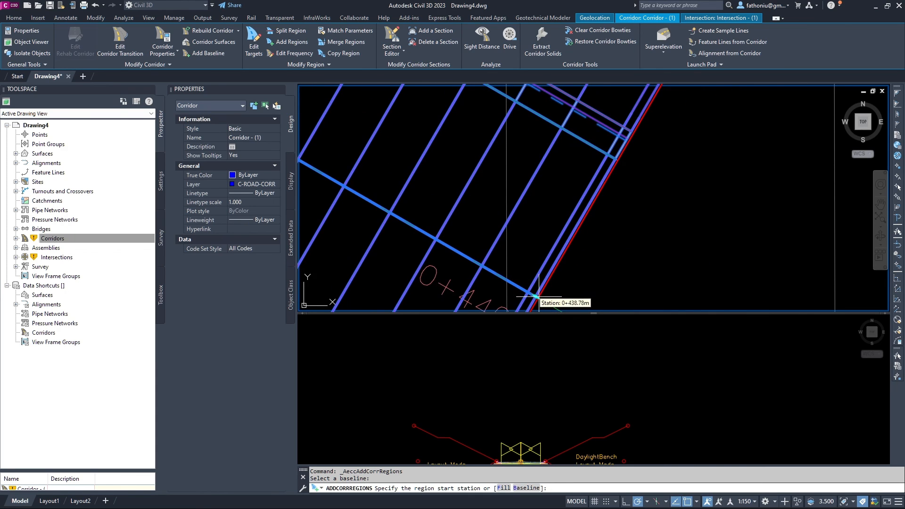
middle_click_drag(537, 297, 528, 171)
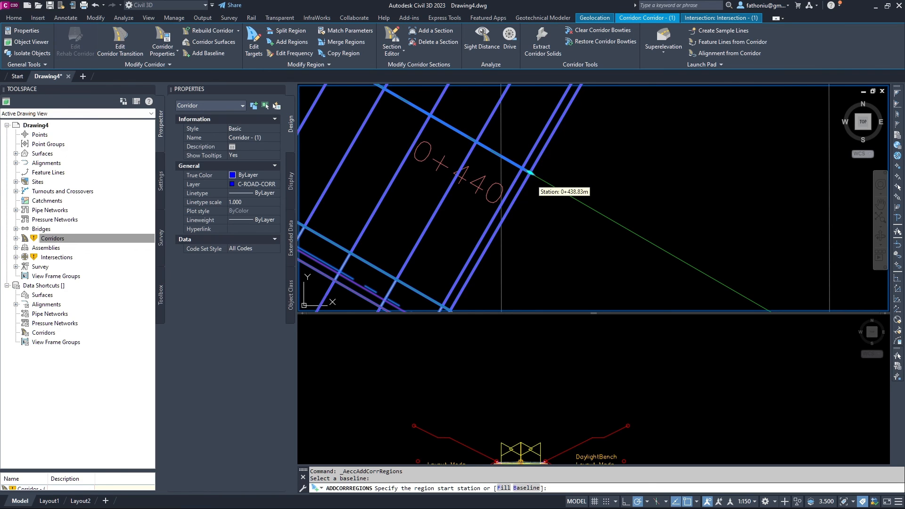
left_click(530, 172)
scroll(530, 172, "down", 5)
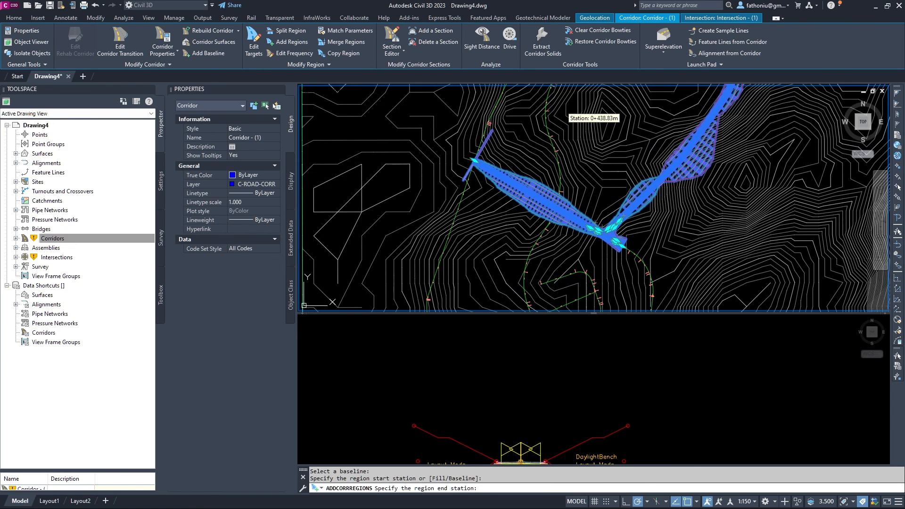
Turn on Endpoint snap and pick the region end station at 0+261.88.
scroll(627, 256, "up", 5)
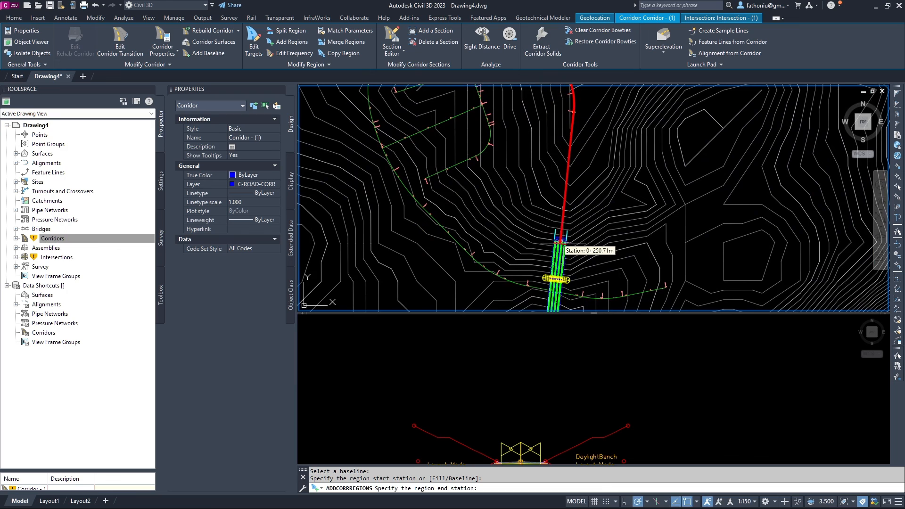
scroll(546, 226, "up", 4)
scroll(545, 226, "up", 2)
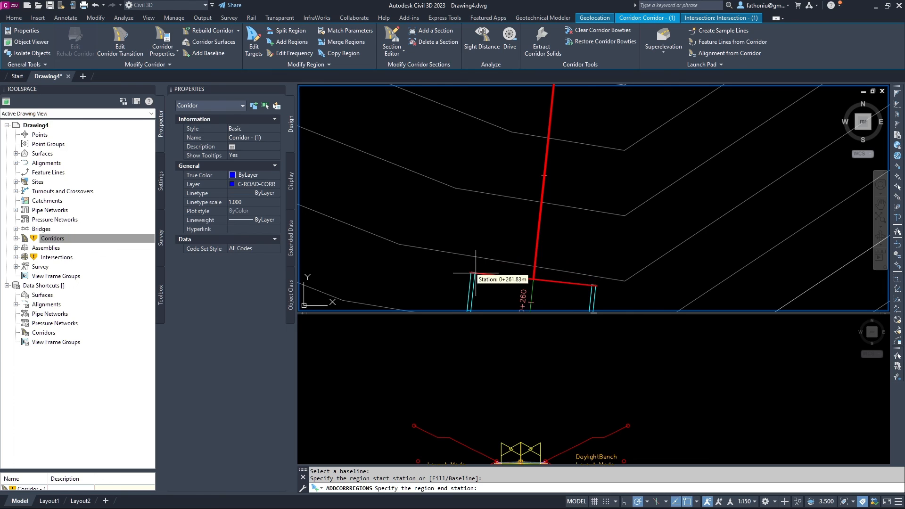
scroll(470, 271, "up", 2)
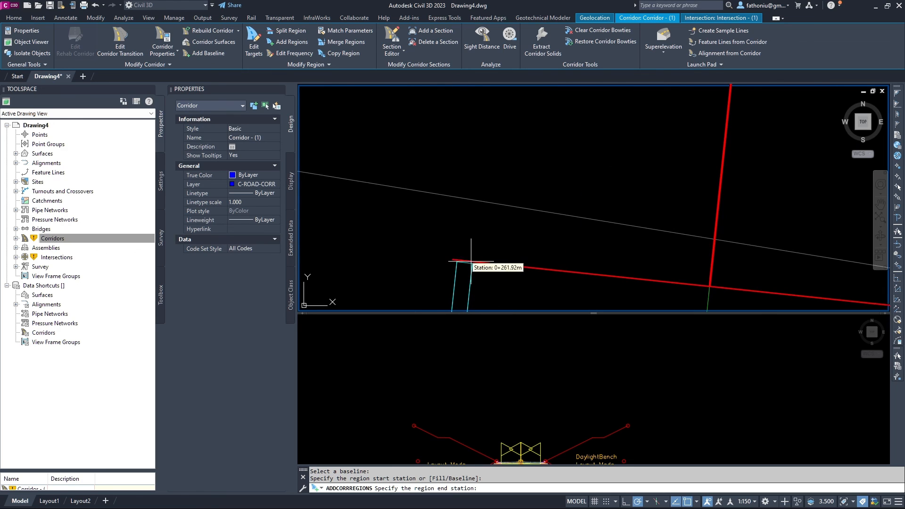
left_click(697, 502)
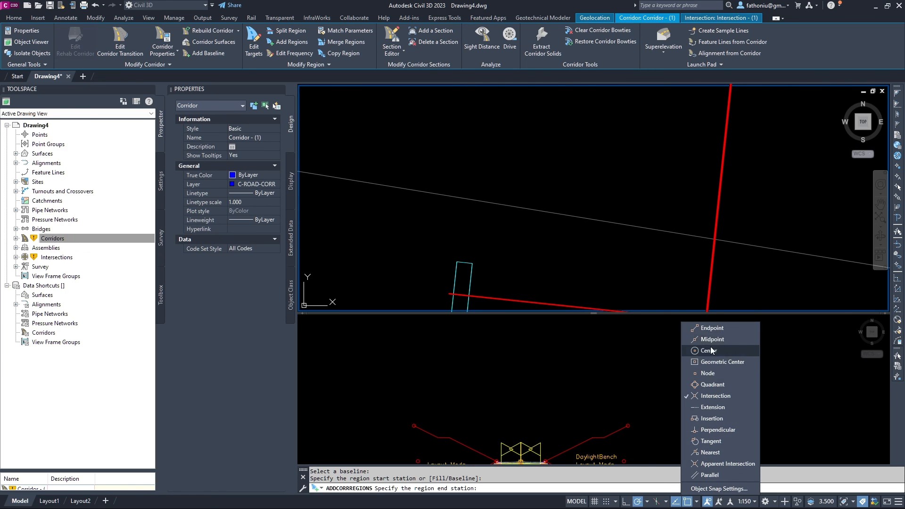
left_click(711, 328)
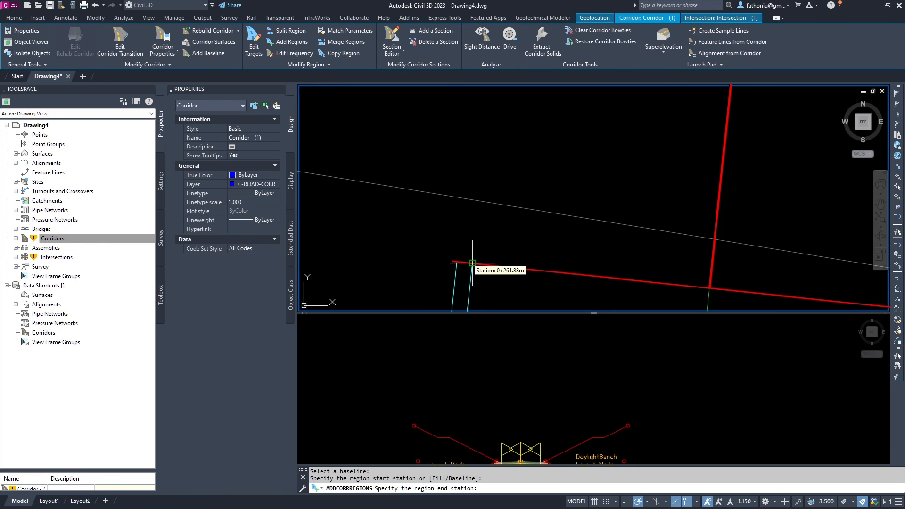
left_click(473, 263)
Assign assembly PRFS 244_246 to the region, targeting AIW_Existing_Ground for all surfaces.
left_click(441, 246)
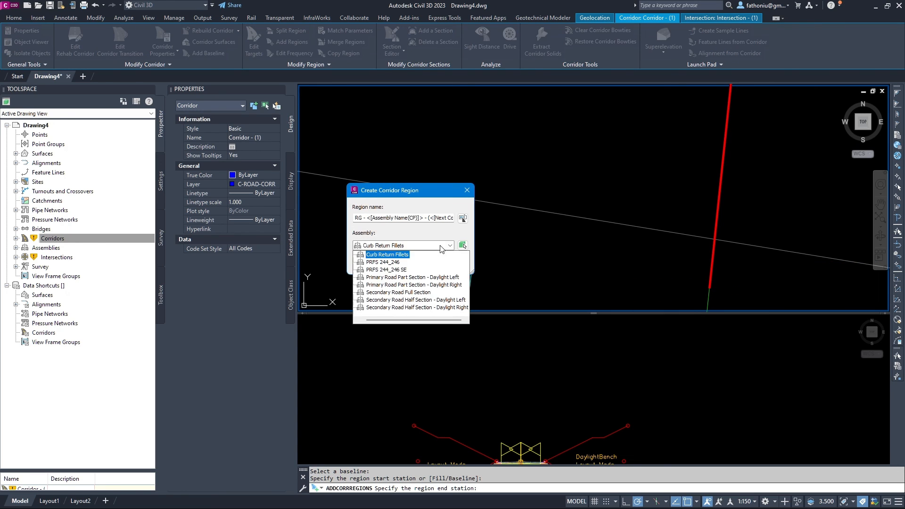
left_click(404, 262)
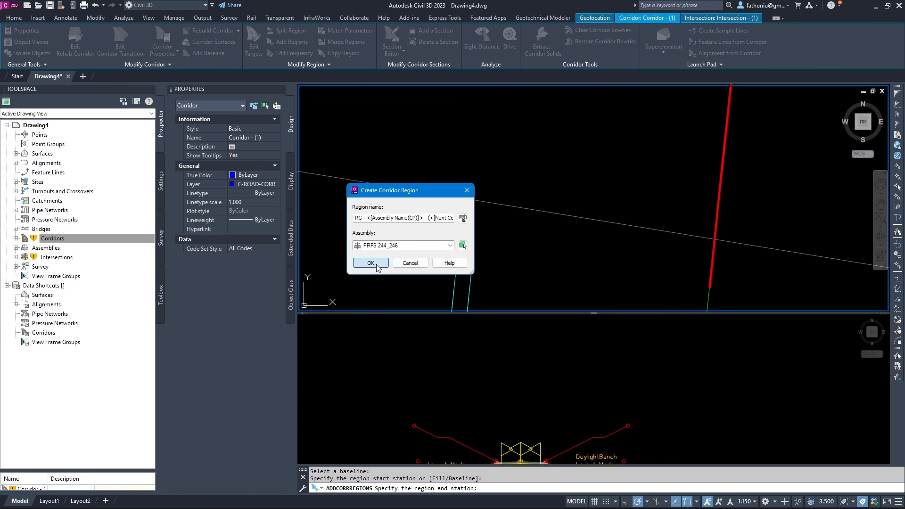
left_click(372, 262)
left_click(344, 150)
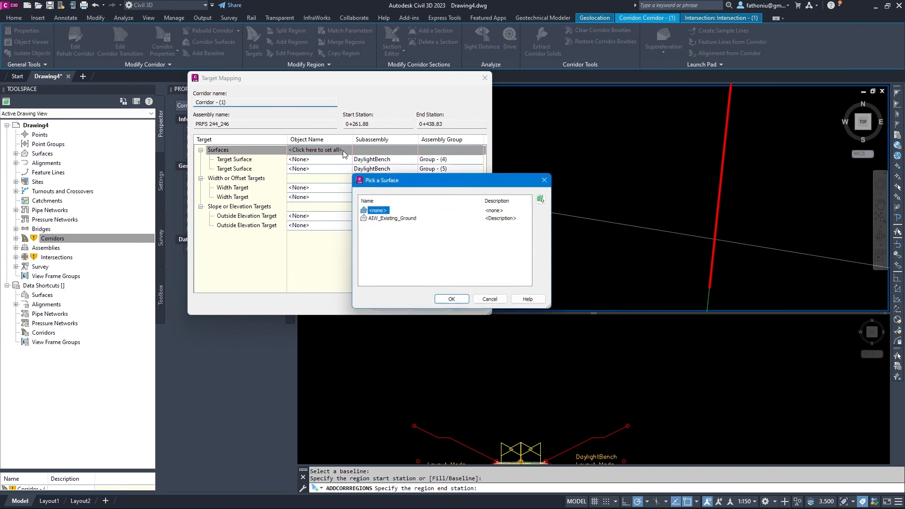
left_click(376, 220)
left_click(451, 302)
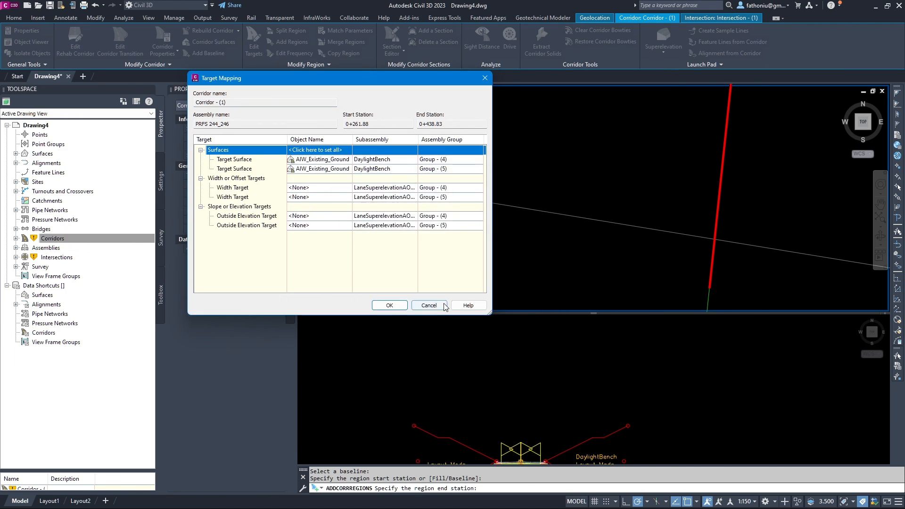
left_click(389, 305)
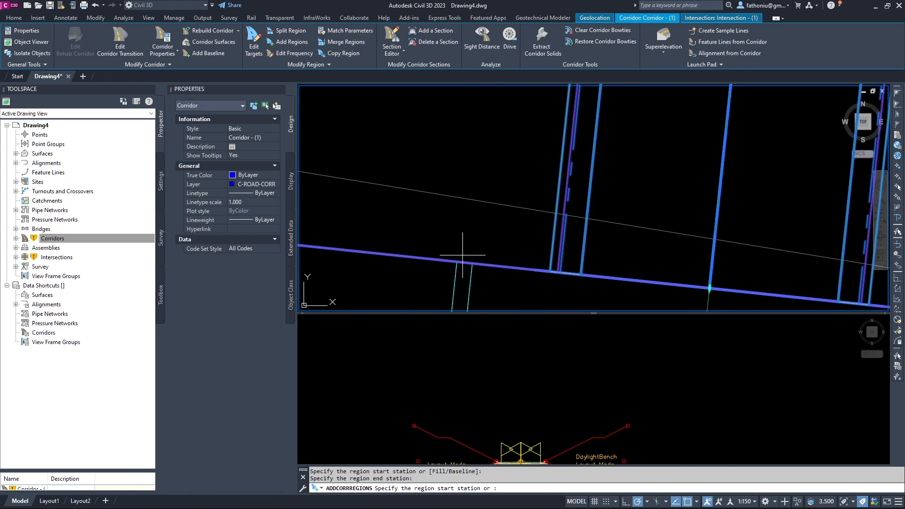
End ADDCORRREGIONS, frame the branching corridor, and open its right-click menu.
scroll(487, 220, "up", 5)
scroll(487, 221, "down", 6)
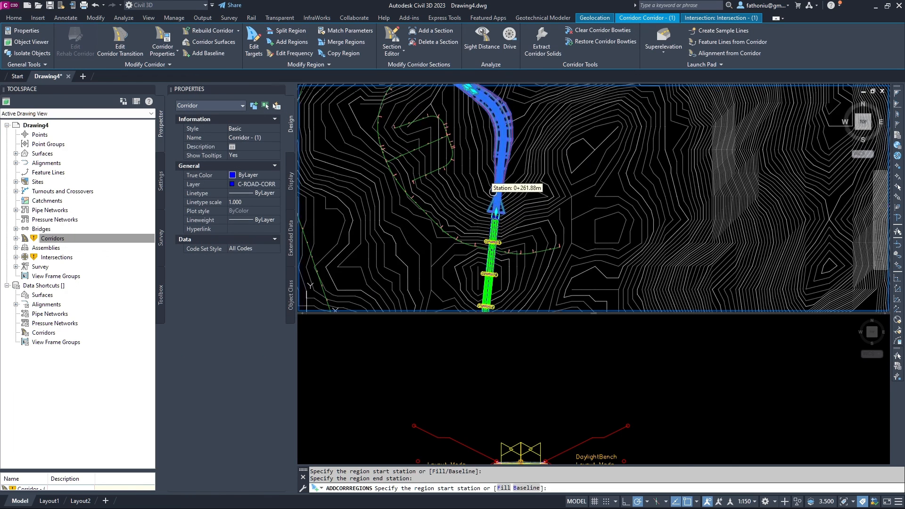
key("Escape")
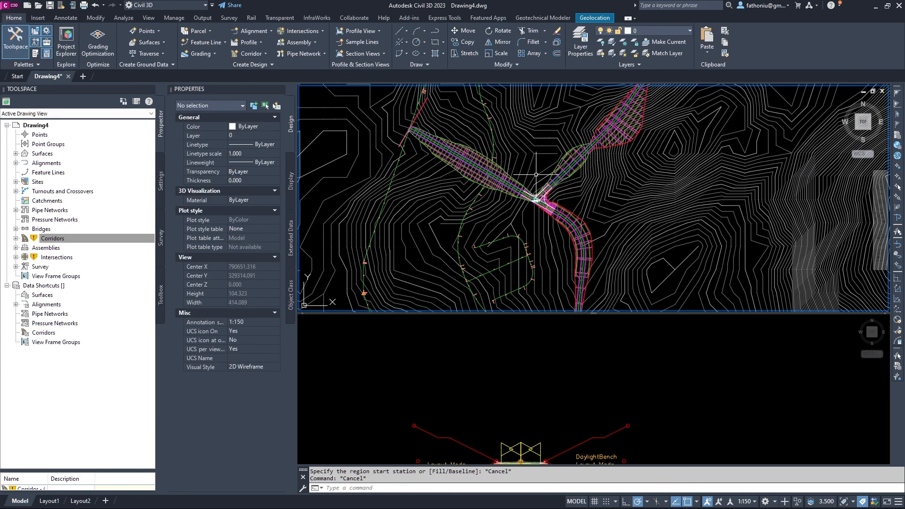
scroll(603, 141, "down", 2)
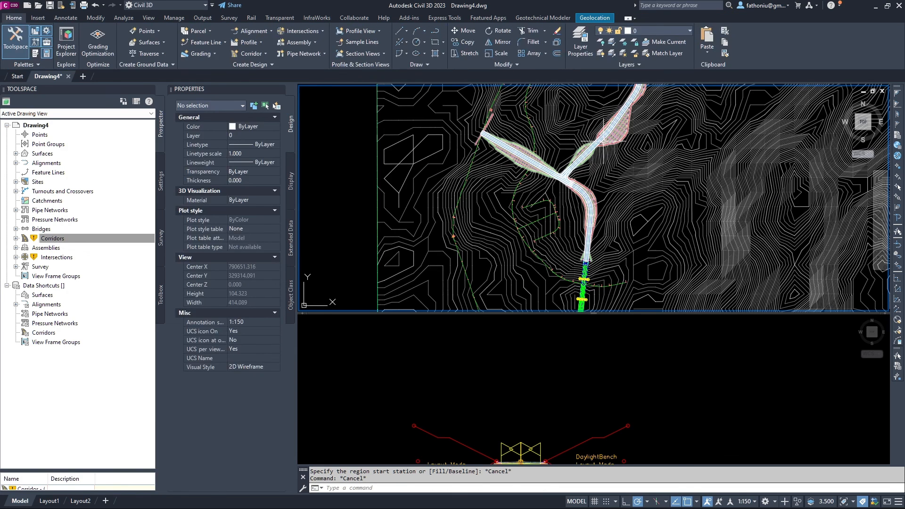
middle_click_drag(591, 190, 604, 228)
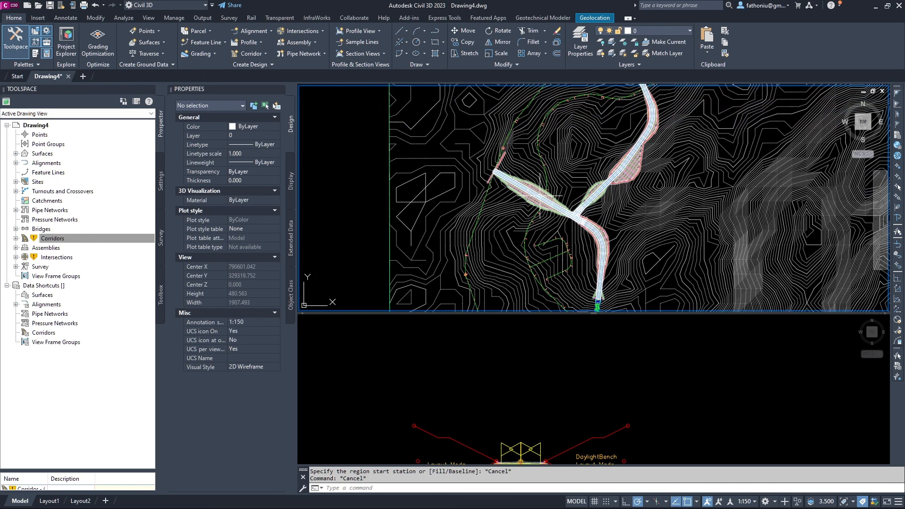
left_click(588, 227)
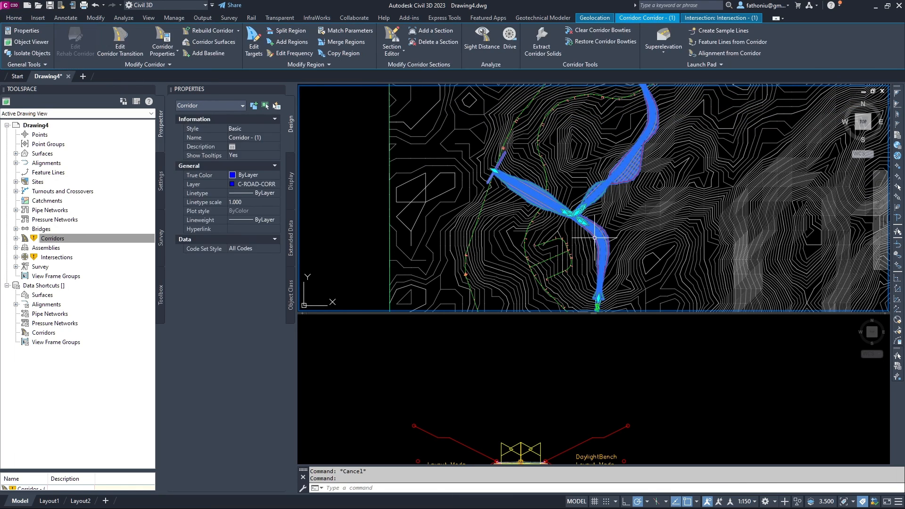
right_click(597, 236)
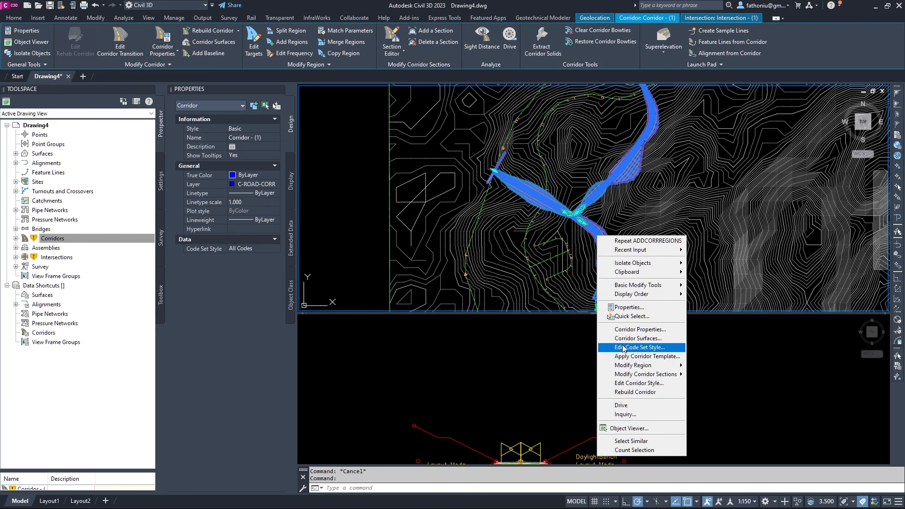
left_click(629, 428)
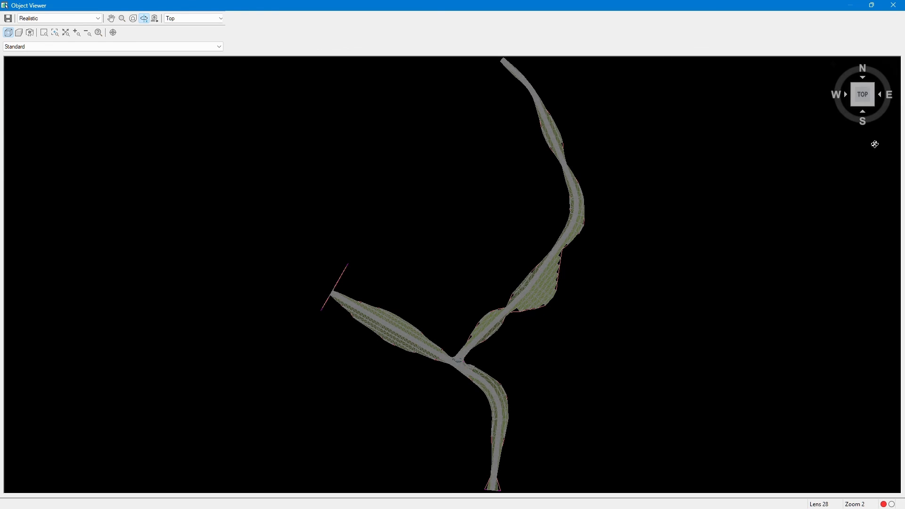
mouse_move(839, 65)
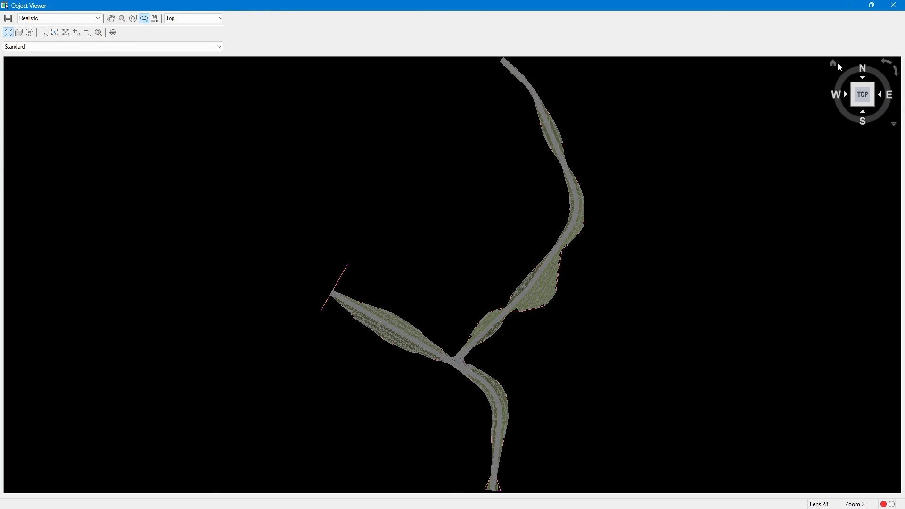
left_click(872, 97)
left_click(851, 92)
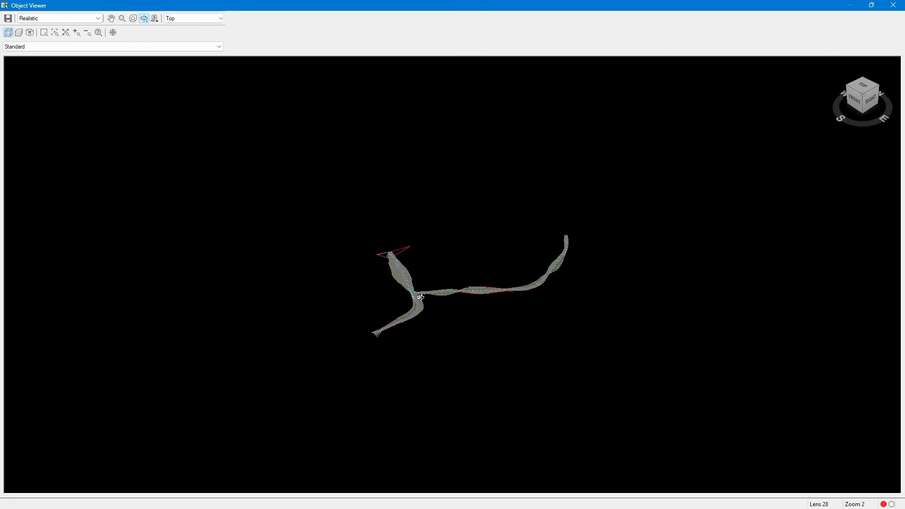
scroll(420, 298, "up", 5)
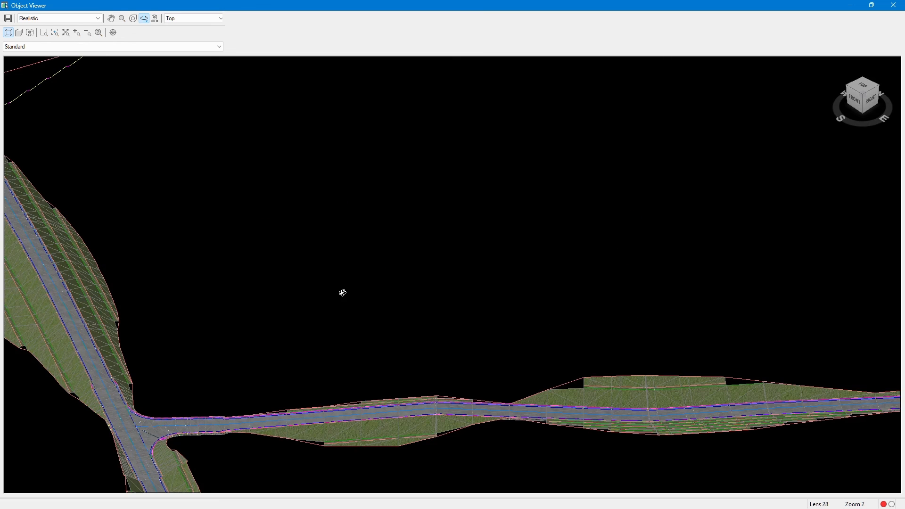
middle_click_drag(343, 292, 447, 211)
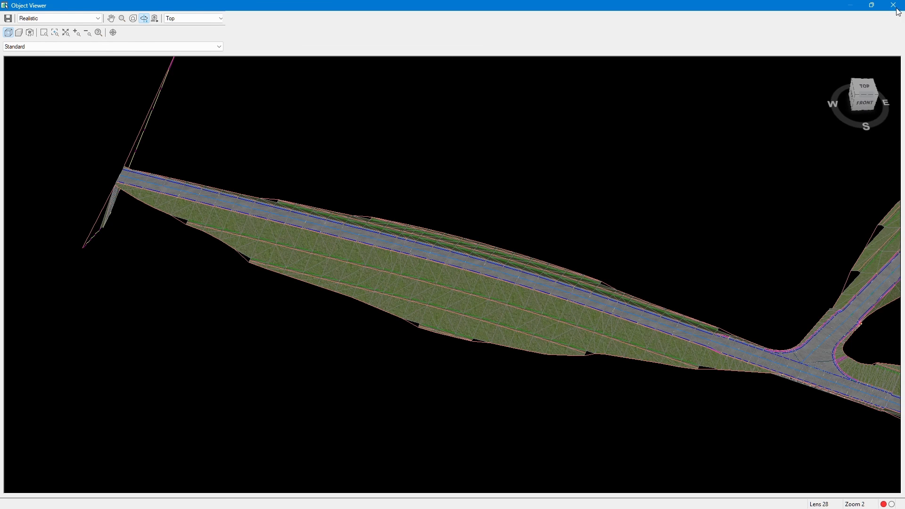
left_click(893, 6)
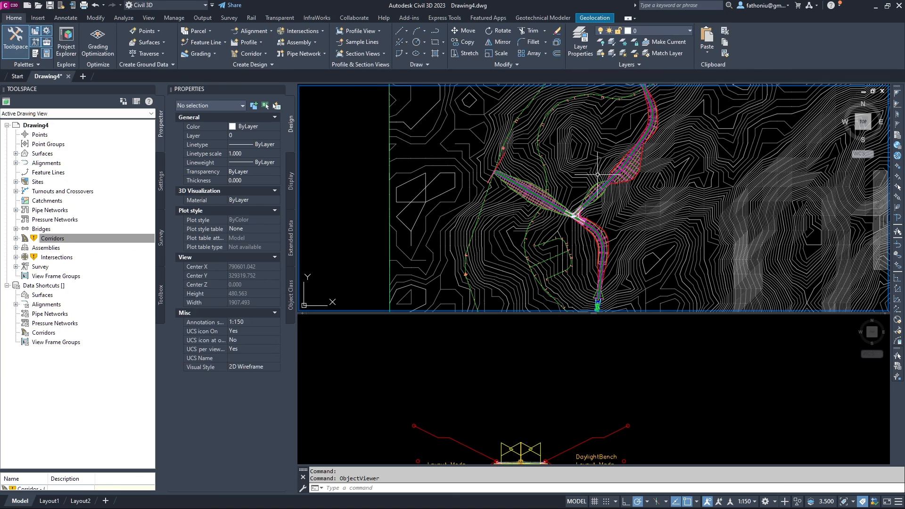
Pan and zoom in on the corridor's northern stretch crossing the contours.
mouse_move(590, 183)
middle_mouse_down()
mouse_move(591, 215)
mouse_move(603, 149)
middle_mouse_up()
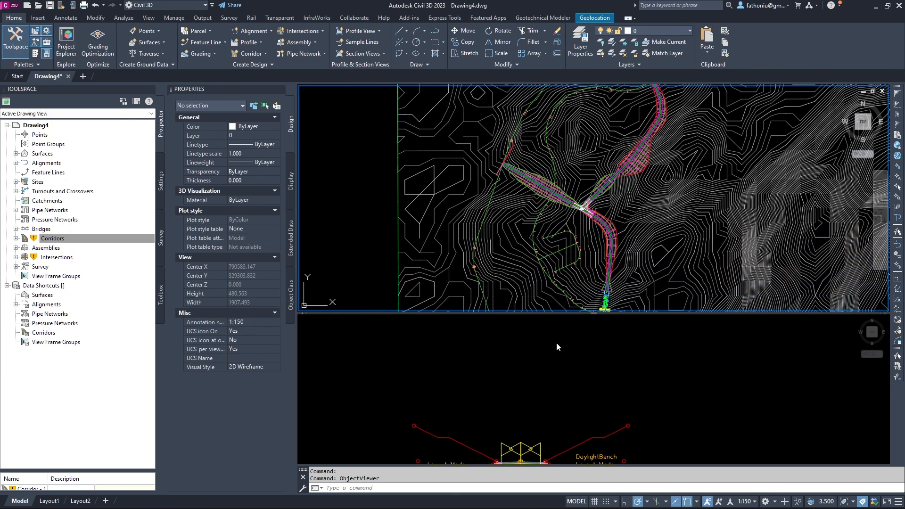
middle_click_drag(566, 344, 525, 340)
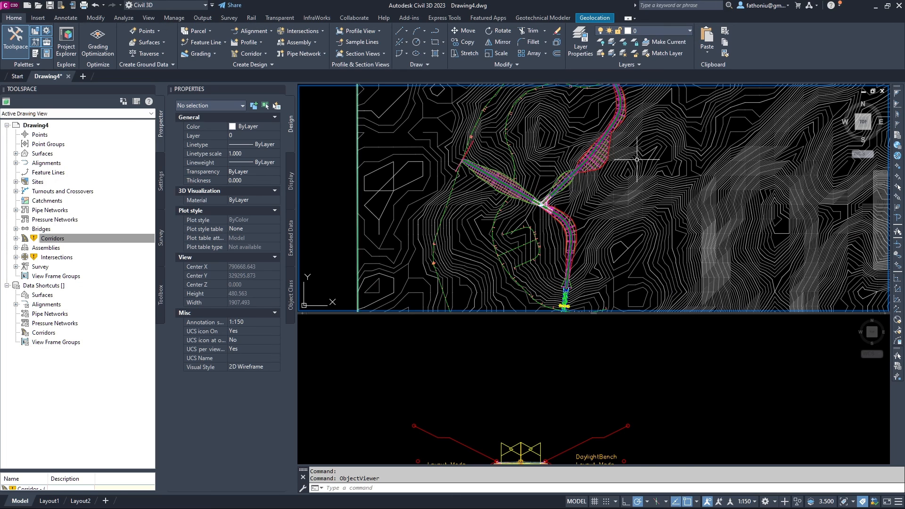
middle_click_drag(637, 159, 581, 279)
scroll(562, 191, "up", 2)
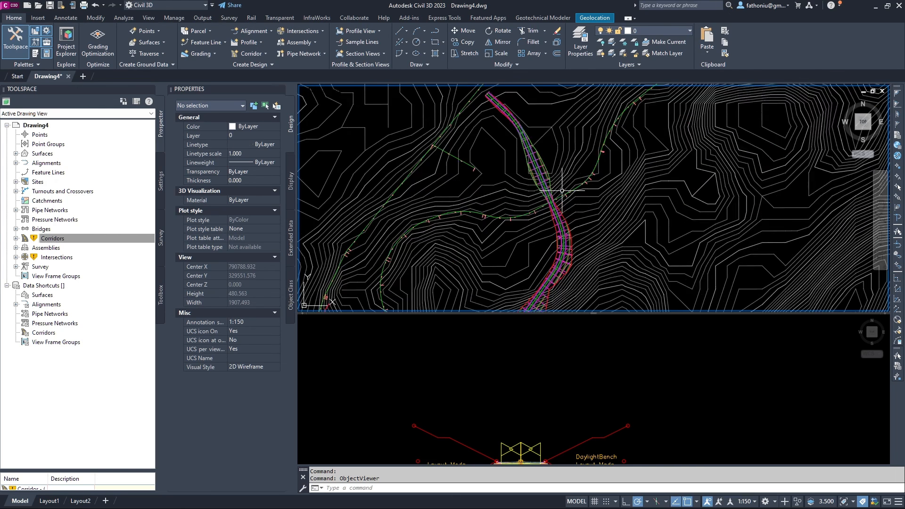
scroll(562, 191, "up", 4)
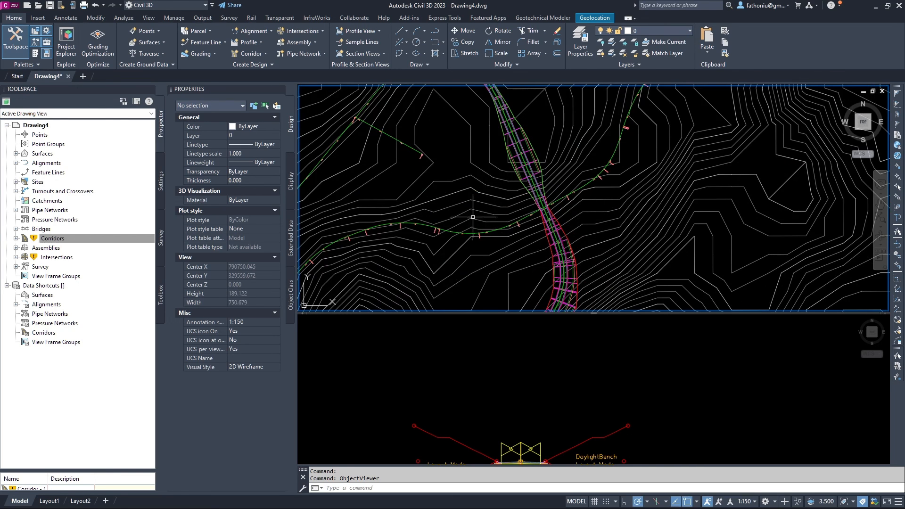